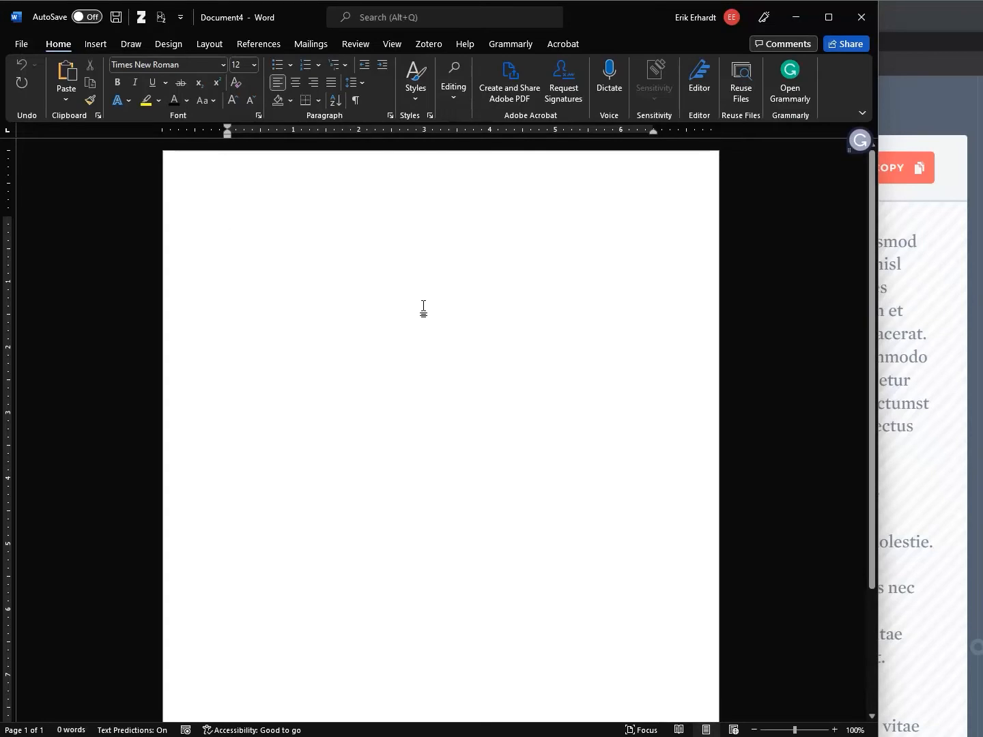
# Copy the 12 generated lorem ipsum paragraphs from the generator page and switch back to Word
pyautogui.click(912, 25)
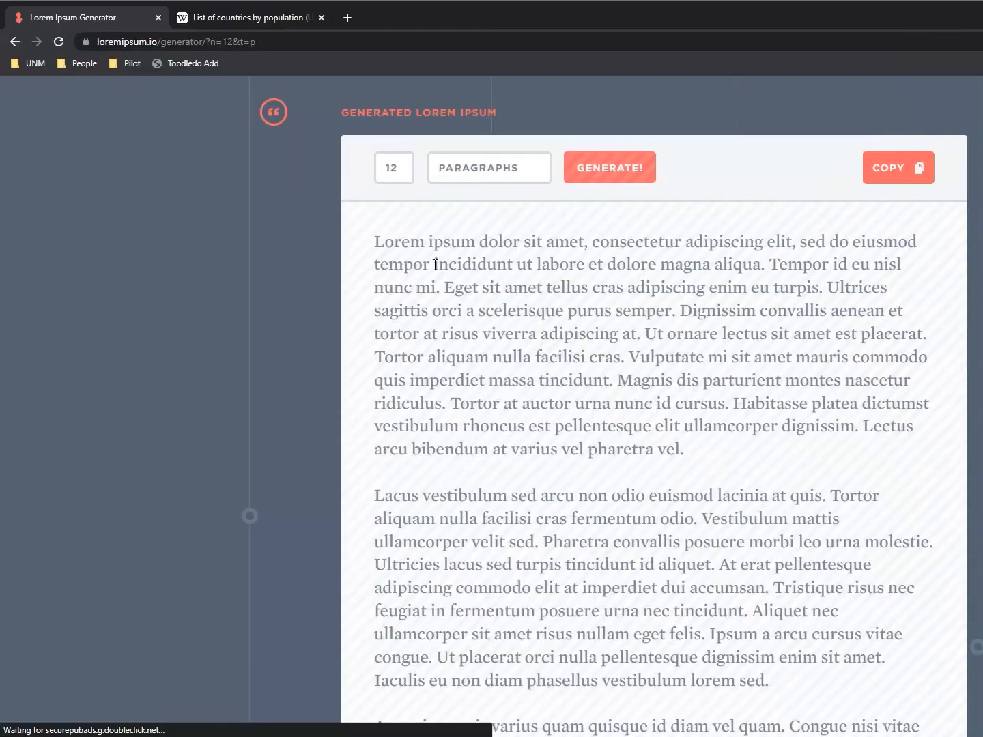
pyautogui.click(898, 179)
pyautogui.hotkey('alt', 'Tab')
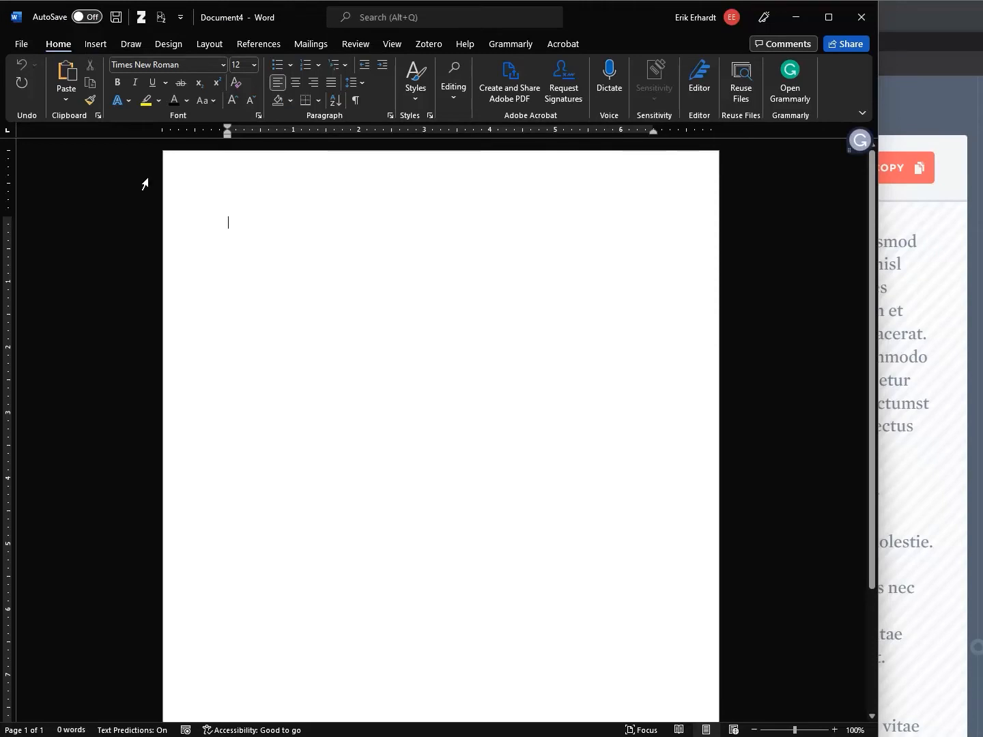
pyautogui.click(64, 99)
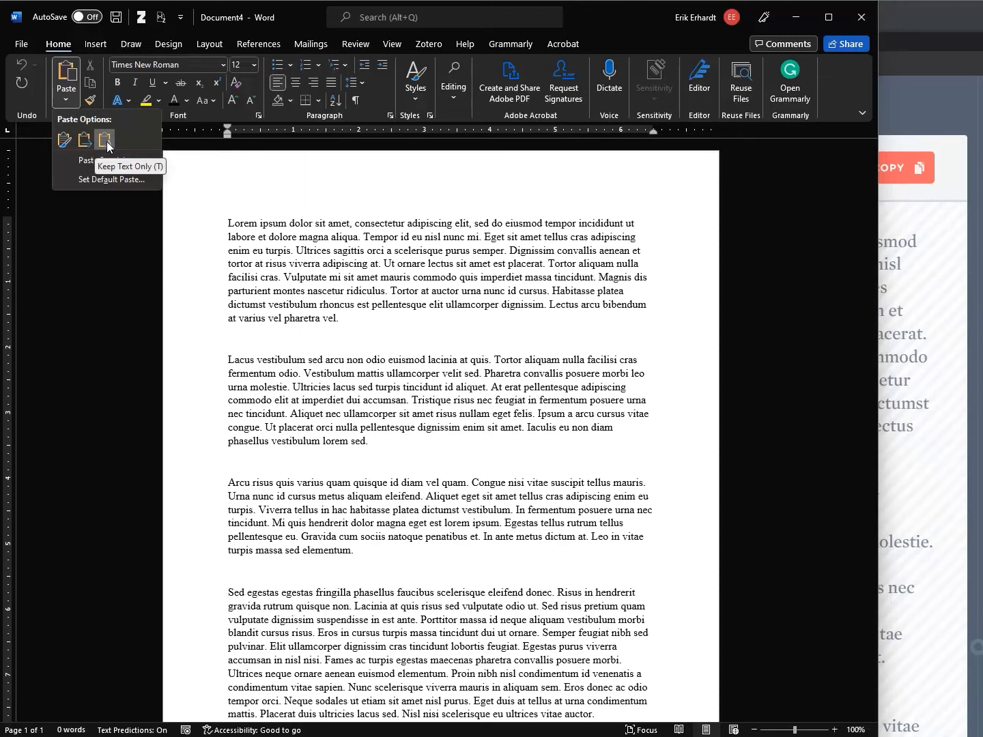
# Paste the lorem ipsum paragraphs with Keep Text Only
pyautogui.click(105, 140)
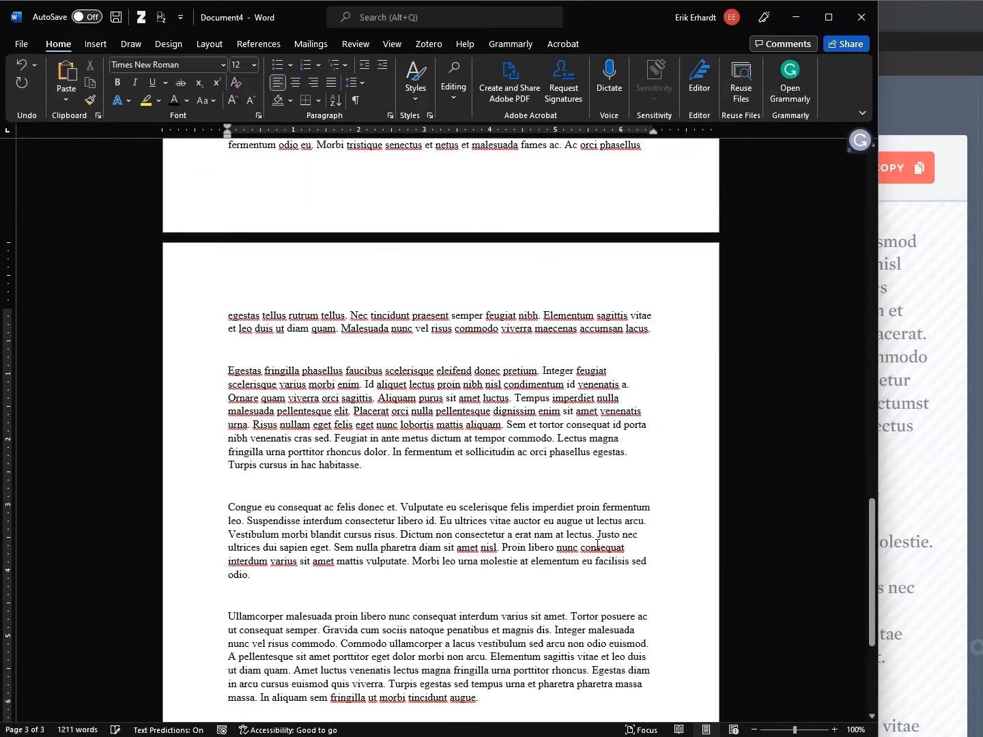
# Collapse the white space between the 3 pages and put the caret at the document start
pyautogui.scroll(3, 549, 340)
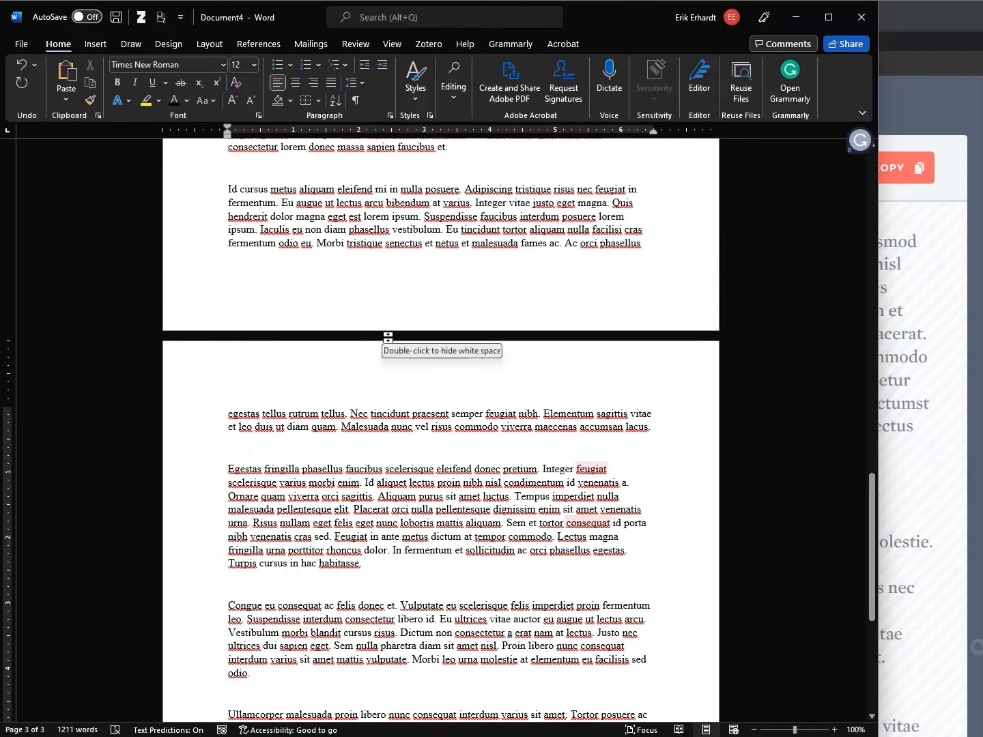
pyautogui.doubleClick(388, 338)
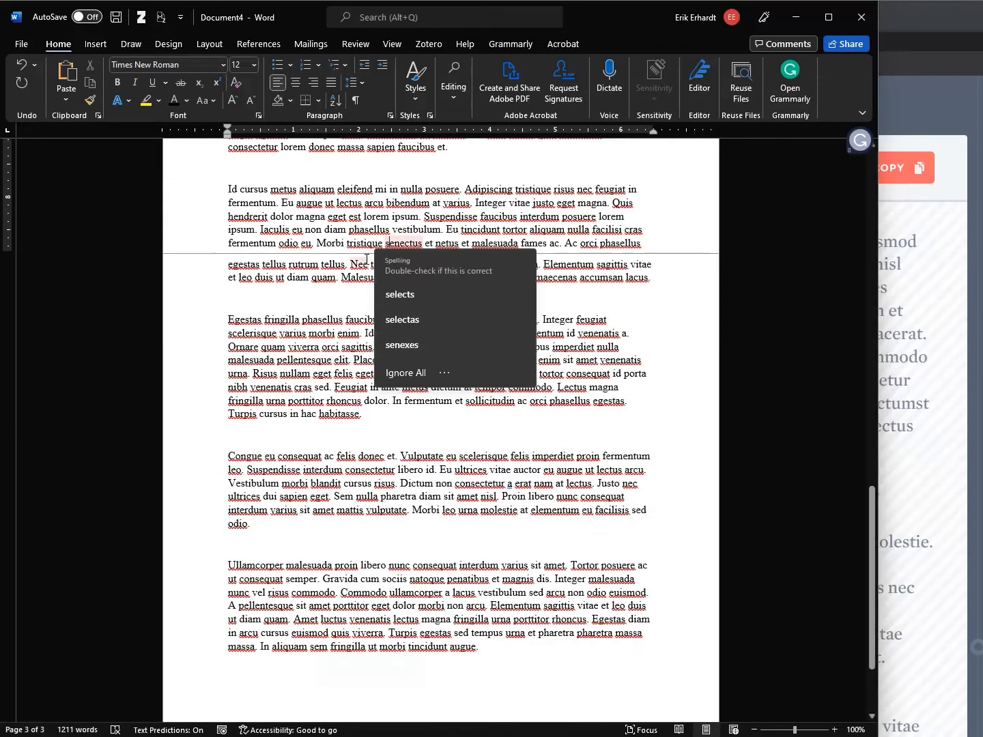
pyautogui.scroll(3, 336, 373)
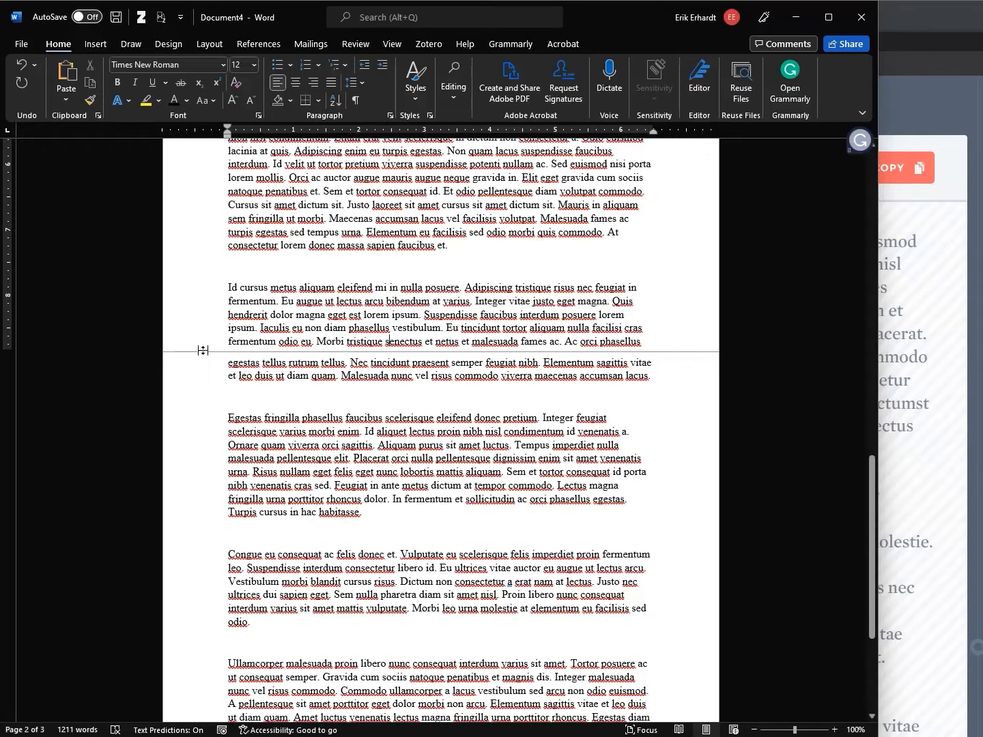
pyautogui.doubleClick(193, 351)
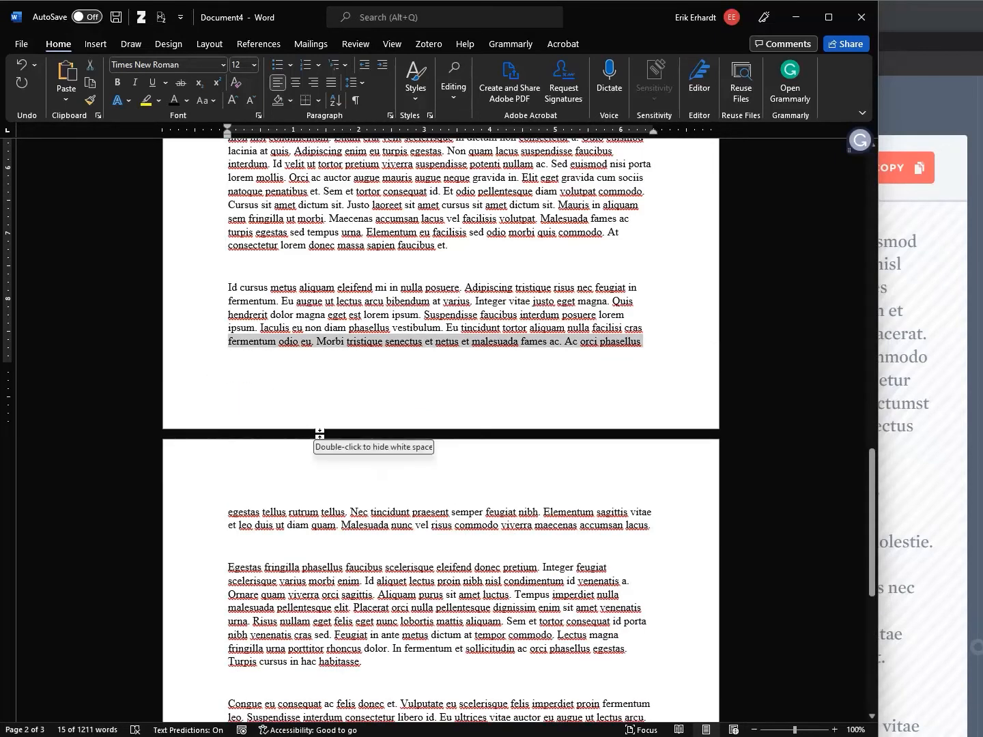
pyautogui.doubleClick(320, 434)
pyautogui.scroll(10, 443, 316)
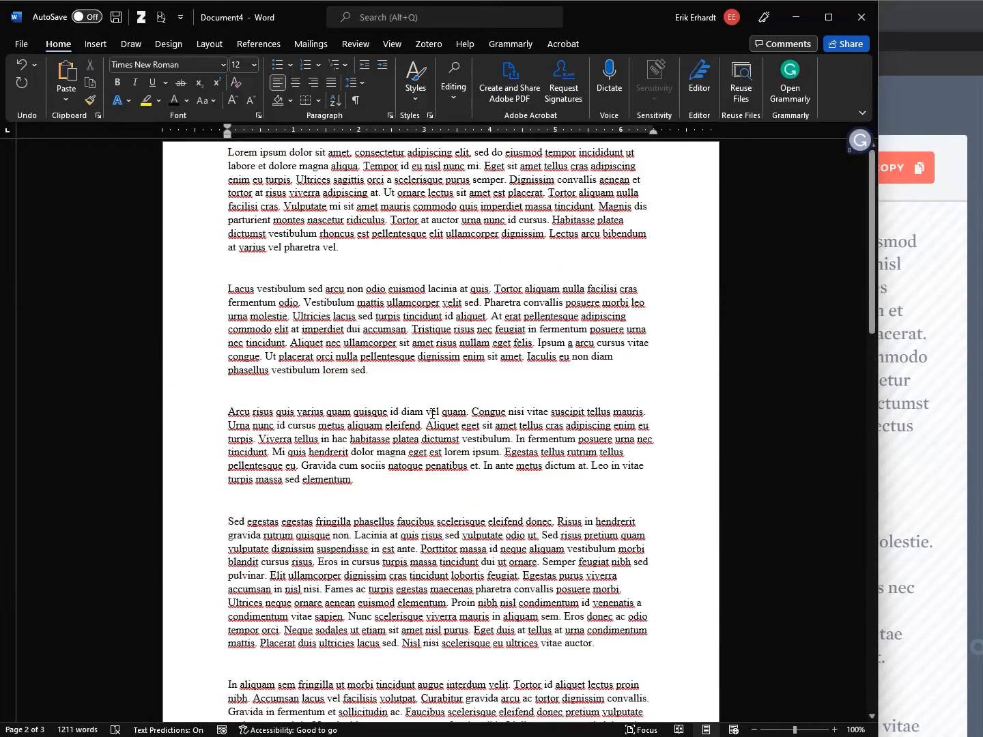
pyautogui.click(360, 263)
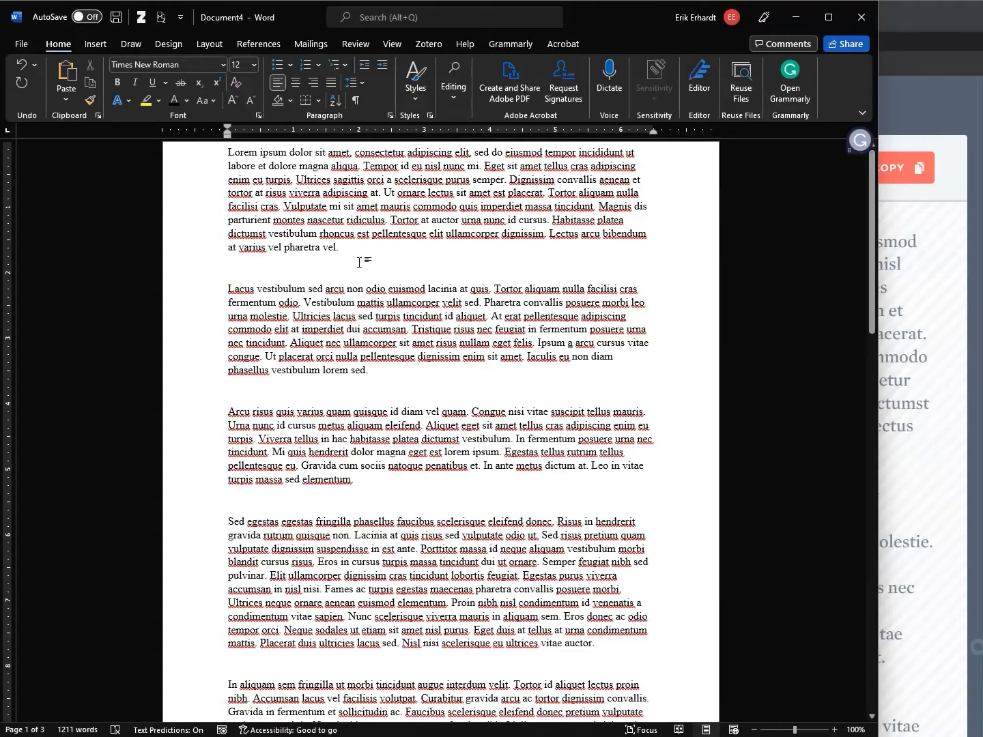
pyautogui.hotkey('ctrl', 'Home')
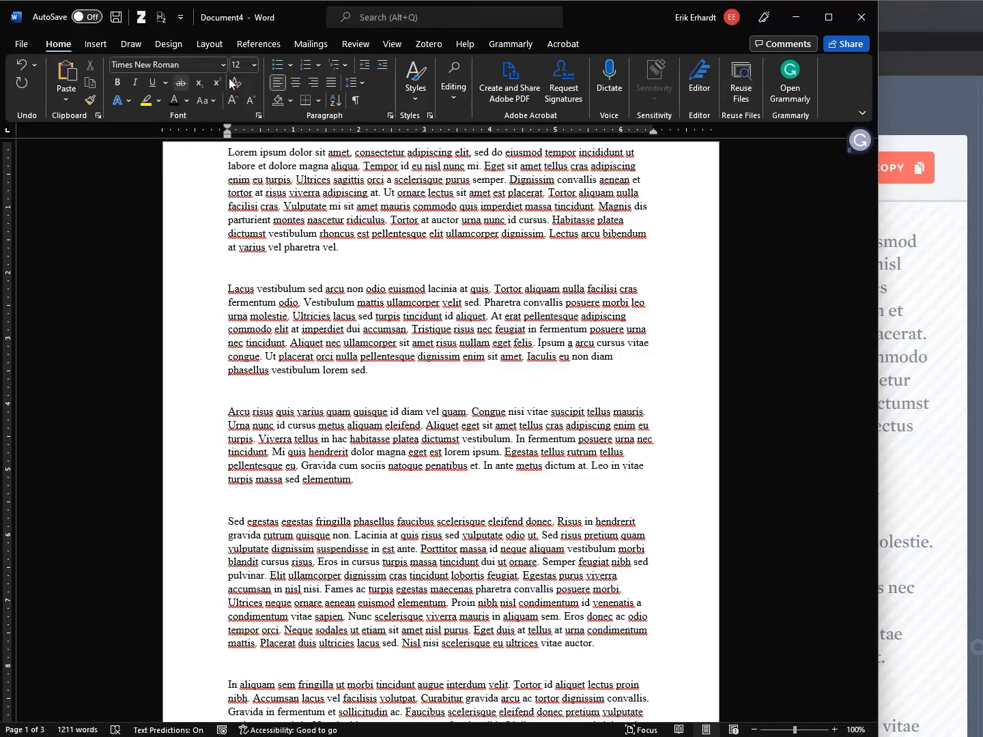
# Show formatting marks and zoom in on the first paragraph
pyautogui.click(356, 102)
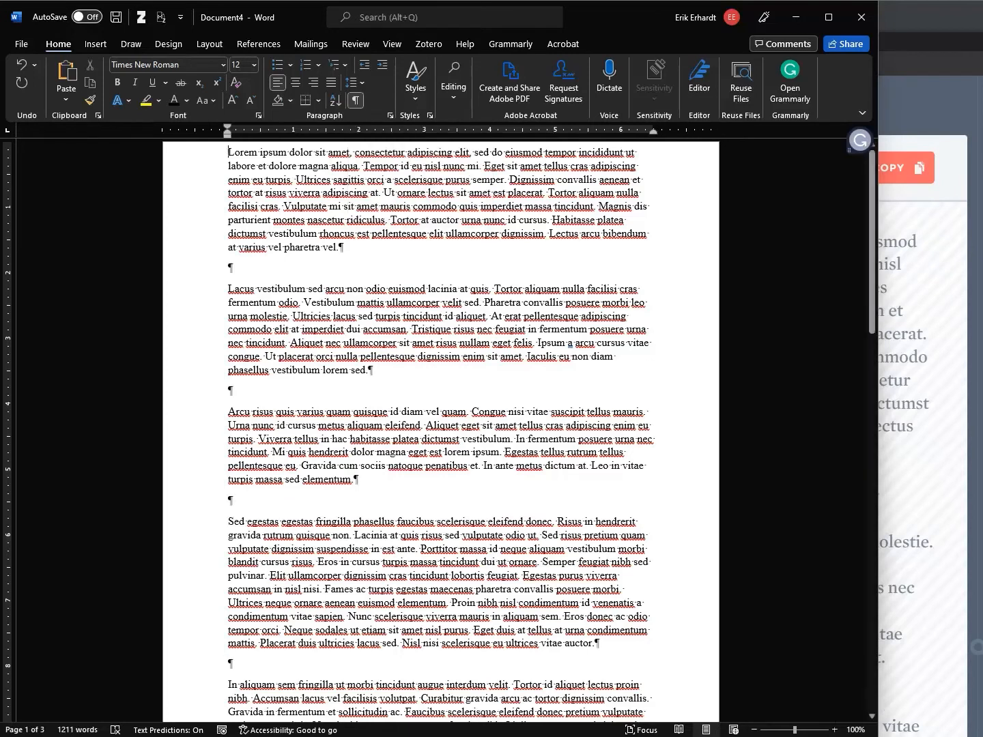
pyautogui.click(835, 730)
pyautogui.click(834, 730)
pyautogui.click(834, 730)
pyautogui.click(835, 730)
pyautogui.click(834, 730)
pyautogui.moveTo(878, 383); pyautogui.dragTo(982, 378)
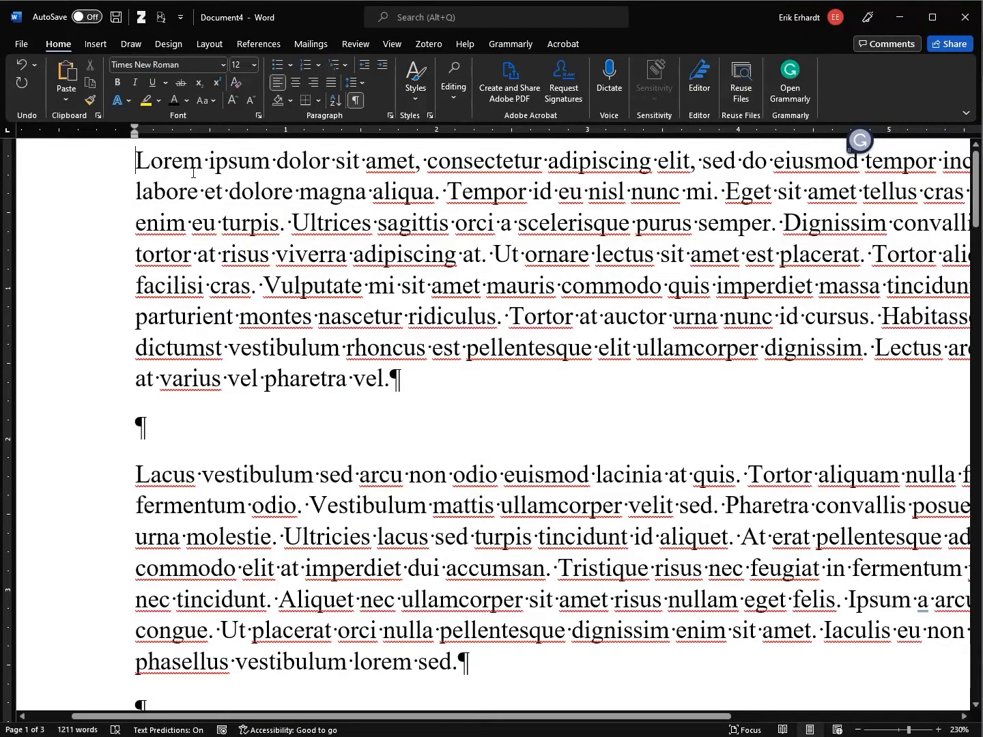
pyautogui.doubleClick(205, 161)
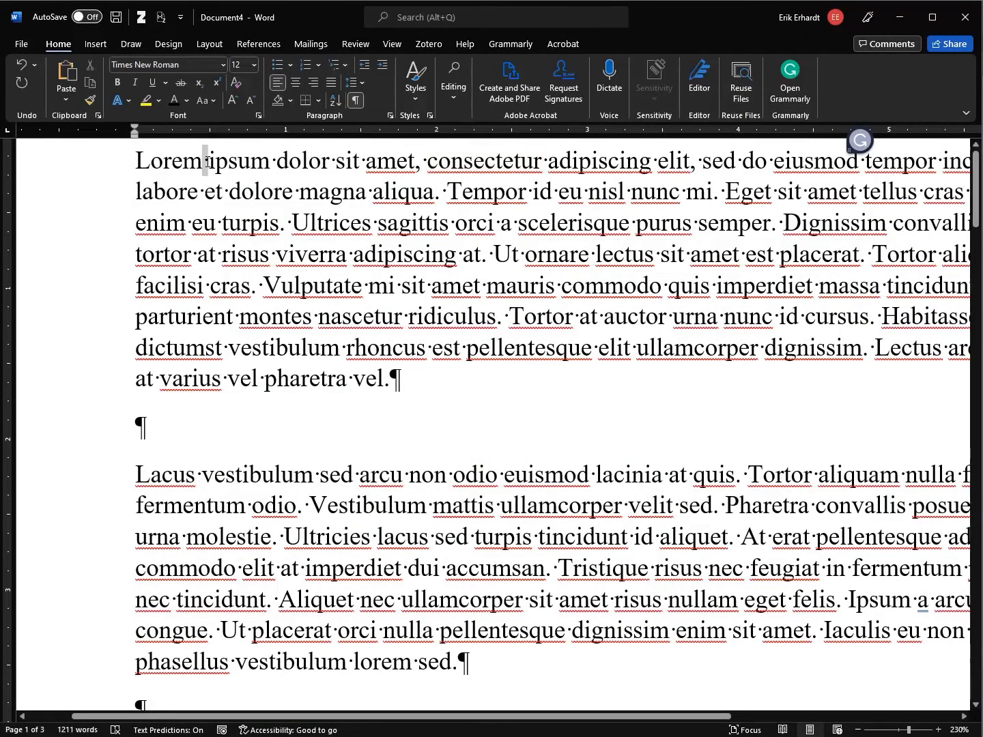
pyautogui.click(940, 730)
pyautogui.click(940, 731)
# Delete the trailing spaces after "vel." and tidy the empty line before the Lacus paragraph
pyautogui.click(423, 401)
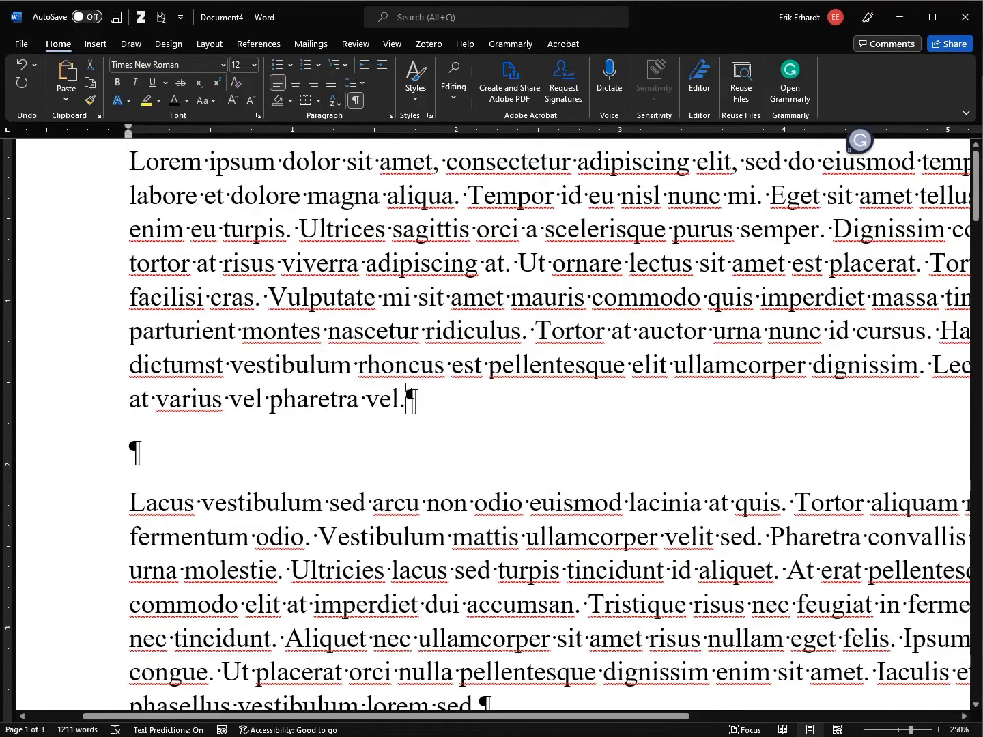
pyautogui.doubleClick(456, 400)
pyautogui.click(456, 435)
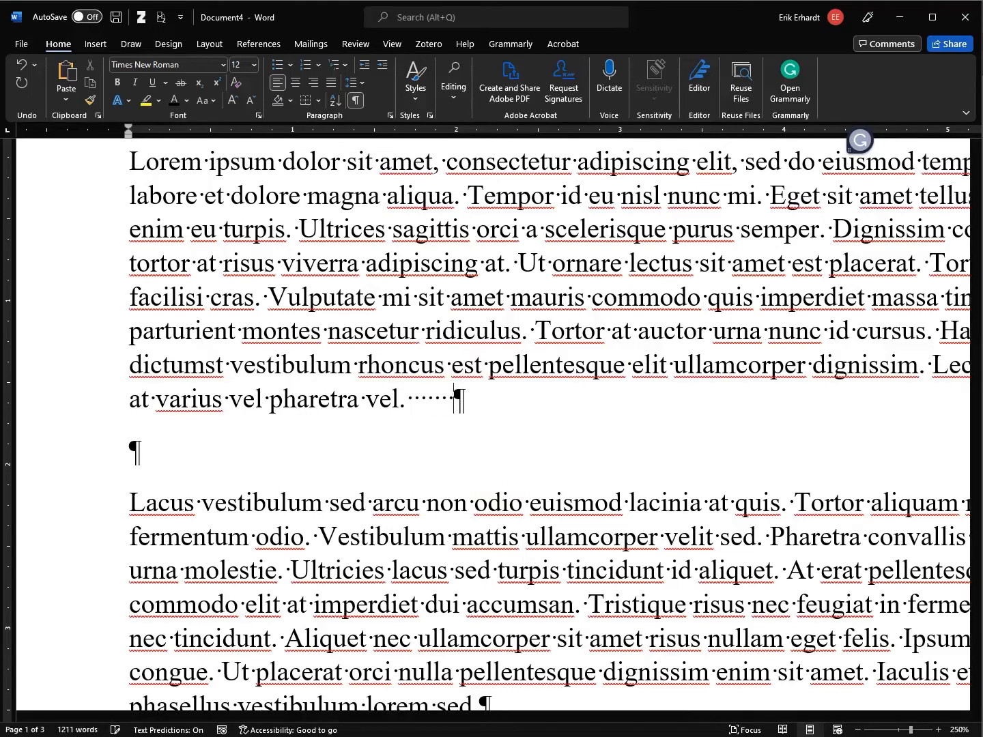
pyautogui.keyDown('shift'); pyautogui.click(410, 402); pyautogui.keyUp('shift')
pyautogui.press('BackSpace')
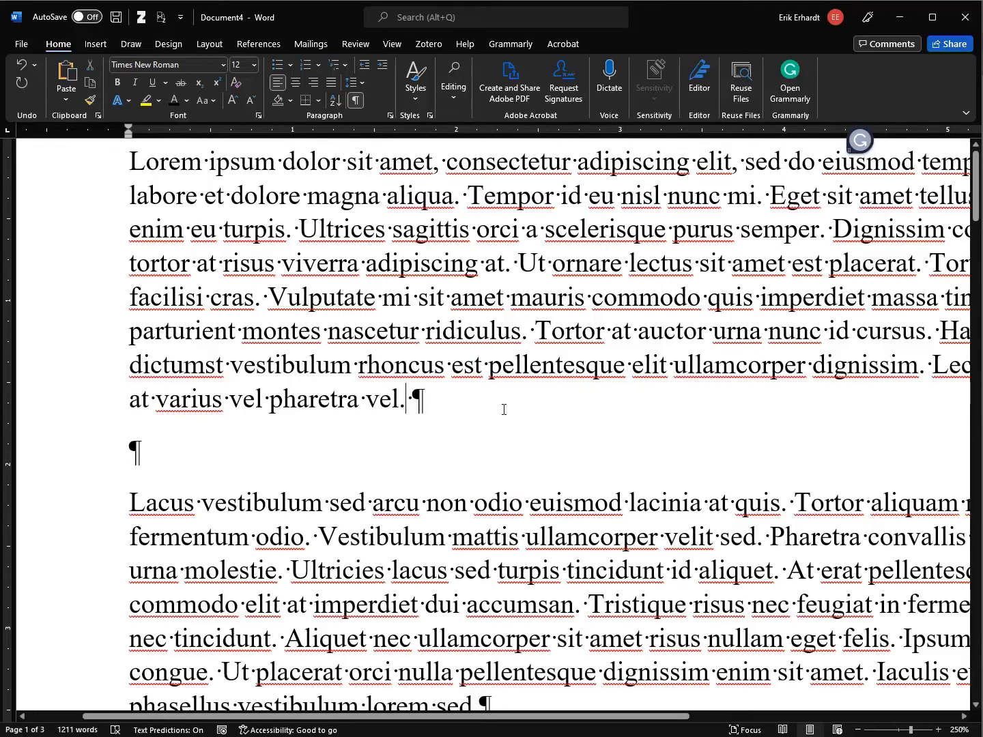
pyautogui.press('Delete')
pyautogui.press('Down')
pyautogui.press('Return')
pyautogui.press('Return')
pyautogui.press('Return')
pyautogui.press('Return')
pyautogui.press('Return')
pyautogui.press('Up')
pyautogui.press('Up')
pyautogui.press('Up')
pyautogui.press('Up')
pyautogui.press('Up')
pyautogui.press('Delete')
pyautogui.press('Delete')
pyautogui.press('Delete')
pyautogui.press('Delete')
pyautogui.press('Delete')
pyautogui.press('Delete')
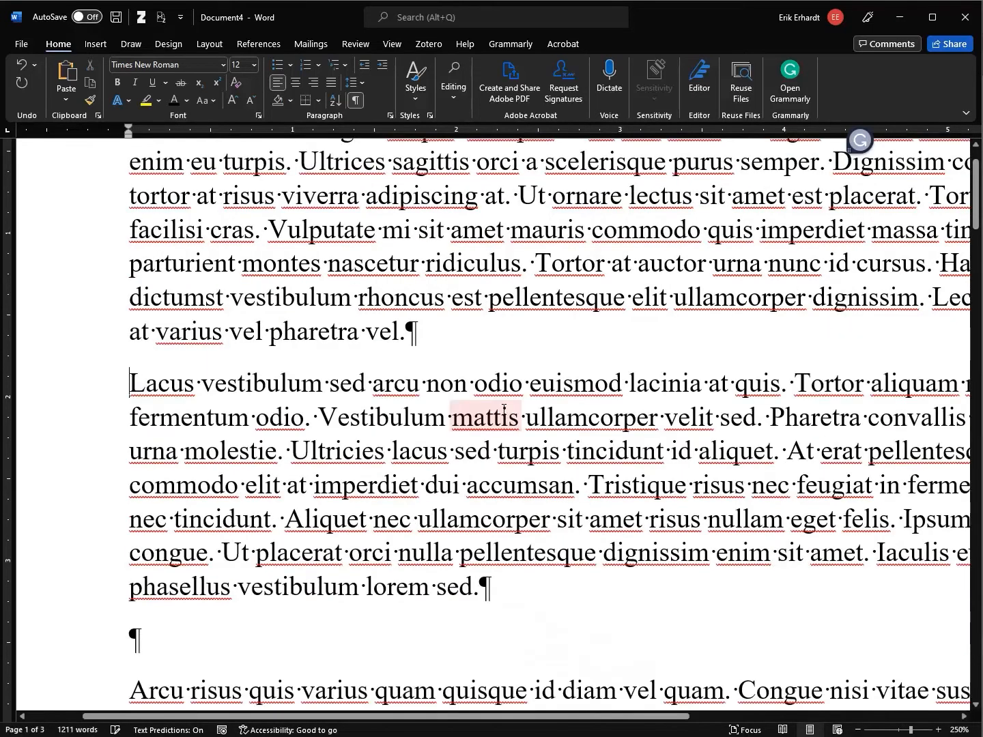
pyautogui.press('Return')
pyautogui.press('Up')
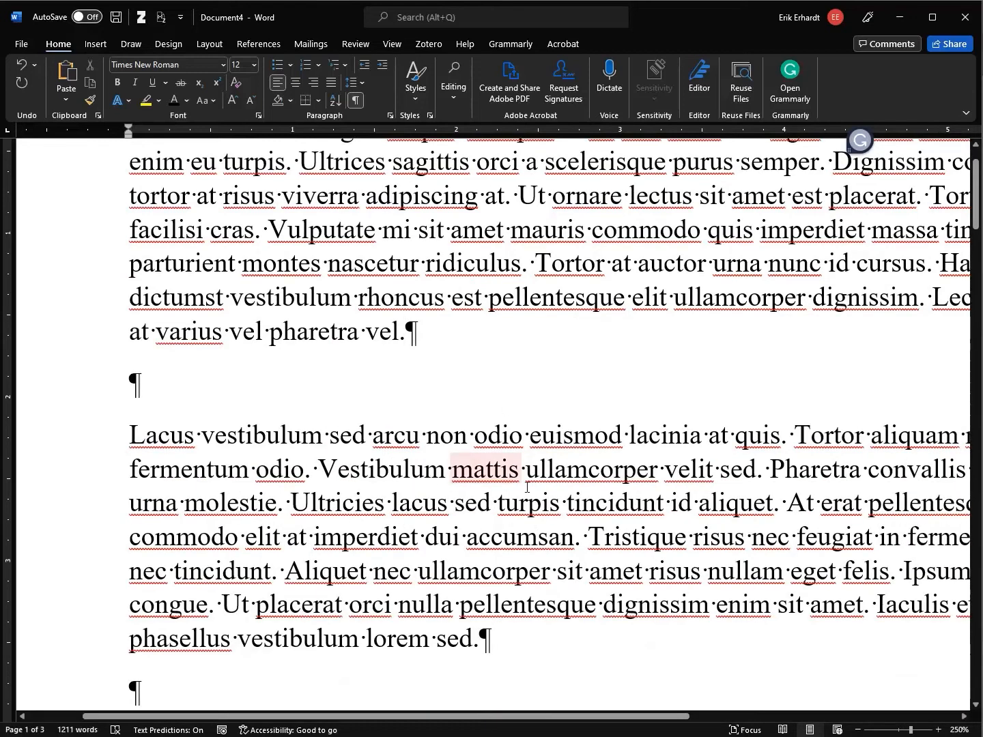
# Zoom back out, hide formatting marks and return to the document start
pyautogui.click(858, 730)
pyautogui.click(858, 730)
pyautogui.click(858, 730)
pyautogui.click(859, 730)
pyautogui.click(858, 730)
pyautogui.click(858, 730)
pyautogui.click(858, 729)
pyautogui.click(858, 730)
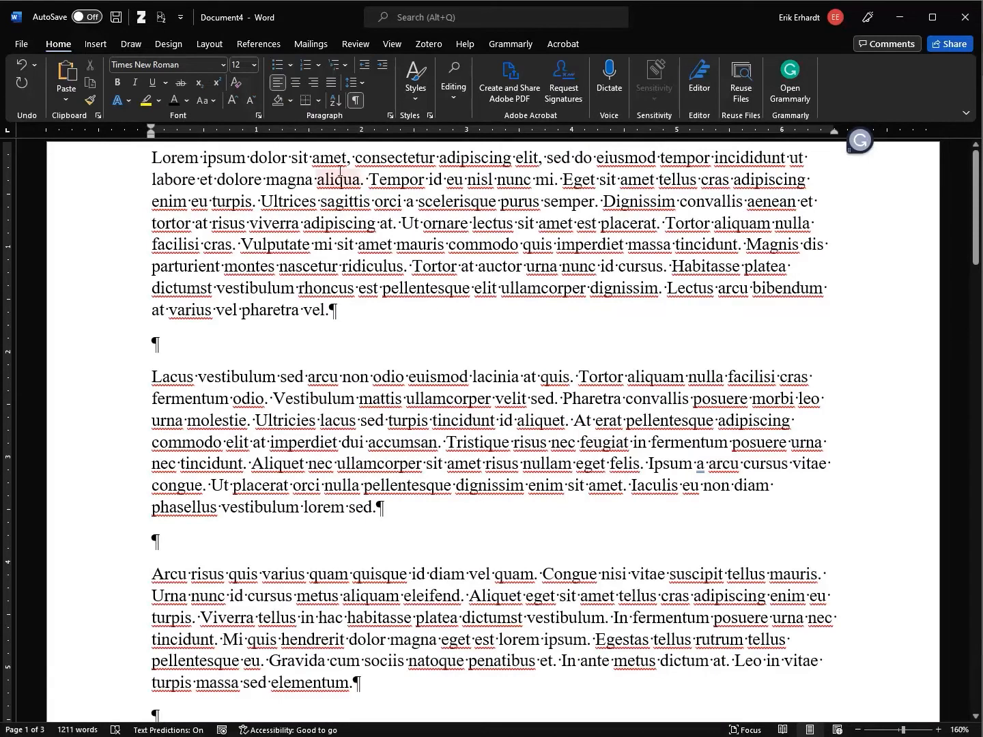
pyautogui.click(358, 100)
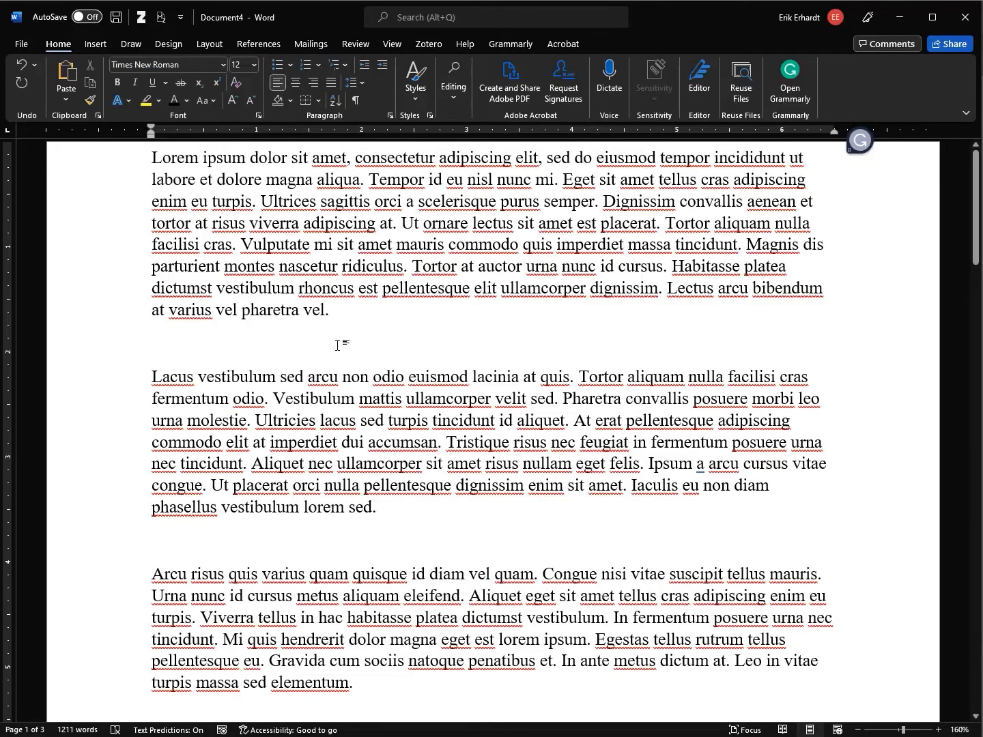
pyautogui.hotkey('ctrl', 'Home')
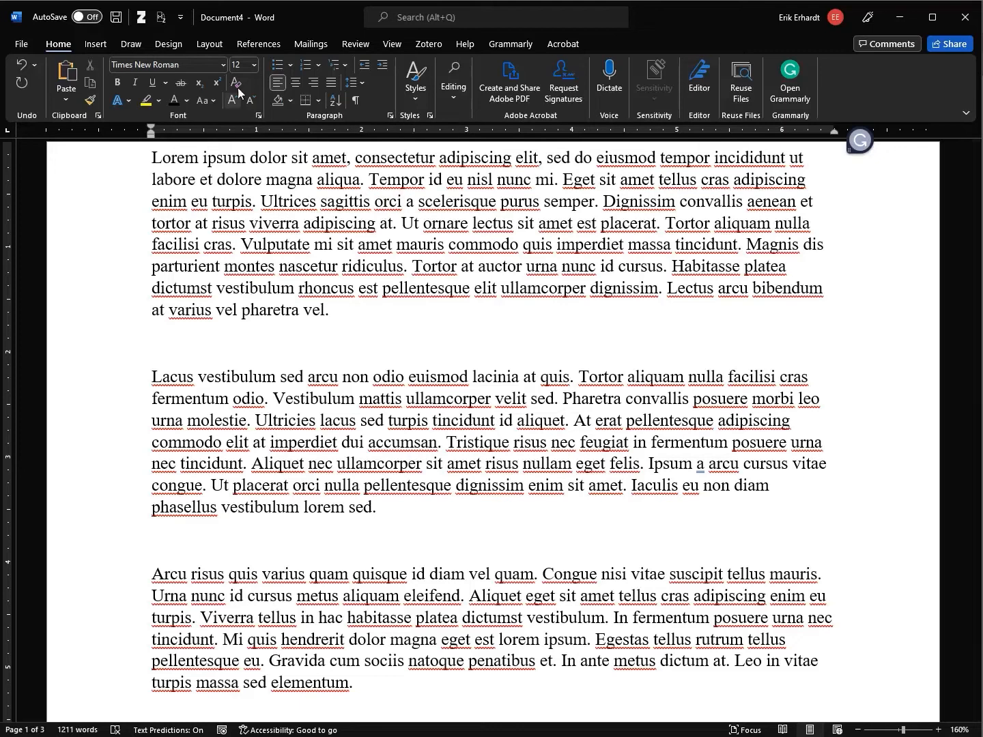
# Apply the Word 2003 style set from the Design tab, switching the text to Calibri 12
pyautogui.click(216, 45)
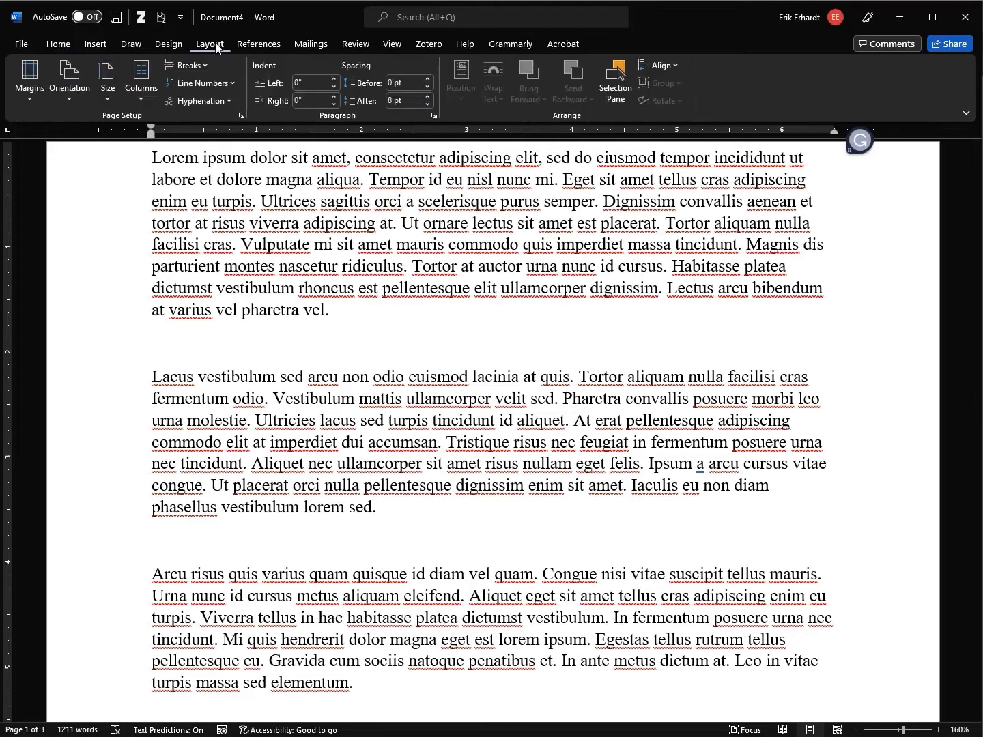
pyautogui.click(169, 45)
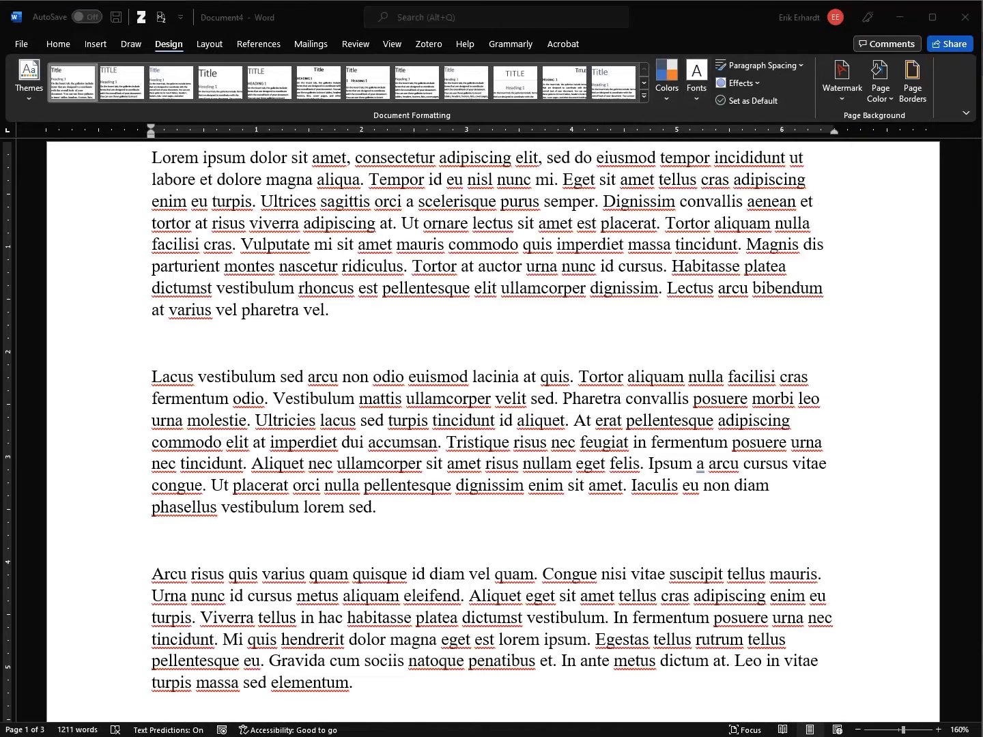
pyautogui.moveTo(978, 71); pyautogui.dragTo(982, 71)
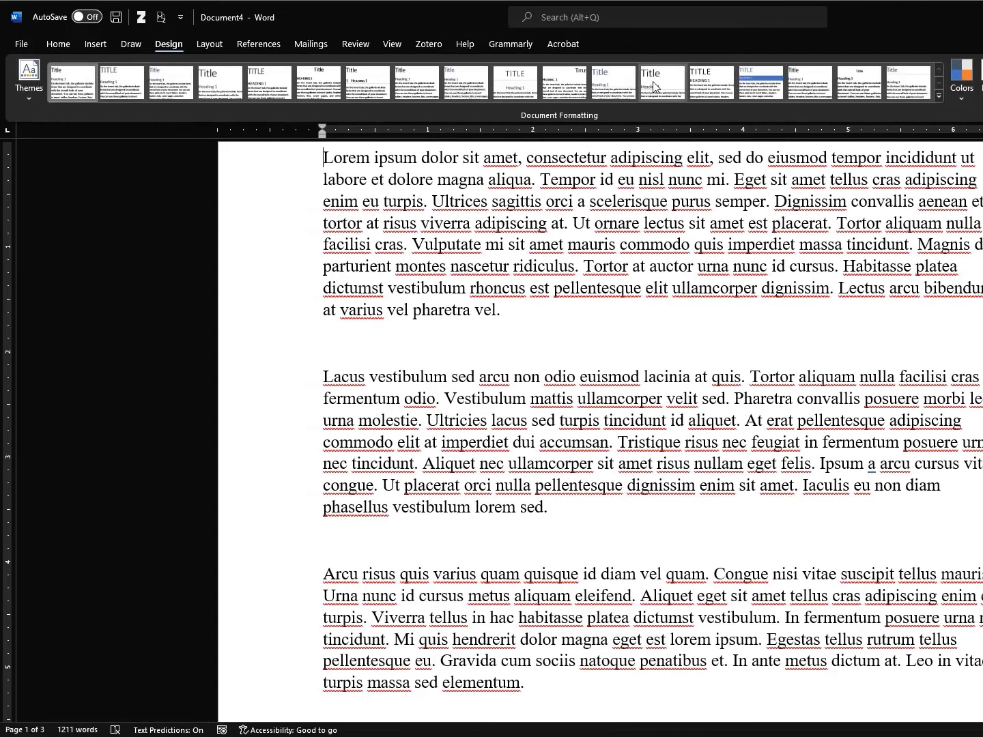
pyautogui.click(864, 85)
pyautogui.click(557, 333)
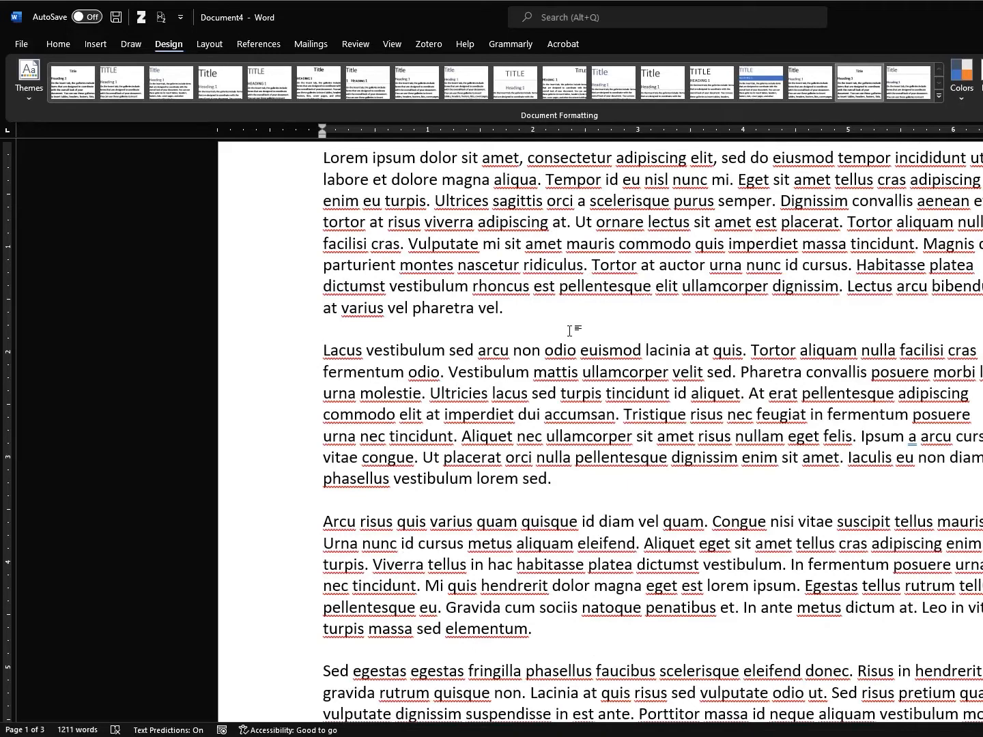
pyautogui.hotkey('ctrl', 'Home')
pyautogui.click(53, 46)
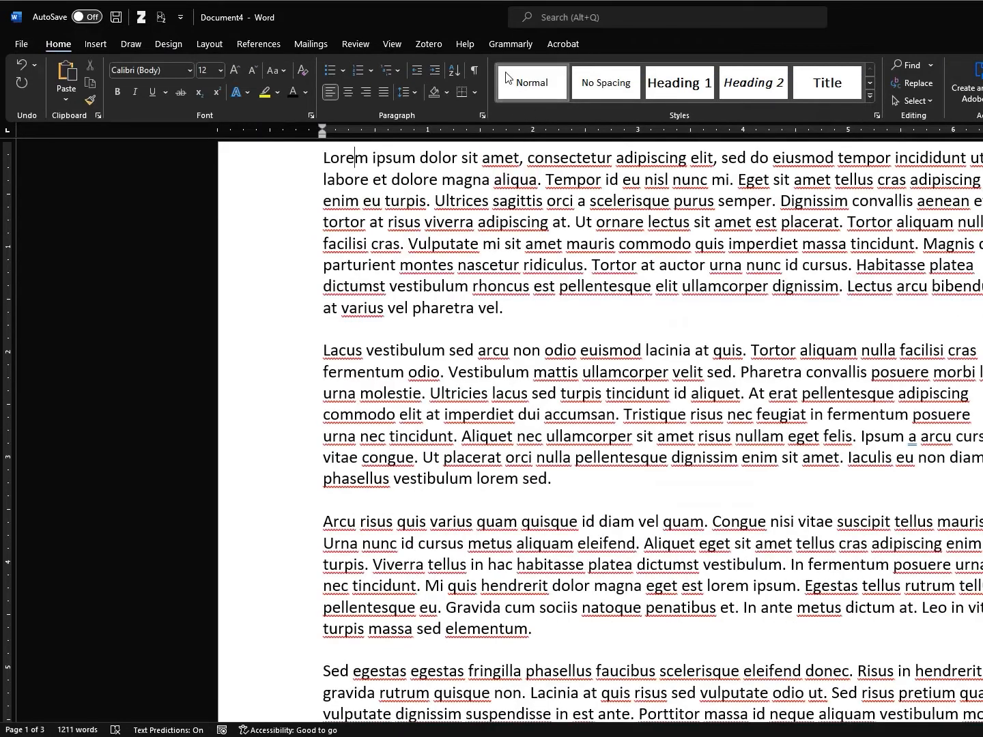
# Insert an empty line above the first lorem ipsum paragraph
pyautogui.click(388, 201)
pyautogui.click(360, 394)
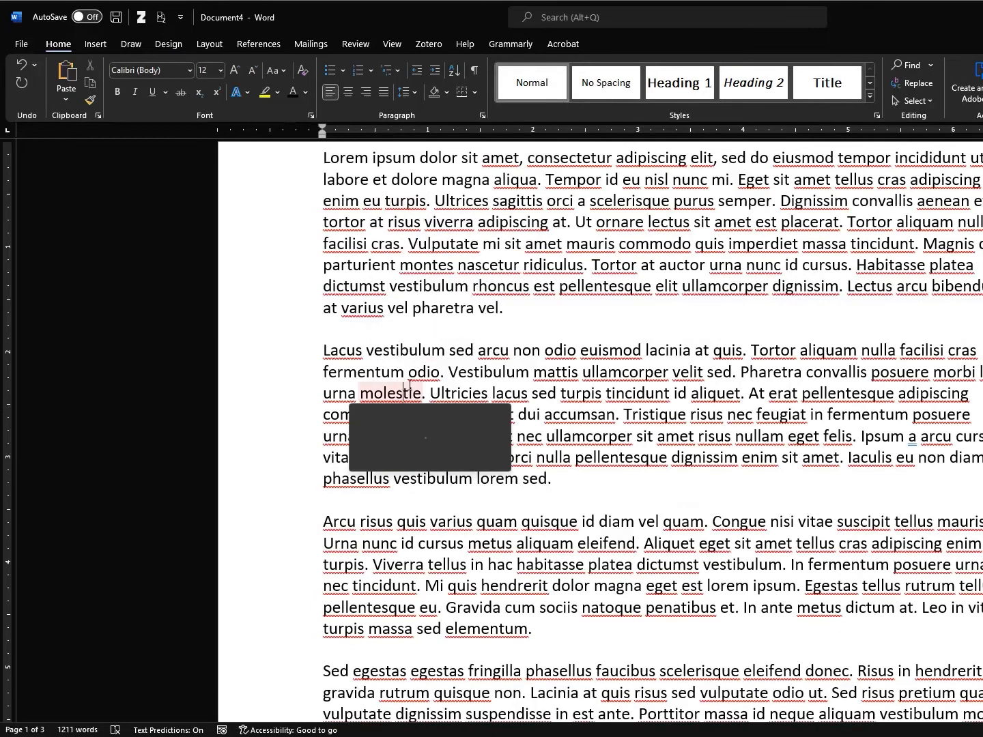
pyautogui.click(696, 351)
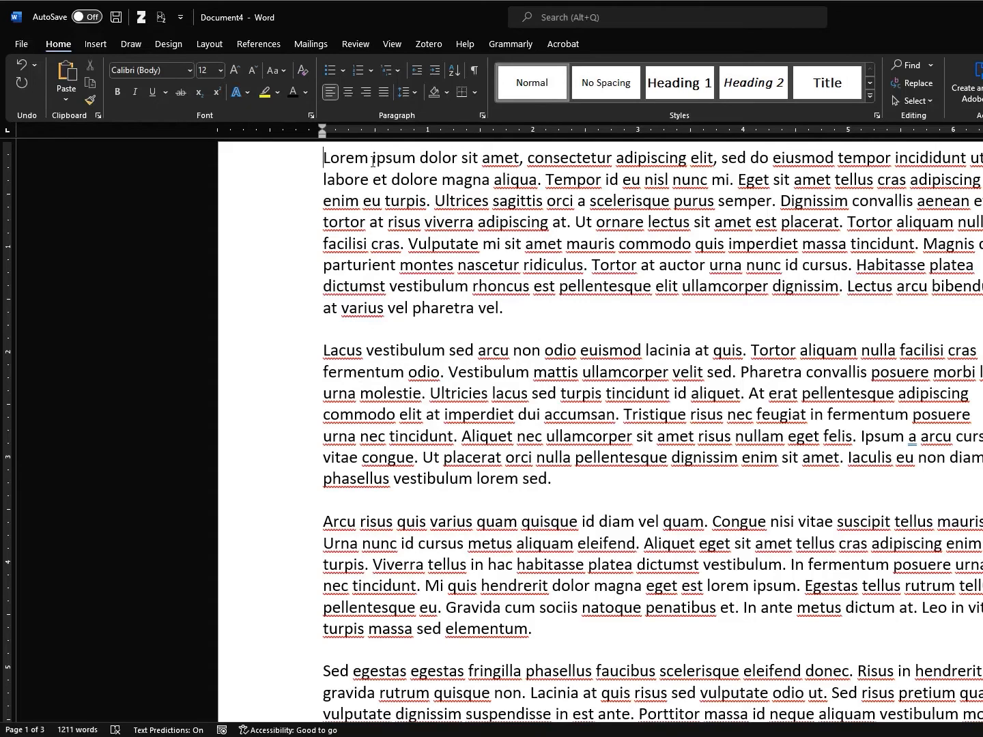
pyautogui.hotkey('ctrl', 'Home')
pyautogui.press('Return')
pyautogui.press('Return')
pyautogui.press('Return')
pyautogui.press('Return')
pyautogui.press('Return')
pyautogui.press('Return')
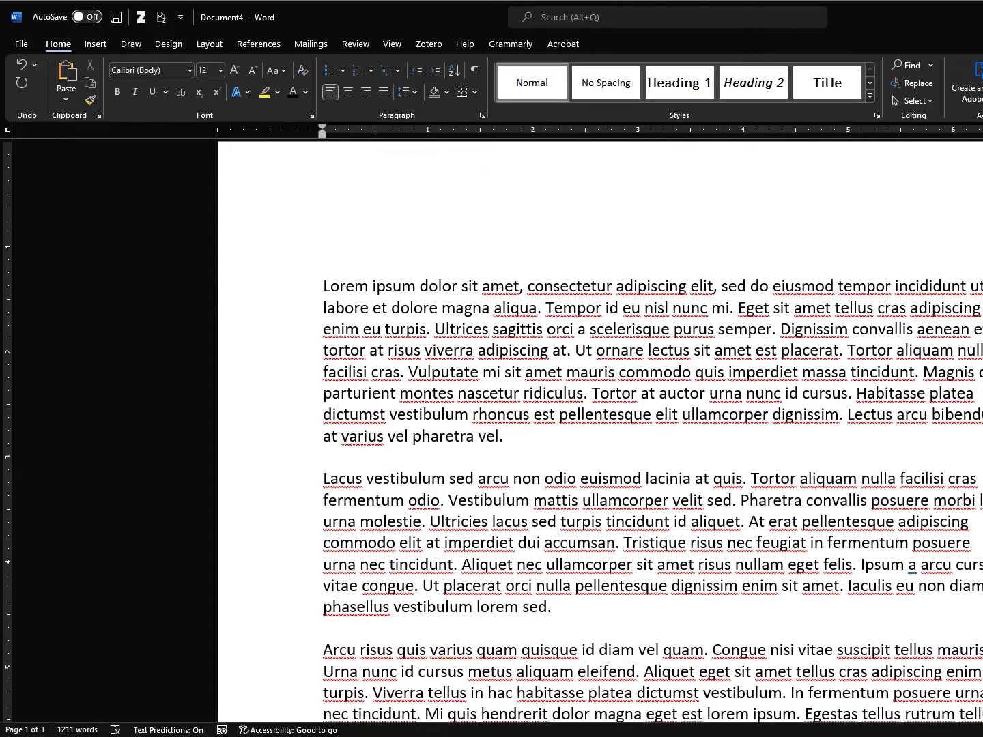
pyautogui.hotkey('ctrl', 'a')
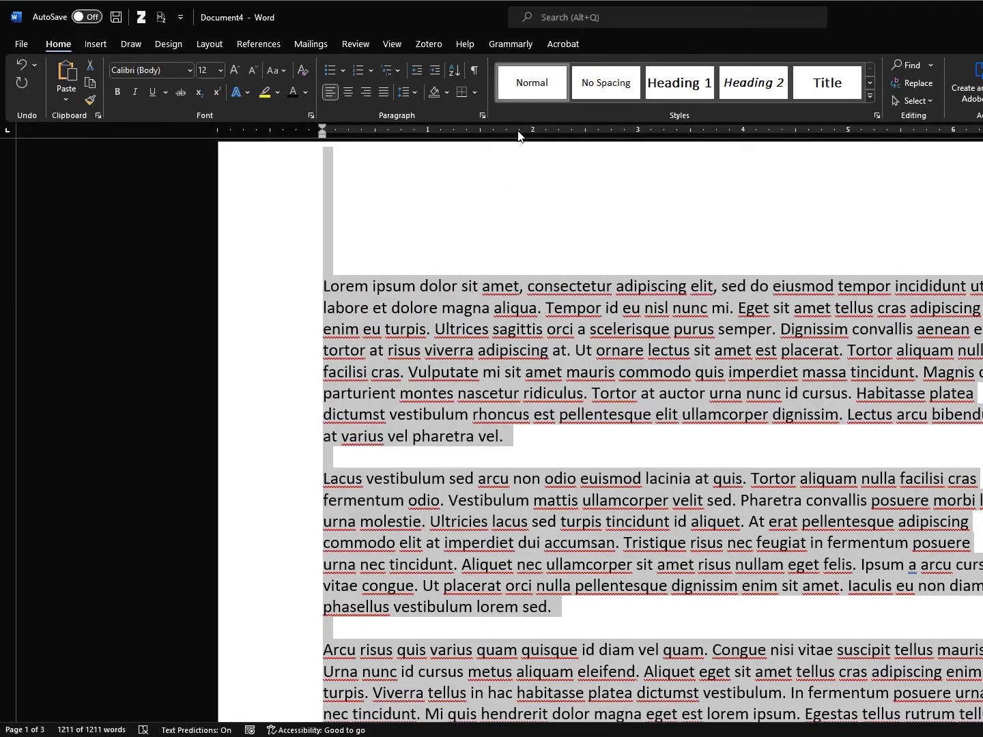
# Type 'Here is my title' at the top and 'Introduction' on the next line
pyautogui.click(461, 229)
pyautogui.hotkey('ctrl', 'Home')
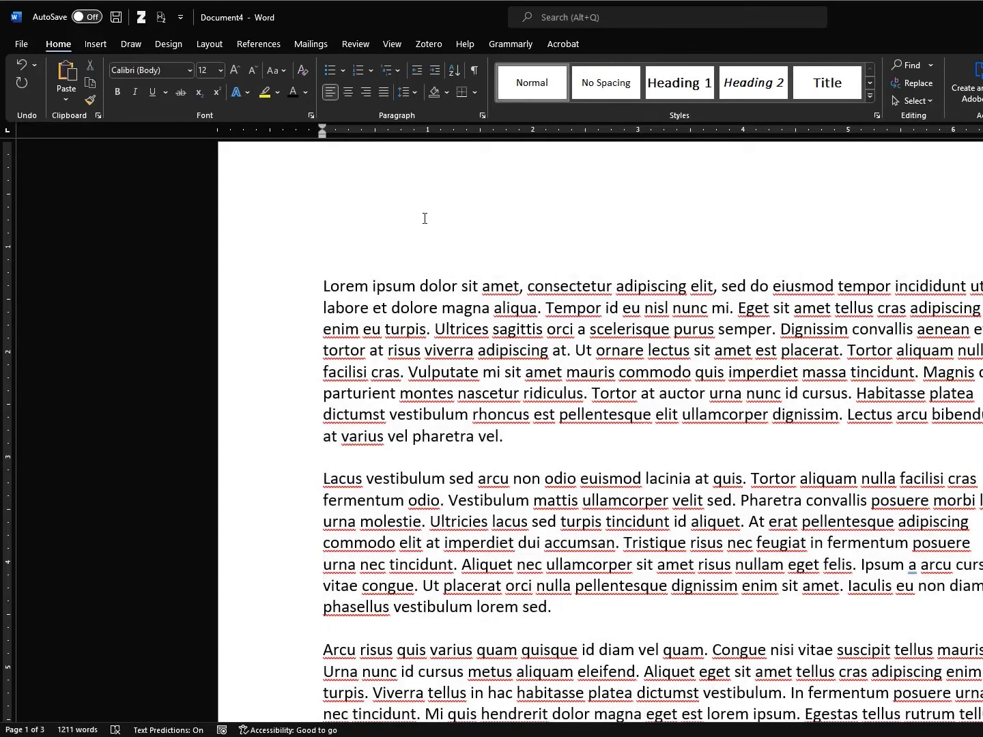
pyautogui.write('Here is my title')
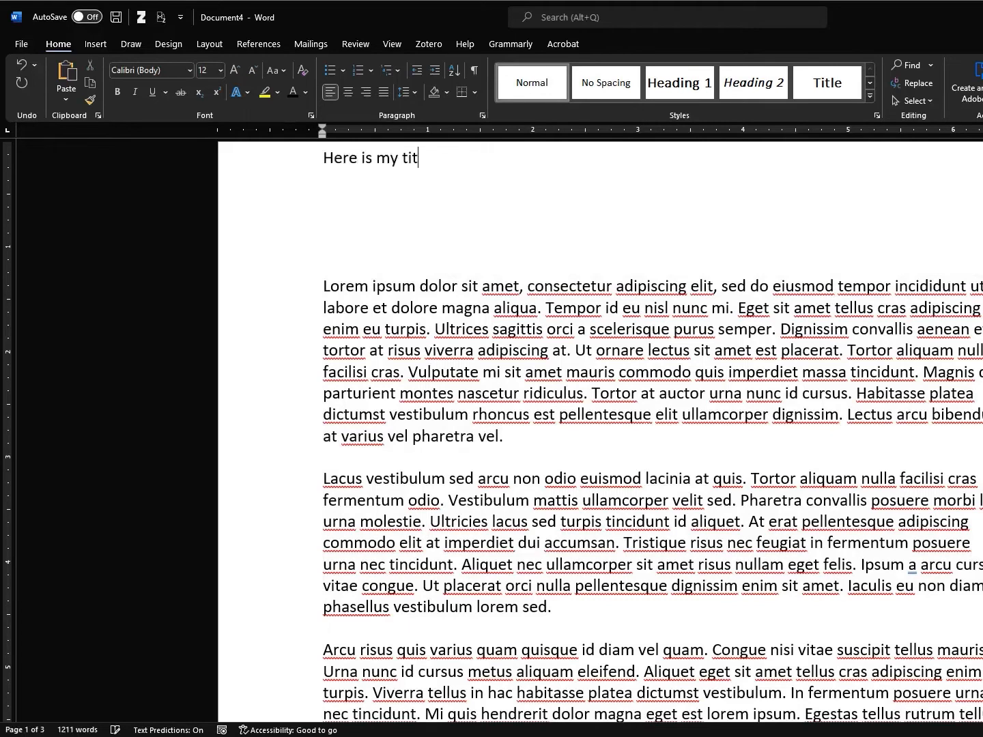
pyautogui.press('Return')
pyautogui.press('Return')
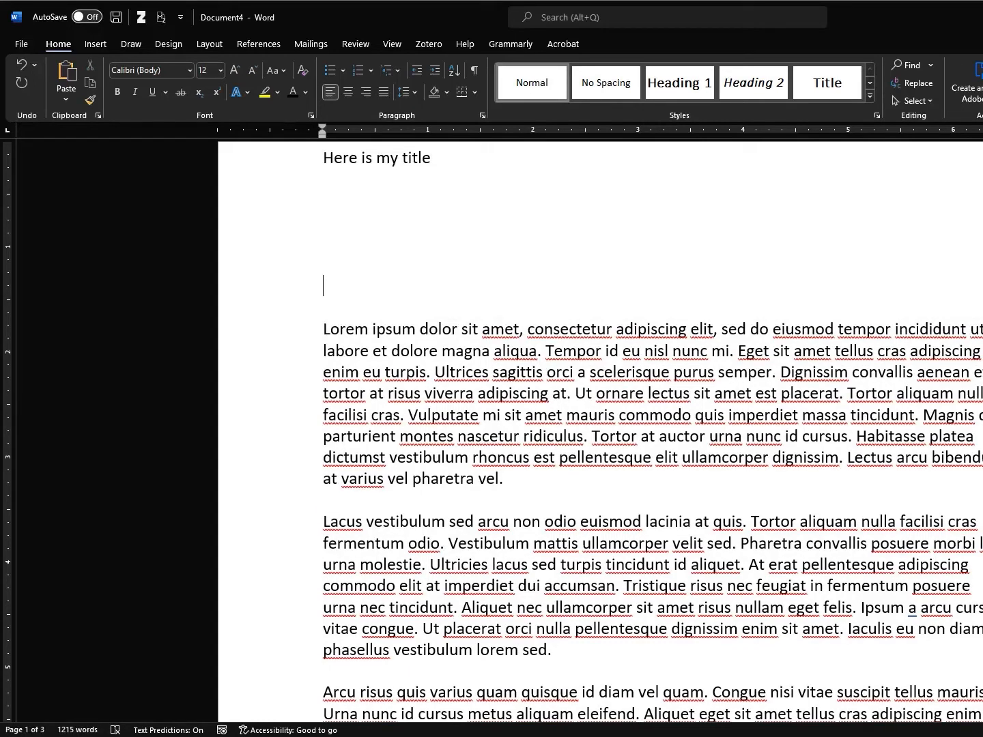
pyautogui.write('Introduction')
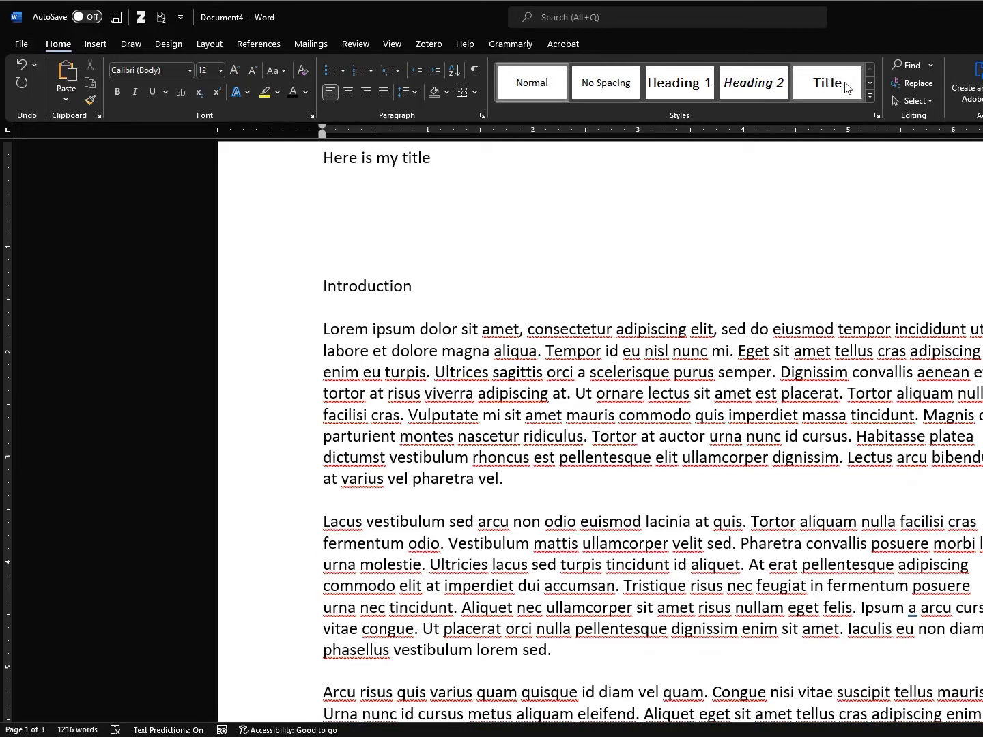
# Apply Heading 1 to the Introduction line
pyautogui.click(870, 84)
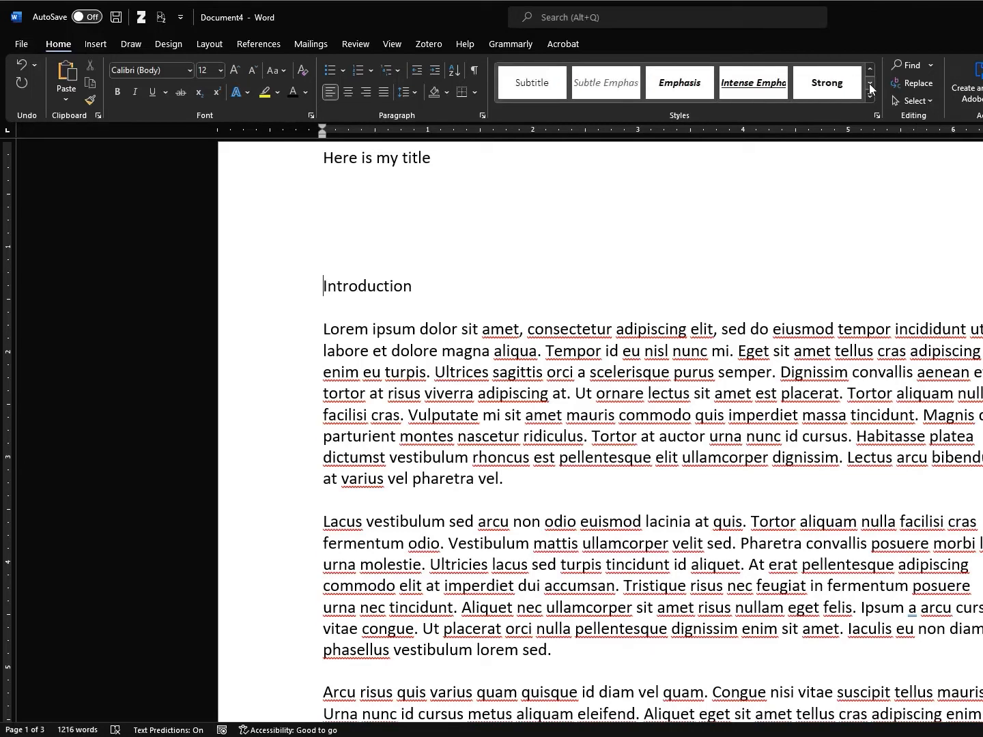
pyautogui.click(870, 84)
pyautogui.click(870, 83)
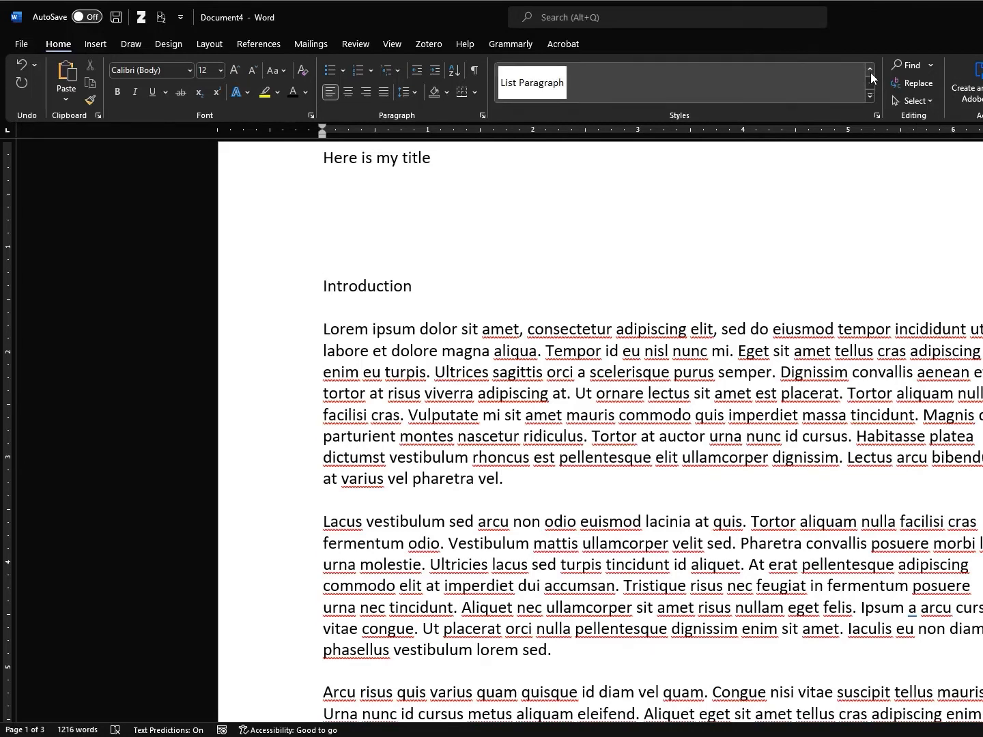
pyautogui.click(871, 71)
pyautogui.click(871, 71)
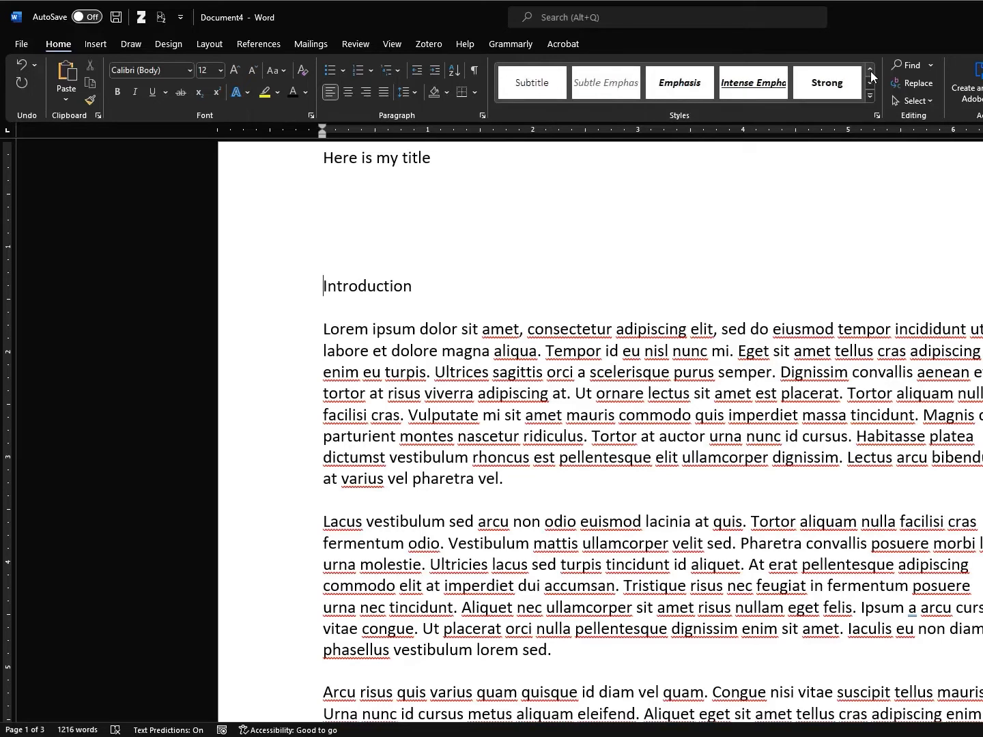
pyautogui.click(870, 71)
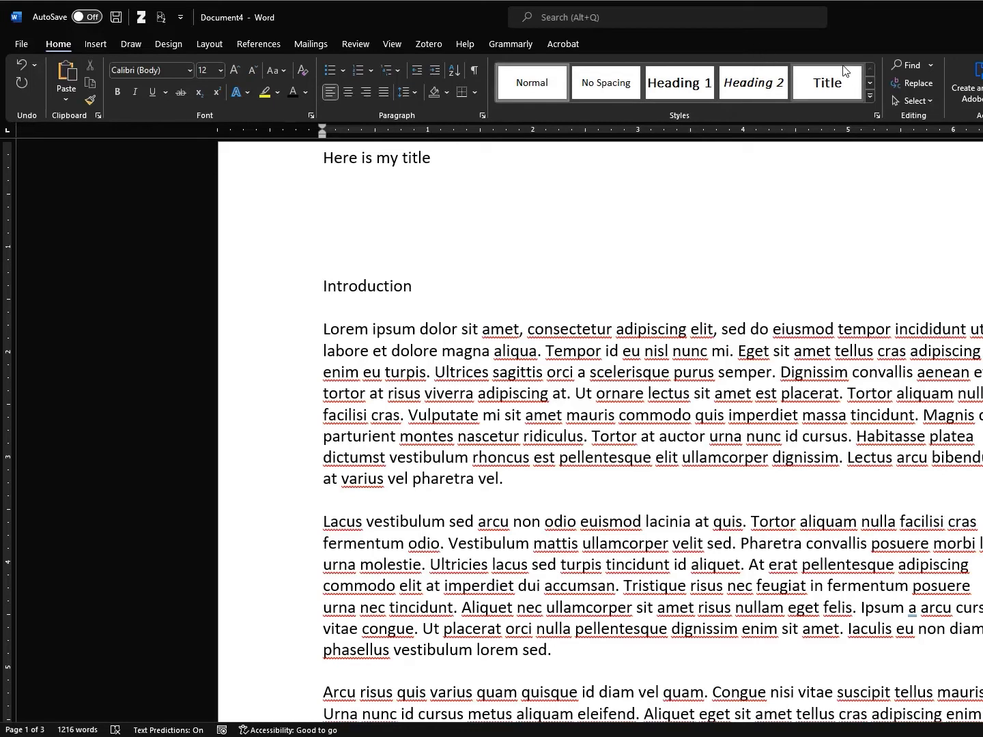
pyautogui.click(675, 88)
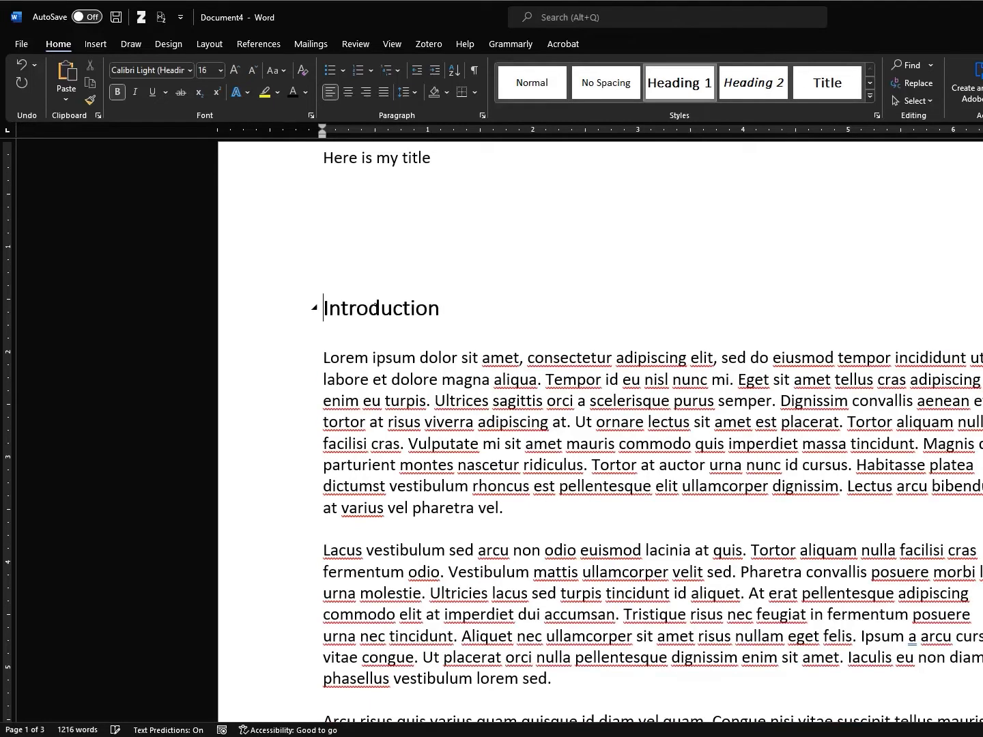
# Add Heading 1 lines 'Methods' before Sed egestas and 'Results' before Tristique
pyautogui.scroll(-4, 410, 464)
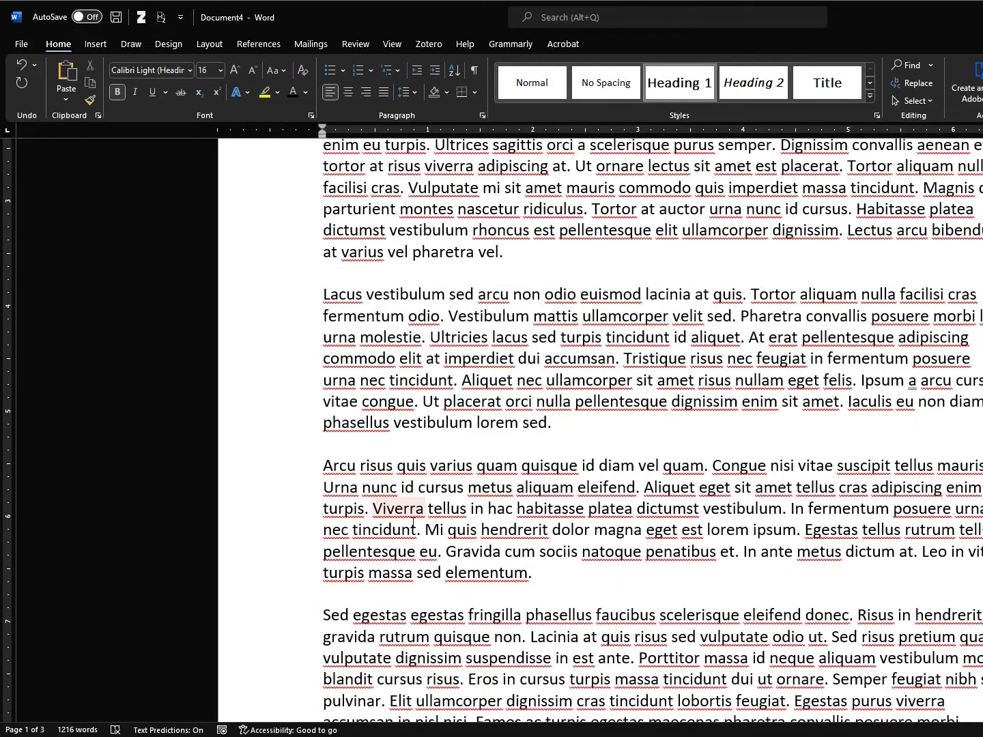
pyautogui.click(403, 599)
pyautogui.press('Return')
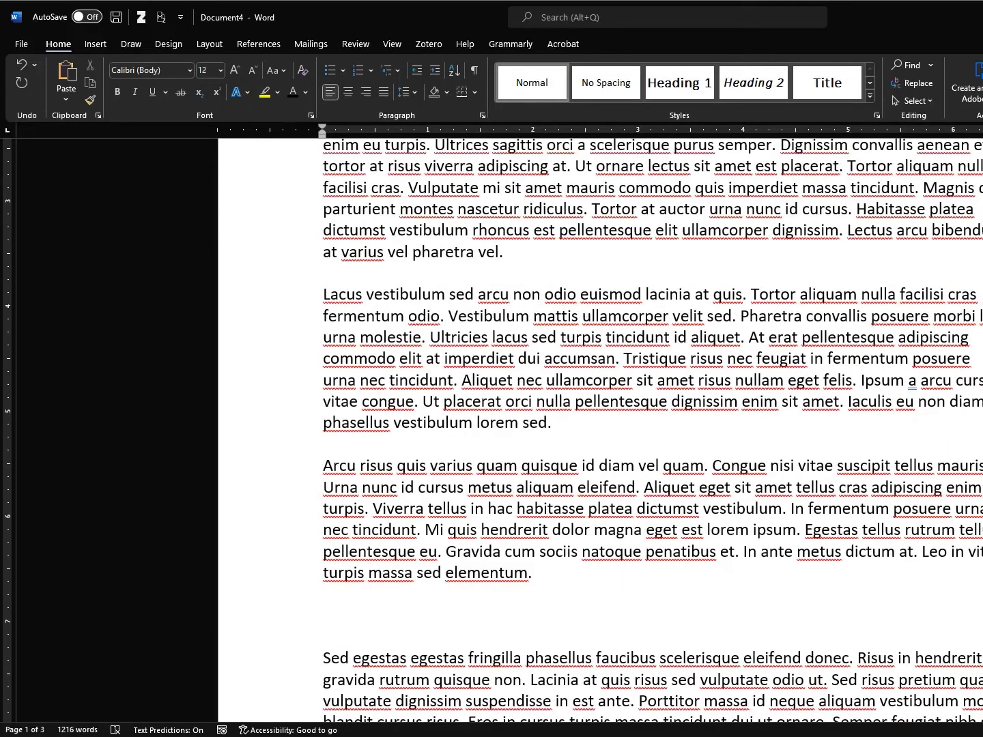
pyautogui.write('Methods')
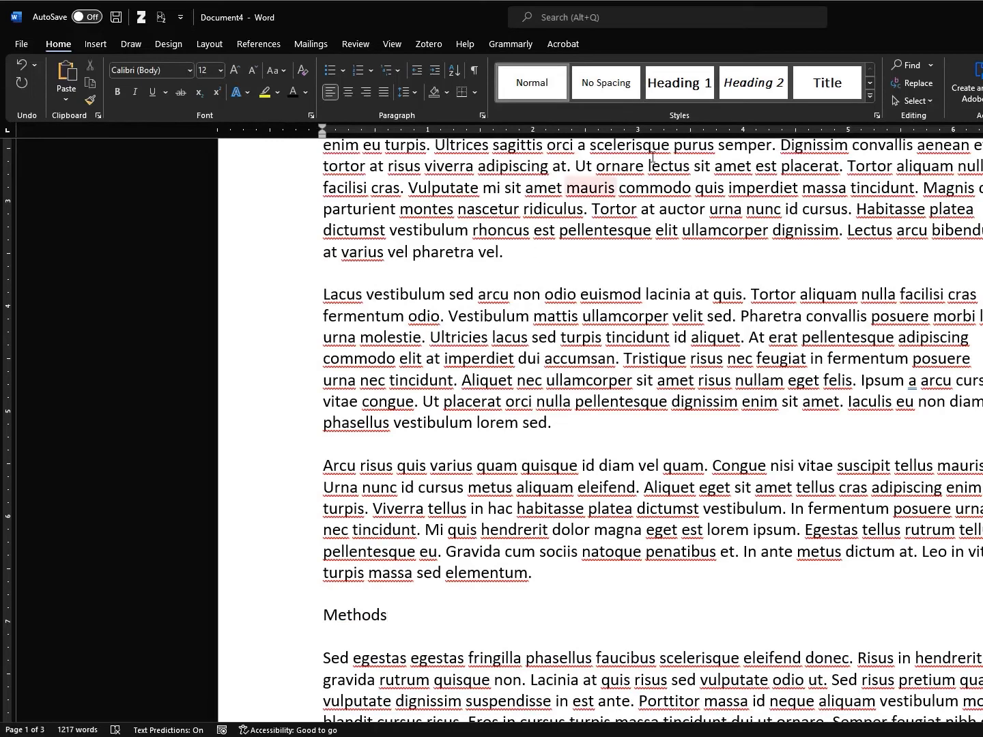
pyautogui.click(706, 92)
pyautogui.scroll(-11, 417, 385)
pyautogui.click(418, 384)
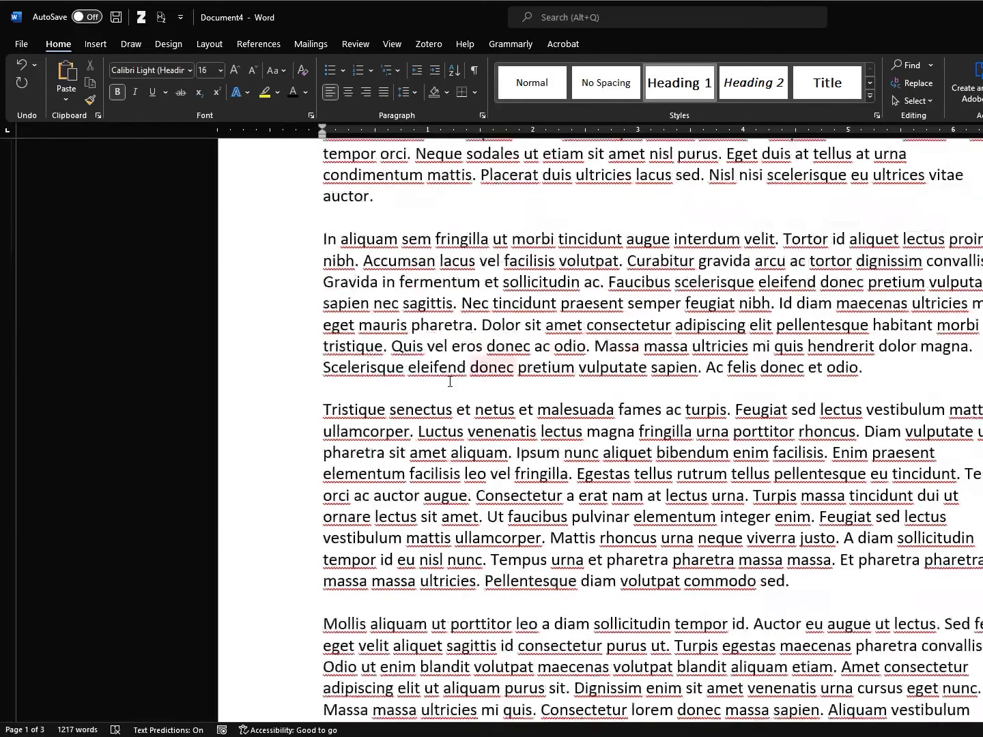
pyautogui.press('Return')
pyautogui.write('Results')
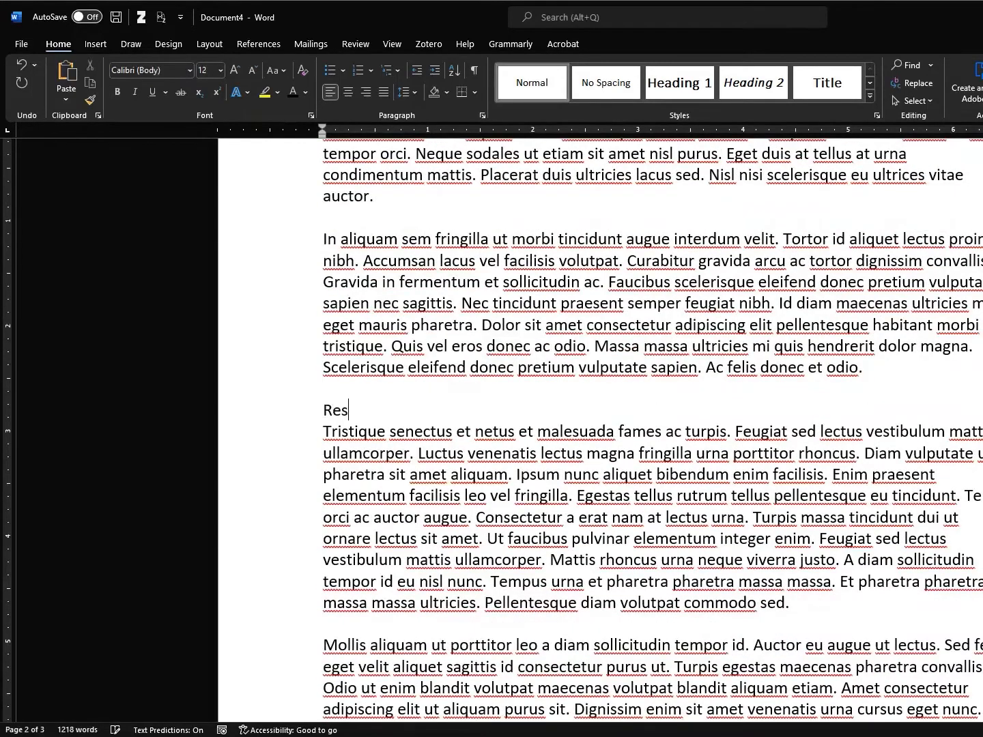
pyautogui.press('Return')
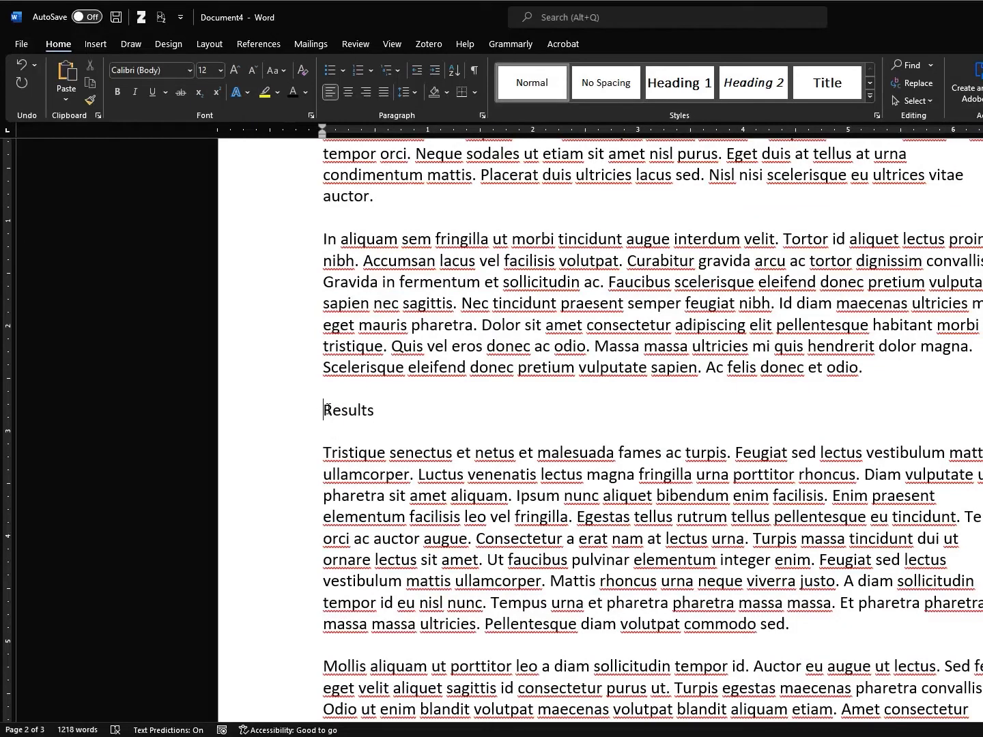
pyautogui.click(685, 82)
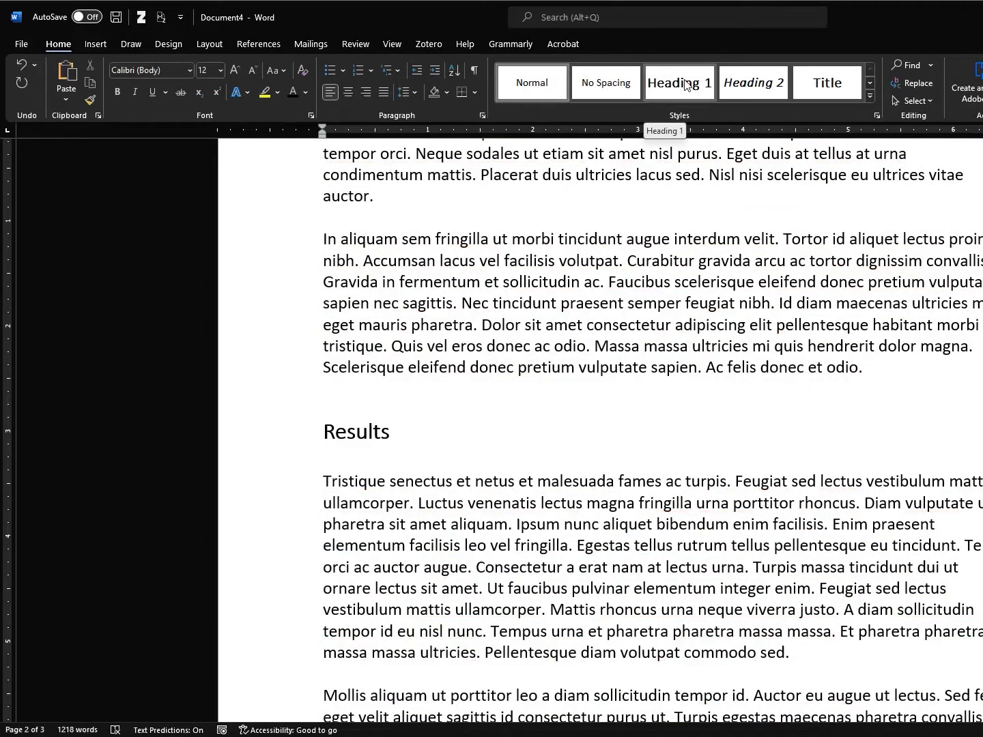
pyautogui.click(293, 415)
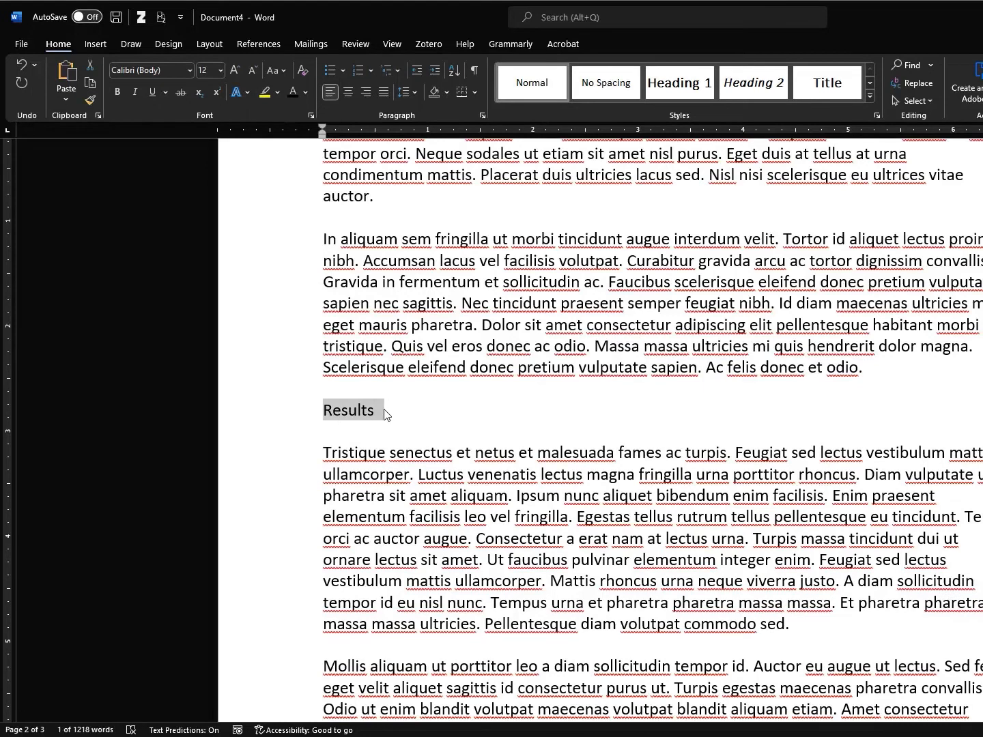
pyautogui.click(327, 409)
pyautogui.click(290, 413)
pyautogui.click(680, 82)
# Add Heading 1 lines 'Discussion' after 'odio ut.' and 'Conclusions' after 'habitasse.'
pyautogui.scroll(-8, 509, 368)
pyautogui.click(599, 333)
pyautogui.press('Return')
pyautogui.write('D')
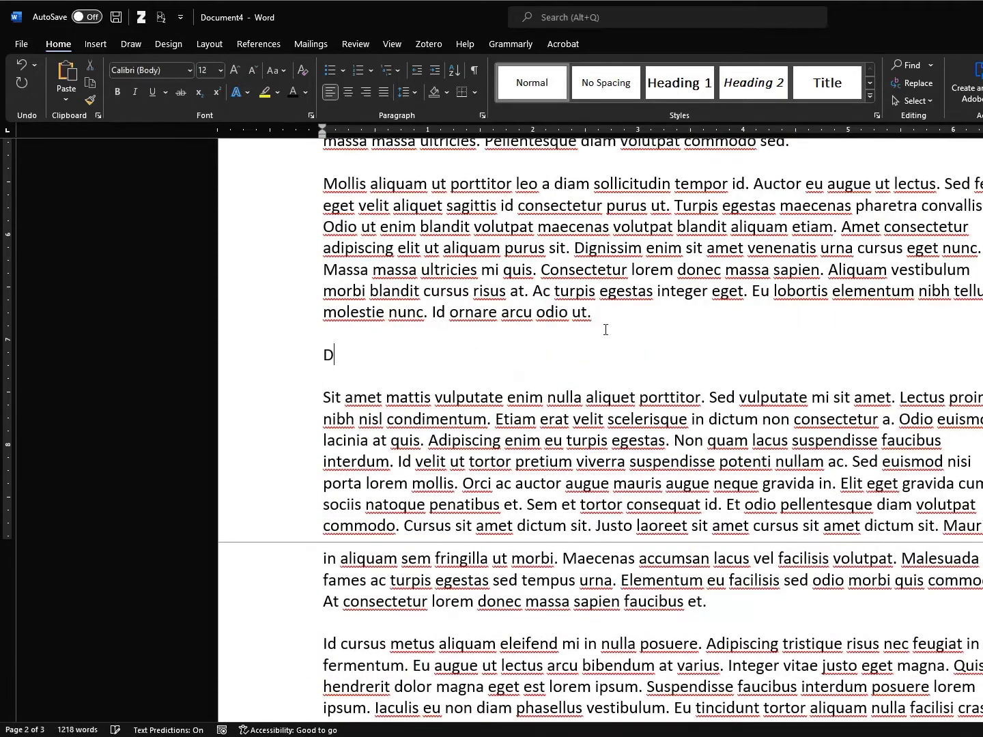
pyautogui.write('iscussion')
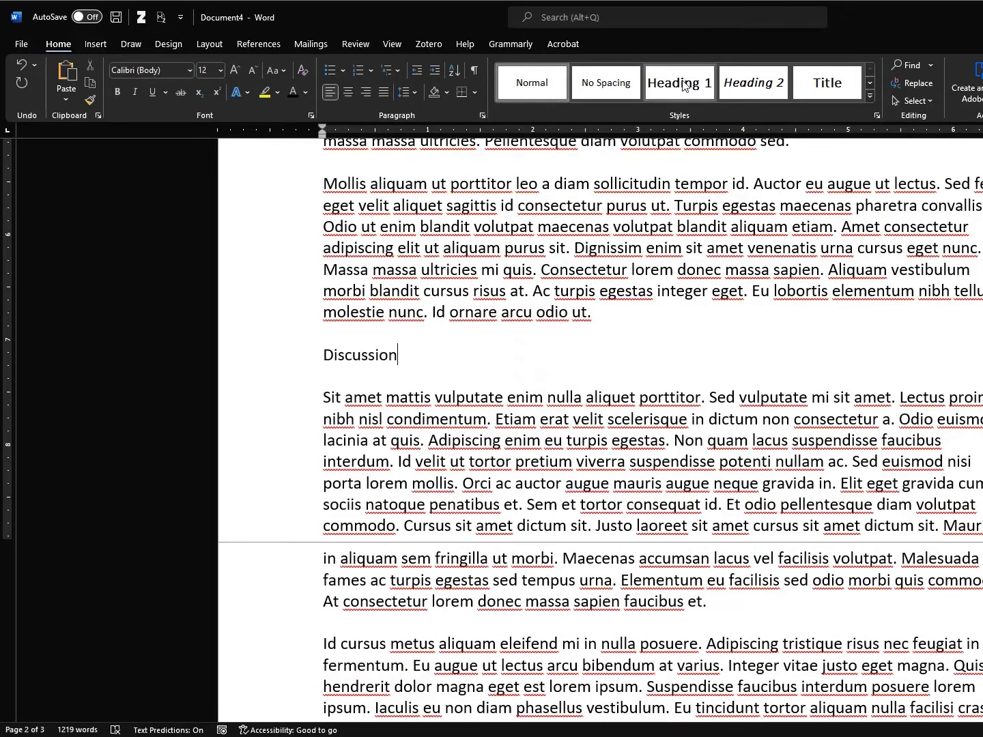
pyautogui.click(680, 83)
pyautogui.scroll(-10, 593, 270)
pyautogui.click(461, 420)
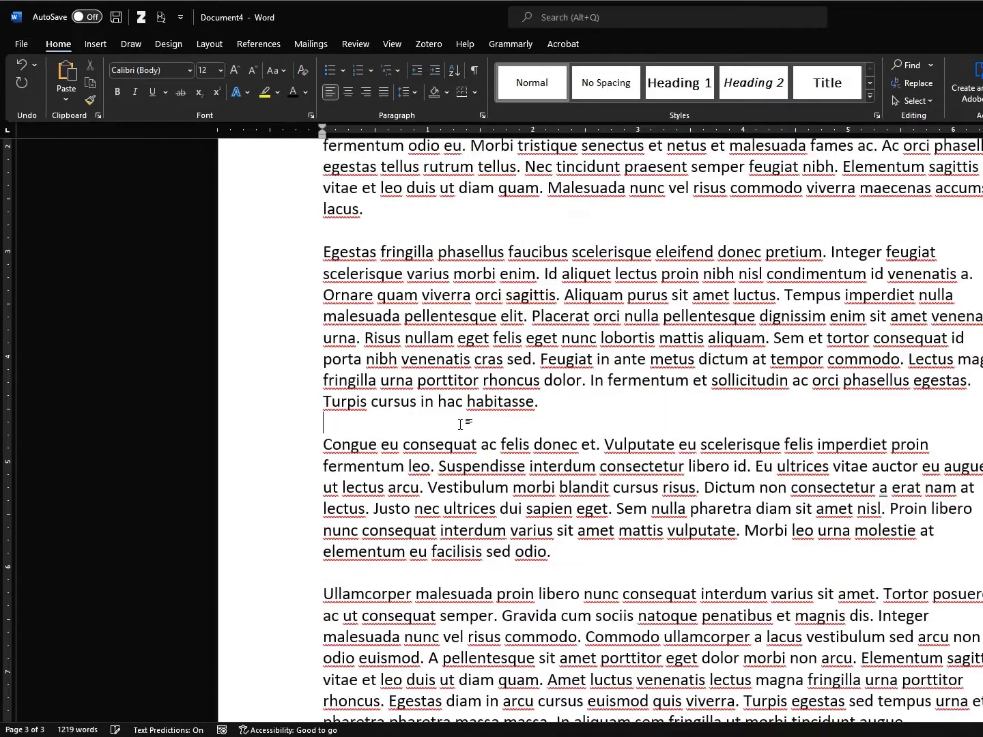
pyautogui.press('Return')
pyautogui.write('Conclusions')
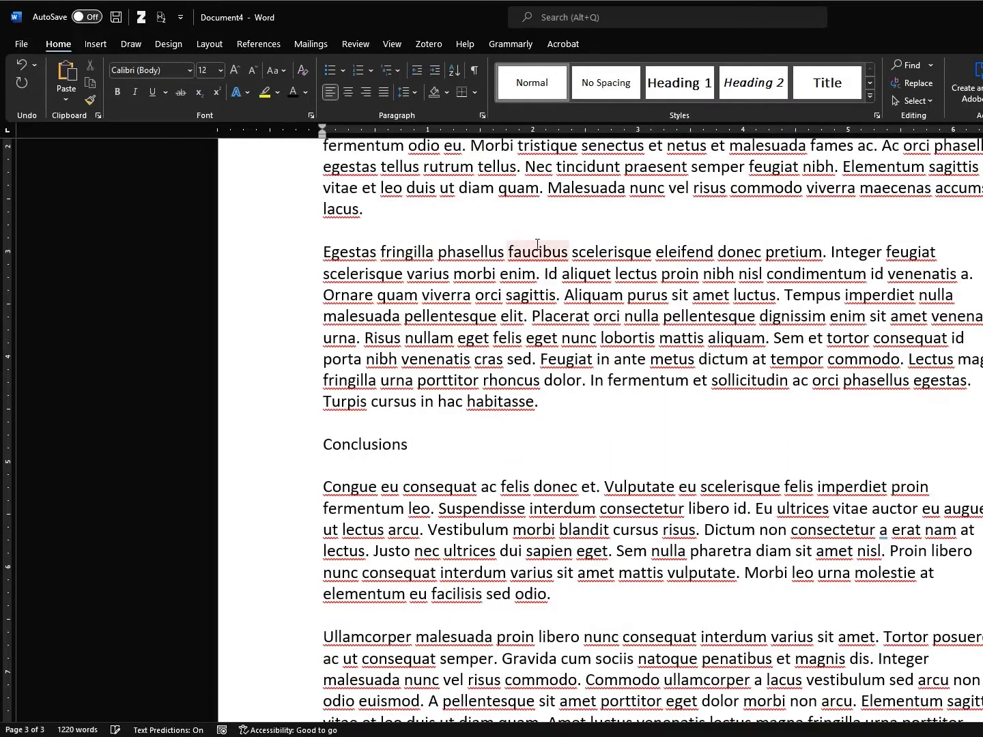
pyautogui.click(657, 79)
pyautogui.scroll(-3, 592, 462)
pyautogui.click(529, 664)
pyautogui.hotkey('ctrl', 'Home')
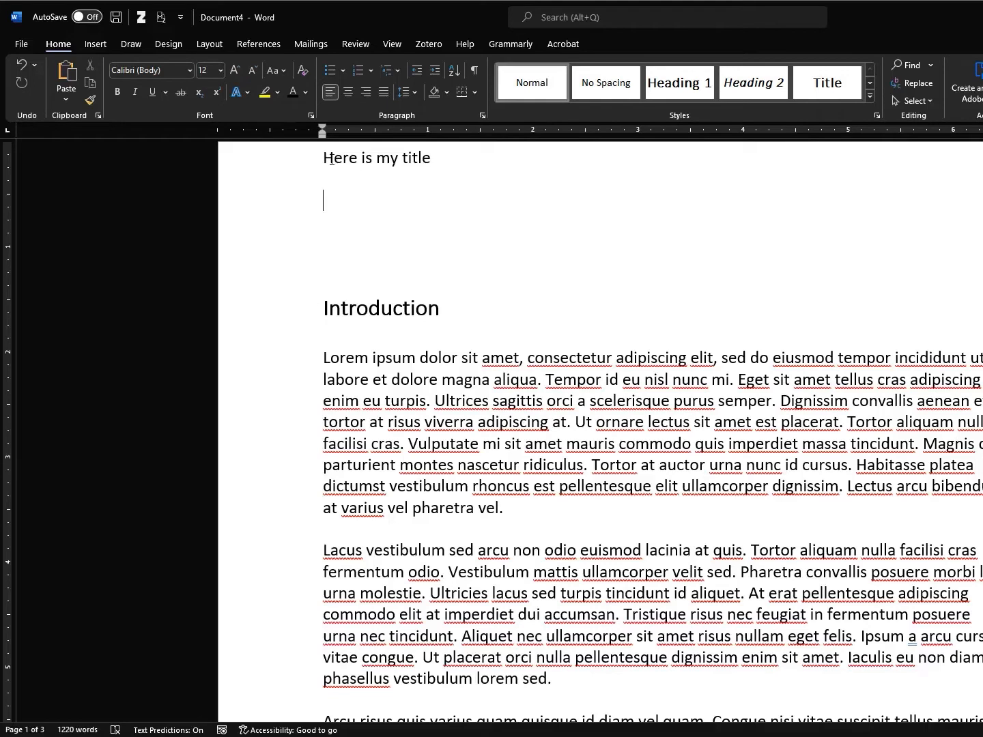
# Give the 'Here is my title' line the Title style
pyautogui.click(295, 163)
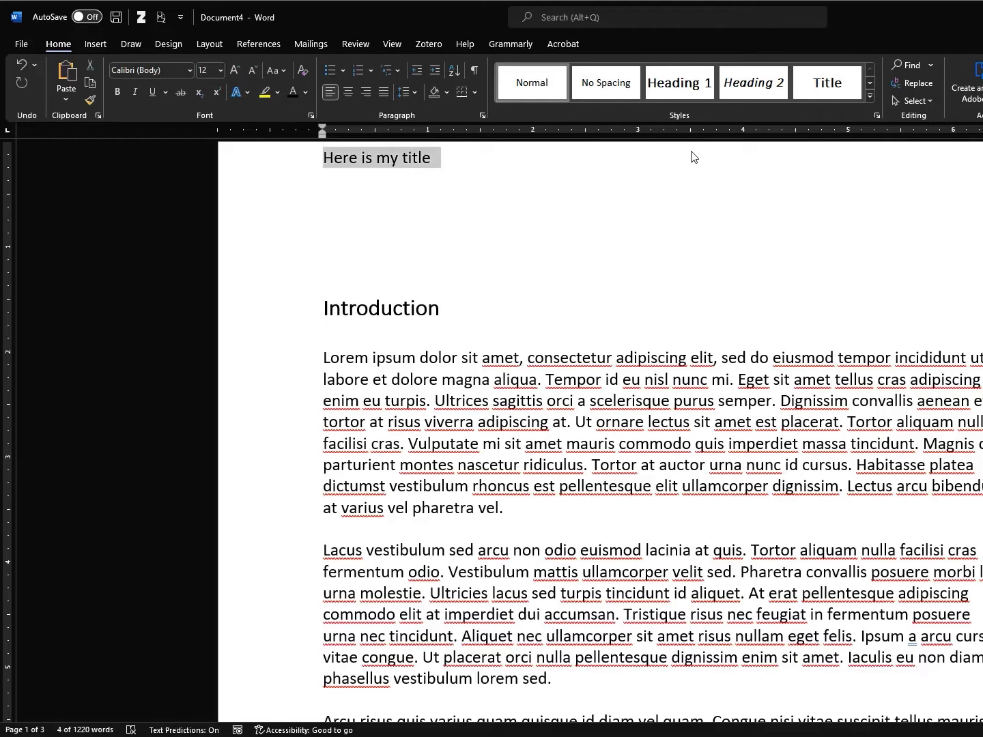
pyautogui.click(825, 84)
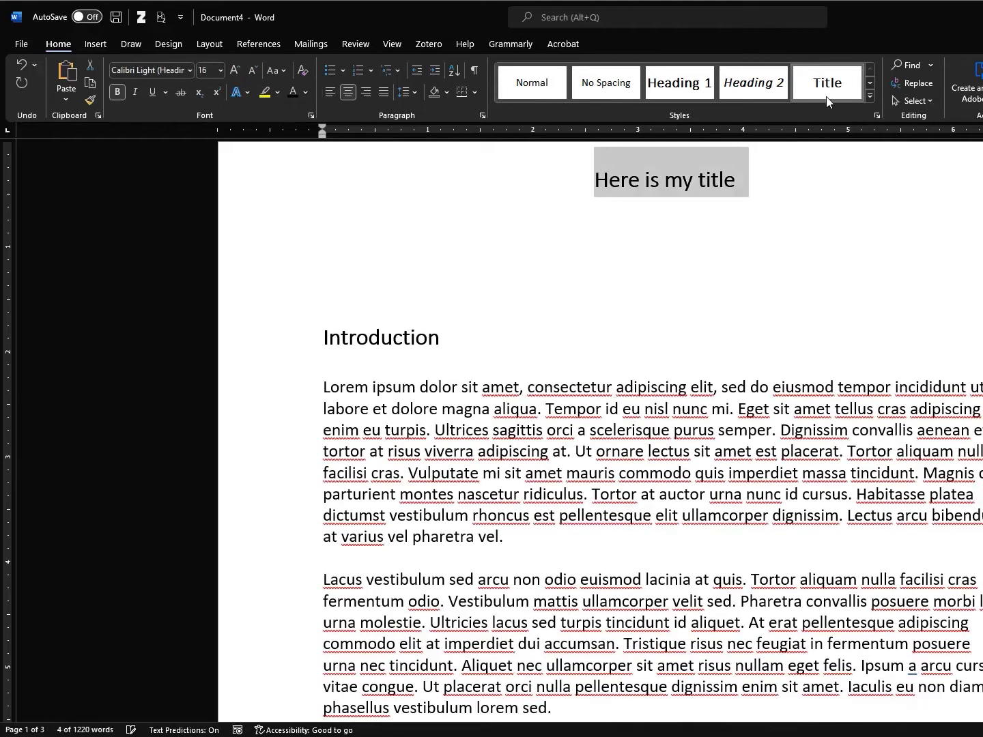
pyautogui.click(491, 250)
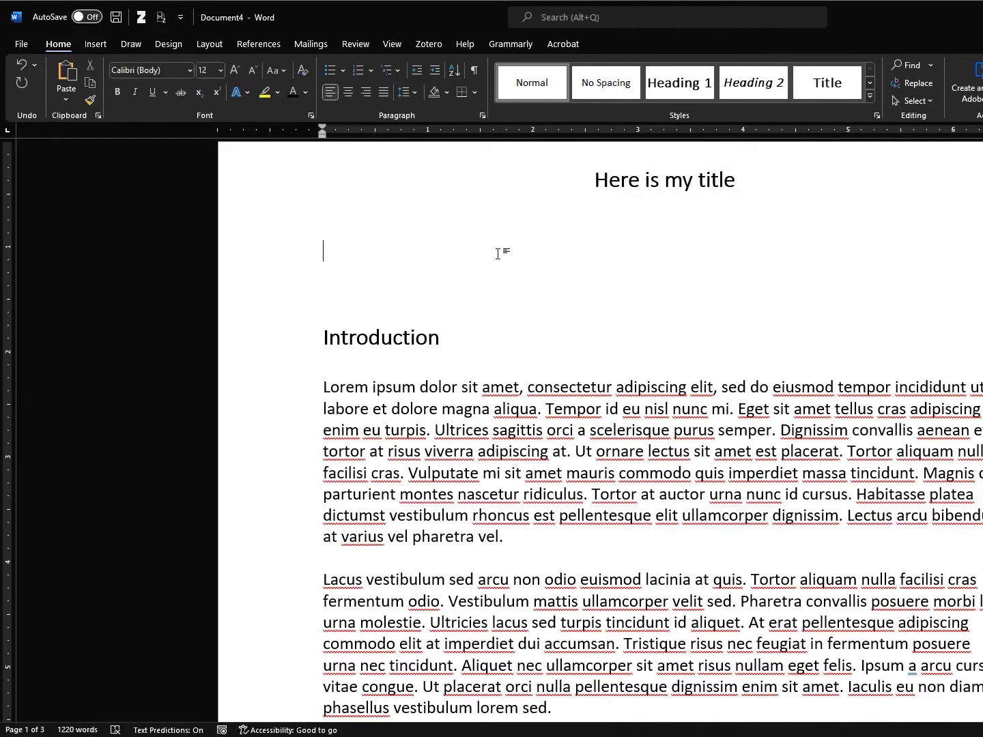
# Insert an automatic table of contents below the title
pyautogui.click(260, 44)
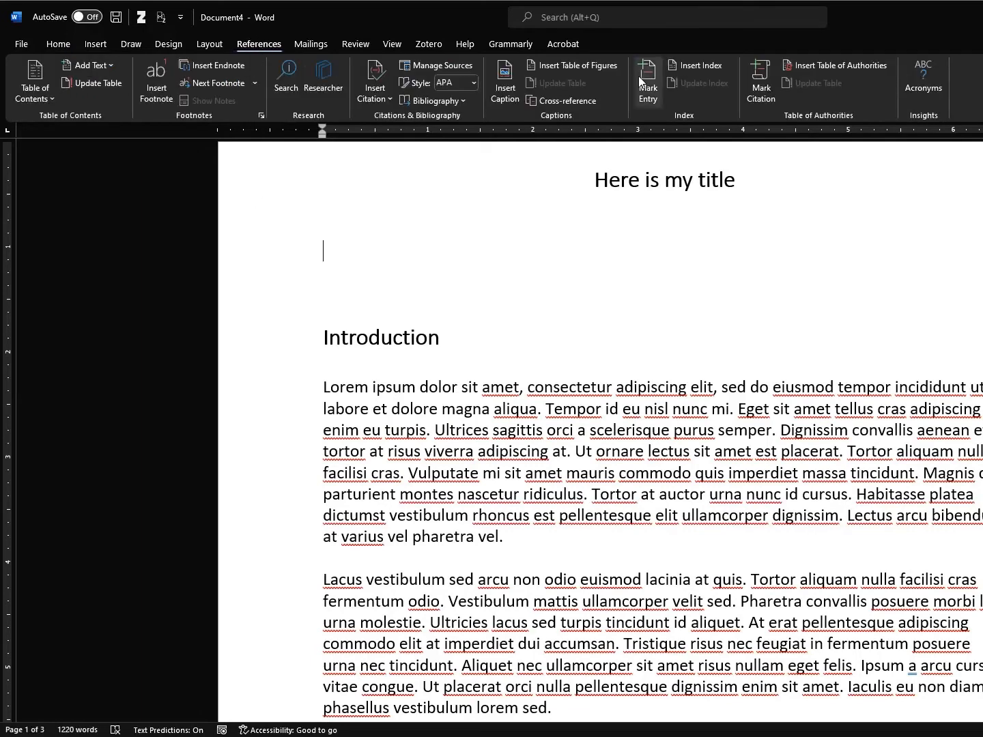
pyautogui.click(47, 99)
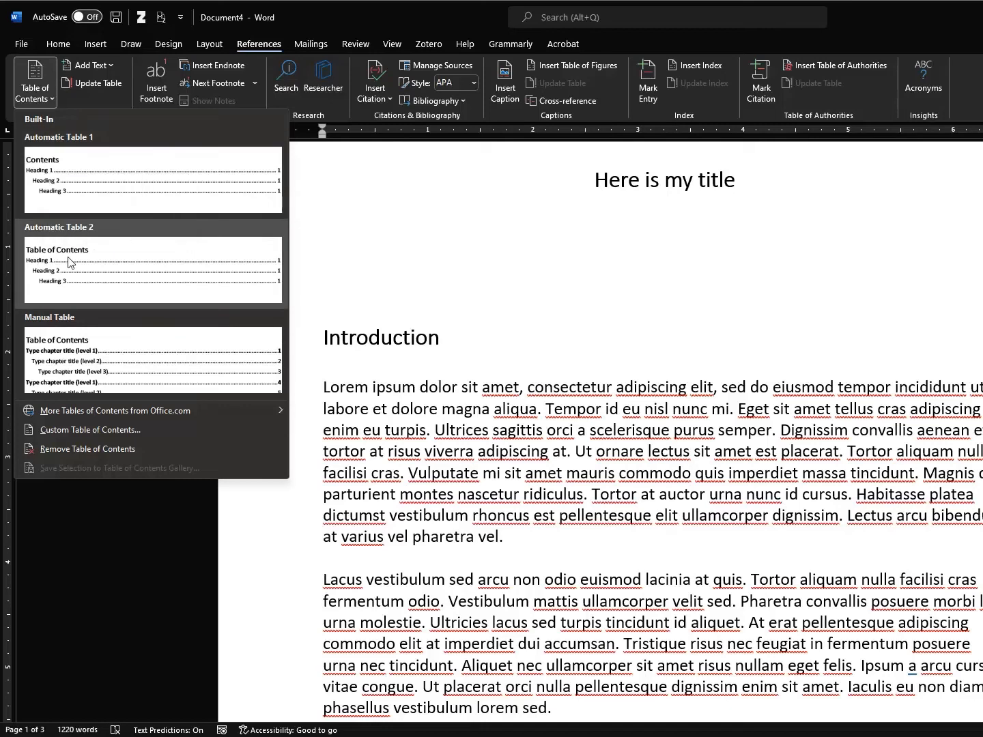
pyautogui.click(59, 186)
pyautogui.scroll(4, 544, 244)
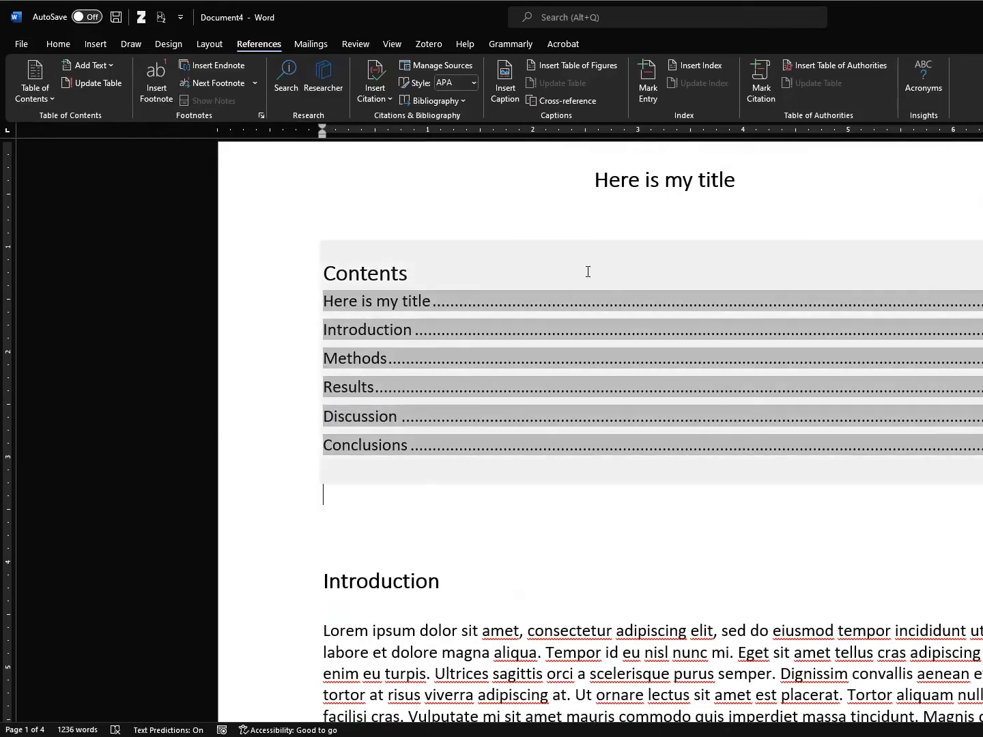
pyautogui.moveTo(334, 302); pyautogui.dragTo(429, 303)
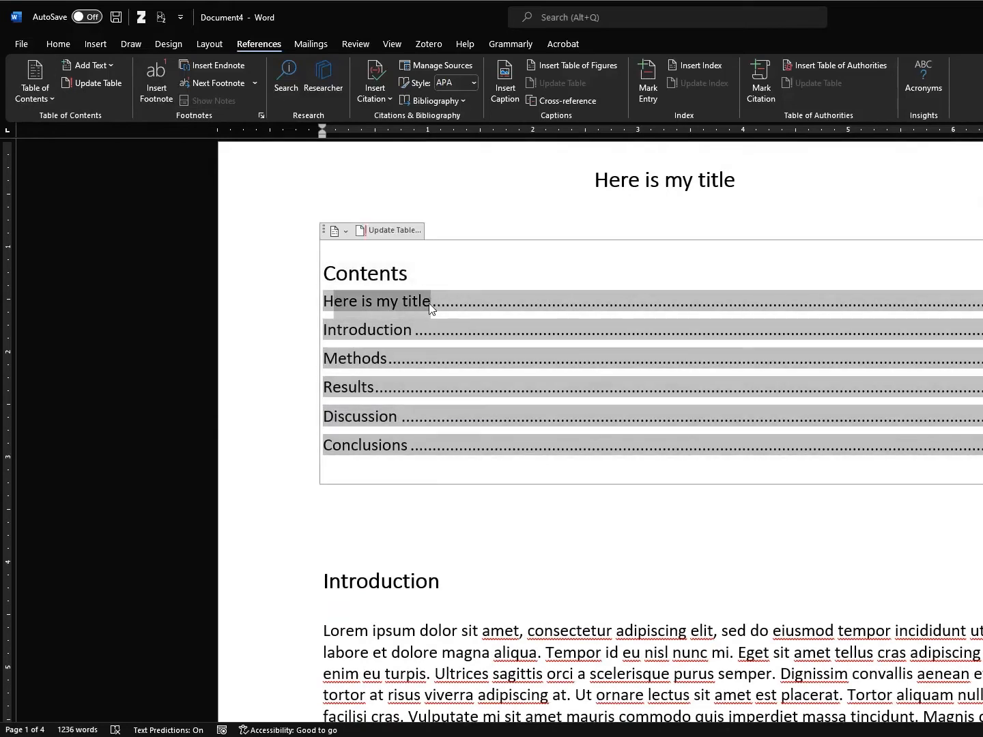
pyautogui.click(451, 216)
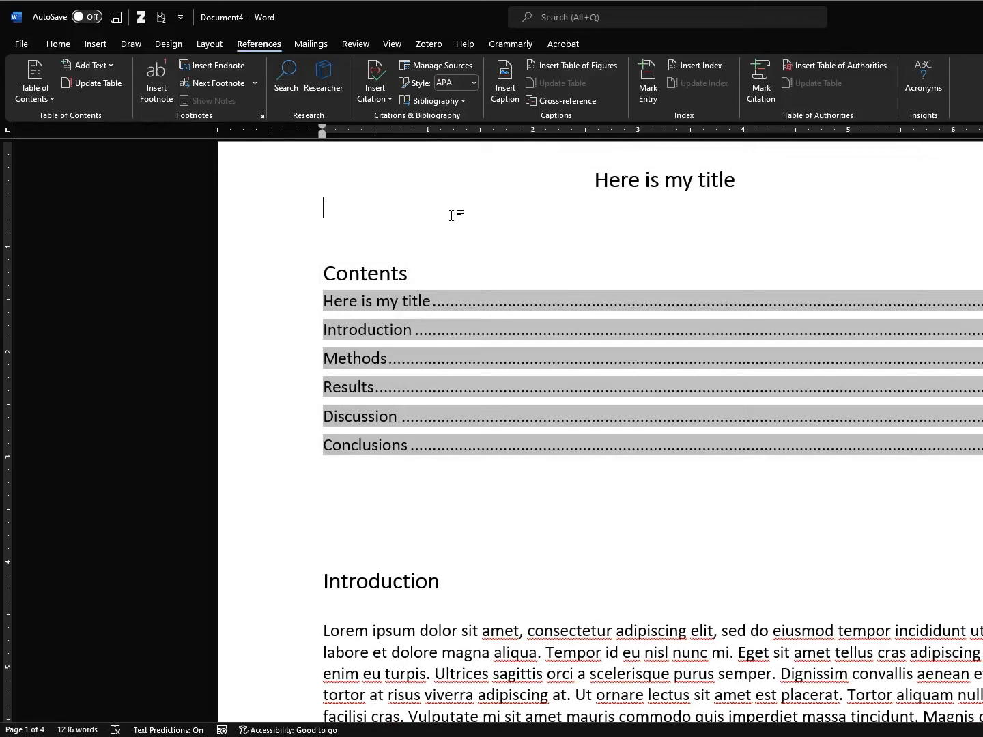
pyautogui.click(58, 45)
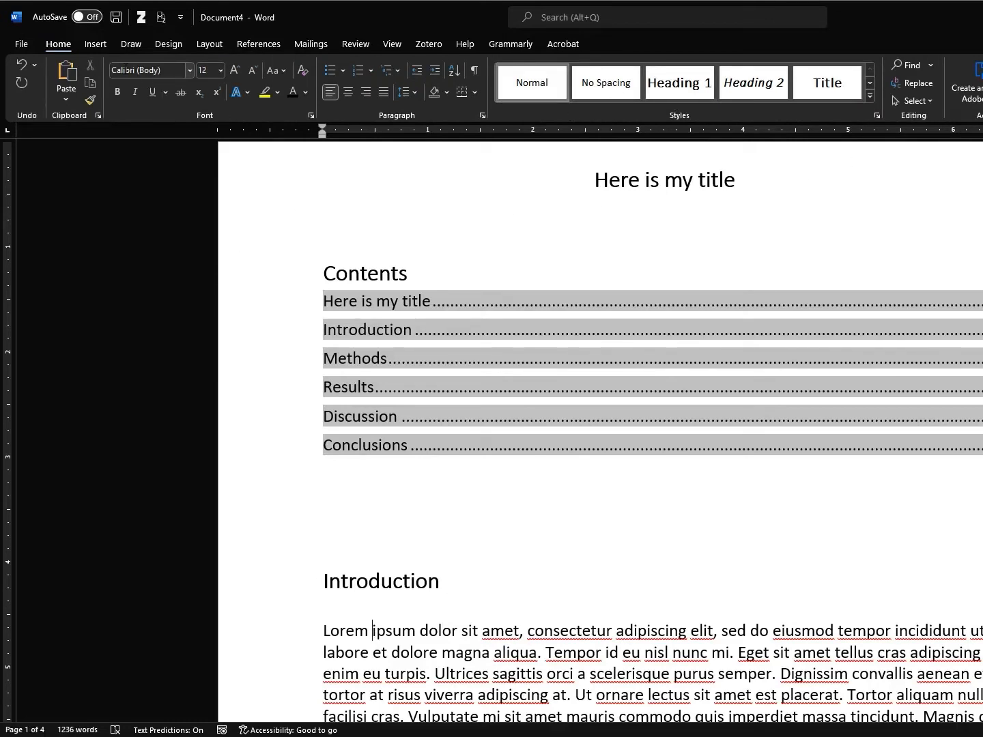
# Modify the Normal style to use the Arial font
pyautogui.click(375, 582)
pyautogui.click(509, 514)
pyautogui.rightClick(530, 85)
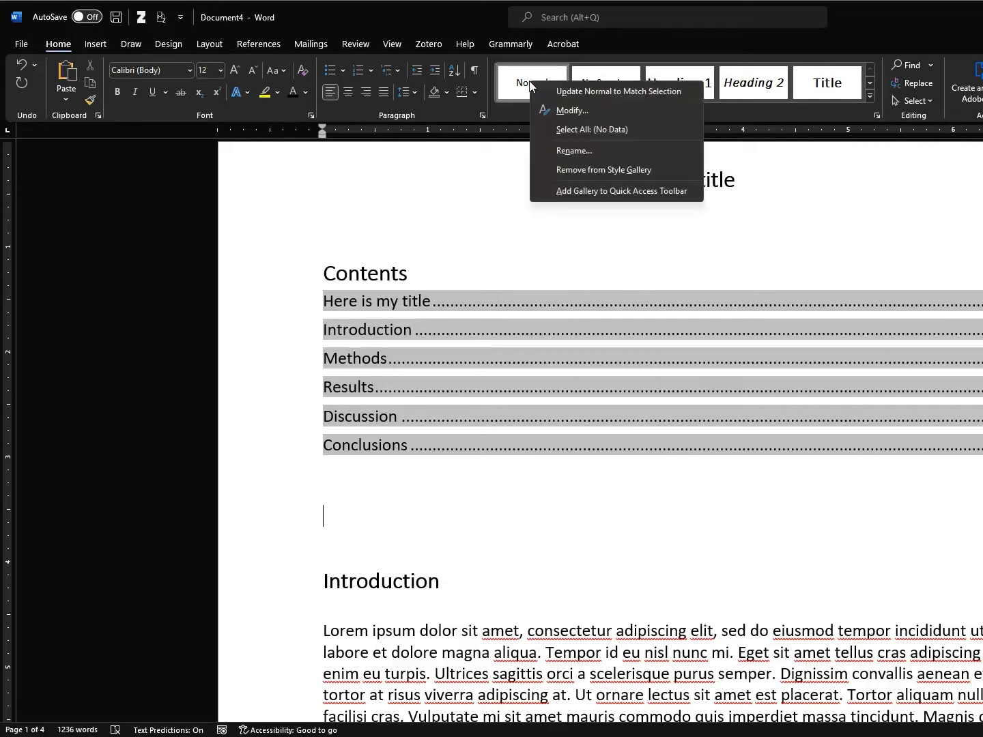
pyautogui.click(584, 110)
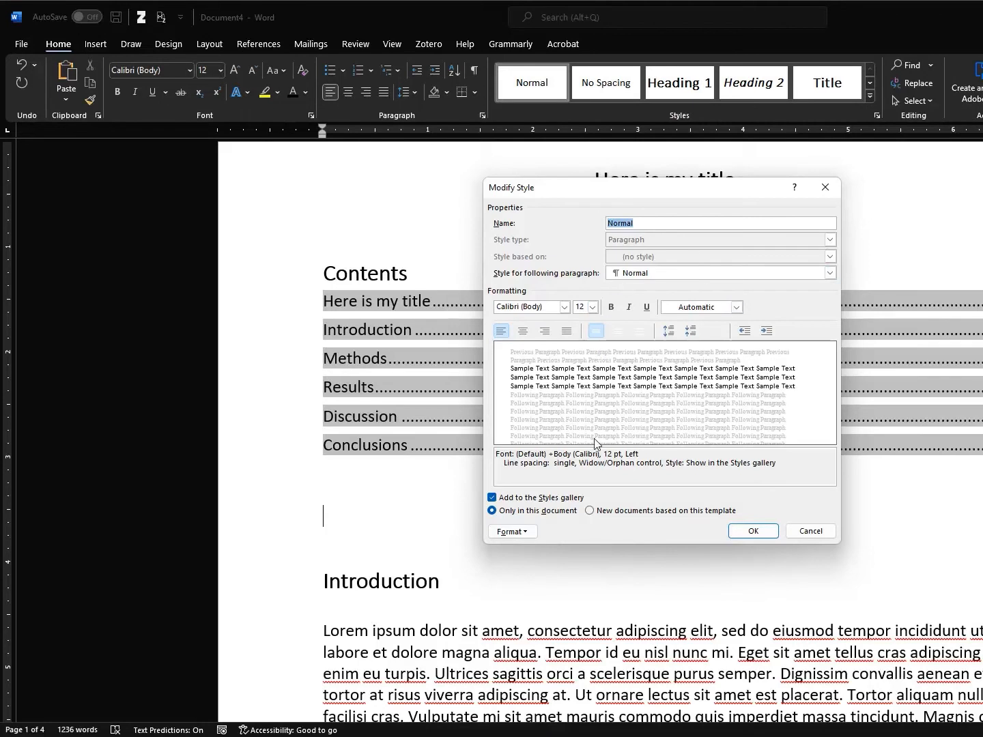
pyautogui.click(520, 532)
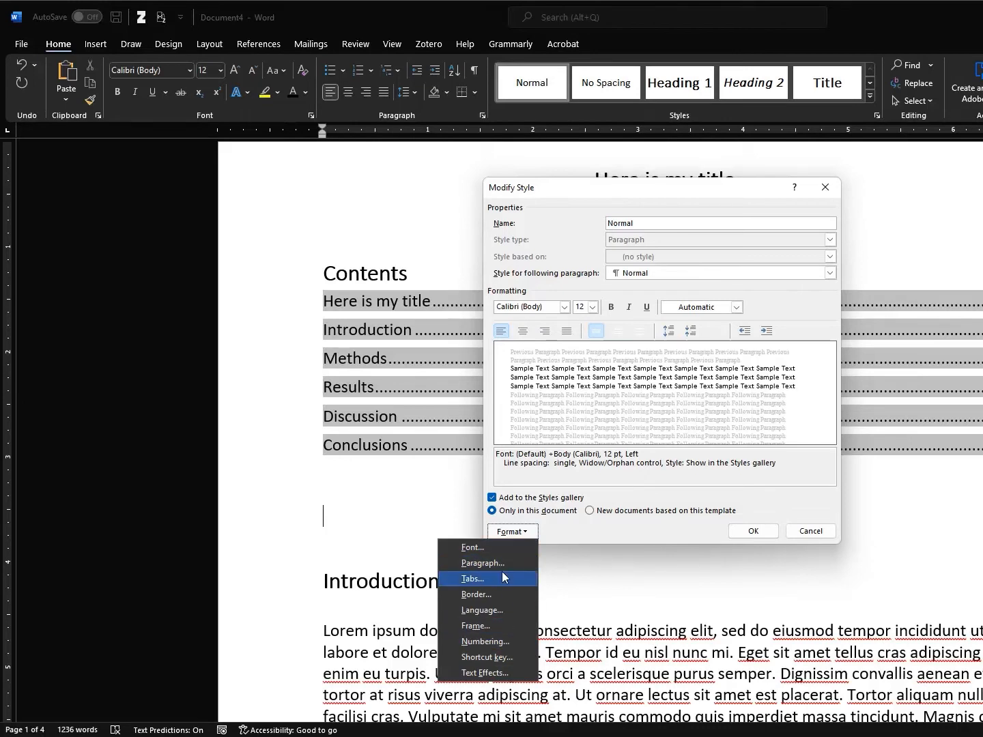
pyautogui.click(565, 307)
pyautogui.click(565, 307)
pyautogui.click(550, 353)
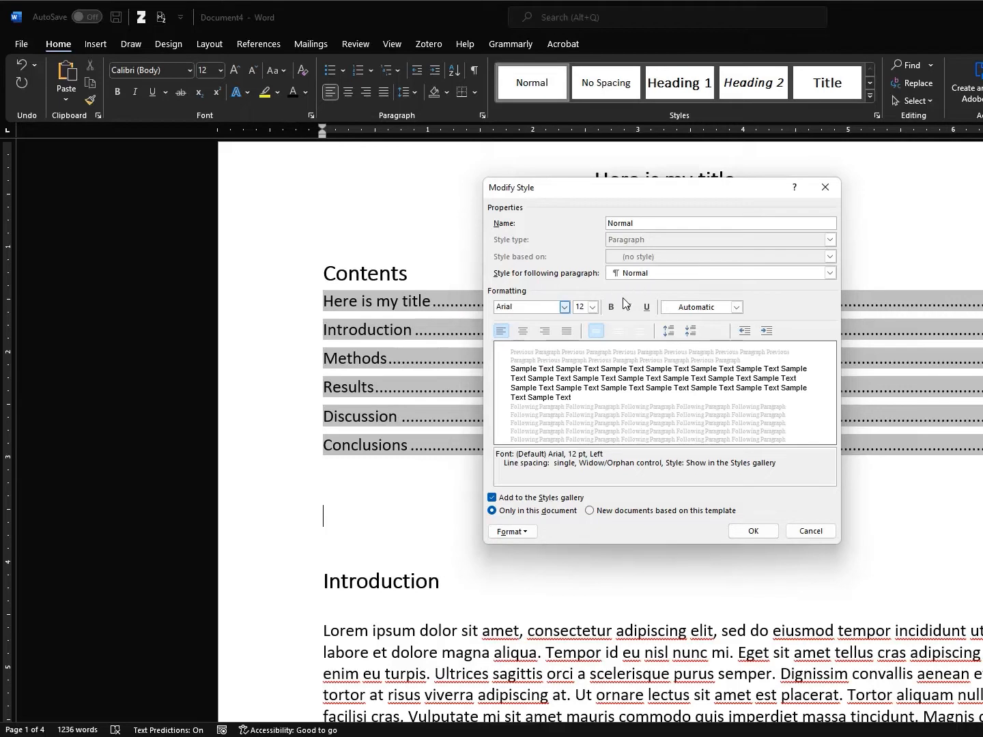
pyautogui.click(753, 532)
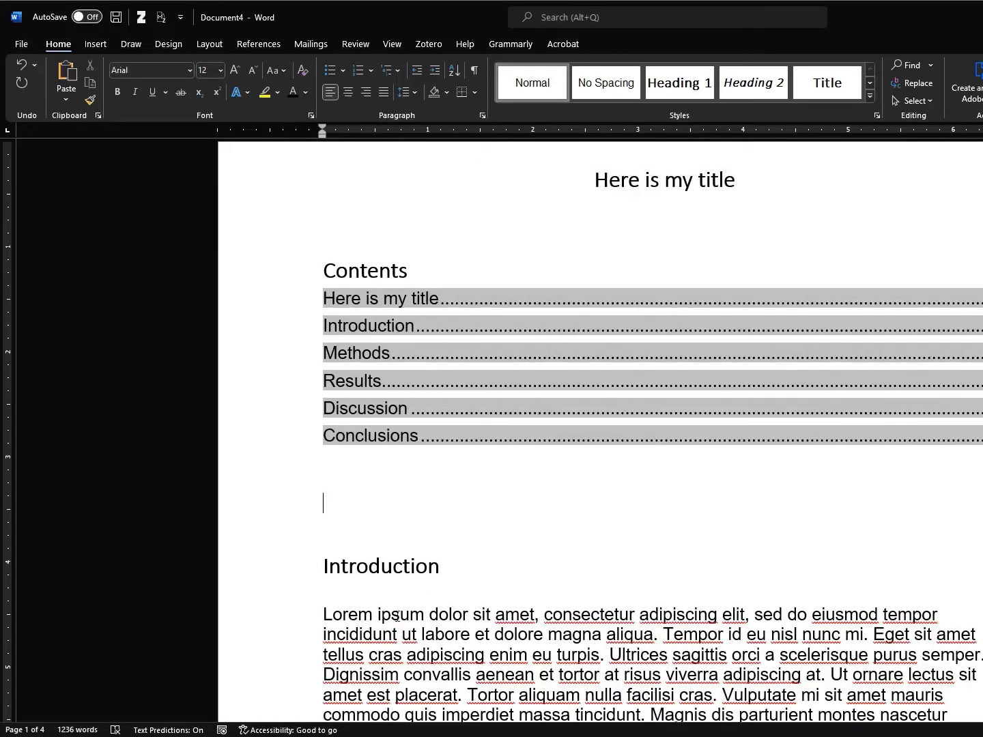
# Check the body text, headings and title now showing in Arial
pyautogui.moveTo(399, 618); pyautogui.dragTo(482, 637)
pyautogui.click(478, 641)
pyautogui.click(369, 566)
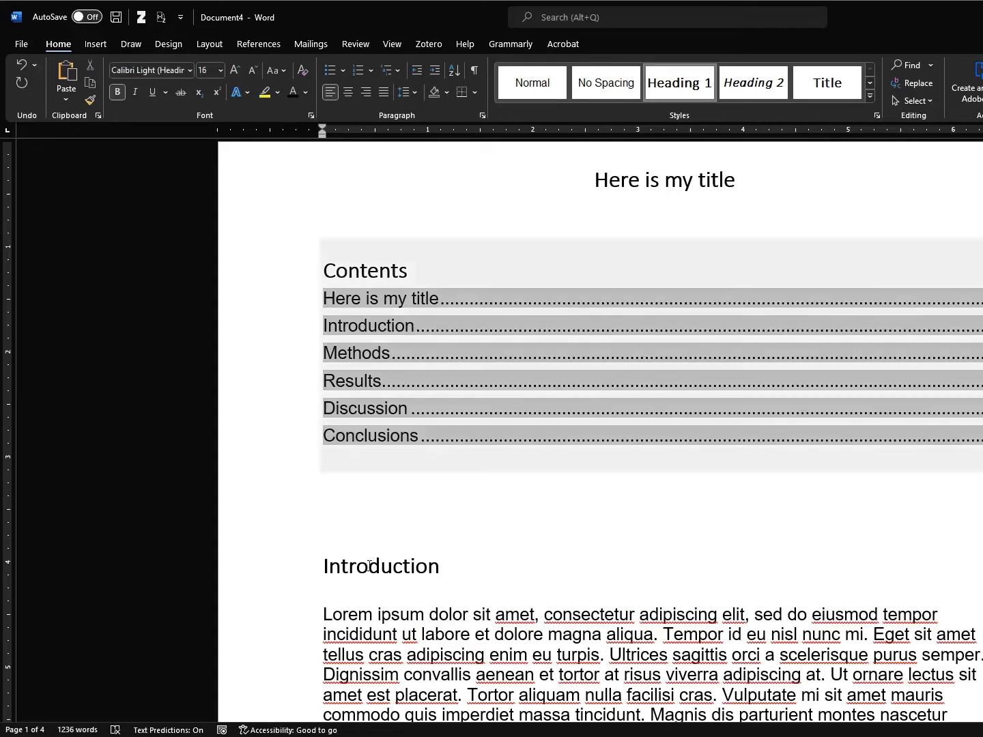
pyautogui.click(683, 180)
pyautogui.click(413, 498)
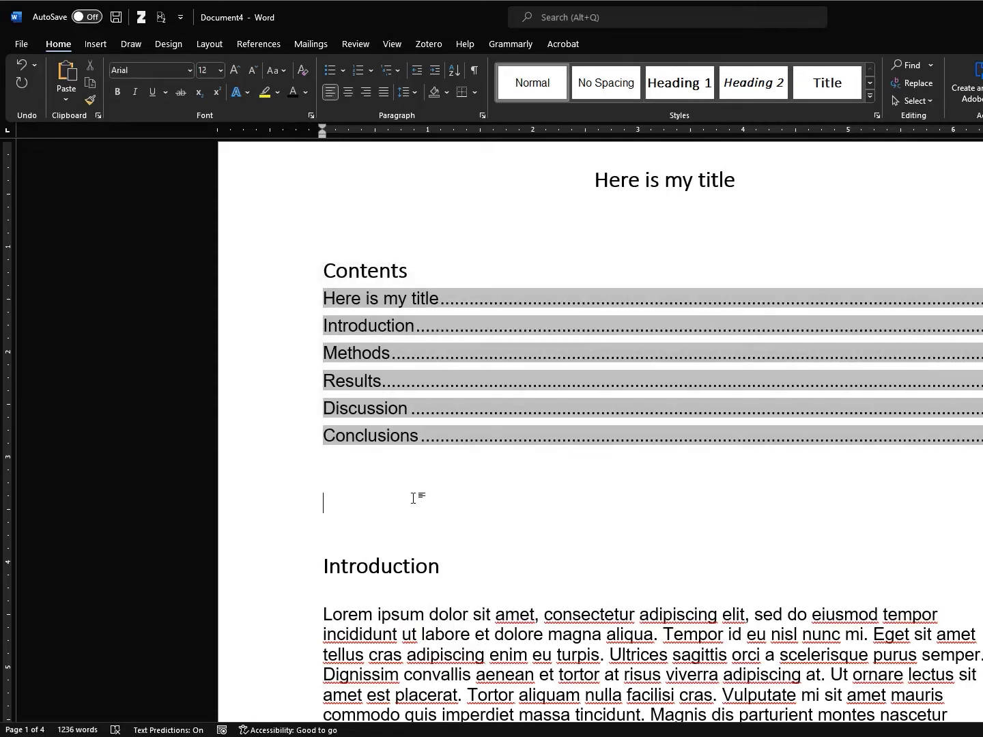
pyautogui.scroll(-10, 403, 413)
pyautogui.scroll(-1, 402, 413)
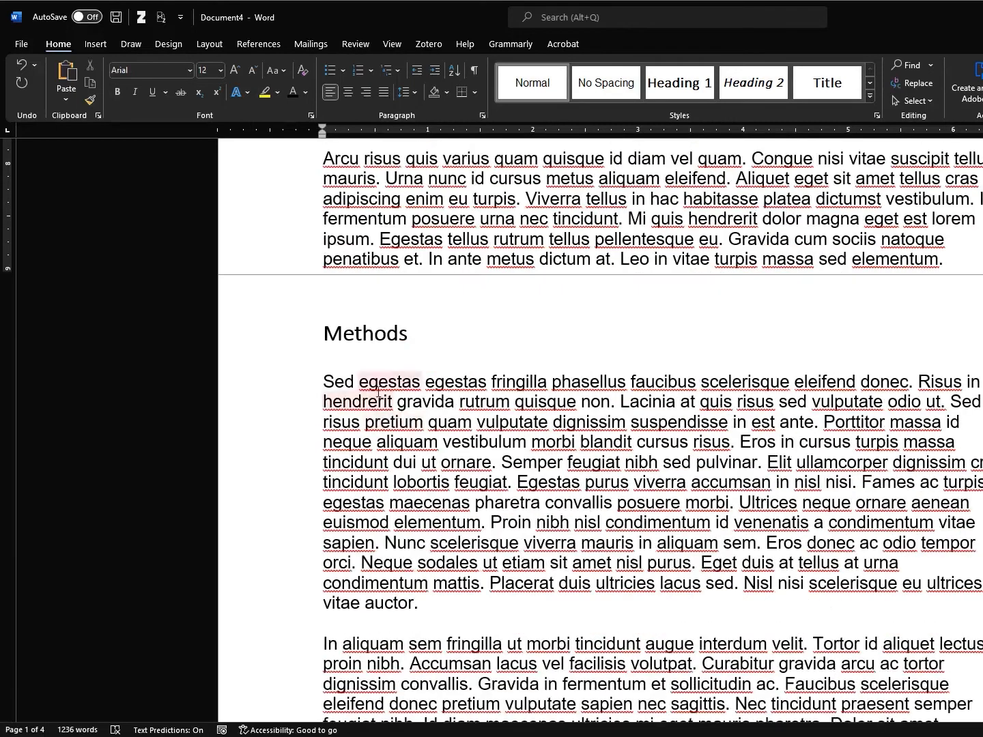
pyautogui.scroll(10, 427, 395)
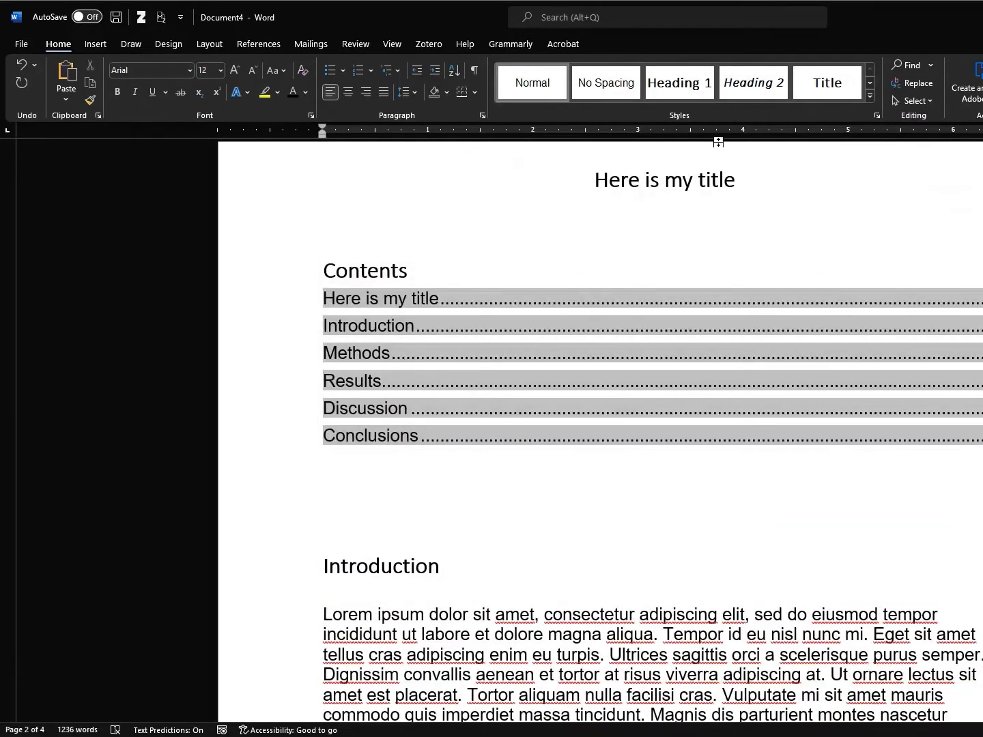
# Modify the Title style to Arial with its paragraph outline level set to Body Text
pyautogui.click(423, 300)
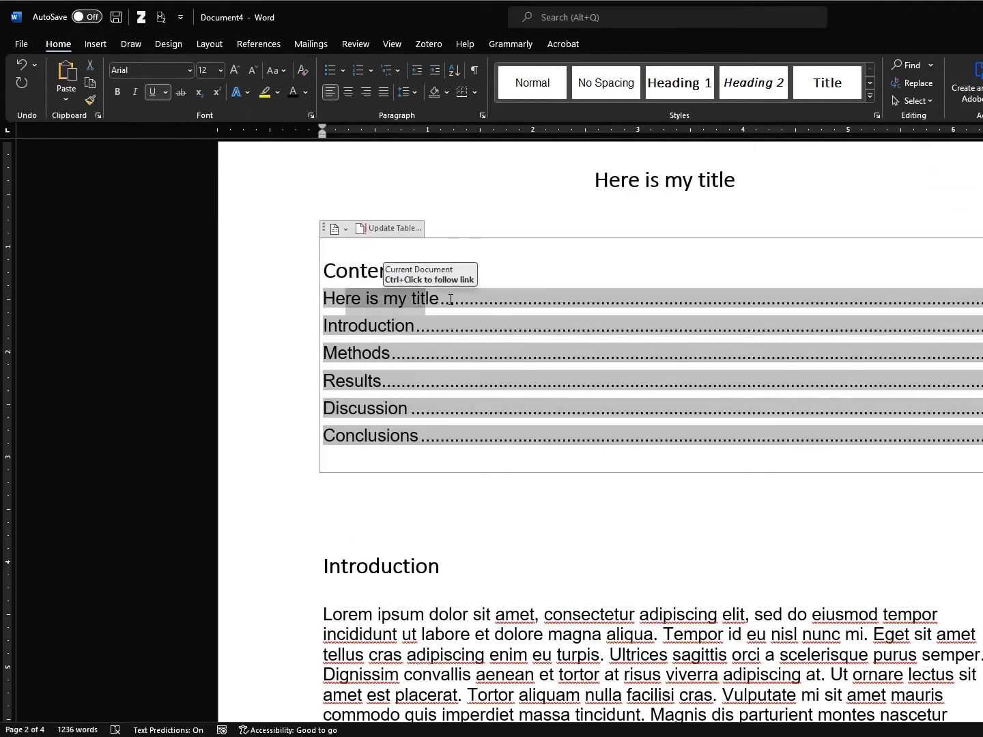
pyautogui.click(634, 190)
pyautogui.rightClick(839, 90)
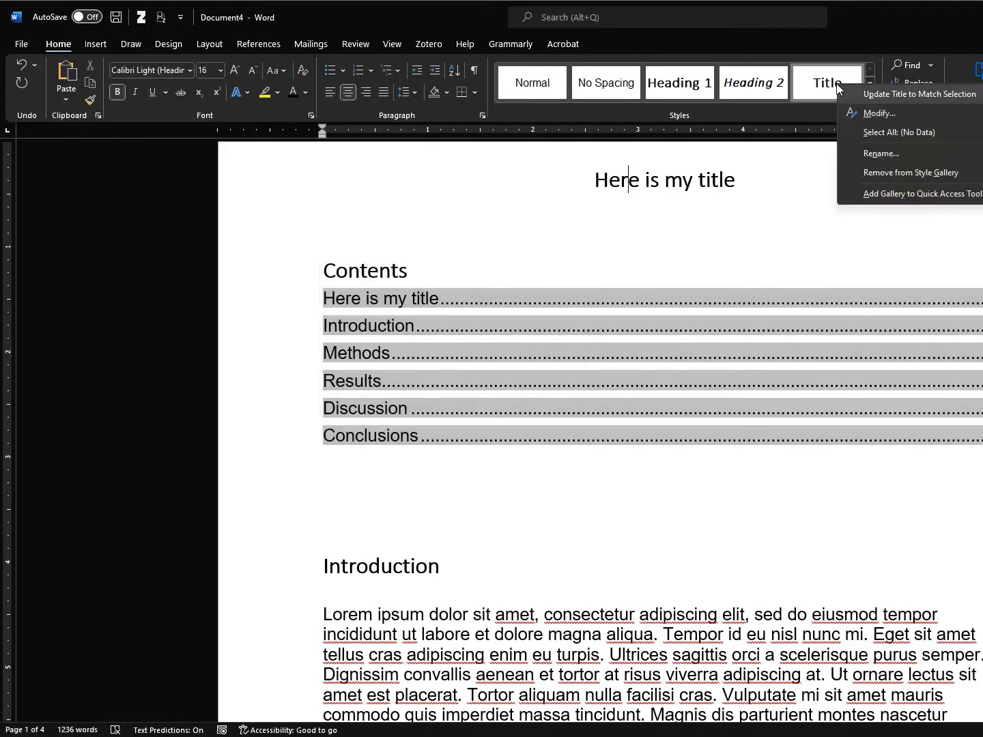
pyautogui.click(874, 114)
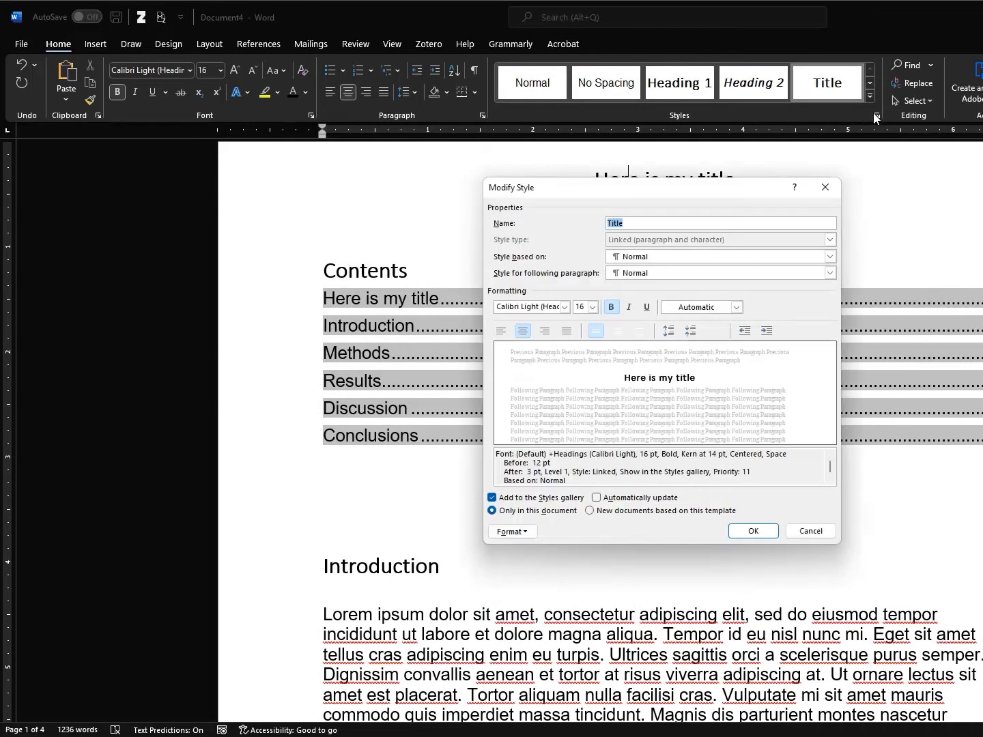
pyautogui.click(565, 307)
pyautogui.click(537, 349)
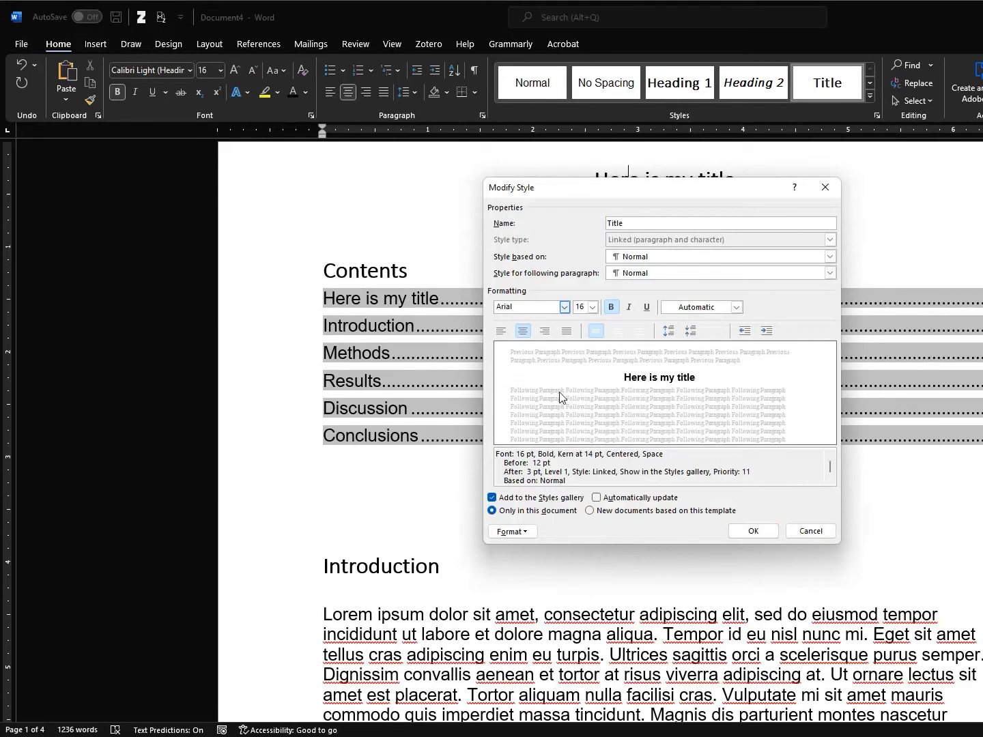
pyautogui.click(521, 531)
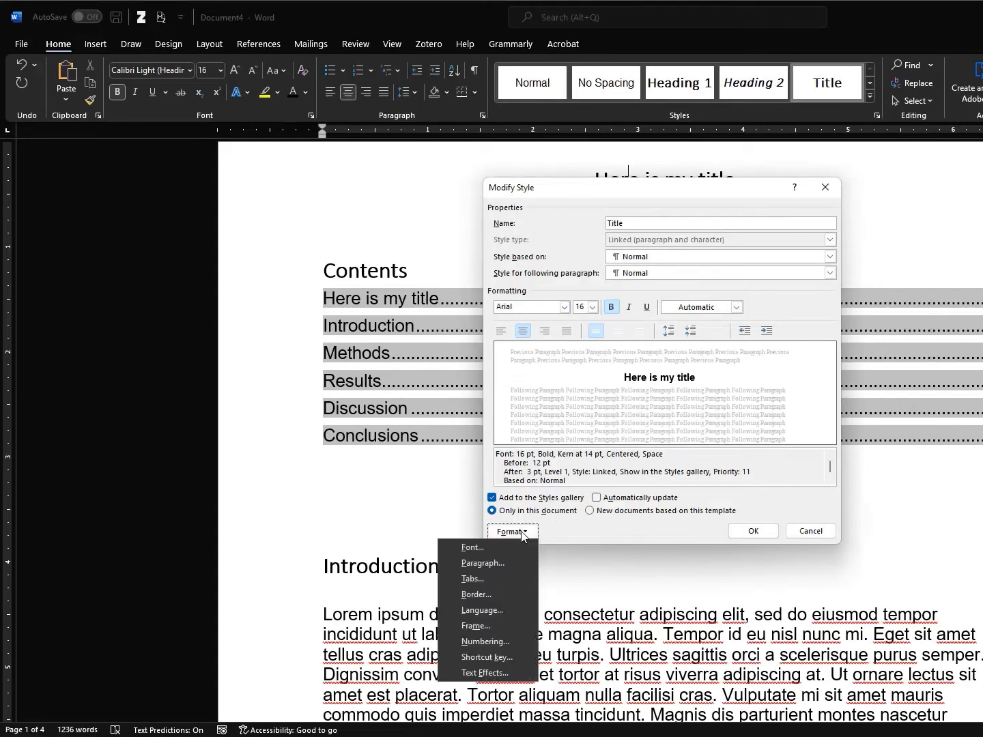
pyautogui.click(507, 562)
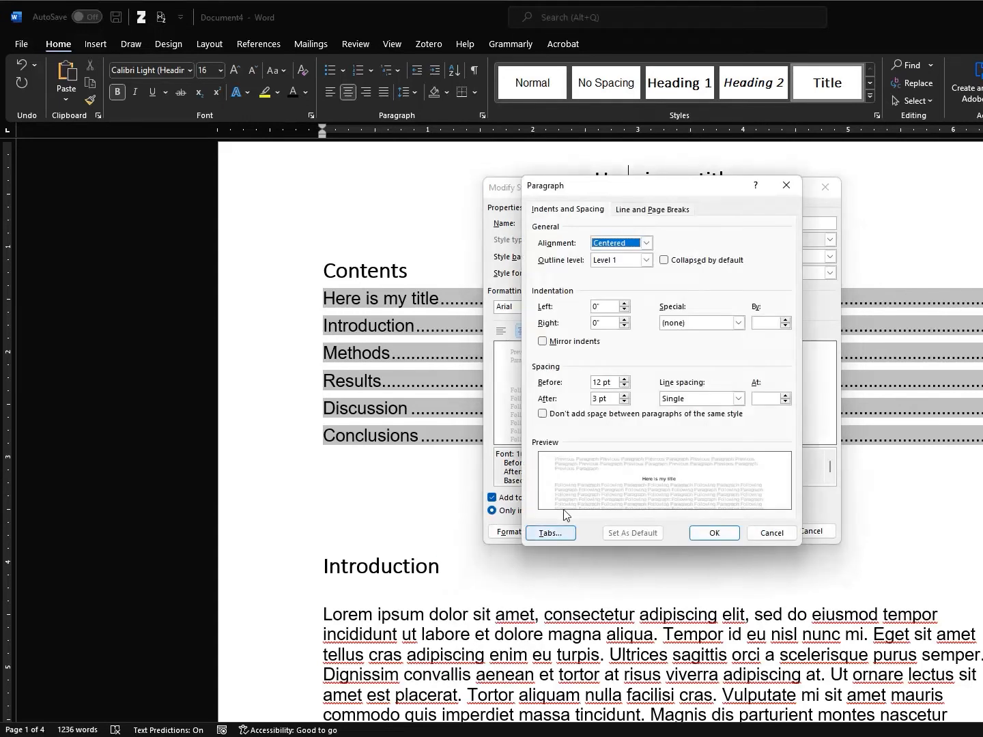
pyautogui.click(645, 261)
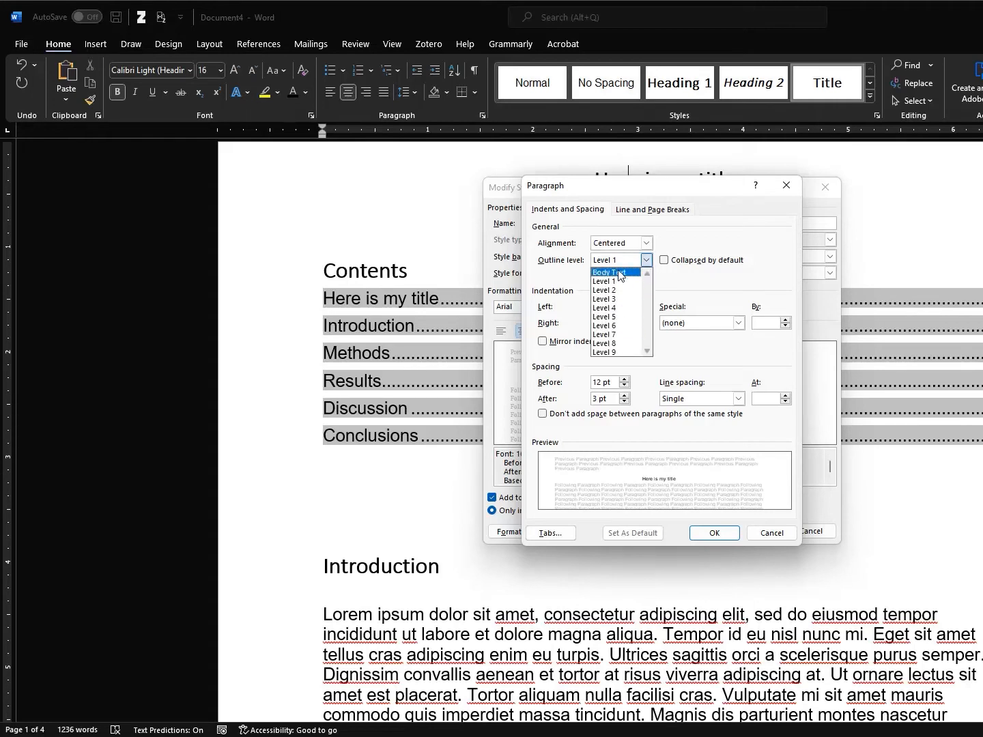
pyautogui.click(620, 274)
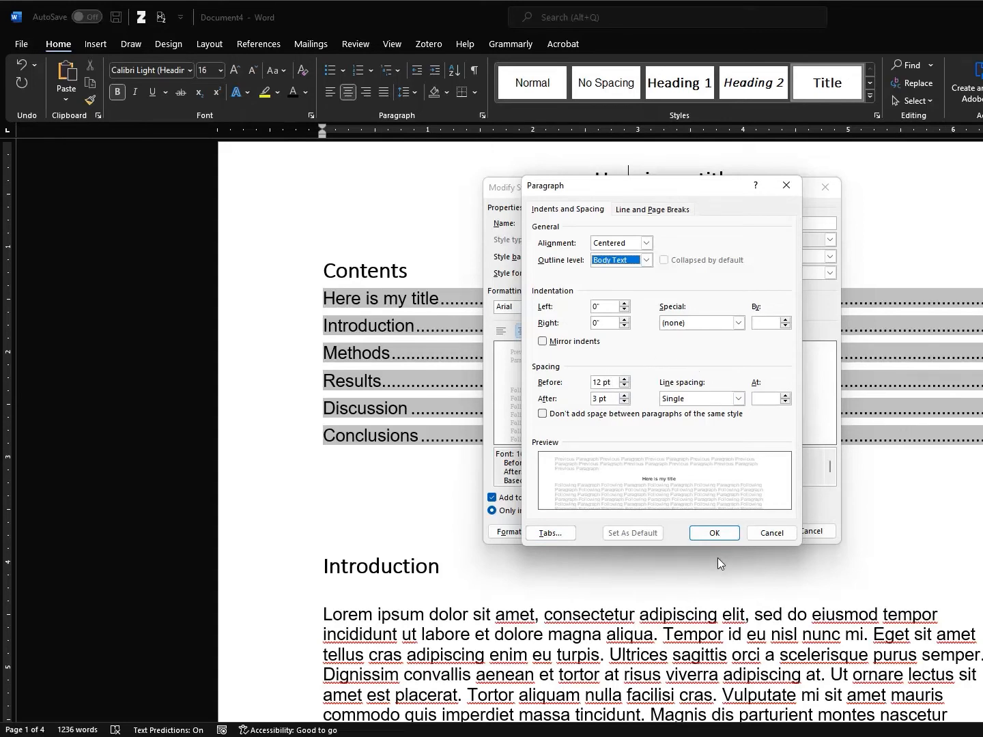
pyautogui.click(714, 535)
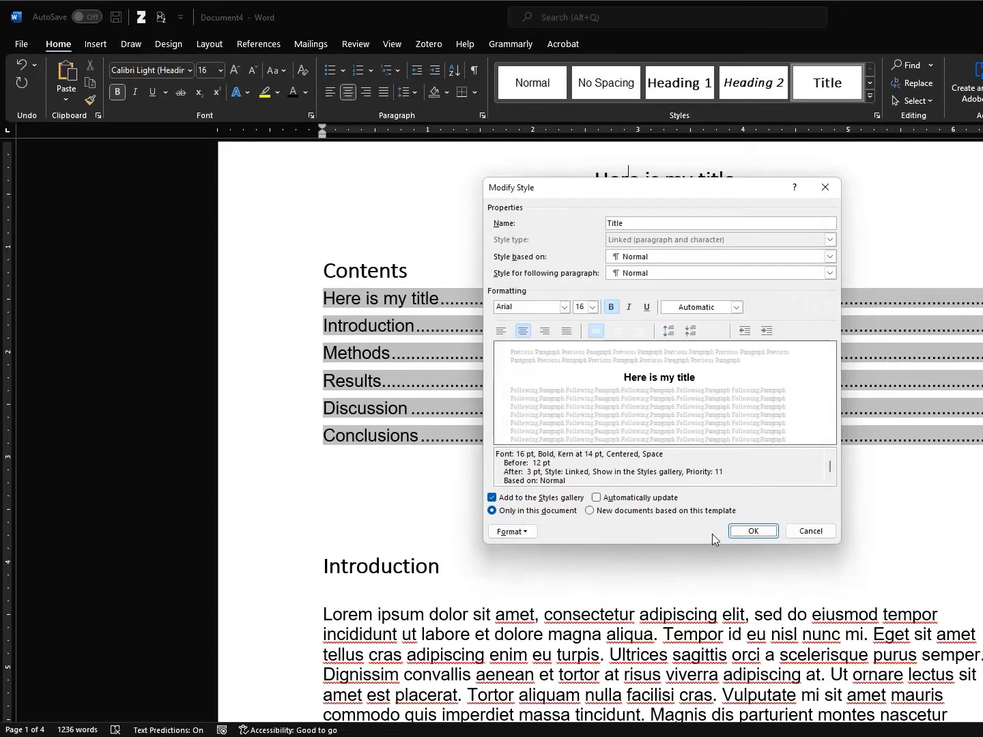
pyautogui.click(753, 531)
pyautogui.click(358, 272)
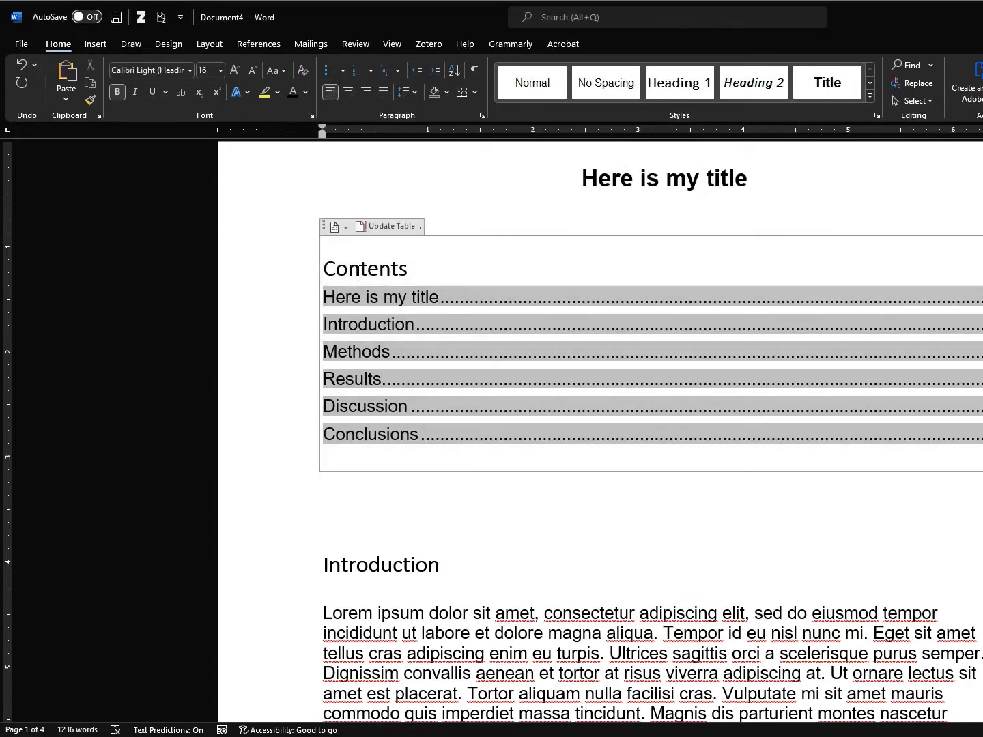
# Update the entire contents table so it lists only Introduction through Conclusions, without the title
pyautogui.click(400, 227)
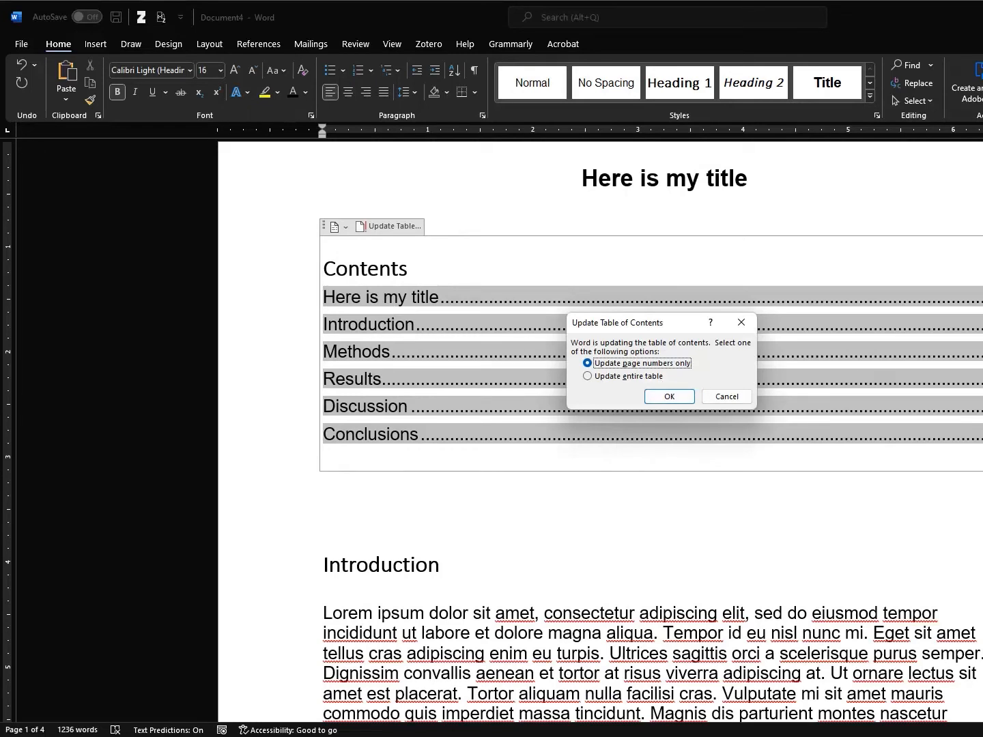
pyautogui.click(625, 376)
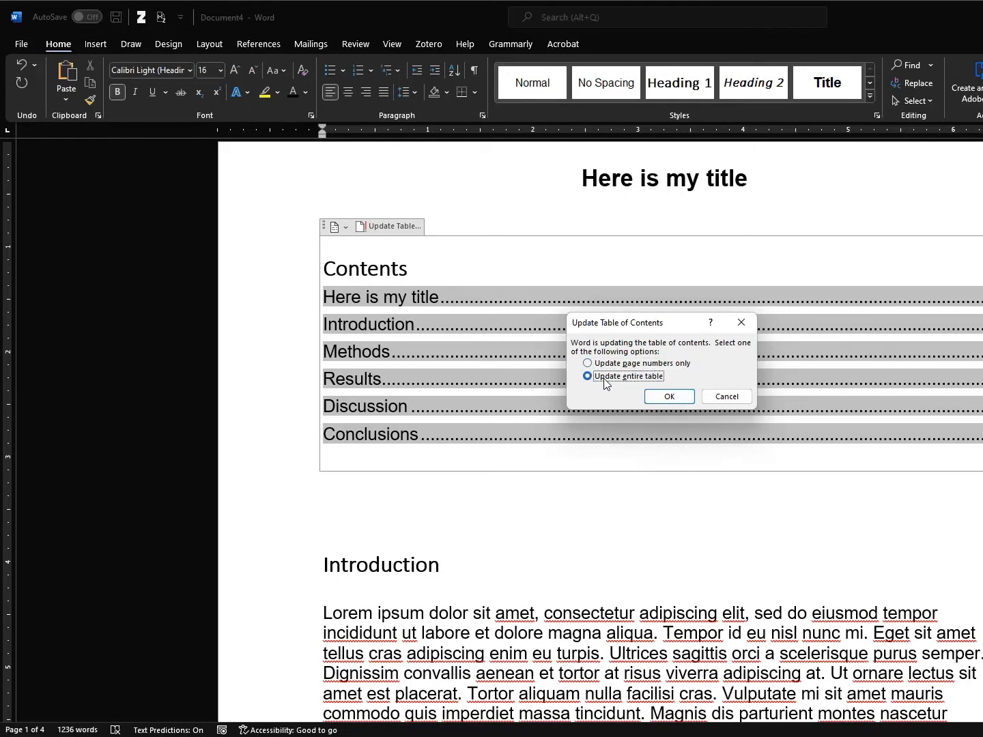
pyautogui.click(662, 396)
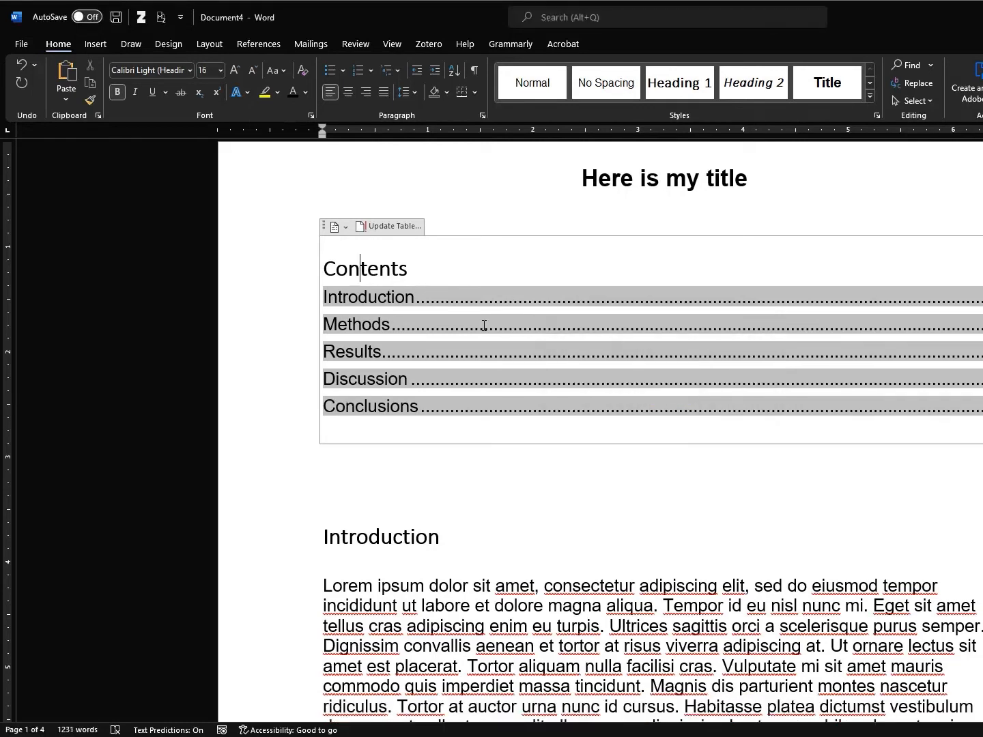
pyautogui.moveTo(327, 298); pyautogui.dragTo(428, 295)
pyautogui.click(406, 300)
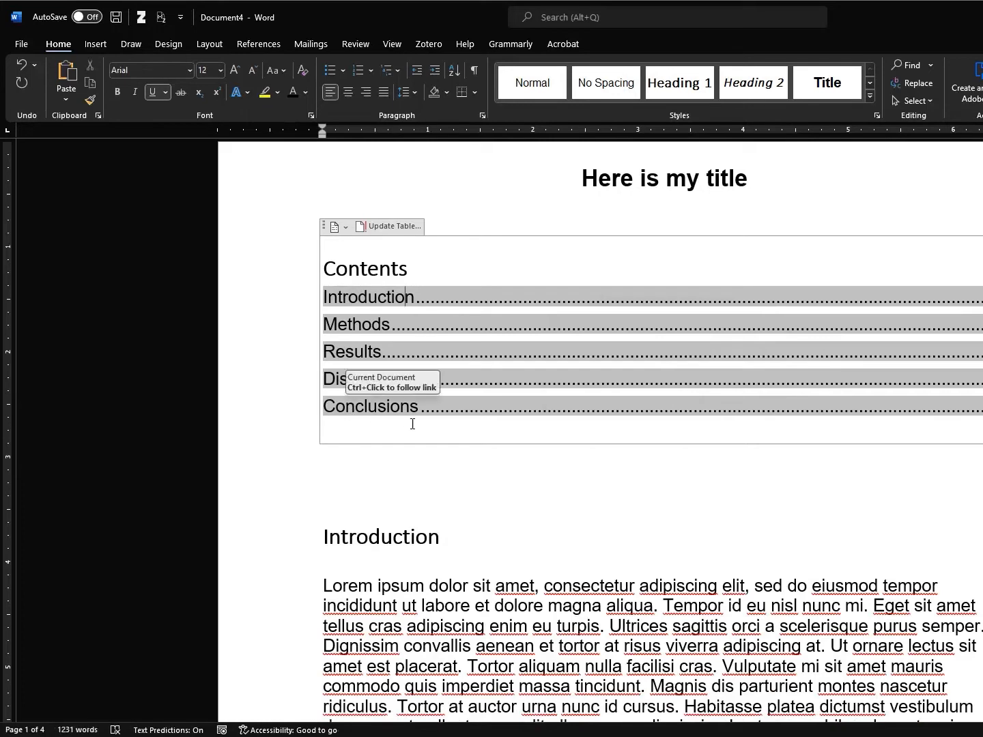
pyautogui.scroll(-3, 642, 399)
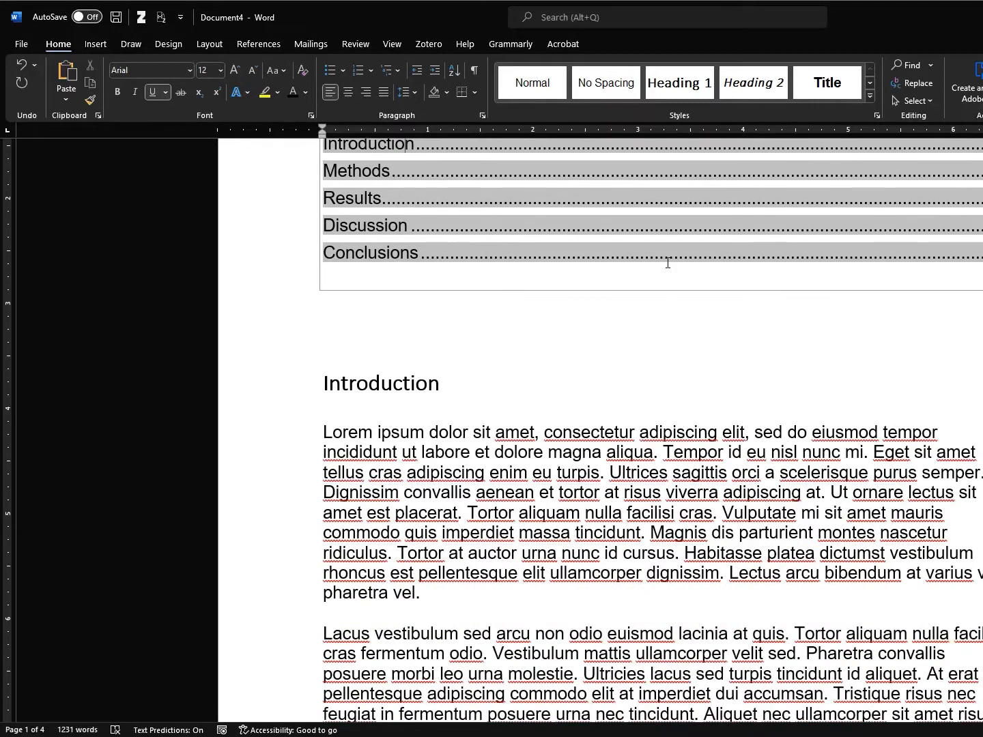
# Add 'Some details from the past' under Introduction as a Heading 2
pyautogui.click(498, 409)
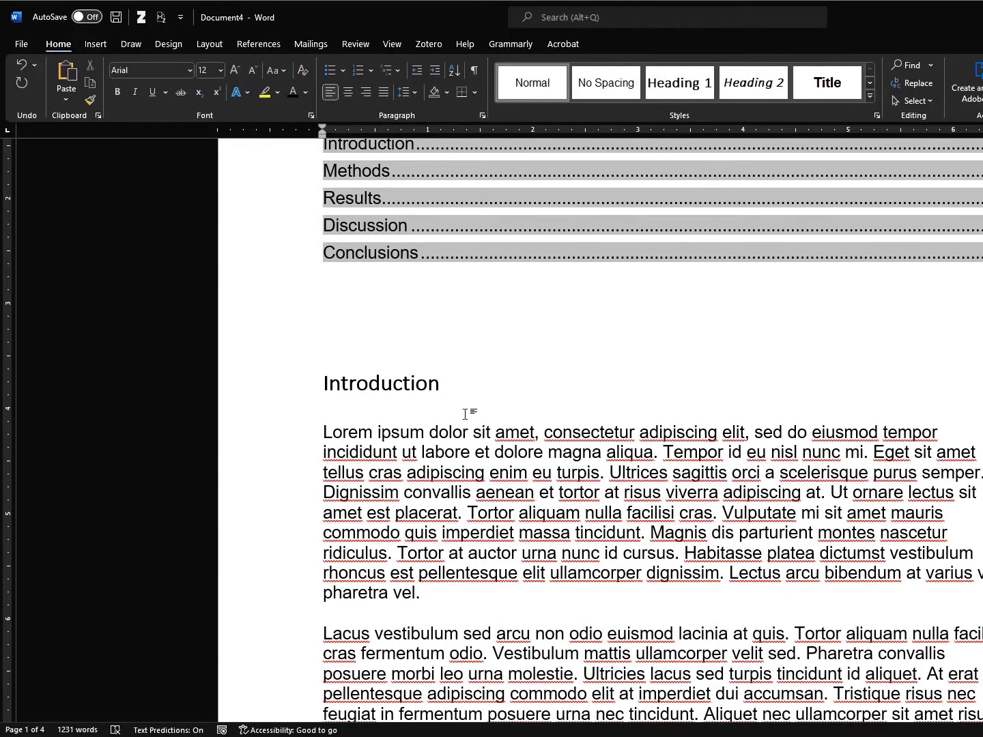
pyautogui.write('Some details fro')
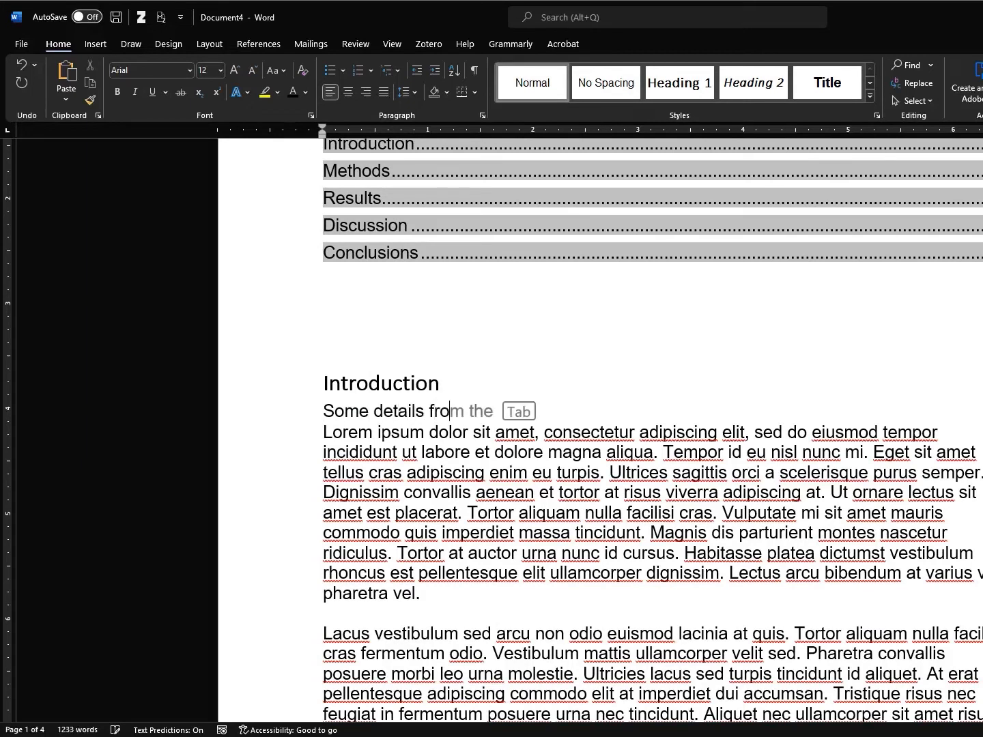
pyautogui.write('m the past')
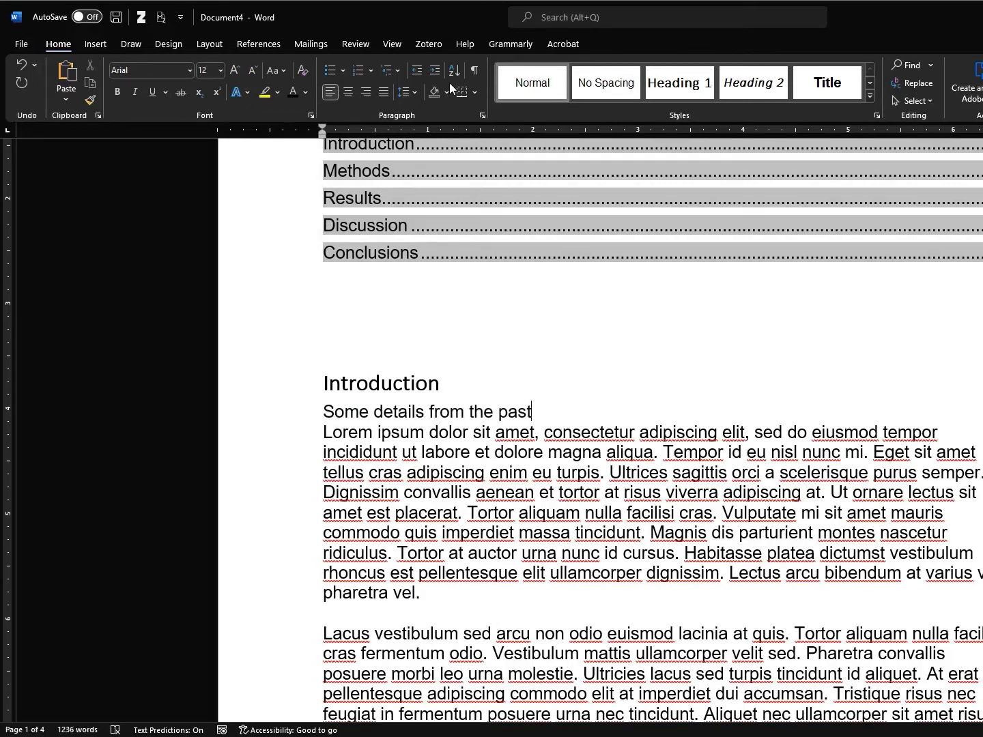
pyautogui.click(753, 84)
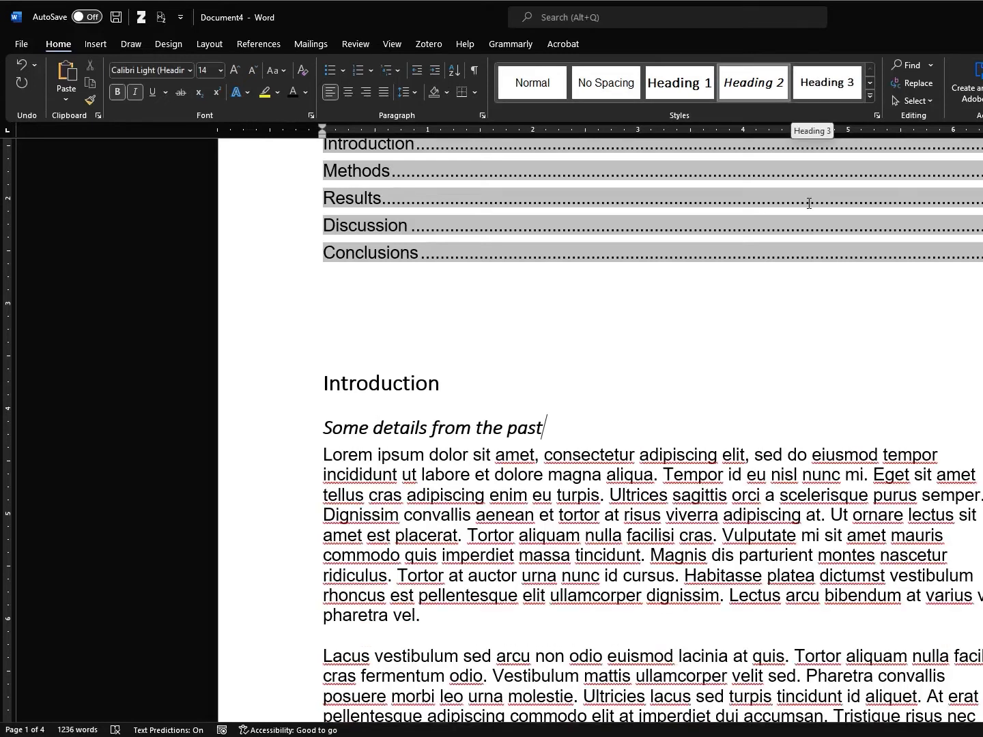
pyautogui.scroll(-5, 622, 331)
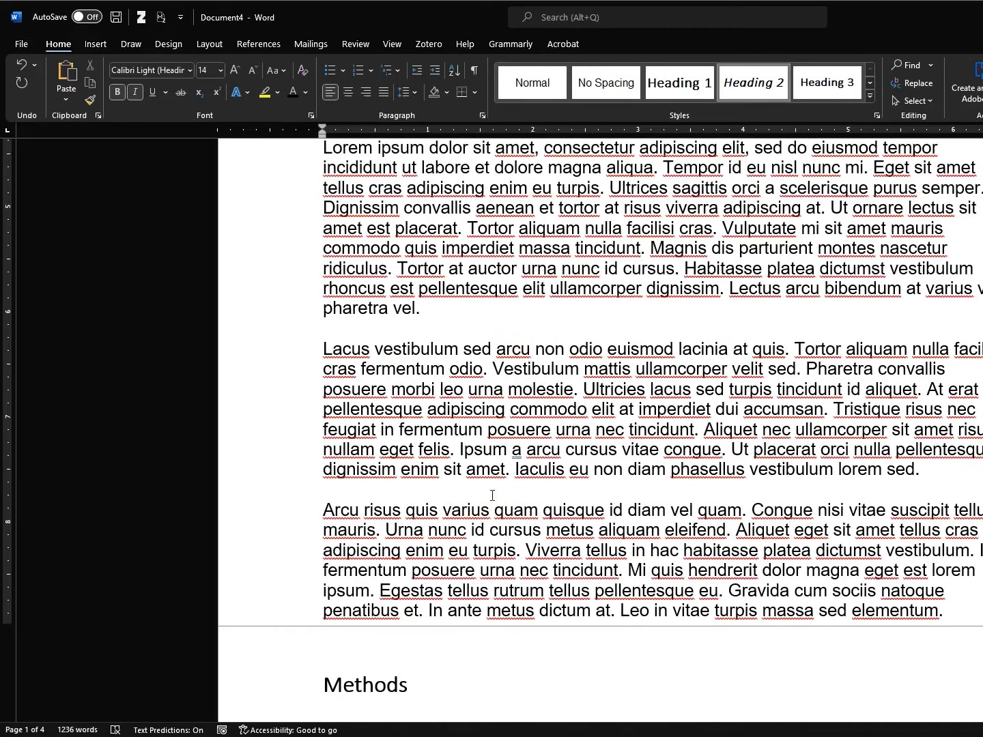
# Add 'More background' as a Heading 2, followed by 'Why you should care' as a Heading 3
pyautogui.click(491, 492)
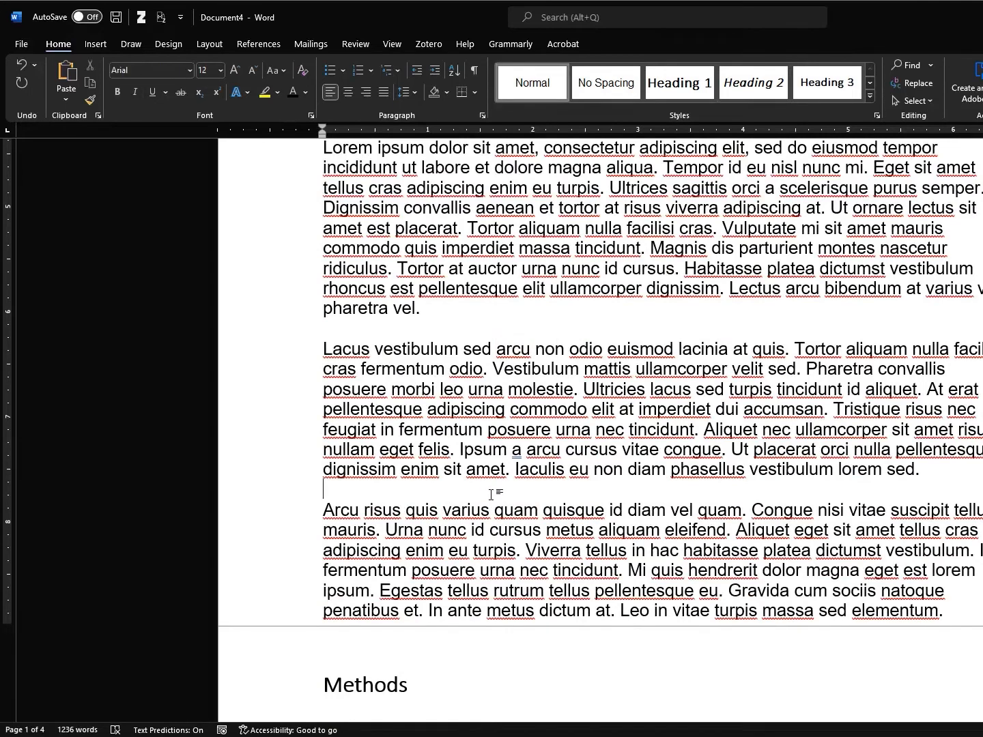
pyautogui.write('More background')
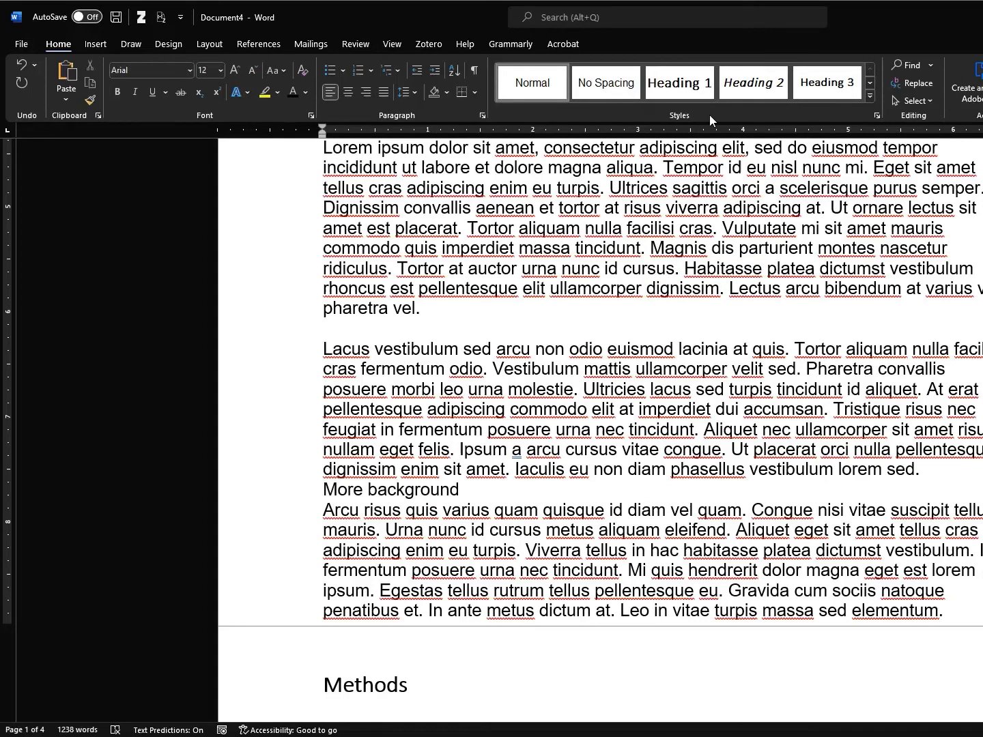
pyautogui.click(754, 80)
pyautogui.press('Down')
pyautogui.press('Up')
pyautogui.press('Return')
pyautogui.write('W')
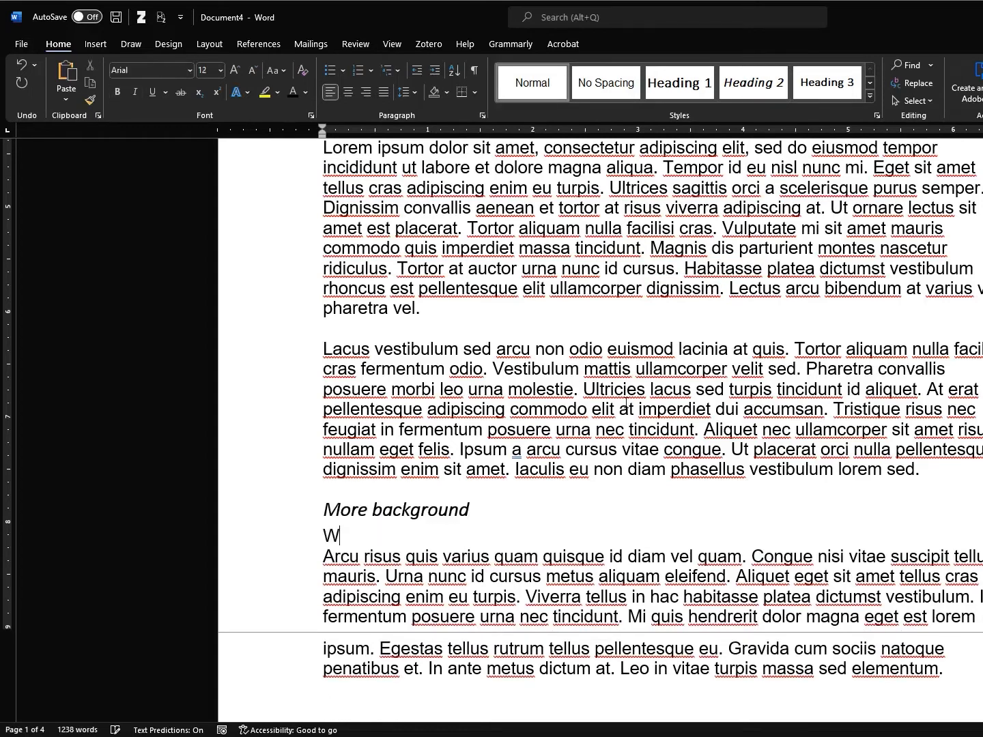
pyautogui.write('hy you should care')
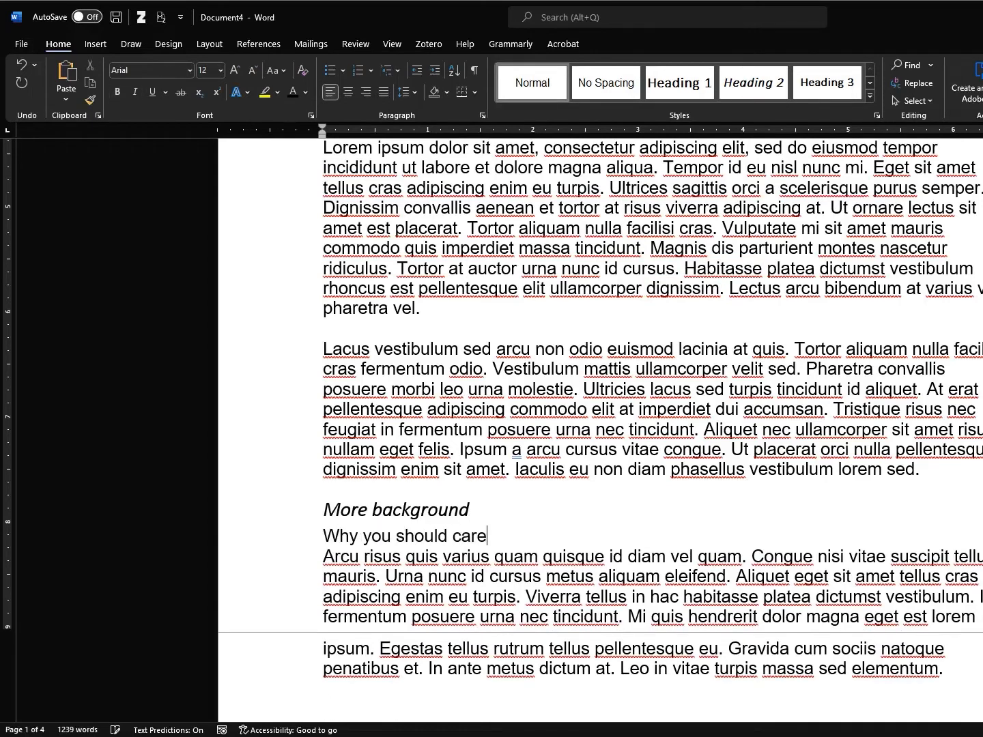
pyautogui.click(828, 85)
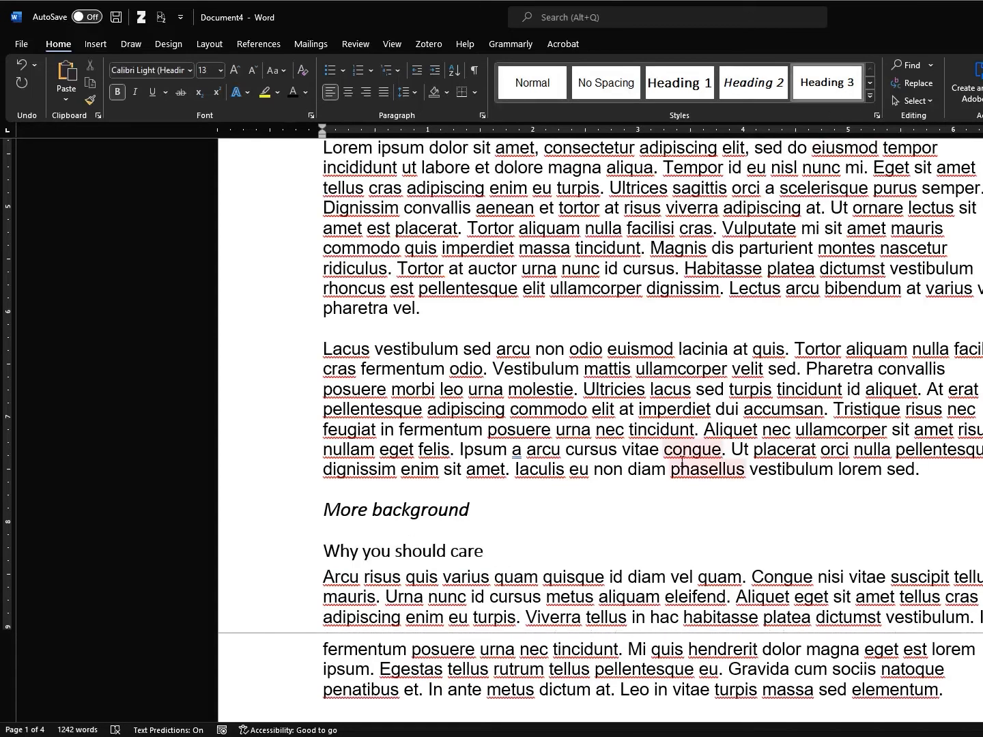
pyautogui.scroll(-3, 659, 471)
pyautogui.scroll(10, 659, 471)
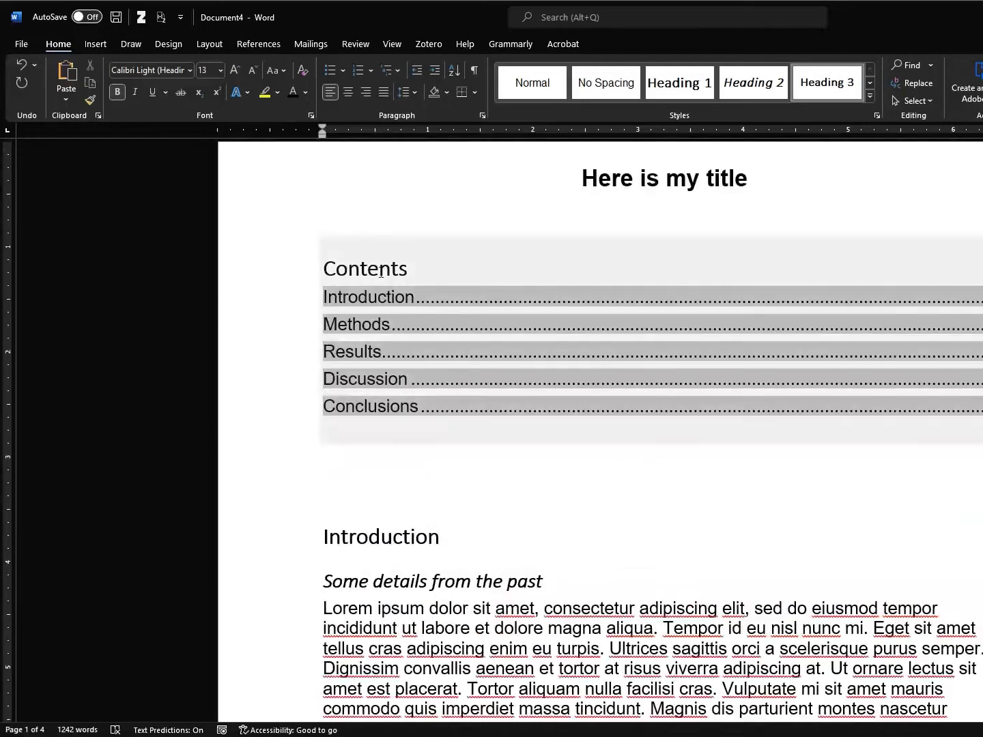
# Update the whole contents table via Ctrl+A and F9 so it nests the three new subheadings
pyautogui.moveTo(982, 247); pyautogui.dragTo(982, 247)
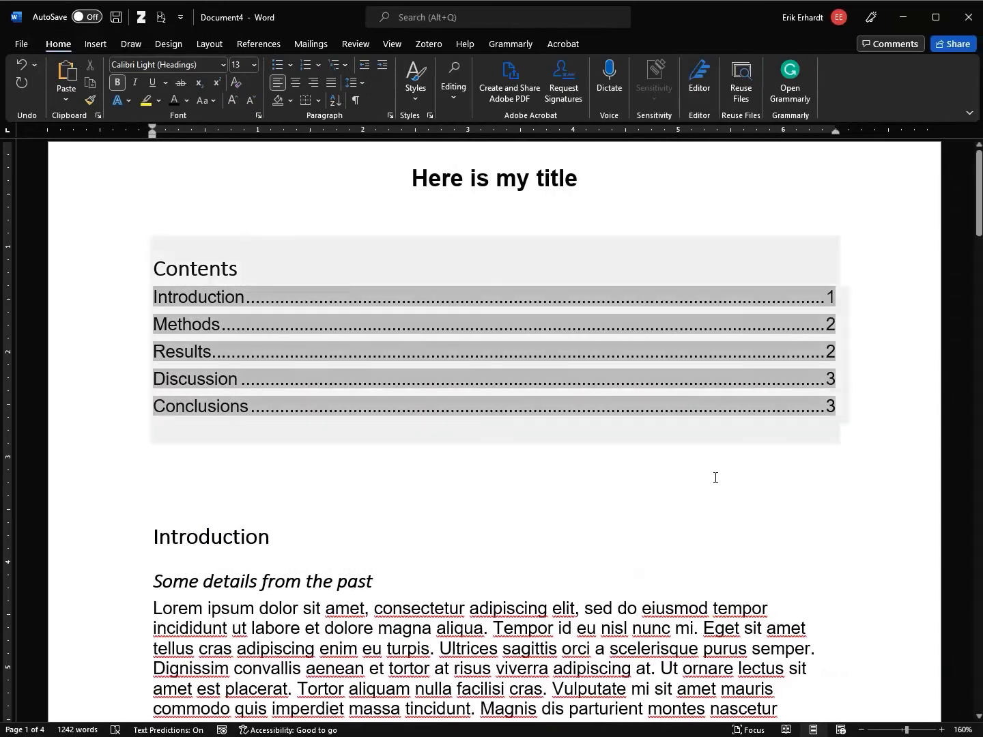
pyautogui.click(534, 470)
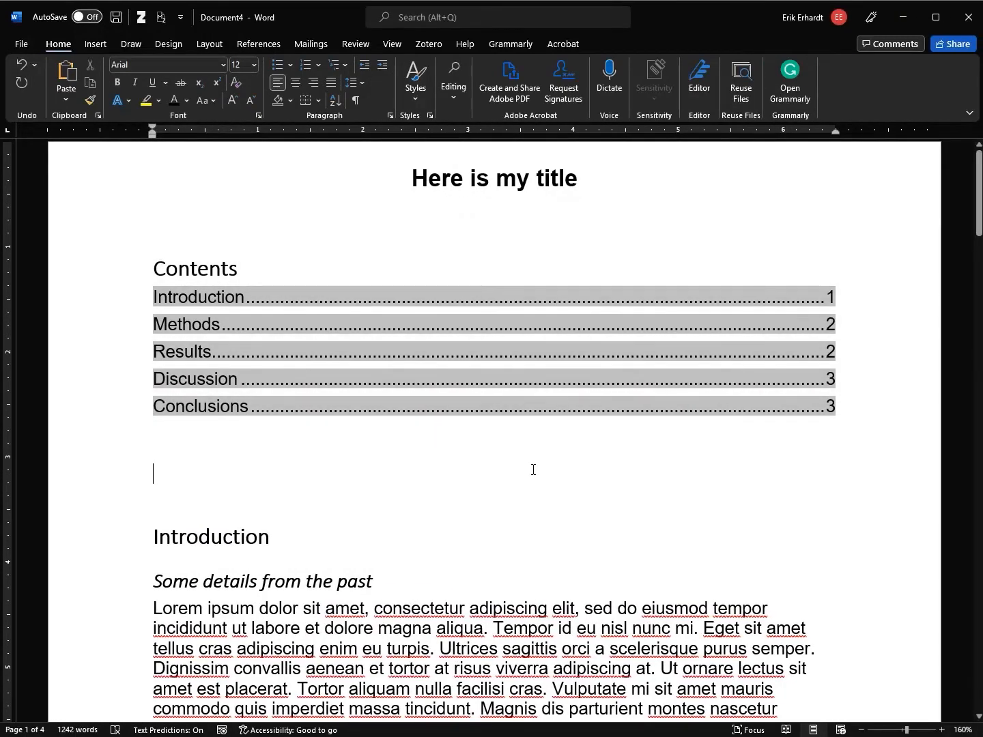
pyautogui.hotkey('ctrl', 'a')
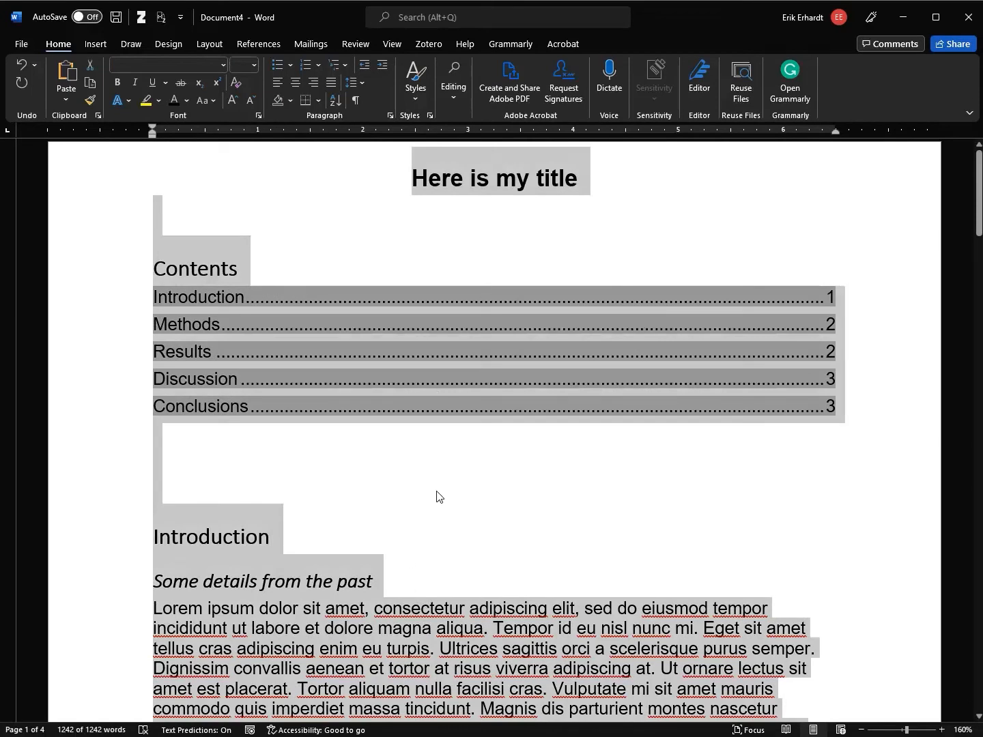
pyautogui.press('F9')
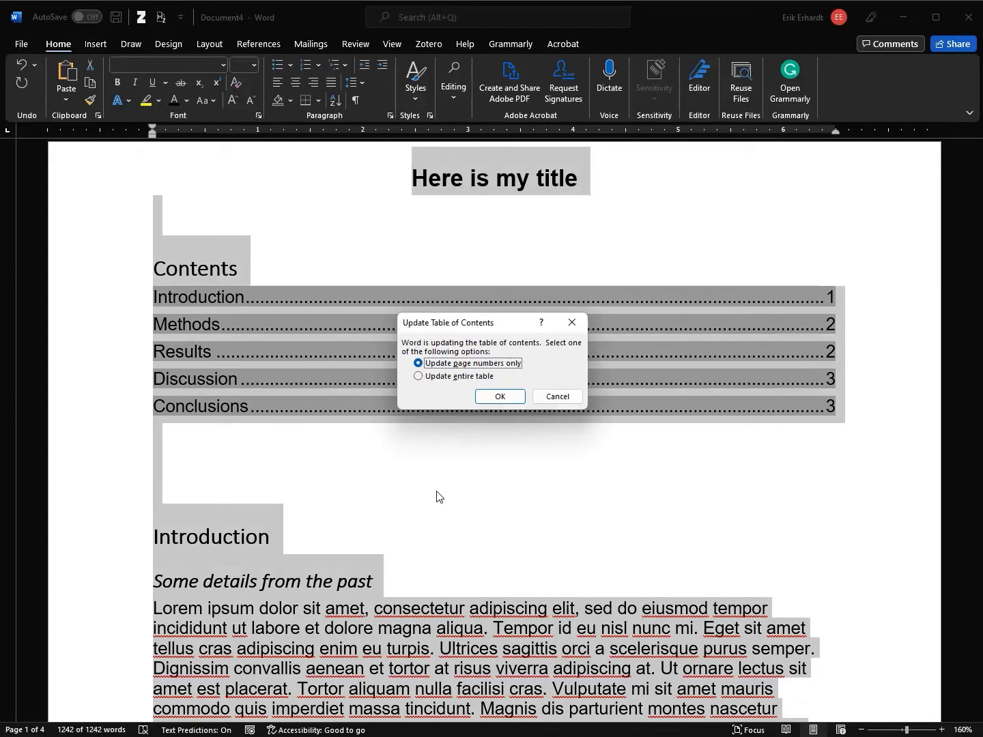
pyautogui.click(446, 381)
pyautogui.click(495, 396)
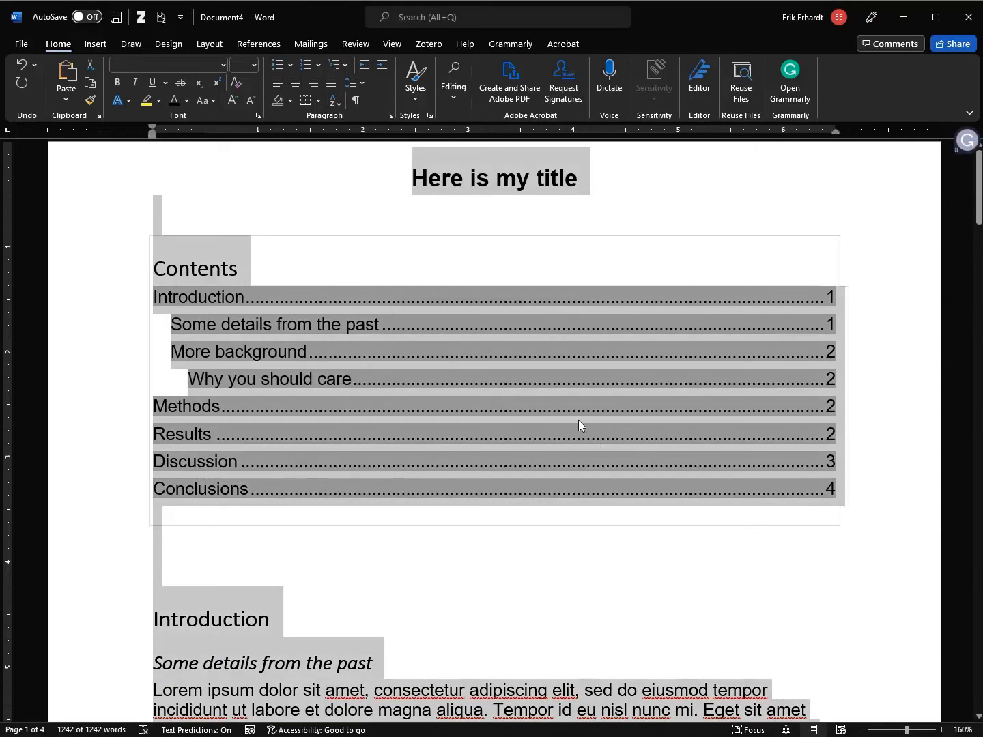
pyautogui.click(467, 545)
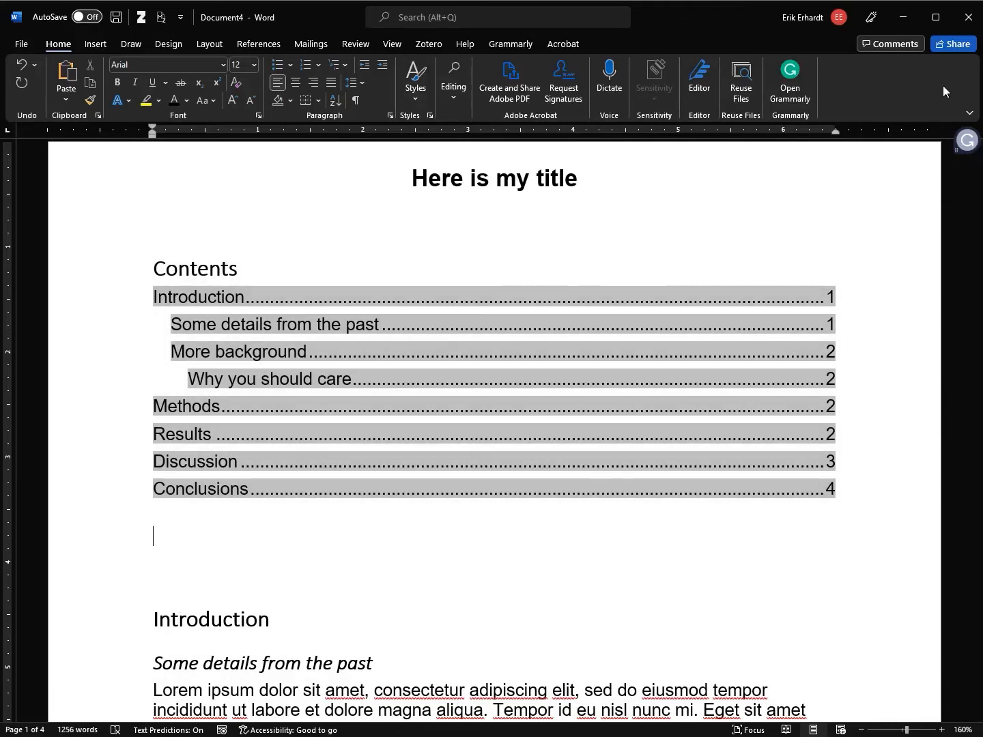
# Modify the Heading 1 style to use the Arial font
pyautogui.moveTo(980, 89); pyautogui.dragTo(982, 89)
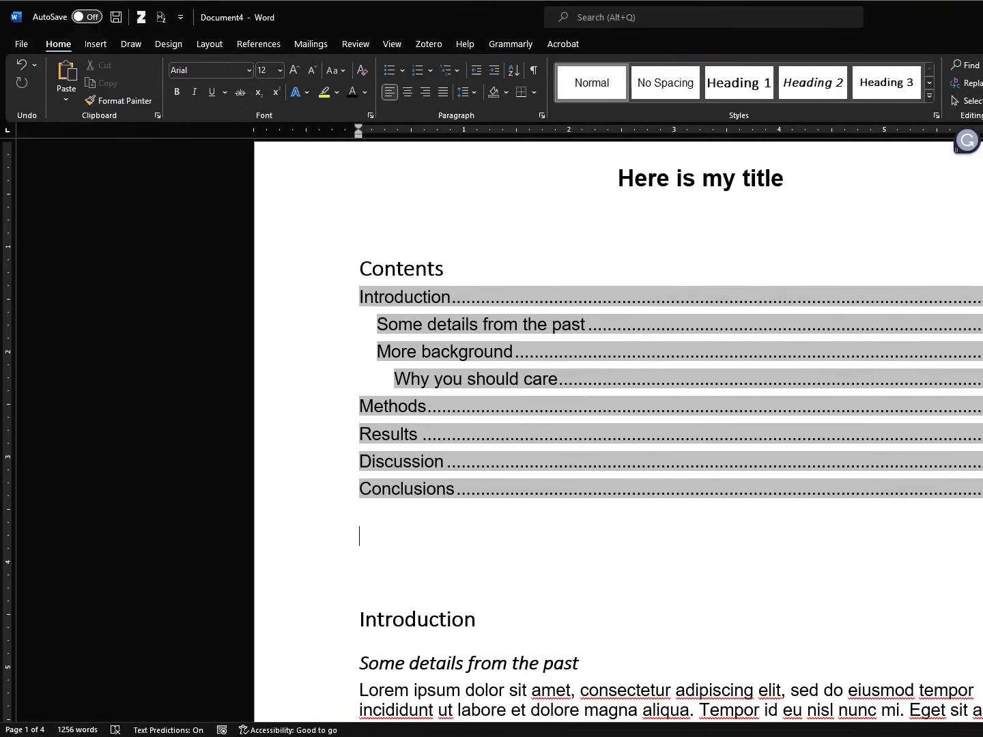
pyautogui.rightClick(732, 85)
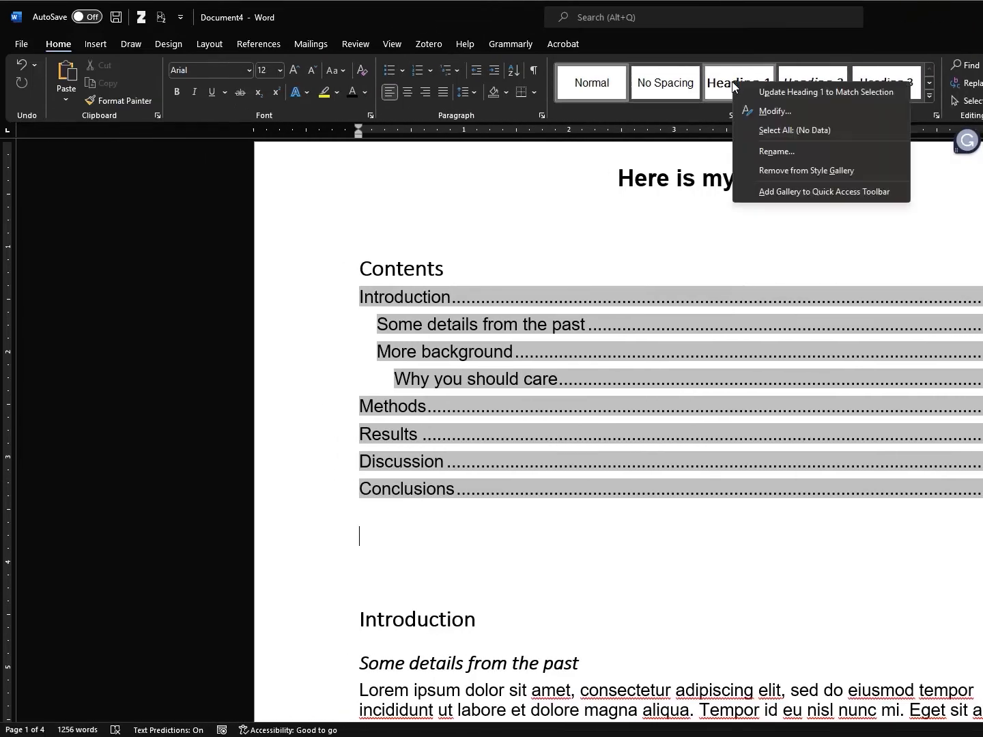
pyautogui.click(754, 109)
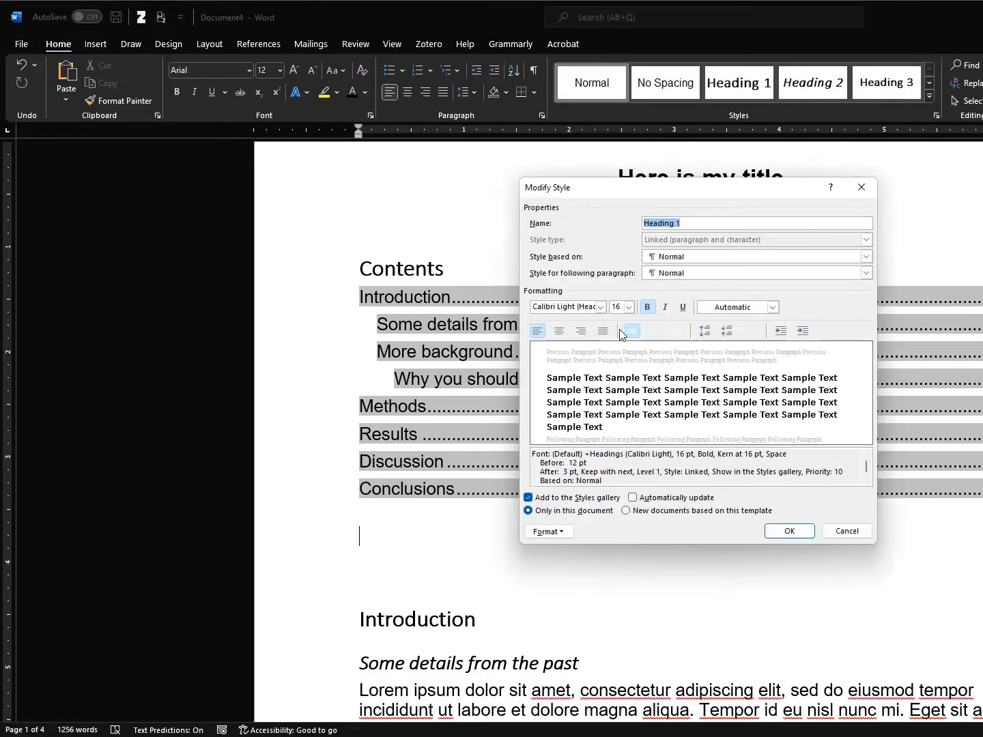
pyautogui.click(607, 307)
pyautogui.click(451, 353)
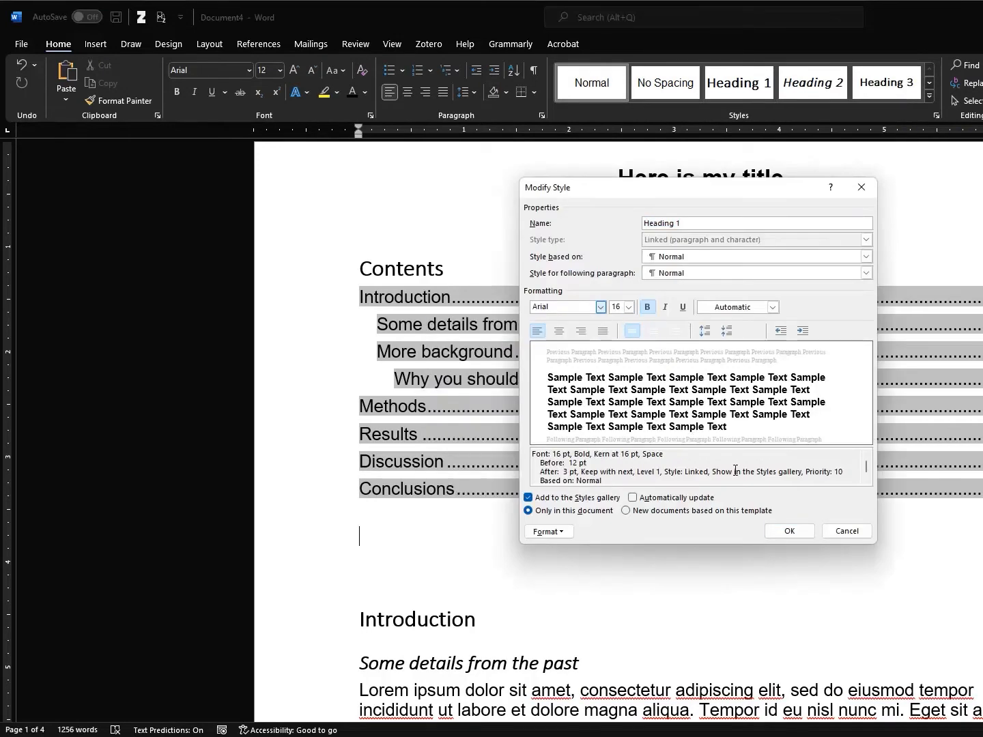
pyautogui.click(791, 532)
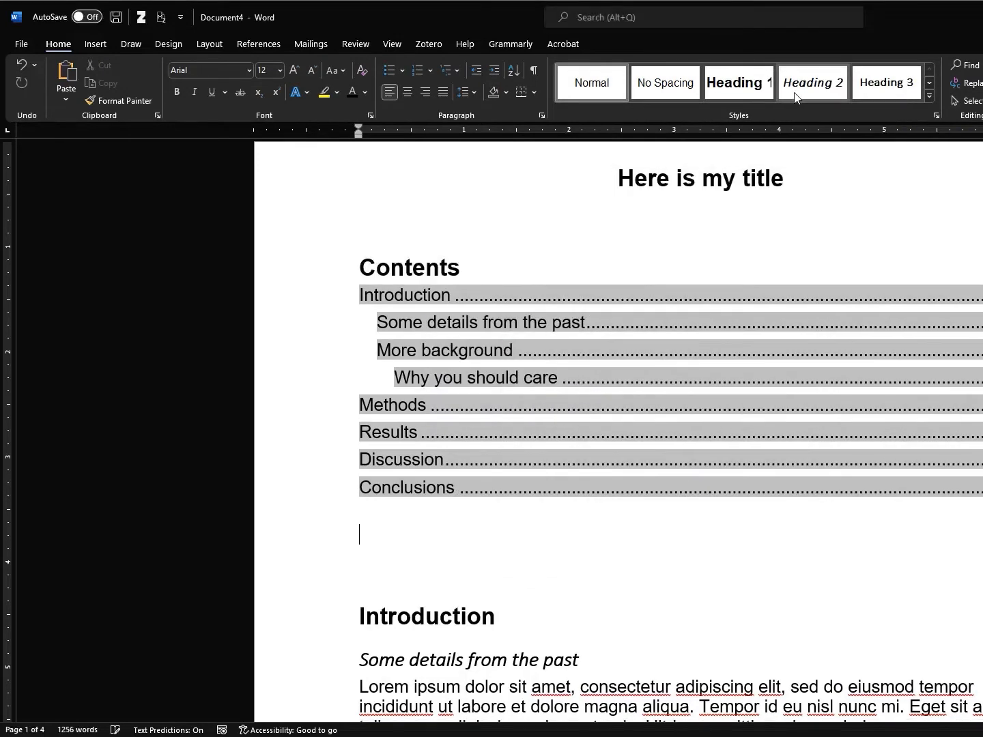
# Modify the Heading 2 style to use the Arial font
pyautogui.rightClick(811, 91)
pyautogui.click(823, 114)
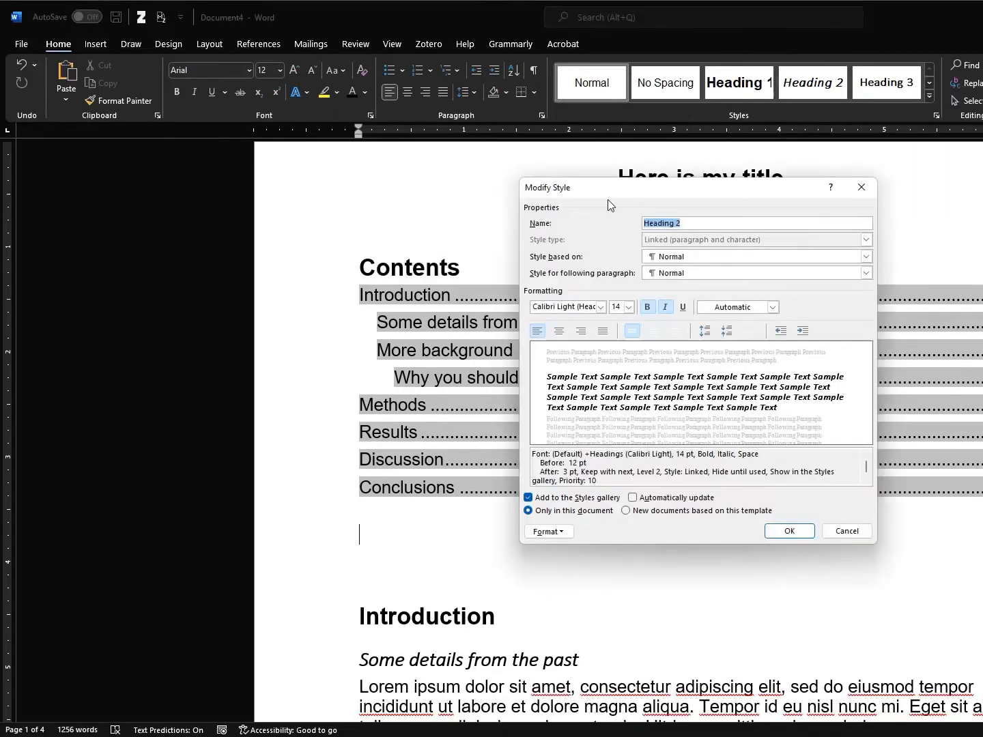
pyautogui.click(600, 308)
pyautogui.click(575, 352)
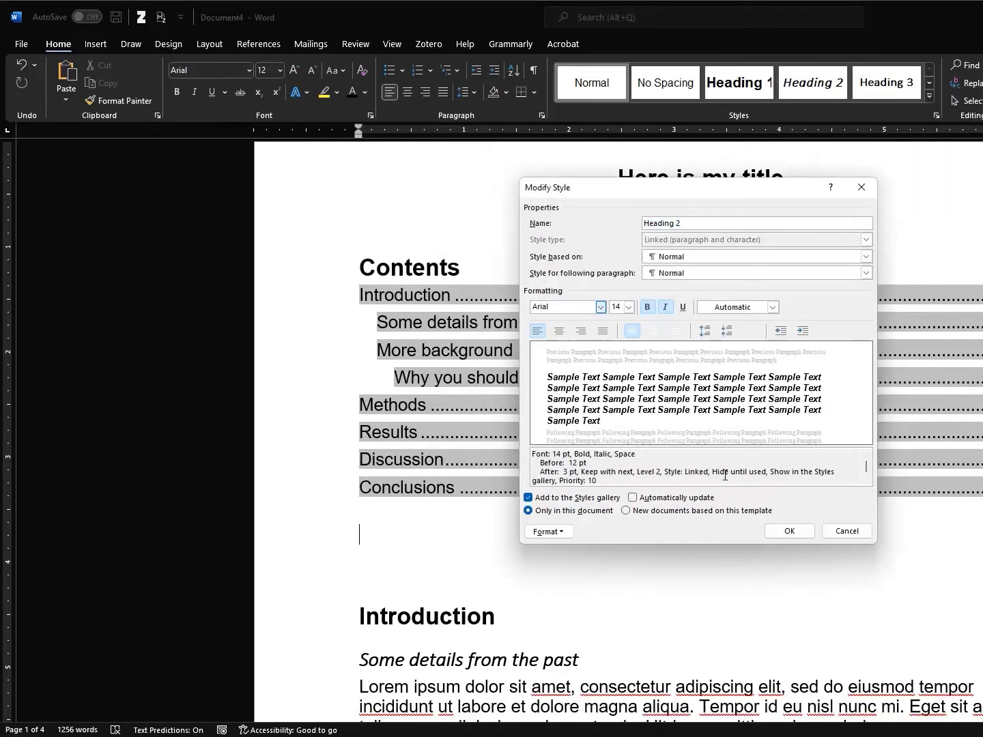
pyautogui.click(786, 532)
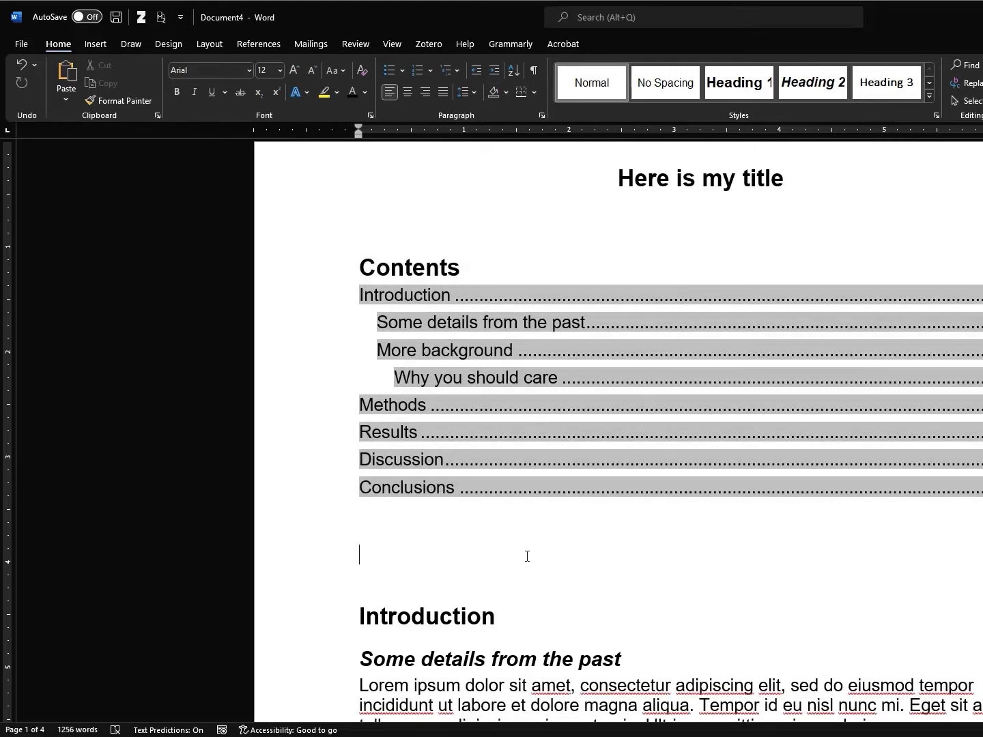
# Apply the '1 Heading 1 / 1.1 Heading 2' multilevel list to number the headings
pyautogui.scroll(-3, 512, 534)
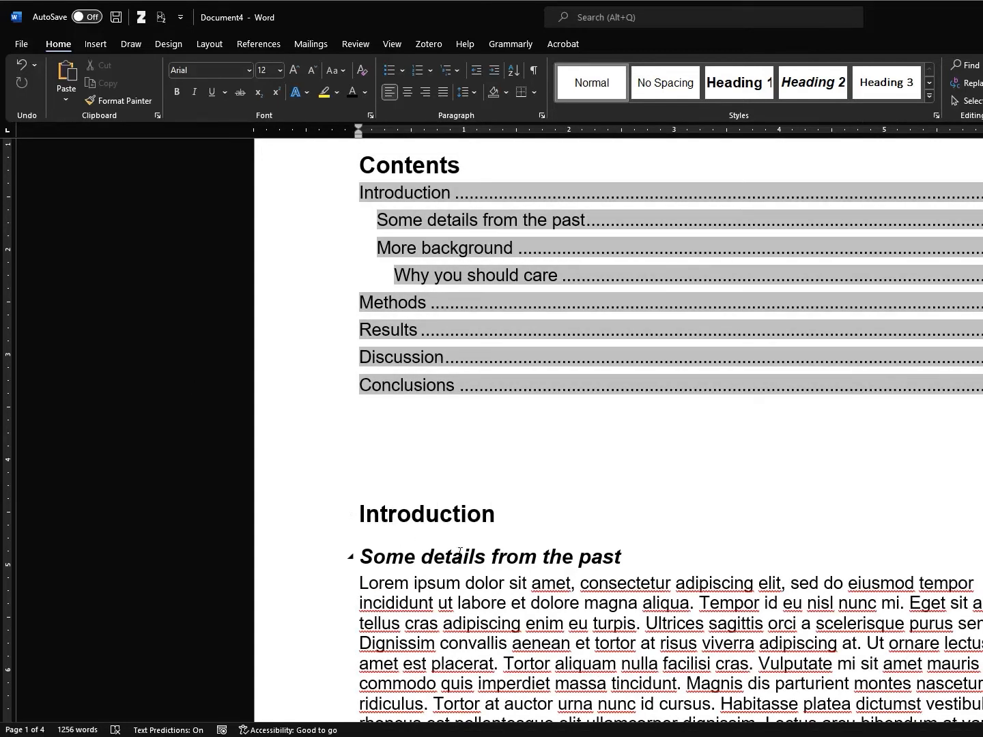
pyautogui.click(399, 520)
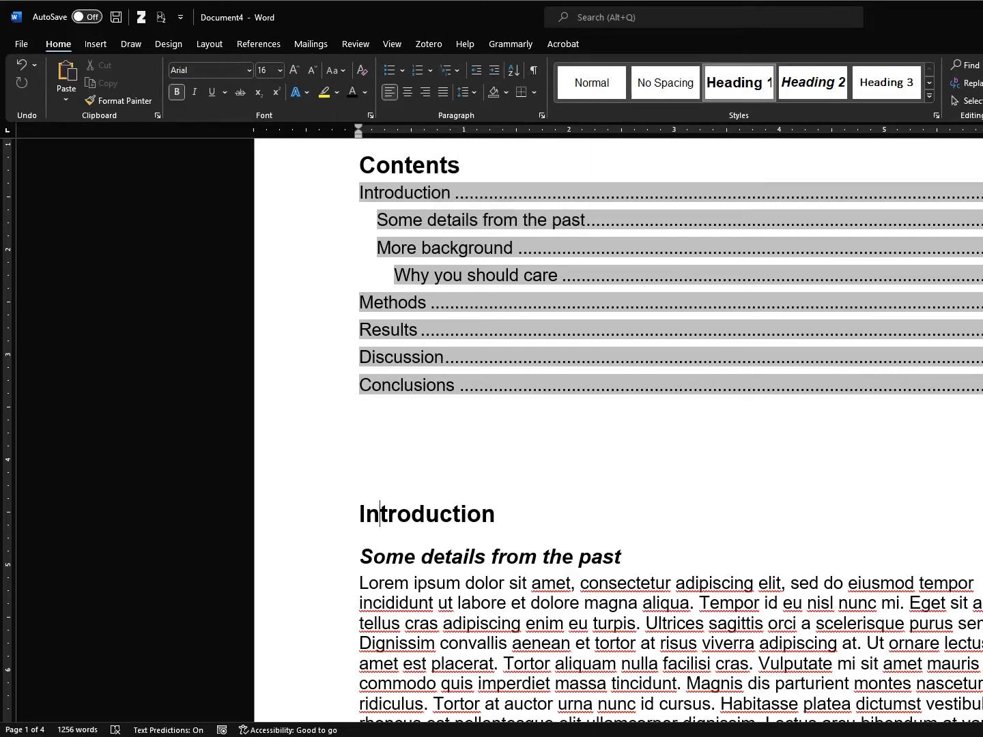
pyautogui.moveTo(982, 164); pyautogui.dragTo(982, 164)
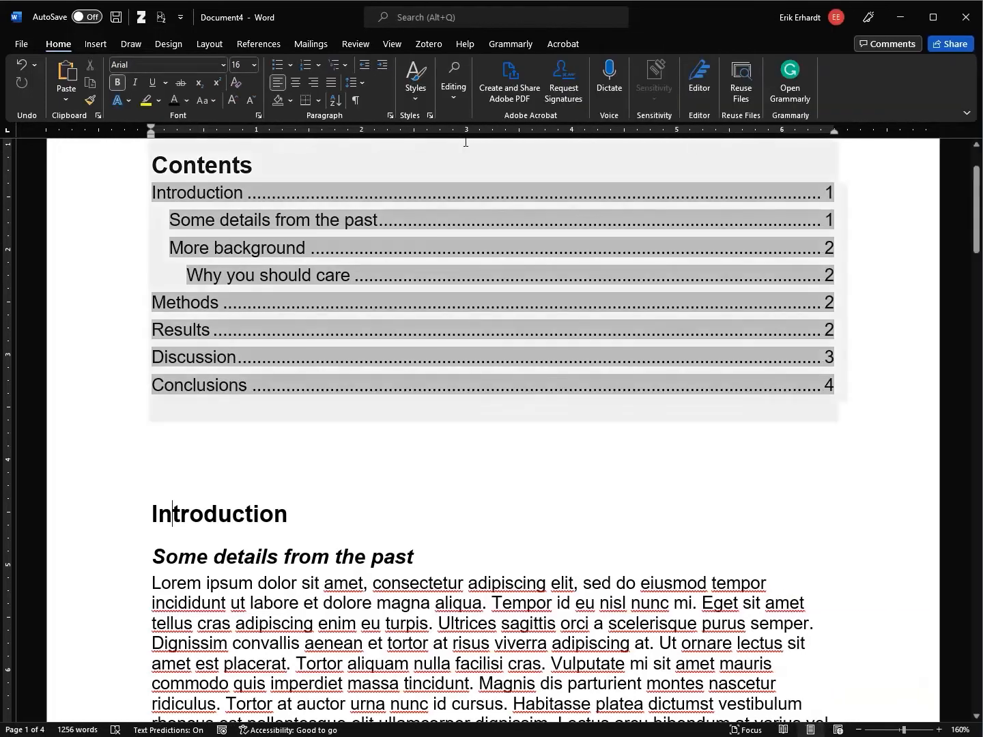
pyautogui.click(346, 63)
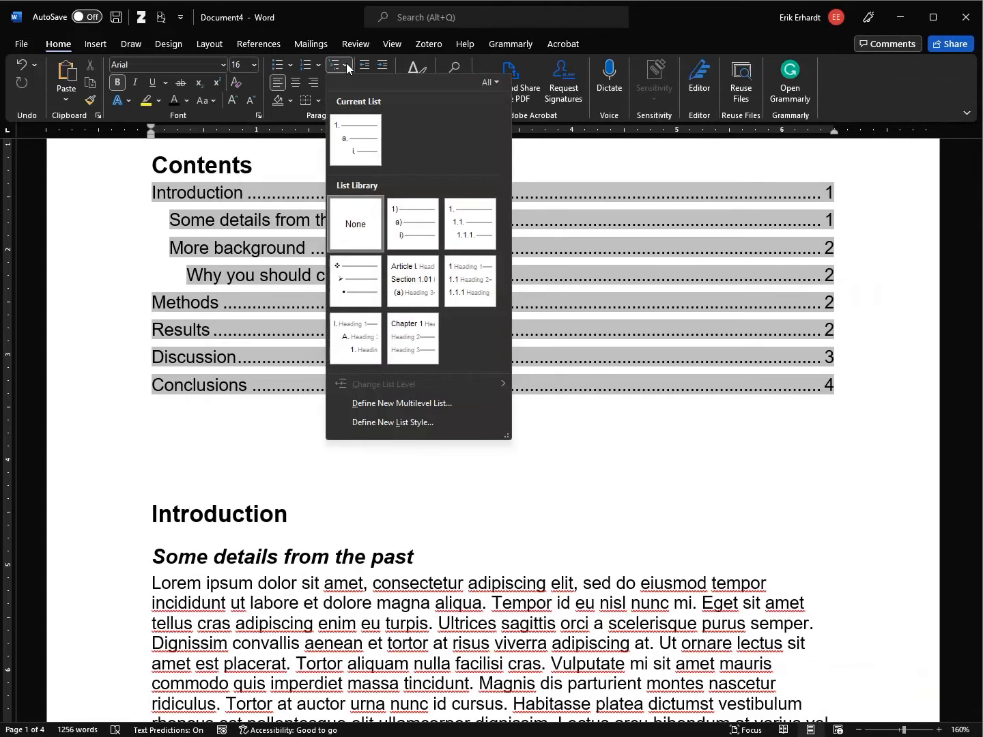
pyautogui.moveTo(345, 292)
pyautogui.moveTo(412, 285)
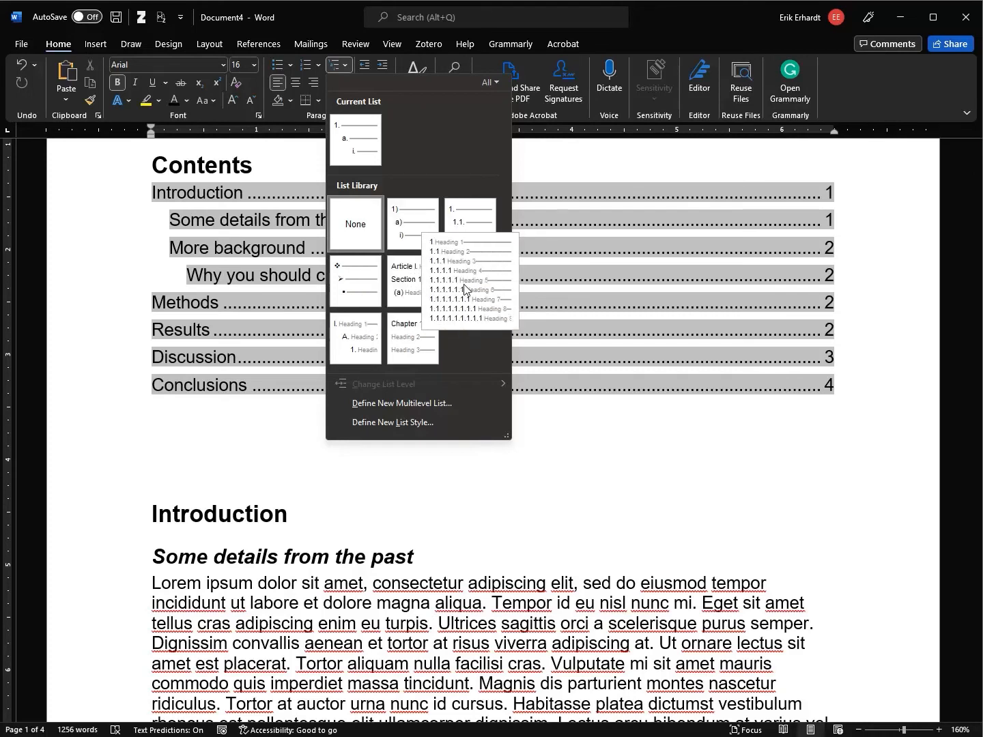
pyautogui.moveTo(356, 356)
pyautogui.moveTo(402, 355)
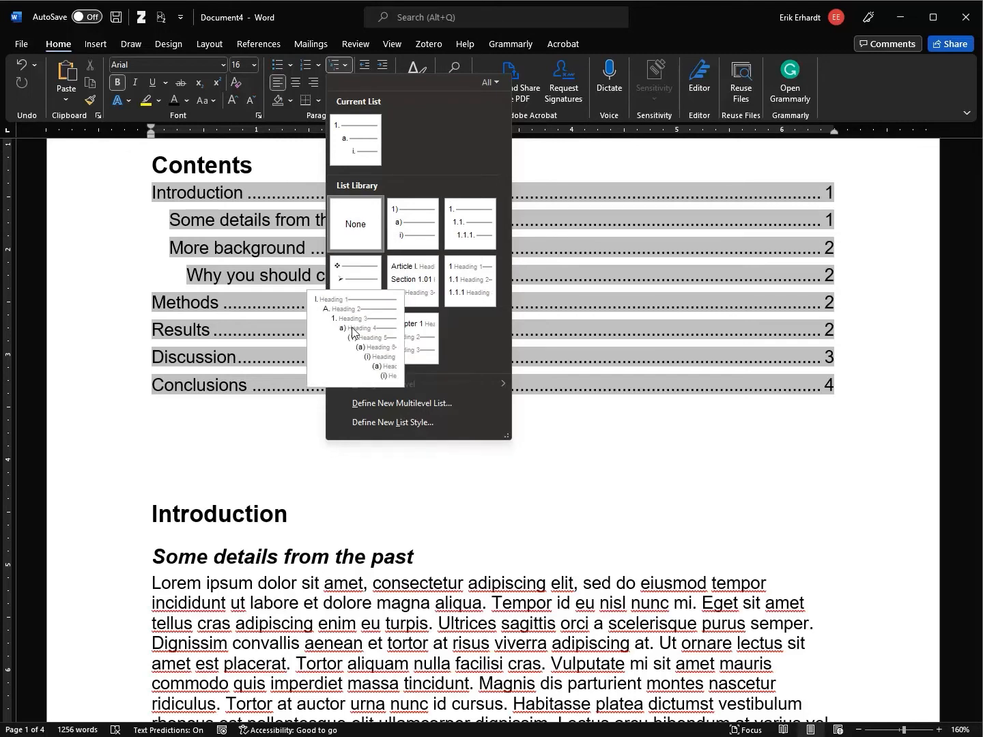
pyautogui.moveTo(471, 280)
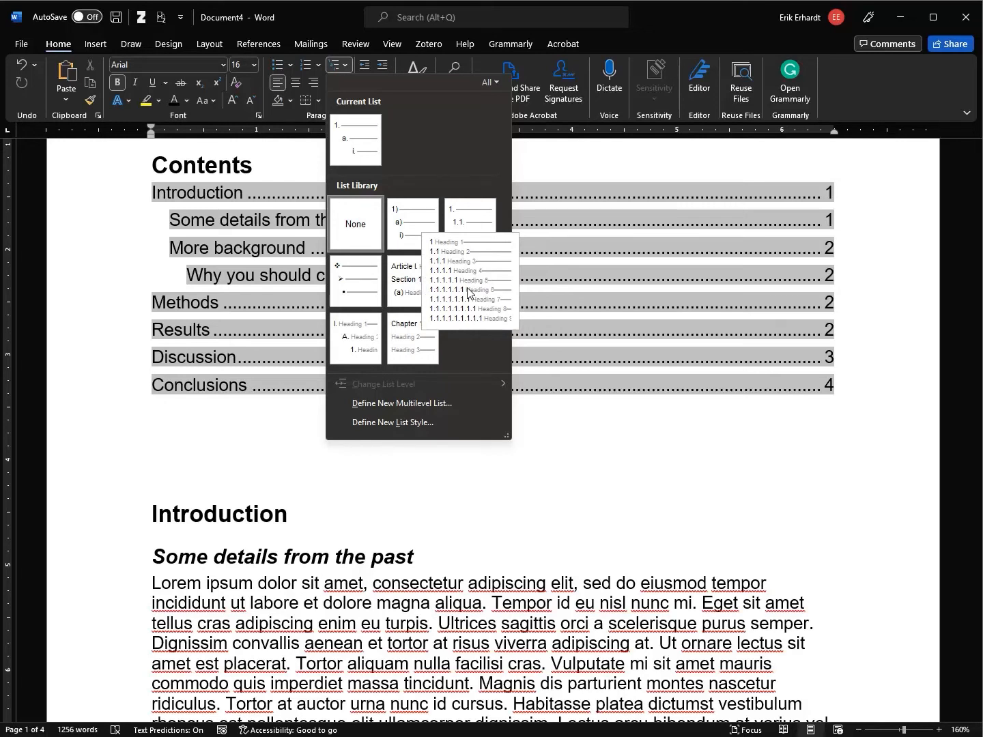
pyautogui.click(468, 293)
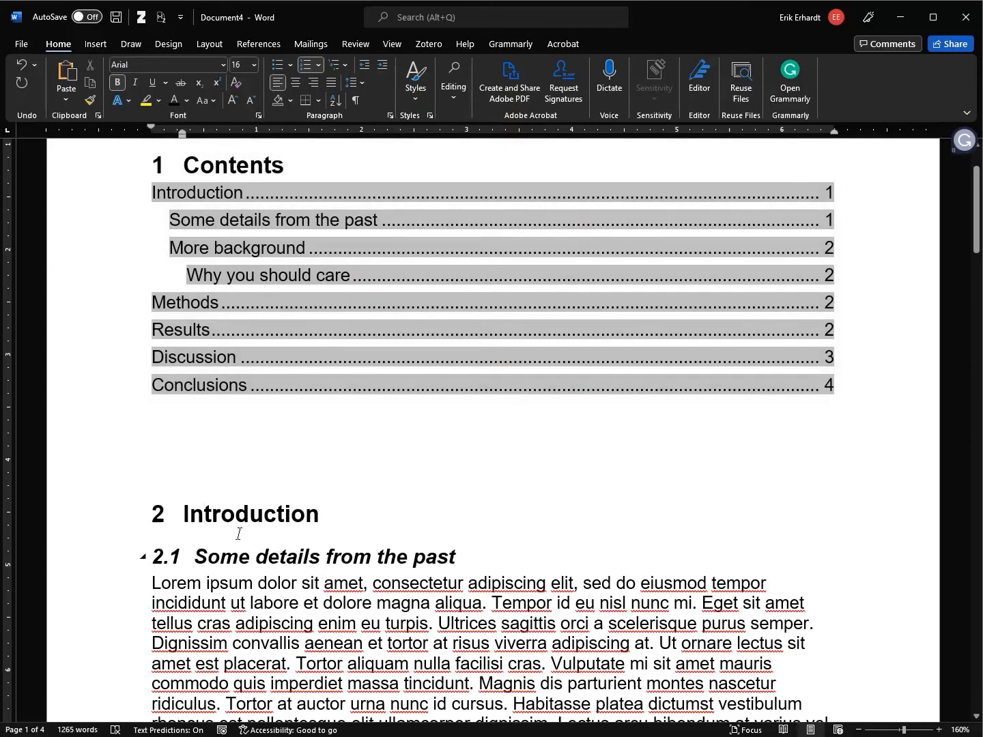
# Change the Contents heading to the Normal style so it is no longer numbered
pyautogui.scroll(-6, 303, 475)
pyautogui.scroll(8, 303, 469)
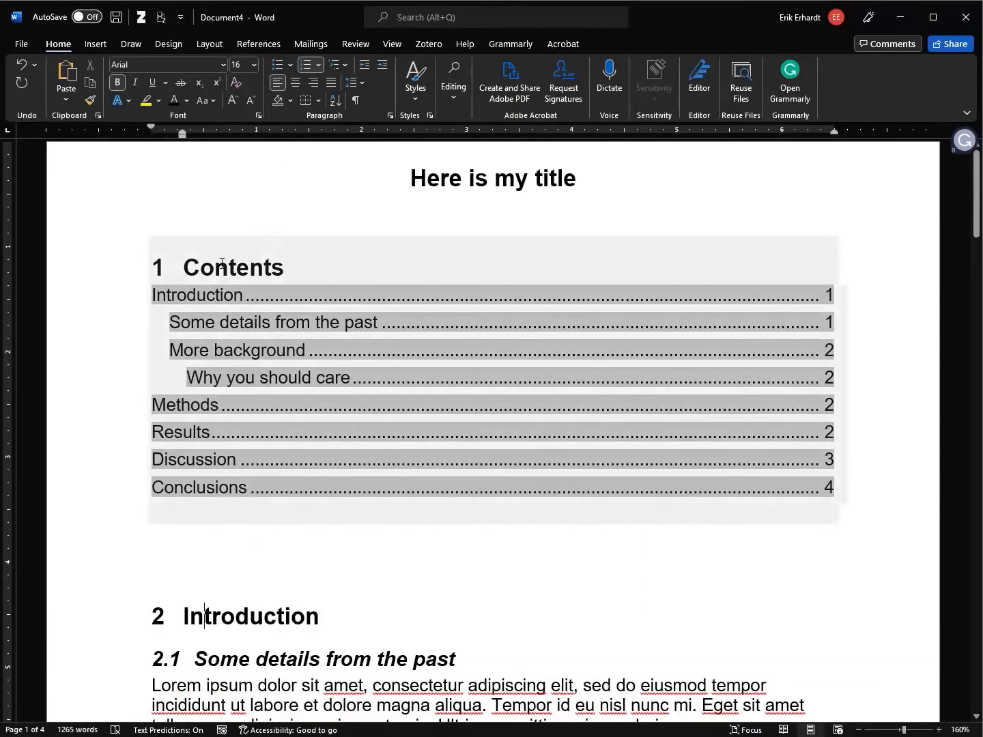
pyautogui.click(184, 269)
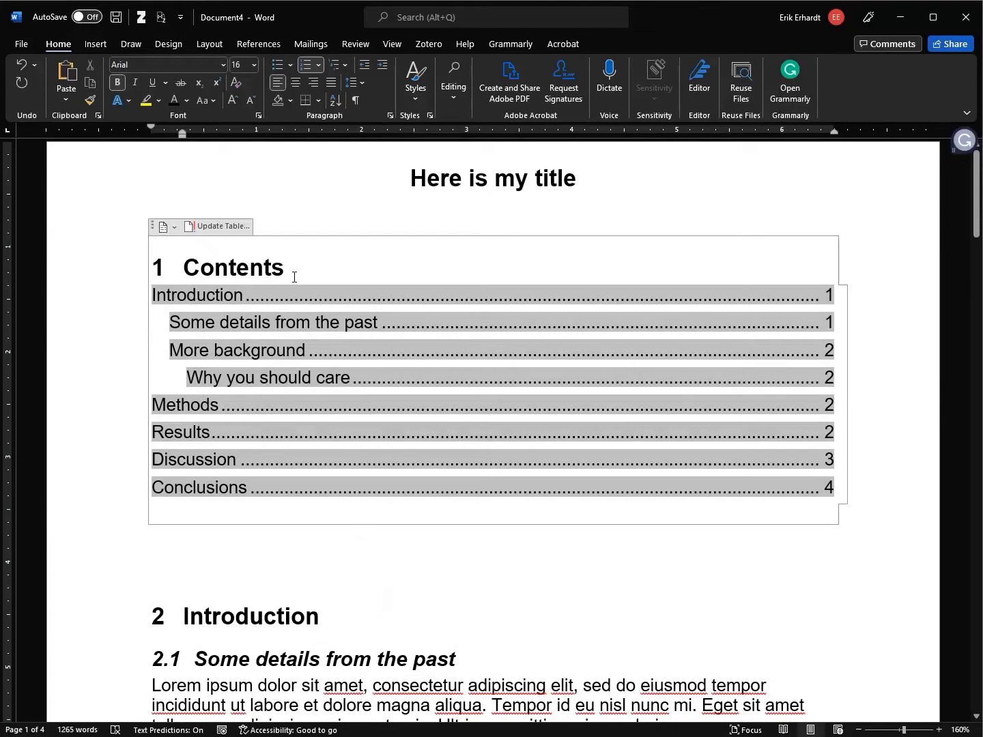
pyautogui.click(125, 273)
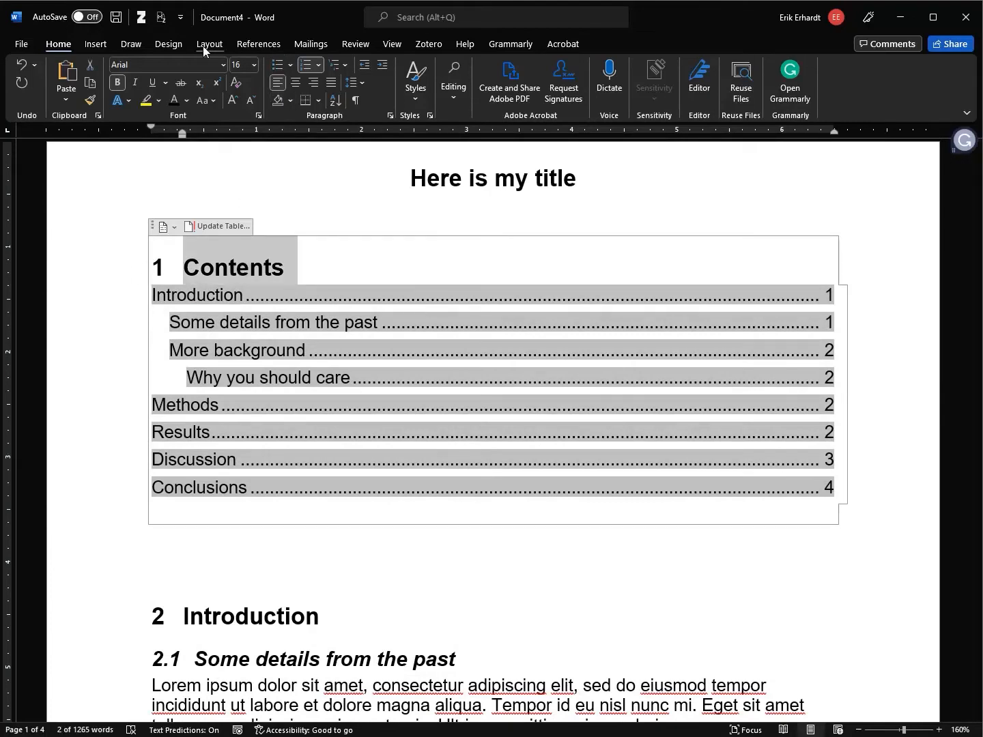
pyautogui.click(419, 101)
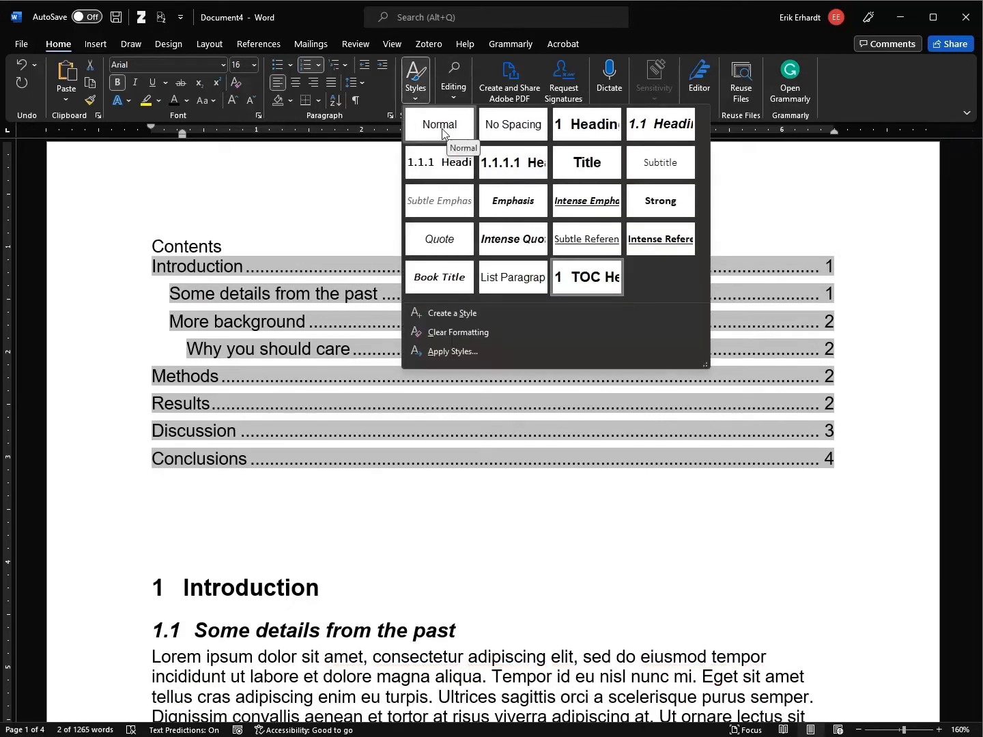
pyautogui.click(439, 125)
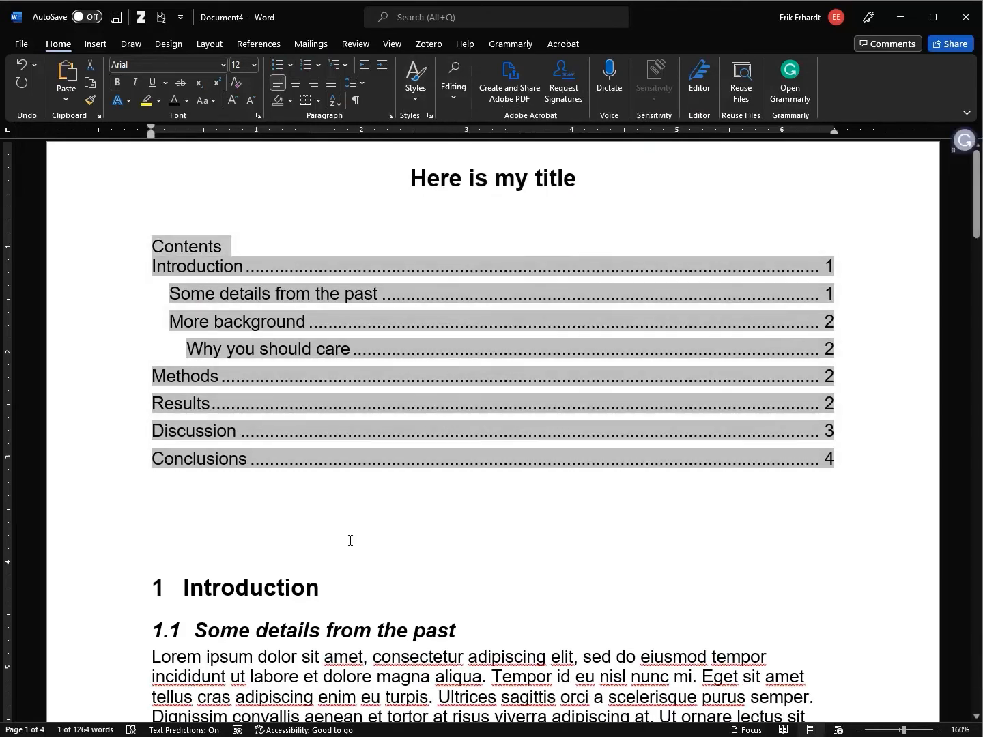
# Update the entire contents table so its entries show numbers 1 Introduction through 5 Conclusions
pyautogui.rightClick(266, 274)
pyautogui.click(221, 275)
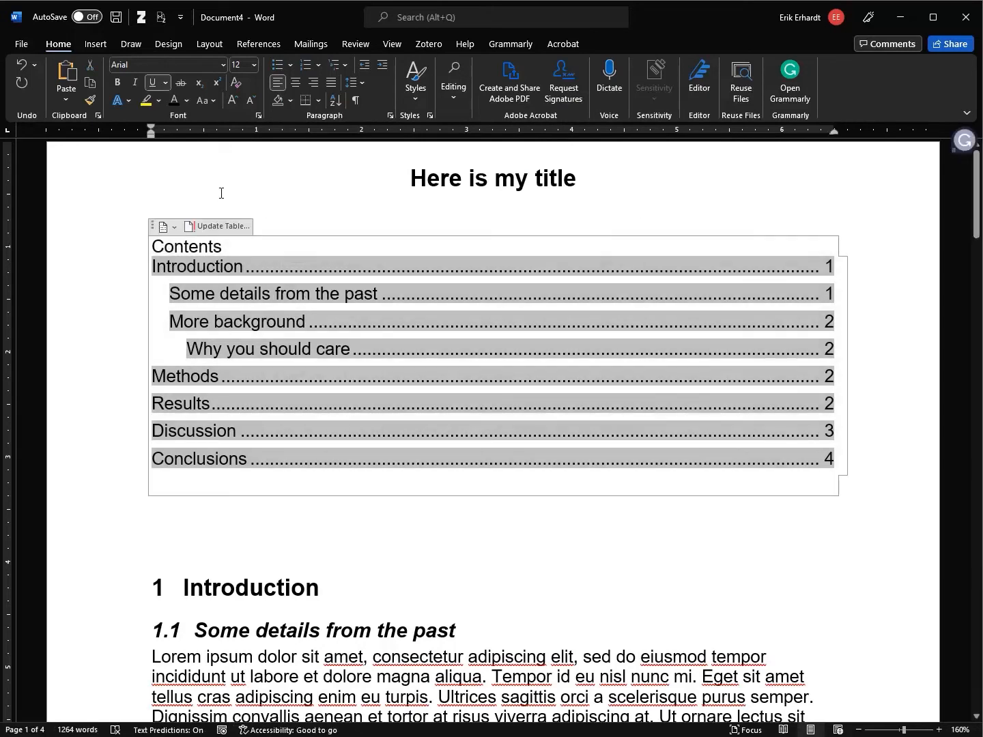
pyautogui.click(225, 229)
pyautogui.click(456, 374)
pyautogui.click(486, 397)
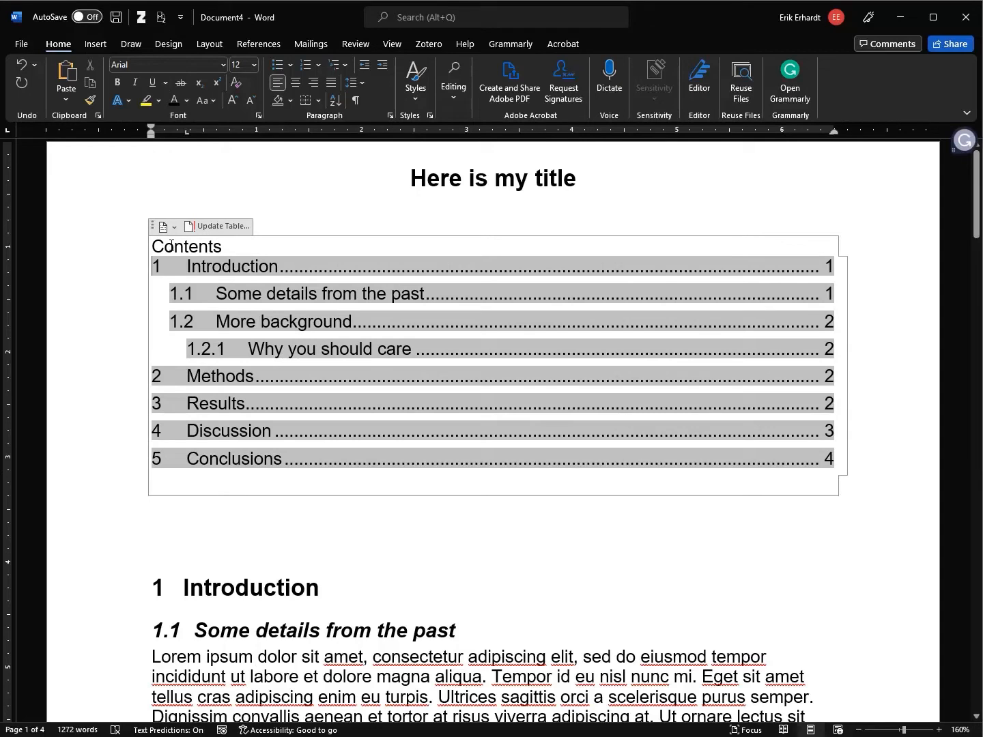
pyautogui.moveTo(231, 246); pyautogui.dragTo(151, 246)
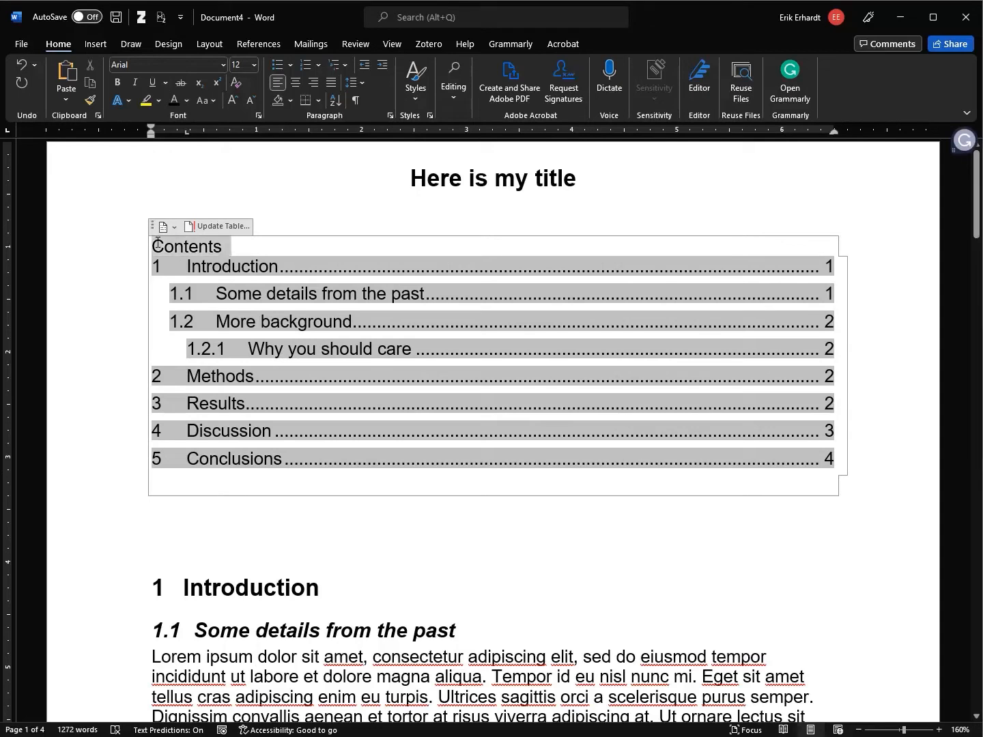
# Make the Contents heading bold at 12 pt and add space after its paragraph
pyautogui.click(228, 243)
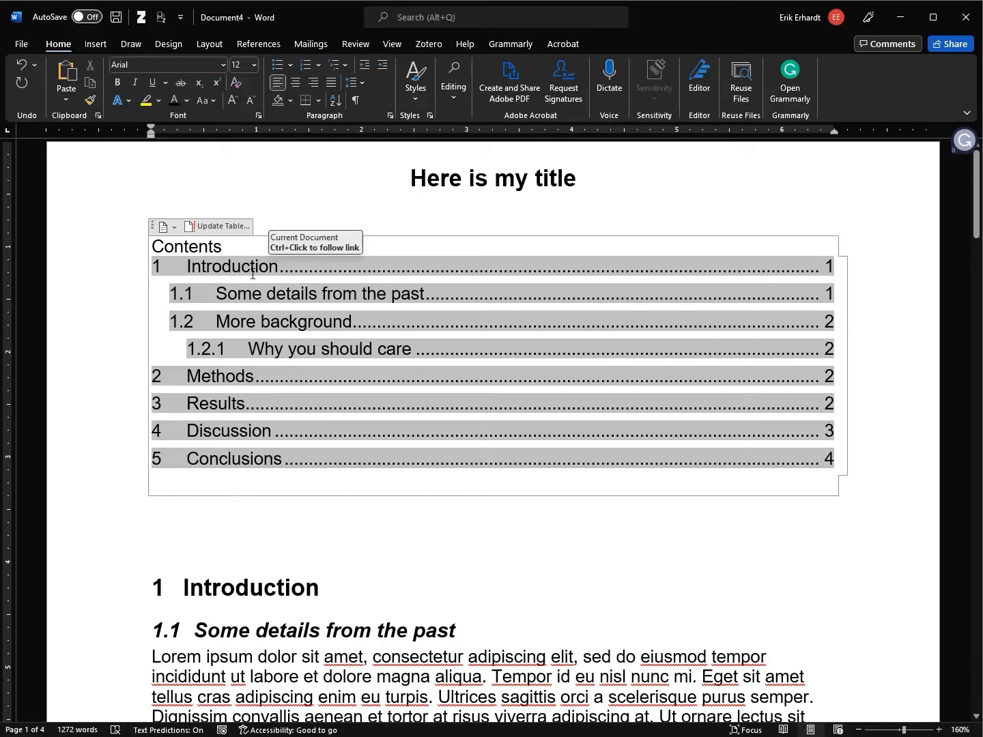
pyautogui.hotkey('shift', 'Home')
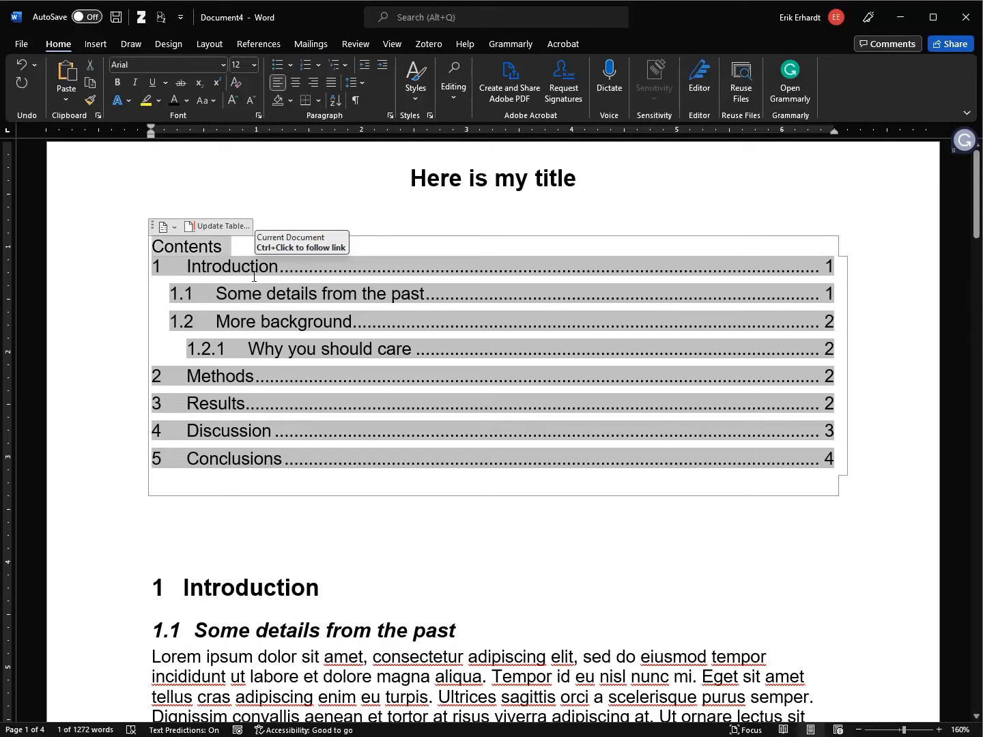
pyautogui.hotkey('ctrl', 'b')
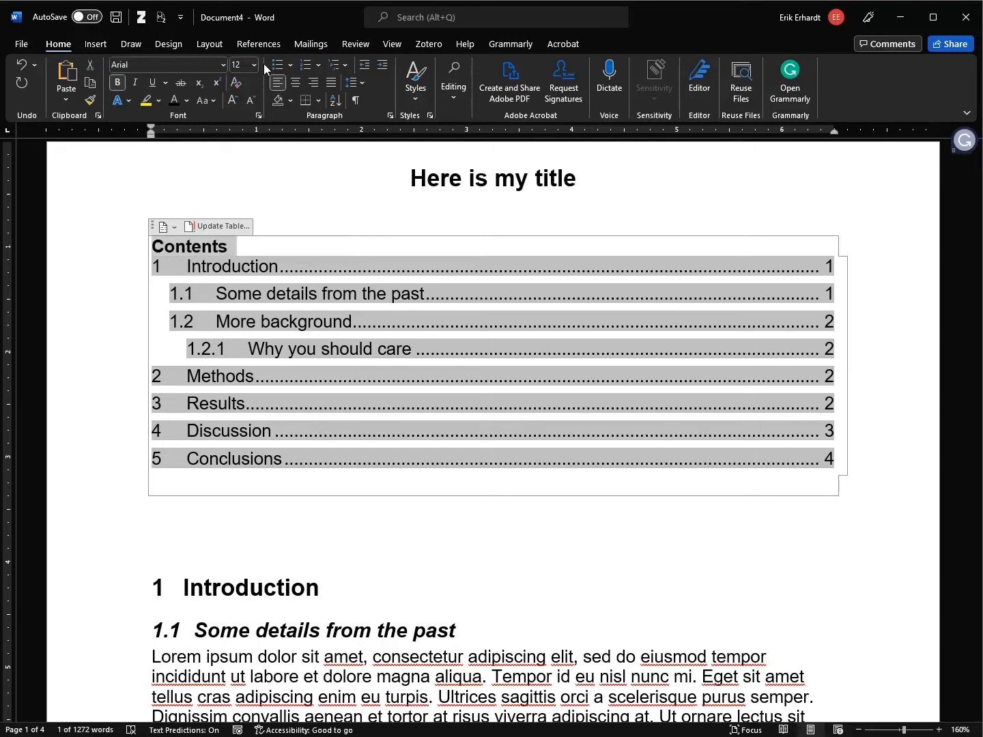
pyautogui.click(231, 100)
pyautogui.click(230, 100)
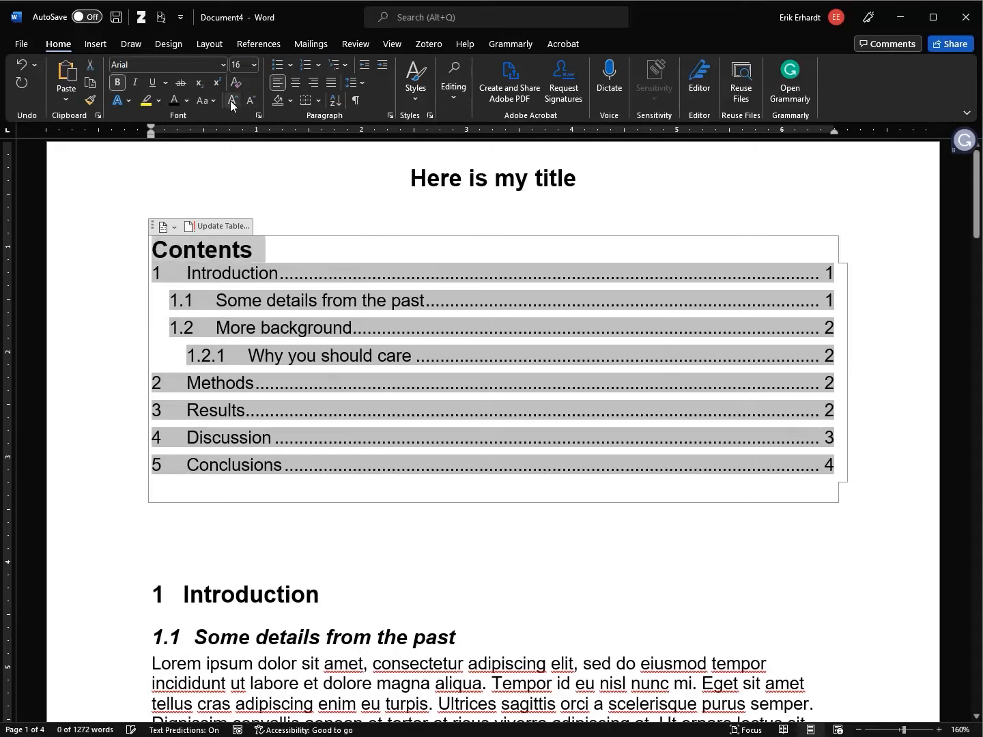
pyautogui.click(253, 100)
pyautogui.click(253, 101)
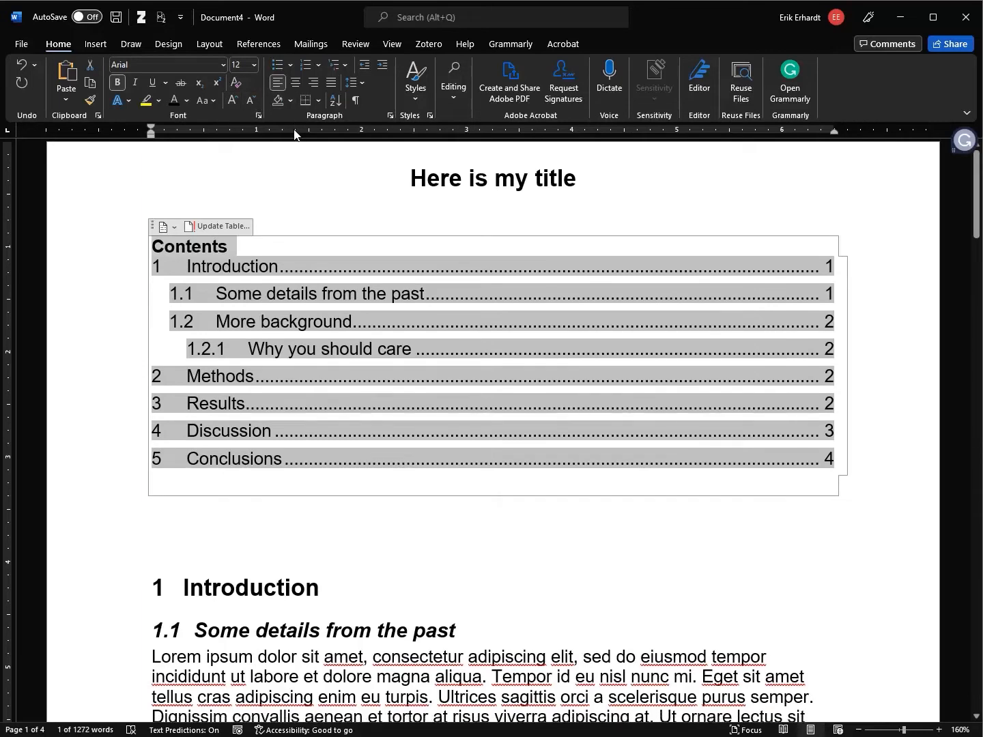
pyautogui.click(356, 82)
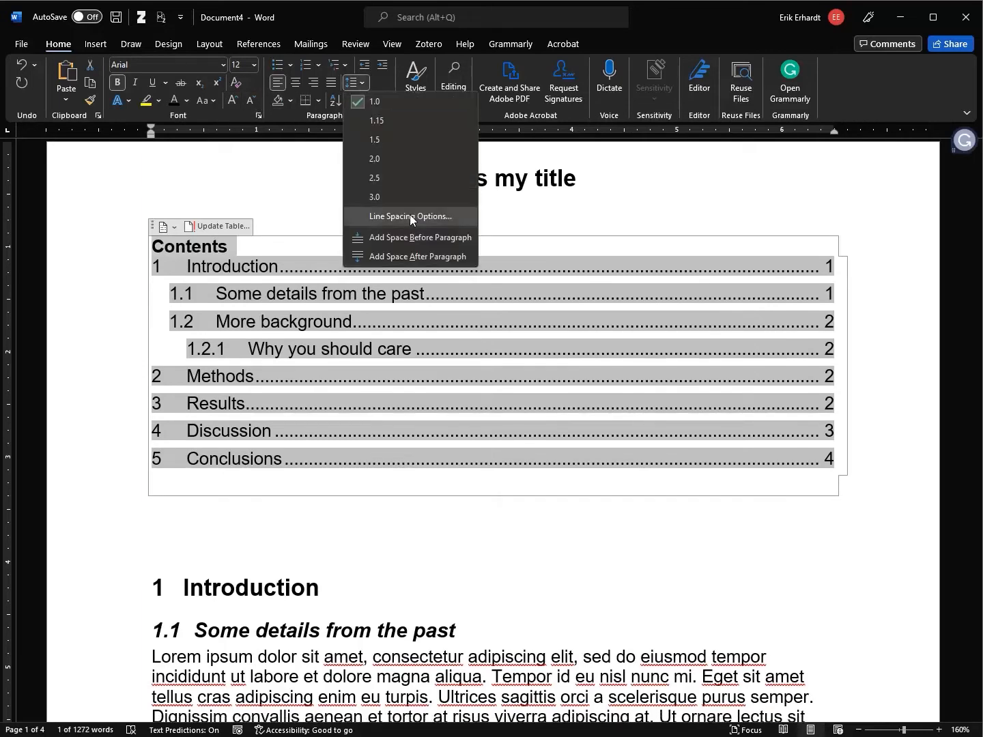
pyautogui.click(418, 257)
# Insert a blank line above the Introduction heading below the contents
pyautogui.click(332, 564)
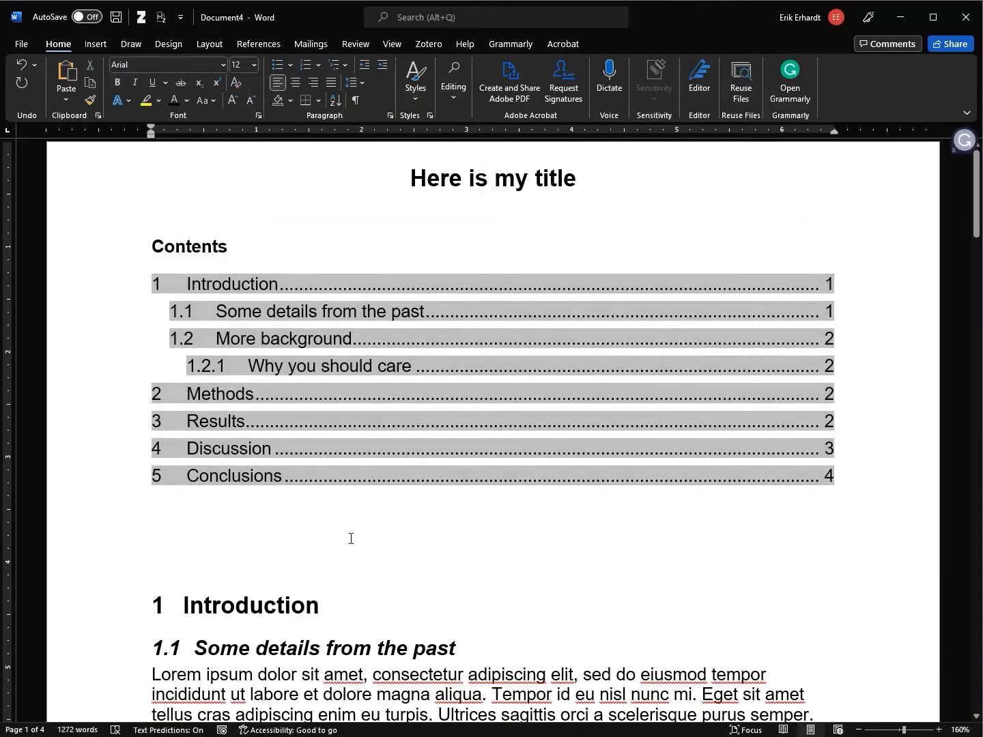
pyautogui.click(252, 544)
pyautogui.scroll(-3, 380, 389)
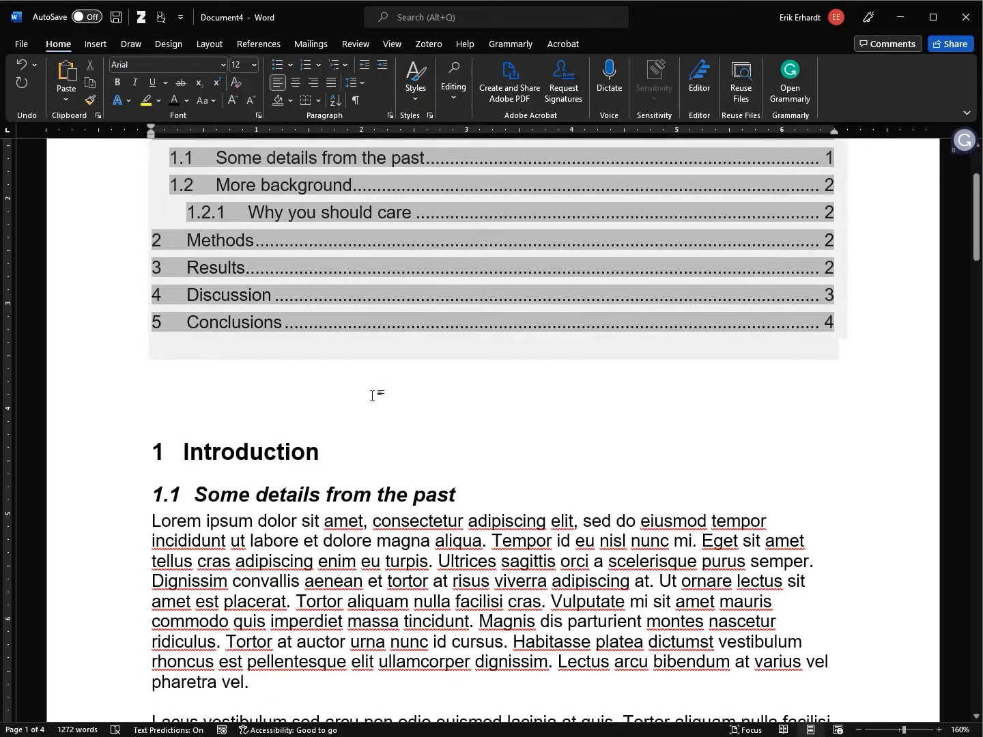
pyautogui.scroll(2, 357, 398)
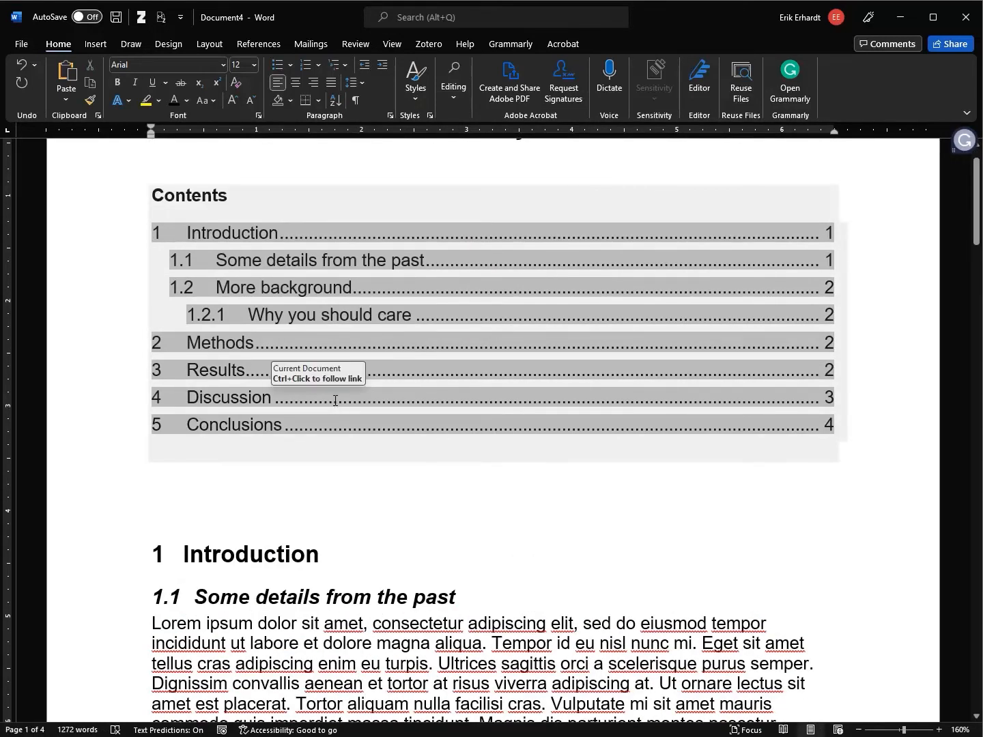
pyautogui.scroll(1, 346, 423)
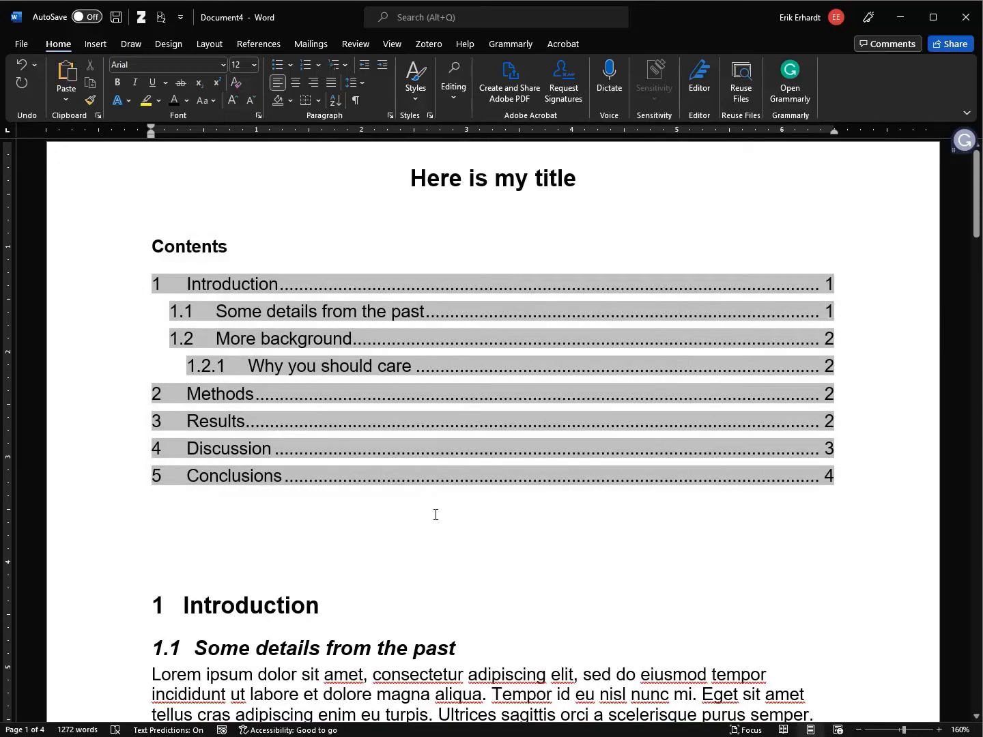
pyautogui.scroll(-1, 130, 538)
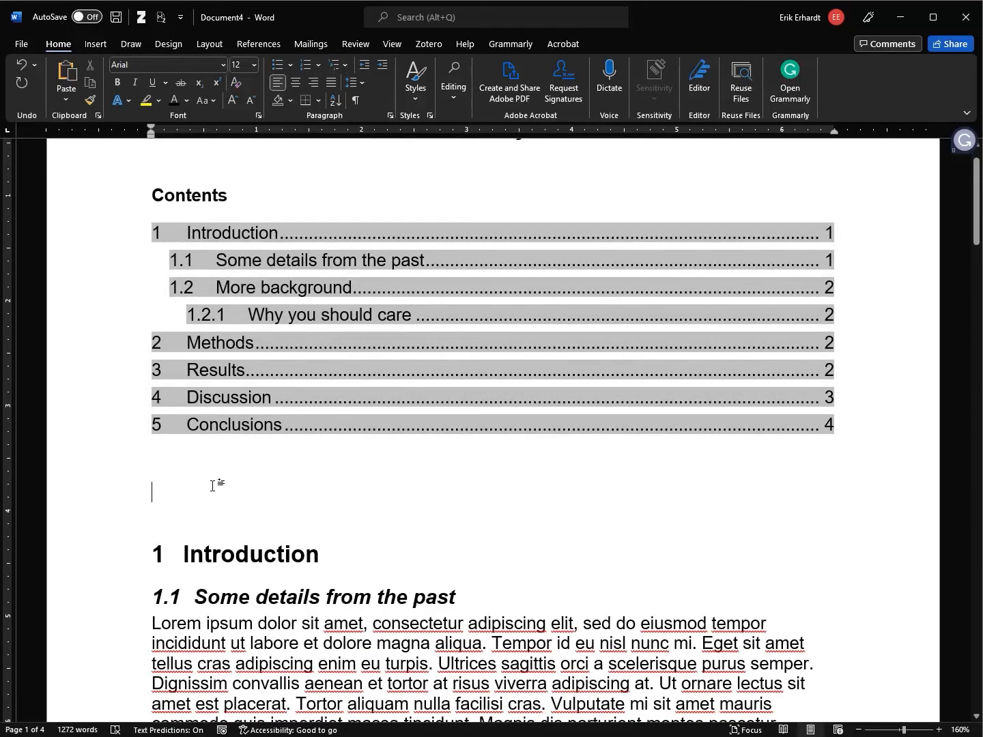
pyautogui.scroll(-6, 512, 480)
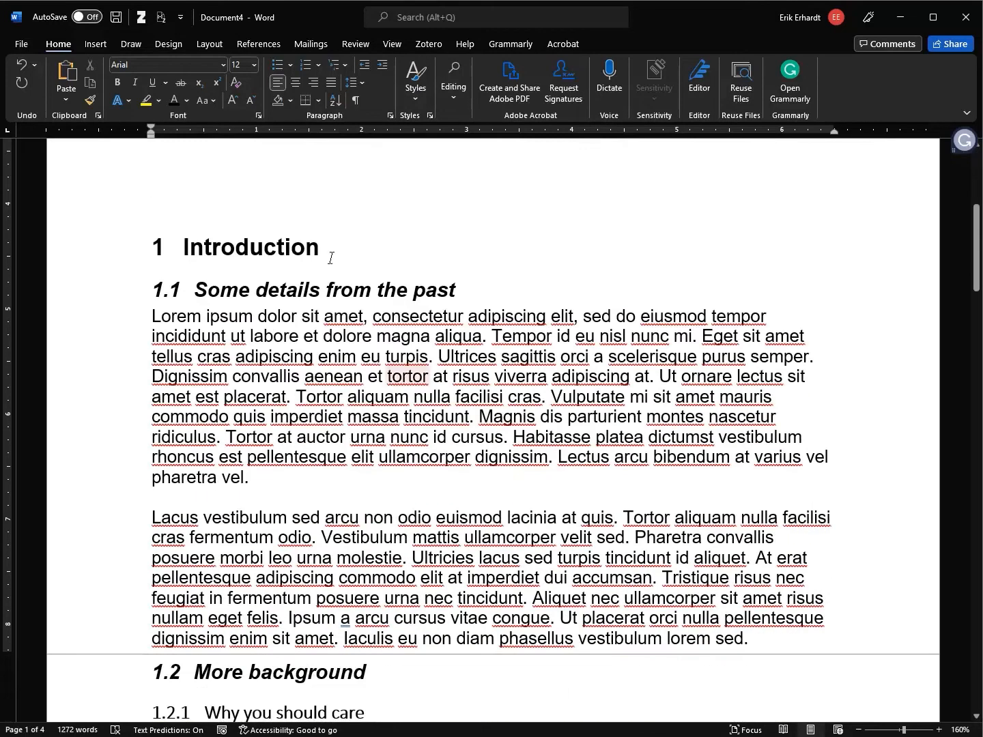
pyautogui.press('Return')
pyautogui.press('Return')
pyautogui.press('Return')
pyautogui.press('Return')
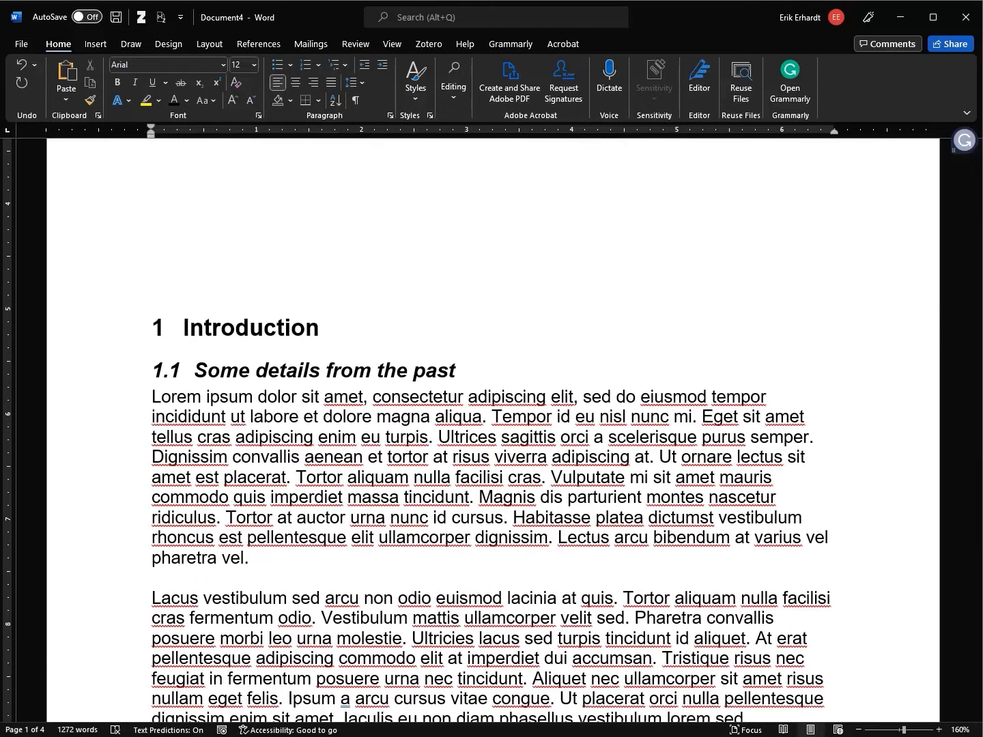
# Show paragraph marks and add several more blank lines above Introduction
pyautogui.click(356, 102)
pyautogui.scroll(4, 350, 226)
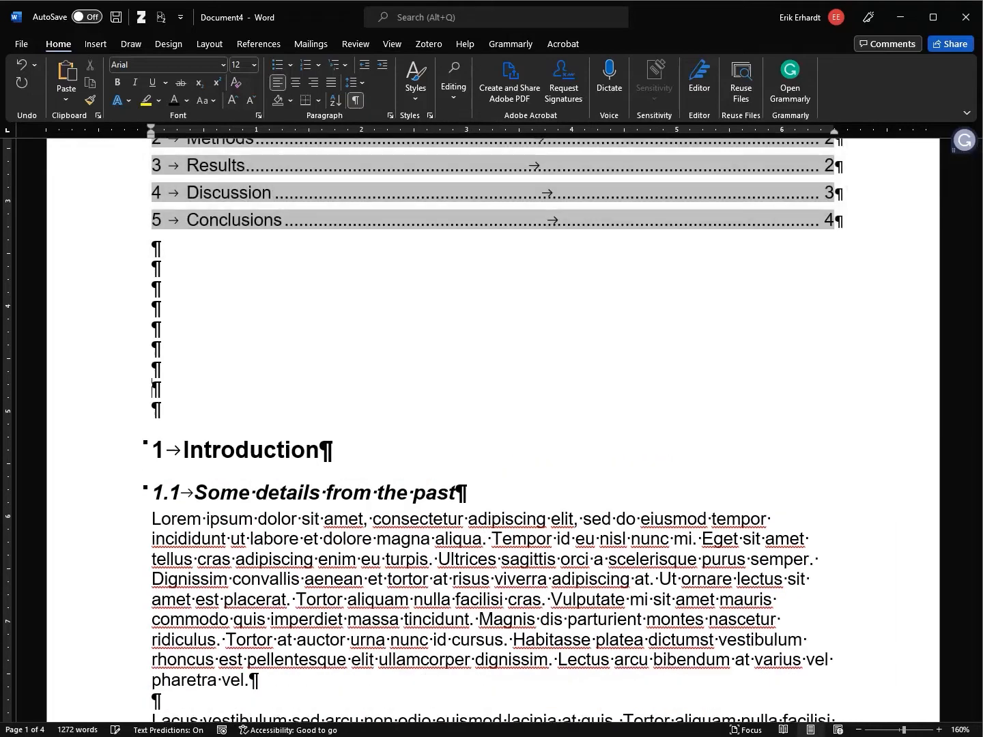
pyautogui.press('Return')
pyautogui.press('Return')
pyautogui.press('Return')
pyautogui.press('Return')
pyautogui.press('Return')
pyautogui.press('Return')
pyautogui.press('Return')
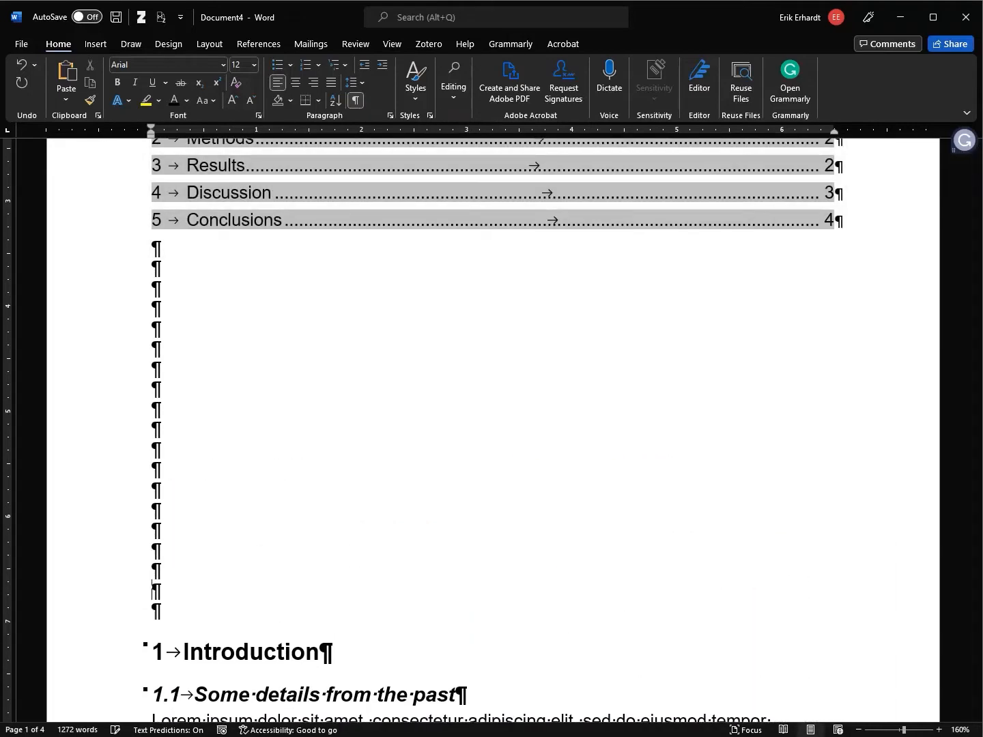
pyautogui.scroll(-5, 300, 307)
pyautogui.press('Return')
pyautogui.press('Return')
pyautogui.press('Return')
pyautogui.press('Return')
pyautogui.press('Return')
pyautogui.press('Return')
pyautogui.press('Return')
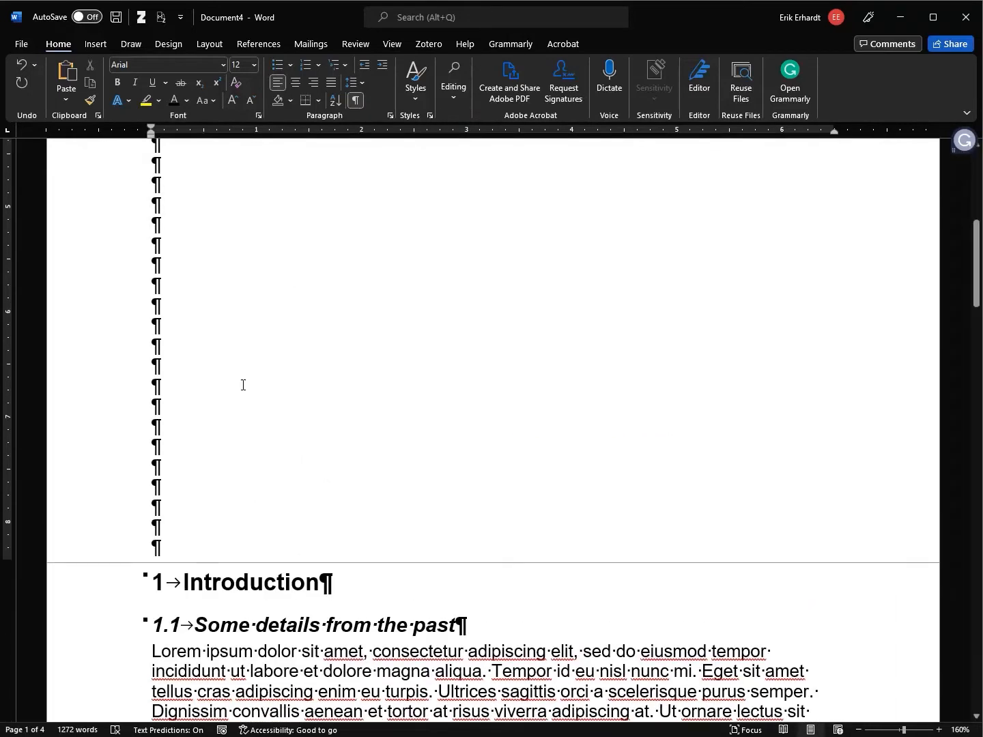
pyautogui.scroll(10, 246, 396)
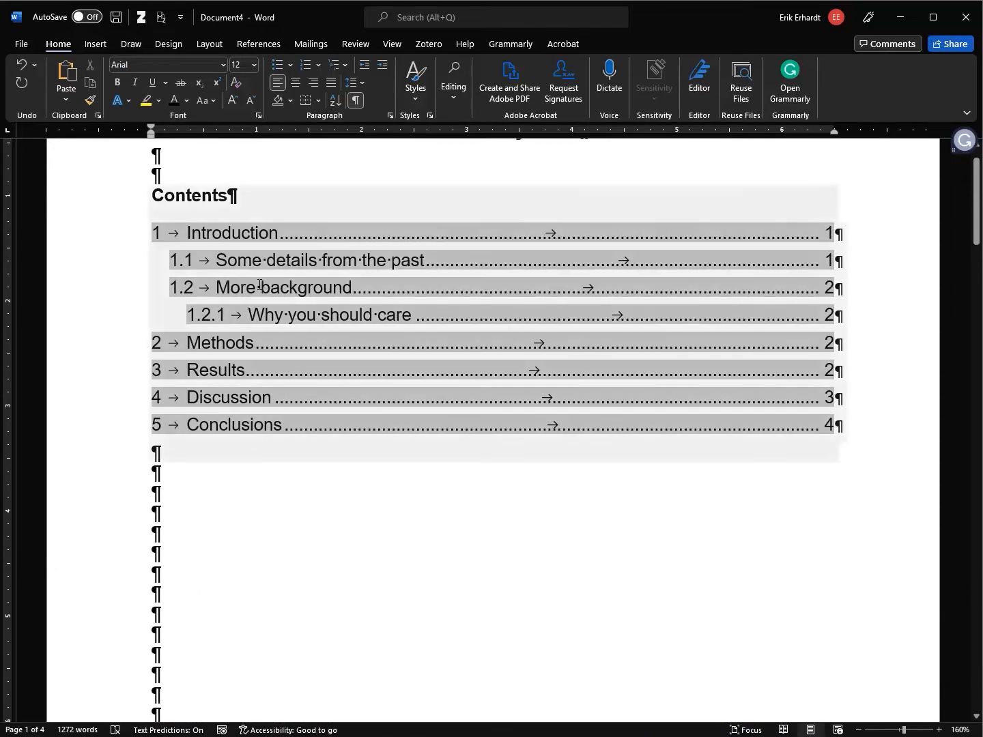
pyautogui.scroll(-5, 263, 471)
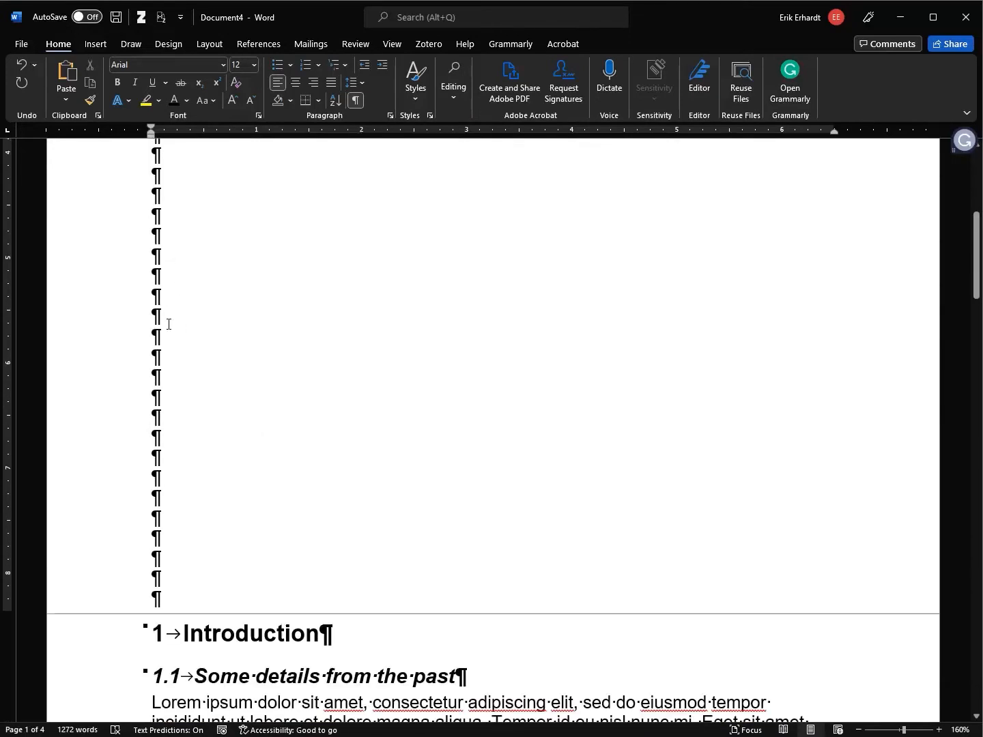
pyautogui.scroll(-3, 193, 539)
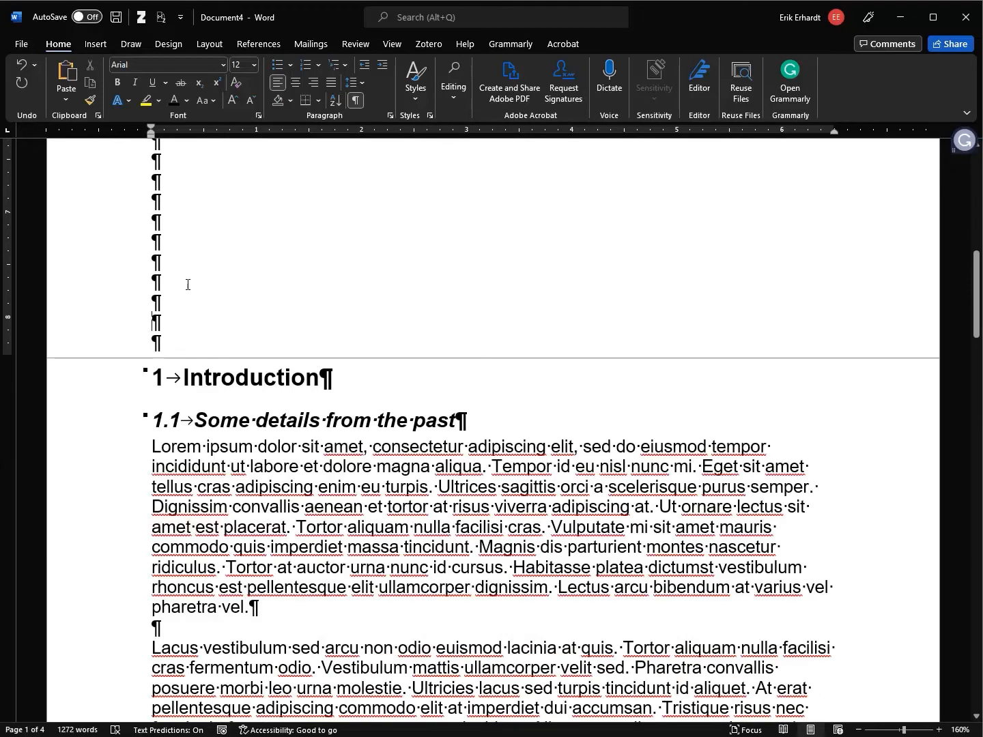
pyautogui.click(187, 286)
pyautogui.press('Return')
pyautogui.press('Return')
pyautogui.press('Return')
pyautogui.press('Return')
pyautogui.press('Return')
pyautogui.press('Return')
pyautogui.press('Return')
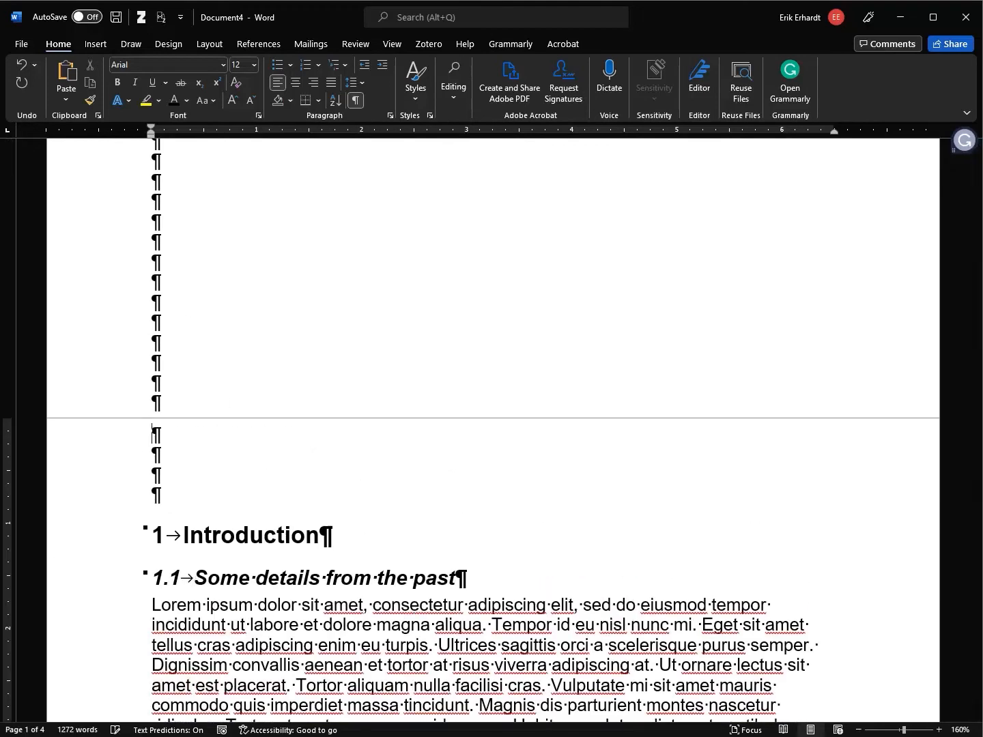
# Delete the surplus empty paragraphs and insert a page break so Introduction starts a new page
pyautogui.click(224, 481)
pyautogui.scroll(8, 241, 459)
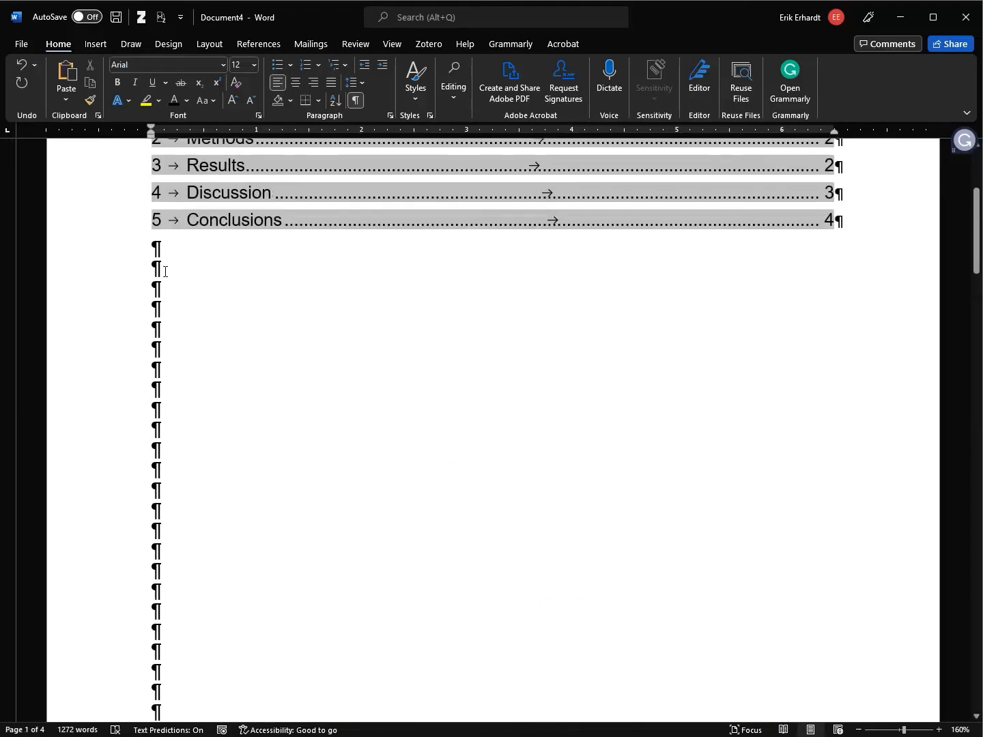
pyautogui.keyDown('shift'); pyautogui.click(158, 268); pyautogui.keyUp('shift')
pyautogui.press('Delete')
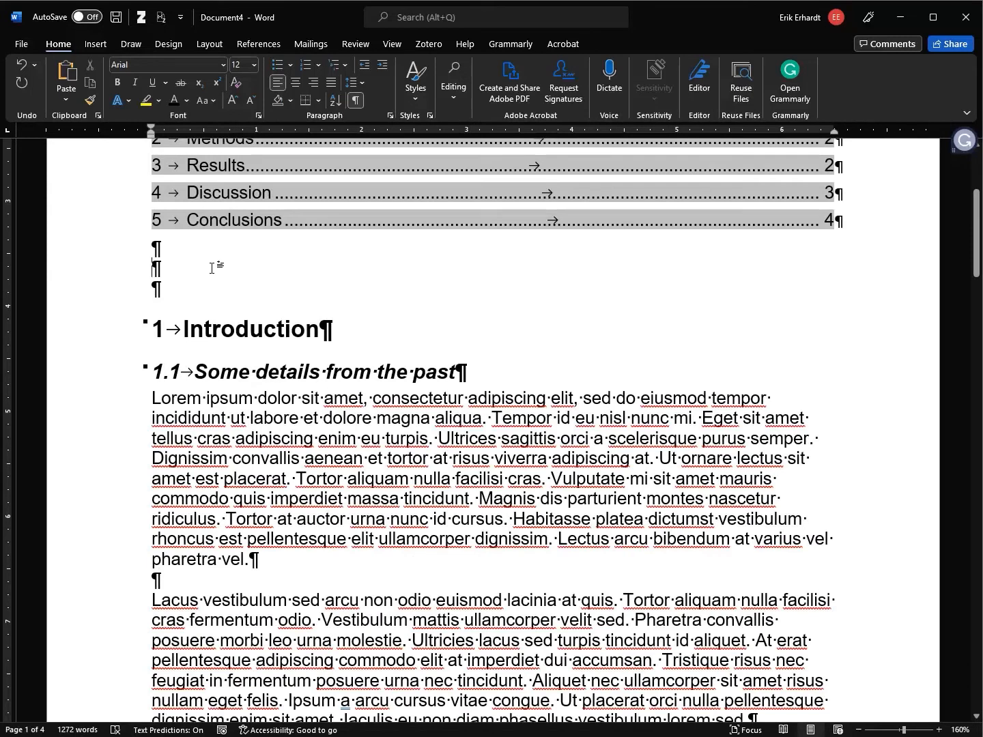
pyautogui.hotkey('ctrl', 'Return')
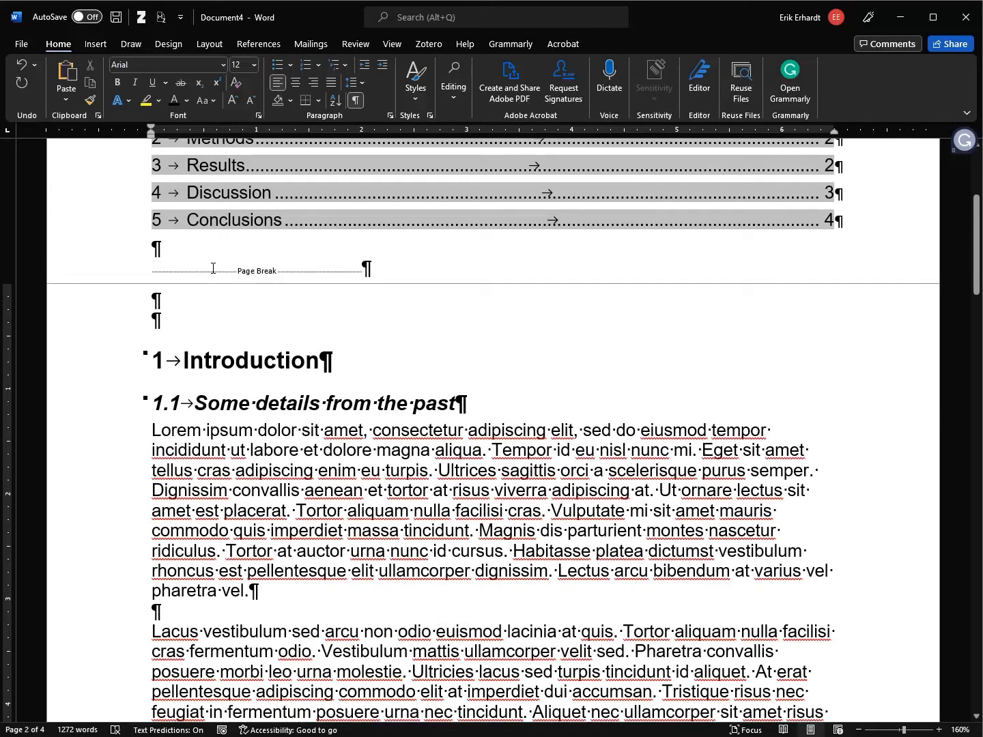
pyautogui.press('Delete')
pyautogui.press('Delete')
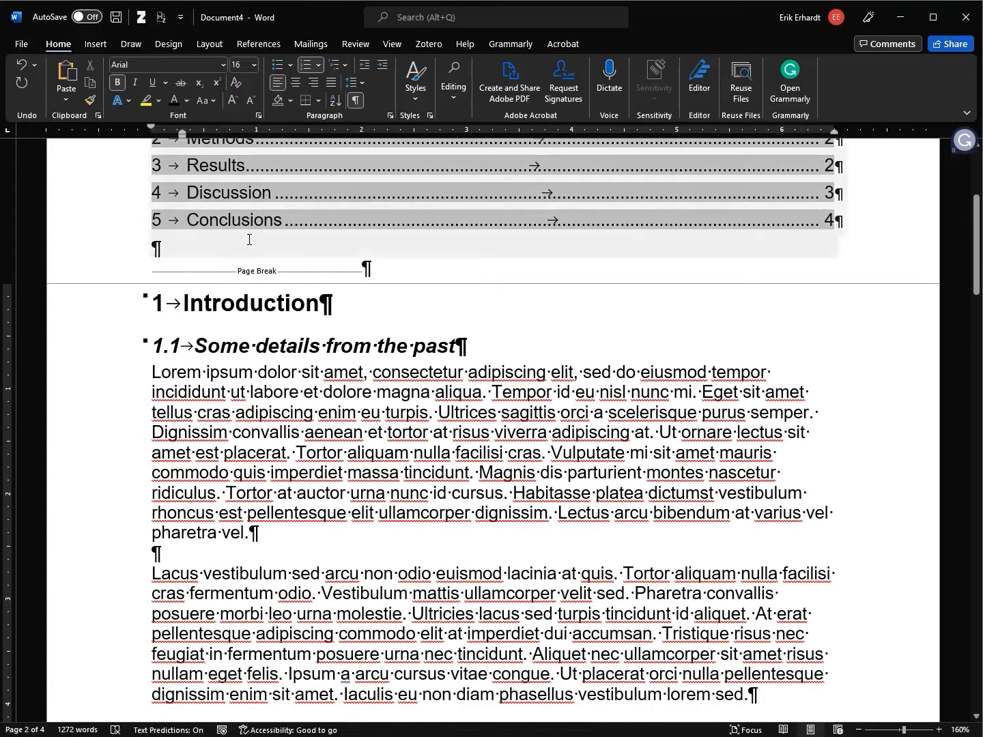
# Add blank lines between the contents list and the page break
pyautogui.click(390, 271)
pyautogui.press('Return')
pyautogui.press('Return')
pyautogui.press('Return')
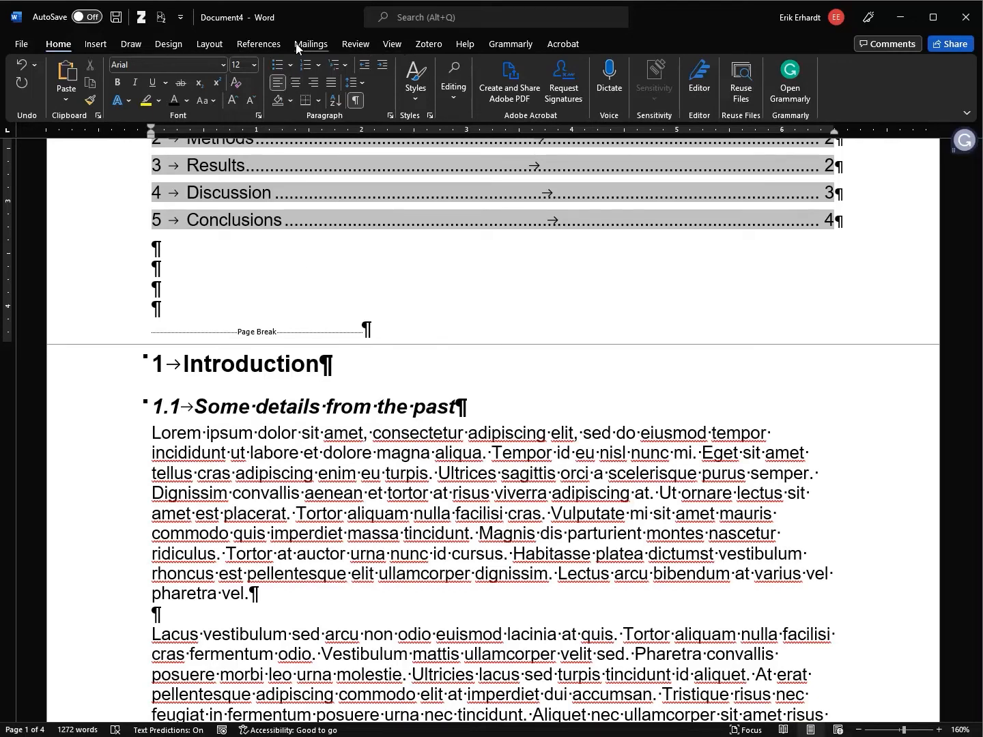
pyautogui.click(252, 45)
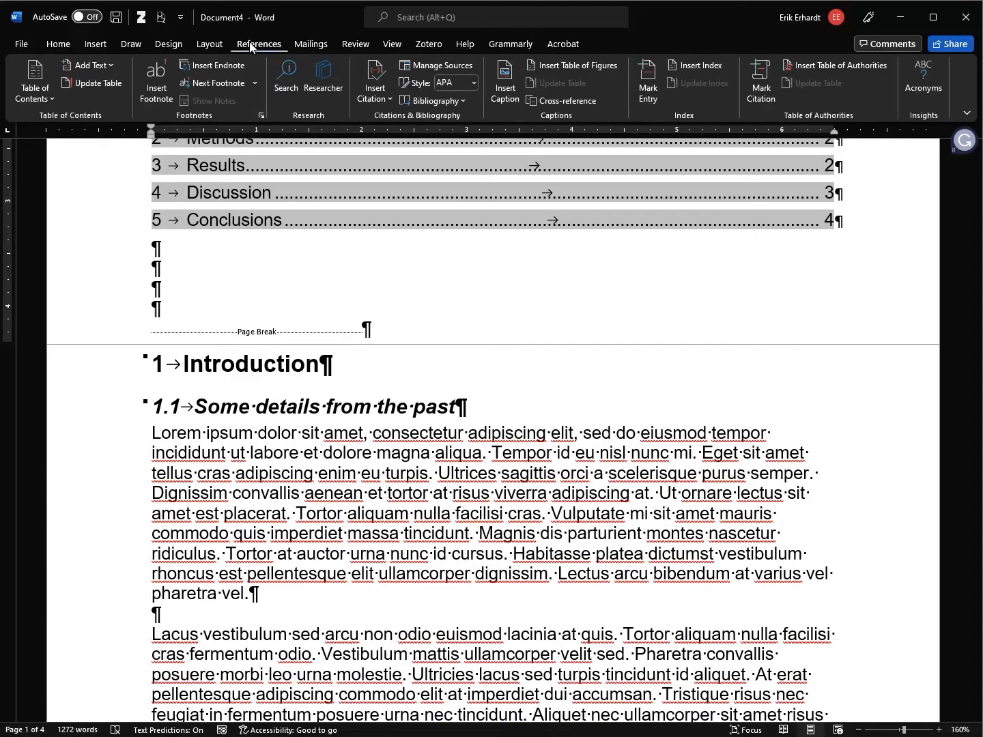
pyautogui.click(106, 45)
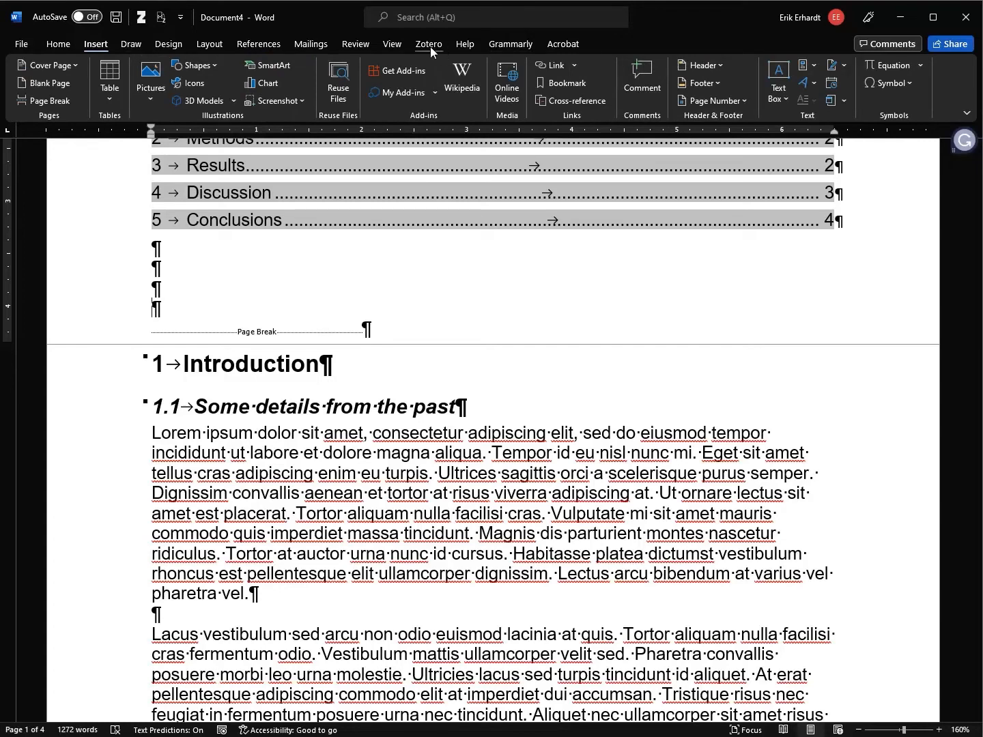
# Apply continuous line numbering, then undo it so the document stays unnumbered
pyautogui.click(209, 44)
pyautogui.click(229, 85)
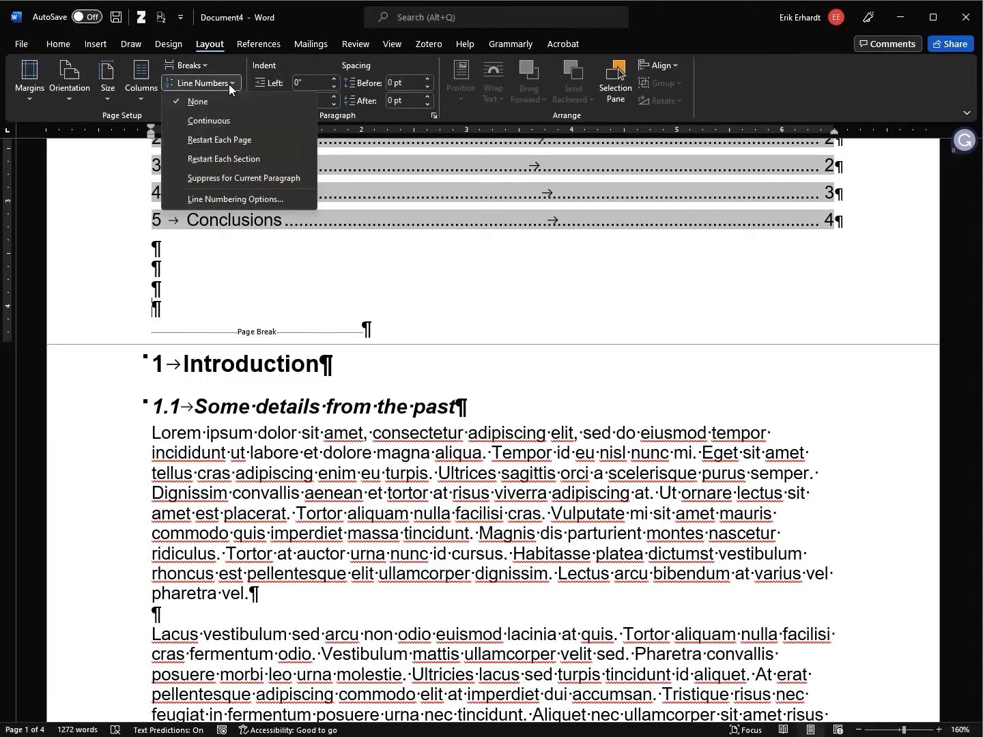
pyautogui.click(230, 85)
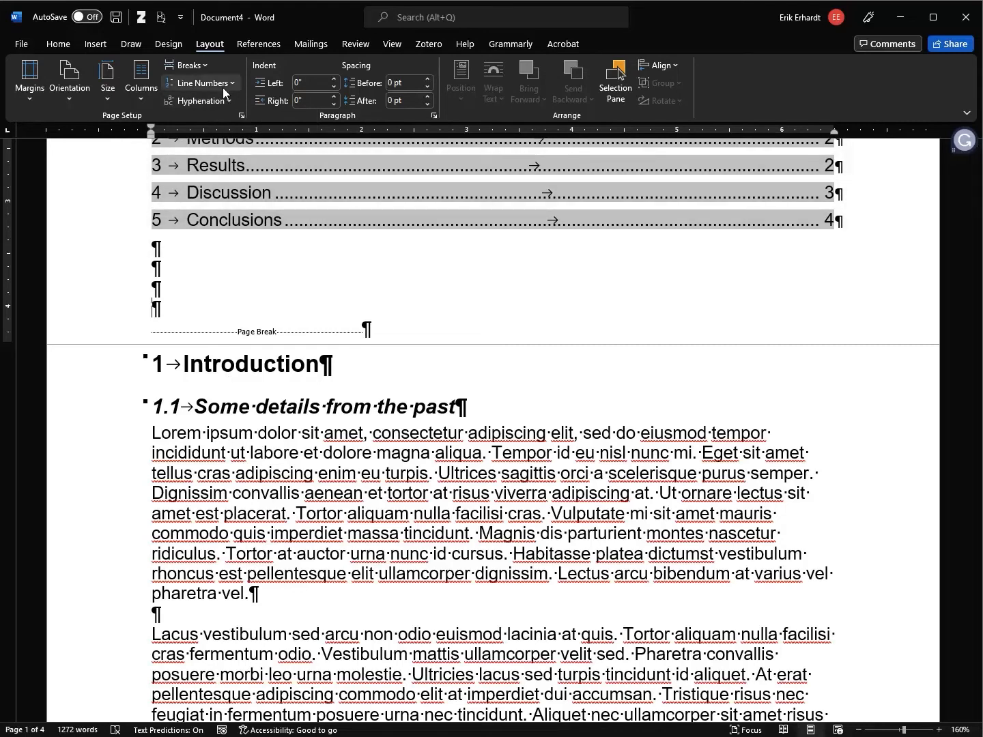
pyautogui.click(212, 82)
pyautogui.click(224, 124)
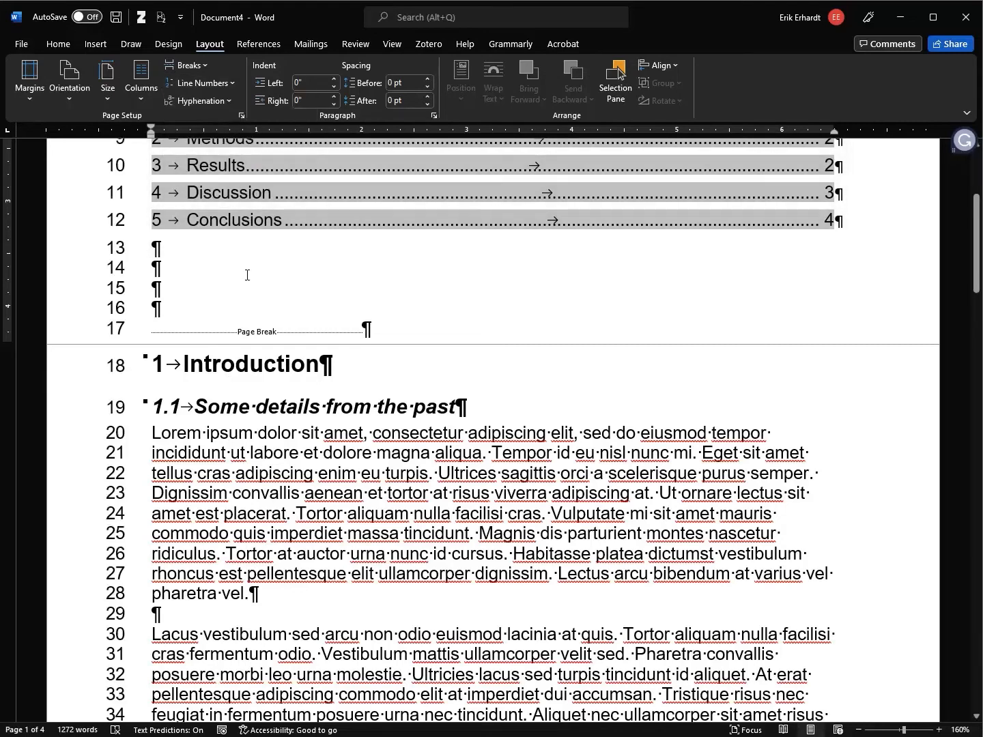
pyautogui.scroll(5, 249, 275)
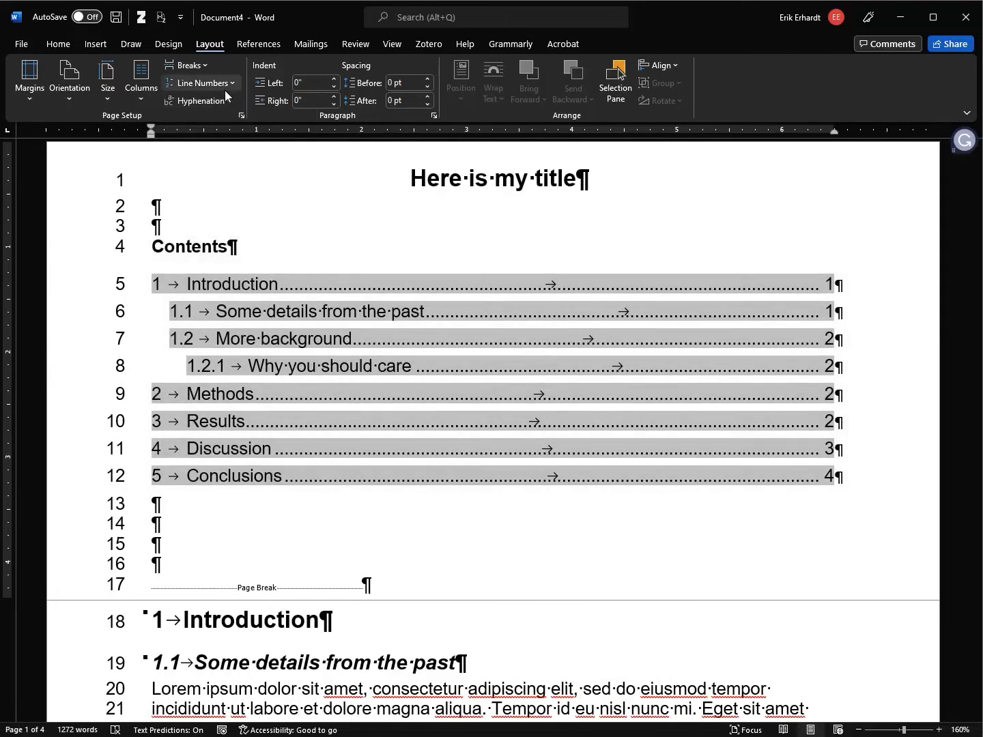
pyautogui.hotkey('ctrl', 'z')
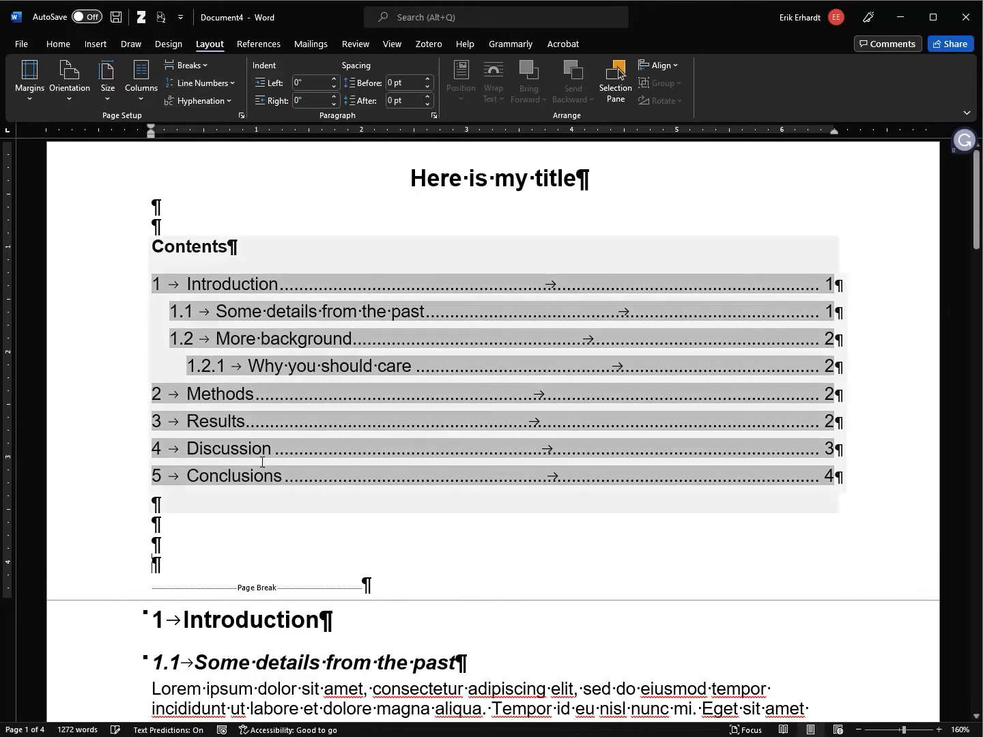
pyautogui.scroll(-2, 267, 499)
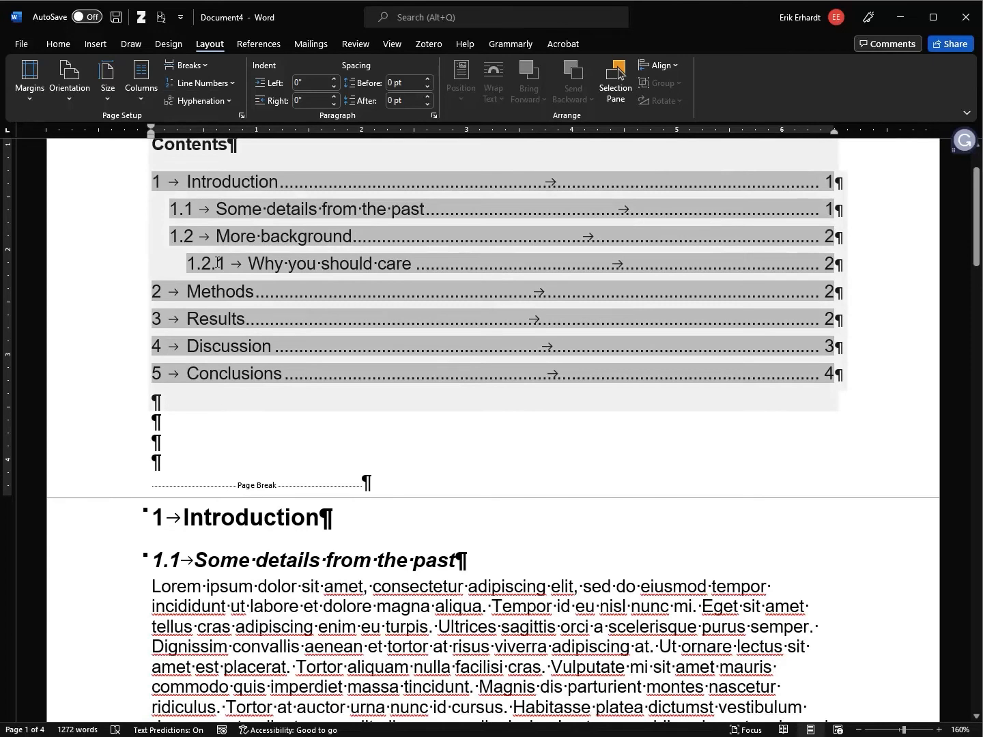
# Insert a Next Page section break after the contents, deleting the old page break and blank line
pyautogui.click(194, 66)
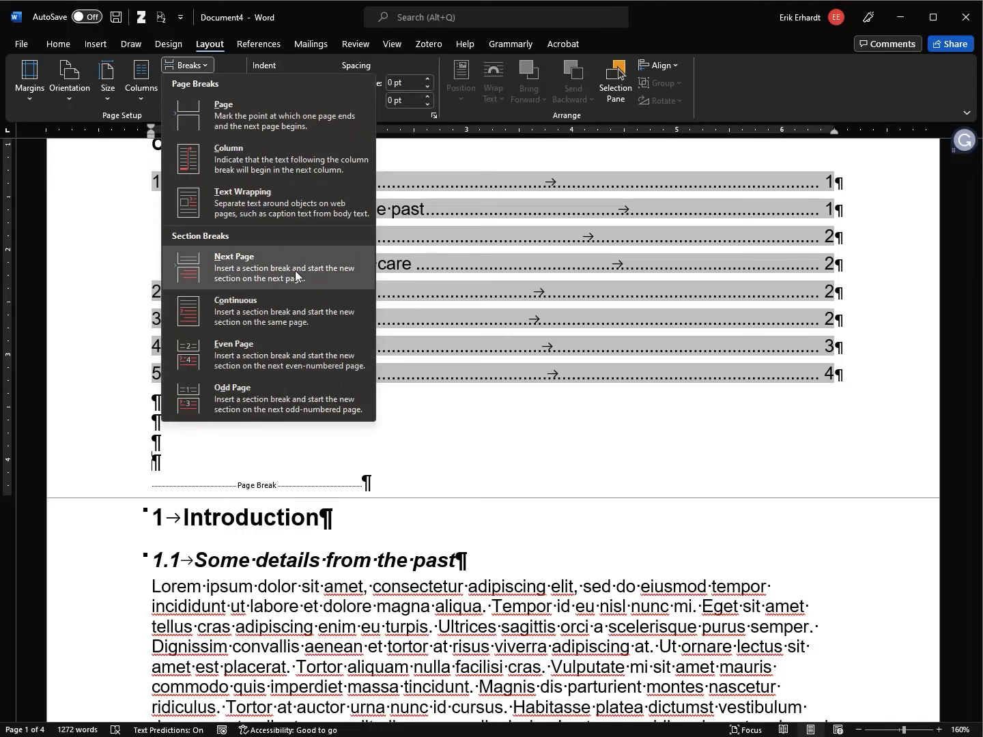
pyautogui.click(275, 275)
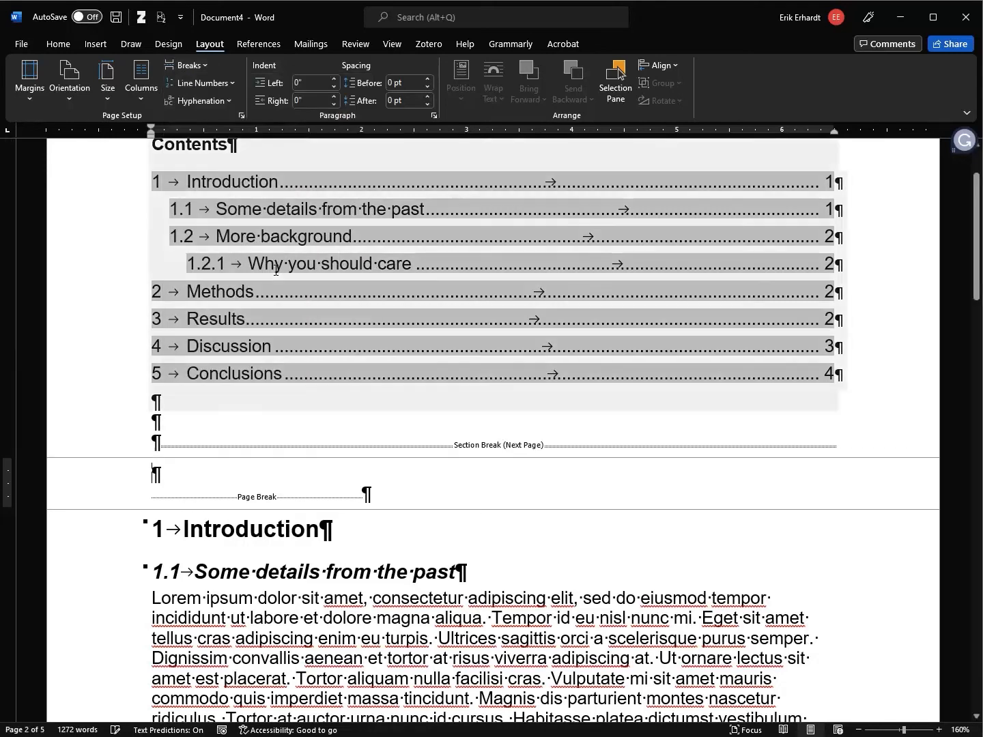
pyautogui.press('Delete')
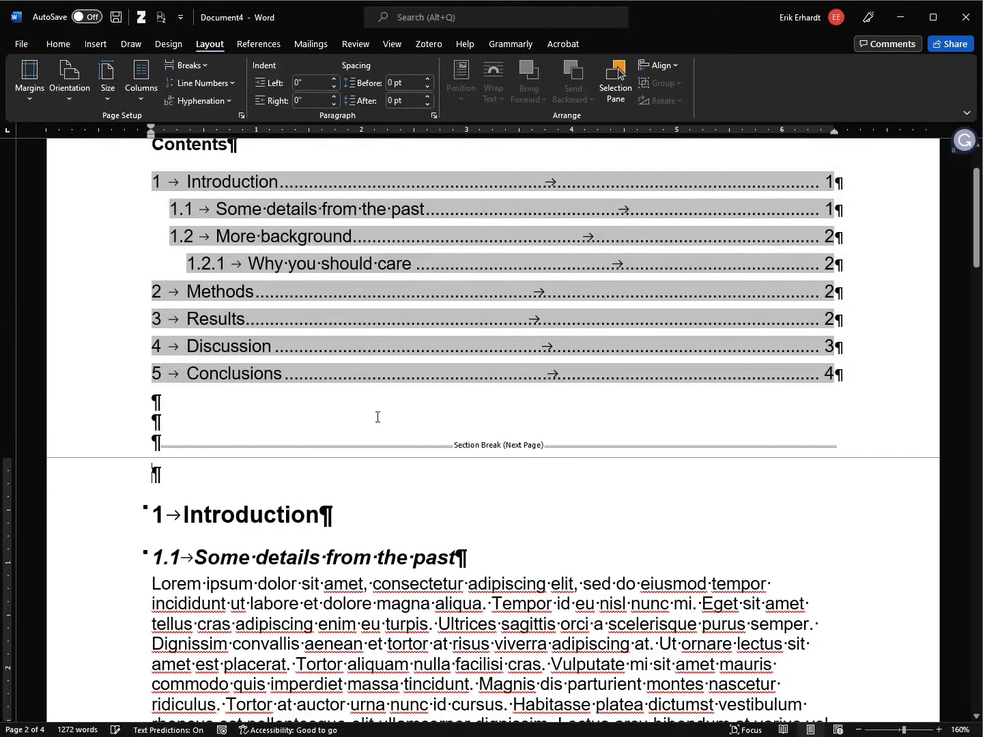
pyautogui.press('Delete')
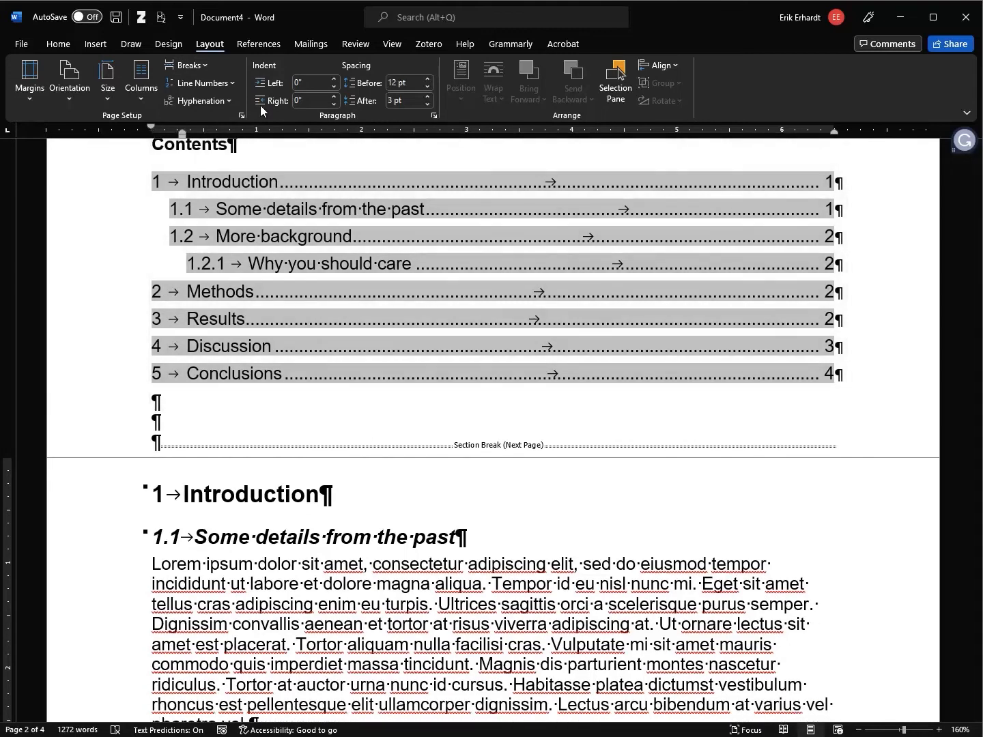
# Turn on continuous line numbering for the body section, then zoom out to 130%
pyautogui.click(231, 84)
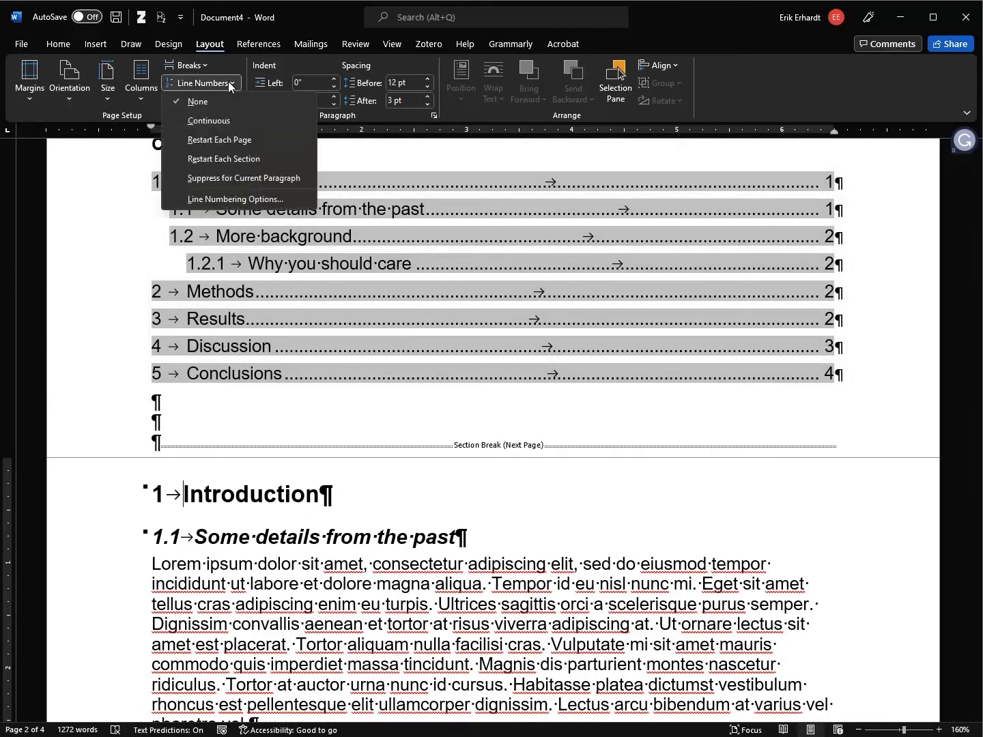
pyautogui.click(219, 120)
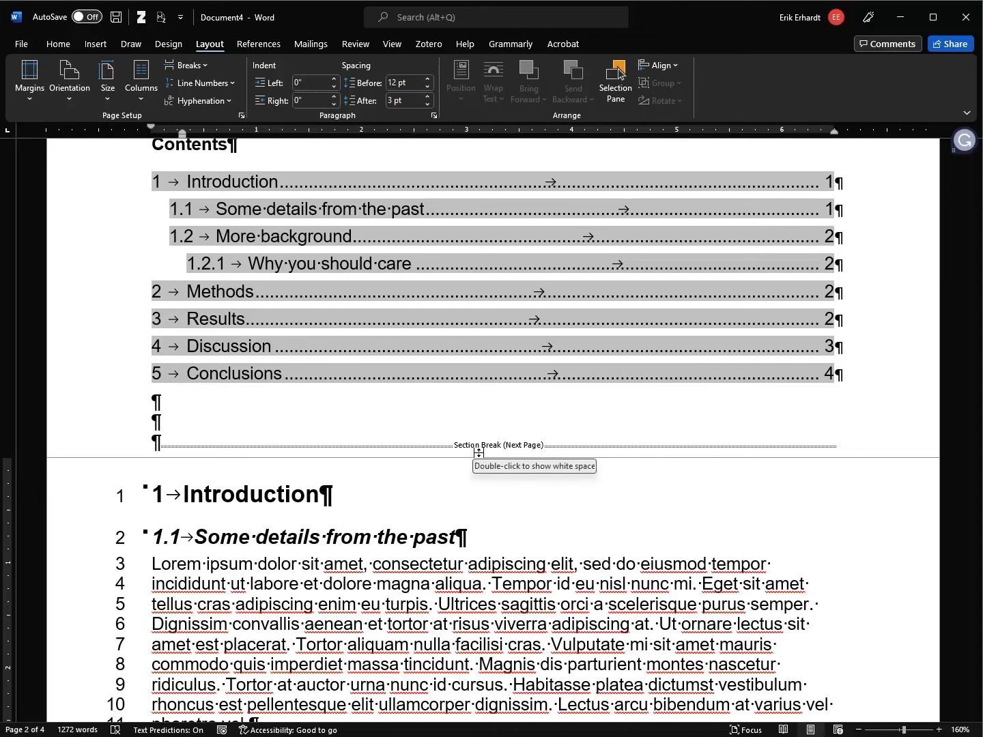
pyautogui.scroll(-6, 479, 453)
pyautogui.moveTo(978, 303); pyautogui.dragTo(980, 728)
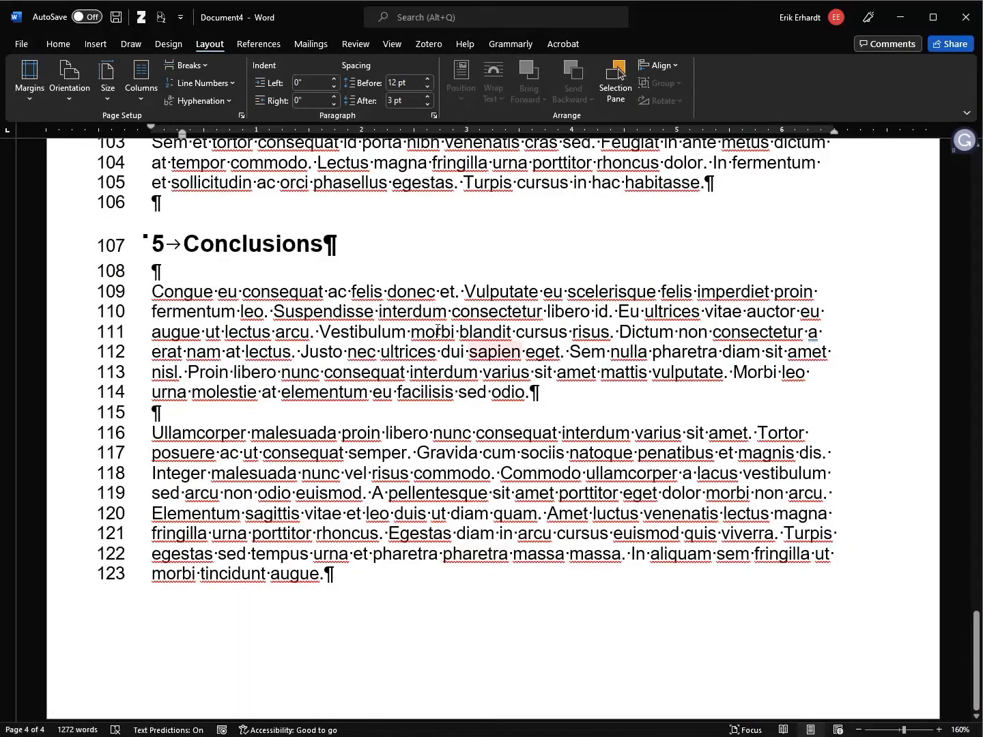
pyautogui.moveTo(977, 656); pyautogui.dragTo(977, 145)
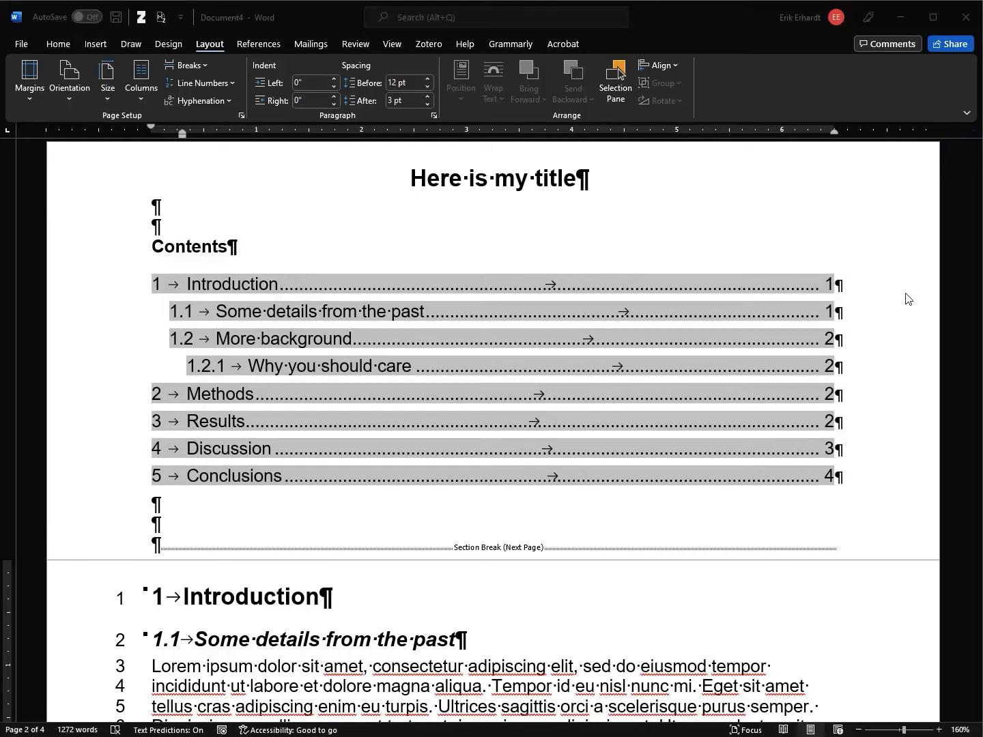
pyautogui.scroll(-5, 456, 405)
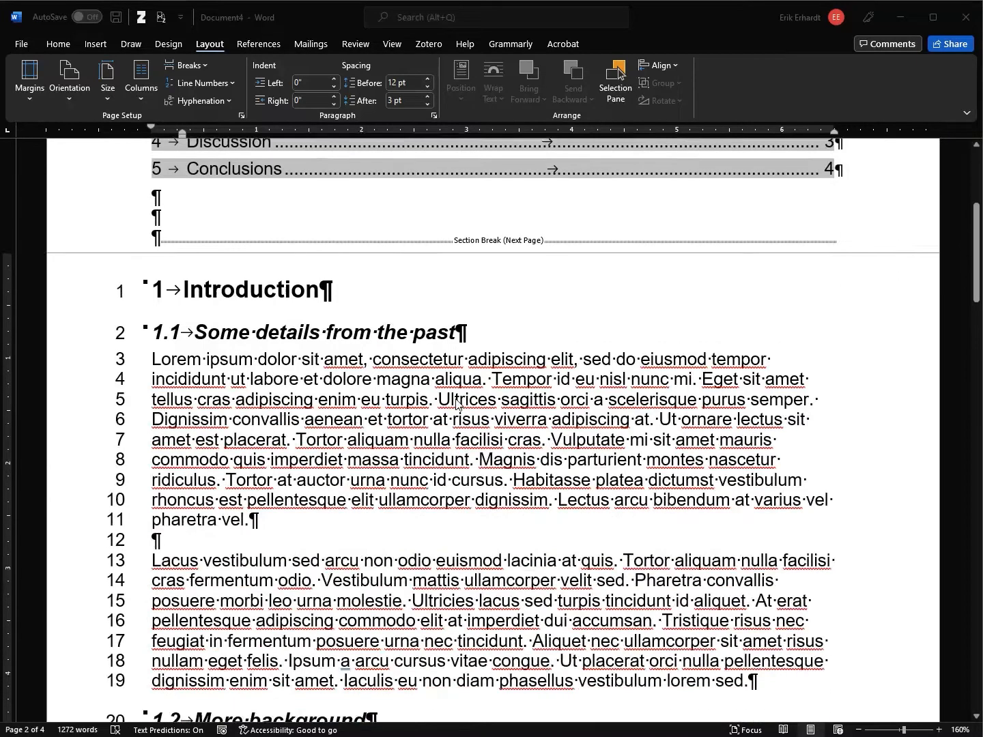
pyautogui.scroll(-4, 456, 406)
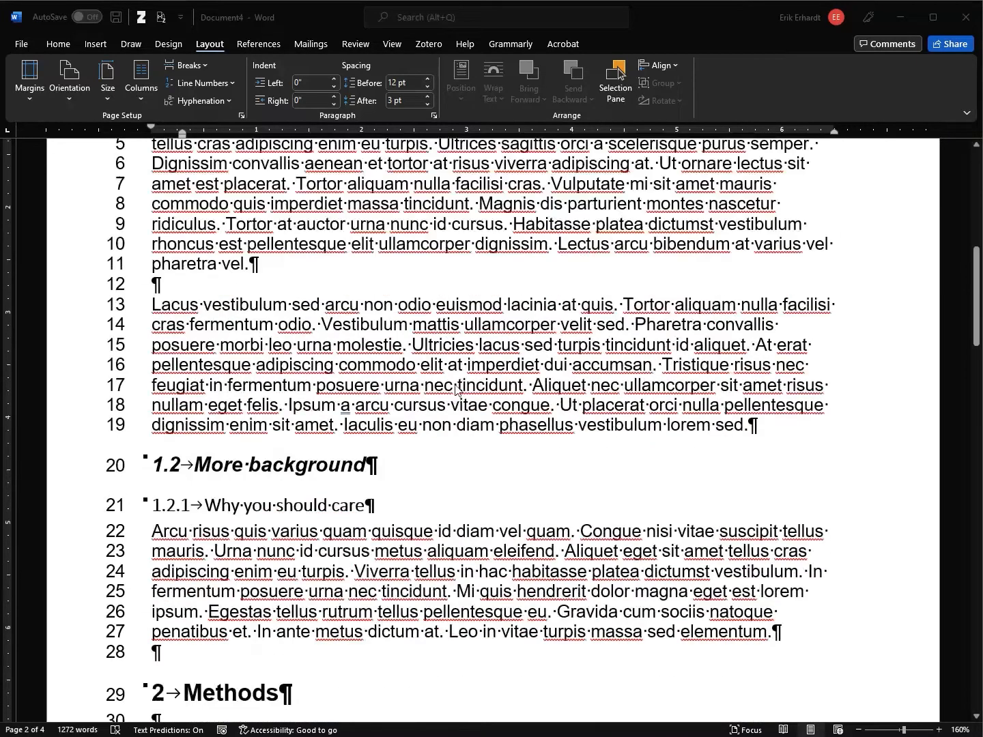
pyautogui.click(858, 730)
pyautogui.click(858, 730)
pyautogui.click(858, 730)
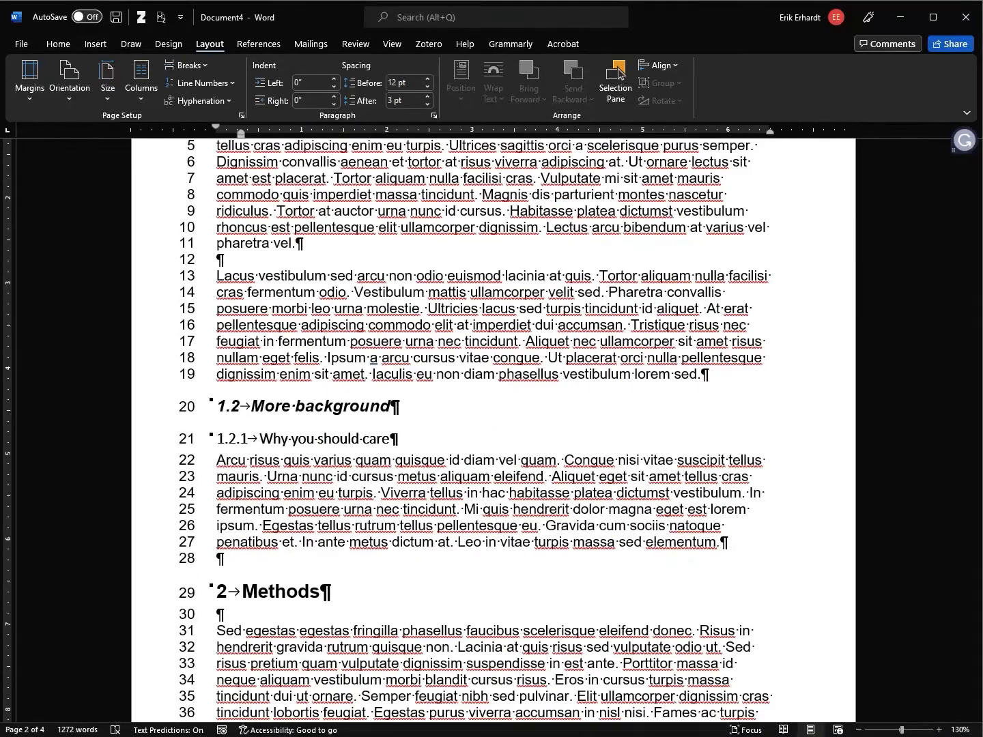
pyautogui.hotkey('alt', 'Tab')
# Copy the Wikipedia table's header and rows China through Mexico, then return to Word
pyautogui.click(244, 17)
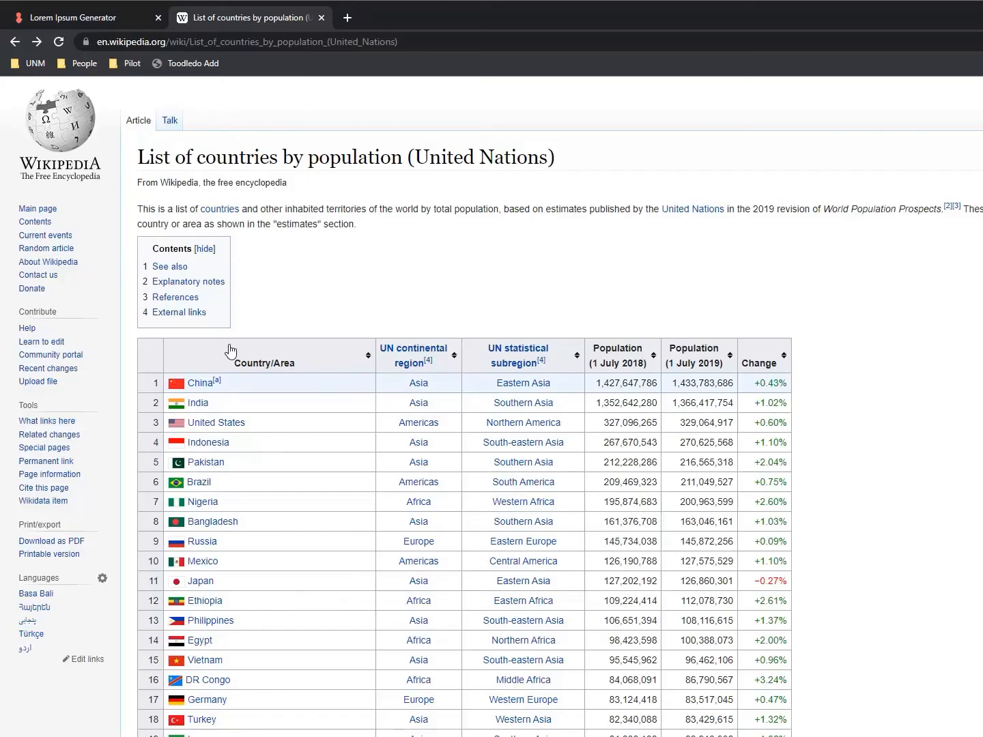
pyautogui.moveTo(141, 344); pyautogui.dragTo(792, 573)
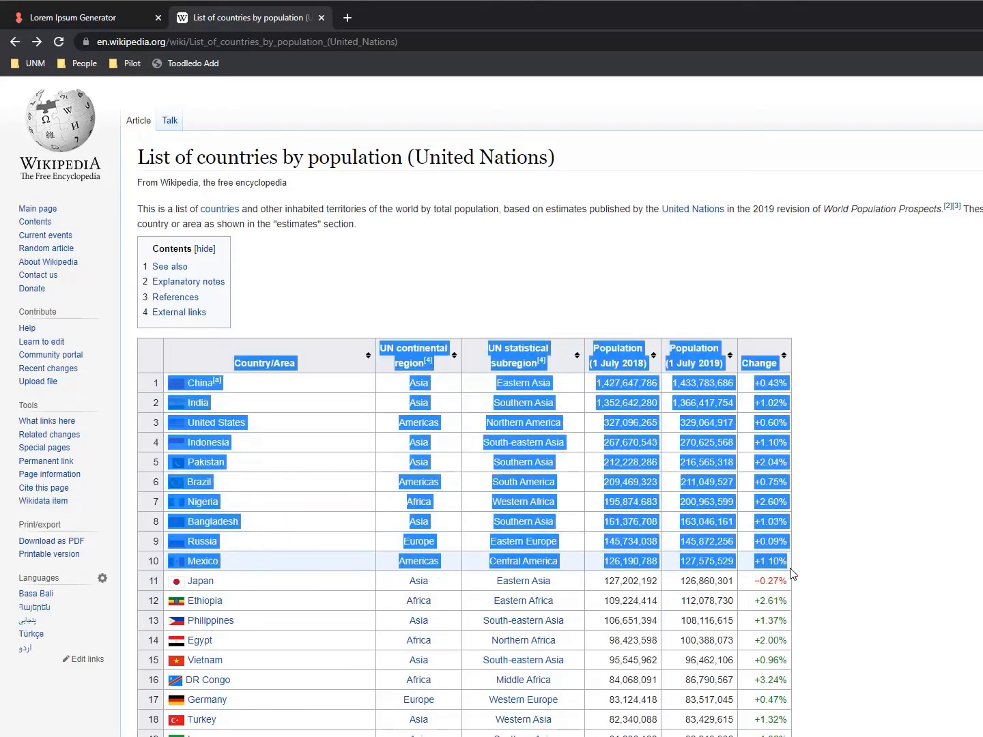
pyautogui.hotkey('alt', 'Tab')
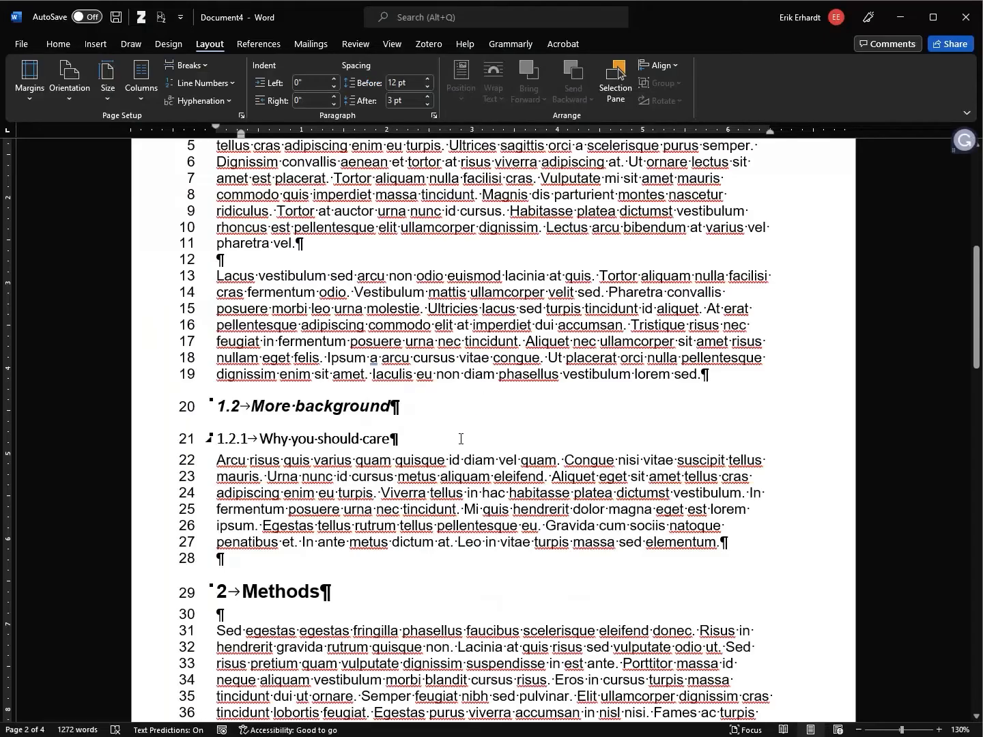
# Add blank lines just above the Methods heading
pyautogui.click(389, 584)
pyautogui.click(388, 567)
pyautogui.press('Return')
pyautogui.press('Return')
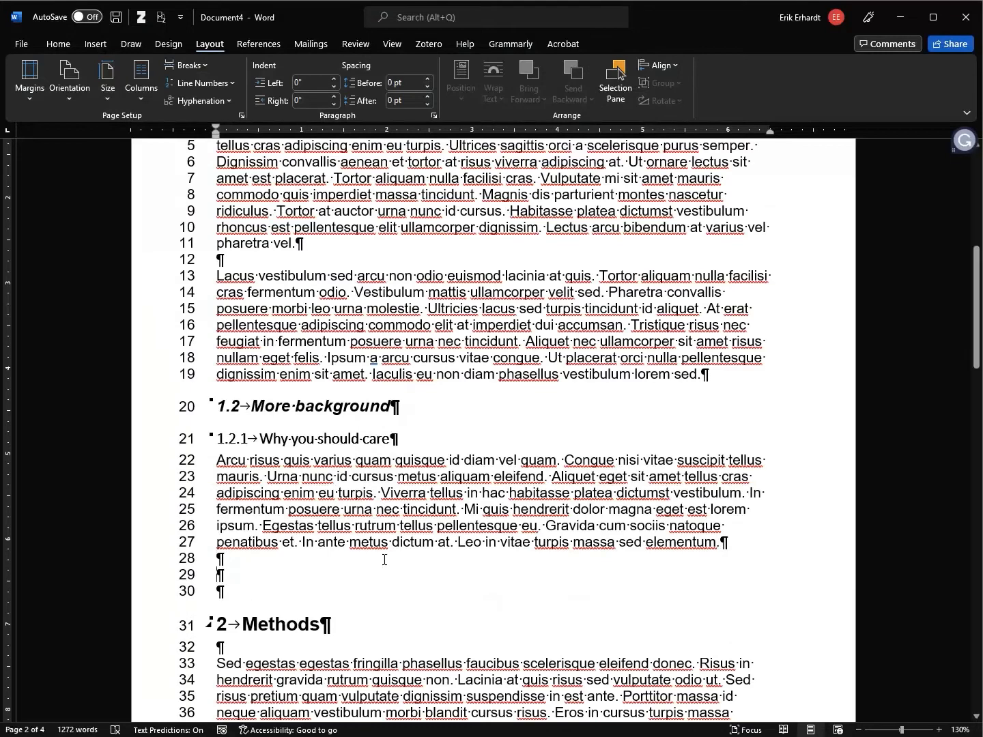
# Paste the copied population table there using Merge Formatting
pyautogui.click(64, 47)
pyautogui.click(63, 103)
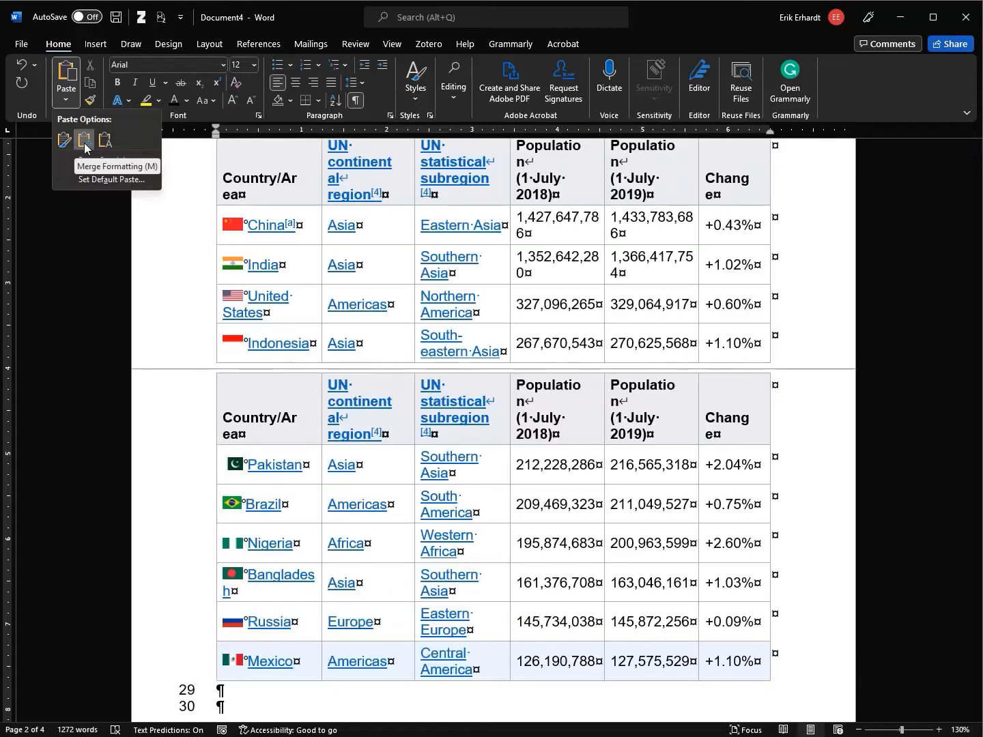
pyautogui.click(85, 147)
pyautogui.scroll(1, 488, 458)
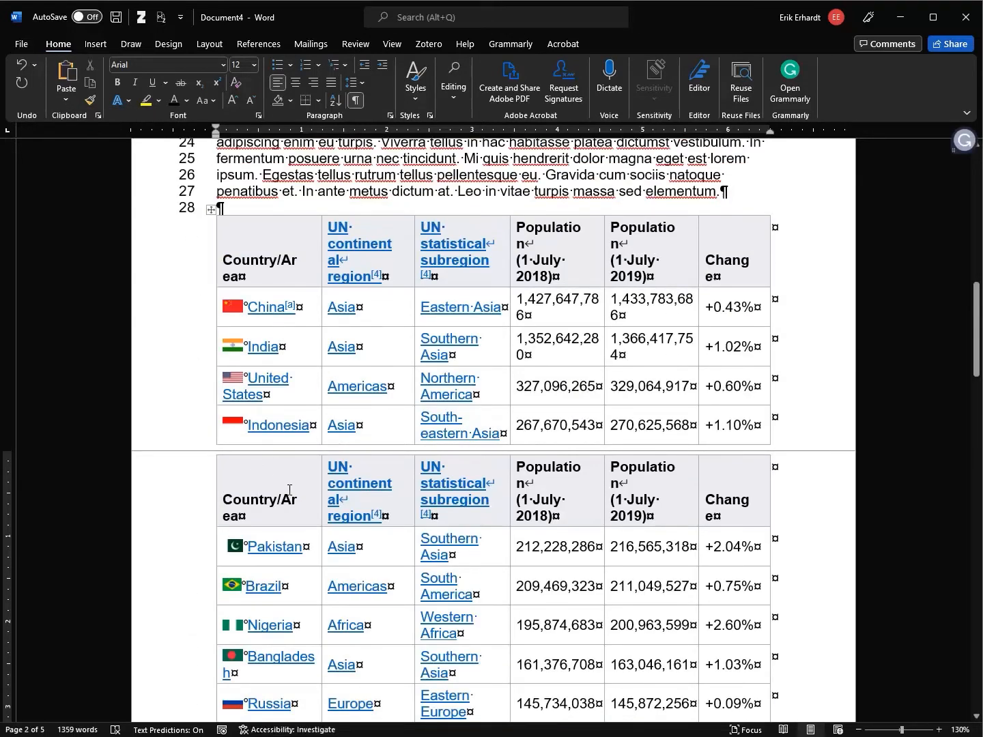
pyautogui.doubleClick(176, 452)
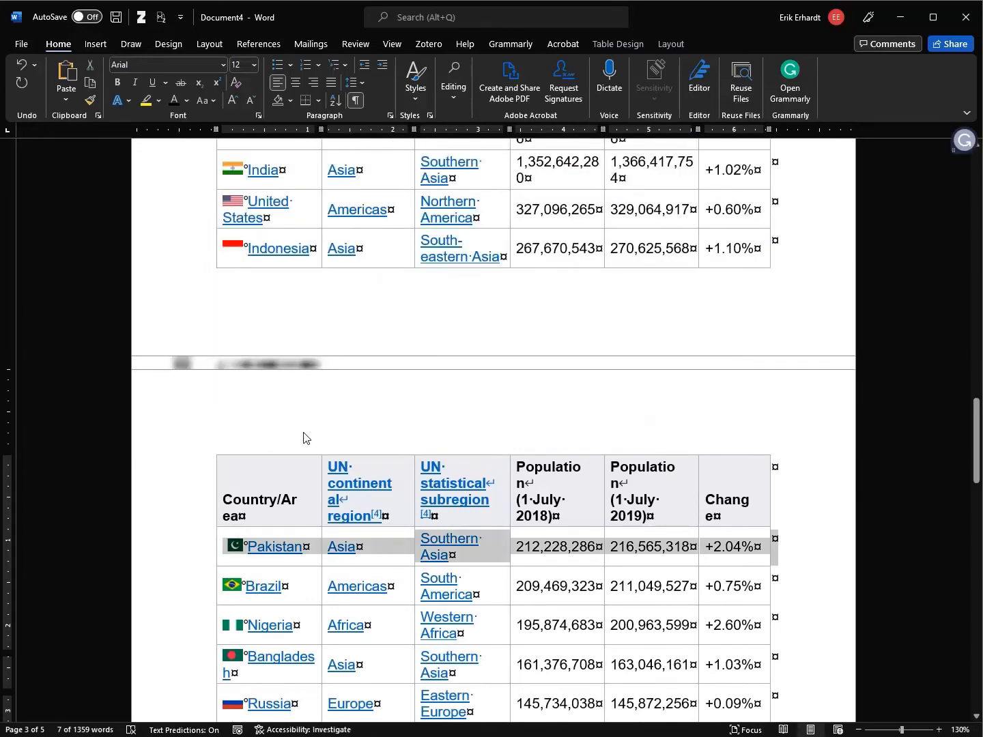
# Insert page breaks before the population table and before the Methods heading
pyautogui.doubleClick(284, 363)
pyautogui.scroll(6, 284, 363)
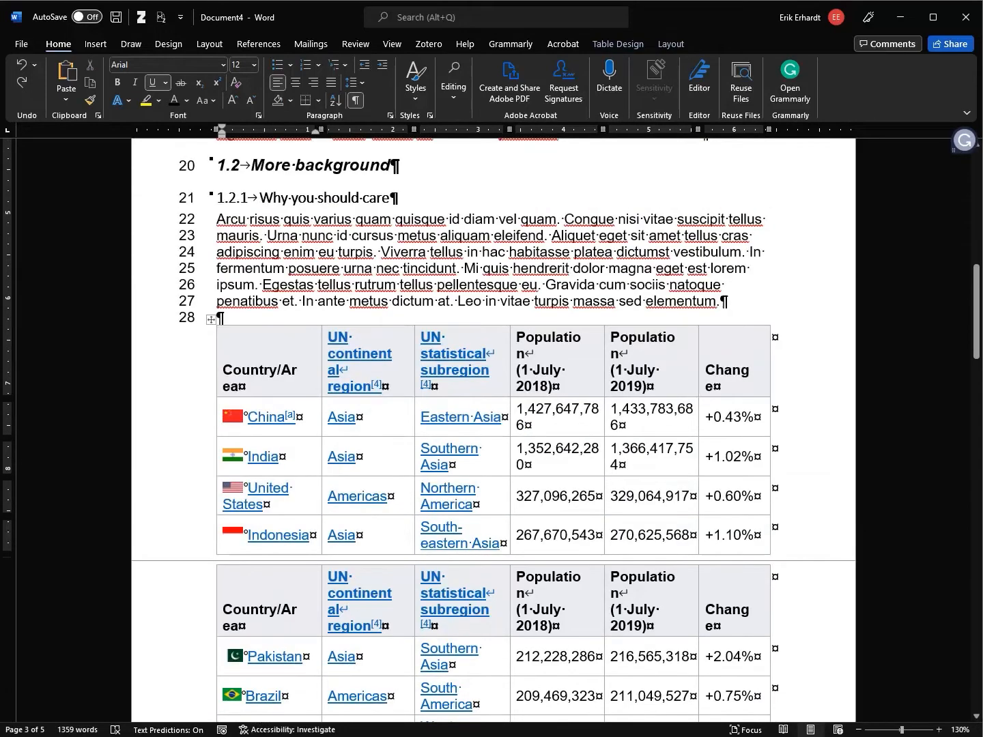
pyautogui.press('Return')
pyautogui.hotkey('ctrl', 'Return')
pyautogui.scroll(-5, 376, 324)
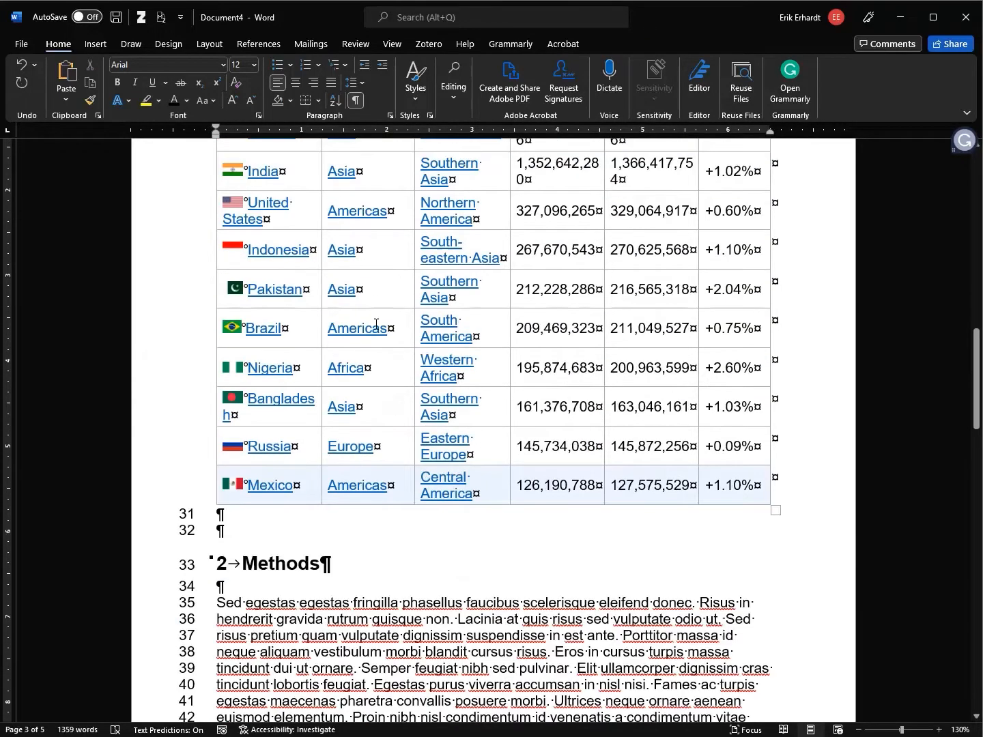
pyautogui.click(264, 531)
pyautogui.hotkey('ctrl', 'Return')
pyautogui.scroll(3, 509, 505)
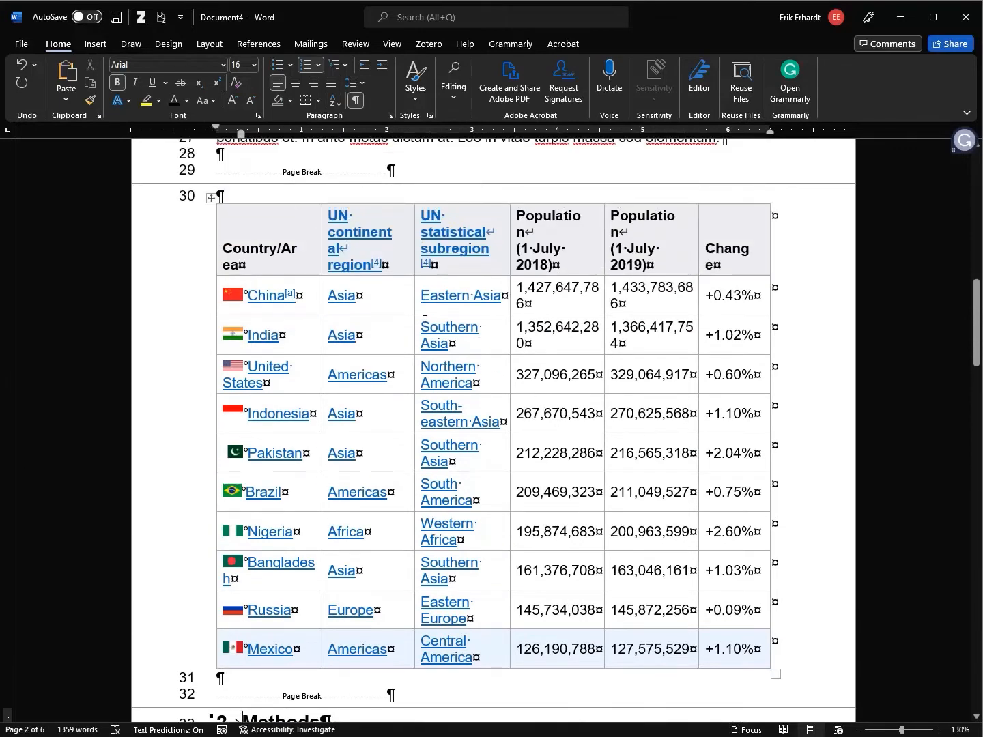
pyautogui.click(280, 247)
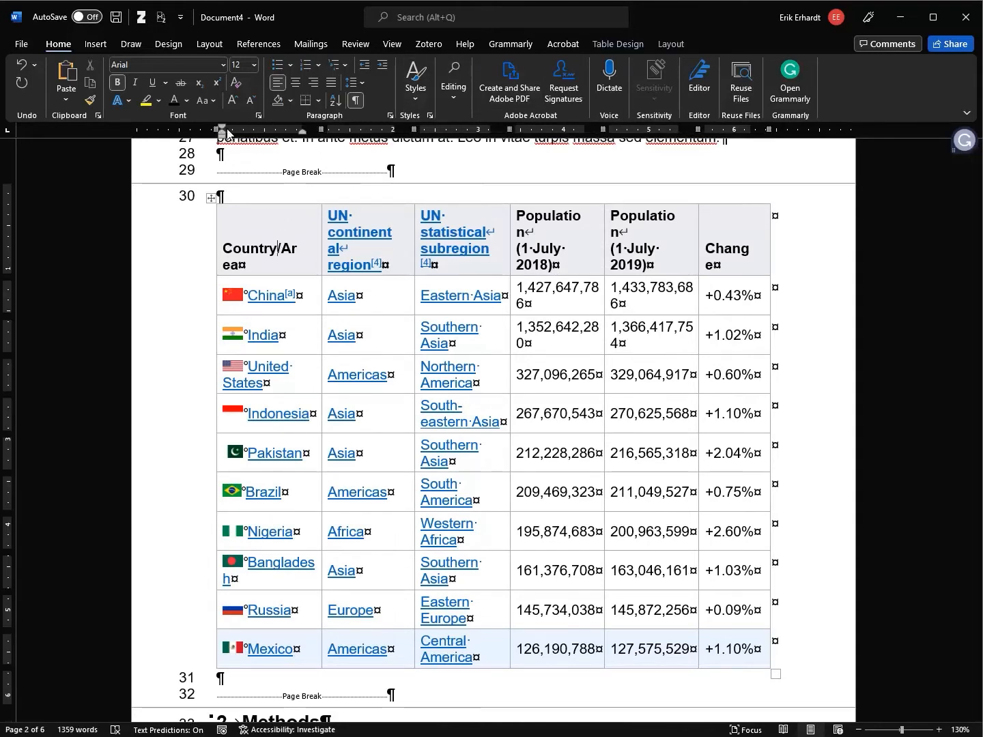
pyautogui.click(404, 47)
# Show the ruler and widen the Country/Area column using its ruler marker
pyautogui.click(366, 65)
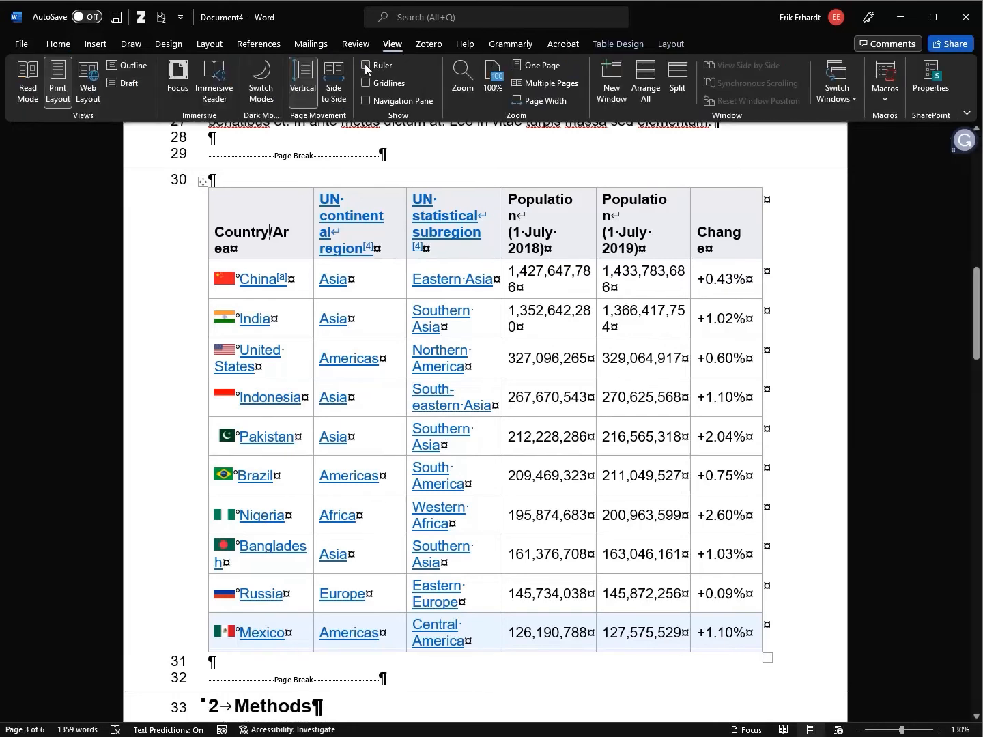
pyautogui.click(366, 65)
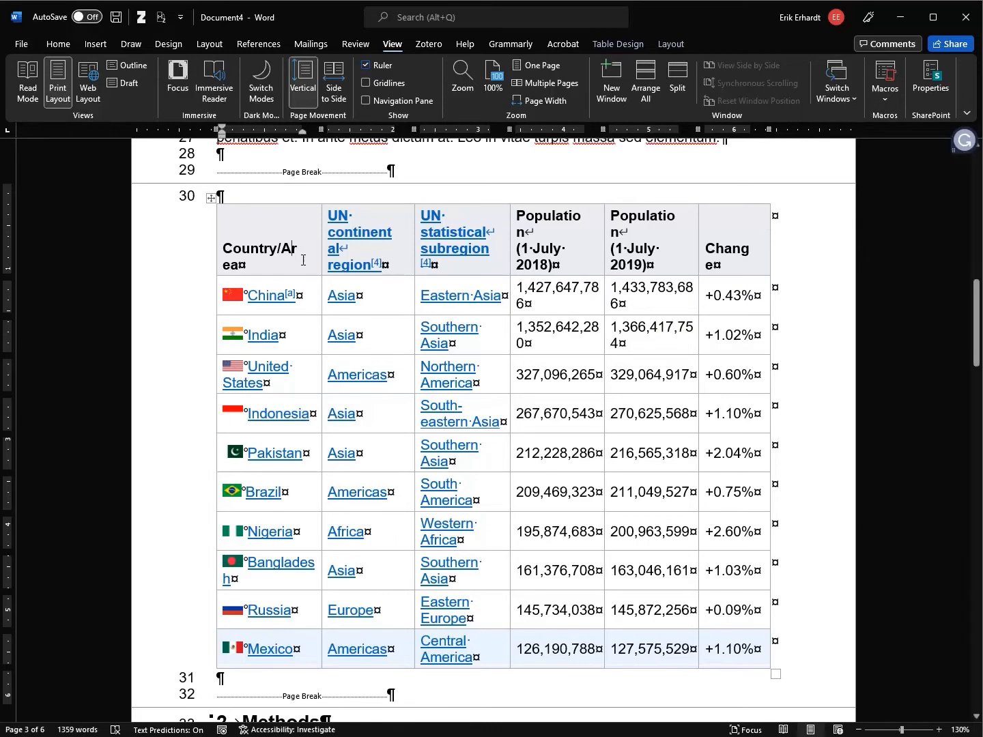
pyautogui.moveTo(323, 129); pyautogui.dragTo(362, 132)
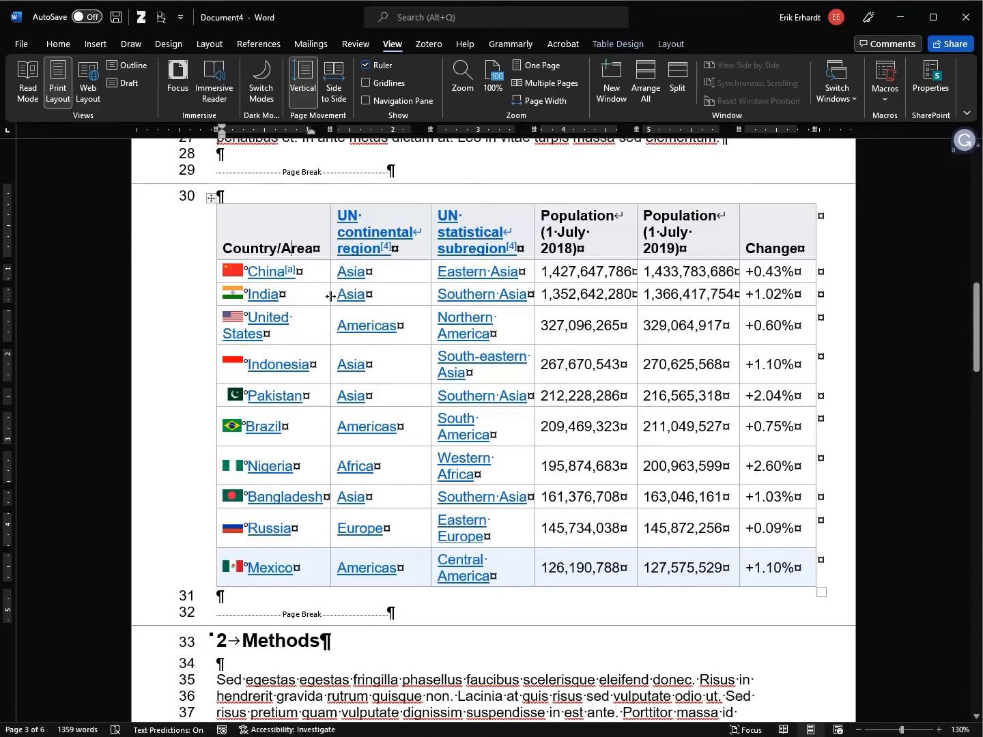
pyautogui.moveTo(332, 296); pyautogui.dragTo(329, 294)
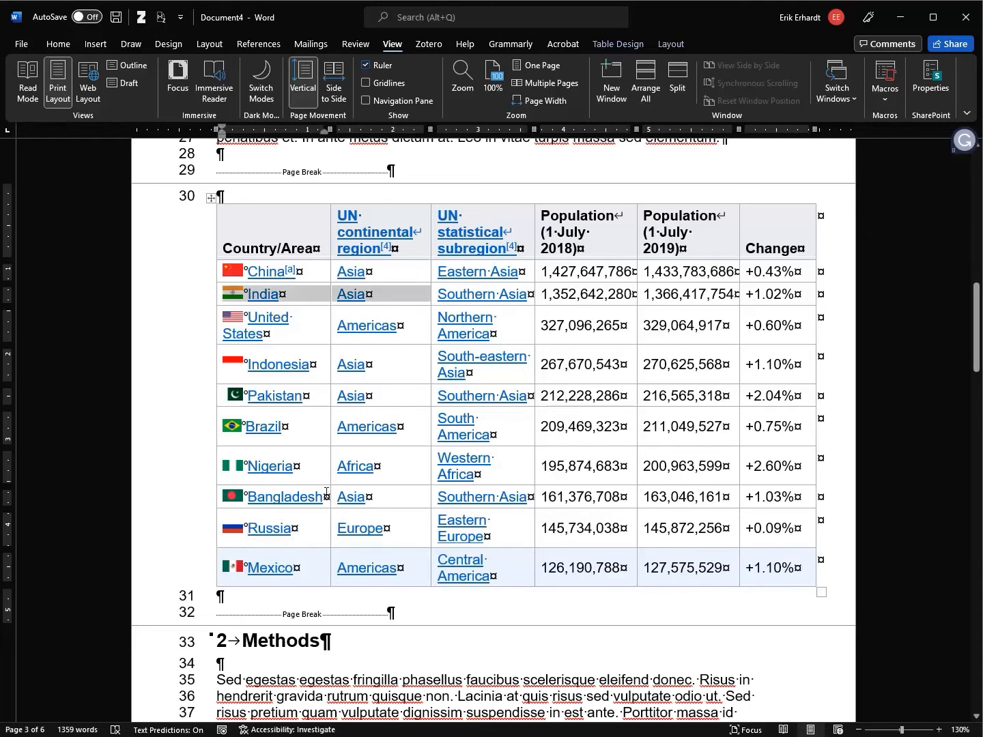
pyautogui.click(325, 335)
pyautogui.moveTo(330, 129); pyautogui.dragTo(356, 130)
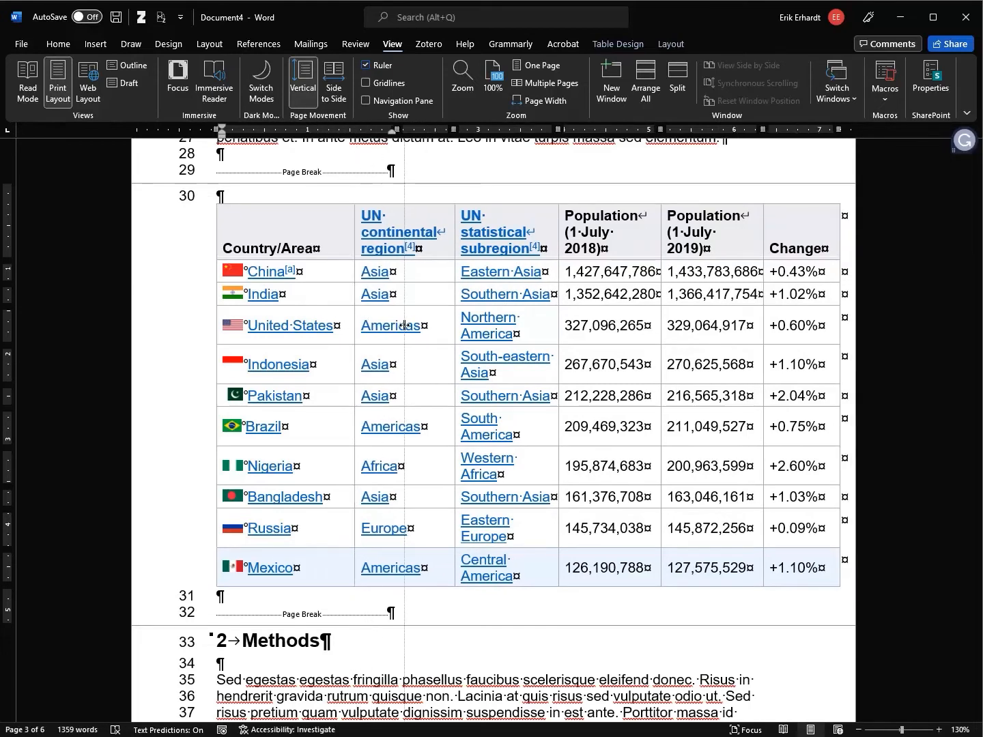
pyautogui.moveTo(353, 326); pyautogui.dragTo(385, 328)
# Widen the first column so United States fits, and narrow the second column slightly
pyautogui.click(329, 328)
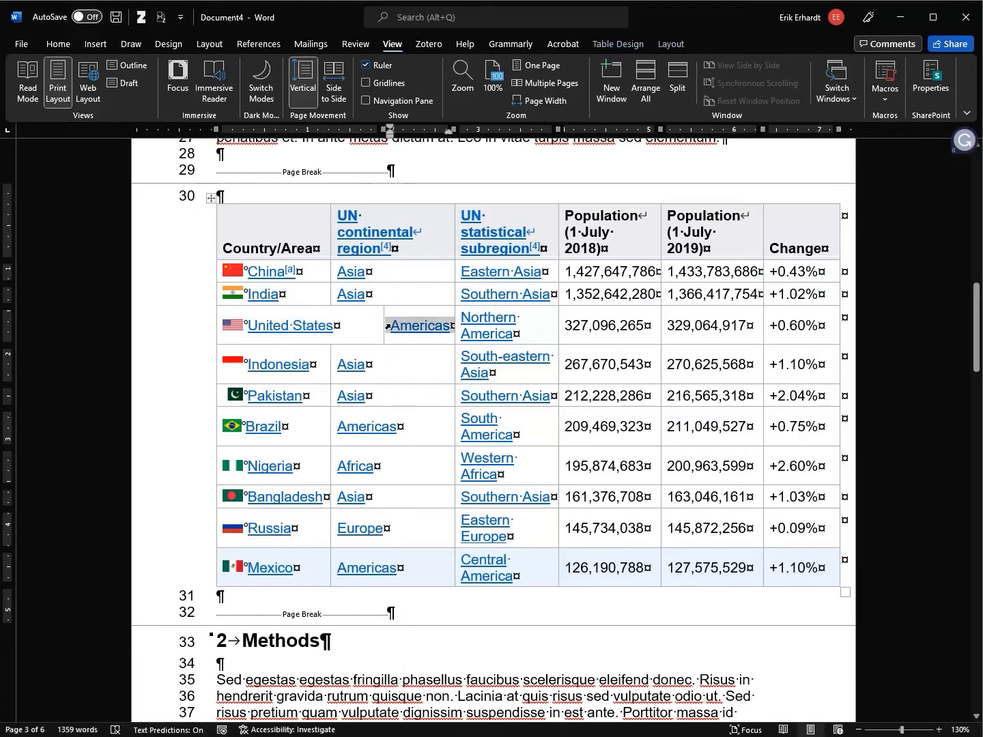
pyautogui.hotkey('ctrl', 'z')
pyautogui.click(326, 321)
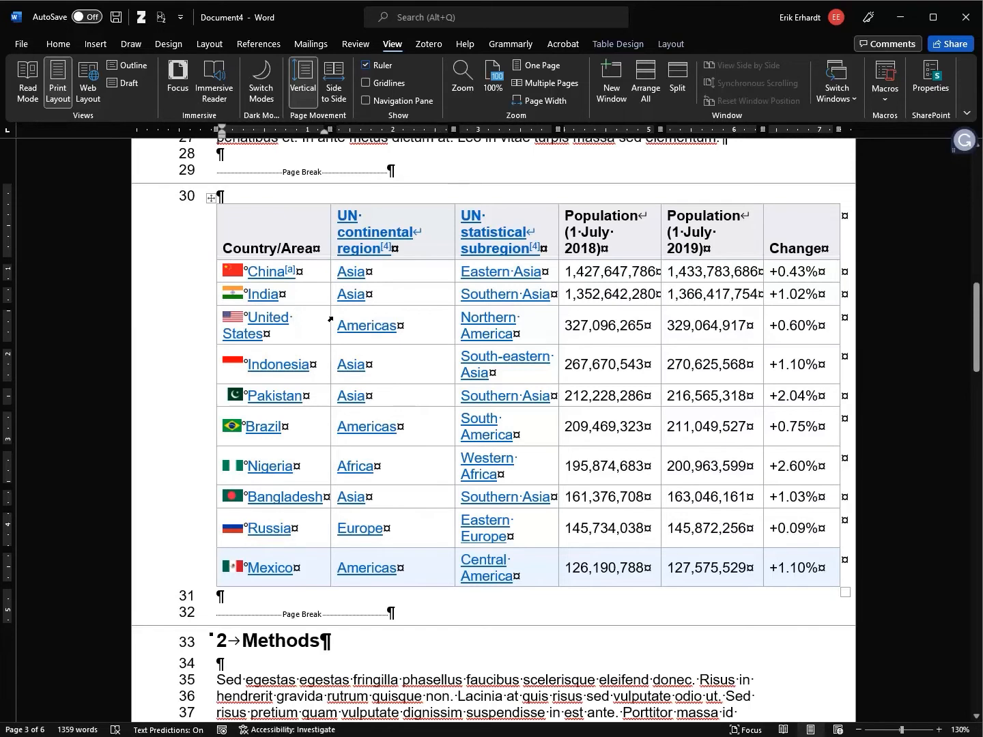
pyautogui.moveTo(332, 317); pyautogui.dragTo(370, 314)
pyautogui.moveTo(353, 130)
pyautogui.mouseDown()
pyautogui.moveTo(607, 130)
pyautogui.moveTo(353, 129)
pyautogui.mouseUp()
pyautogui.moveTo(453, 130); pyautogui.dragTo(449, 130)
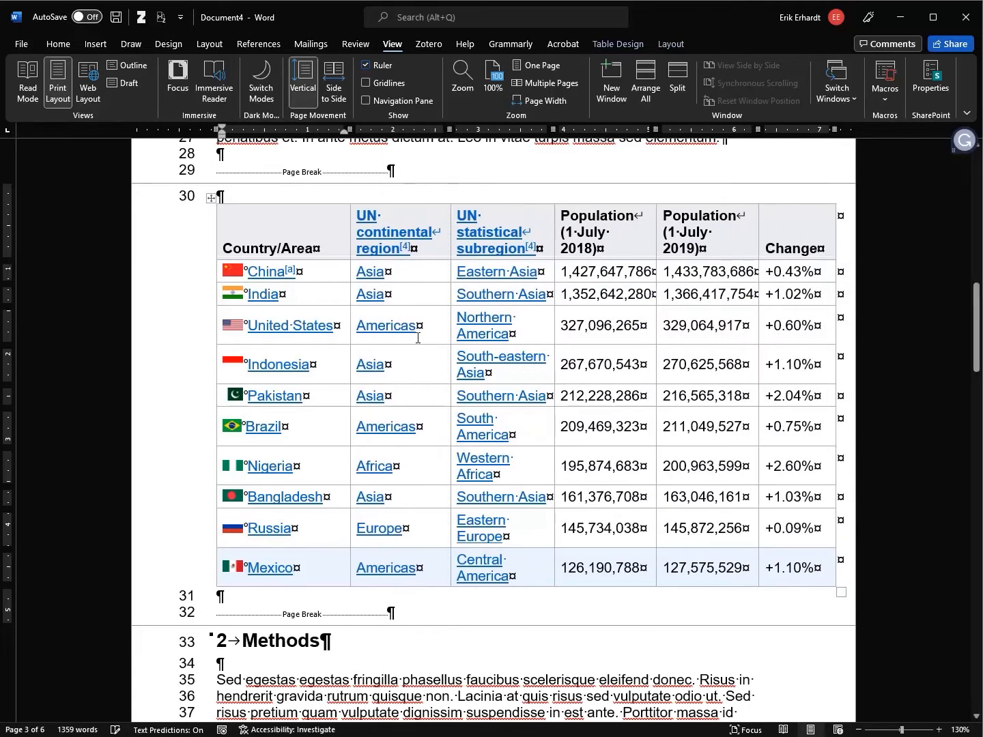
pyautogui.click(211, 197)
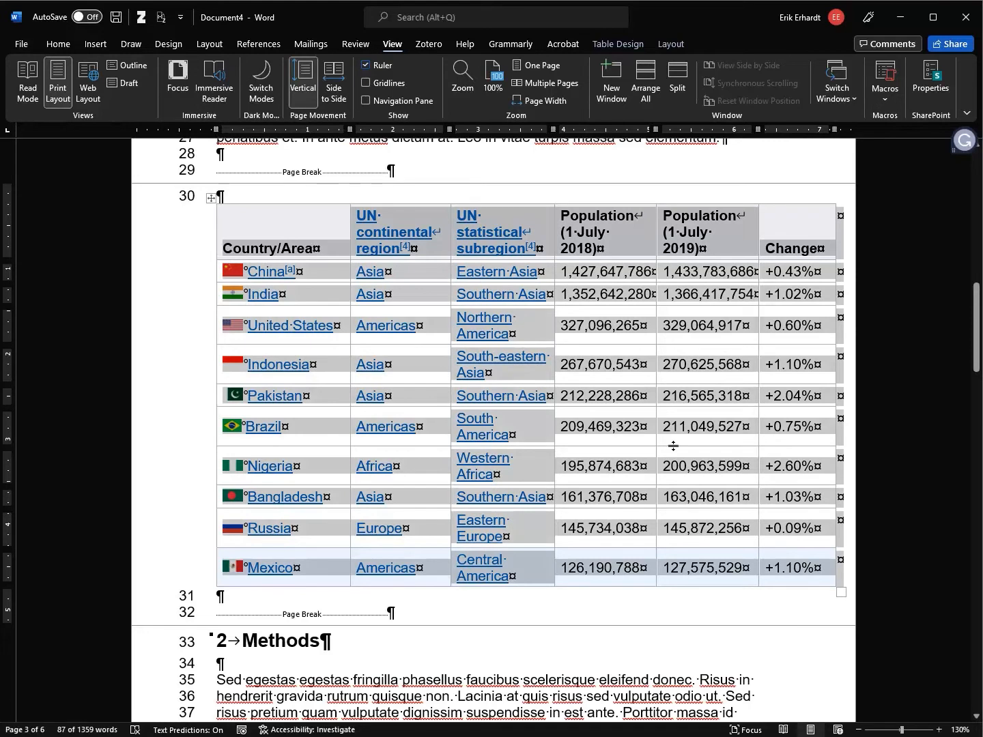
# Format the table text as black Arial 10 instead of blue link text
pyautogui.rightClick(208, 200)
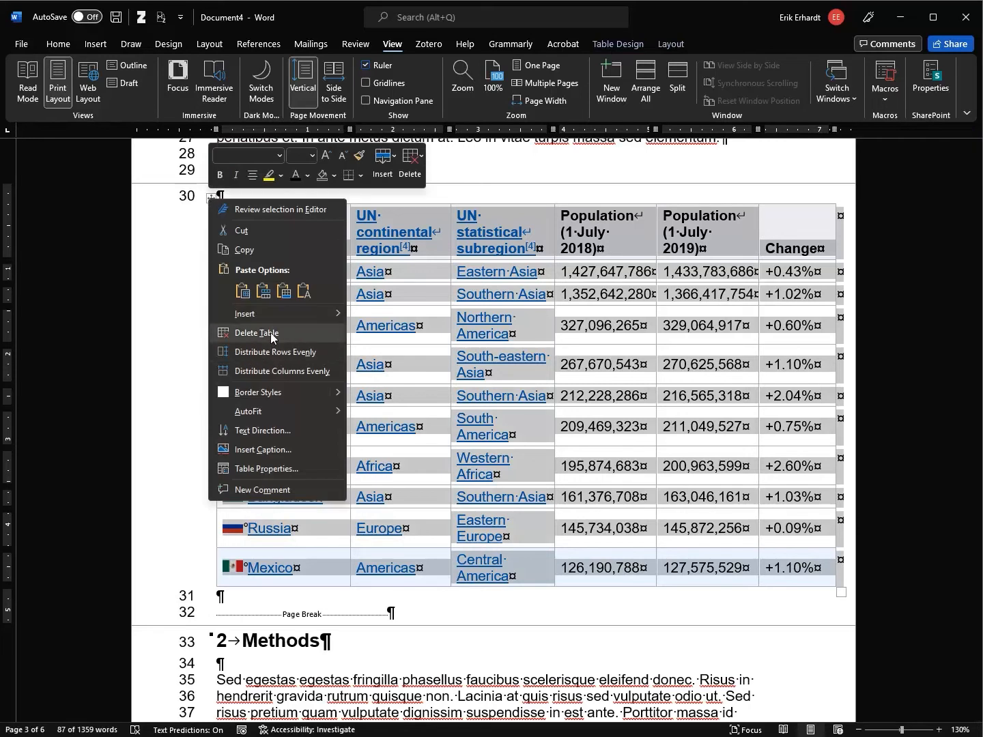
pyautogui.click(457, 215)
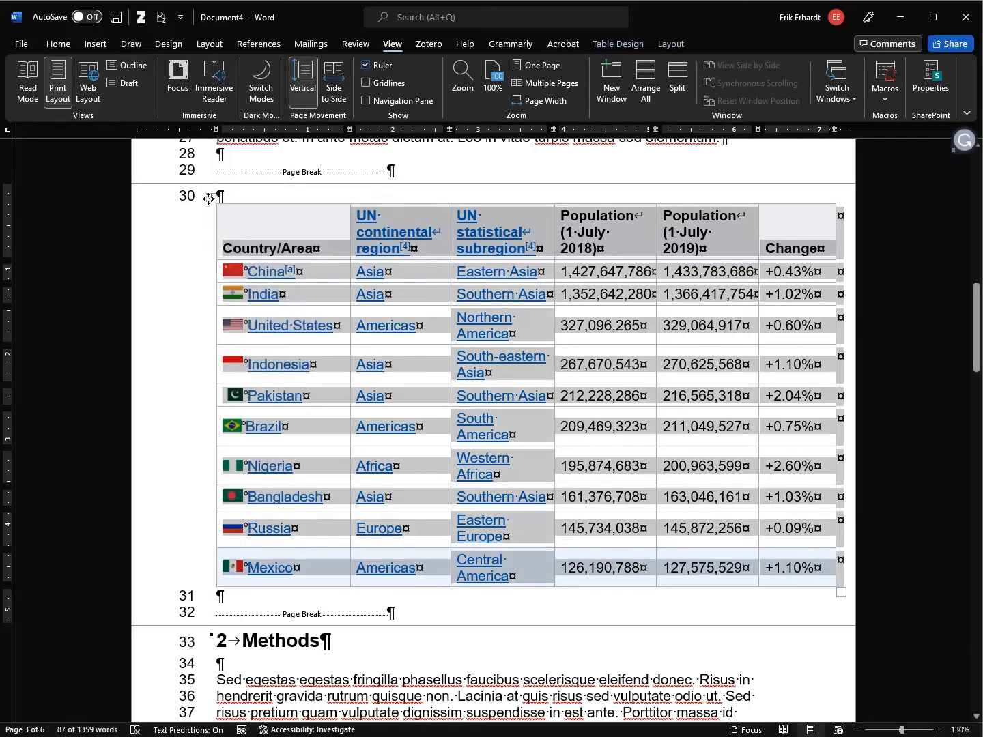
pyautogui.press('Delete')
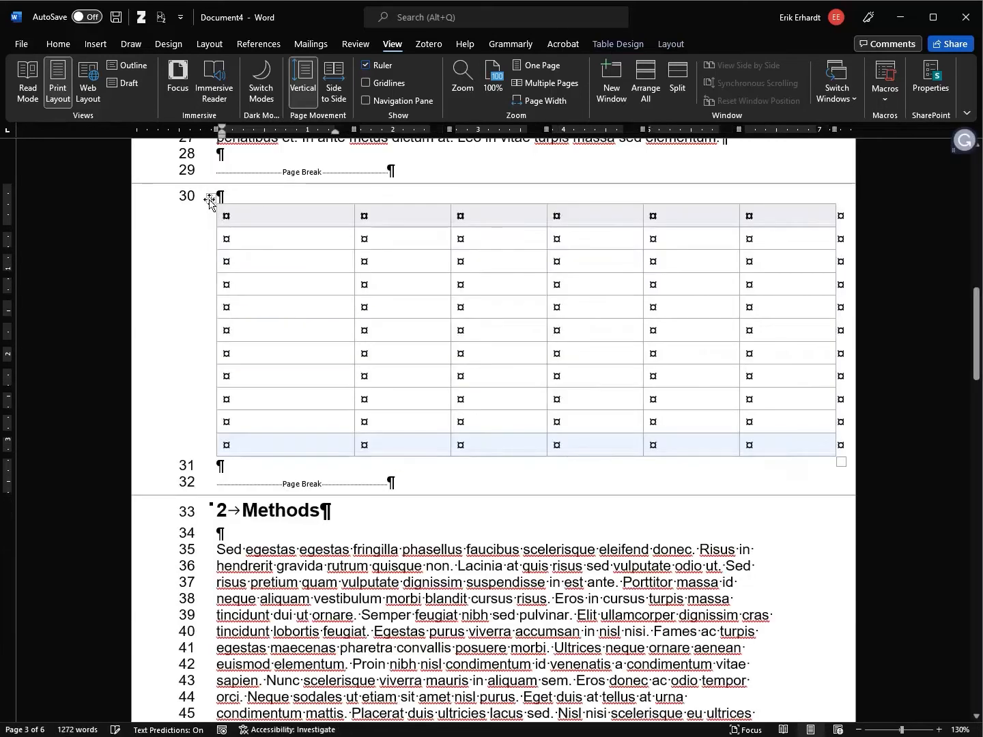
pyautogui.hotkey('ctrl', 'z')
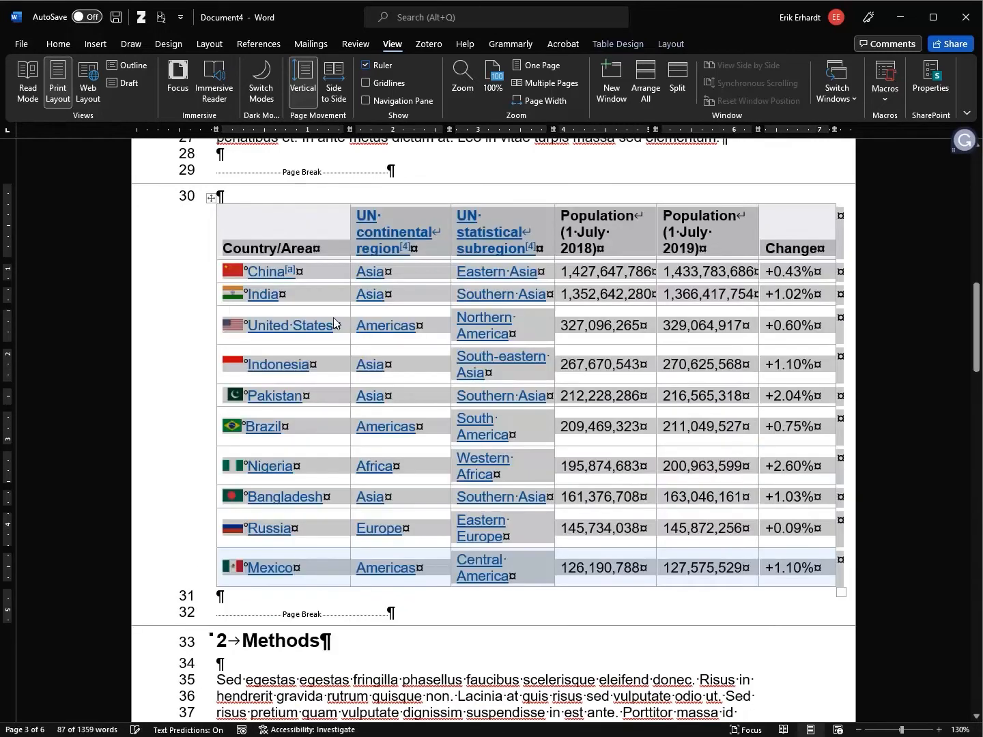
pyautogui.click(66, 45)
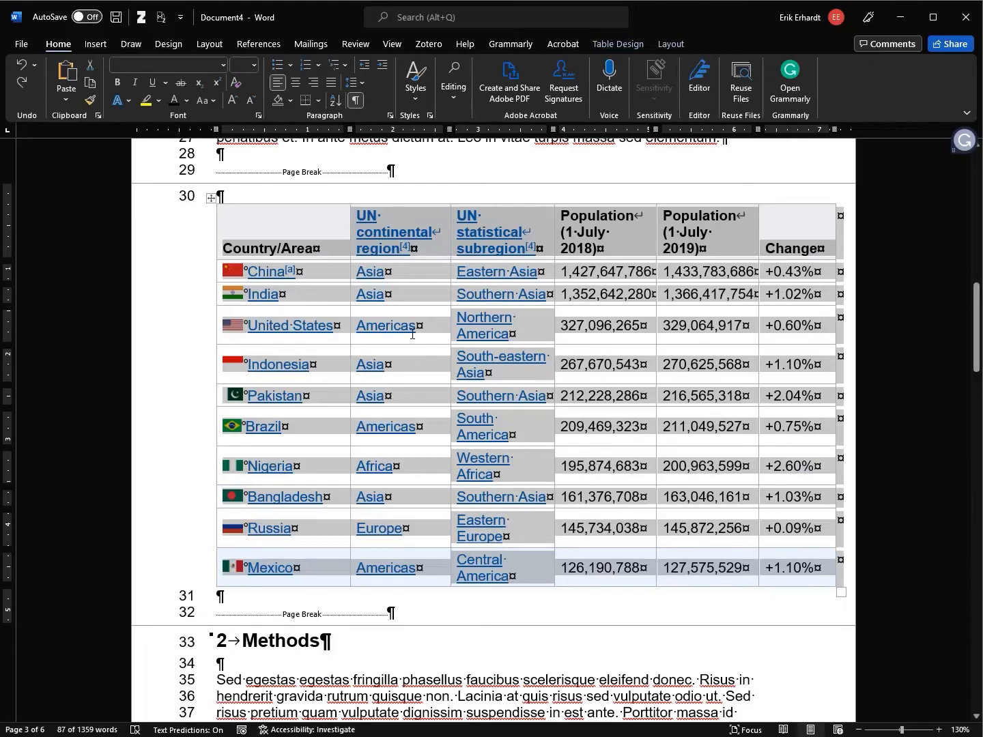
pyautogui.click(254, 65)
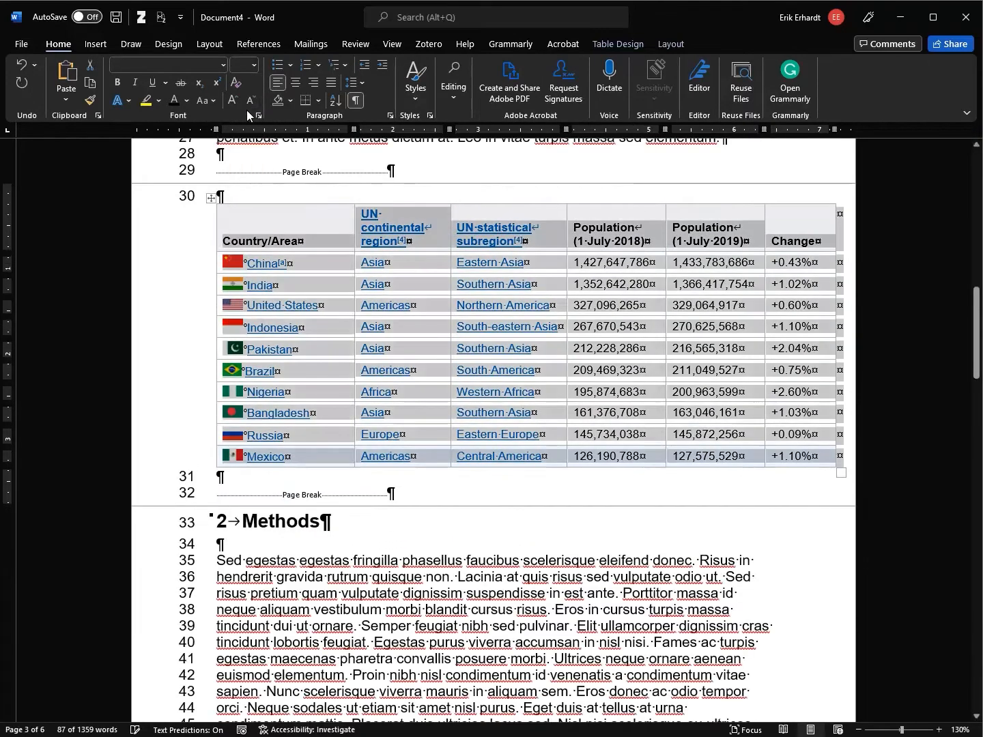
pyautogui.click(247, 109)
pyautogui.click(224, 65)
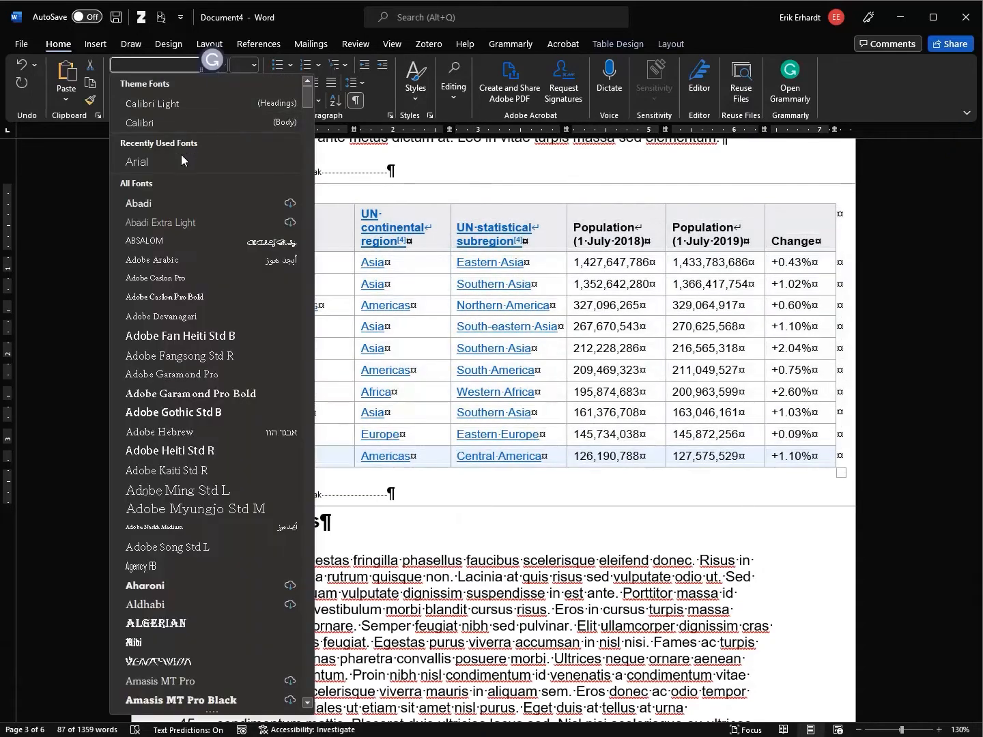
pyautogui.click(184, 161)
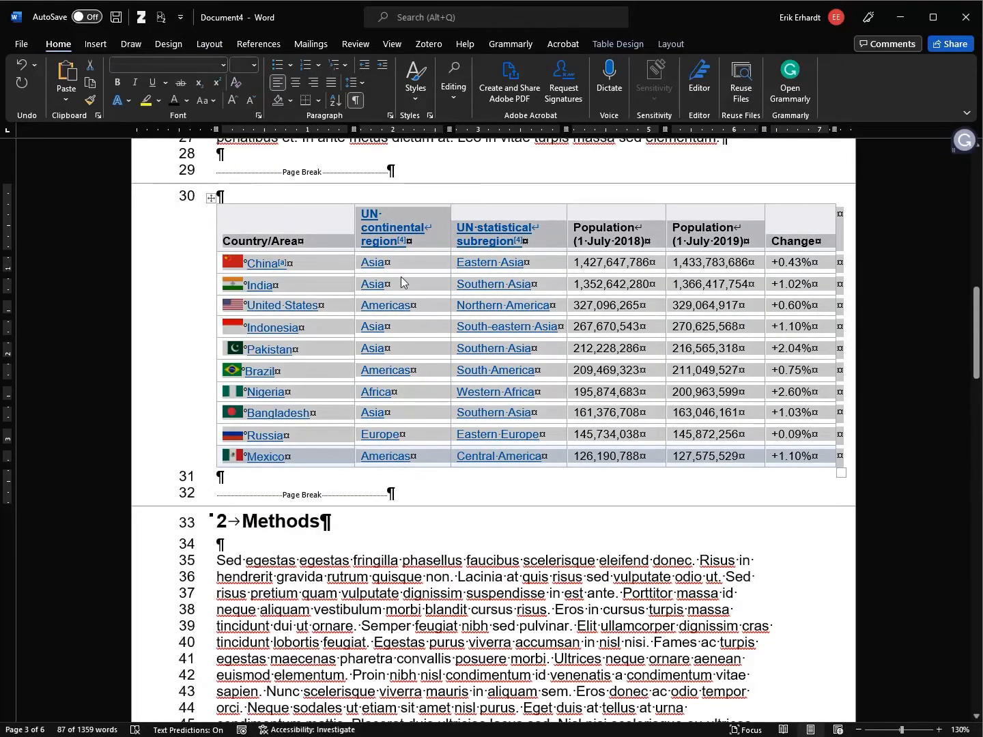
pyautogui.click(188, 100)
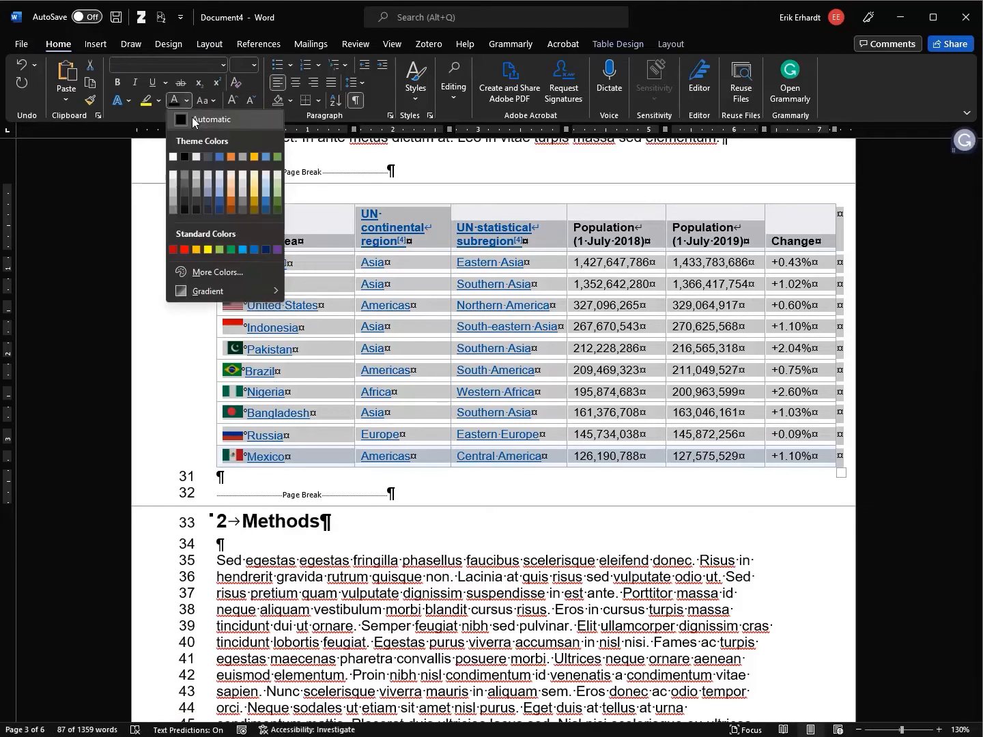
pyautogui.click(194, 121)
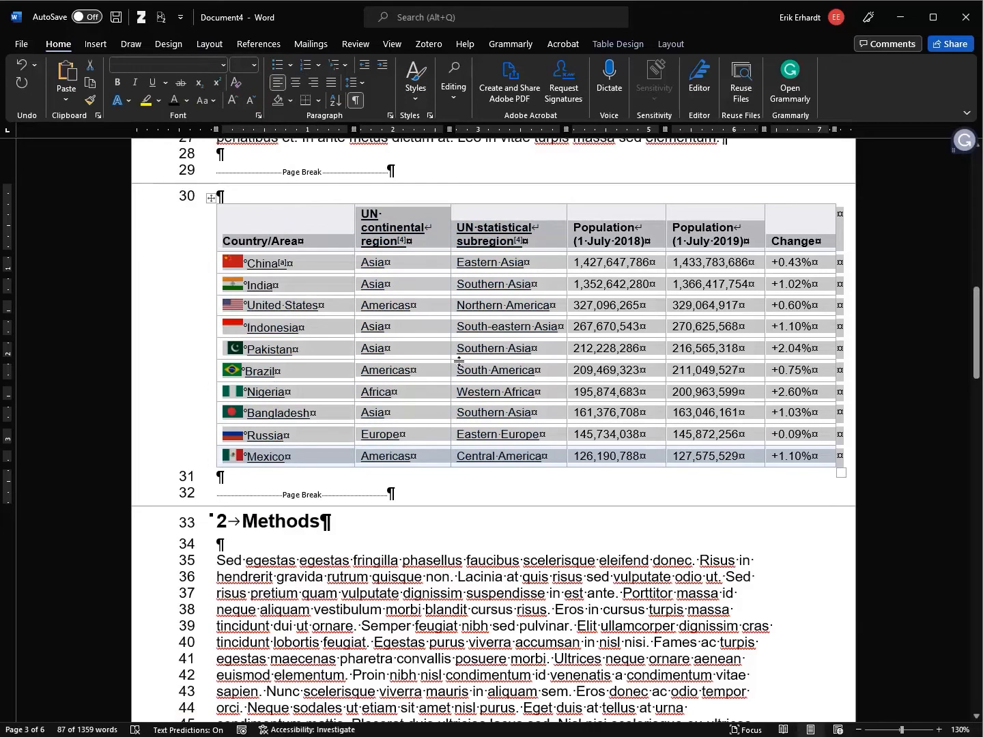
pyautogui.click(322, 240)
# Narrow the Country/Area, continental region and 2019 population columns slightly
pyautogui.moveTo(354, 129); pyautogui.dragTo(332, 127)
pyautogui.moveTo(430, 129); pyautogui.dragTo(419, 129)
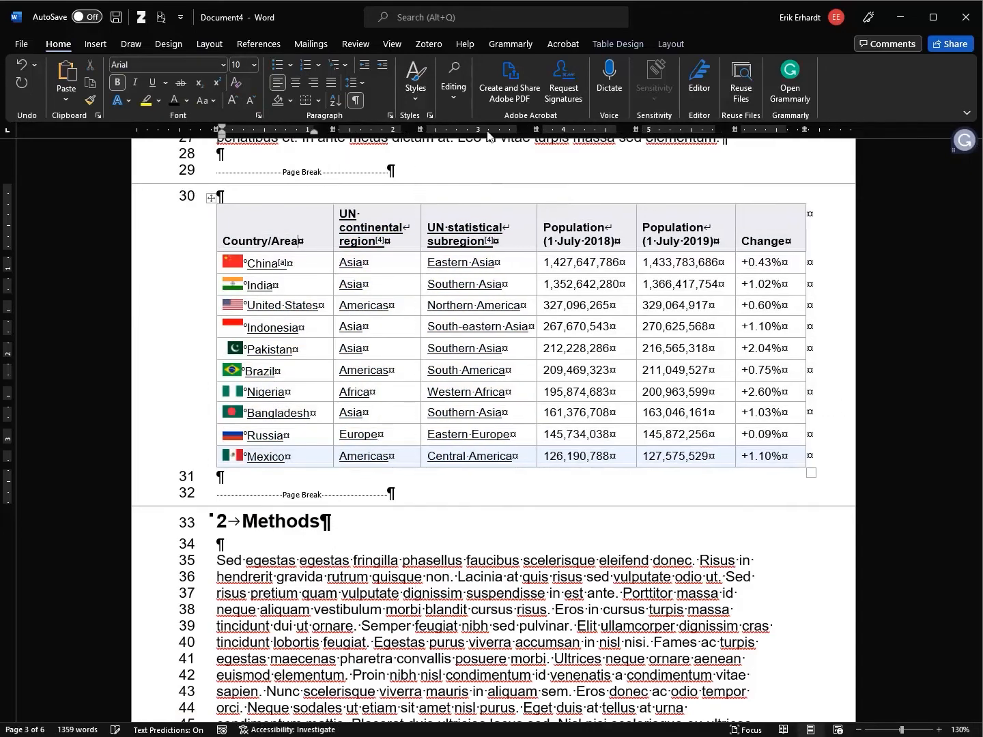
pyautogui.moveTo(534, 129); pyautogui.dragTo(535, 129)
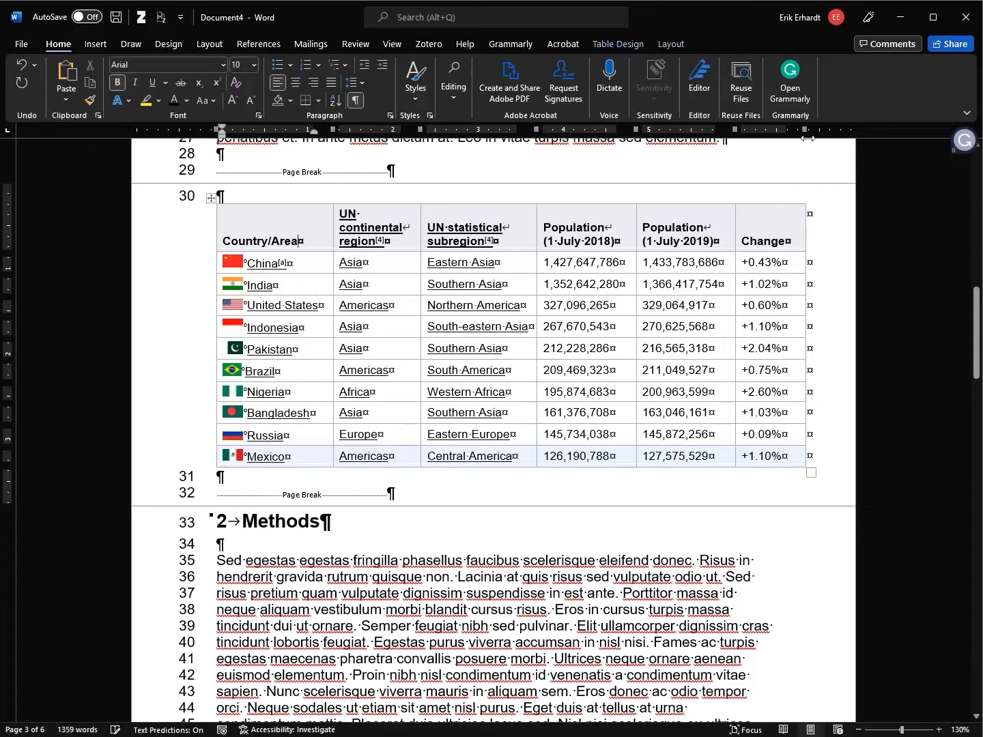
pyautogui.moveTo(636, 129)
pyautogui.mouseDown()
pyautogui.moveTo(626, 129)
pyautogui.moveTo(637, 128)
pyautogui.mouseUp()
pyautogui.moveTo(735, 129); pyautogui.dragTo(728, 129)
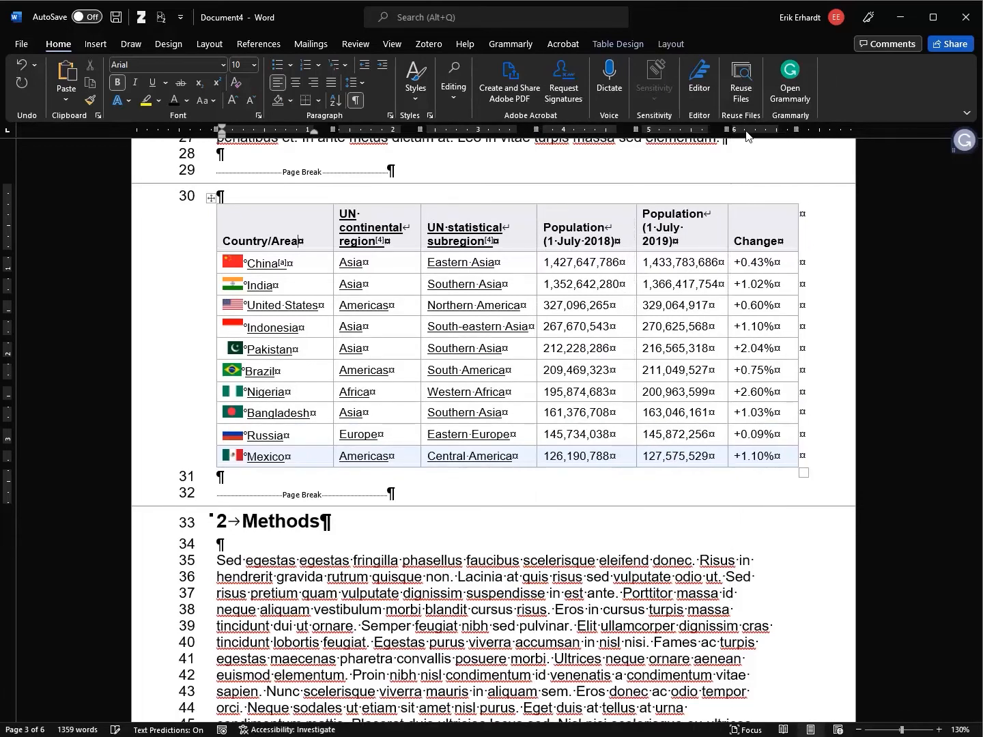
pyautogui.moveTo(796, 129)
pyautogui.mouseDown()
pyautogui.moveTo(786, 129)
pyautogui.moveTo(798, 131)
pyautogui.mouseUp()
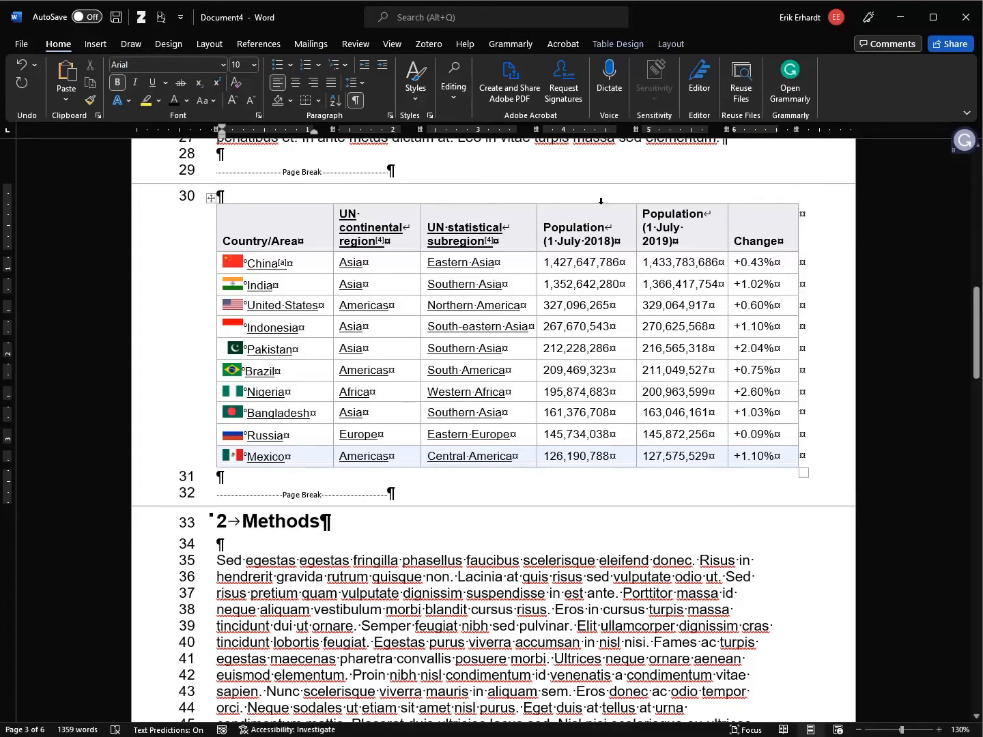
# Right-align the Population and Change columns and justify the first three columns
pyautogui.moveTo(601, 201); pyautogui.dragTo(759, 198)
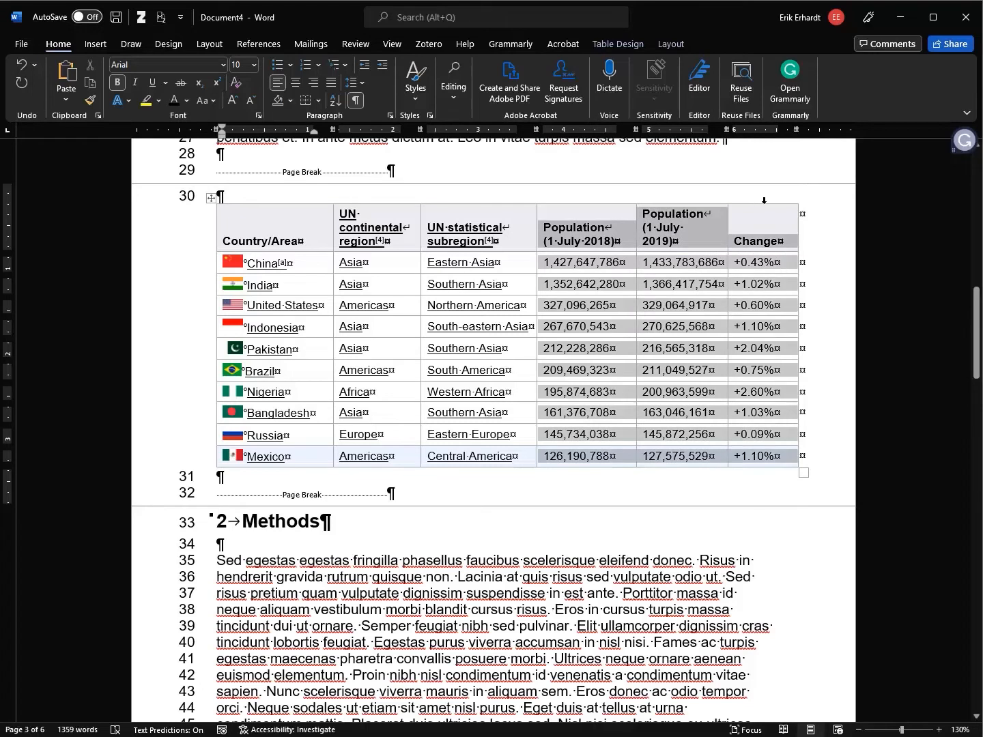
pyautogui.click(313, 82)
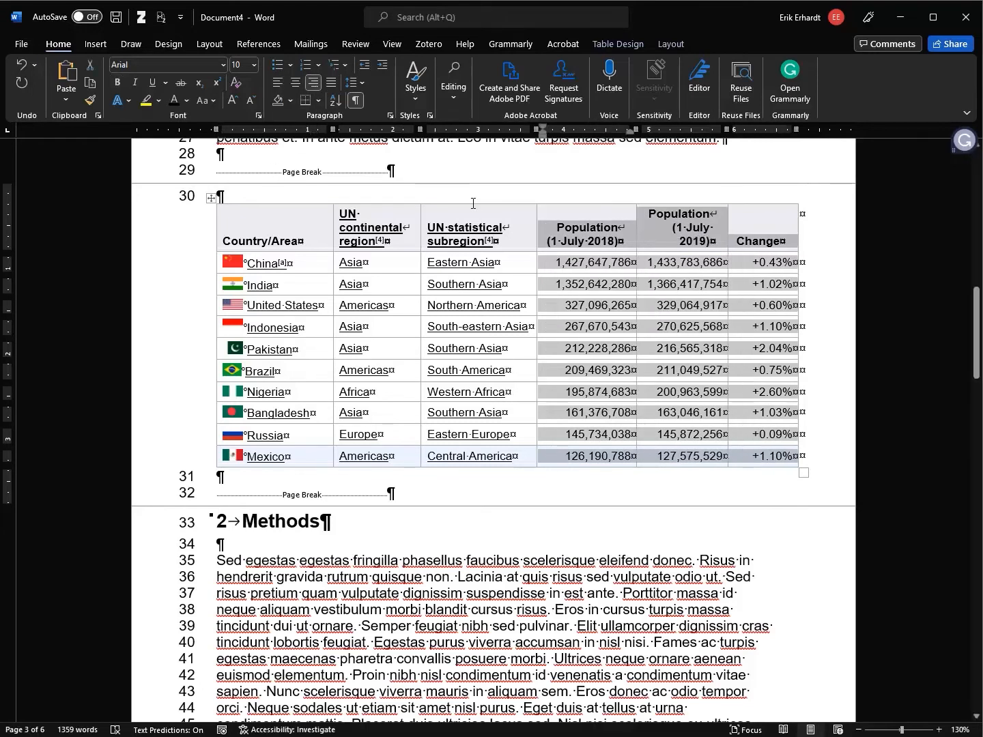
pyautogui.moveTo(463, 201); pyautogui.dragTo(274, 201)
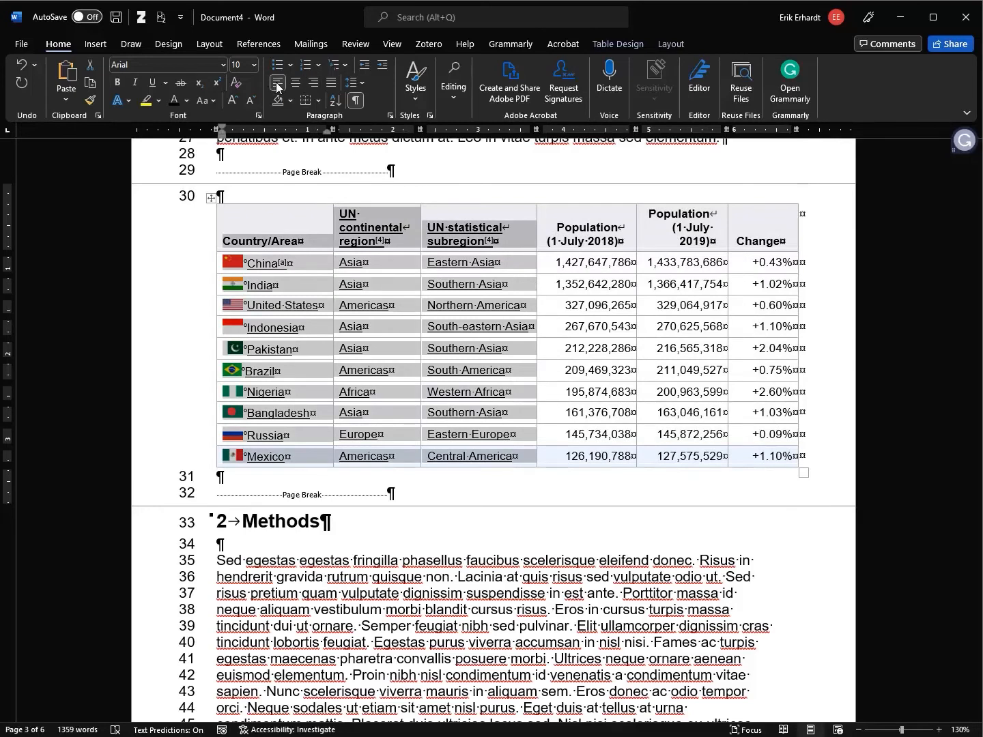
pyautogui.click(331, 82)
pyautogui.click(469, 287)
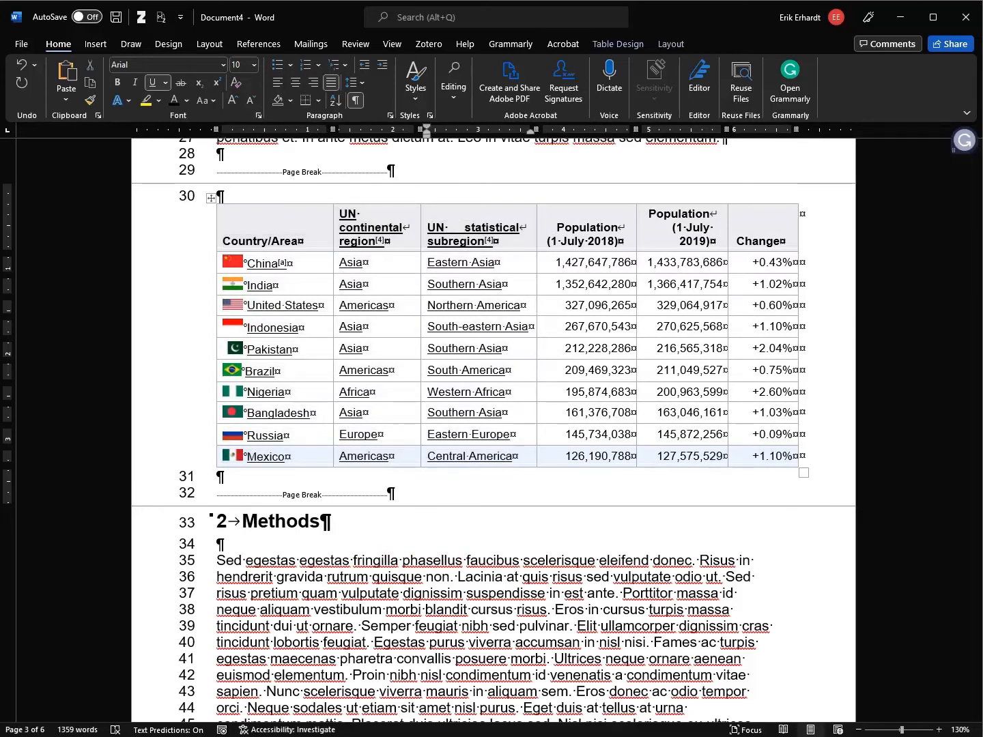
pyautogui.click(319, 482)
pyautogui.moveTo(214, 205)
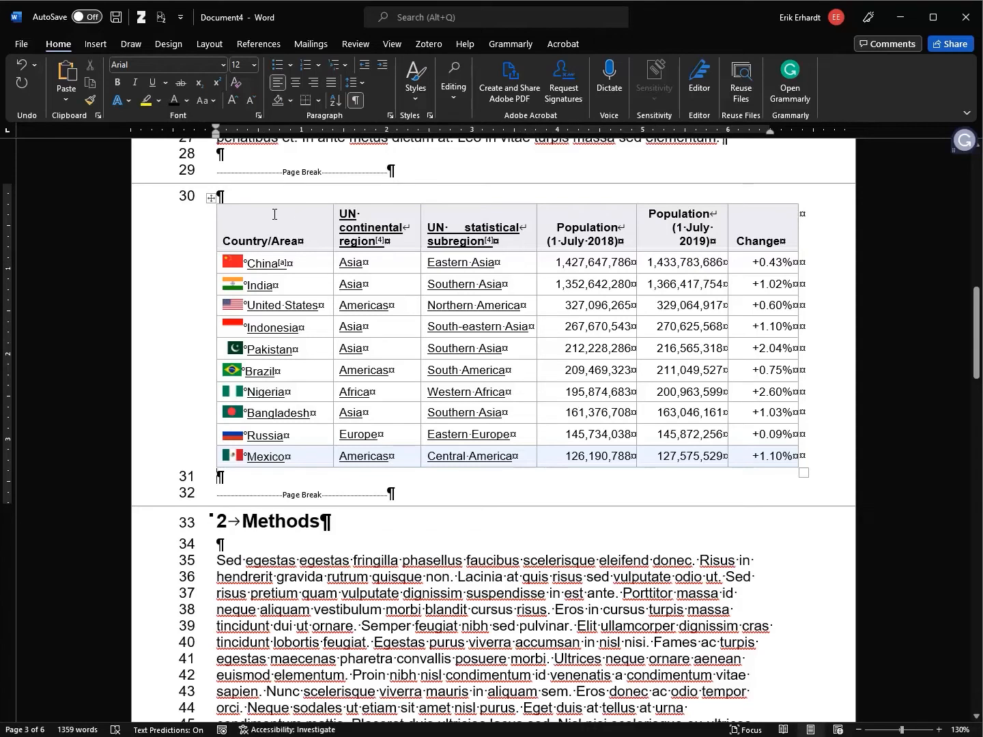
pyautogui.click(211, 198)
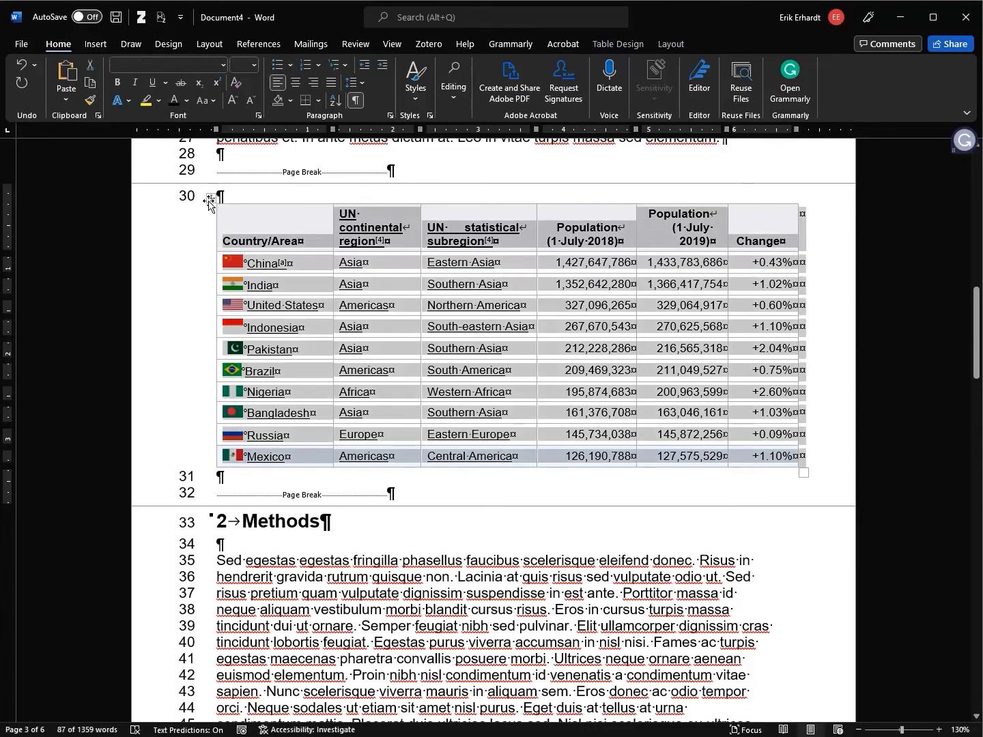
# Add a 'Table 1' caption above the table with the text 'Country population'
pyautogui.rightClick(210, 201)
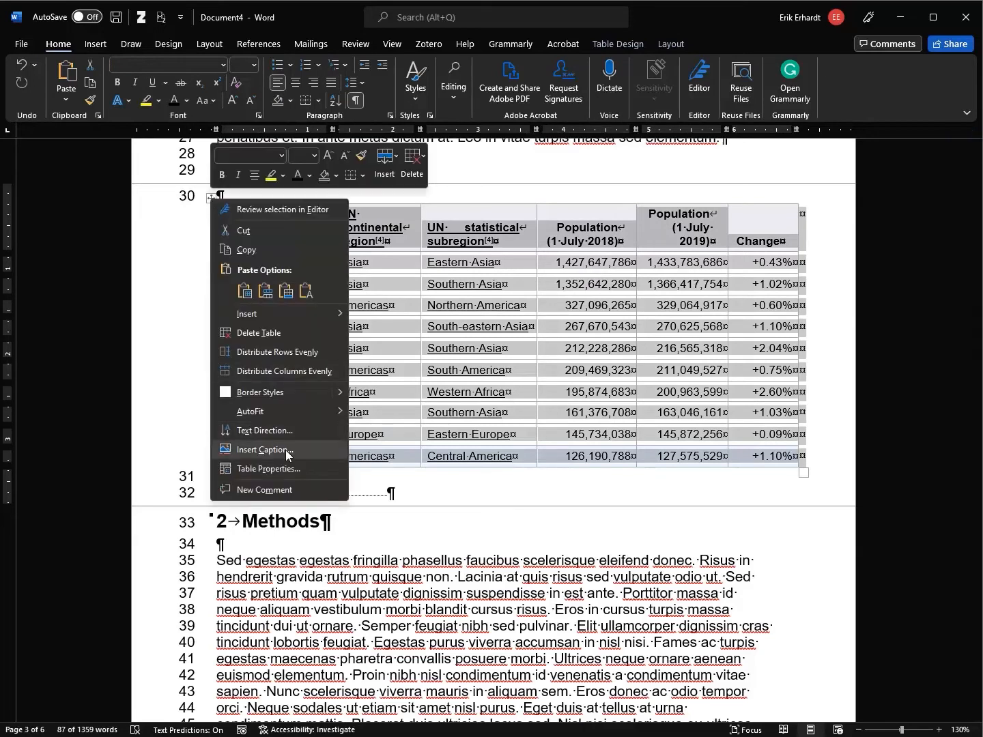
pyautogui.click(351, 43)
pyautogui.click(355, 43)
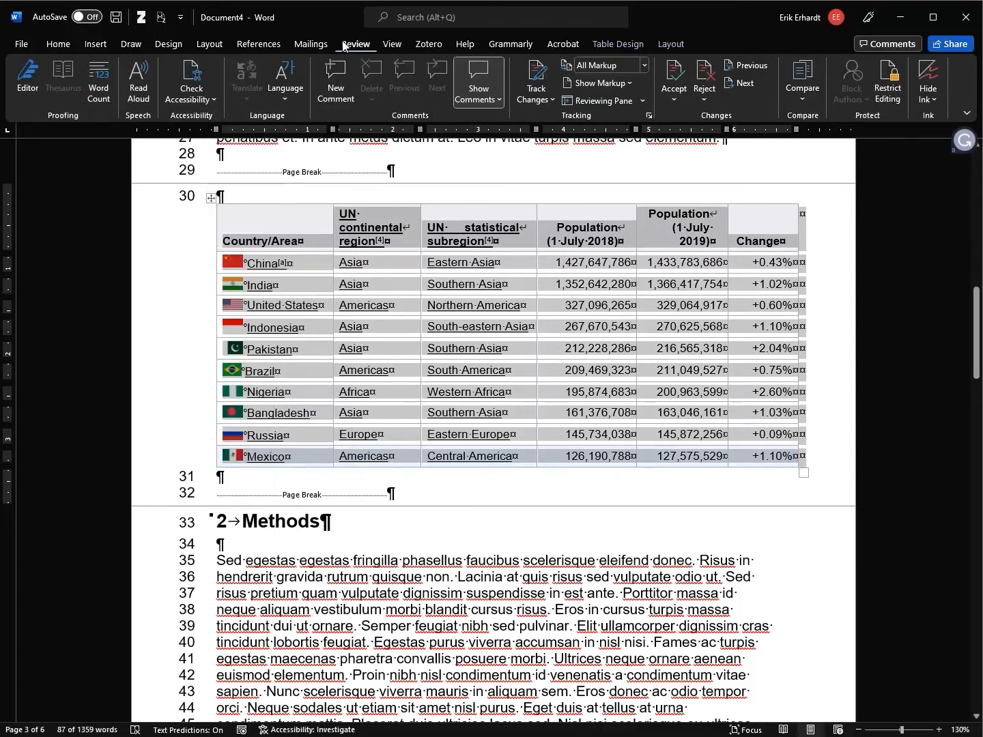
pyautogui.click(267, 45)
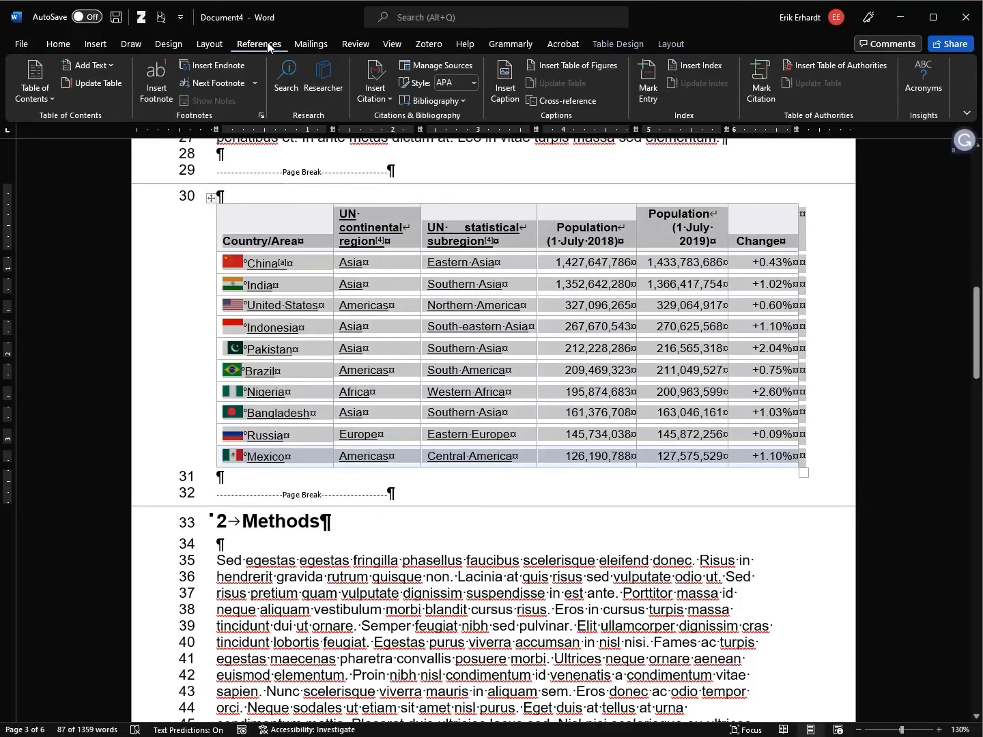
pyautogui.click(510, 85)
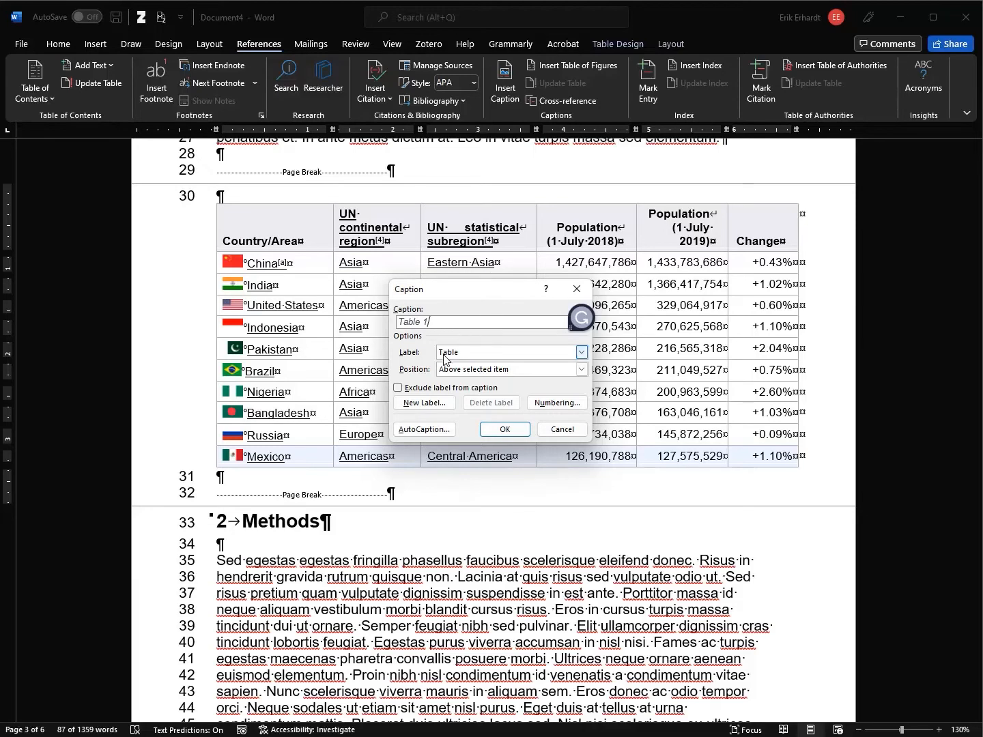
pyautogui.click(581, 352)
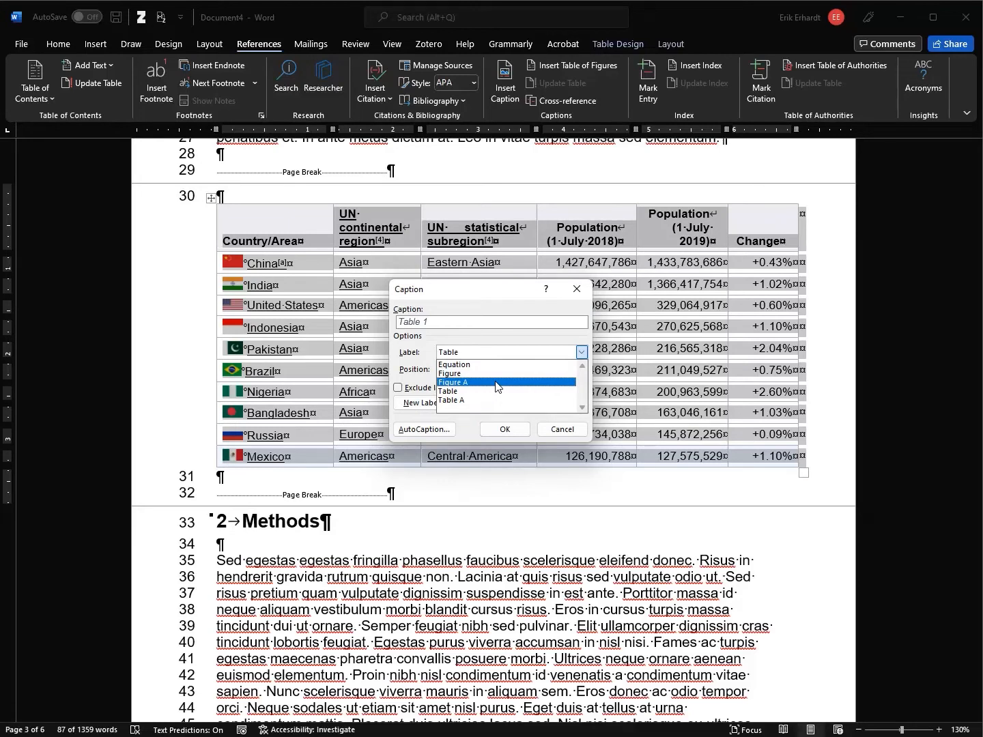
pyautogui.click(478, 391)
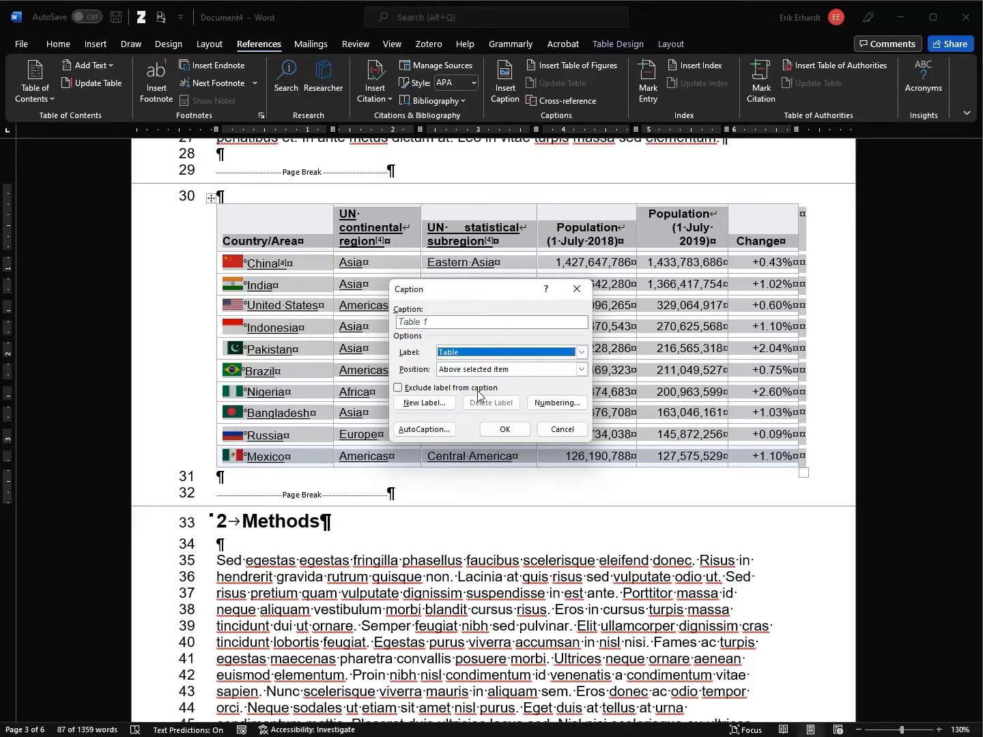
pyautogui.click(464, 373)
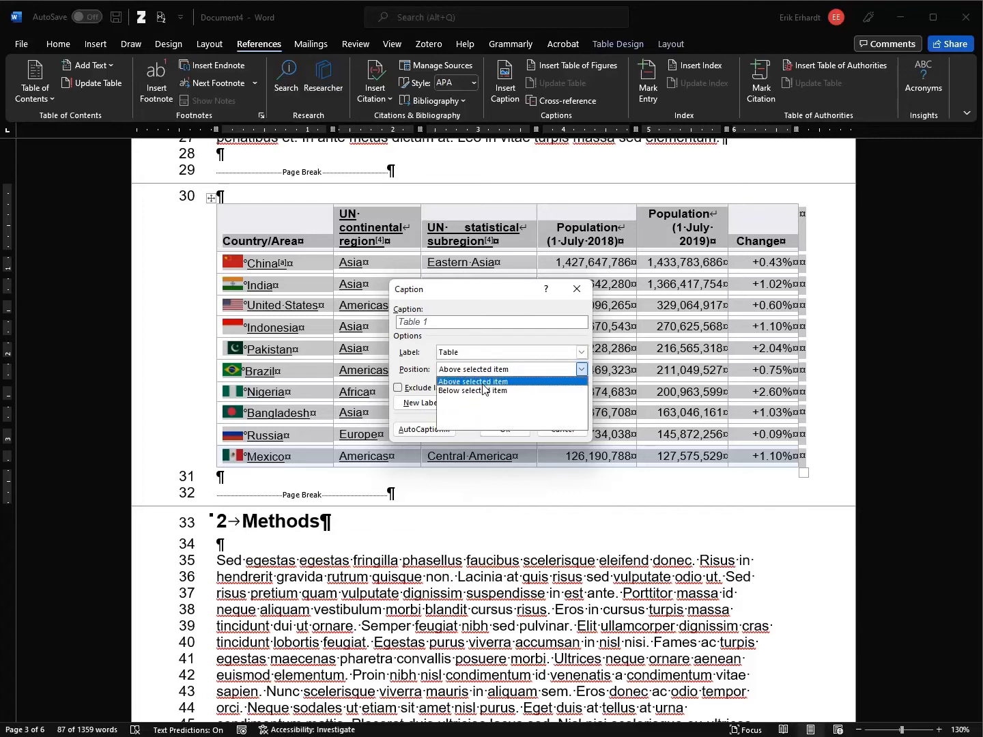
pyautogui.click(483, 381)
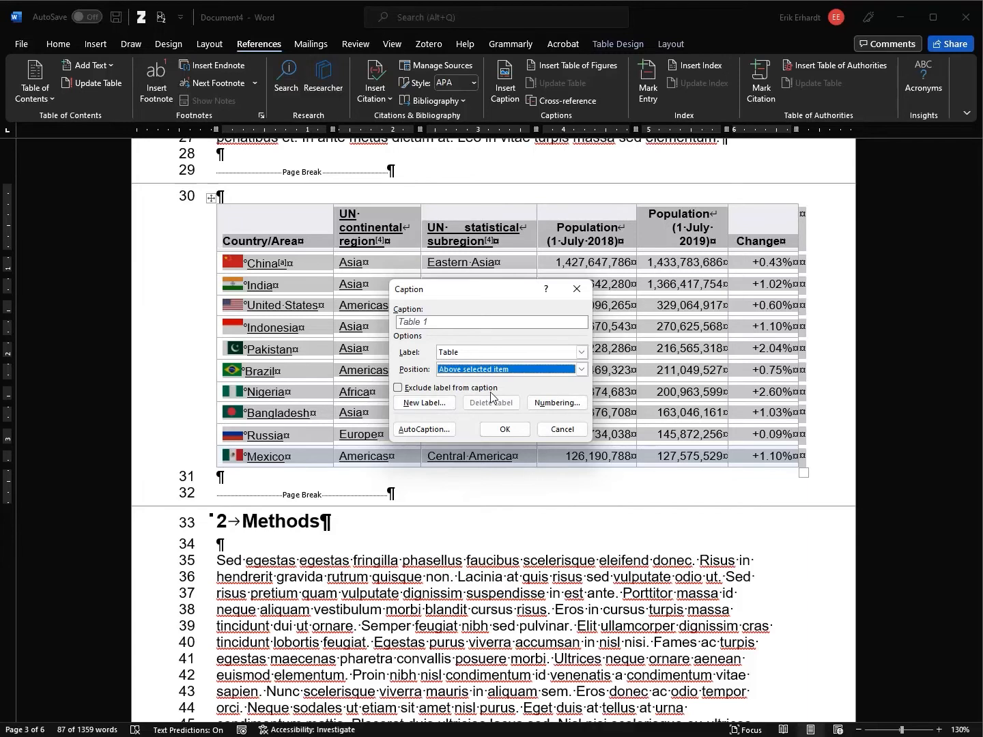
pyautogui.click(471, 324)
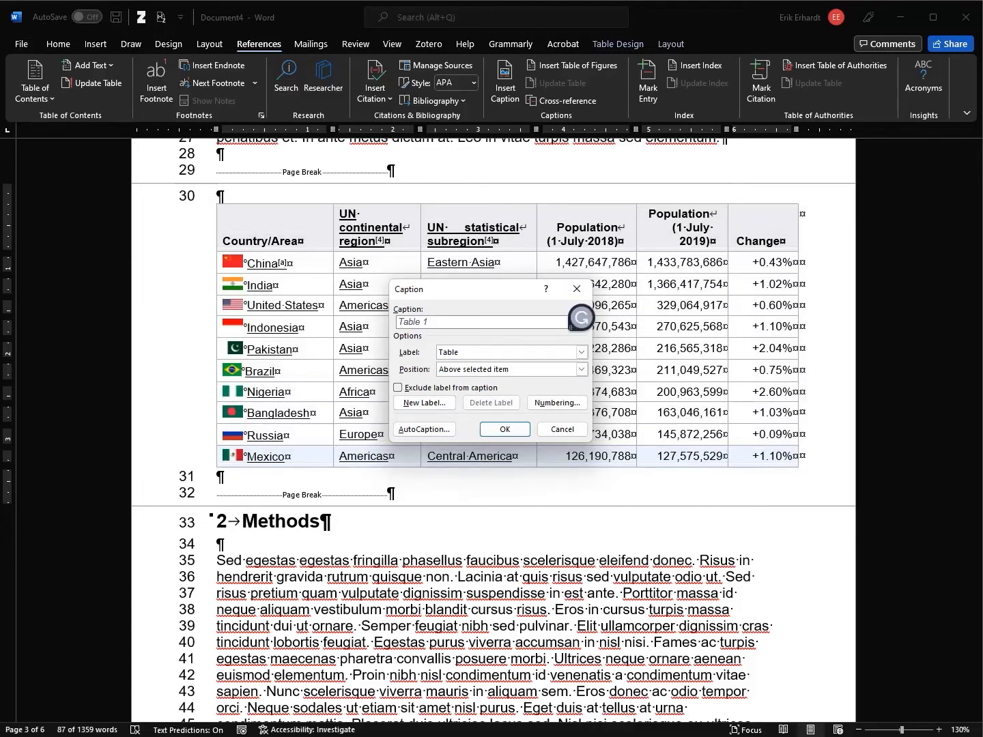
pyautogui.write('Country populations')
# Insert the caption, then widen the window and browse the Home Styles gallery
pyautogui.click(502, 430)
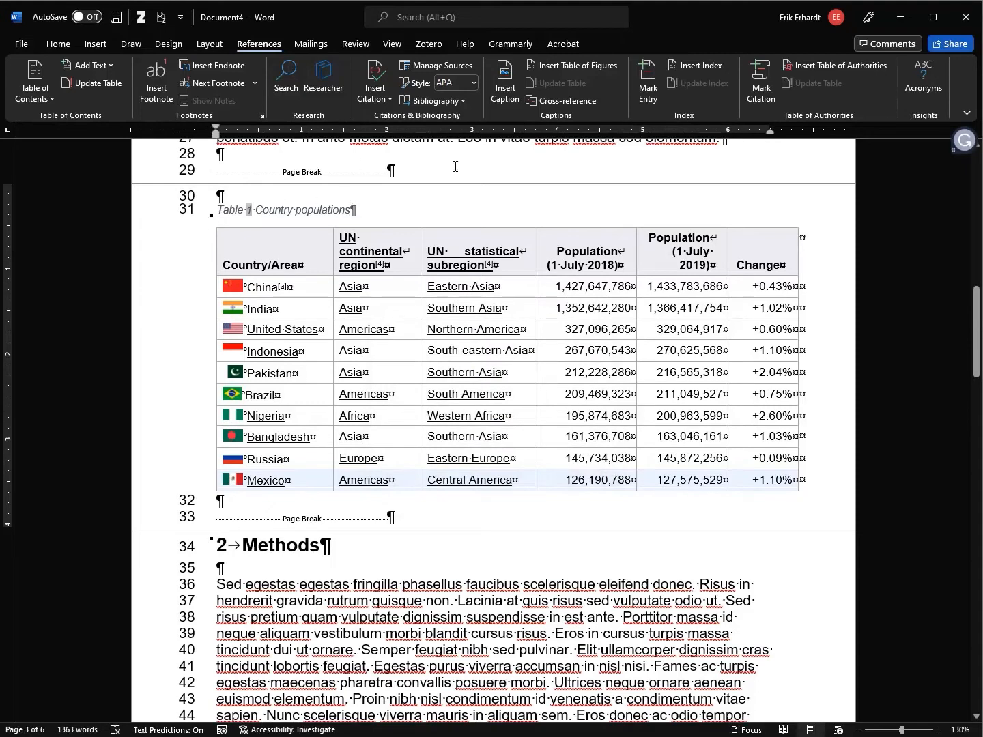
pyautogui.click(59, 44)
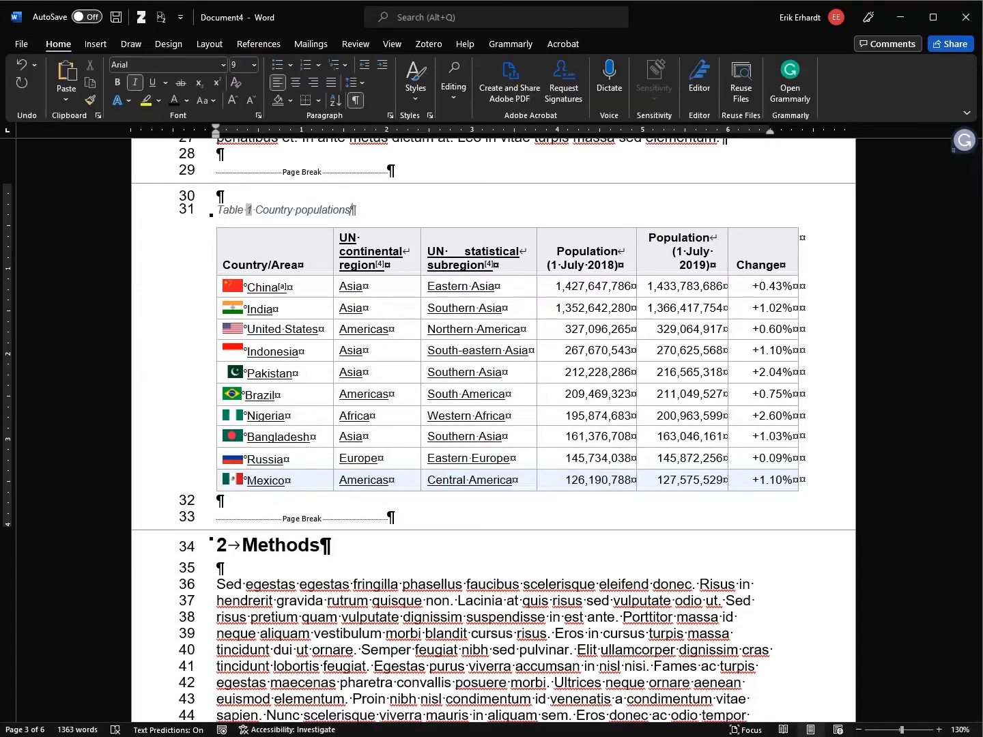
pyautogui.moveTo(978, 104); pyautogui.dragTo(982, 104)
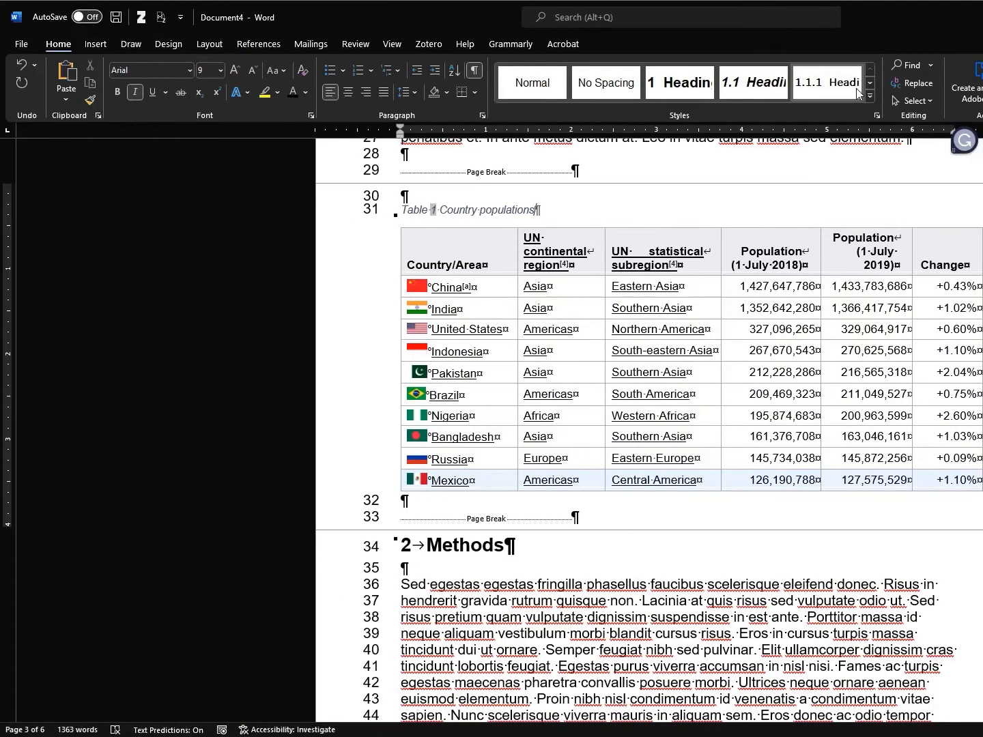
pyautogui.click(871, 85)
pyautogui.click(871, 86)
pyautogui.click(871, 86)
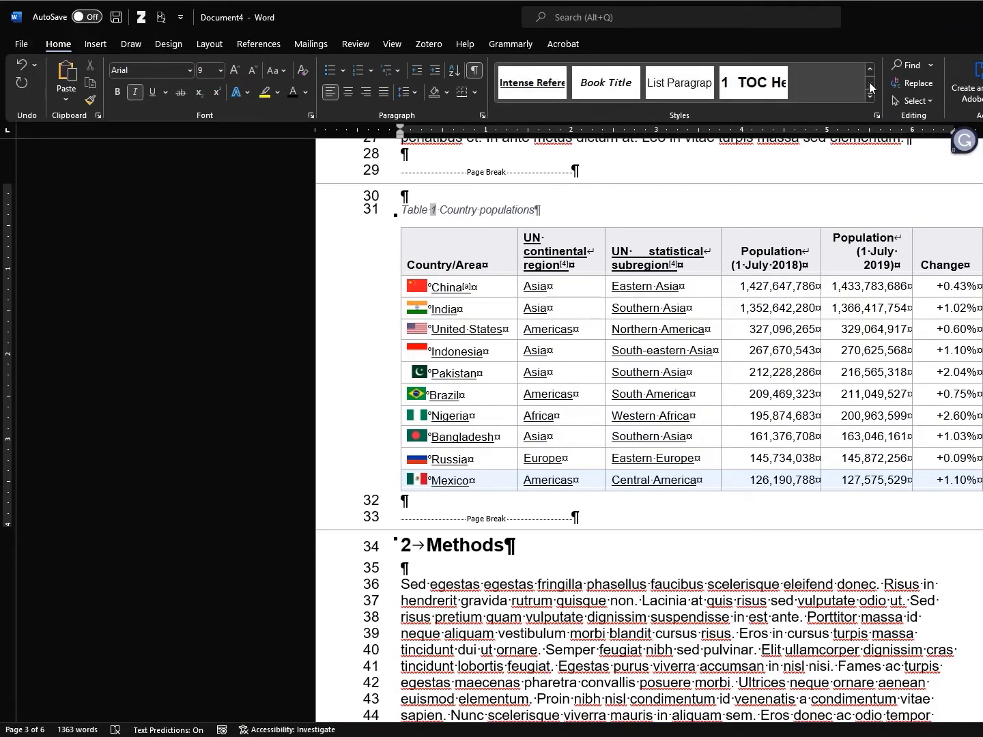
pyautogui.click(870, 71)
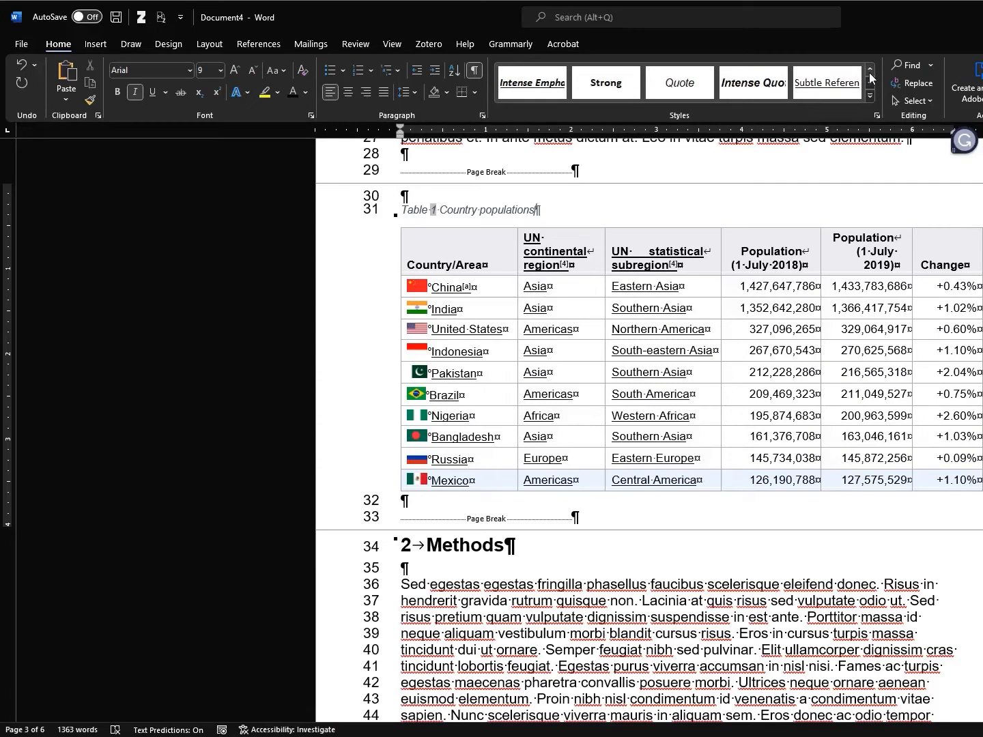
pyautogui.click(870, 71)
pyautogui.click(870, 71)
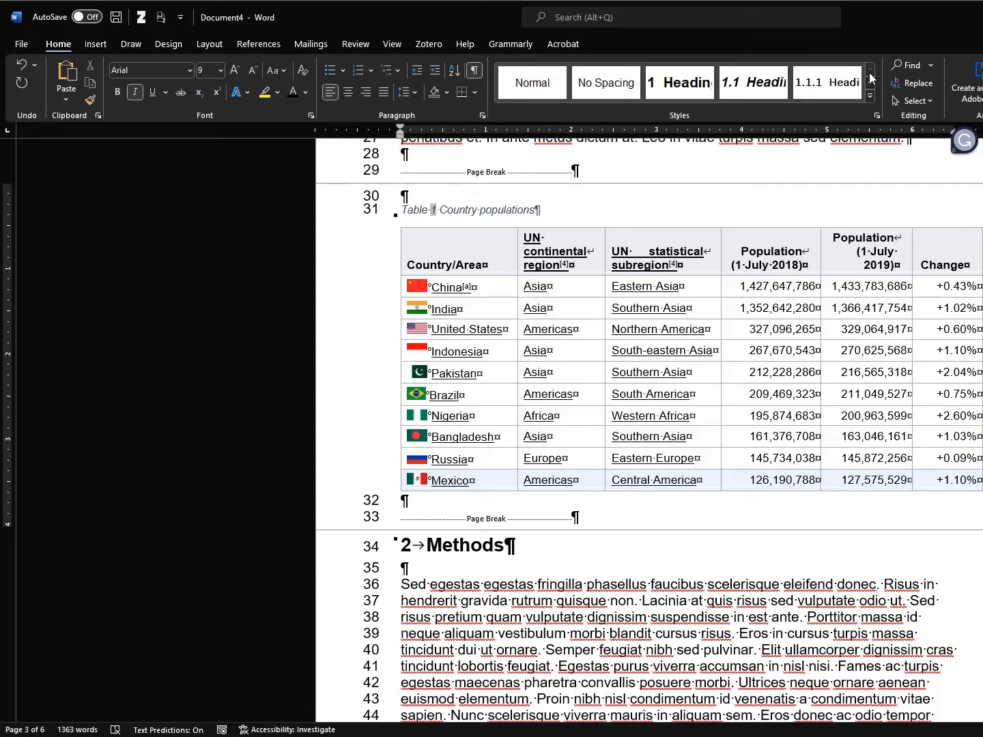
# Select the whole 'Table 1 Country populations' line and bring Normal into view
pyautogui.click(386, 212)
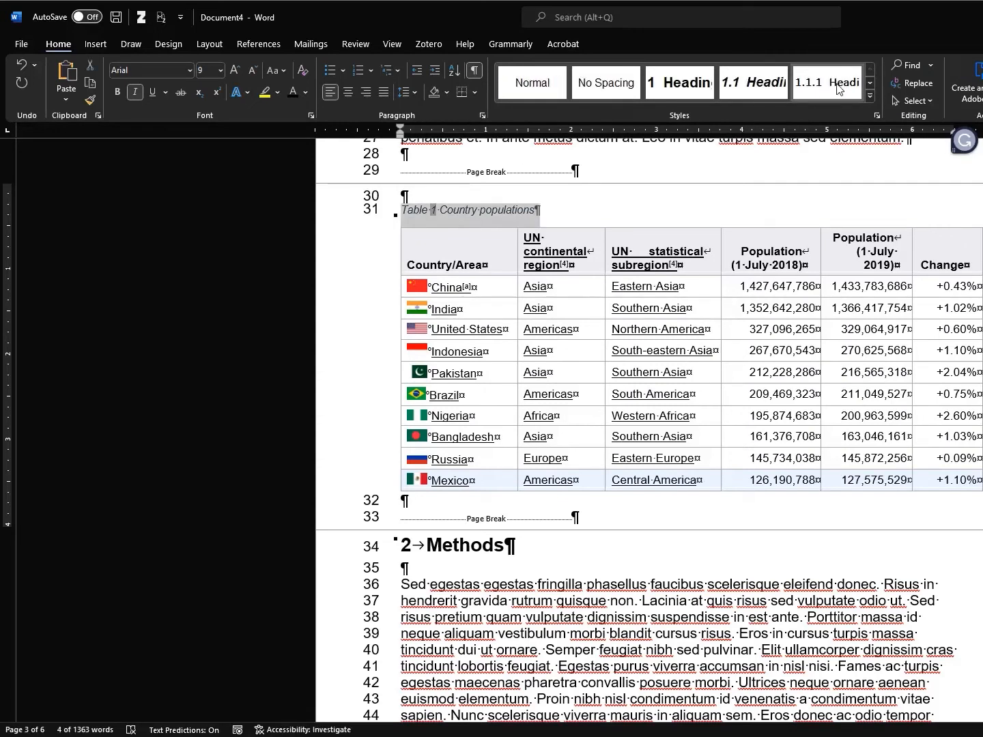
pyautogui.click(871, 86)
pyautogui.click(871, 86)
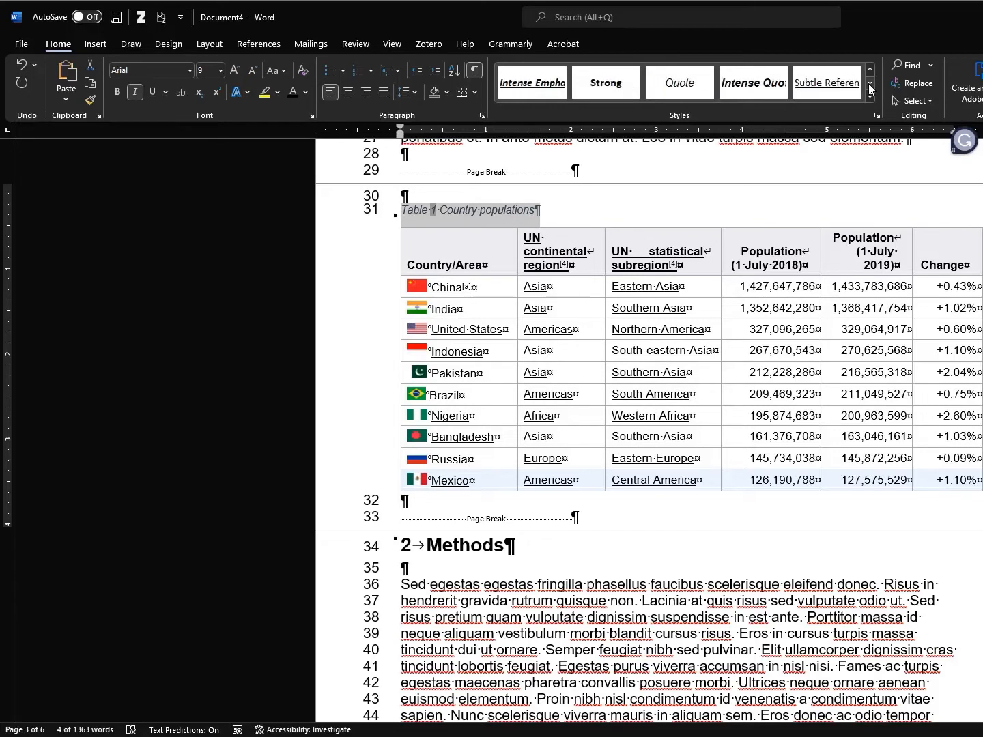
pyautogui.click(871, 86)
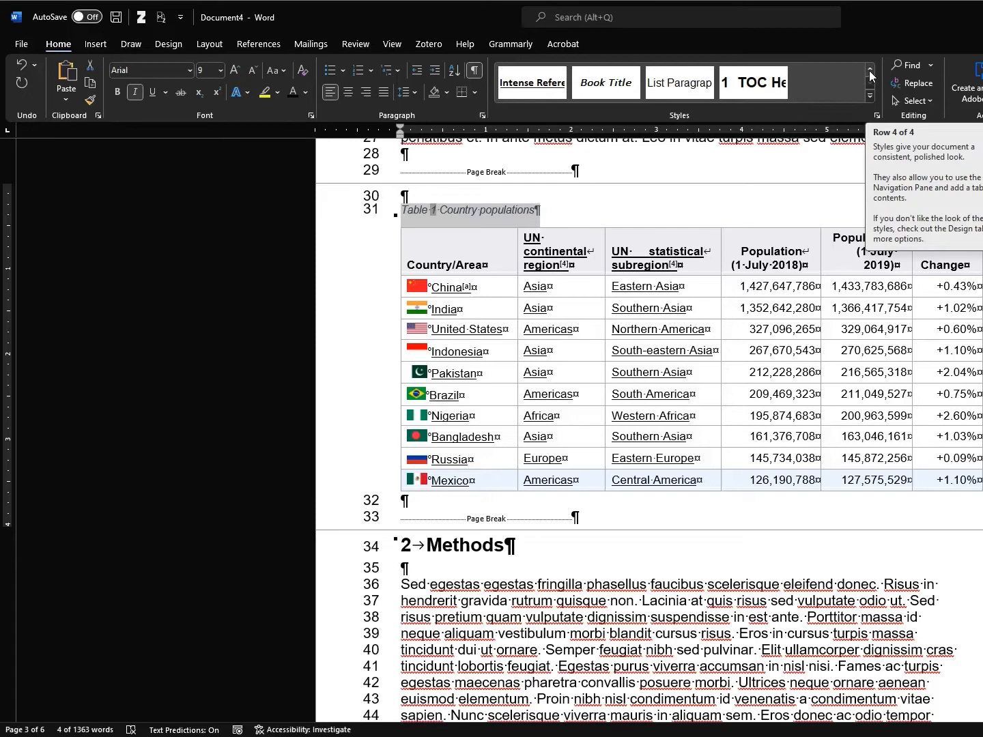
pyautogui.rightClick(513, 210)
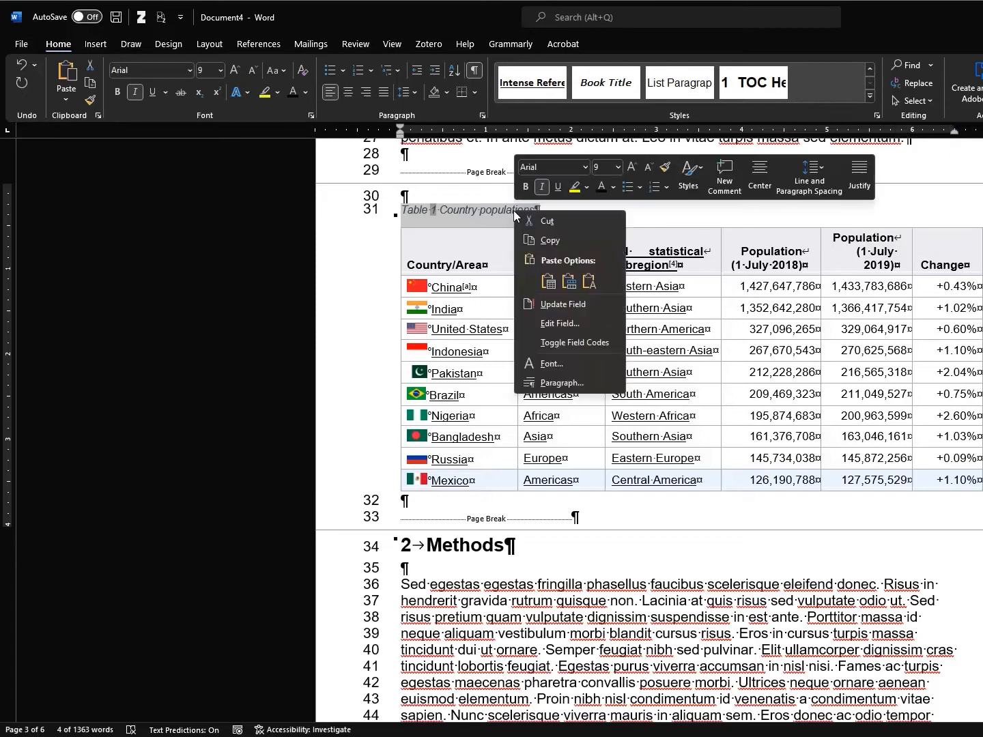
pyautogui.press('Escape')
pyautogui.click(414, 212)
pyautogui.rightClick(414, 212)
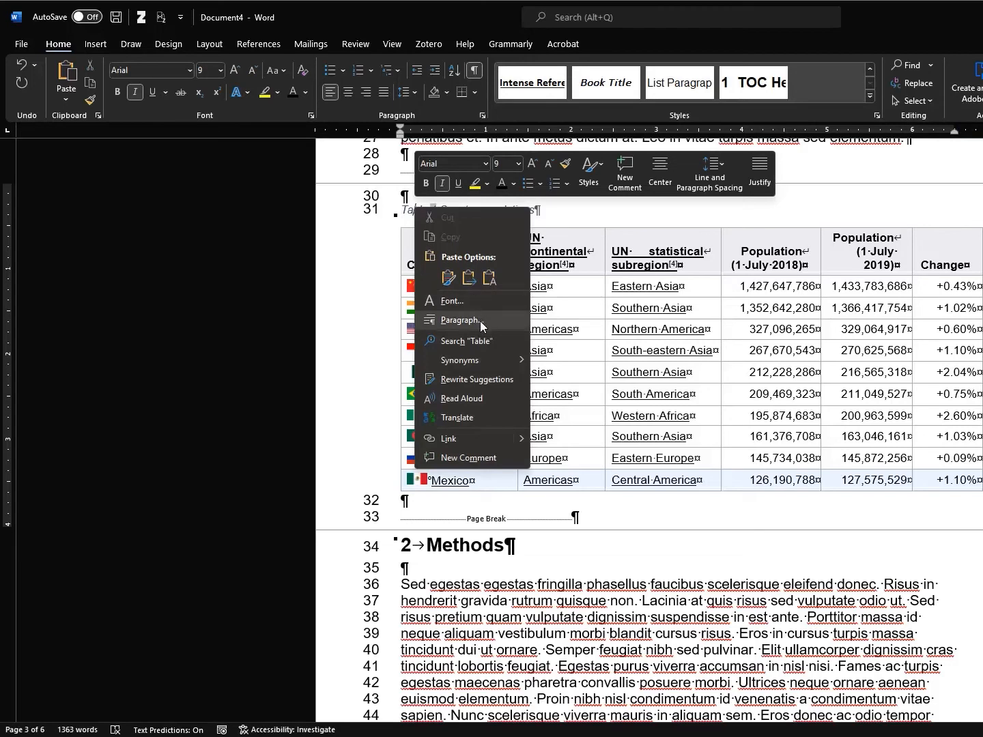
pyautogui.click(591, 183)
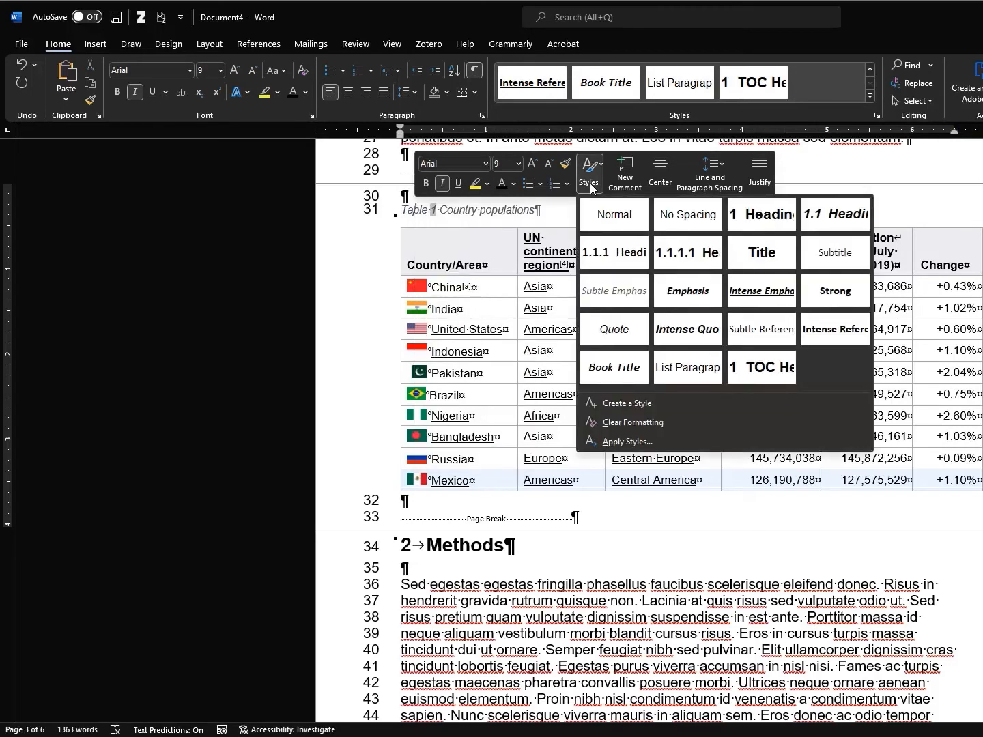
pyautogui.click(565, 217)
pyautogui.click(379, 213)
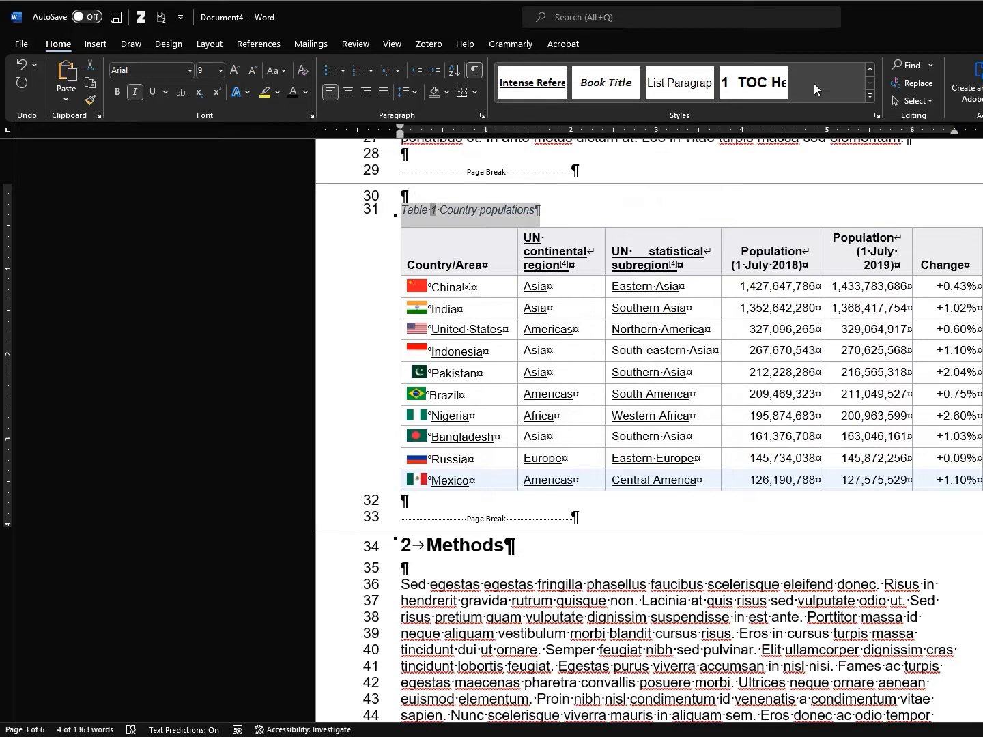
pyautogui.click(870, 70)
pyautogui.click(870, 70)
pyautogui.click(870, 71)
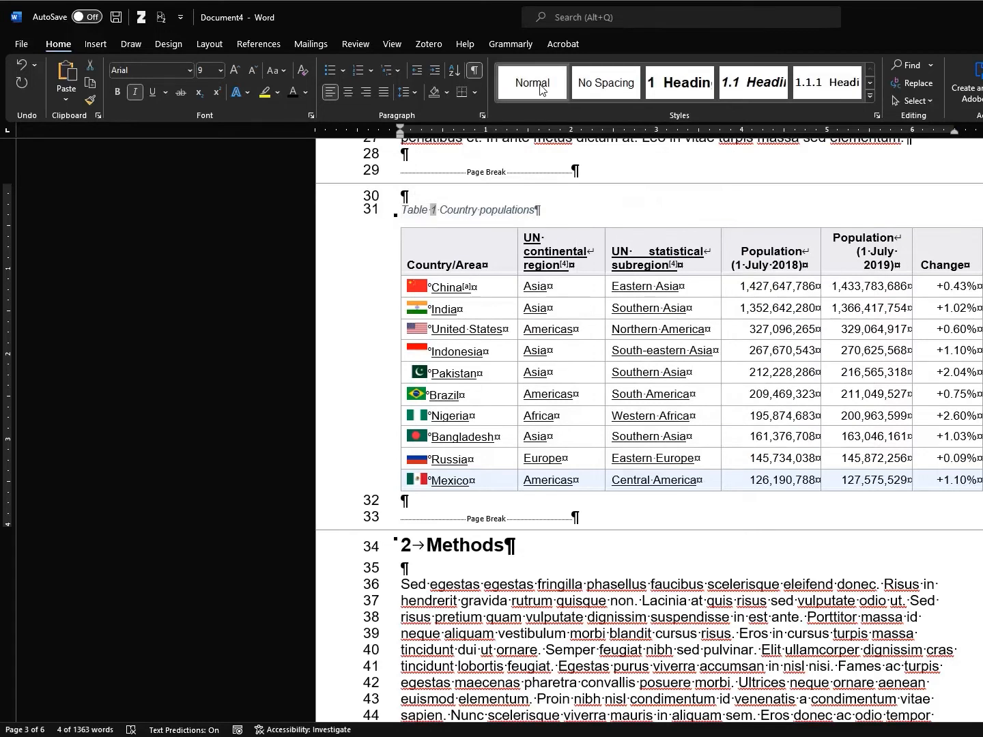
# Apply the Normal style so the caption becomes plain, upright 12 pt text
pyautogui.click(541, 89)
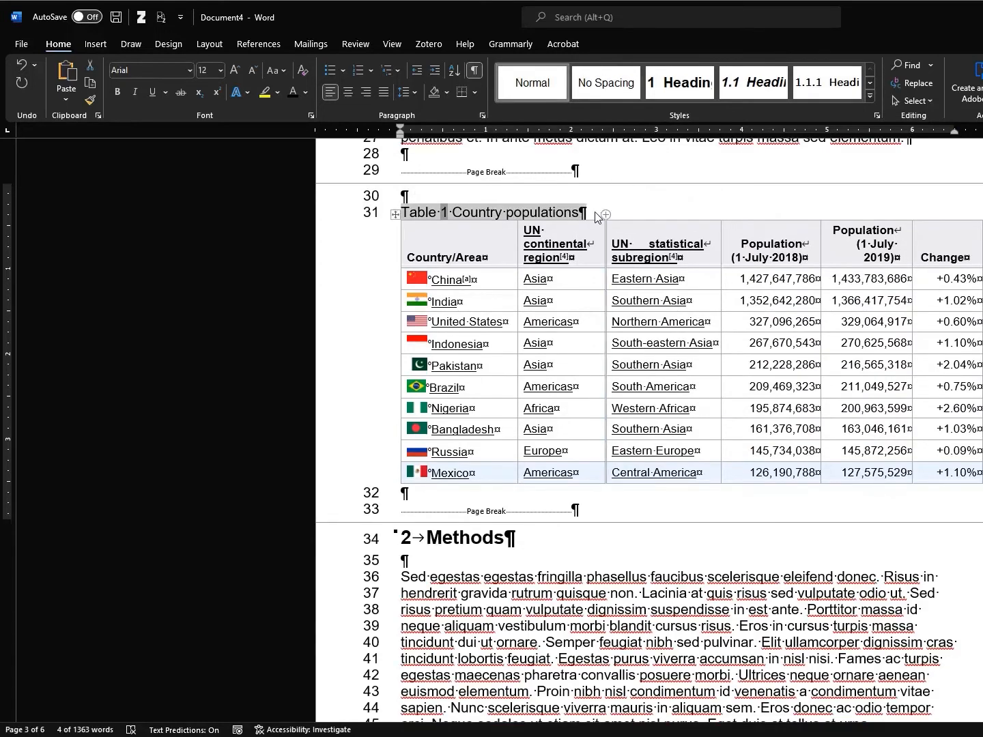
pyautogui.click(612, 209)
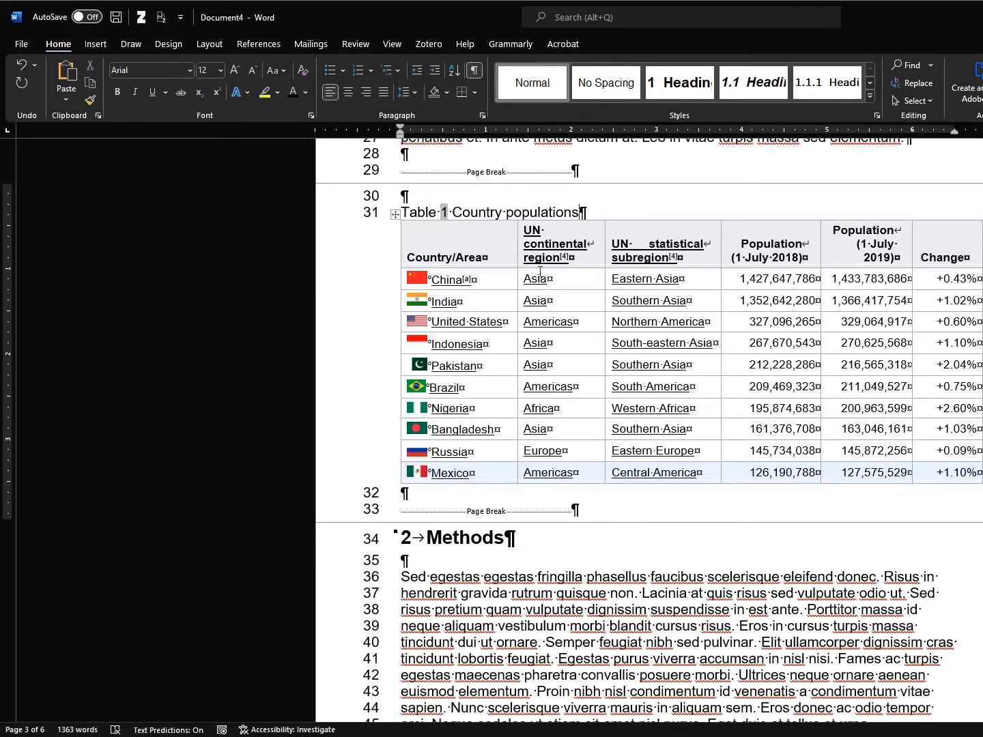
pyautogui.scroll(1, 540, 289)
pyautogui.scroll(3, 540, 289)
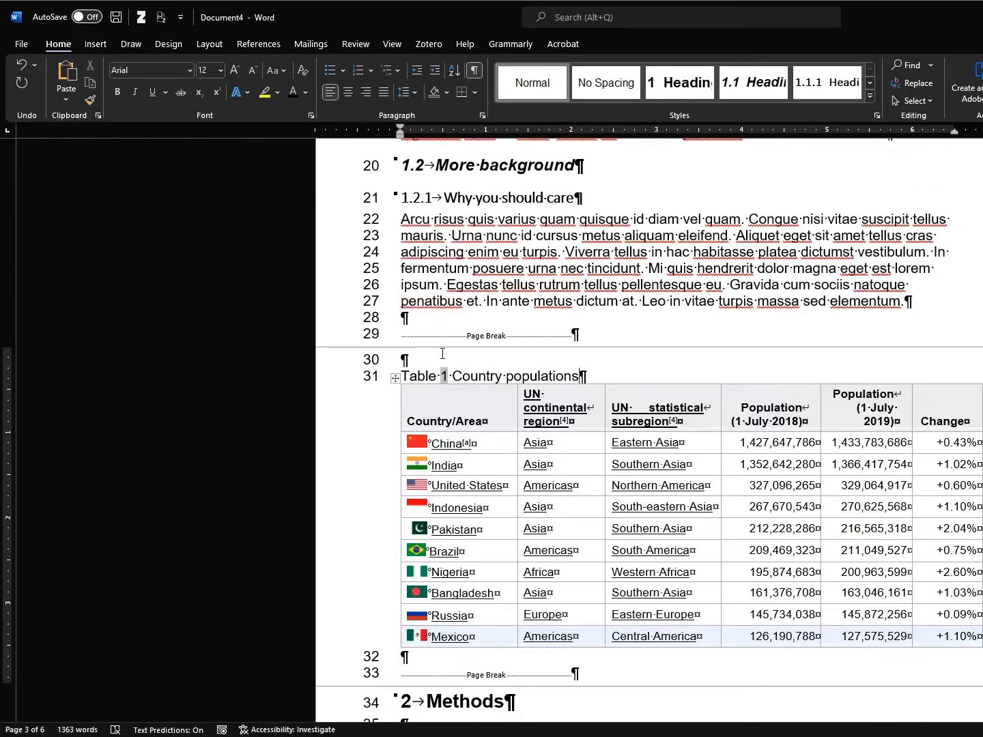
pyautogui.doubleClick(445, 376)
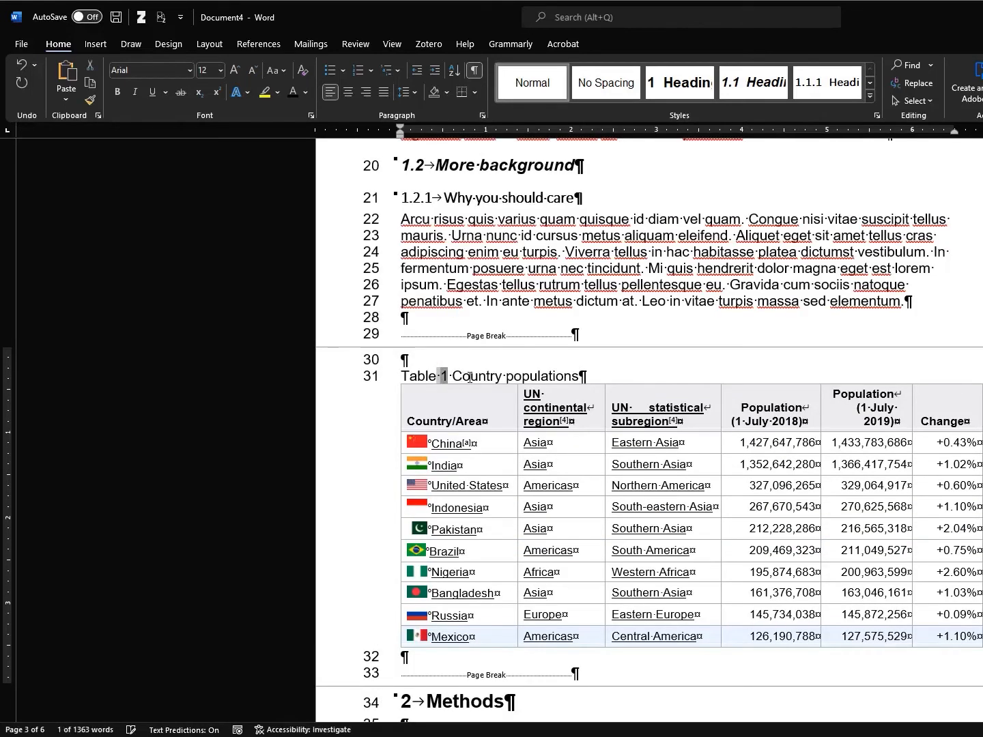
pyautogui.click(481, 376)
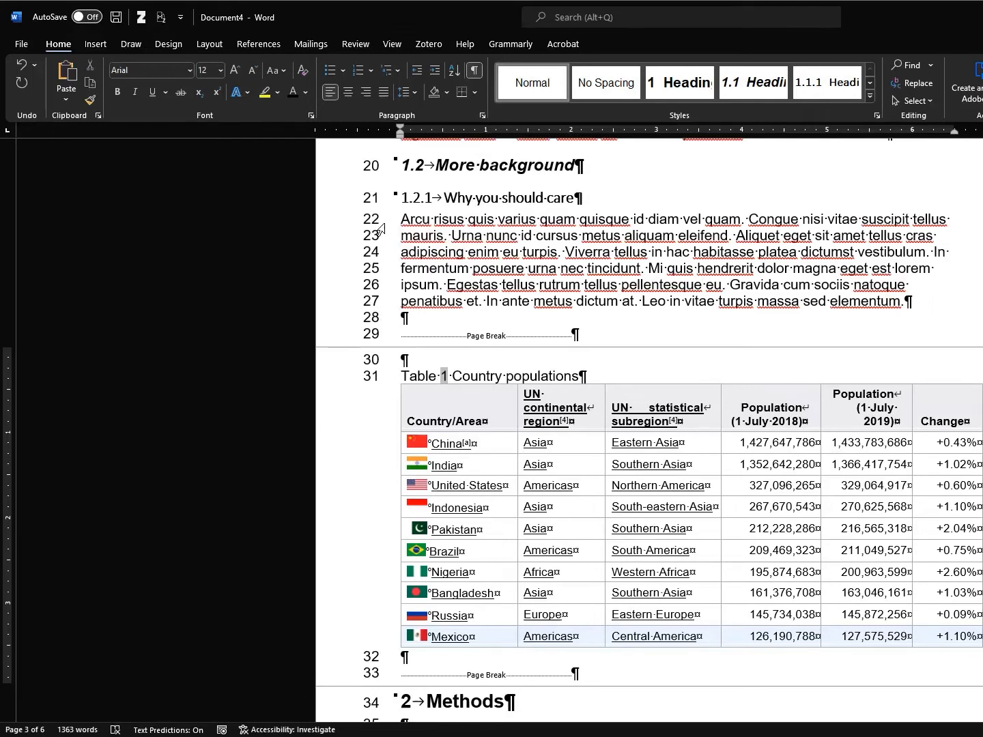
# Type 'Country populations are provided in .' before 'Arcu' at the start of the 1.2.1 paragraph
pyautogui.click(414, 219)
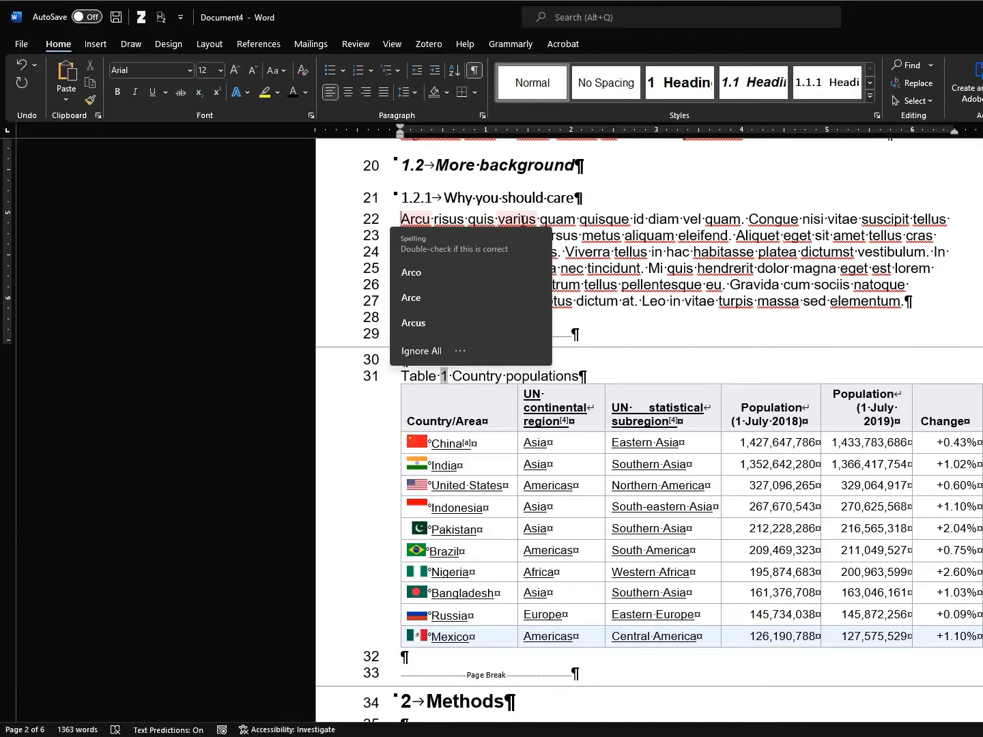
pyautogui.write('Country popula')
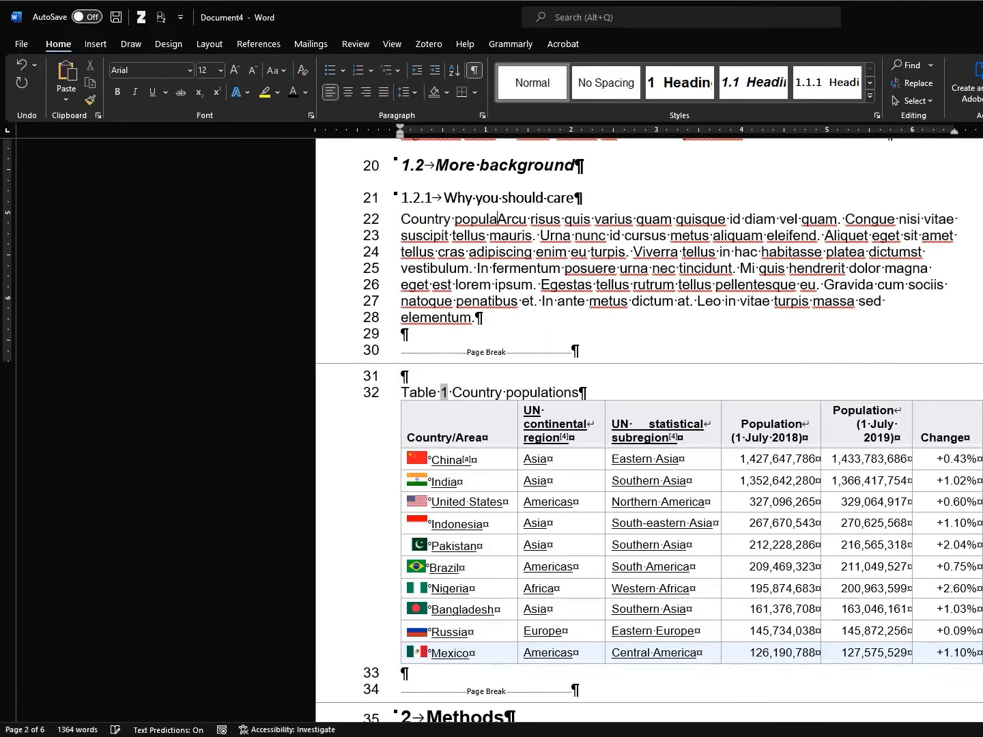
pyautogui.write('tions are provided in .')
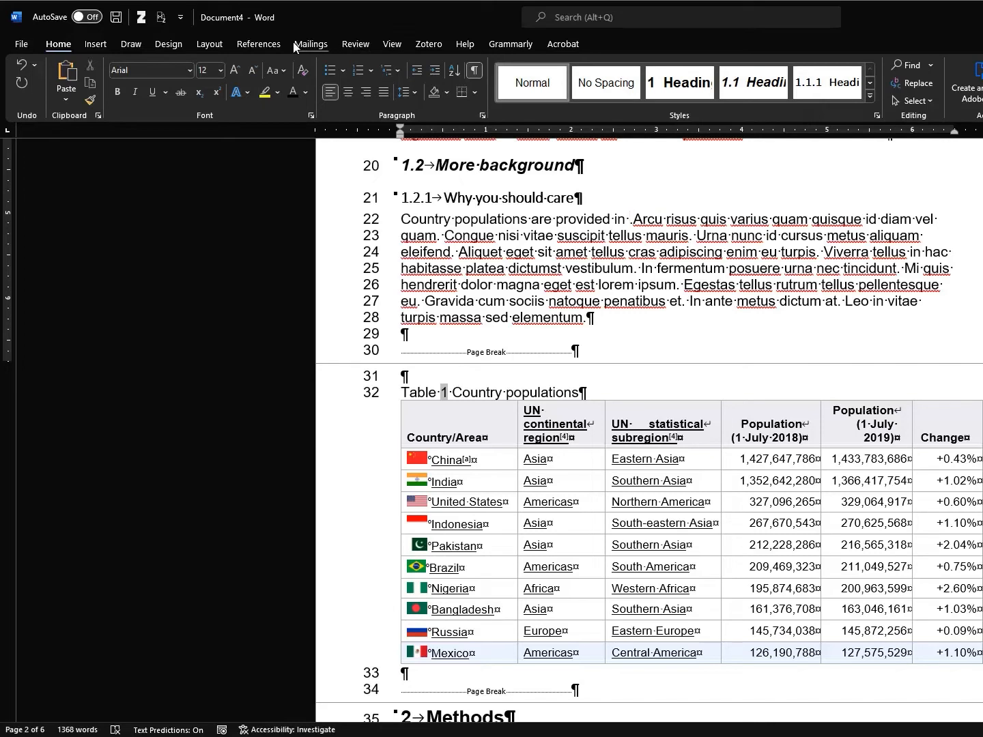
pyautogui.click(268, 45)
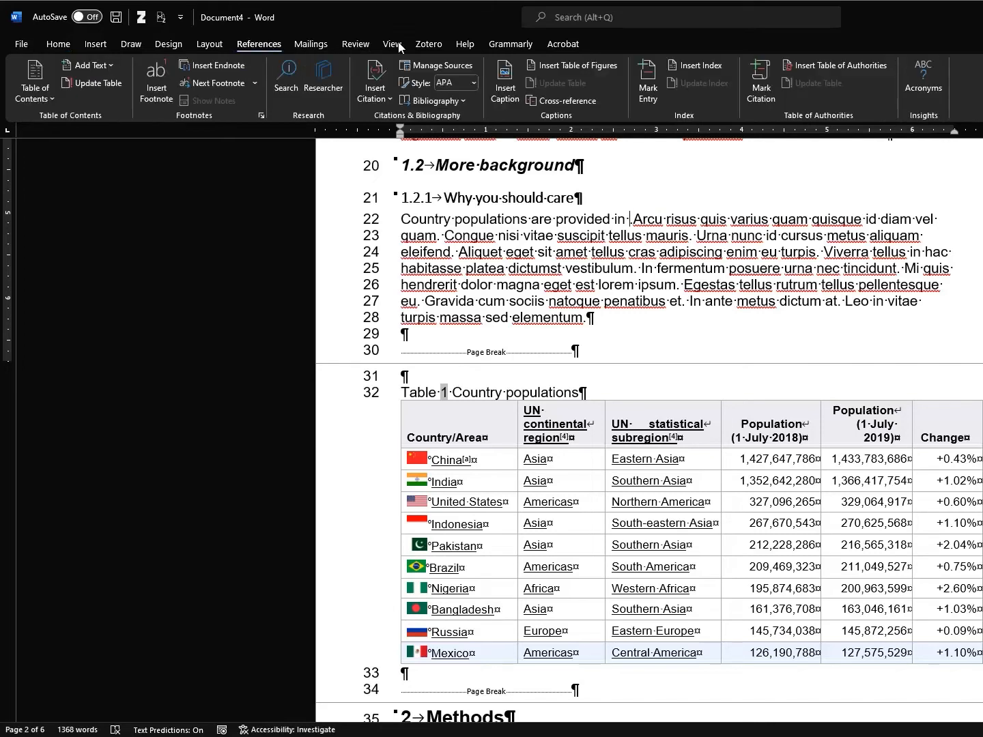
# Insert a non-hyperlinked cross-reference to the Table 1 caption showing only label and number
pyautogui.click(560, 103)
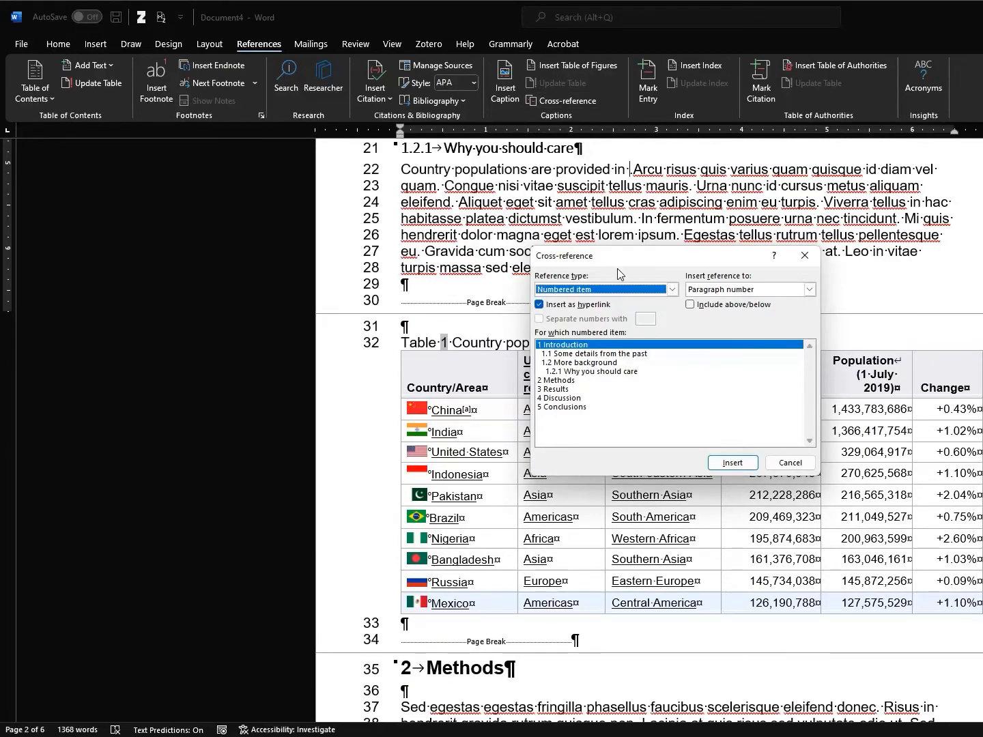
pyautogui.moveTo(610, 258); pyautogui.dragTo(108, 161)
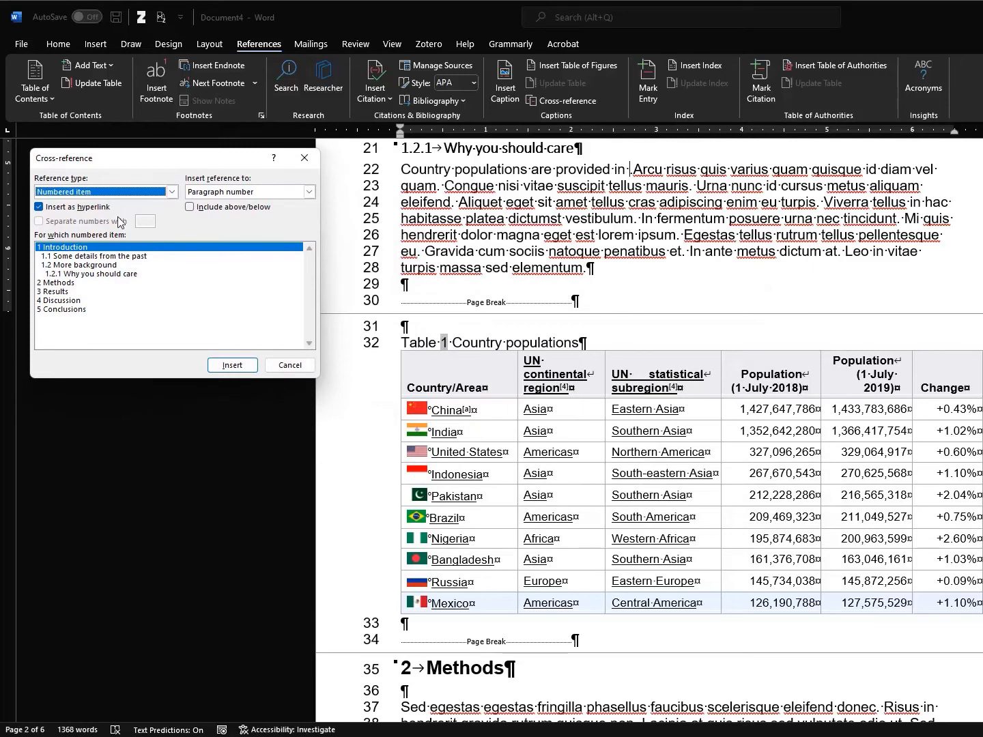
pyautogui.click(172, 193)
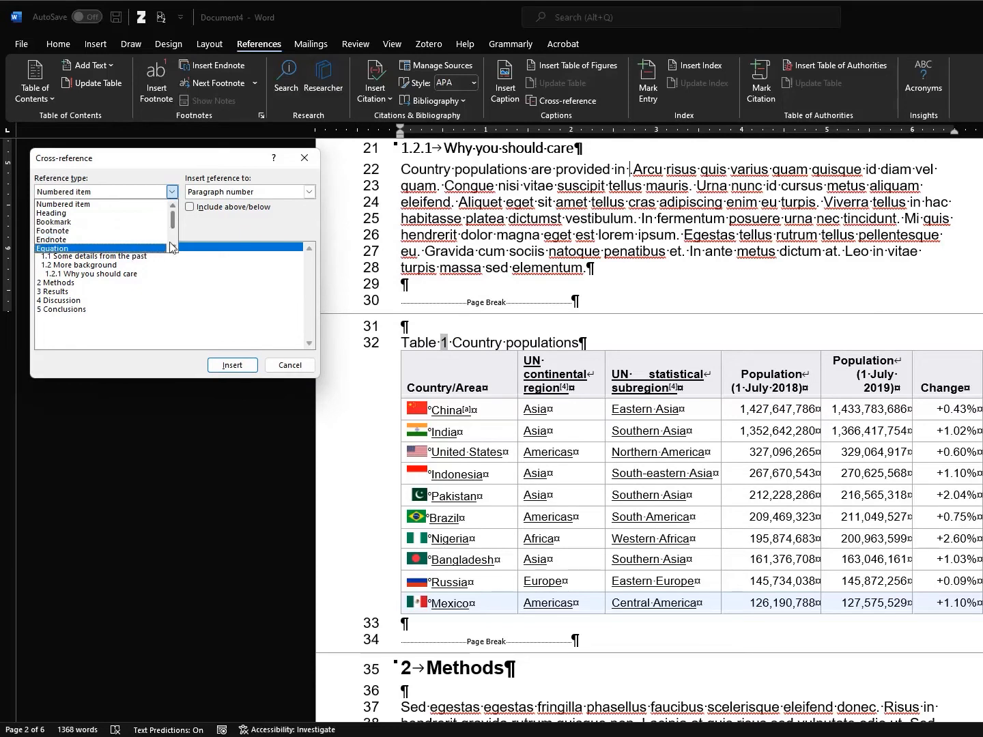
pyautogui.moveTo(173, 222); pyautogui.dragTo(173, 242)
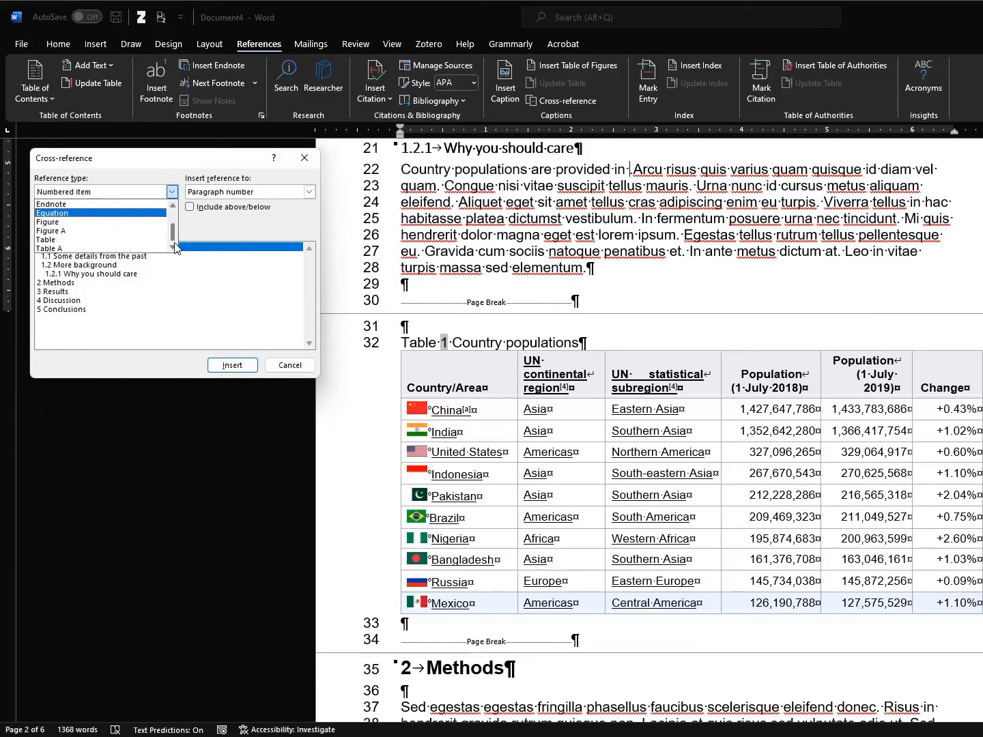
pyautogui.click(113, 240)
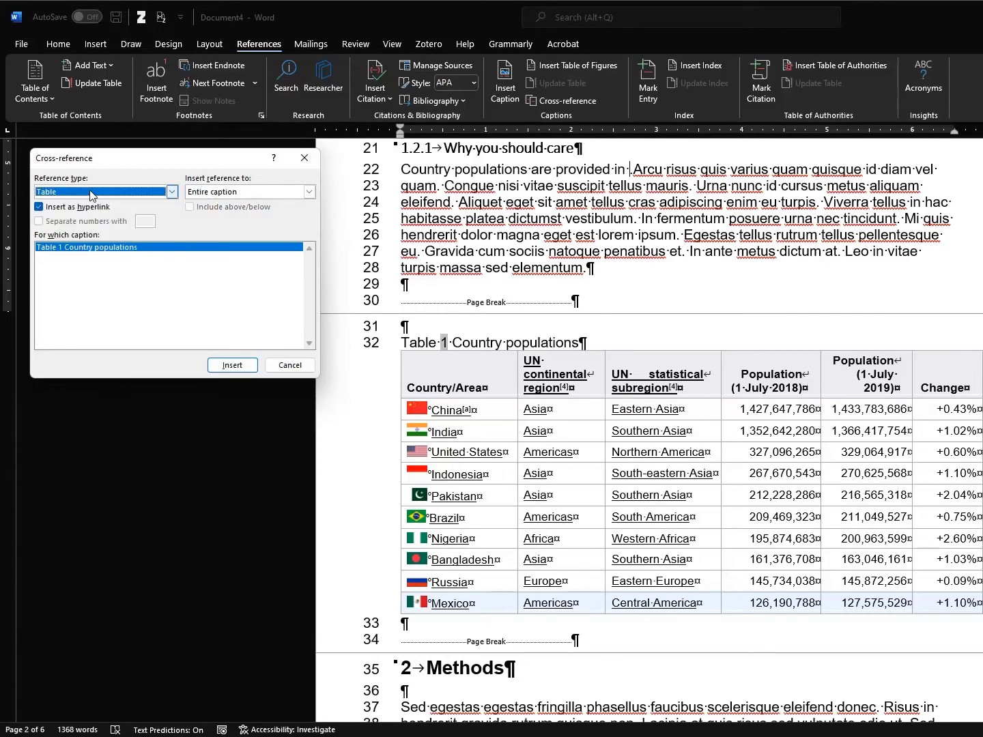
pyautogui.click(40, 208)
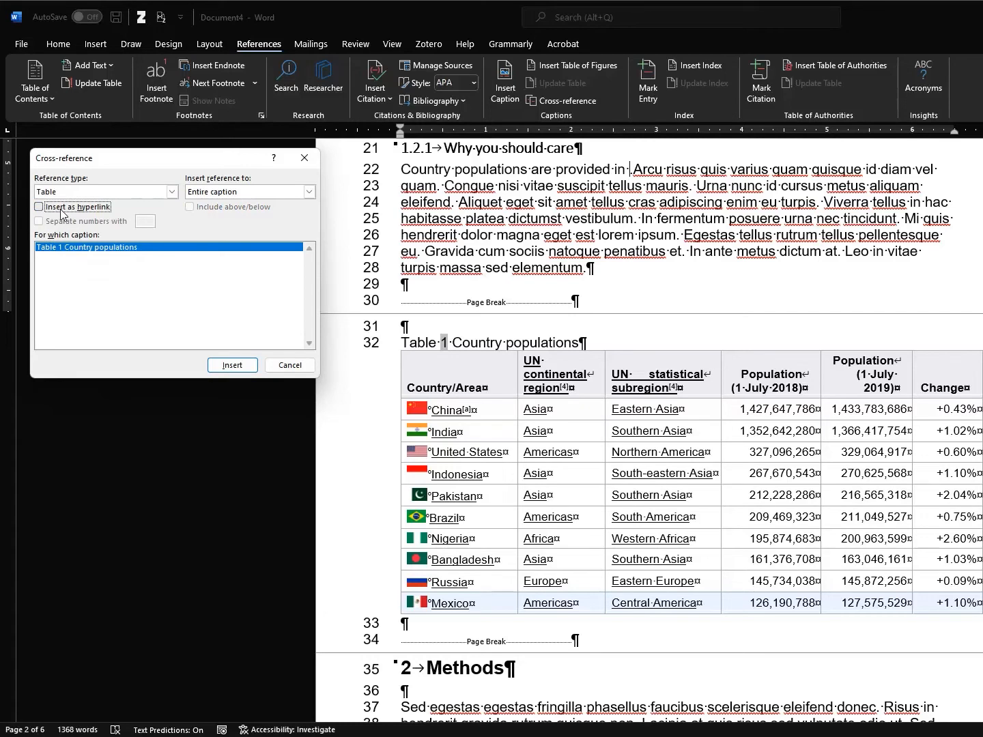
pyautogui.click(311, 194)
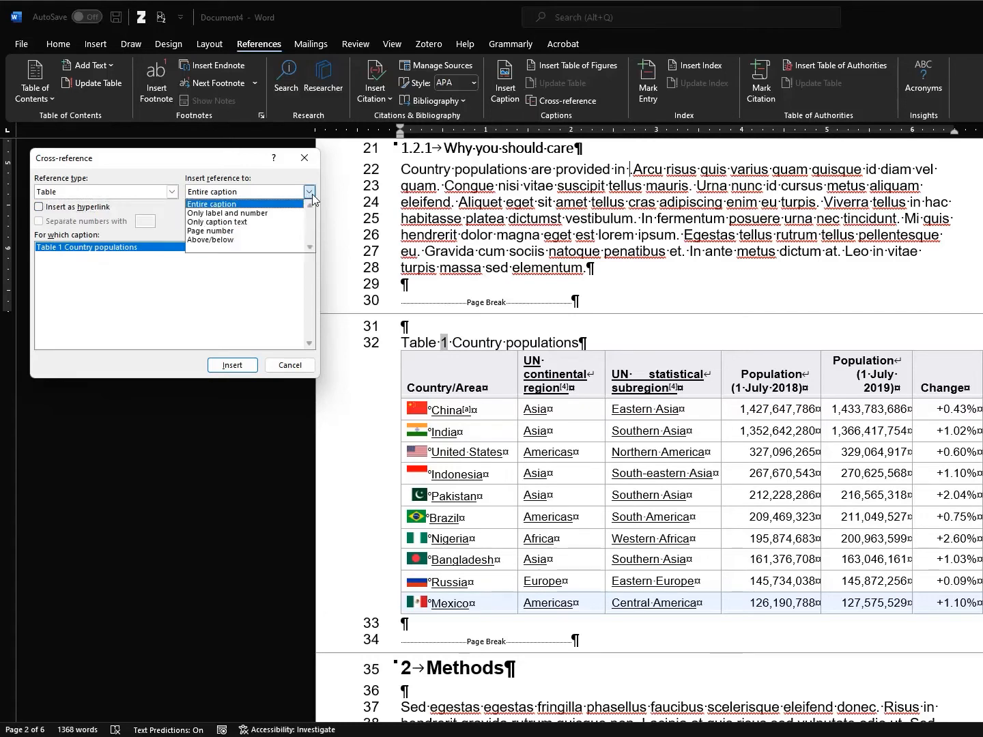
pyautogui.click(275, 214)
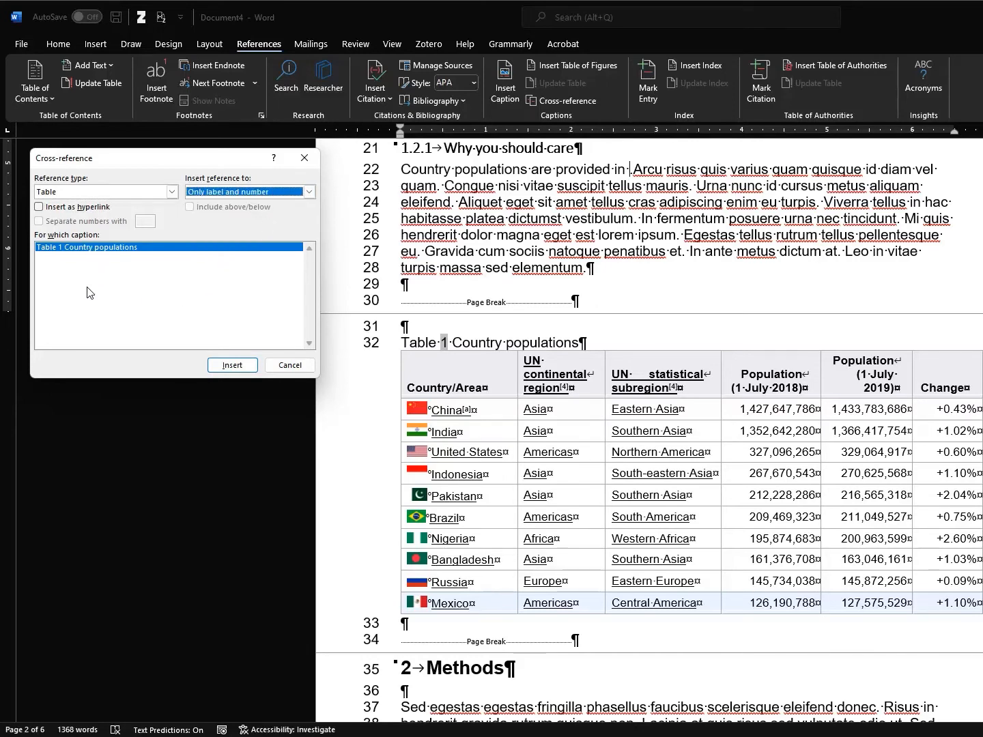
pyautogui.click(87, 250)
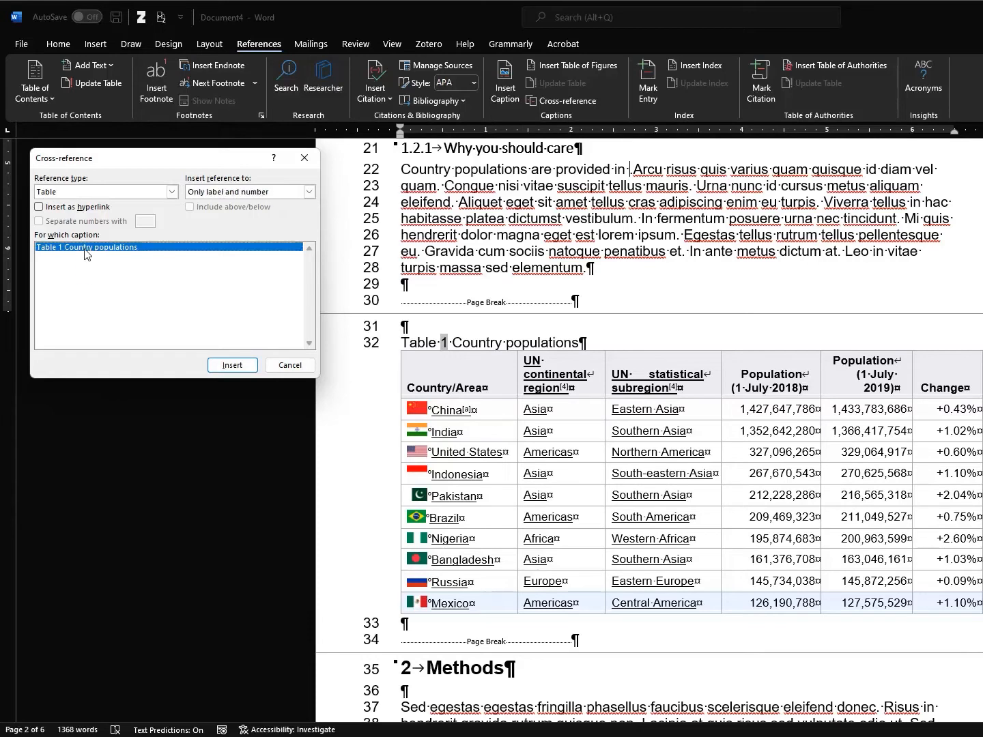
pyautogui.click(230, 365)
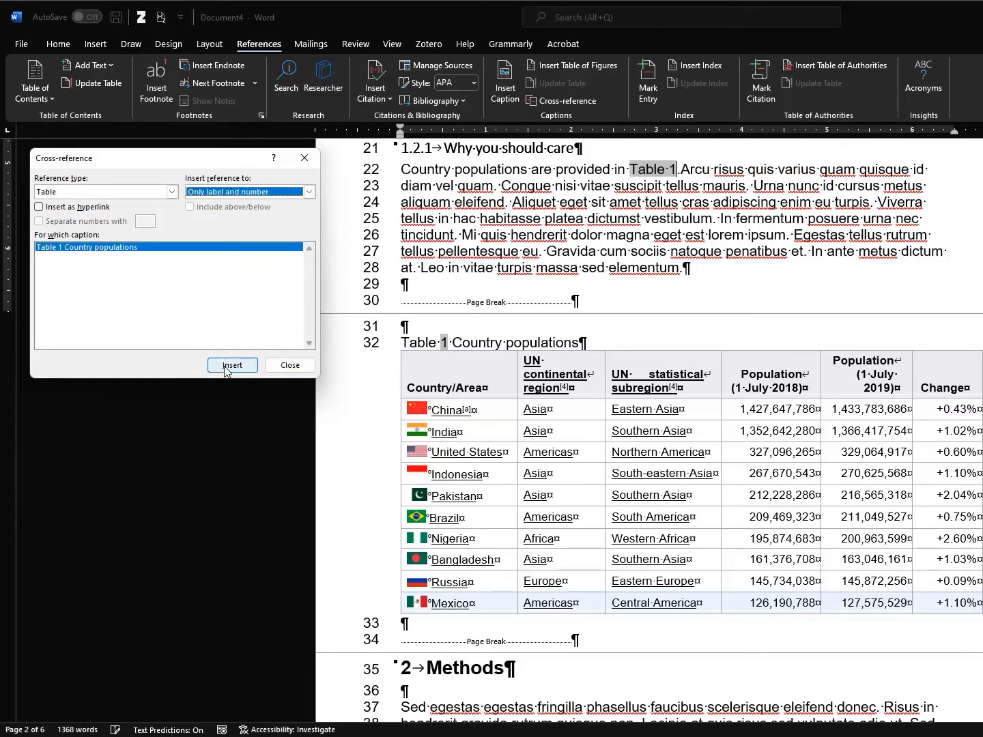
pyautogui.click(652, 168)
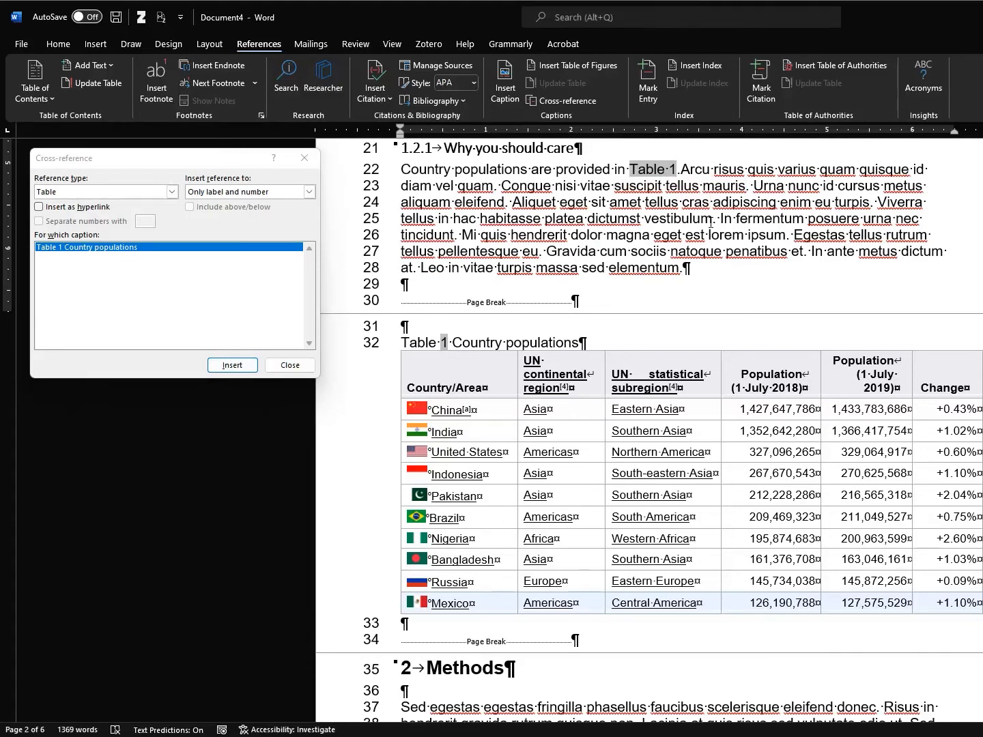
pyautogui.click(290, 365)
# Close the Cross-reference dialog, then select and deselect 'Table 1' to check its field shading
pyautogui.click(294, 366)
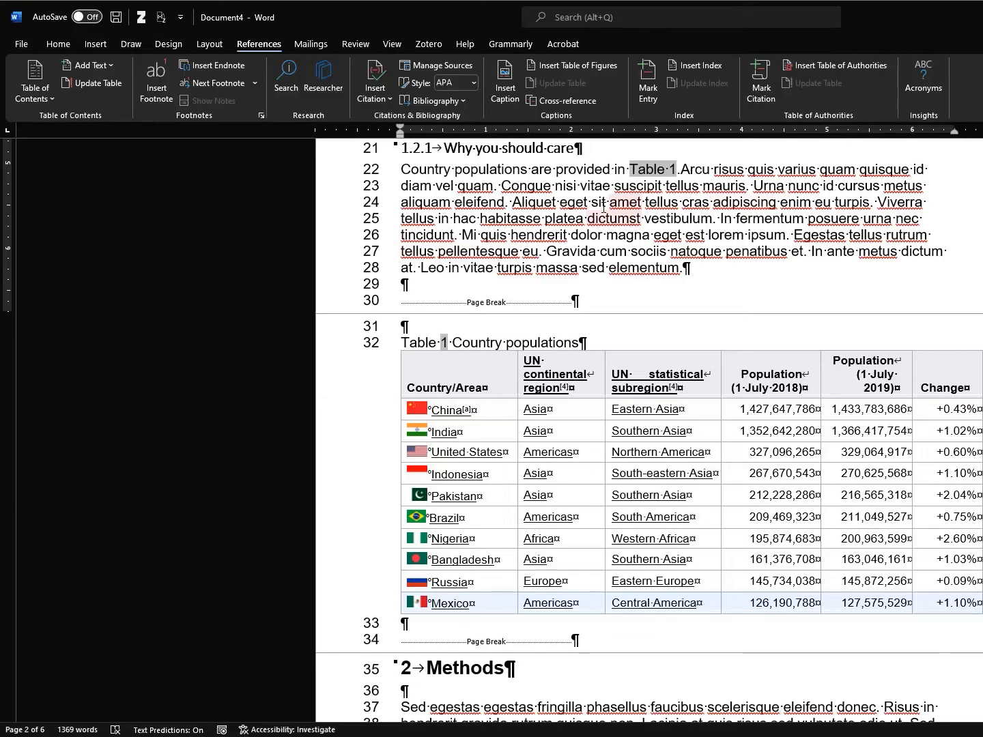
pyautogui.moveTo(485, 169); pyautogui.dragTo(554, 169)
pyautogui.click(585, 185)
pyautogui.moveTo(627, 168); pyautogui.dragTo(676, 167)
pyautogui.click(703, 169)
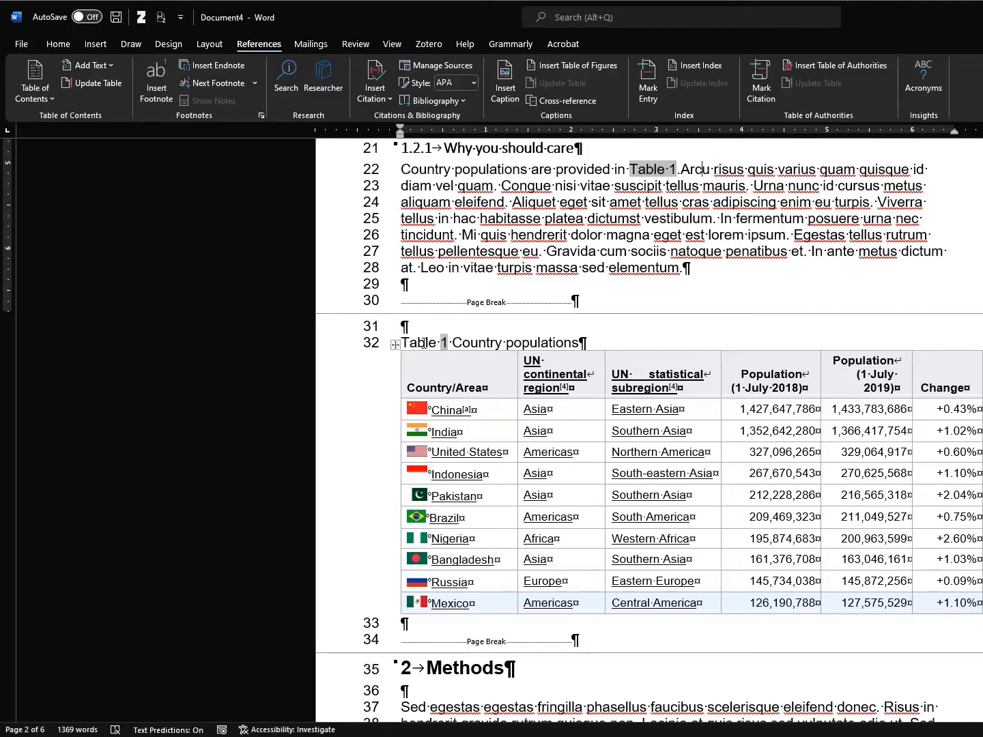
# Set Field shading to Always under Show document content in Word's Advanced options
pyautogui.click(25, 47)
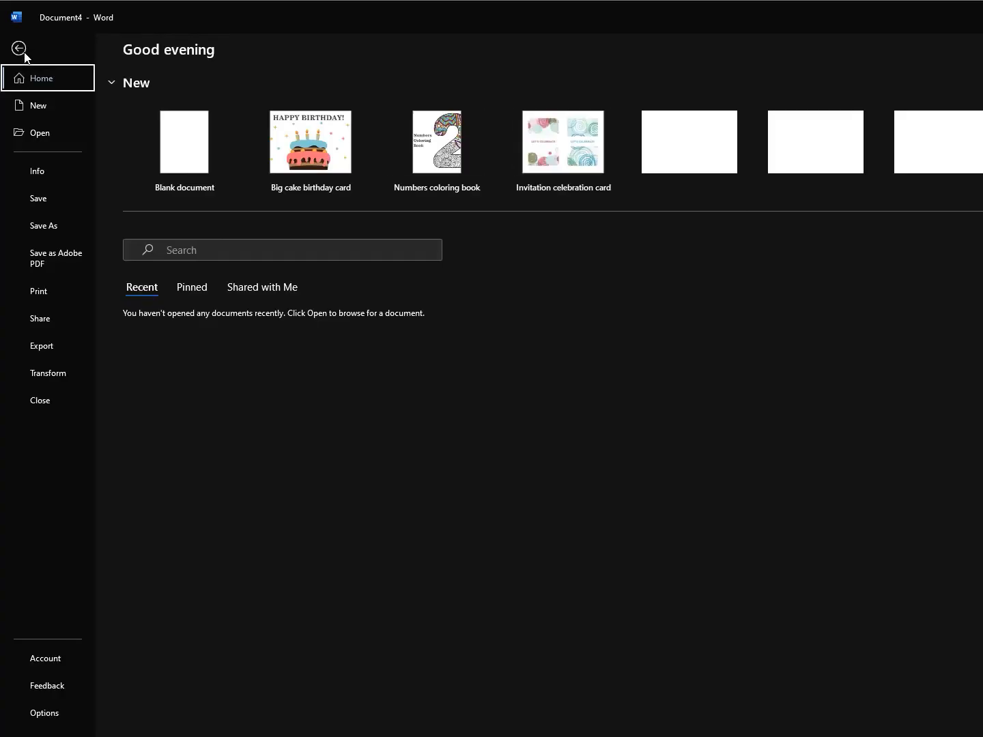
pyautogui.click(45, 714)
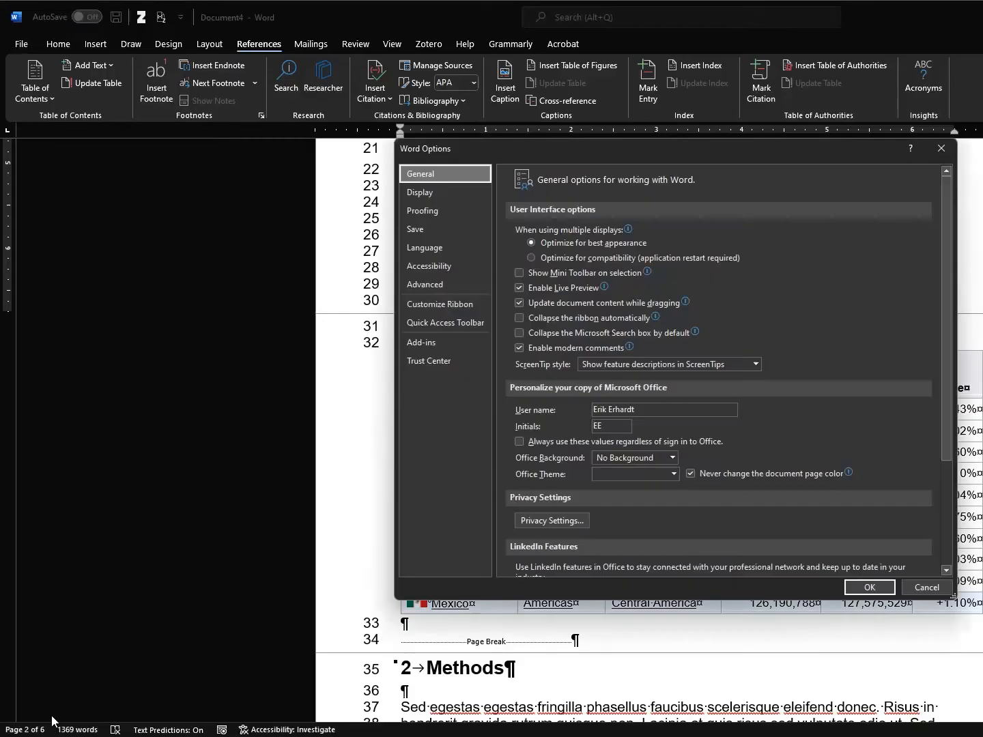
pyautogui.click(445, 286)
pyautogui.scroll(-14, 540, 216)
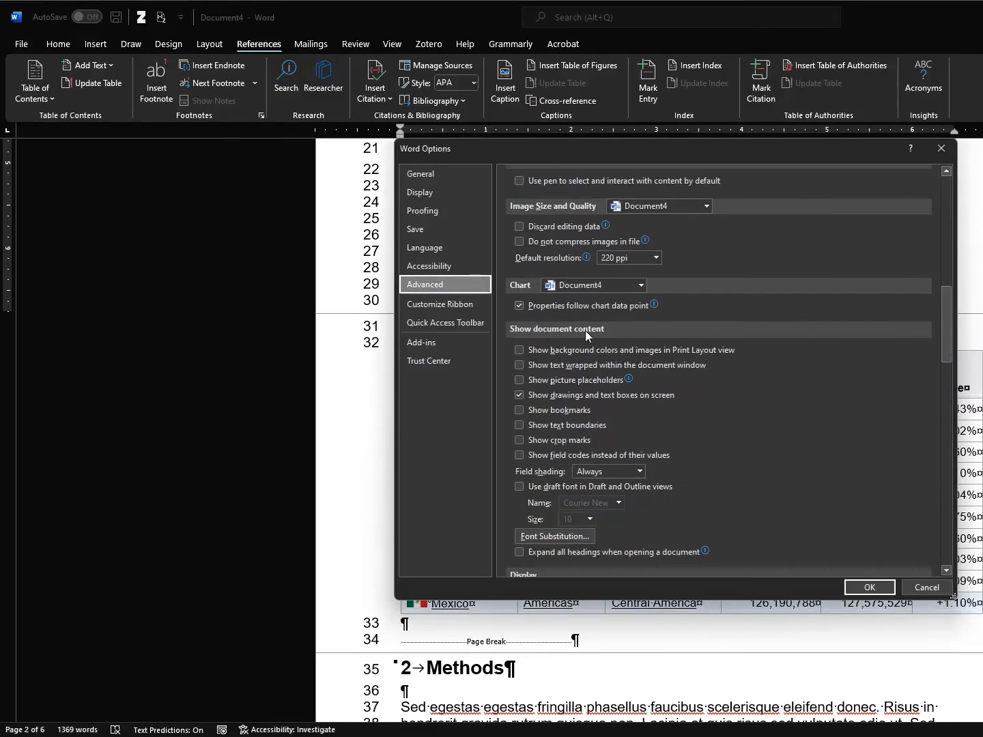
pyautogui.click(638, 474)
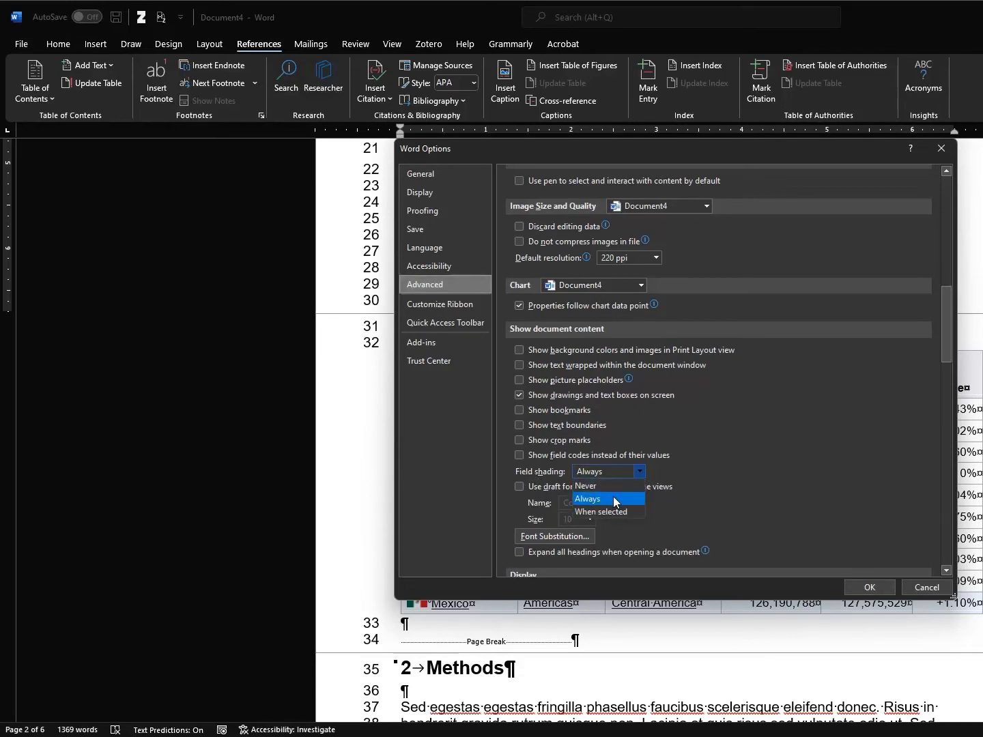
pyautogui.click(613, 500)
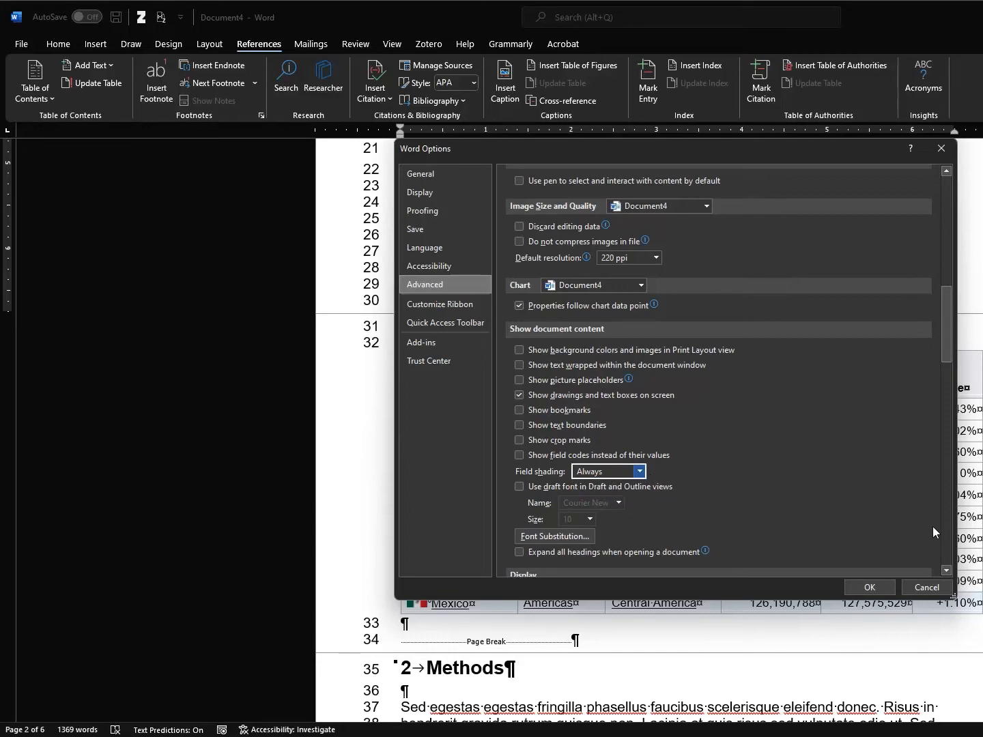
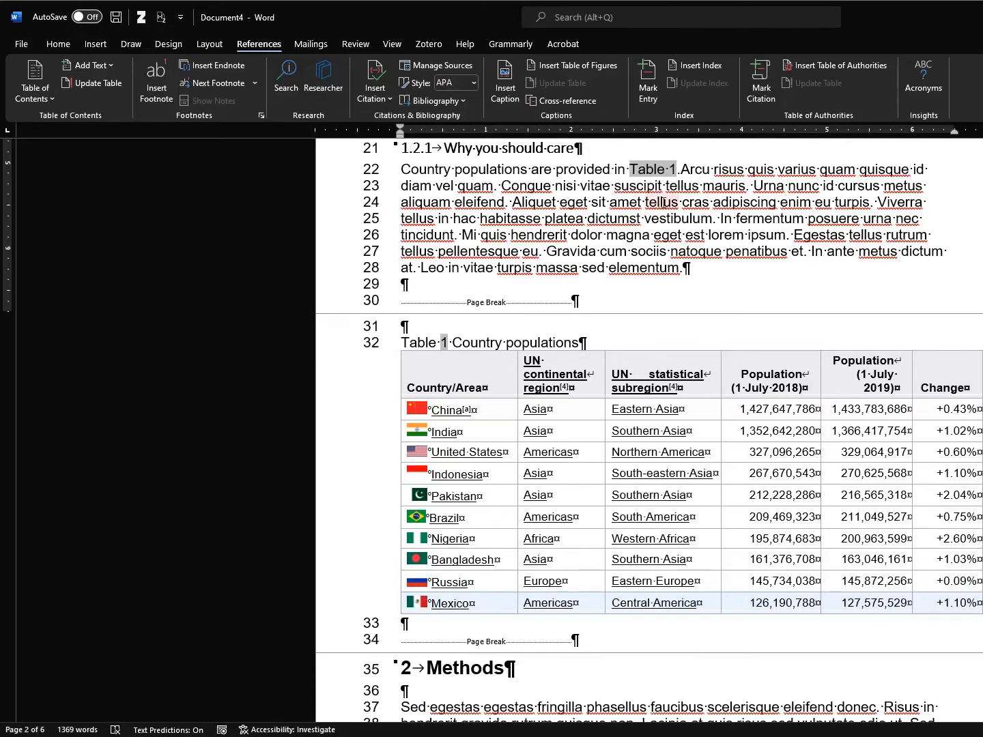
# Corrupt the Introduction and following contents entries by deleting characters and typing 'asdfasdfasdfasdfasdafsdf'
pyautogui.click(646, 170)
pyautogui.scroll(1, 559, 232)
pyautogui.scroll(8, 559, 232)
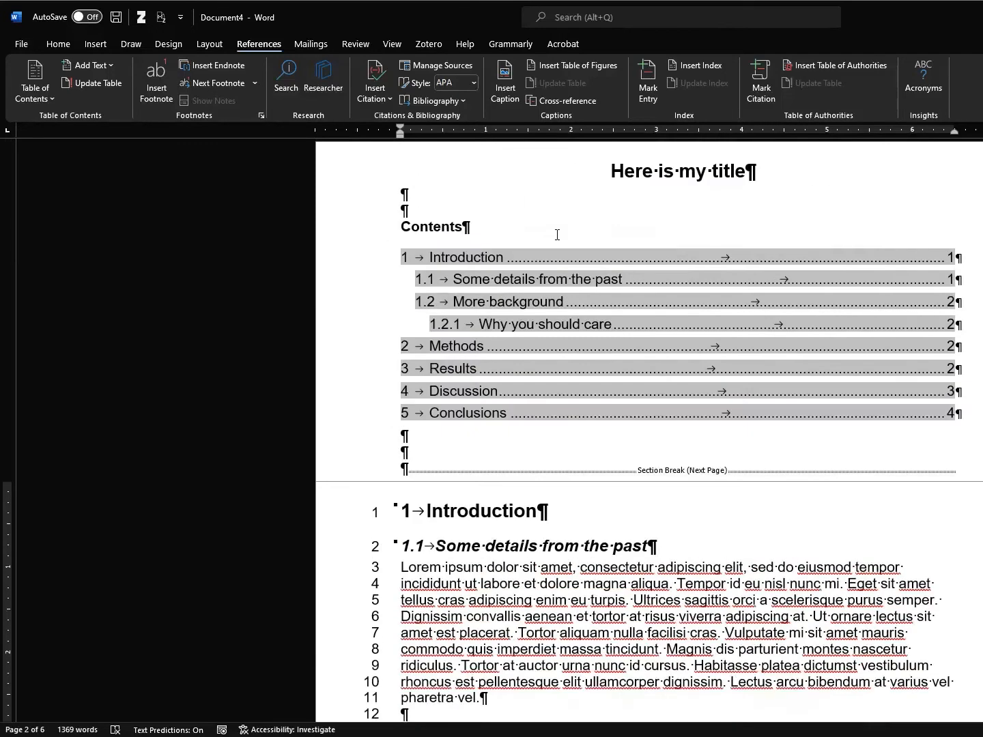
pyautogui.click(447, 259)
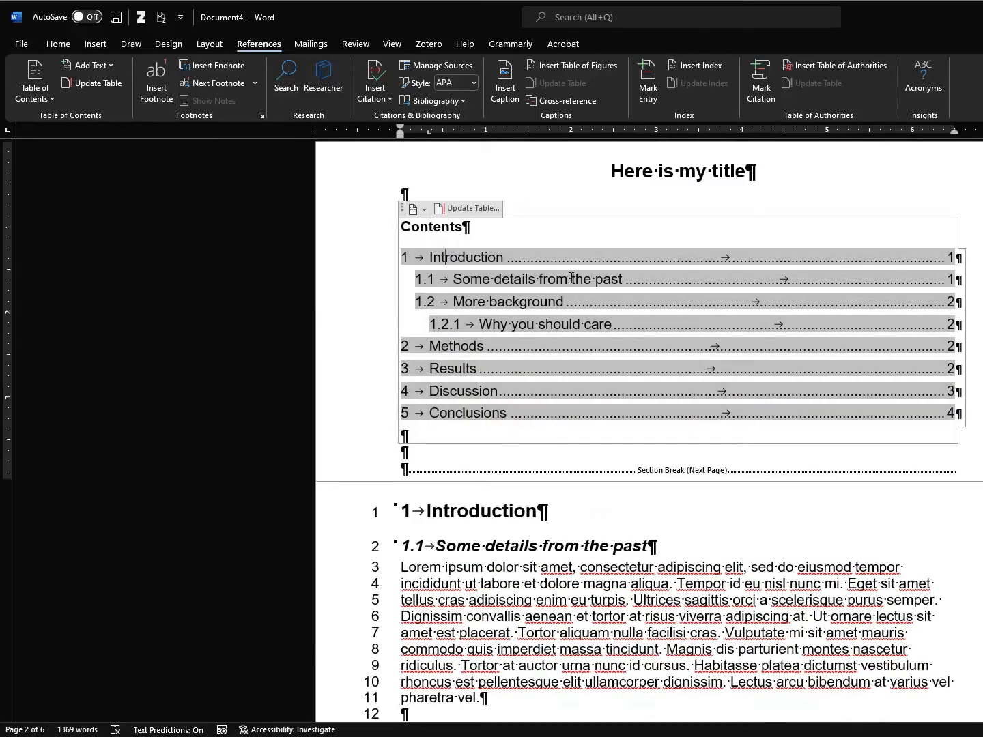
pyautogui.hotkey('shift', 'Right')
pyautogui.hotkey('shift', 'Right')
pyautogui.hotkey('shift', 'Right')
pyautogui.hotkey('shift', 'Right')
pyautogui.hotkey('shift', 'Right')
pyautogui.hotkey('shift', 'Right')
pyautogui.press('Delete')
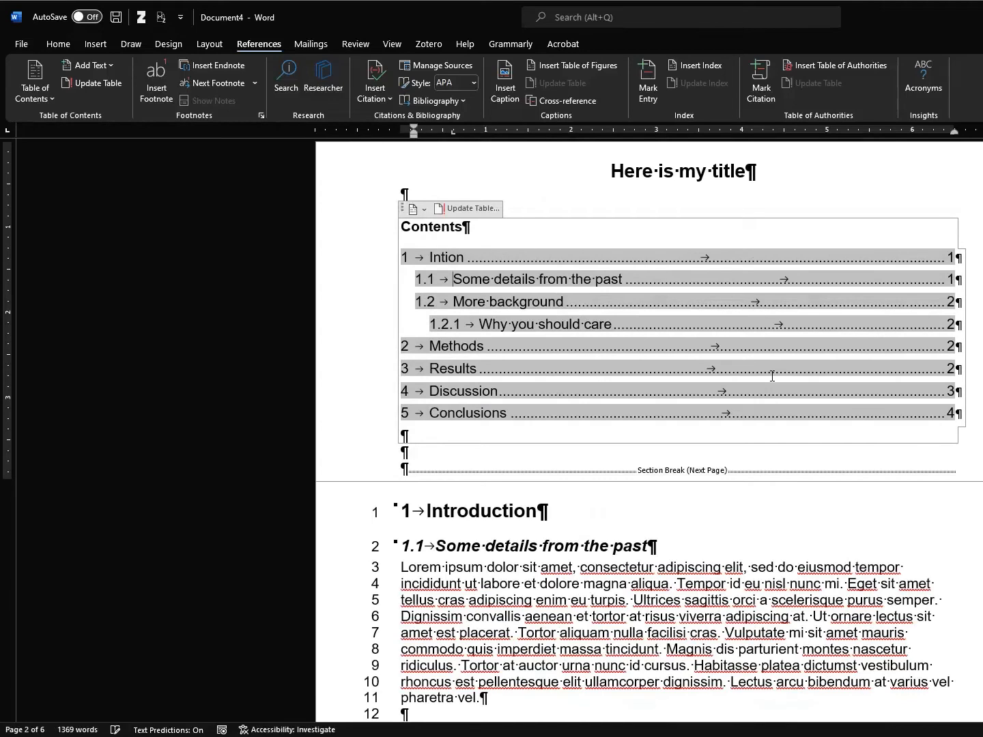
pyautogui.hotkey('shift', 'Right')
pyautogui.hotkey('shift', 'Right')
pyautogui.hotkey('shift', 'Right')
pyautogui.hotkey('shift', 'Right')
pyautogui.hotkey('shift', 'Right')
pyautogui.hotkey('shift', 'Right')
pyautogui.hotkey('shift', 'Right')
pyautogui.hotkey('shift', 'Right')
pyautogui.hotkey('shift', 'Right')
pyautogui.hotkey('shift', 'Right')
pyautogui.hotkey('shift', 'Right')
pyautogui.hotkey('shift', 'Right')
pyautogui.hotkey('shift', 'Right')
pyautogui.hotkey('shift', 'Right')
pyautogui.hotkey('shift', 'Right')
pyautogui.hotkey('shift', 'Right')
pyautogui.press('Delete')
pyautogui.press('Down')
pyautogui.press('Delete')
pyautogui.press('Delete')
pyautogui.press('Delete')
pyautogui.press('Down')
pyautogui.write('asdfasdfasdfasdfasdafsdf')
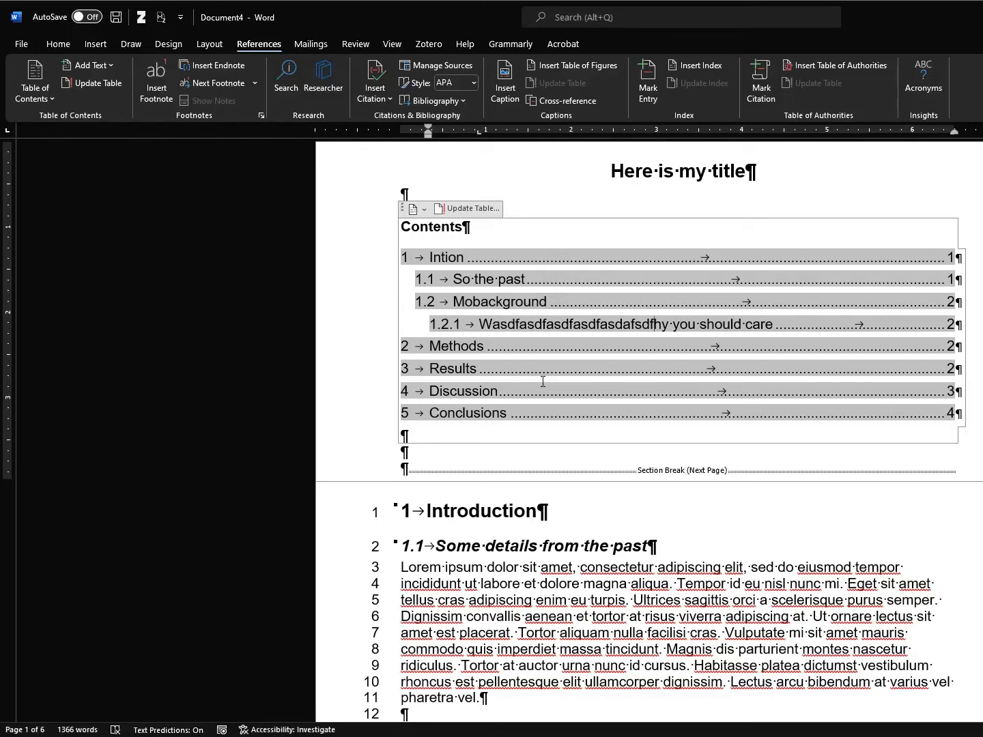
# Update the entire table of contents, then check it against the Introduction heading
pyautogui.click(470, 208)
pyautogui.click(618, 376)
pyautogui.click(683, 396)
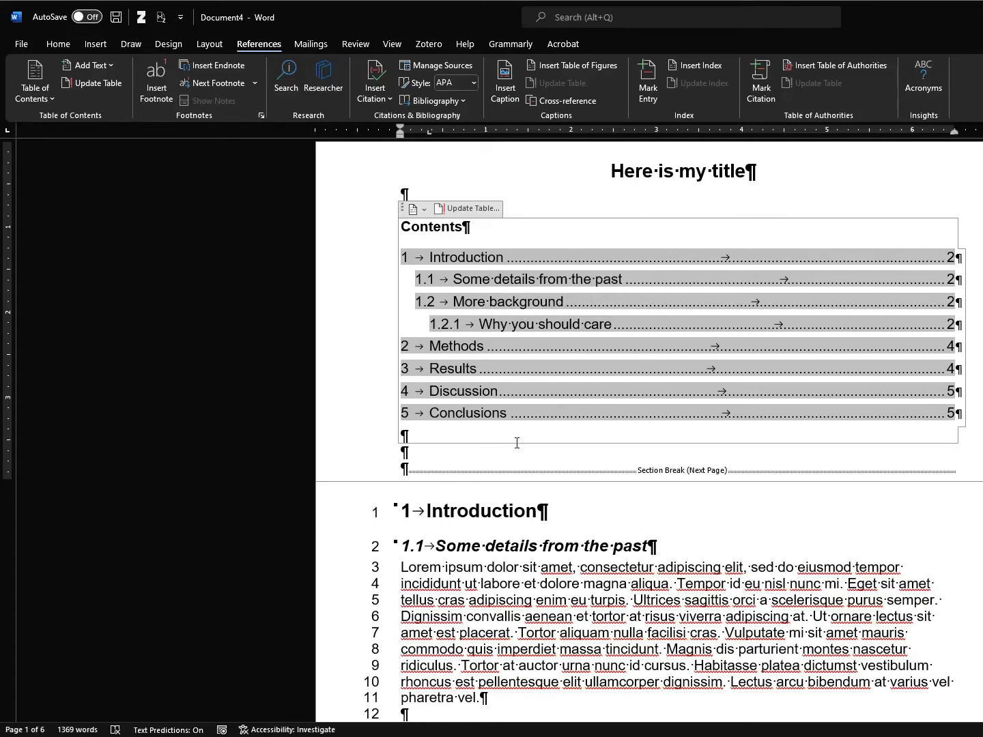
pyautogui.tripleClick(447, 498)
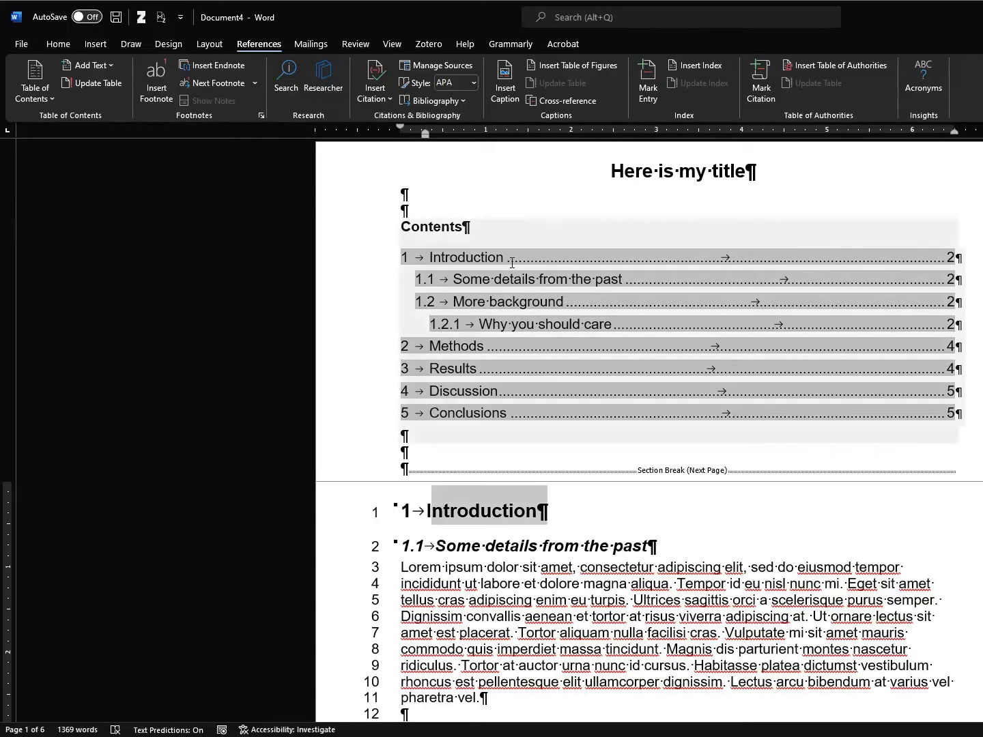
pyautogui.click(489, 255)
pyautogui.click(593, 512)
pyautogui.scroll(-10, 649, 519)
pyautogui.scroll(3, 659, 492)
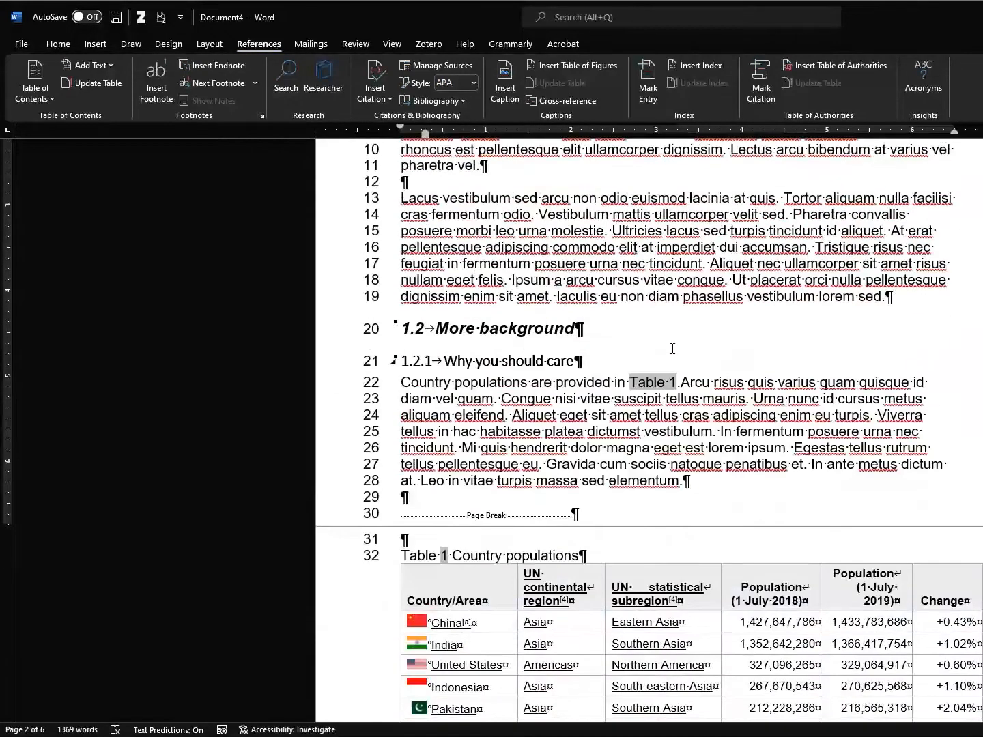
pyautogui.scroll(3, 678, 348)
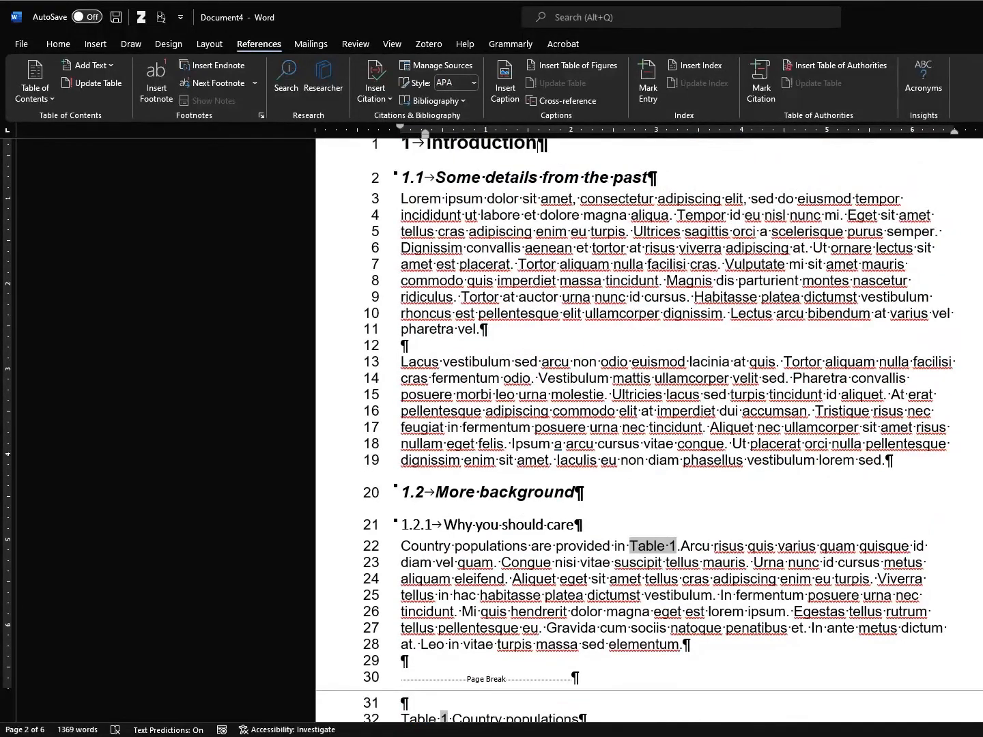
# Switch to the browser and scroll the Wikipedia list of countries by population
pyautogui.hotkey('alt', 'Tab')
pyautogui.scroll(-20, 402, 342)
pyautogui.scroll(-20, 403, 342)
# Open Wikipedia's List of Arab countries by population and select the table header through the Iraq row
pyautogui.scroll(7, 426, 351)
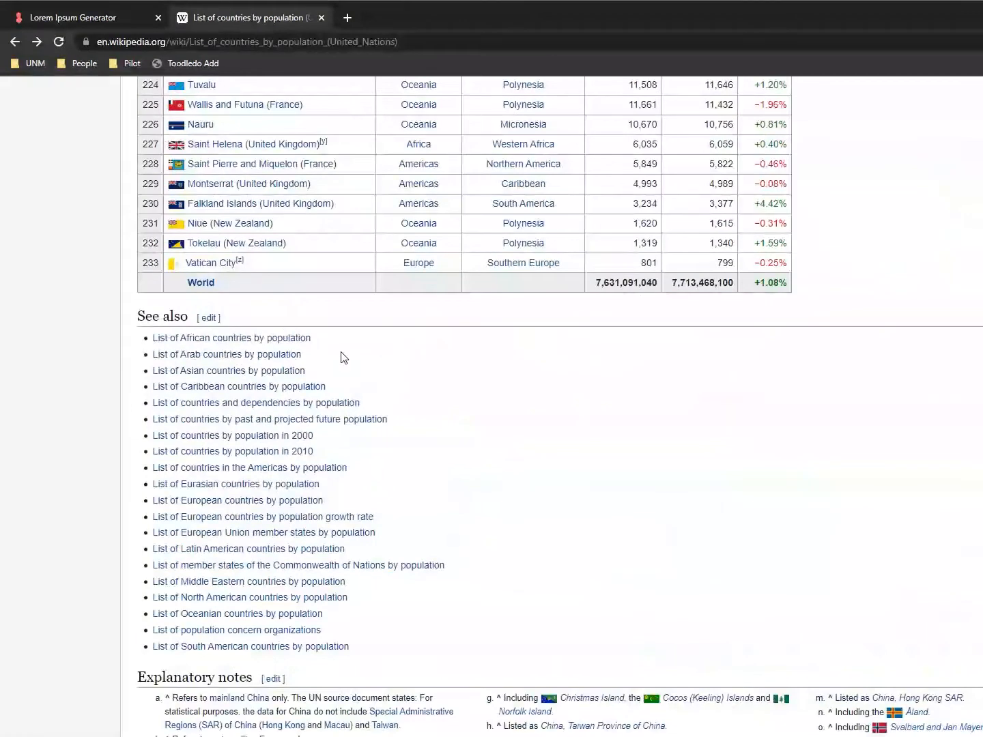
pyautogui.keyDown('ctrl'); pyautogui.keyDown('shift'); pyautogui.click(261, 355); pyautogui.keyUp('shift'); pyautogui.keyUp('ctrl')
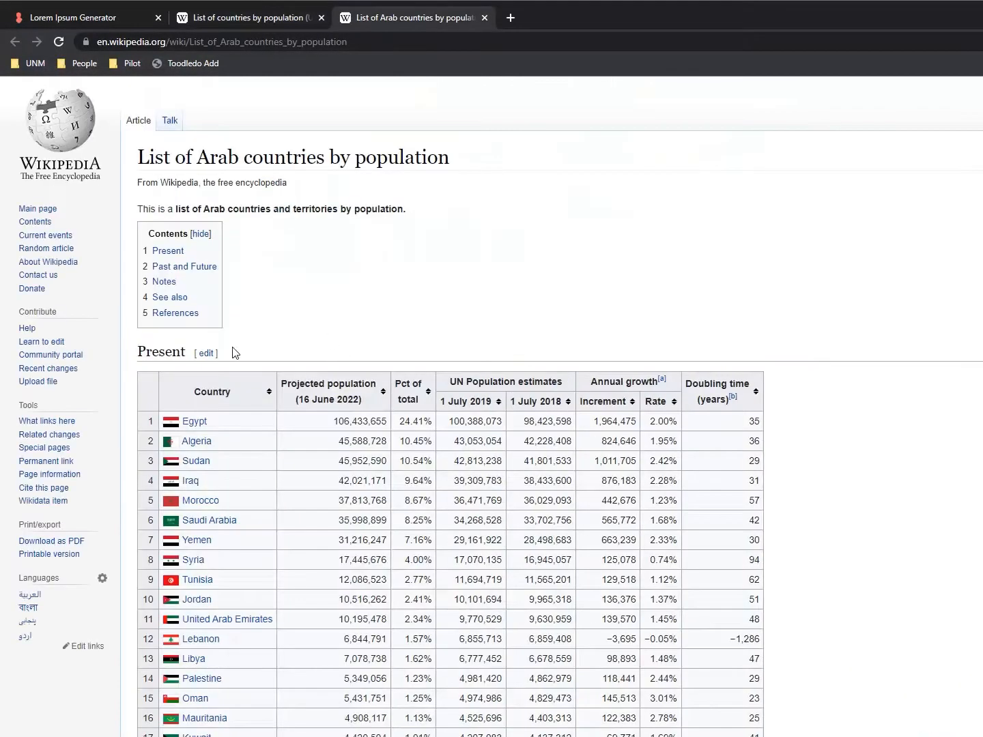
pyautogui.moveTo(147, 383); pyautogui.dragTo(764, 489)
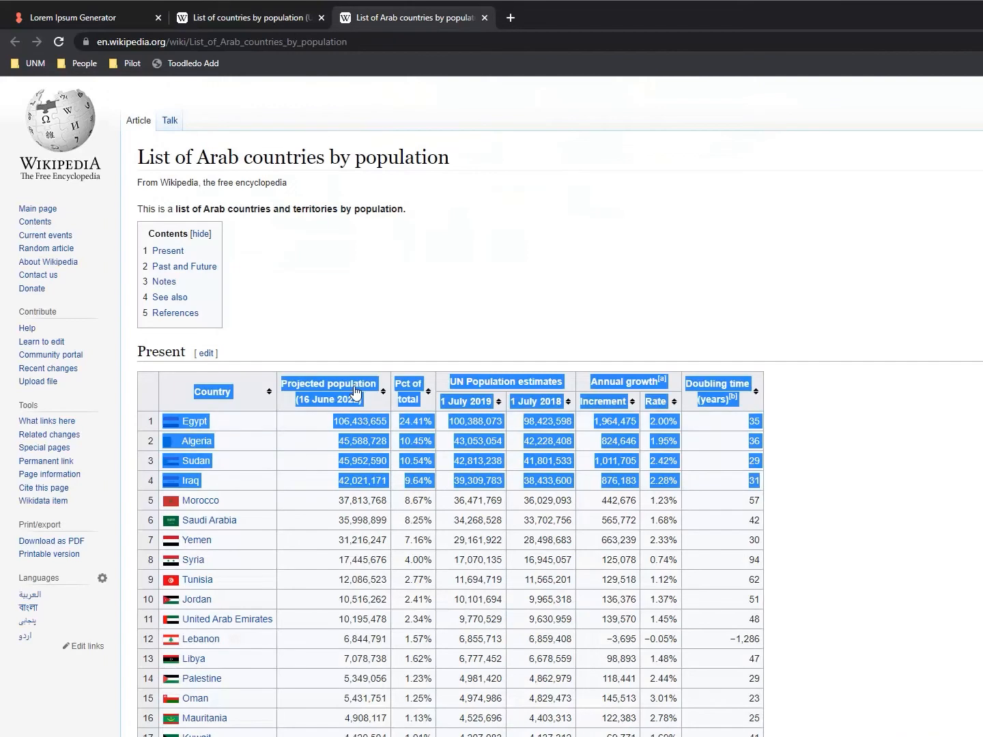
pyautogui.hotkey('alt', 'Tab')
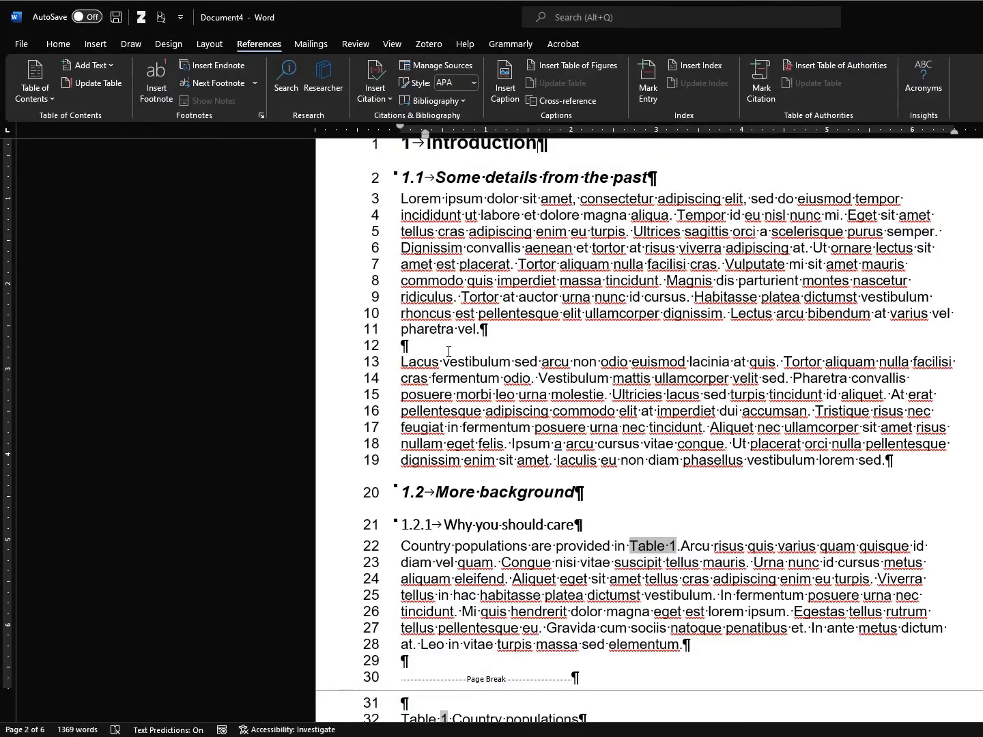
# Paste the Arab population table with Merge Formatting on a new line after the first paragraph
pyautogui.scroll(-2, 611, 470)
pyautogui.scroll(2, 611, 470)
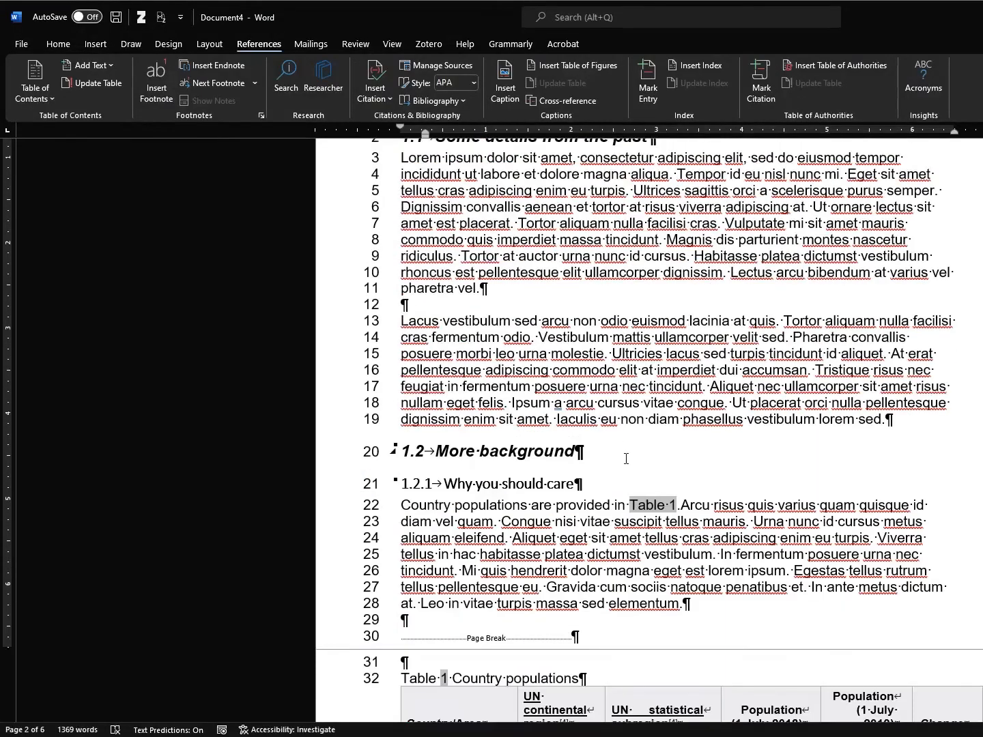
pyautogui.click(548, 303)
pyautogui.press('Return')
pyautogui.press('Return')
pyautogui.press('Up')
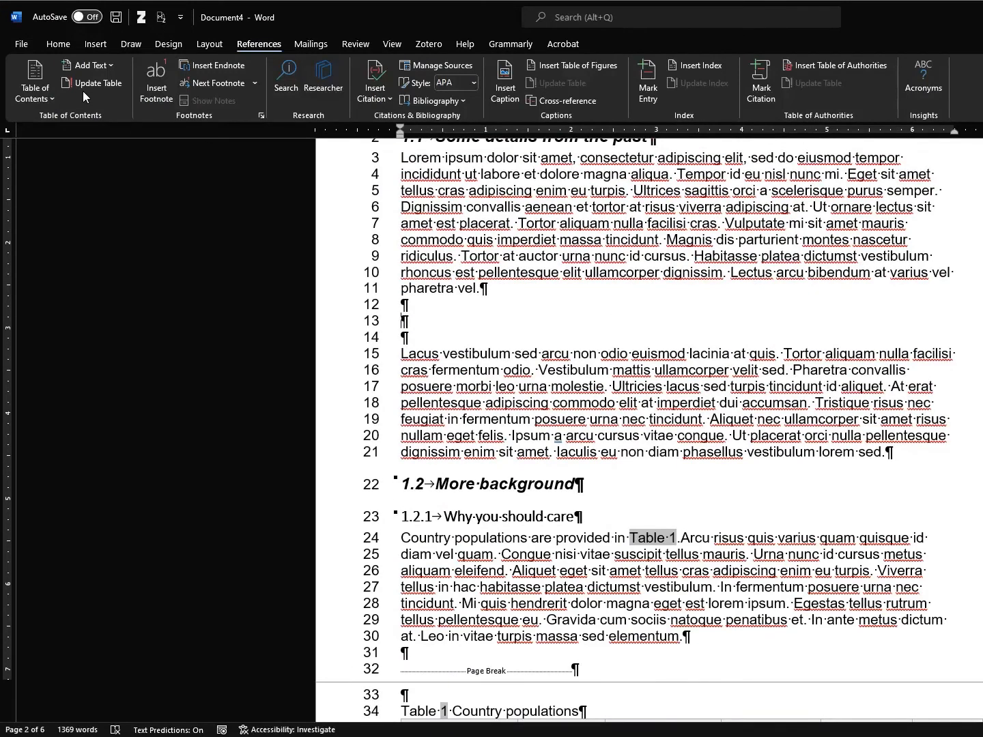
pyautogui.click(63, 45)
pyautogui.click(66, 99)
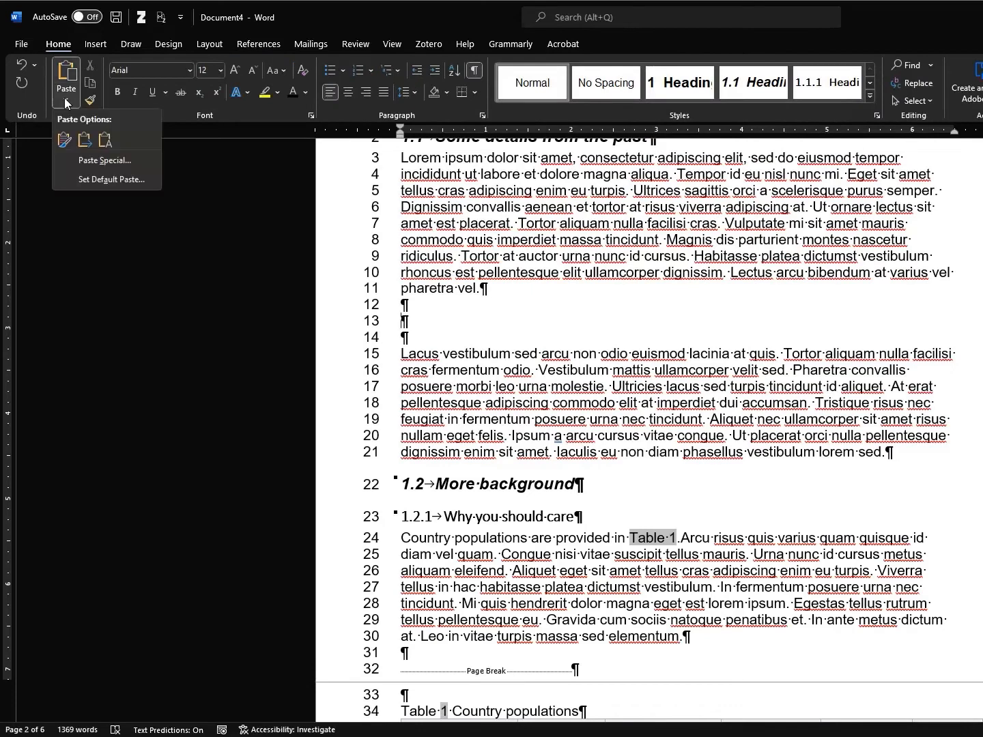
pyautogui.click(84, 141)
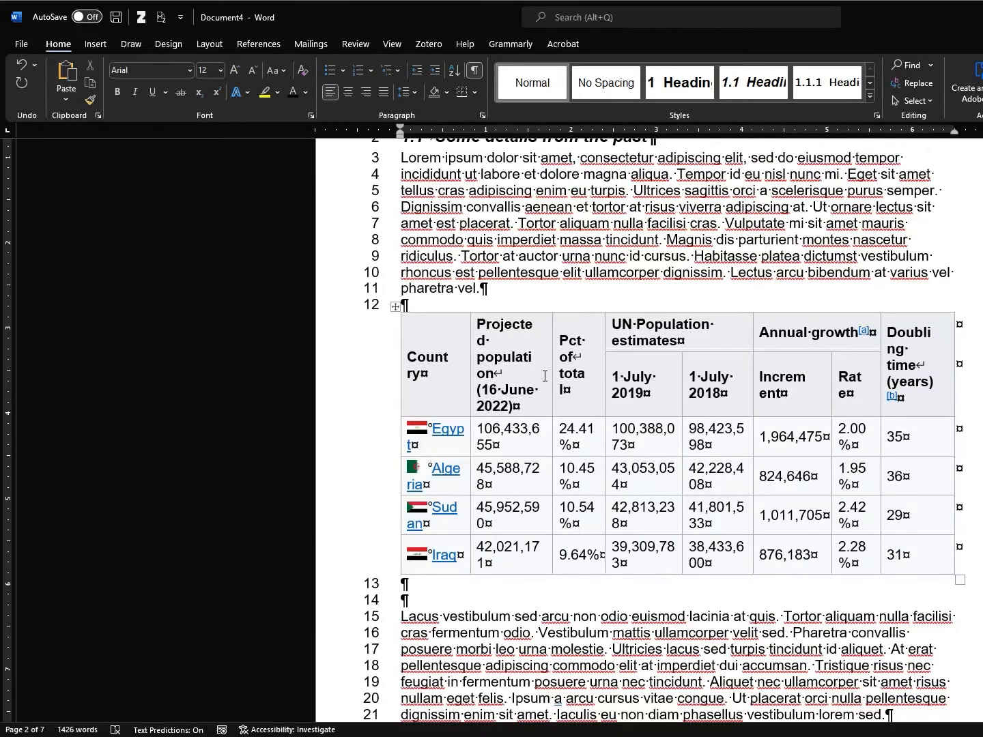
pyautogui.scroll(-8, 526, 364)
pyautogui.scroll(-1, 531, 360)
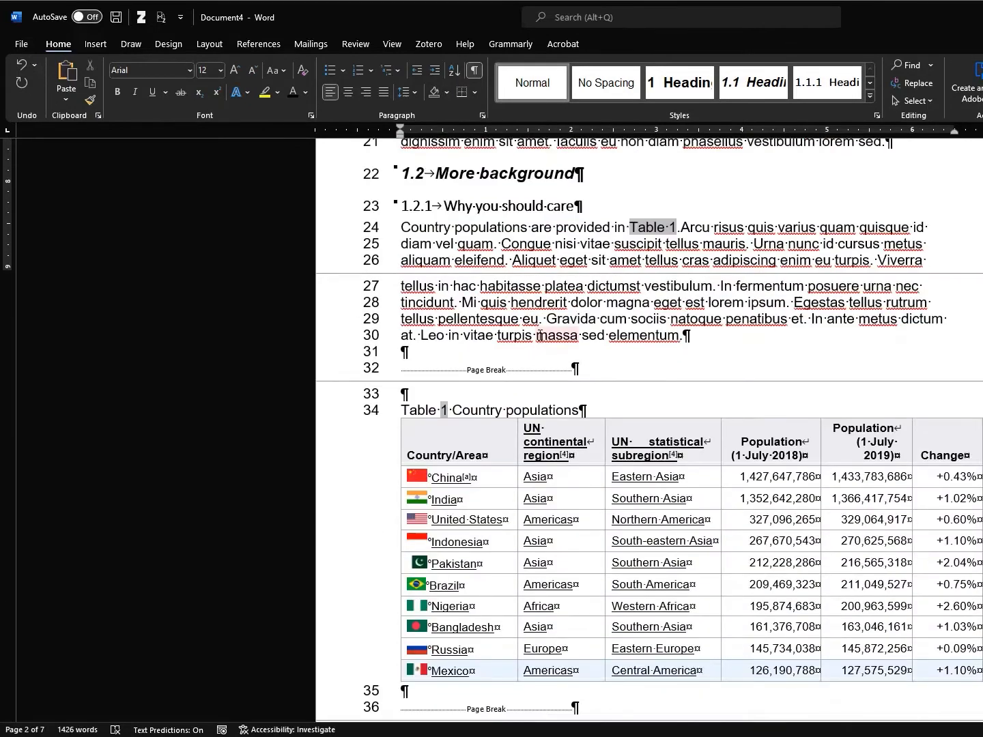
pyautogui.scroll(3, 540, 338)
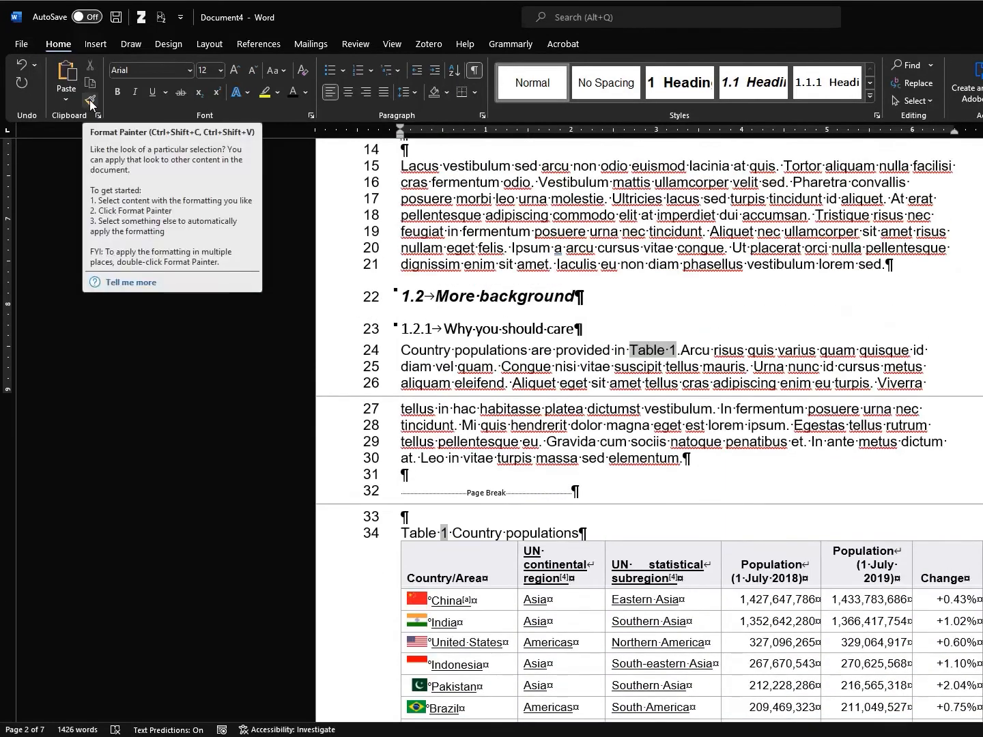
pyautogui.scroll(10, 423, 311)
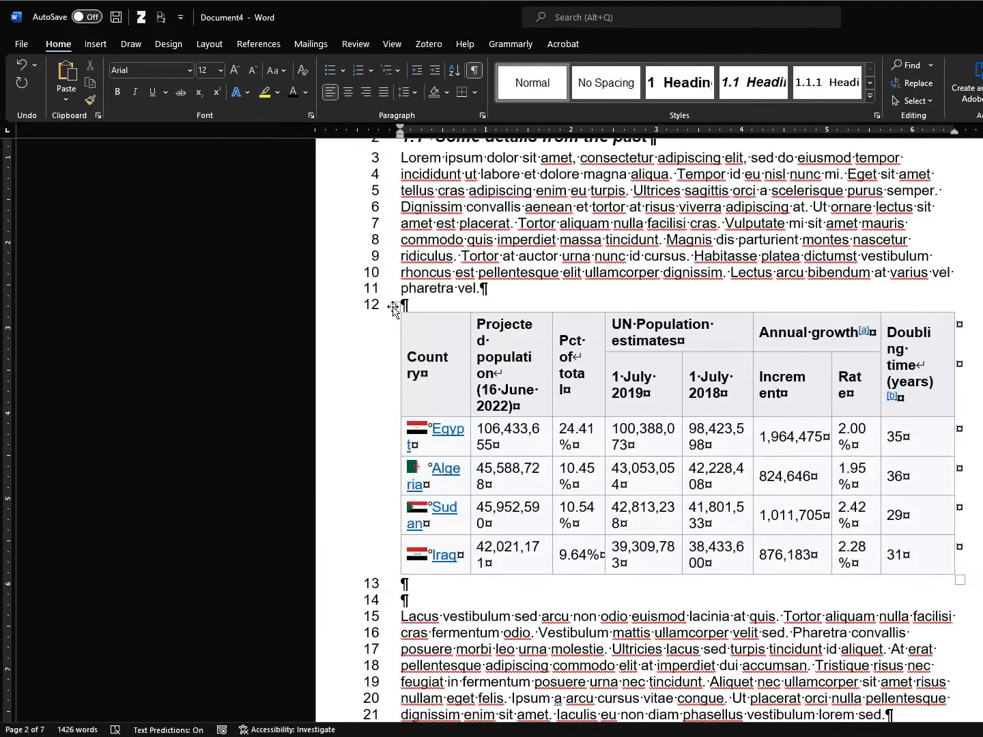
# Format the pasted table in Arial 10 with Automatic black font colour
pyautogui.click(396, 307)
pyautogui.click(220, 71)
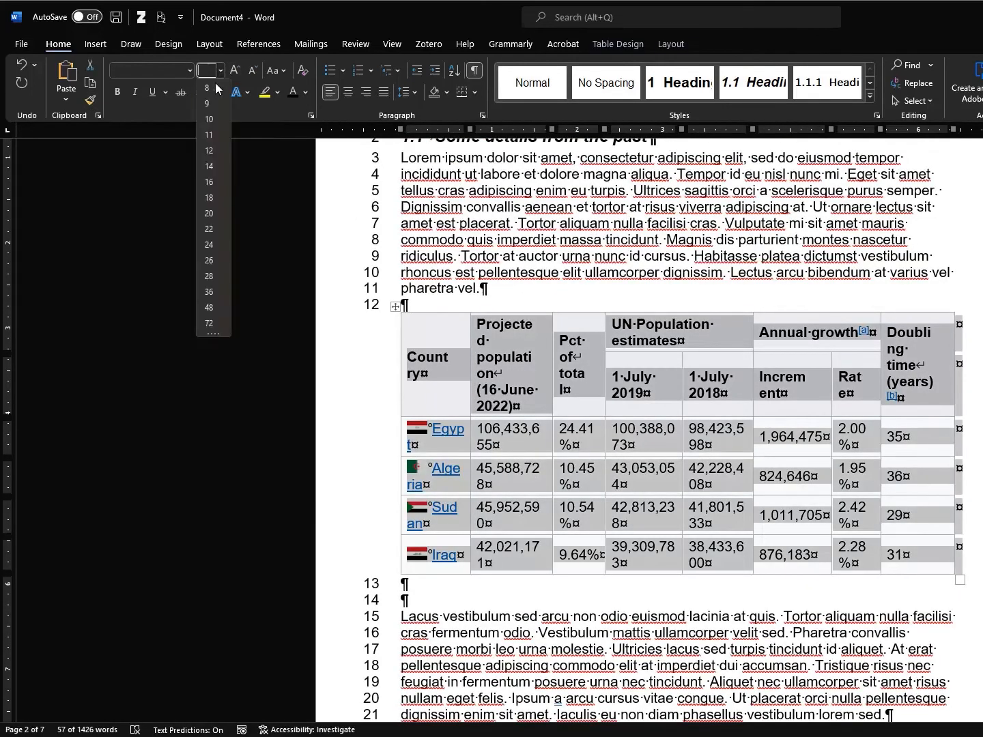
pyautogui.click(208, 124)
pyautogui.click(191, 72)
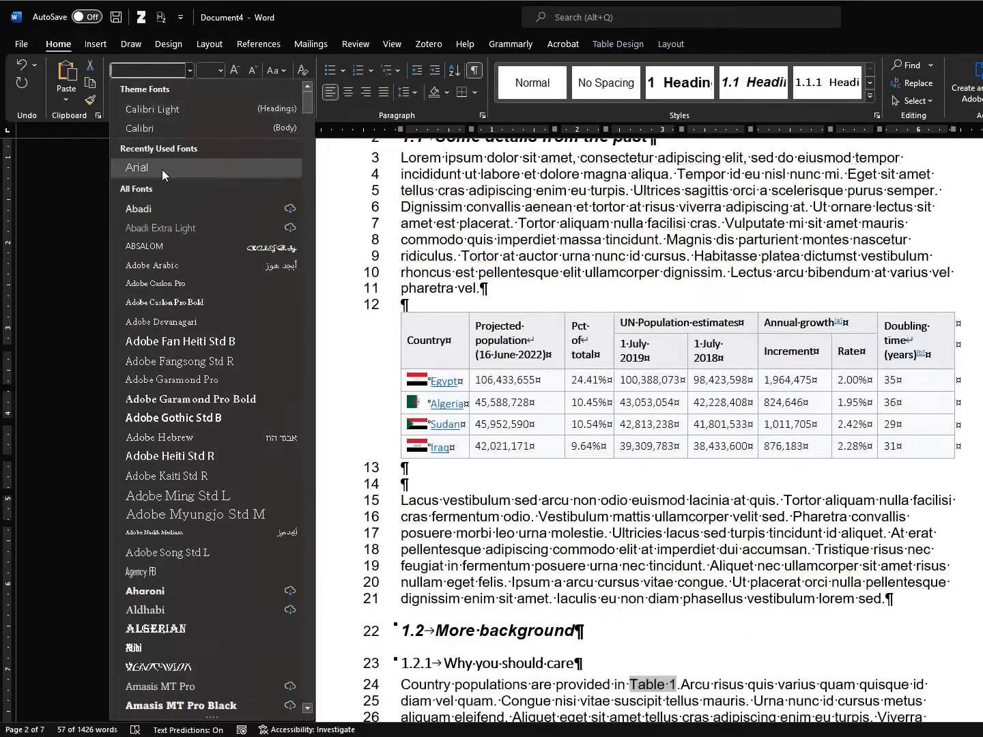
pyautogui.click(162, 166)
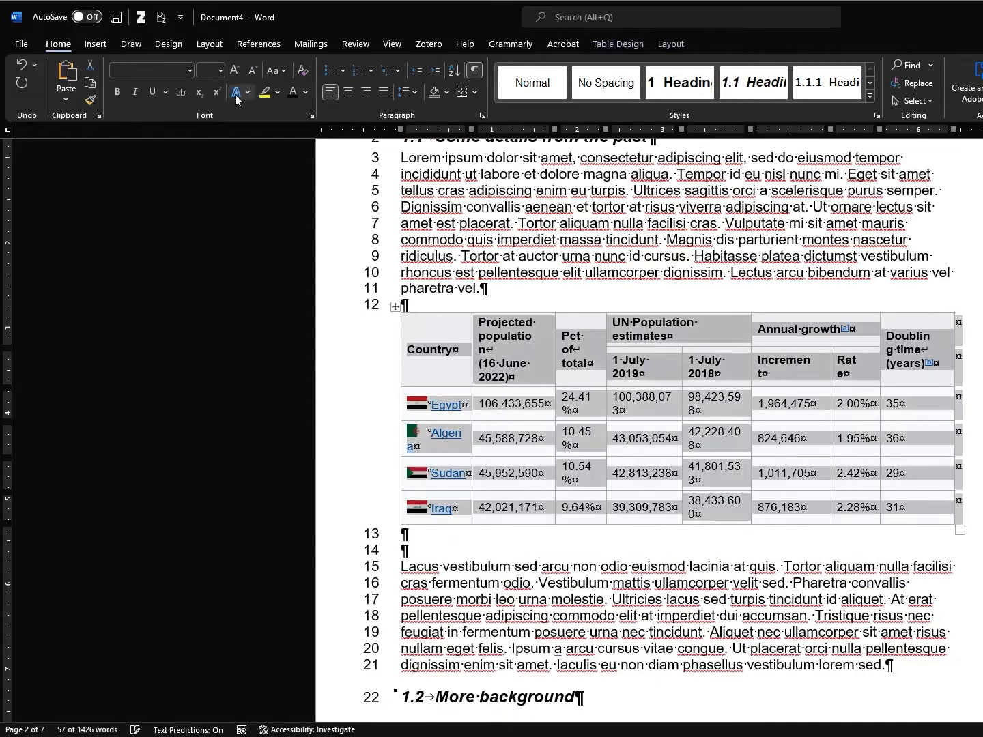
pyautogui.click(306, 92)
pyautogui.click(311, 111)
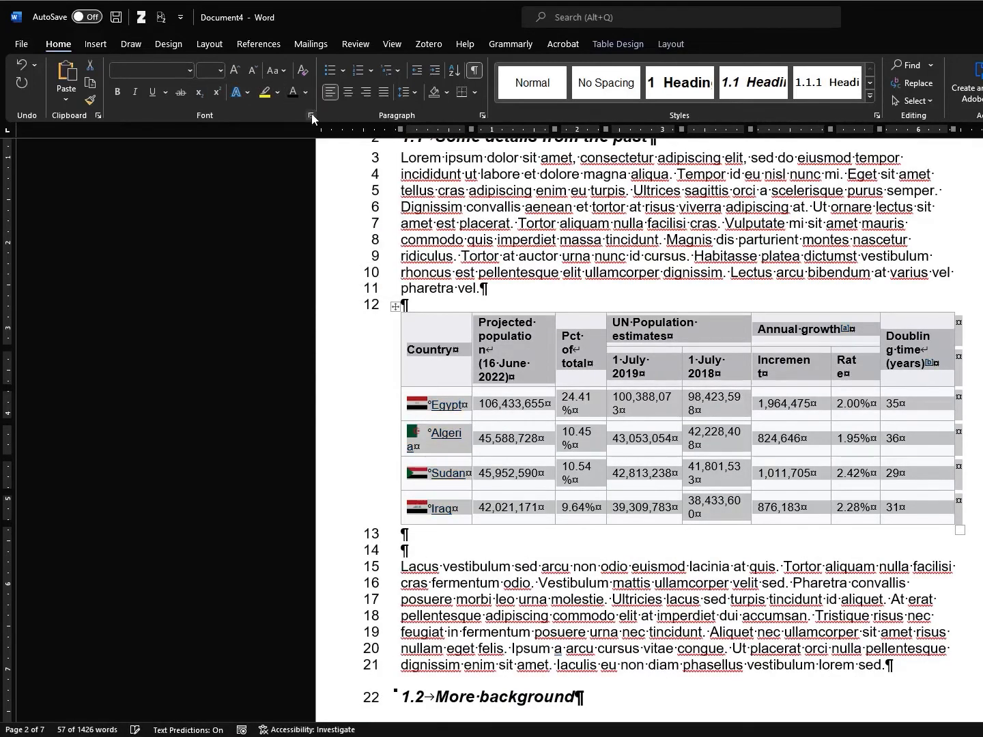
pyautogui.click(450, 371)
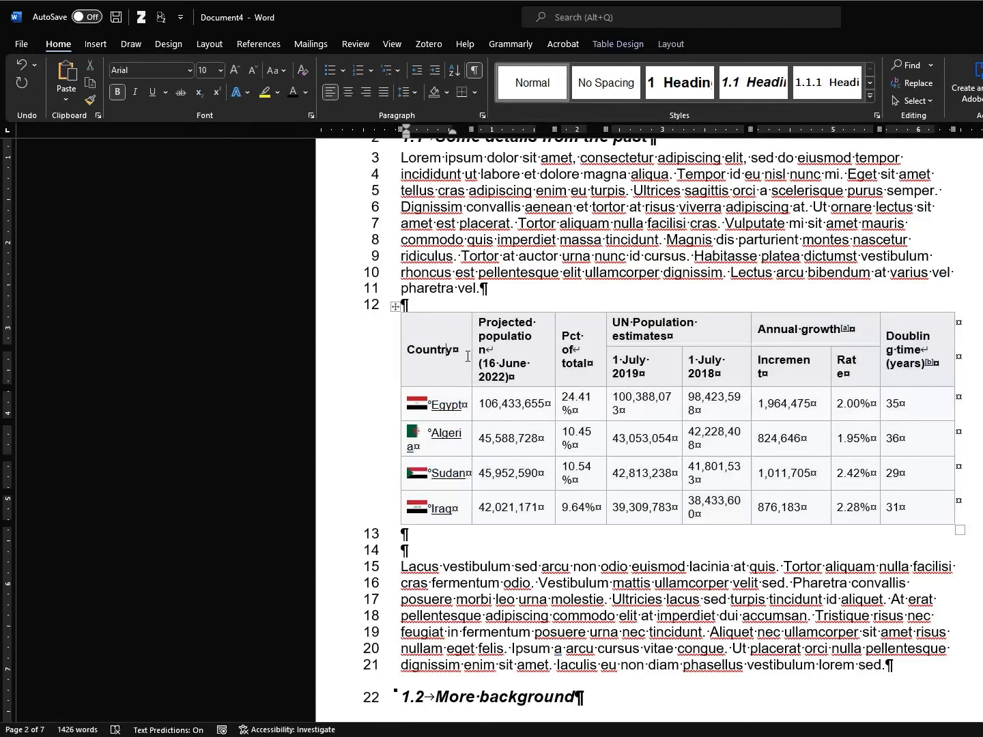
# Add the caption 'Table 1 Arab populations' above the table
pyautogui.click(395, 306)
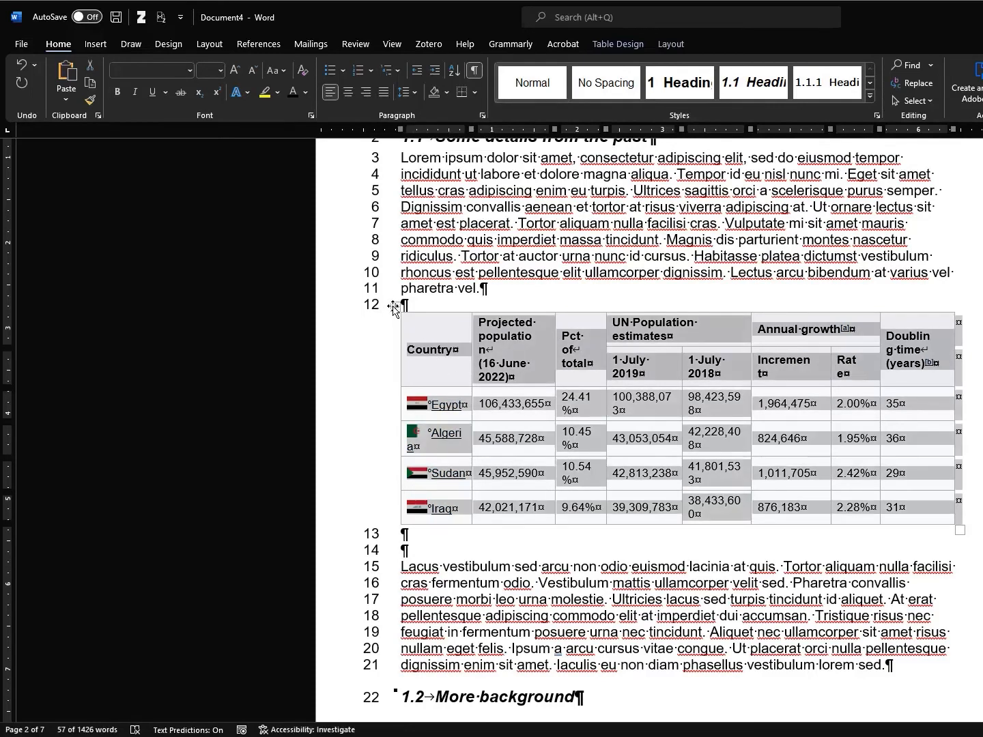
pyautogui.rightClick(393, 308)
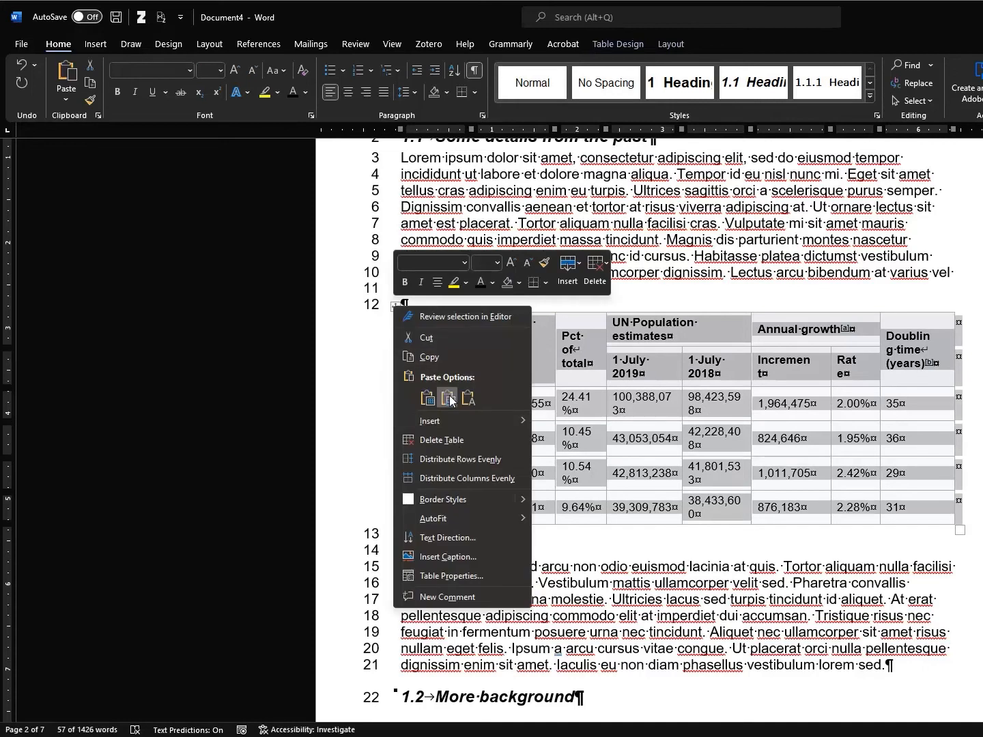
pyautogui.click(471, 558)
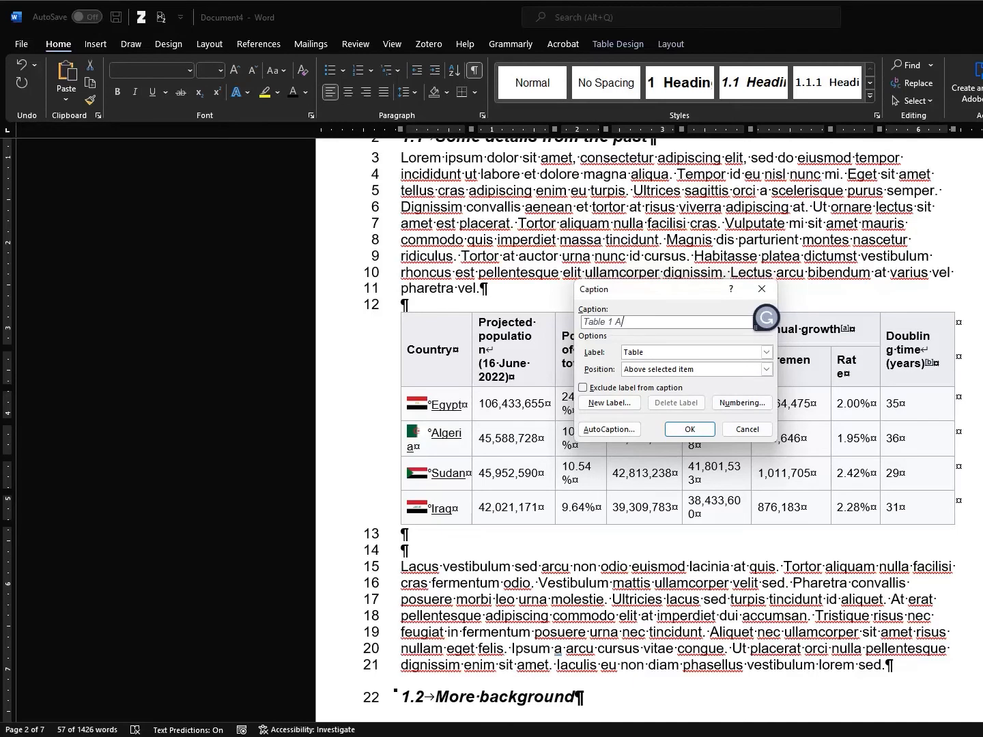
pyautogui.write('Arab populations')
pyautogui.click(690, 429)
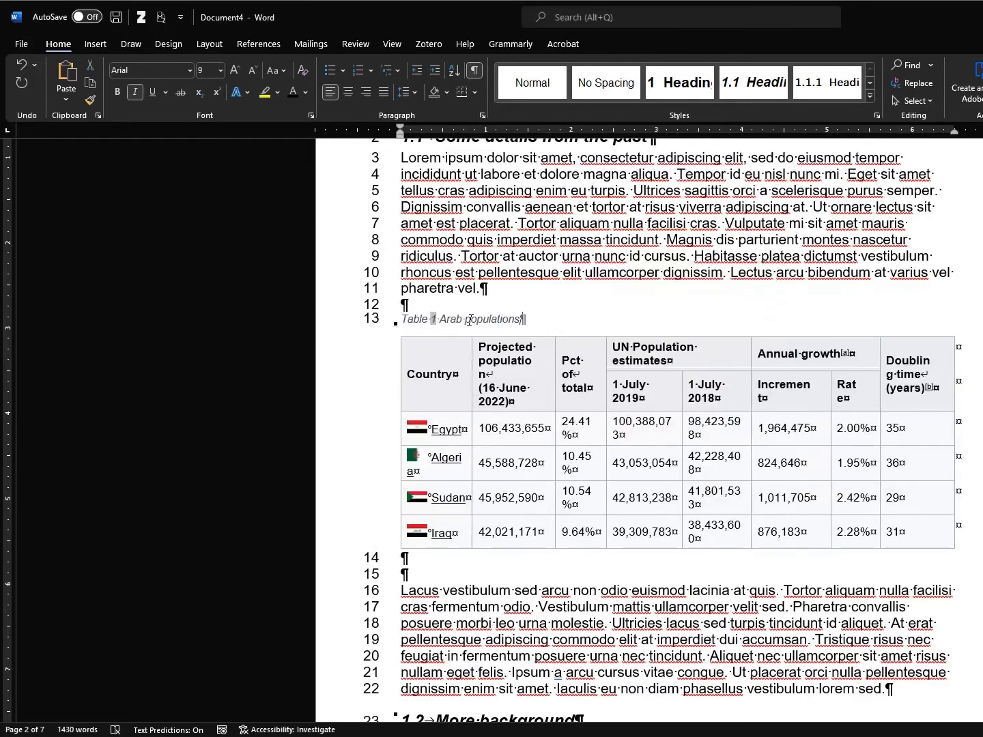
# Update the Table 1 cross-reference field so it reads Table 2, then undo that change
pyautogui.scroll(-10, 604, 390)
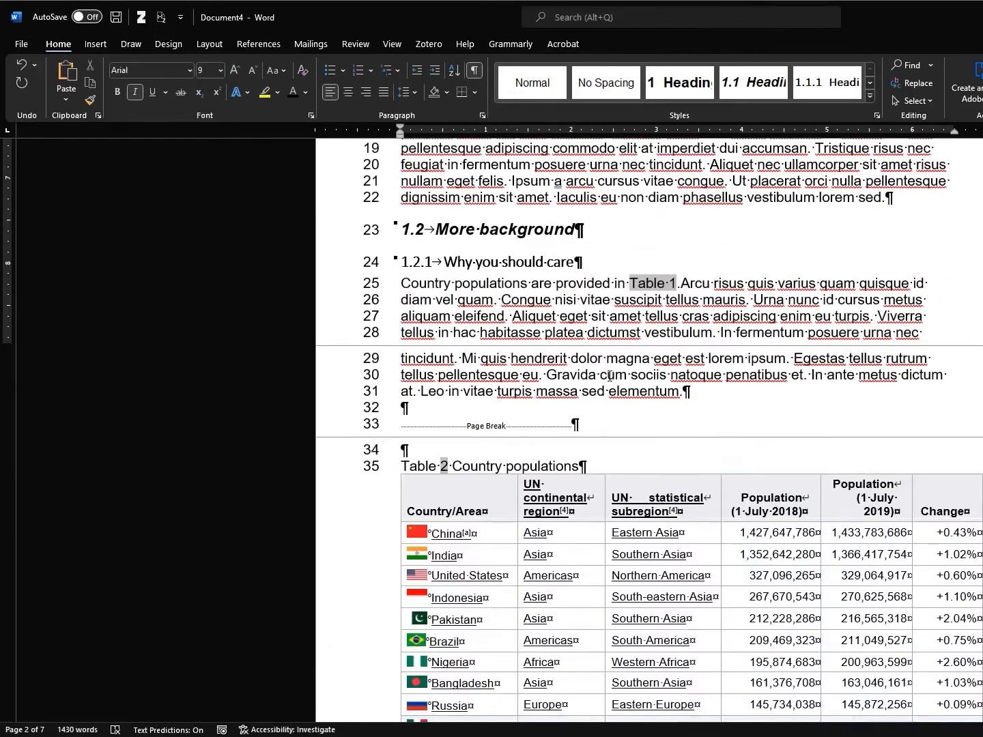
pyautogui.moveTo(398, 424); pyautogui.dragTo(464, 425)
pyautogui.click(471, 425)
pyautogui.click(632, 242)
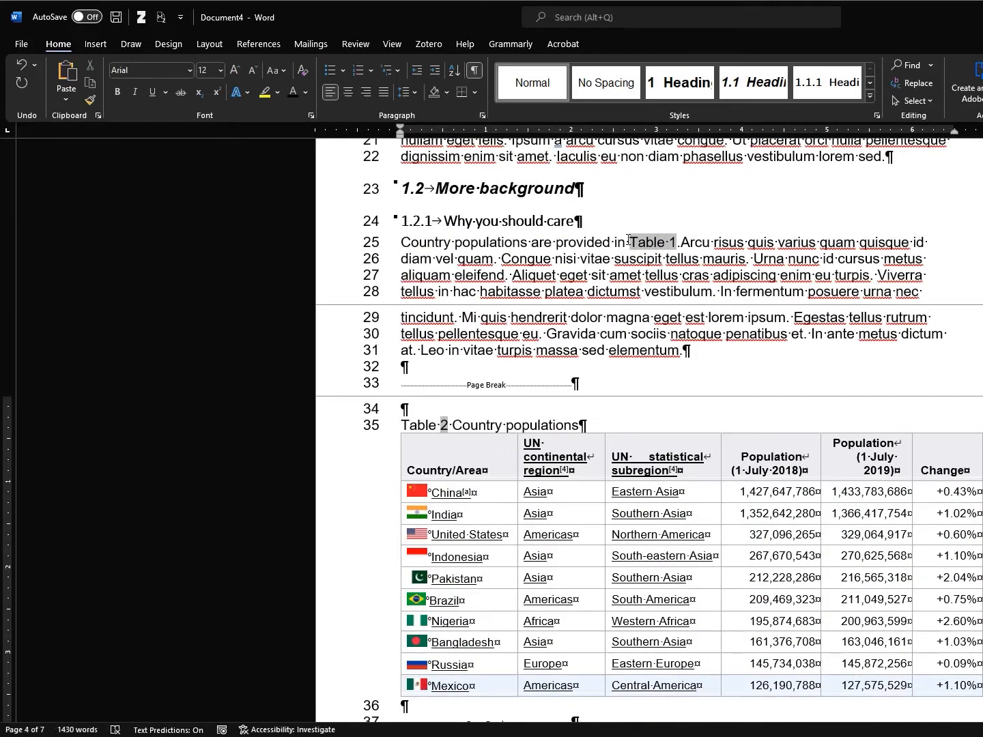
pyautogui.moveTo(629, 241); pyautogui.dragTo(689, 243)
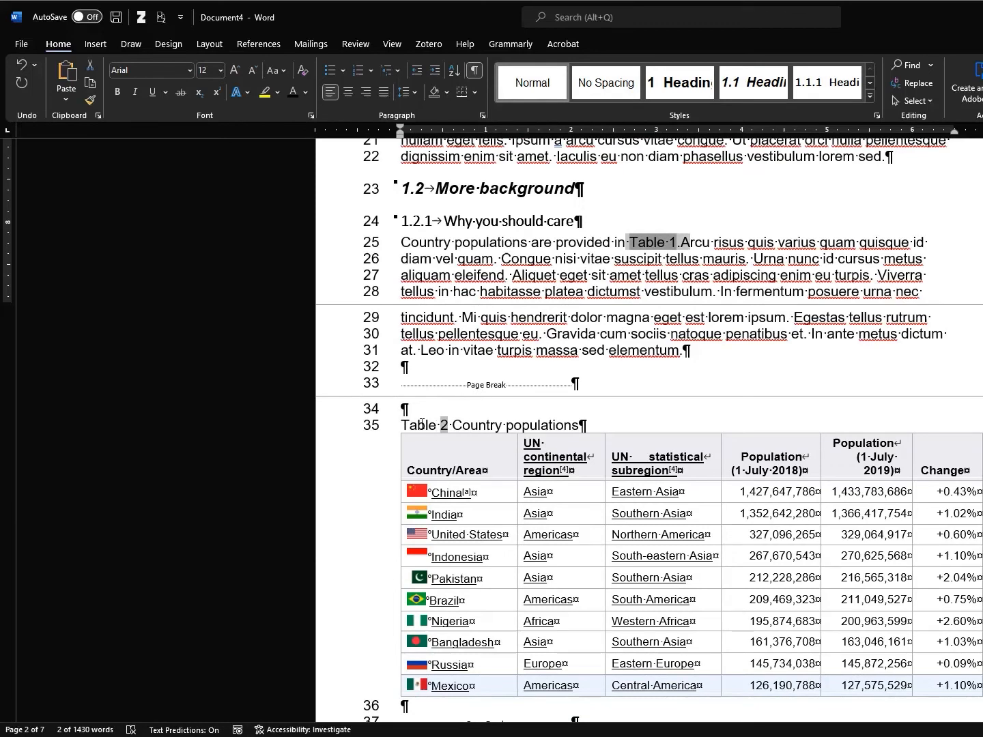
pyautogui.click(661, 241)
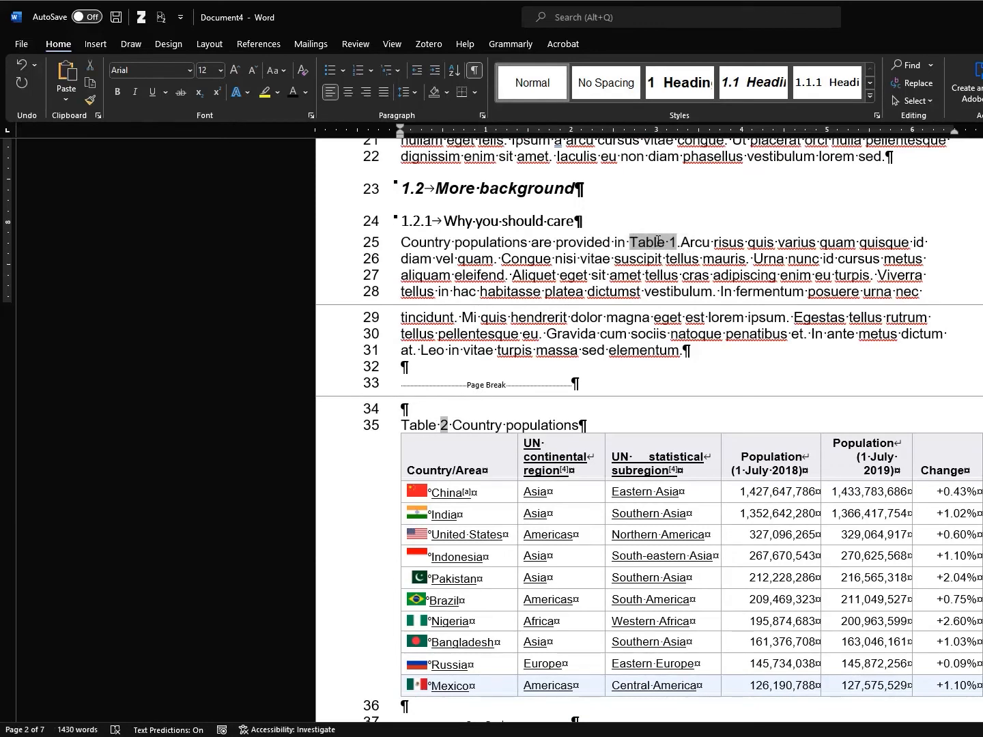
pyautogui.rightClick(660, 243)
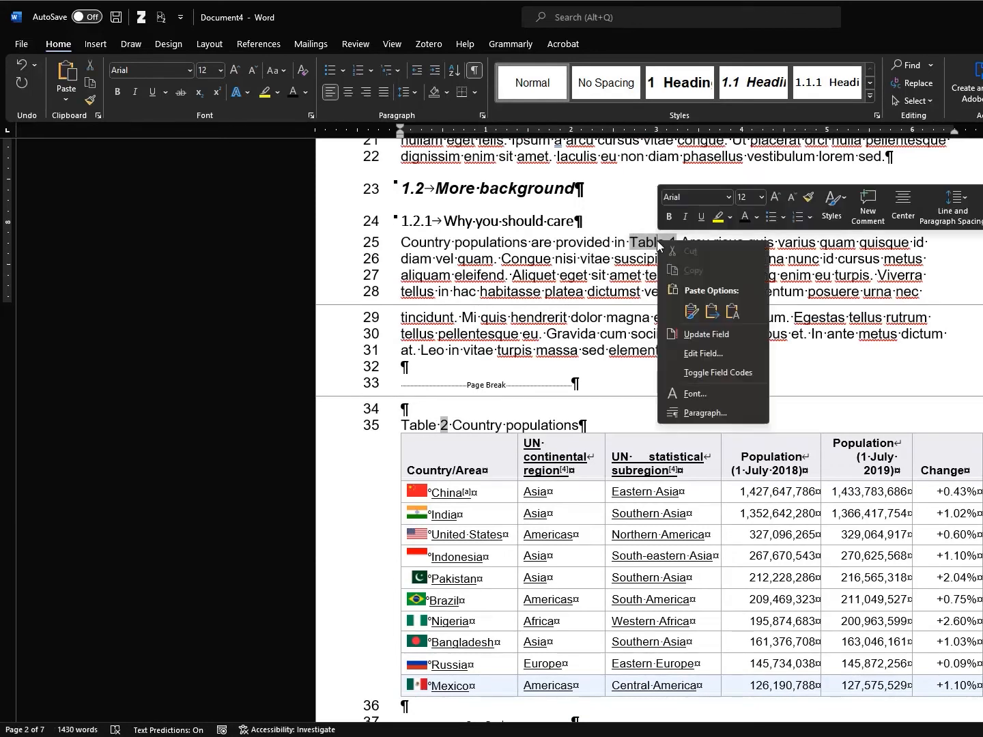
pyautogui.click(709, 334)
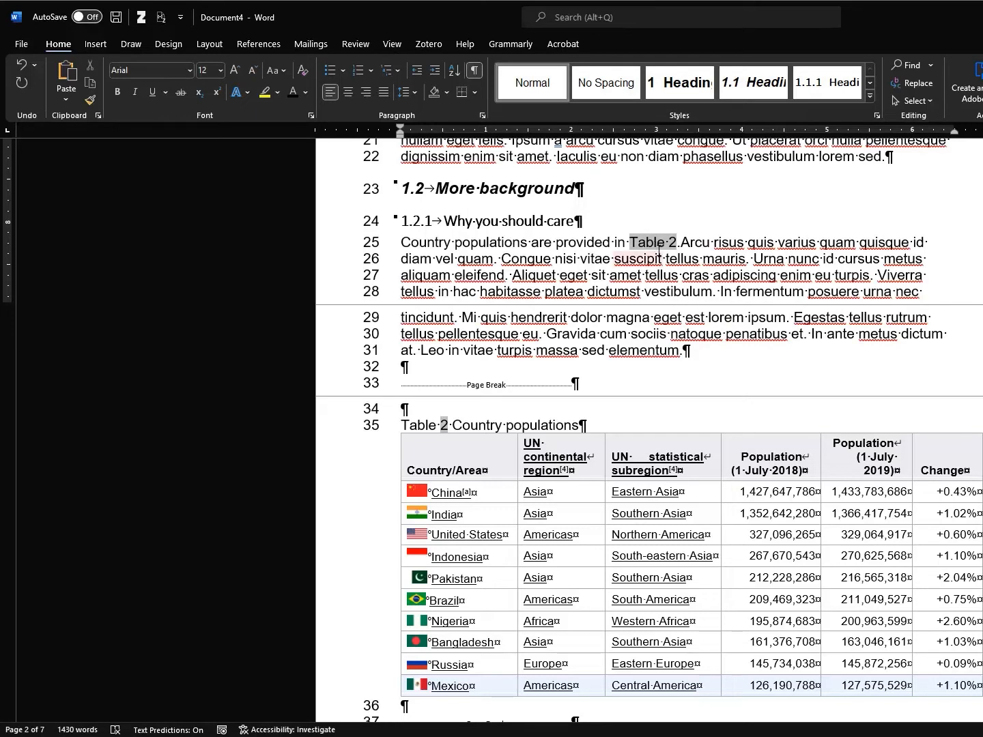
pyautogui.hotkey('ctrl', 'z')
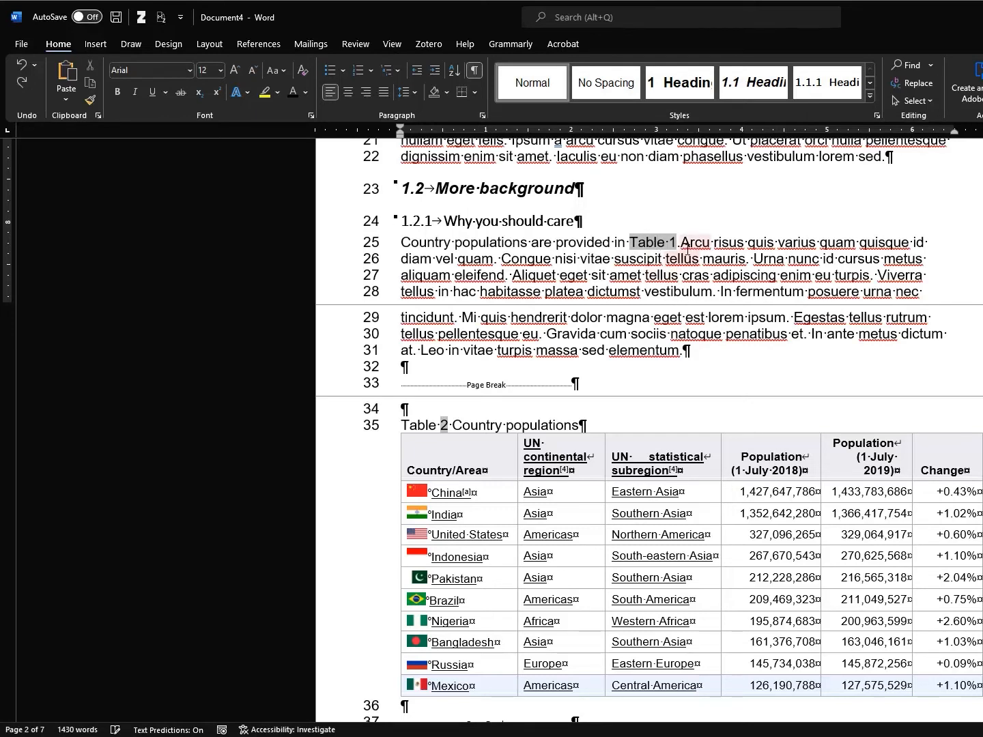
# Update all document fields with Ctrl+A and F9, rebuilding the entire table of contents
pyautogui.scroll(6, 680, 270)
pyautogui.scroll(-3, 685, 270)
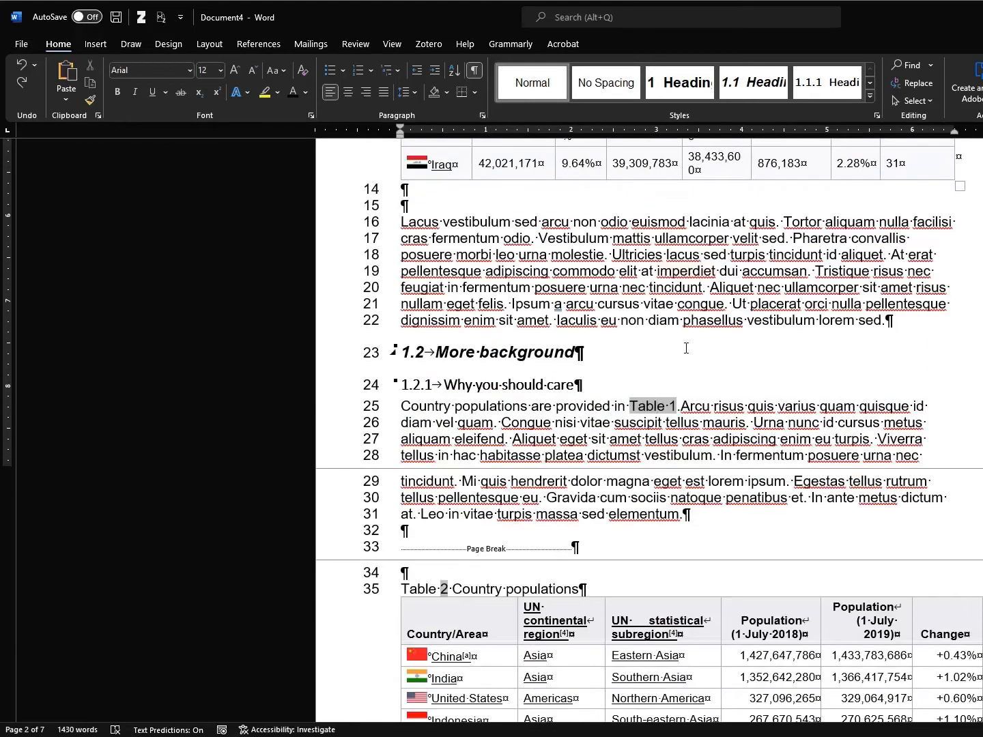
pyautogui.hotkey('ctrl', 'a')
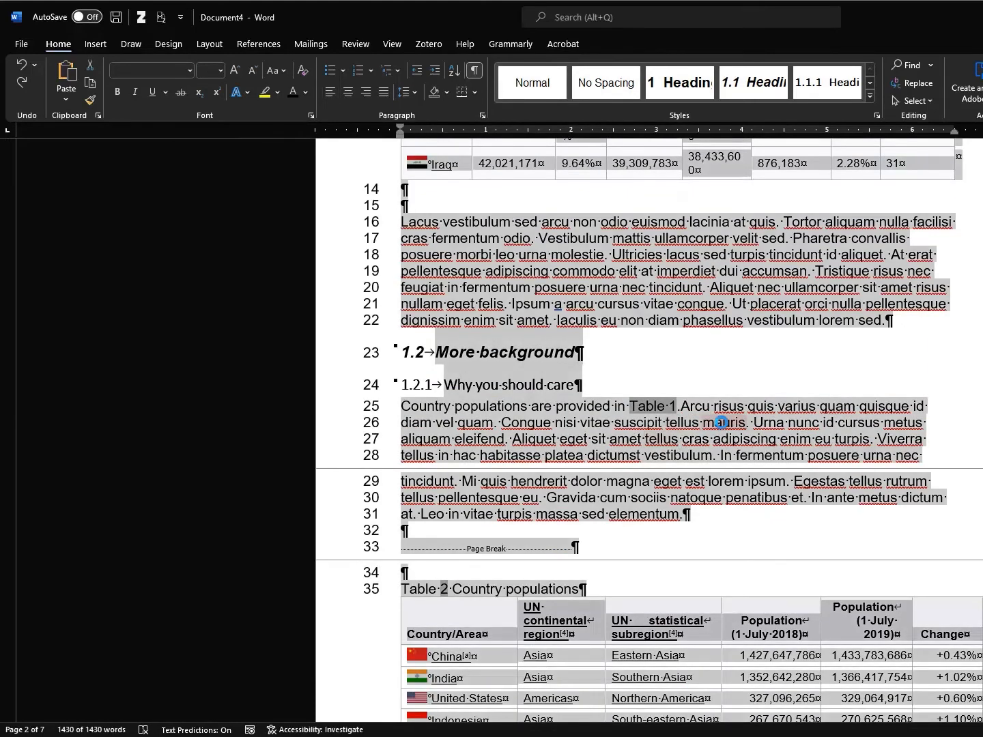
pyautogui.press('F9')
pyautogui.click(661, 377)
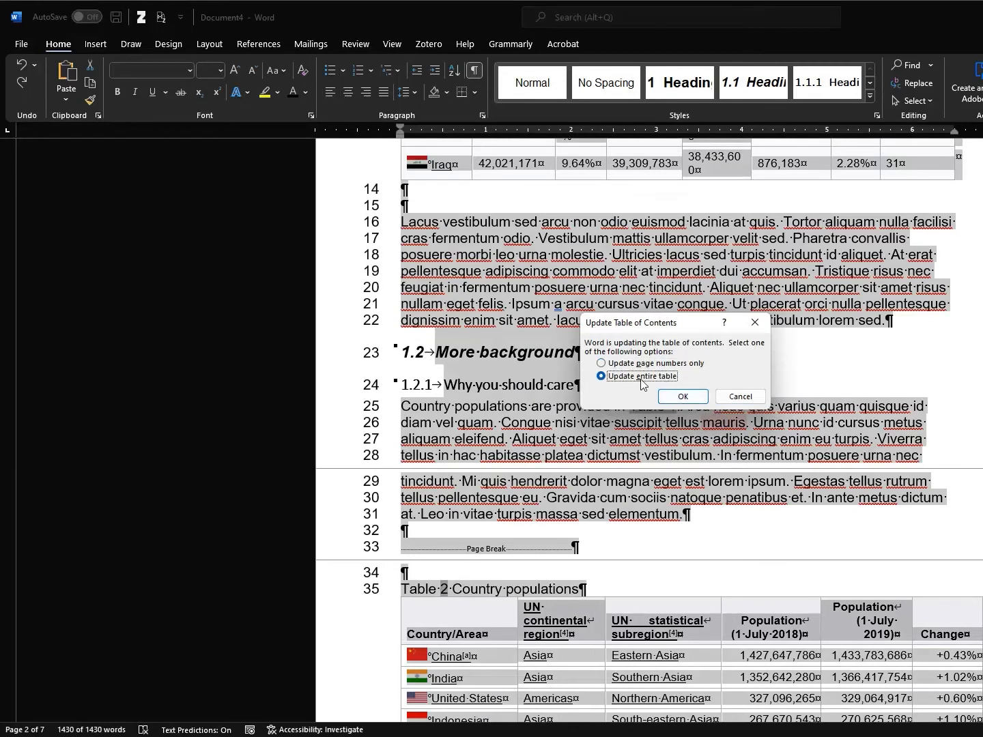
pyautogui.click(677, 398)
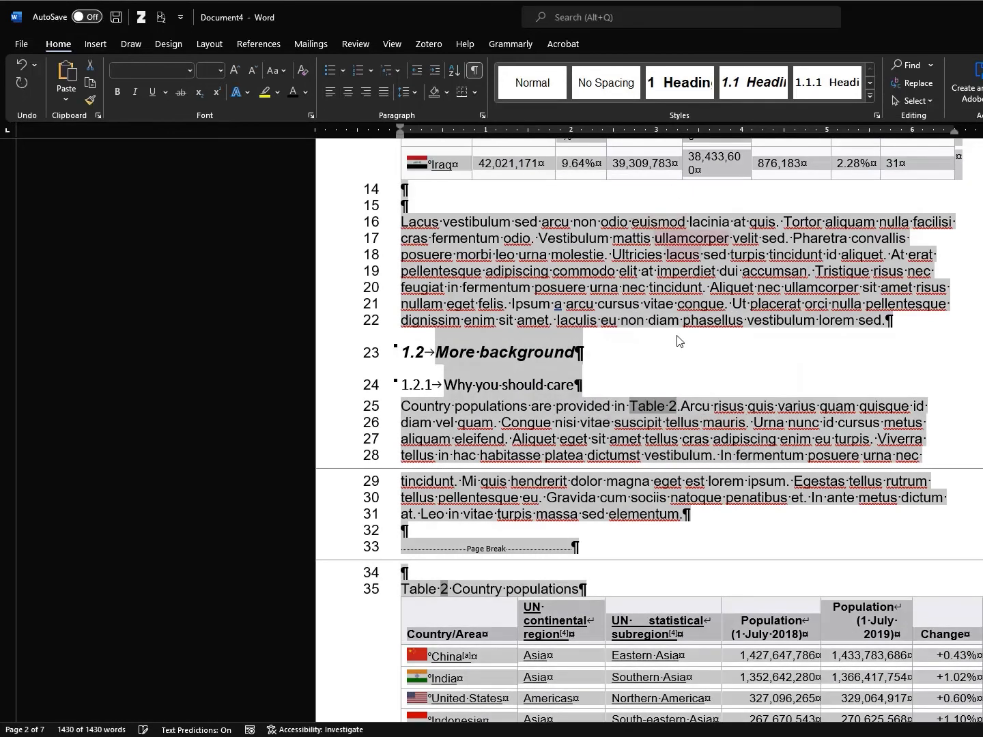
pyautogui.click(660, 351)
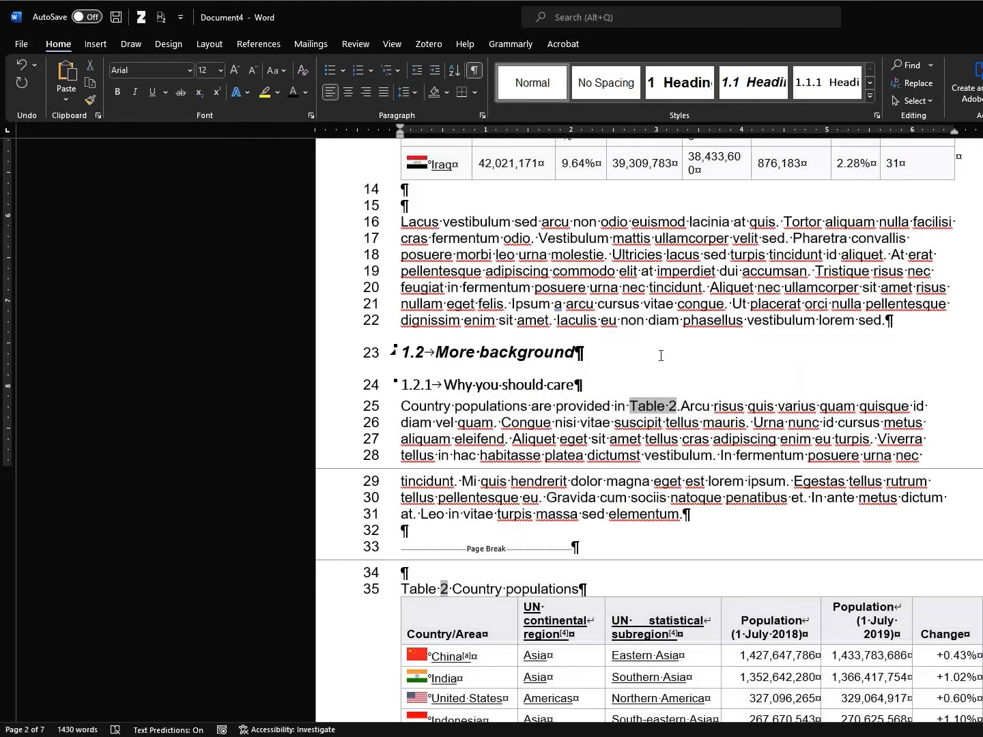
# Type ' Arab populations in .' after 'pharetra vel.' at the end of line 11
pyautogui.scroll(5, 711, 421)
pyautogui.scroll(2, 711, 422)
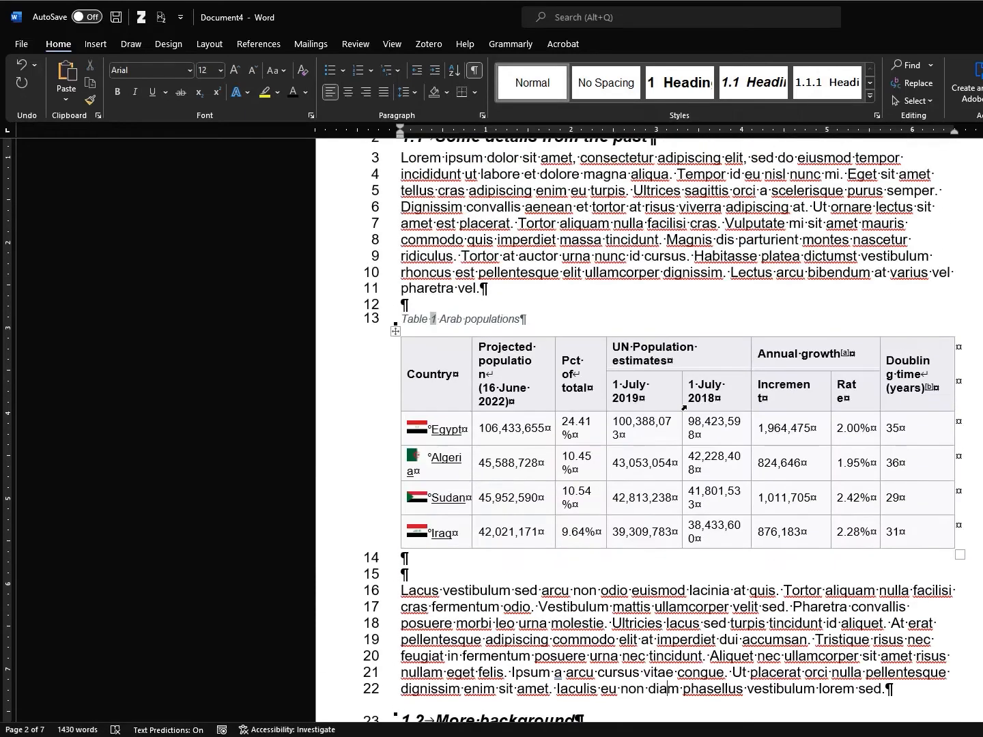
pyautogui.click(532, 292)
pyautogui.write('Arab populations in .')
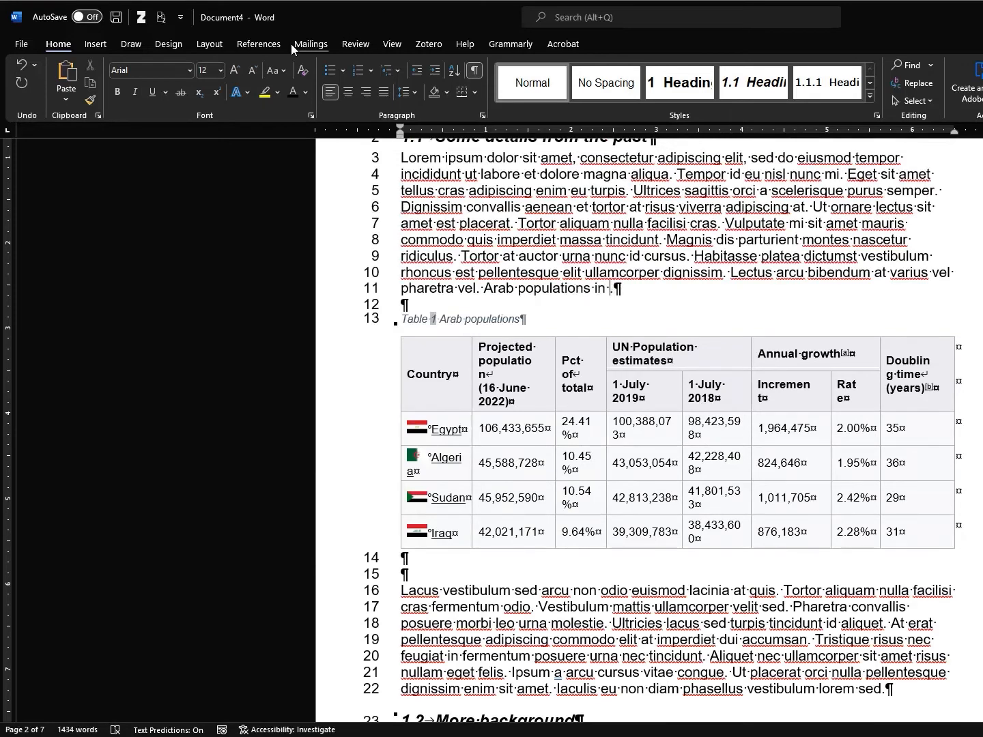
# Insert a label-and-number cross-reference to the Table 1 Arab populations caption before the period
pyautogui.click(259, 45)
pyautogui.click(561, 101)
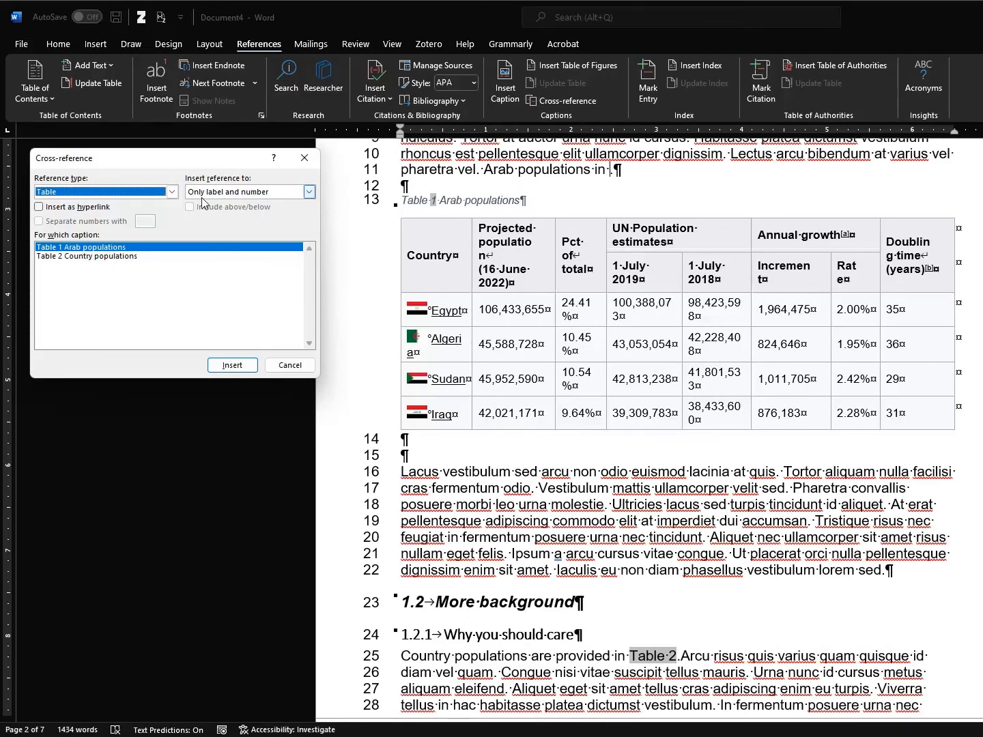
pyautogui.click(86, 247)
pyautogui.click(232, 366)
pyautogui.click(676, 167)
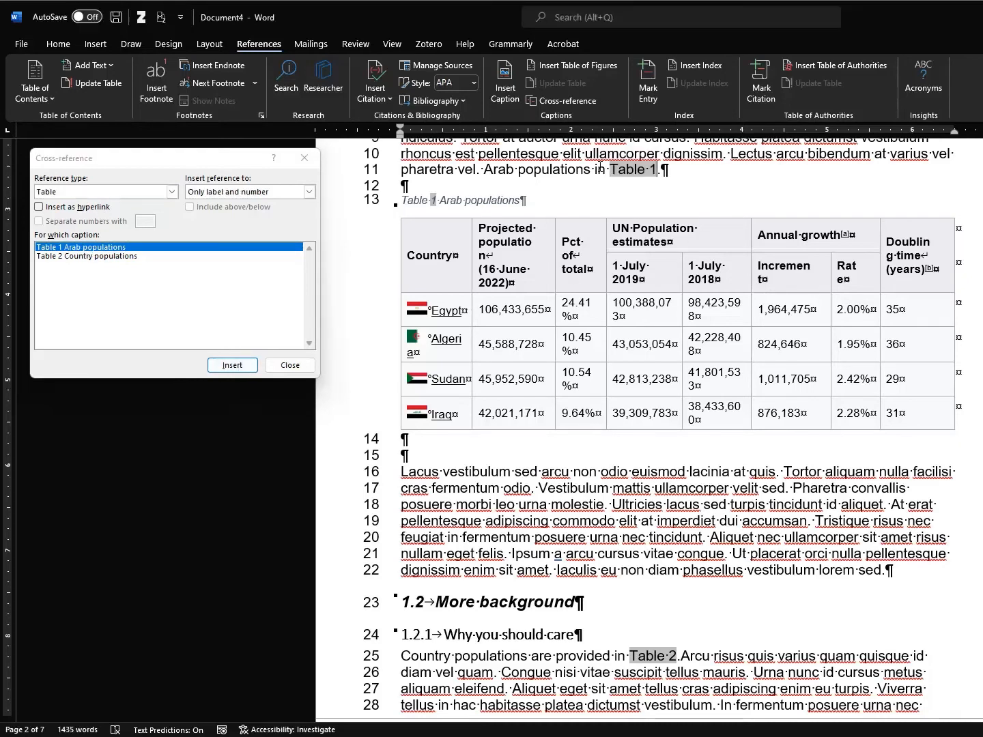
pyautogui.moveTo(673, 168); pyautogui.dragTo(584, 171)
pyautogui.click(549, 172)
pyautogui.click(292, 367)
pyautogui.click(290, 365)
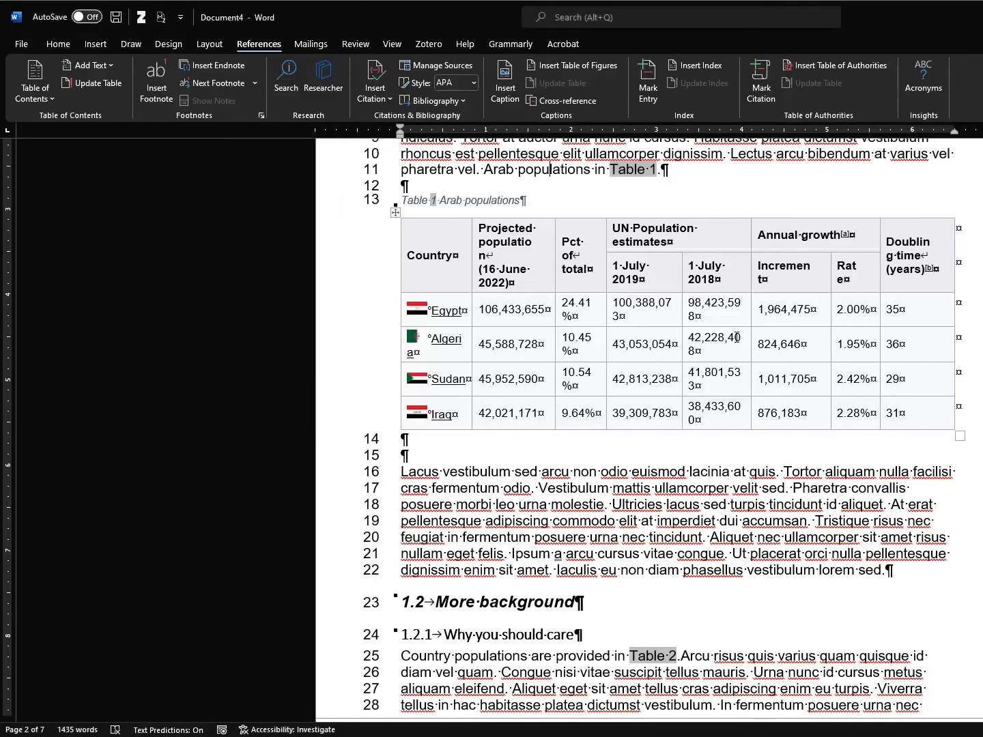
pyautogui.scroll(8, 735, 336)
# Insert a table of figures for the Table caption label, using page numbers instead of hyperlinks
pyautogui.click(488, 448)
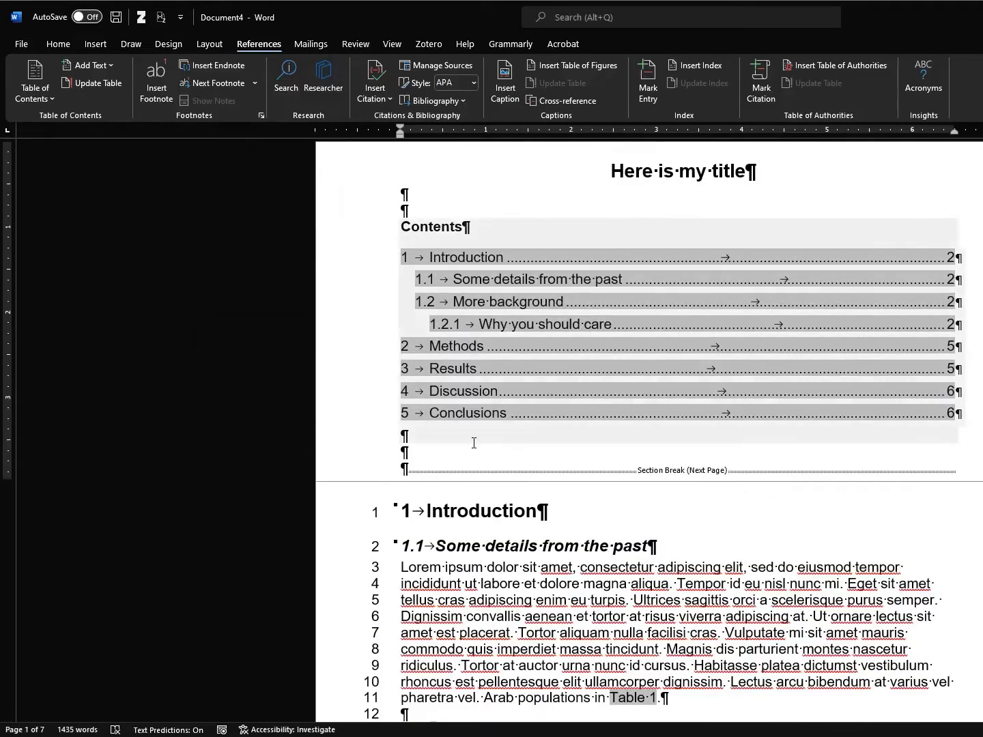
pyautogui.press('Return')
pyautogui.press('Return')
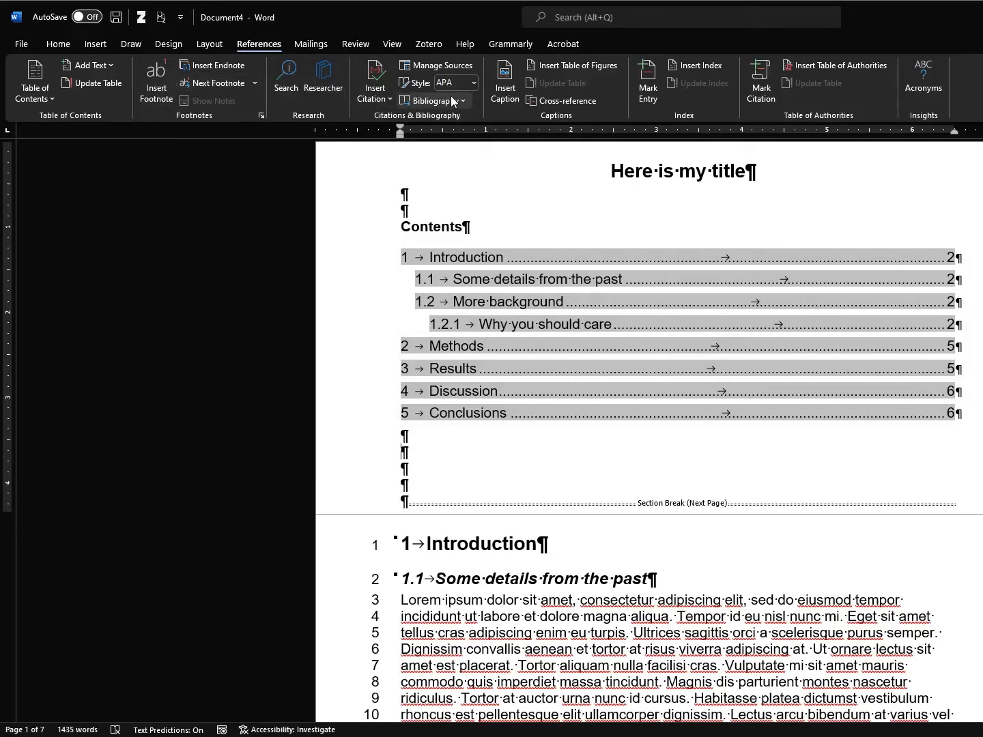
pyautogui.click(577, 63)
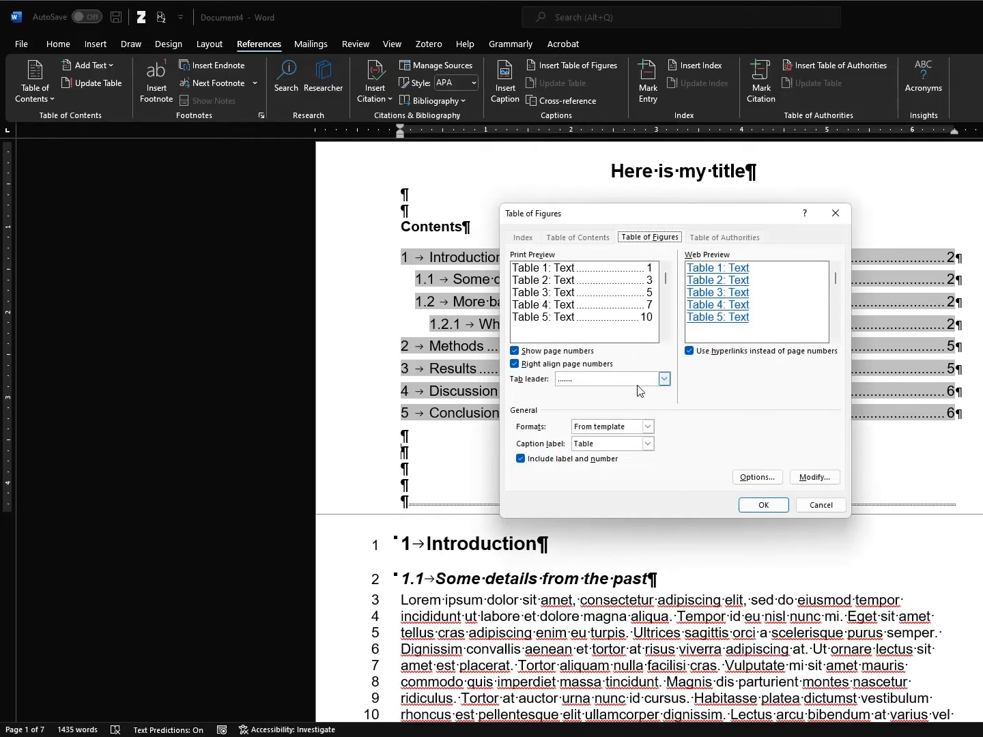
pyautogui.click(648, 445)
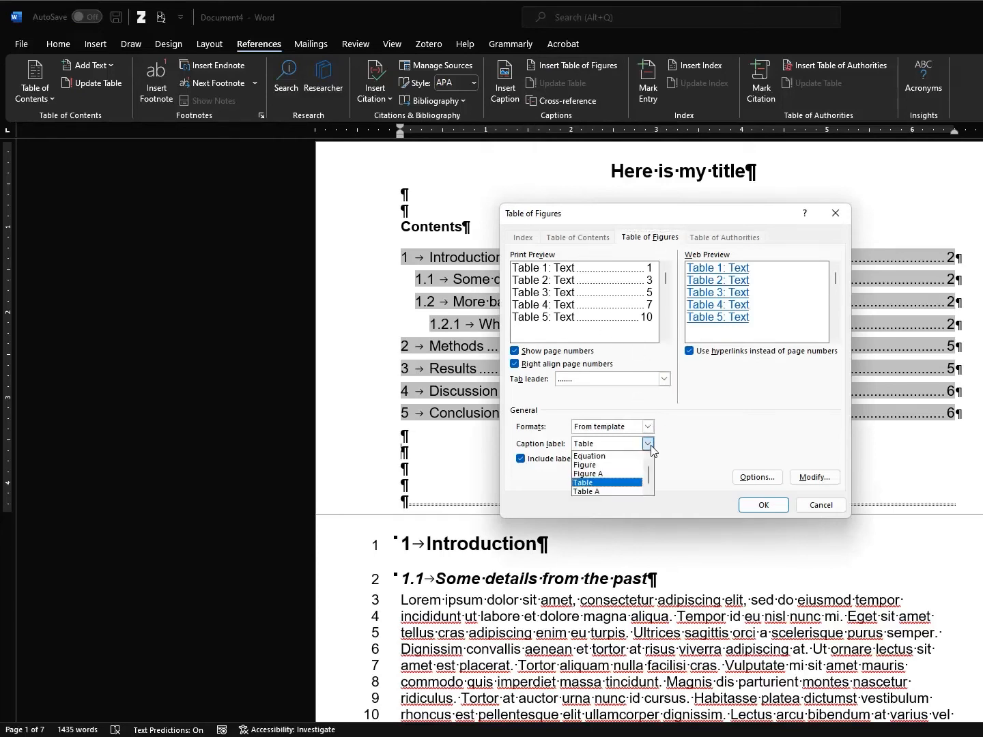
pyautogui.click(650, 447)
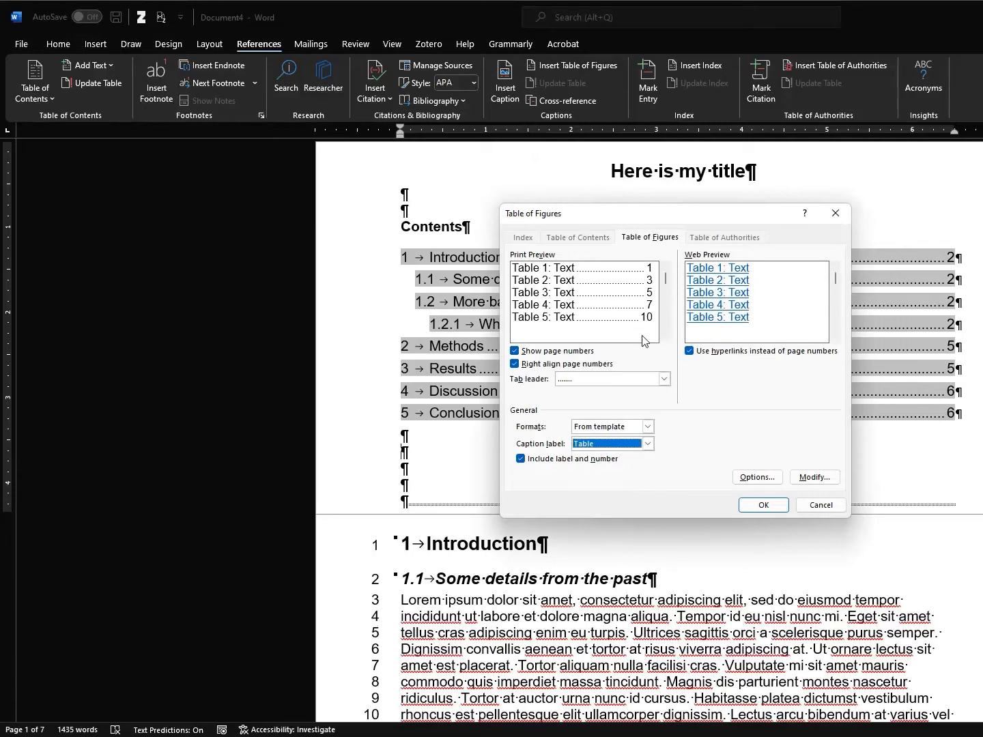
pyautogui.click(693, 352)
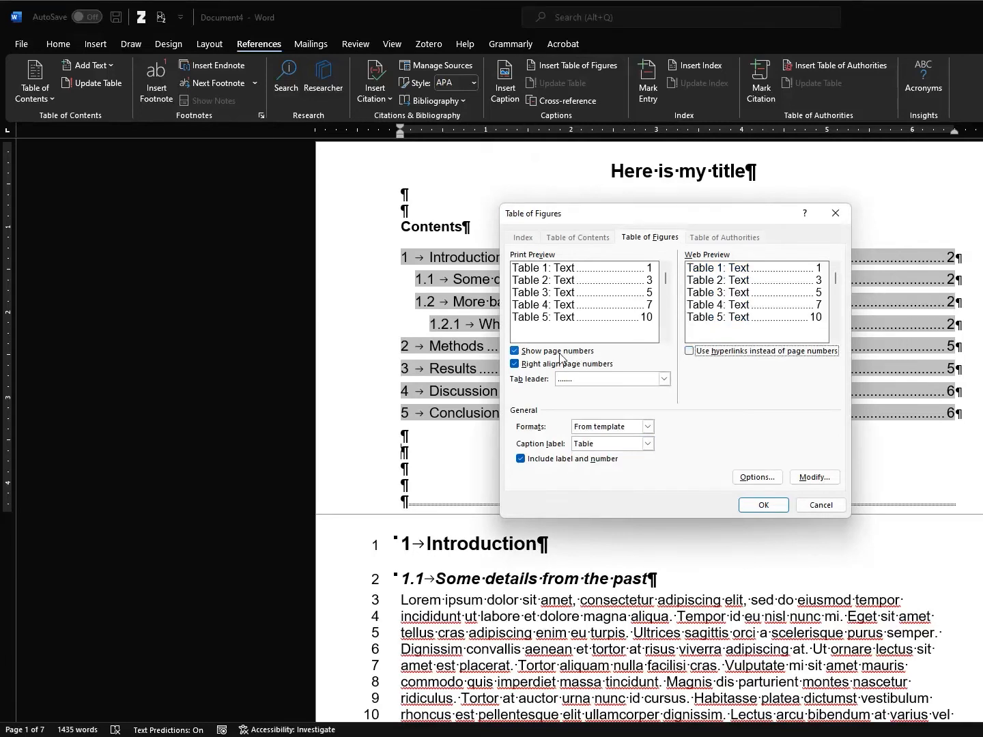
pyautogui.click(648, 444)
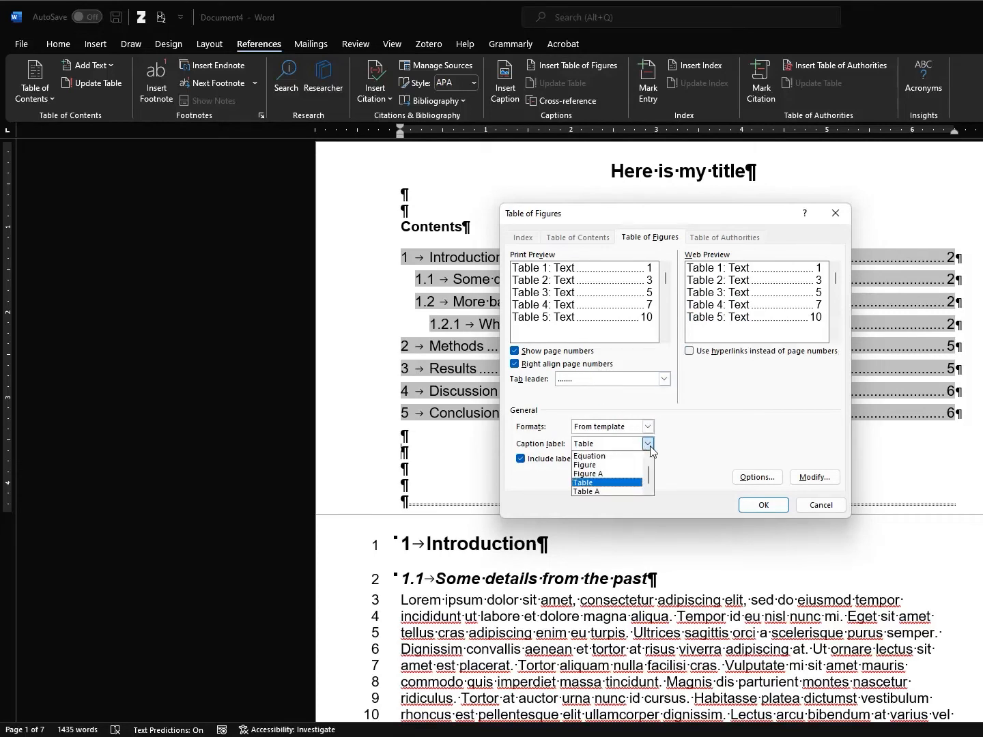
pyautogui.click(597, 483)
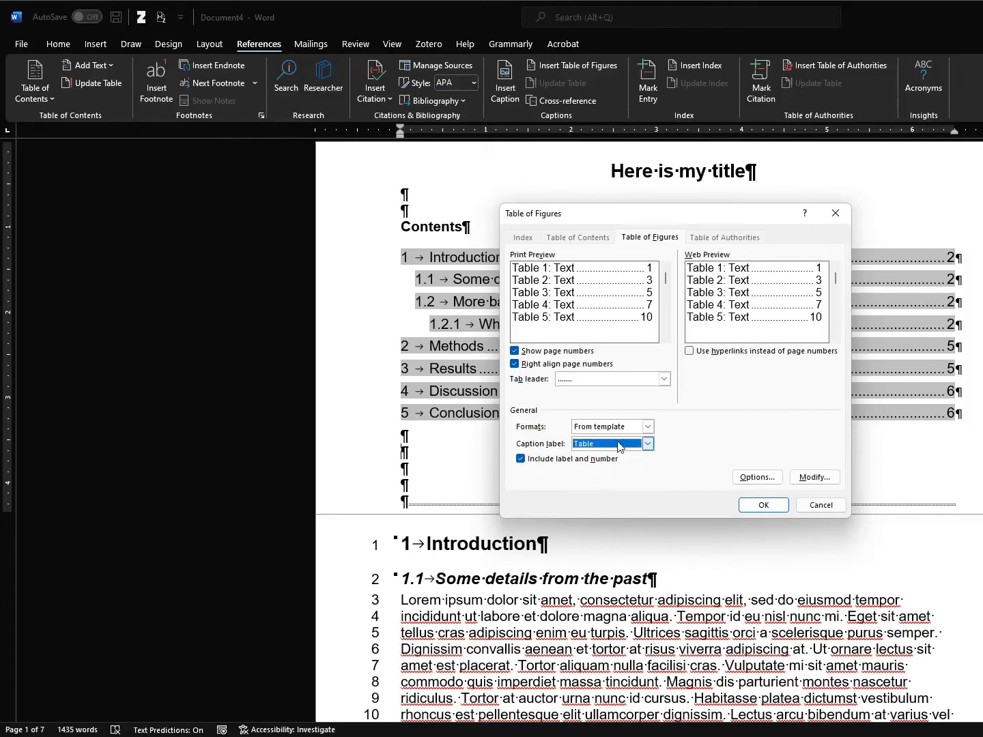
pyautogui.click(765, 507)
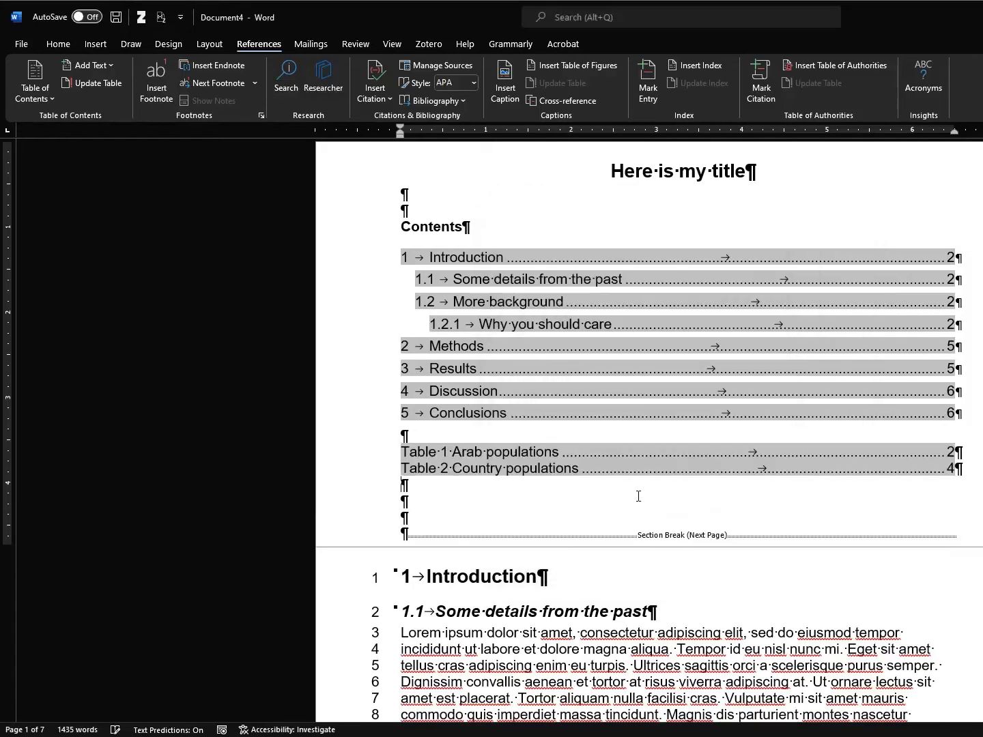
# Add a bold 'Table of Tables' heading above the list of tables
pyautogui.click(490, 440)
pyautogui.press('Return')
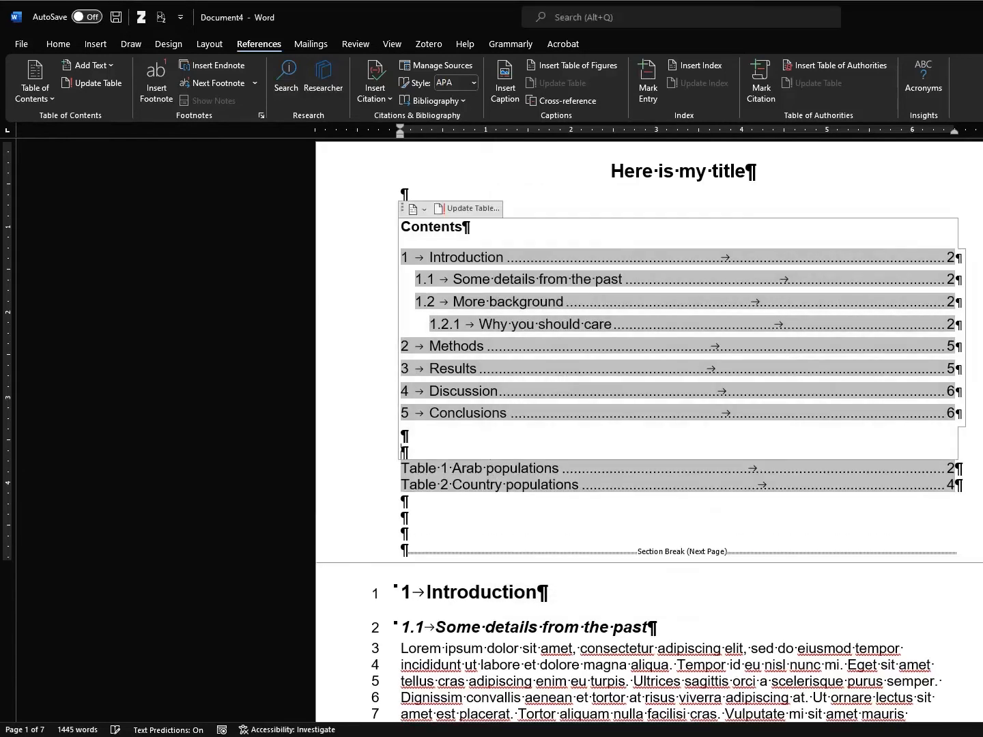
pyautogui.press('BackSpace')
pyautogui.press('Down')
pyautogui.press('Return')
pyautogui.press('Up')
pyautogui.write('Table of Tables')
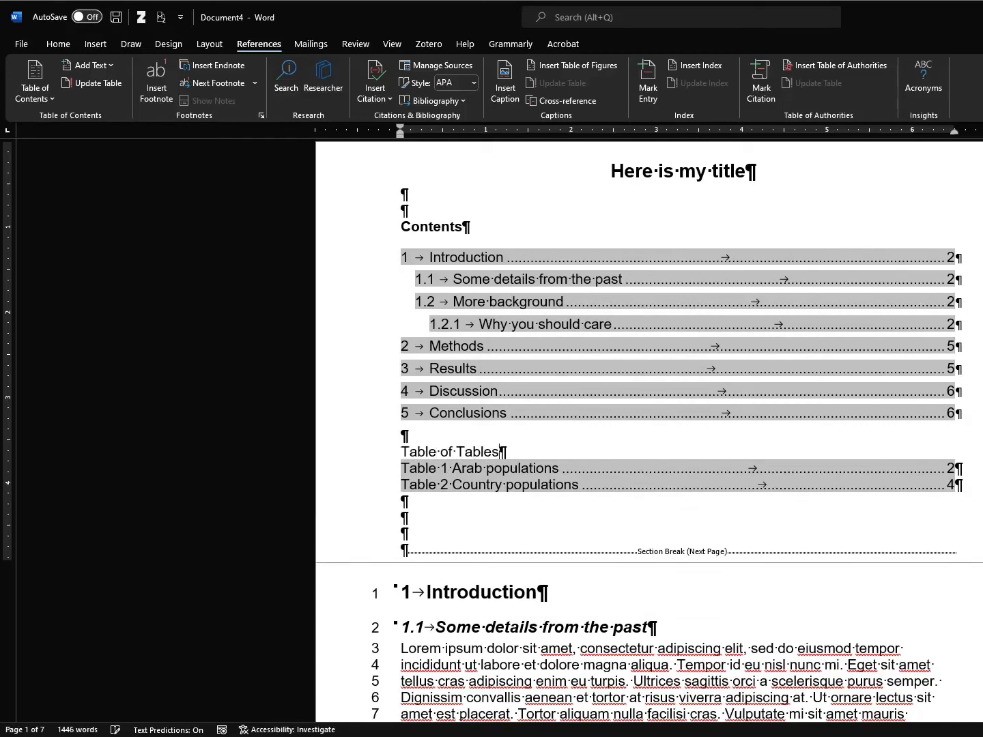
pyautogui.hotkey('shift', 'Home')
pyautogui.hotkey('ctrl', 'b')
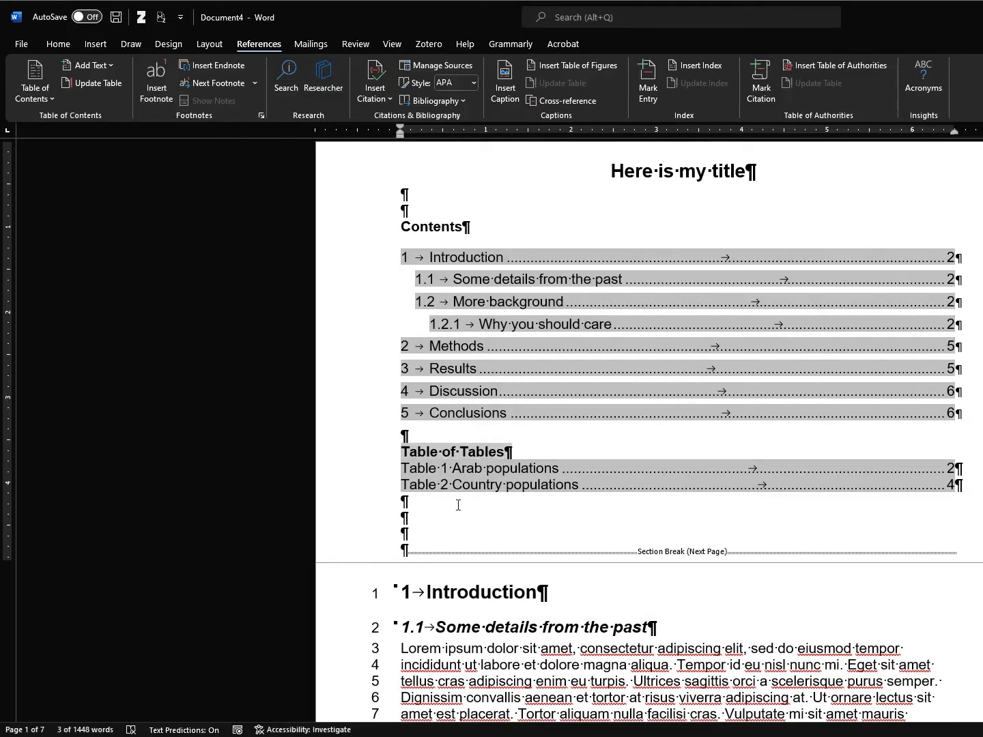
# Add a bold 'Table of Figures' heading with an empty line below the list of tables
pyautogui.click(457, 504)
pyautogui.press('Return')
pyautogui.write('Table of Figures')
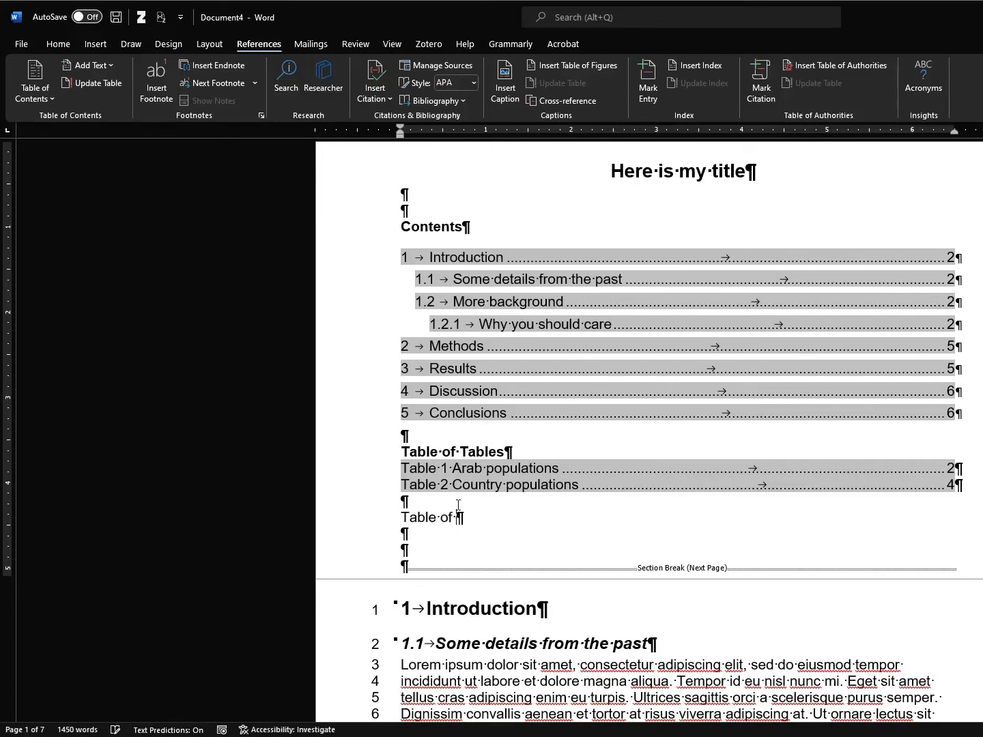
pyautogui.hotkey('shift', 'Home')
pyautogui.hotkey('ctrl', 'b')
pyautogui.click(401, 534)
pyautogui.press('Return')
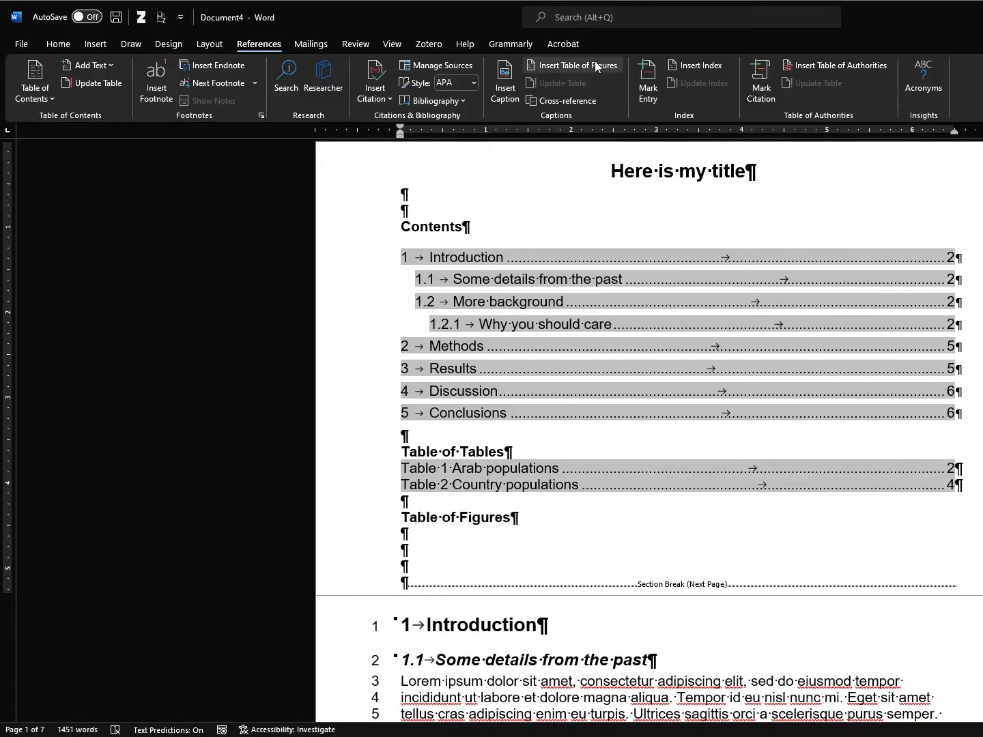
# Insert a table of figures for the Figure caption label, with page numbers instead of hyperlinks
pyautogui.click(596, 66)
pyautogui.click(648, 443)
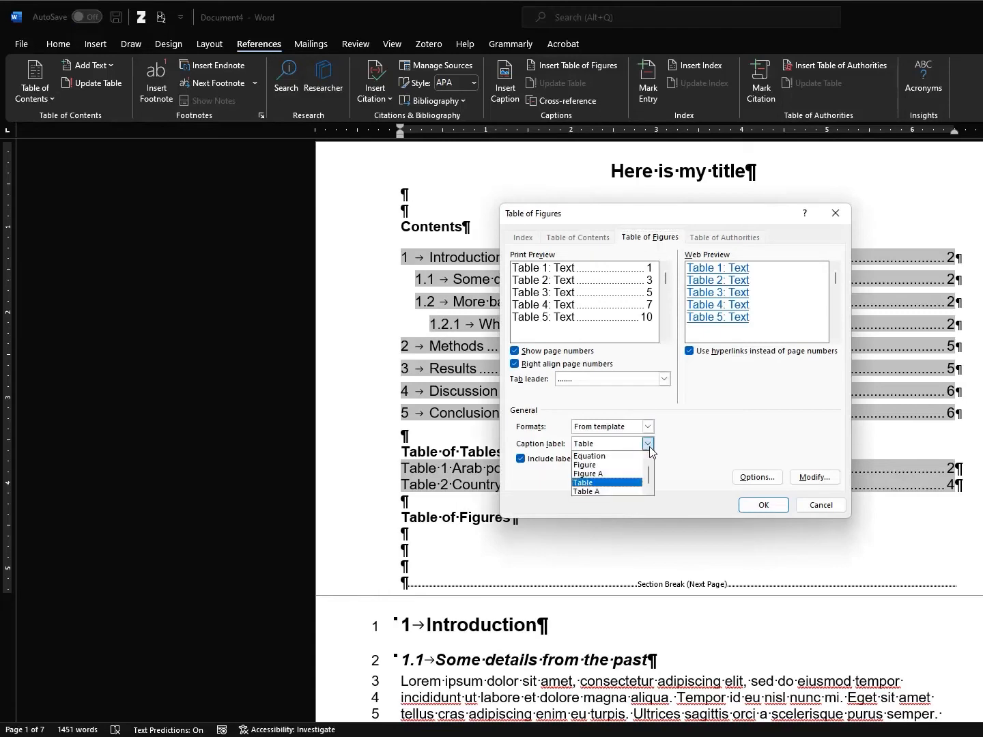
pyautogui.click(626, 465)
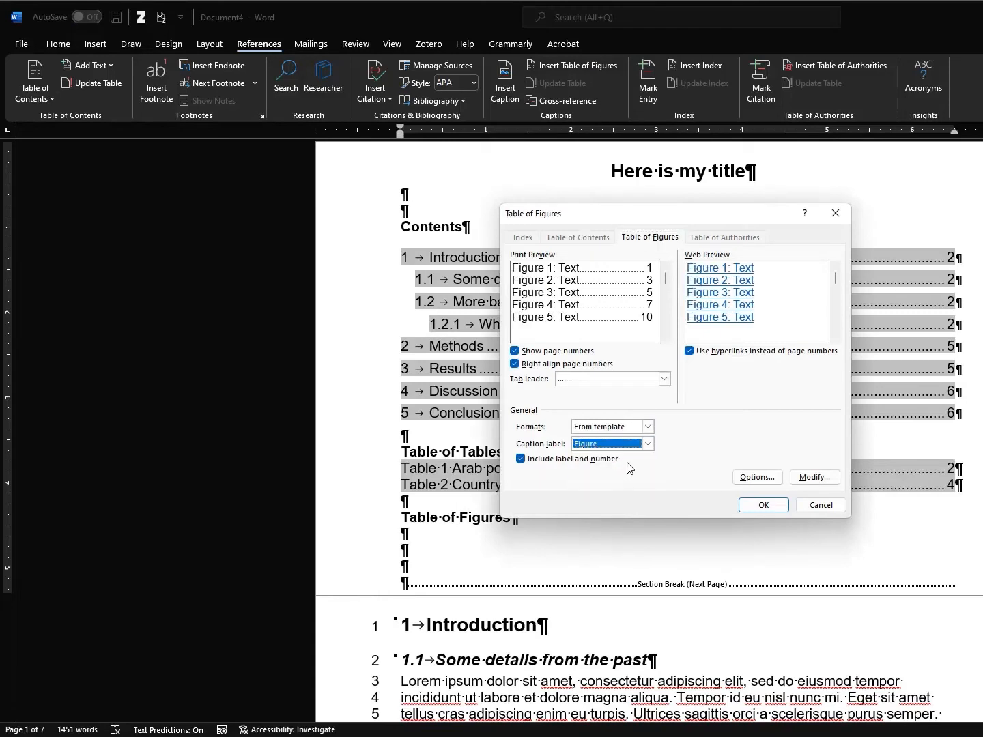
pyautogui.click(690, 352)
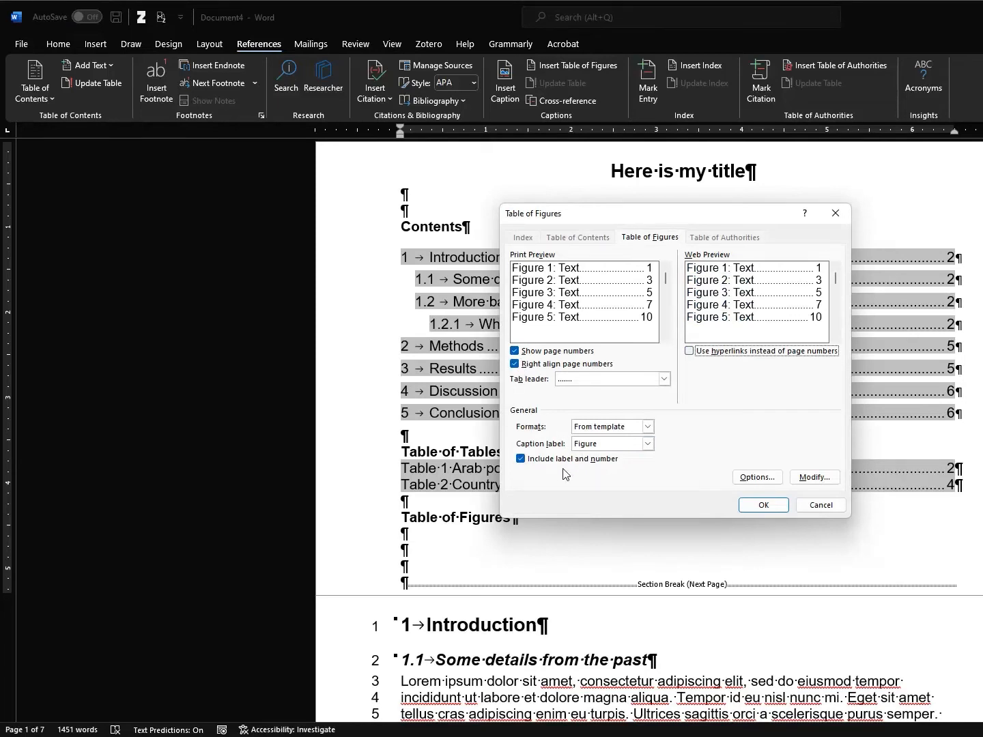
pyautogui.click(757, 505)
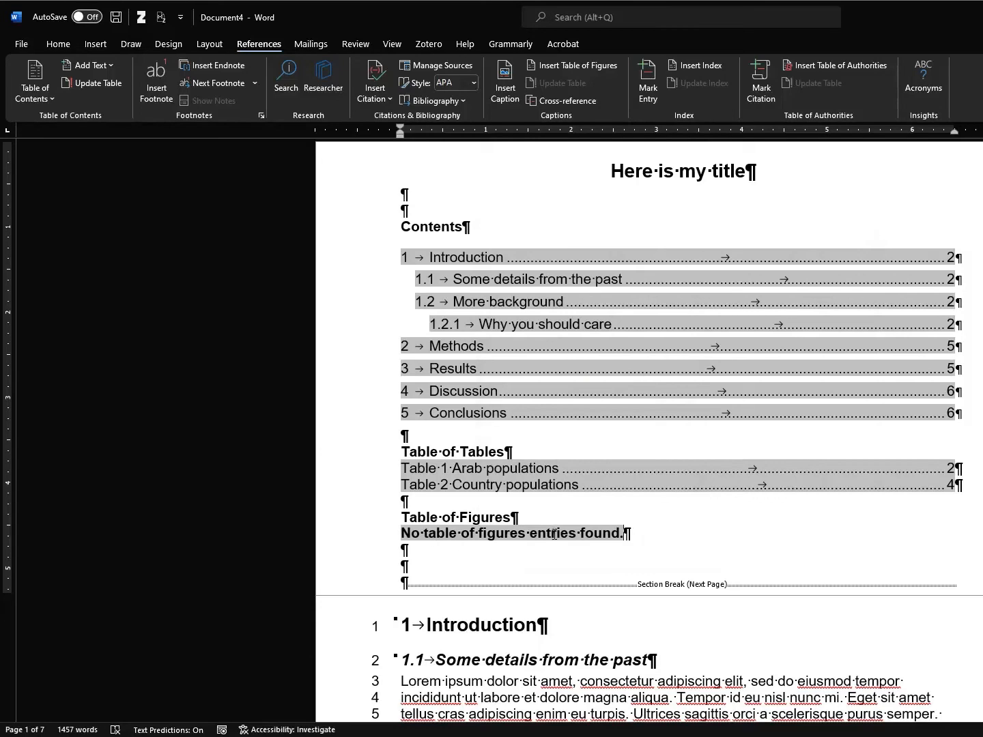
# Review the front matter and drag the window's right edge inward until the page fits
pyautogui.scroll(-2, 601, 551)
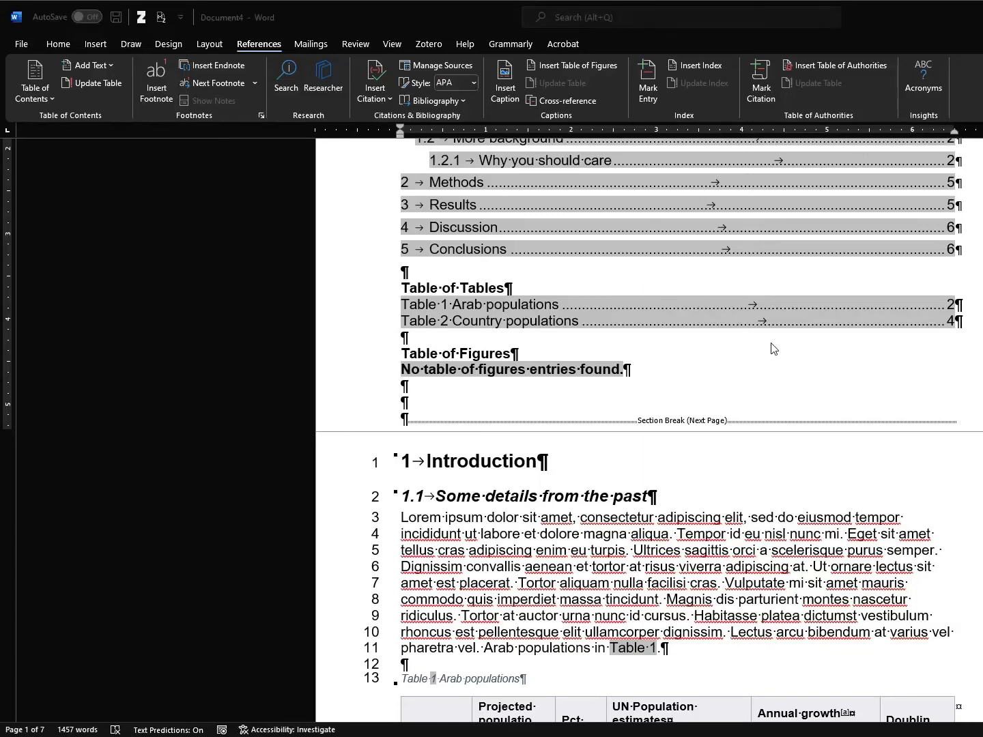
pyautogui.click(678, 406)
pyautogui.scroll(-2, 683, 392)
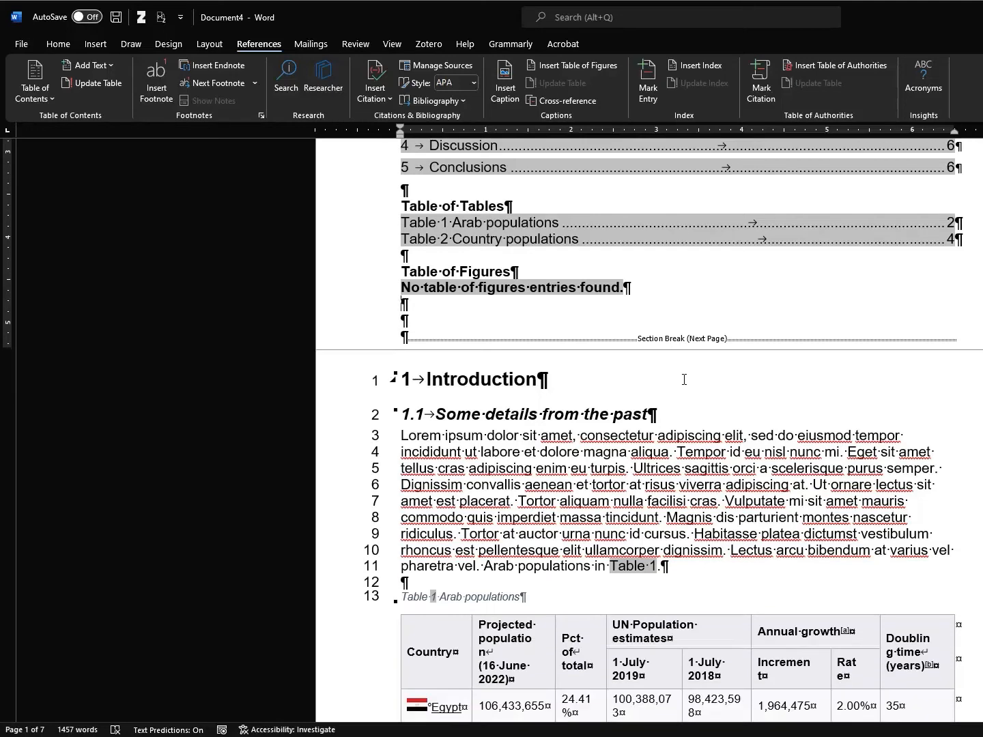
pyautogui.scroll(-1, 684, 379)
pyautogui.scroll(2, 685, 376)
pyautogui.scroll(-16, 687, 372)
pyautogui.scroll(-20, 687, 370)
pyautogui.scroll(18, 669, 369)
pyautogui.scroll(15, 664, 369)
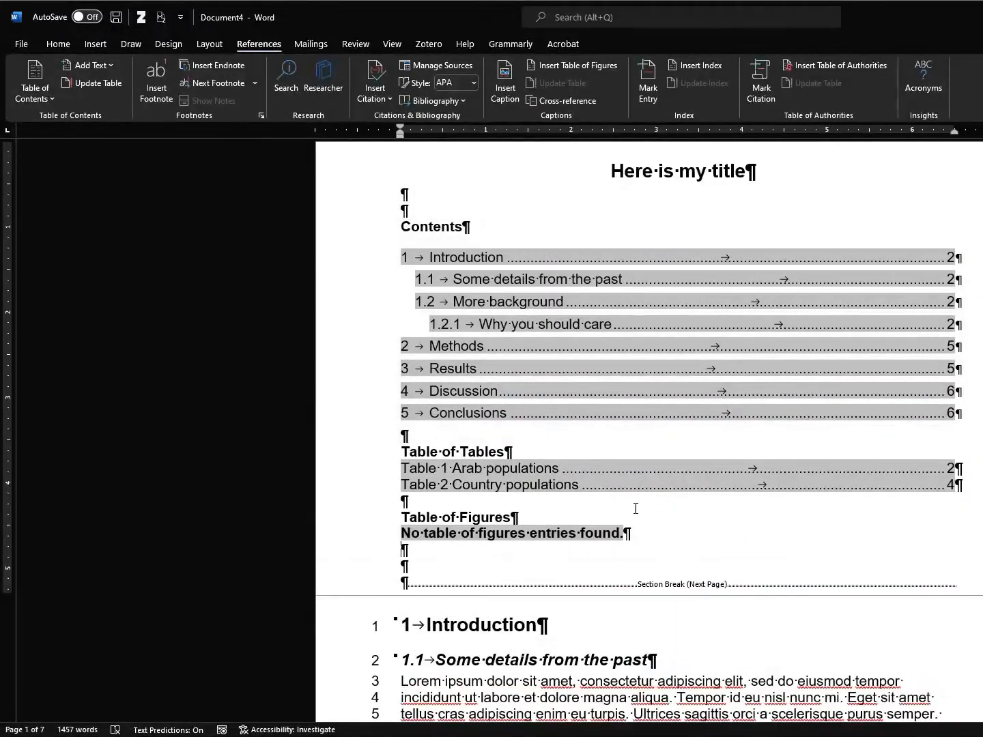
pyautogui.moveTo(982, 179)
pyautogui.mouseDown()
pyautogui.moveTo(966, 177)
pyautogui.moveTo(982, 179)
pyautogui.mouseUp()
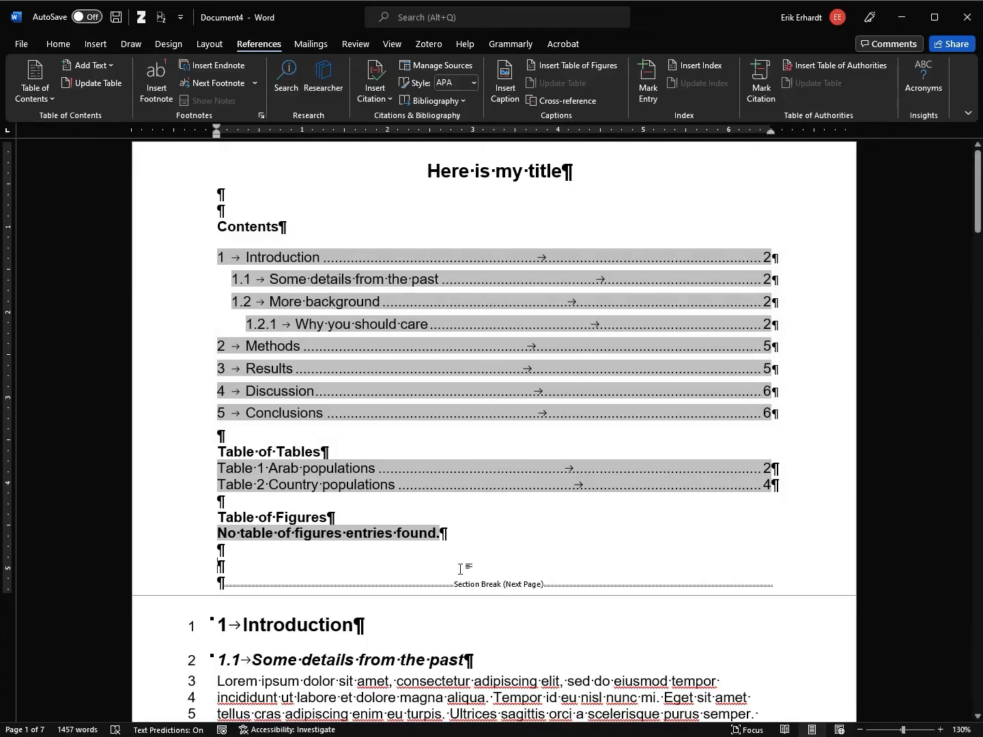
pyautogui.scroll(-20, 455, 574)
pyautogui.scroll(-6, 471, 556)
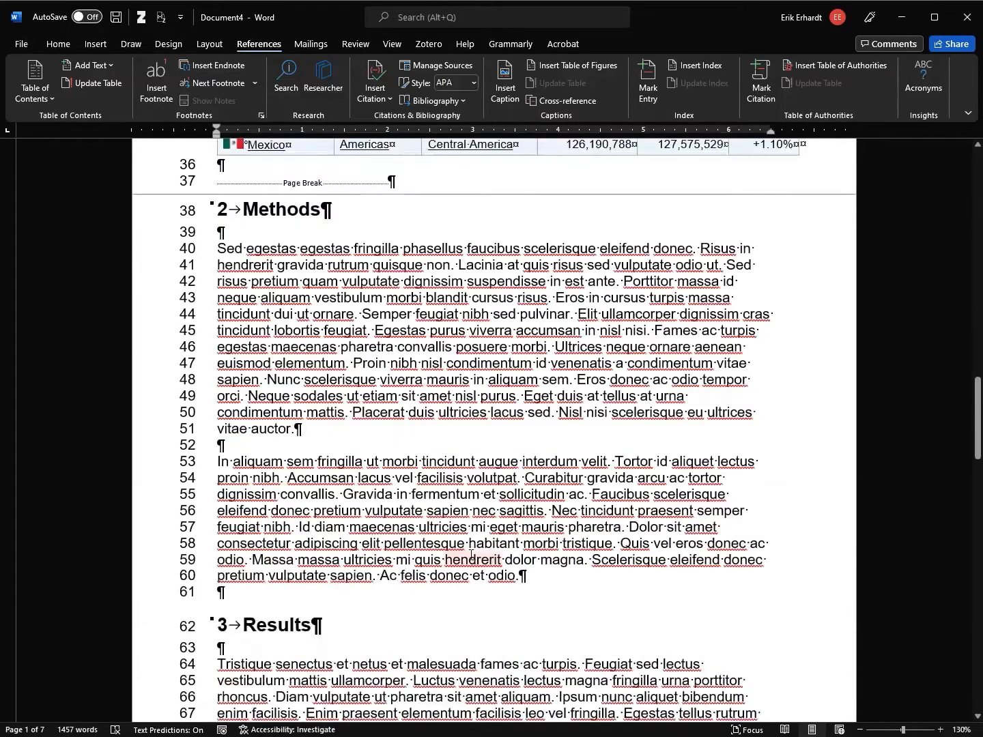
pyautogui.scroll(-1, 422, 223)
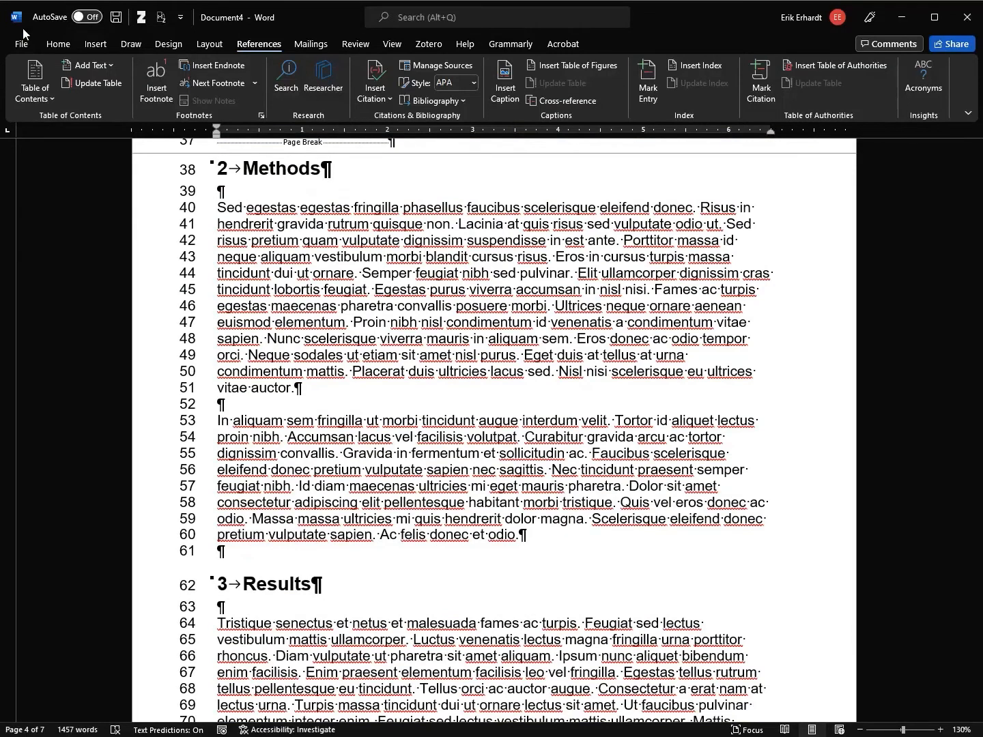
pyautogui.click(58, 44)
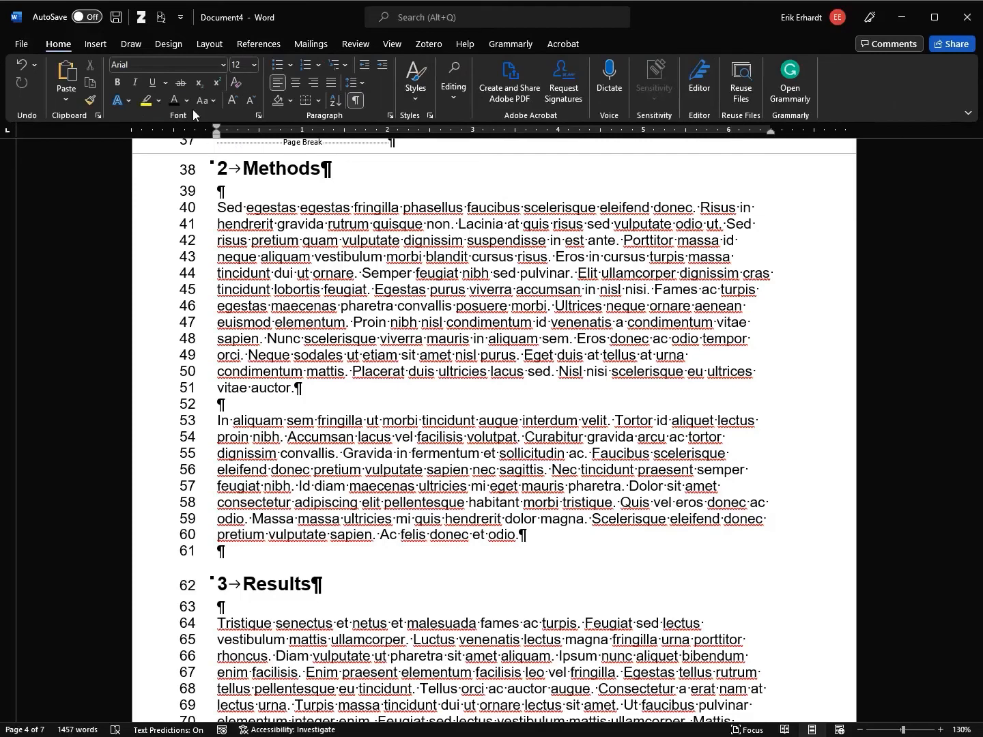
# Create an empty collection named 'Test' under My Library in Zotero, then return to Chrome
pyautogui.click(429, 45)
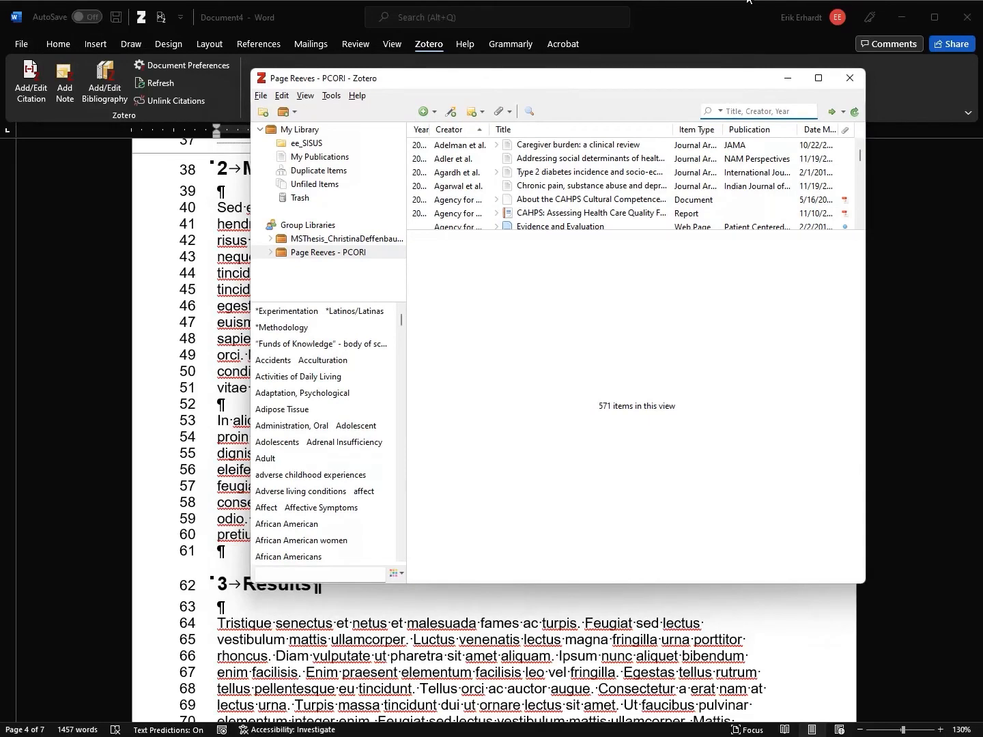
pyautogui.click(316, 145)
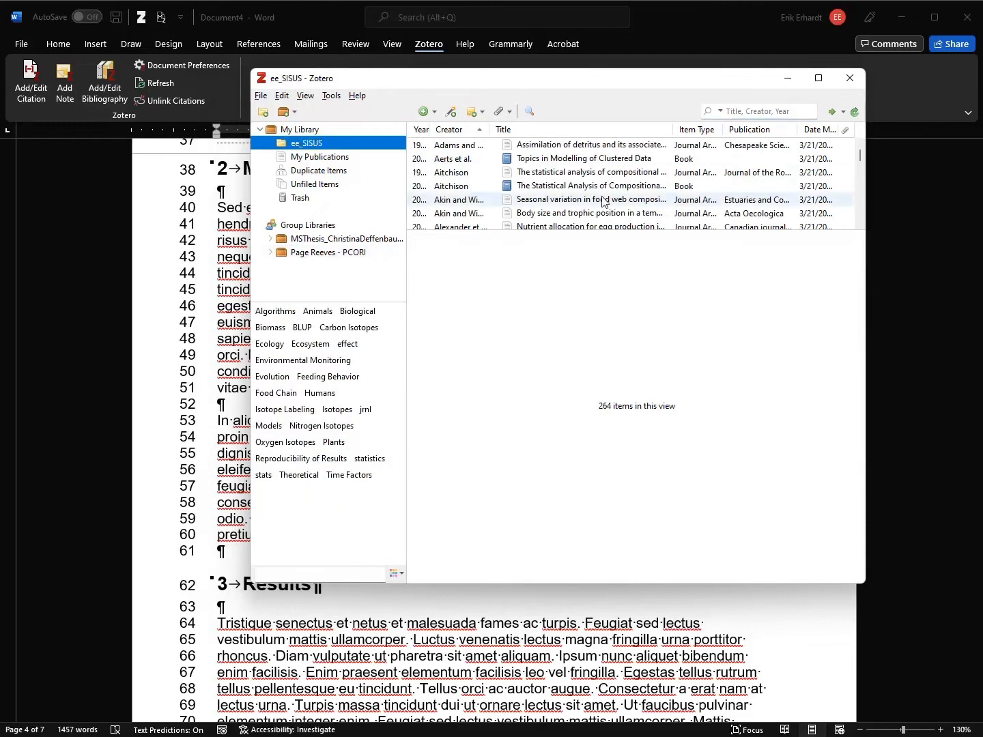
pyautogui.moveTo(585, 230); pyautogui.dragTo(591, 409)
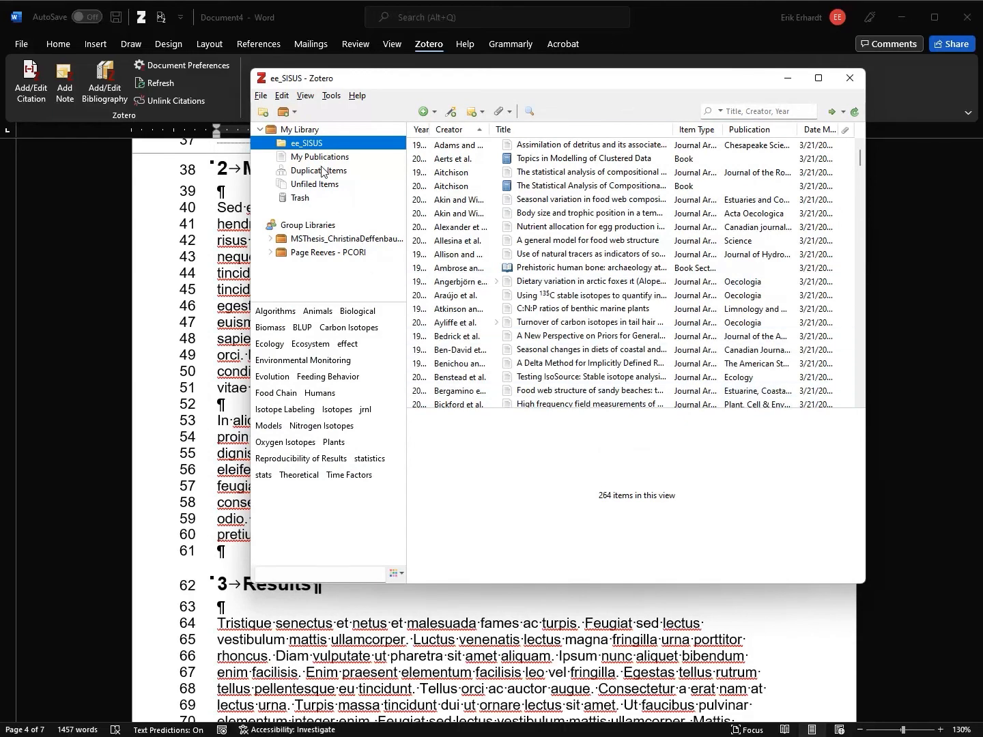
pyautogui.click(309, 129)
pyautogui.rightClick(308, 129)
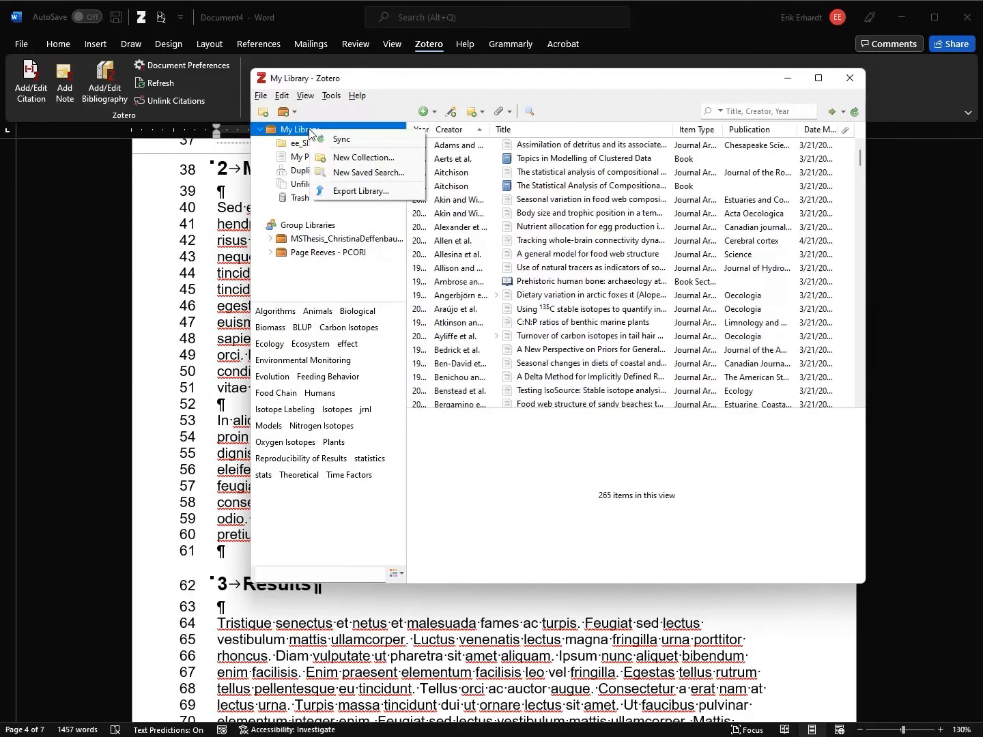
pyautogui.click(351, 158)
pyautogui.write('Test')
pyautogui.click(527, 358)
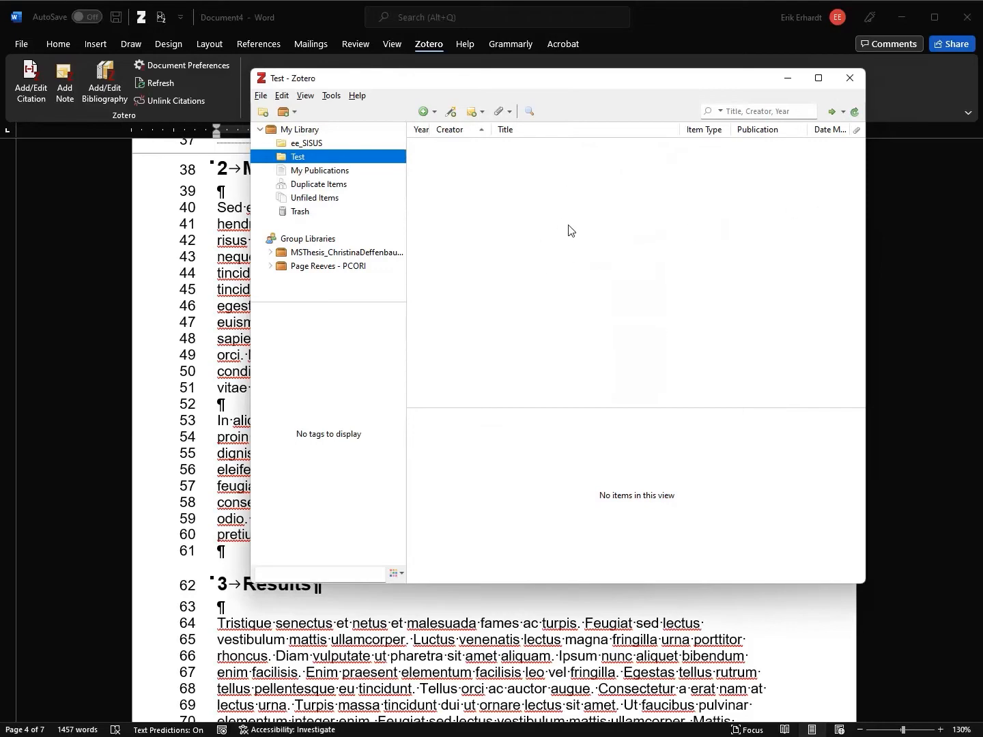
pyautogui.hotkey('alt', 'Tab')
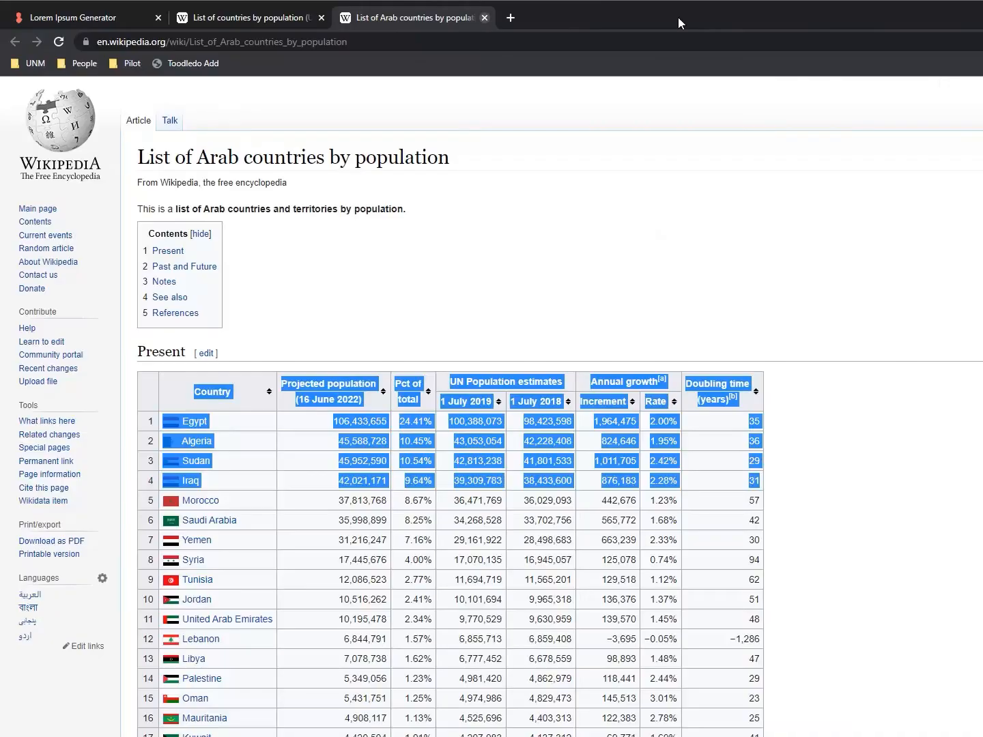
# Sign in to the UNM library off-campus proxy in a new tab using the saved login
pyautogui.click(511, 18)
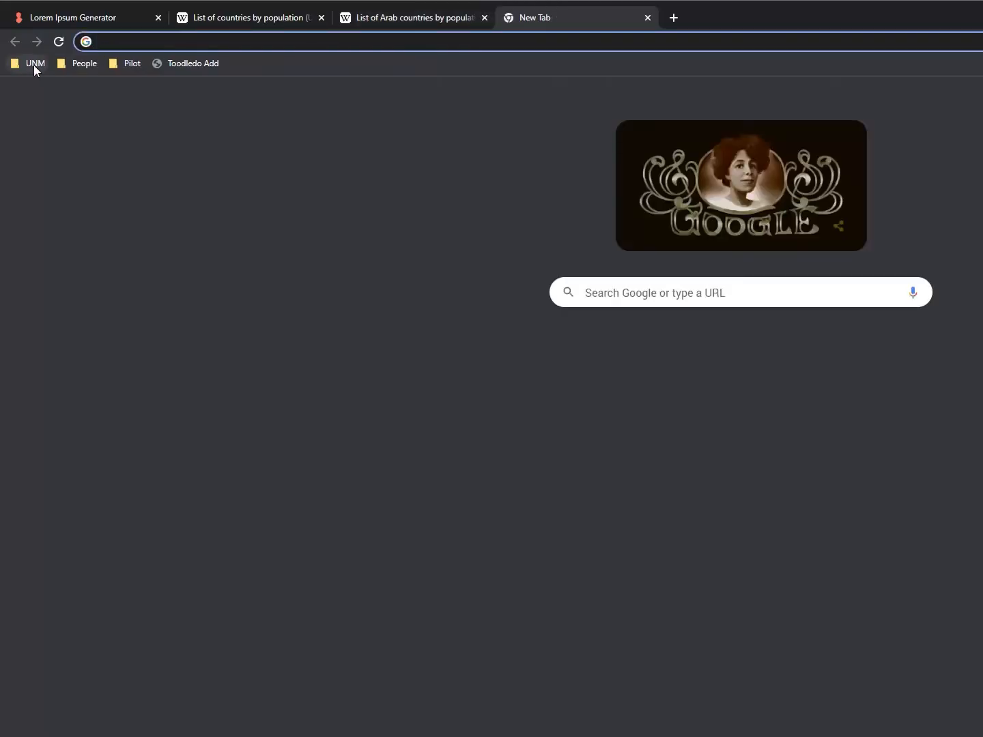
pyautogui.click(27, 66)
pyautogui.click(60, 106)
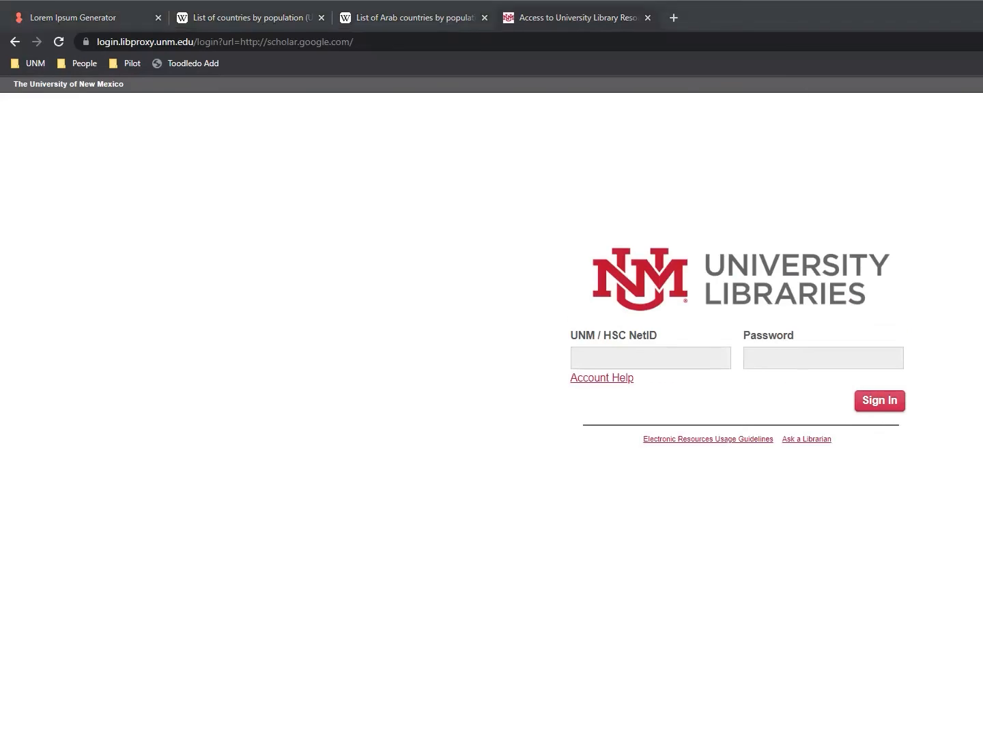
pyautogui.hotkey('ctrl', '\\')
pyautogui.click(511, 309)
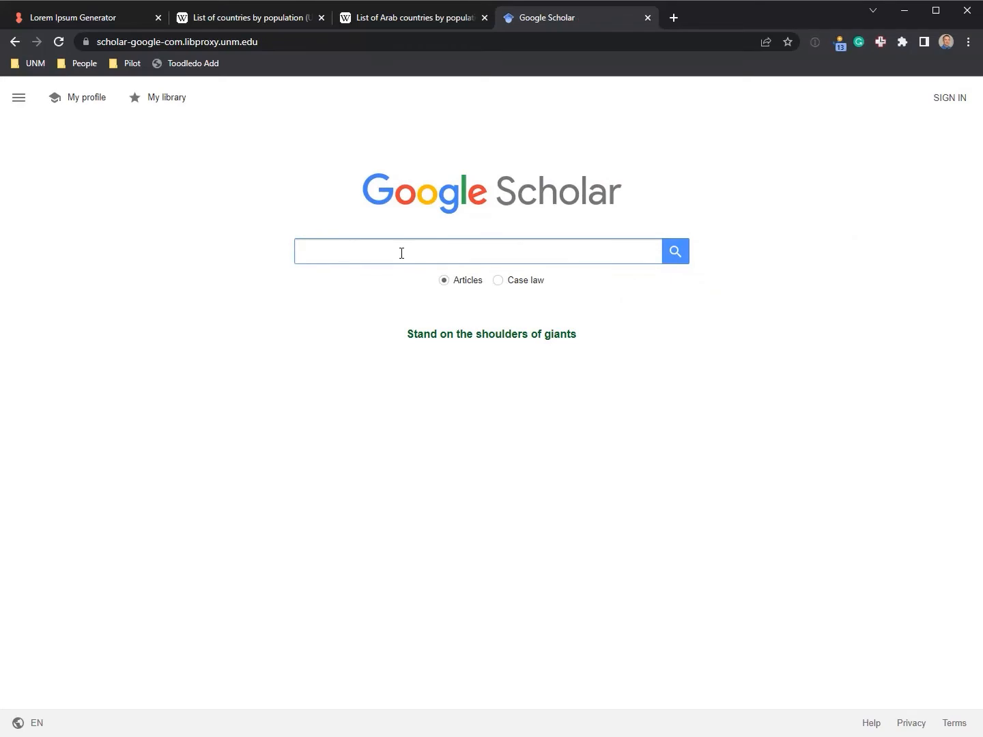
# Search Google Scholar for principle component analysis and show the first result's citation formats
pyautogui.click(402, 251)
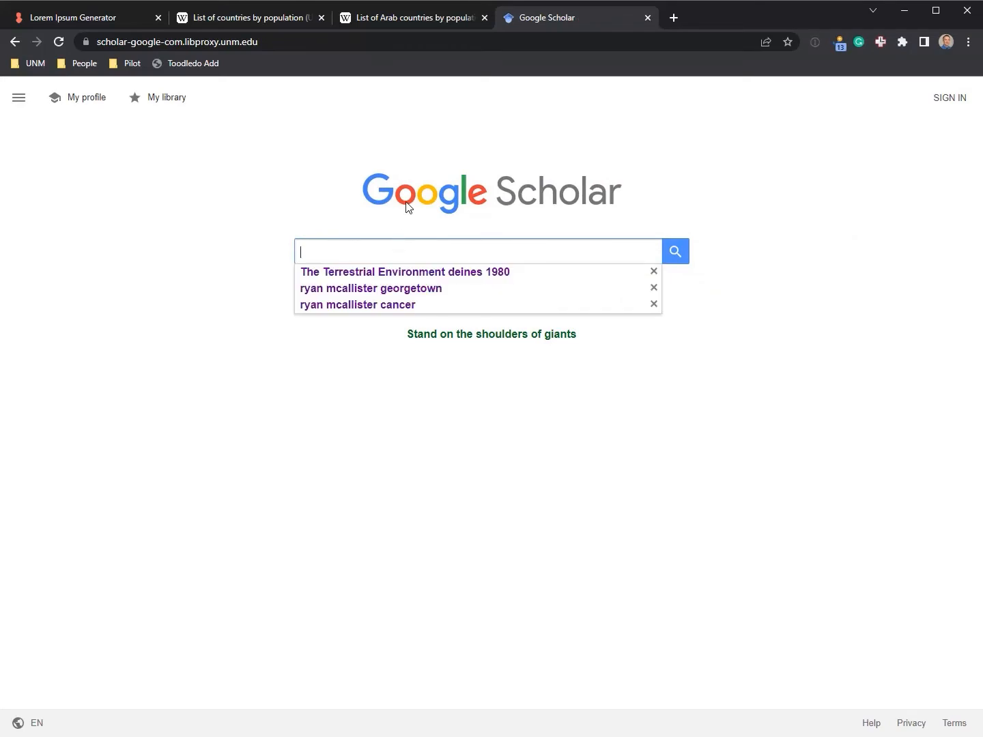
pyautogui.click(444, 121)
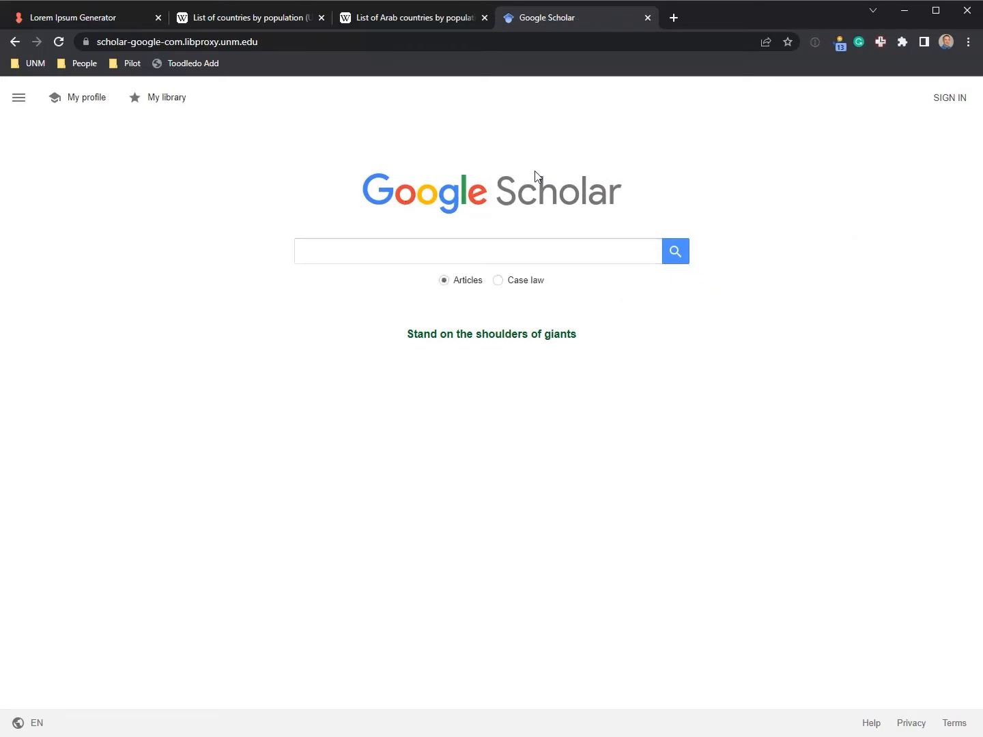
pyautogui.click(460, 247)
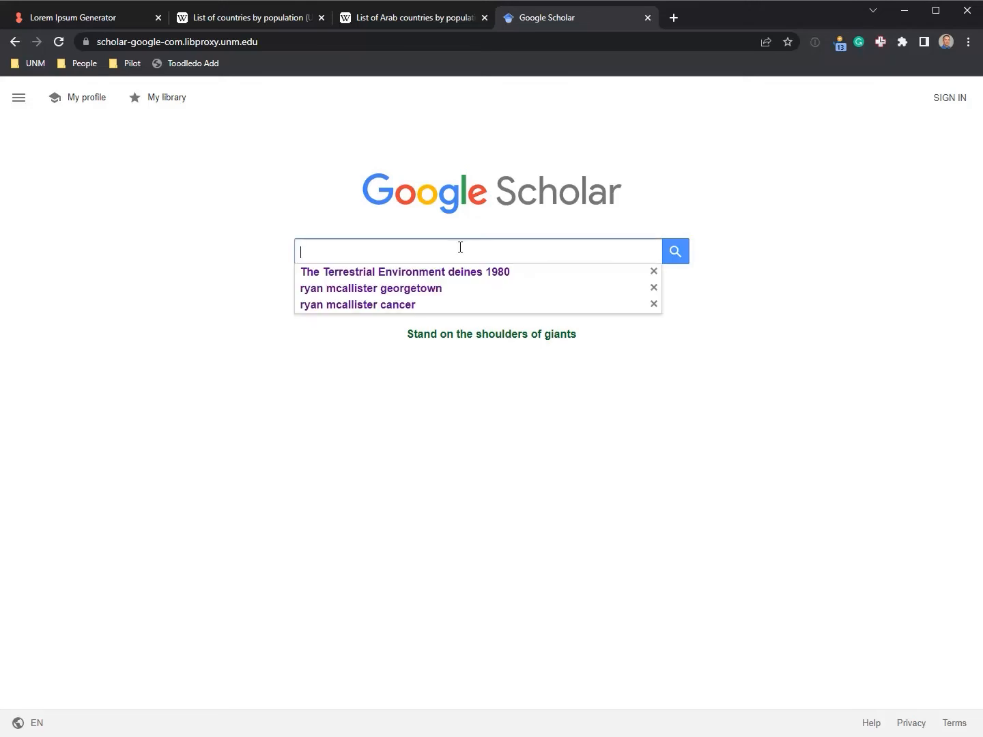
pyautogui.click(460, 248)
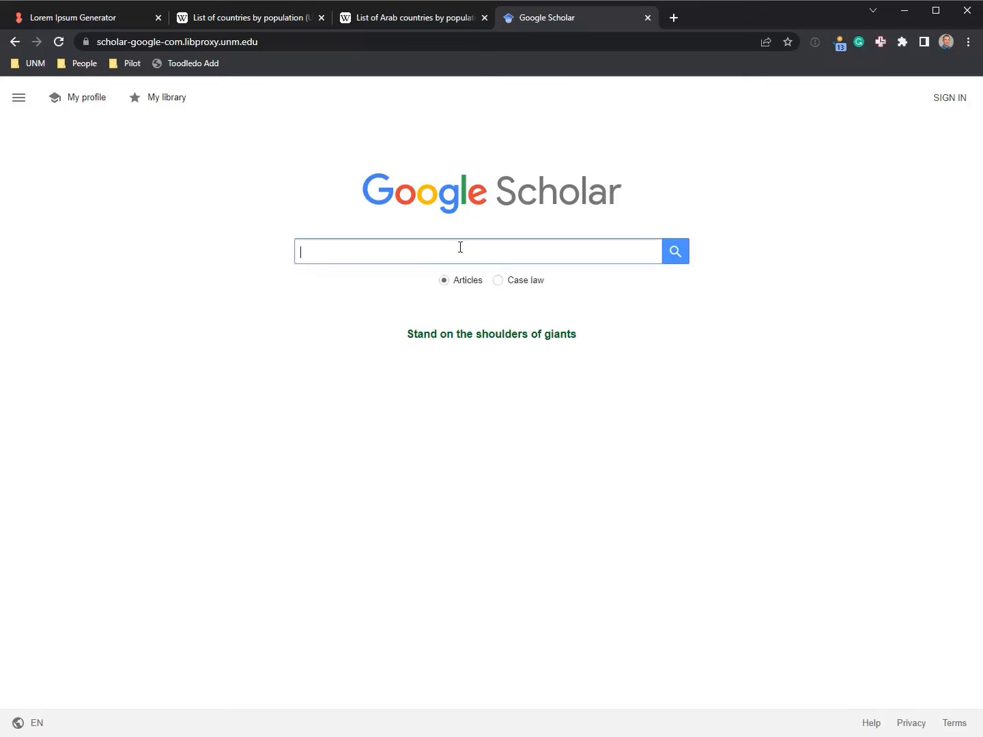
pyautogui.write('Principle c')
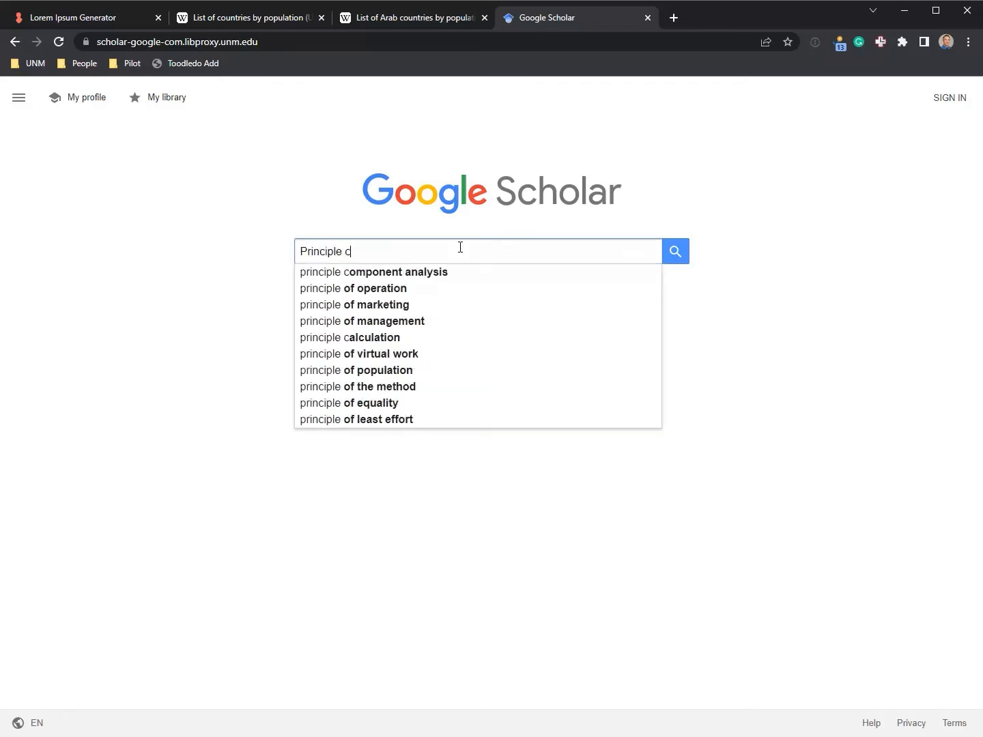
pyautogui.write('omp')
pyautogui.press('Down')
pyautogui.press('Return')
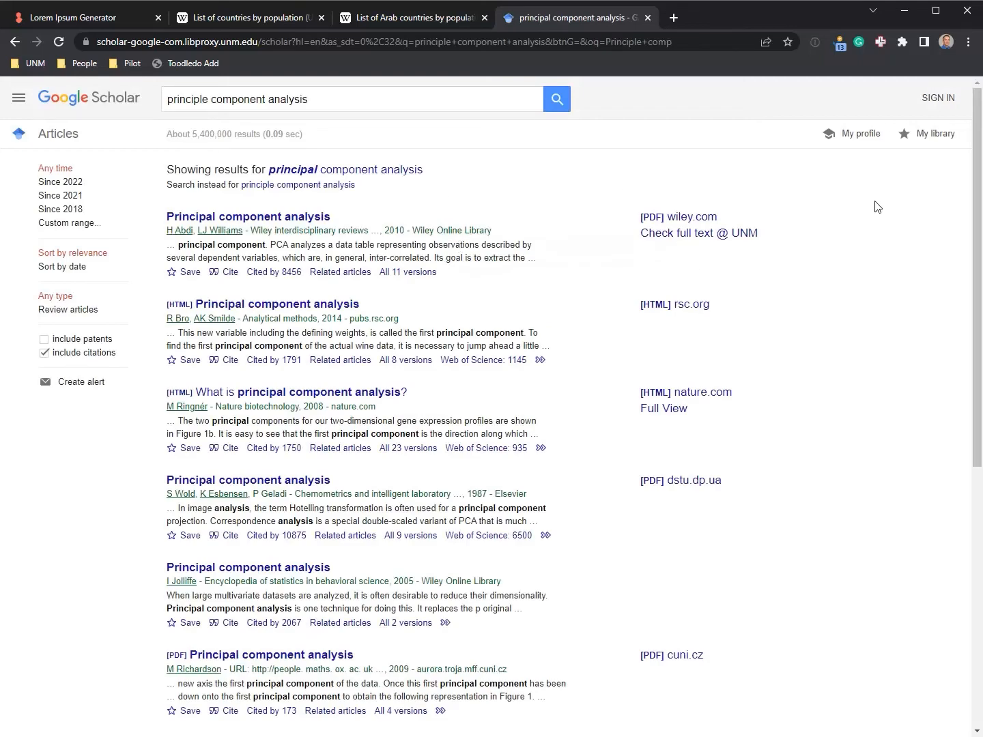
pyautogui.hotkey('ctrl', '+')
pyautogui.hotkey('ctrl', '+')
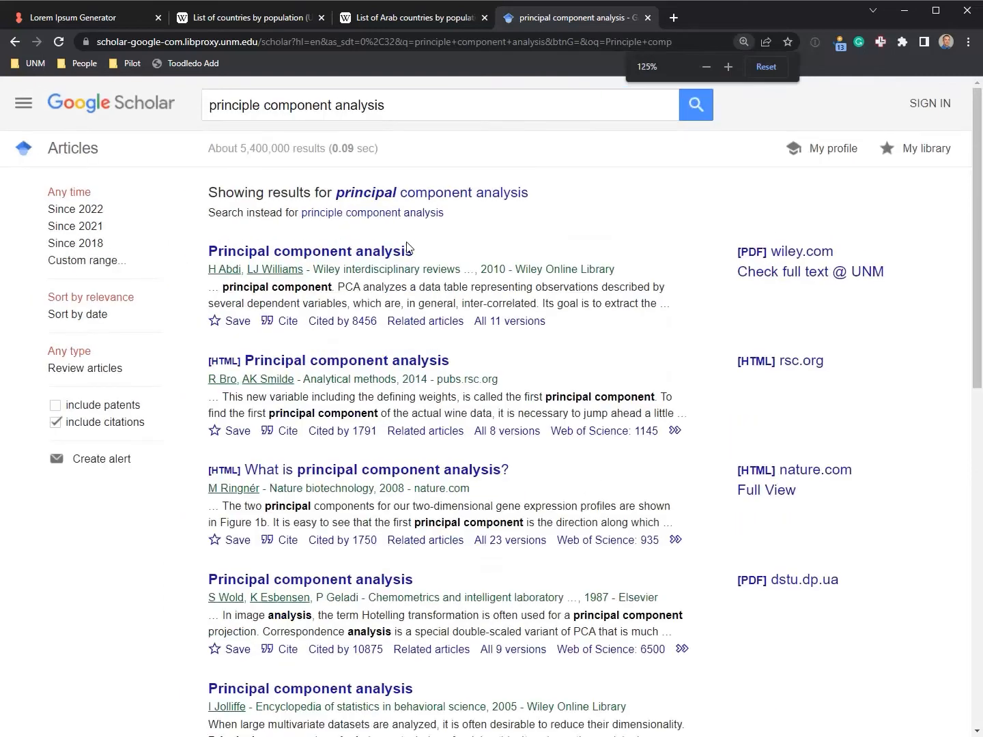
pyautogui.click(287, 323)
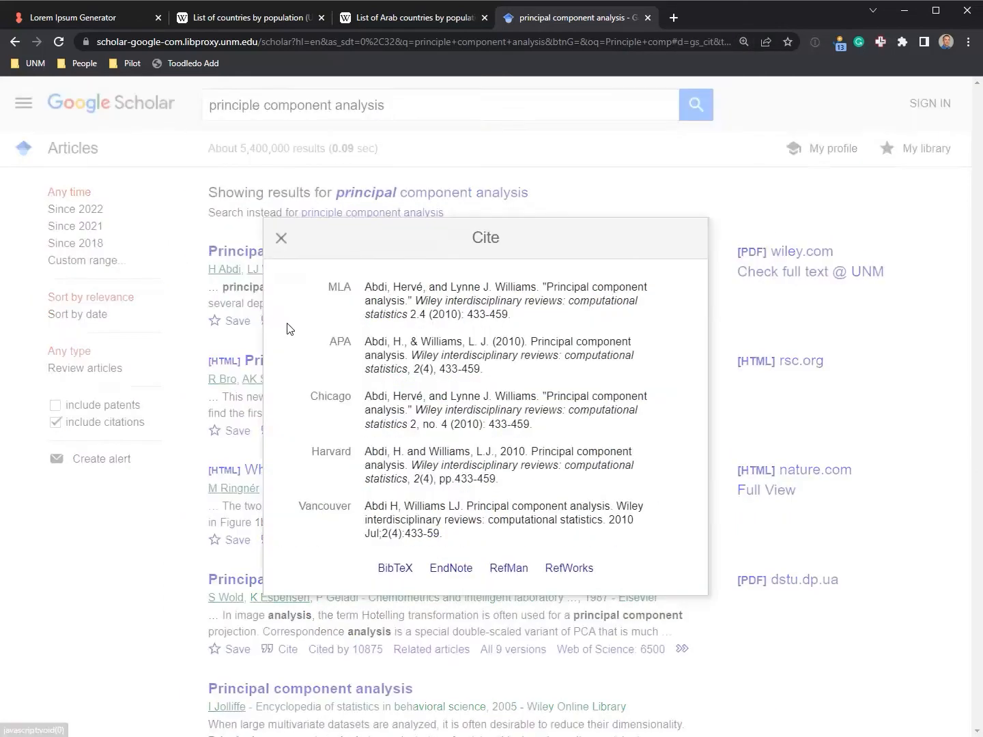
# Display the 2010 article's BibTeX entry and adjust its text size for reading
pyautogui.click(396, 569)
pyautogui.moveTo(47, 201); pyautogui.dragTo(4, 90)
pyautogui.click(68, 126)
pyautogui.moveTo(27, 196); pyautogui.dragTo(5, 88)
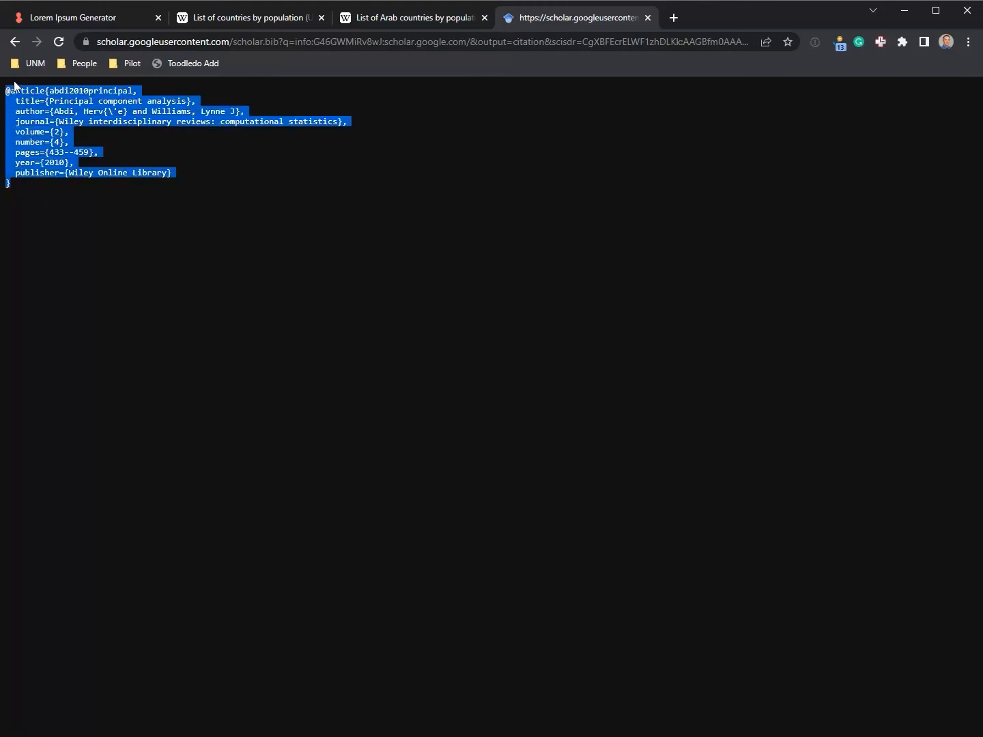
pyautogui.click(127, 153)
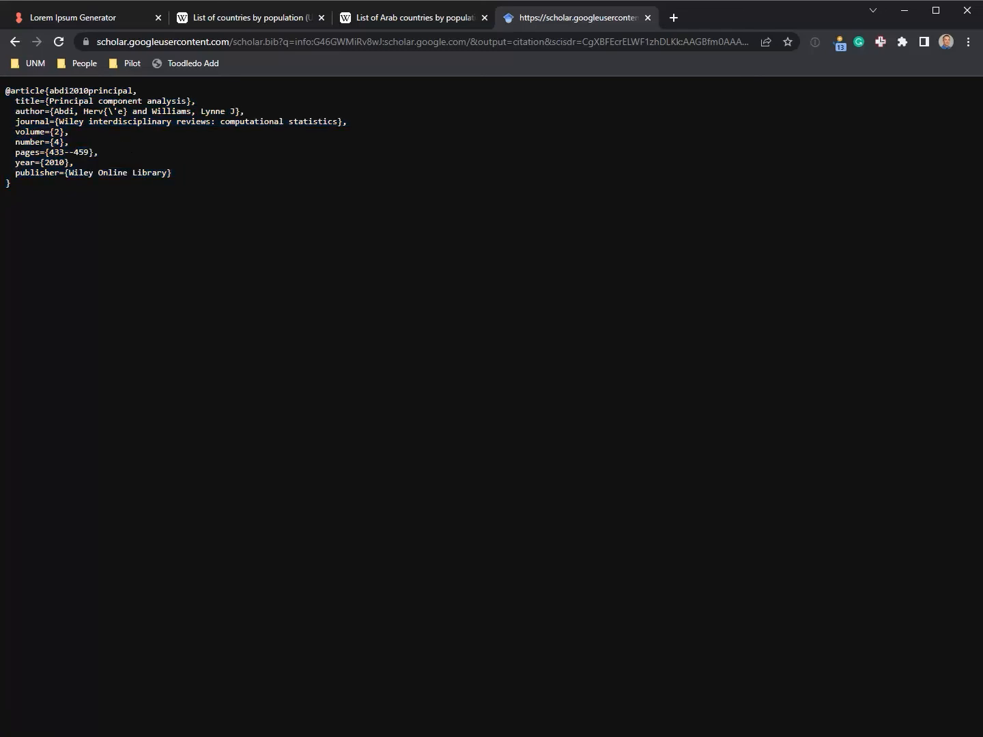
pyautogui.doubleClick(27, 101)
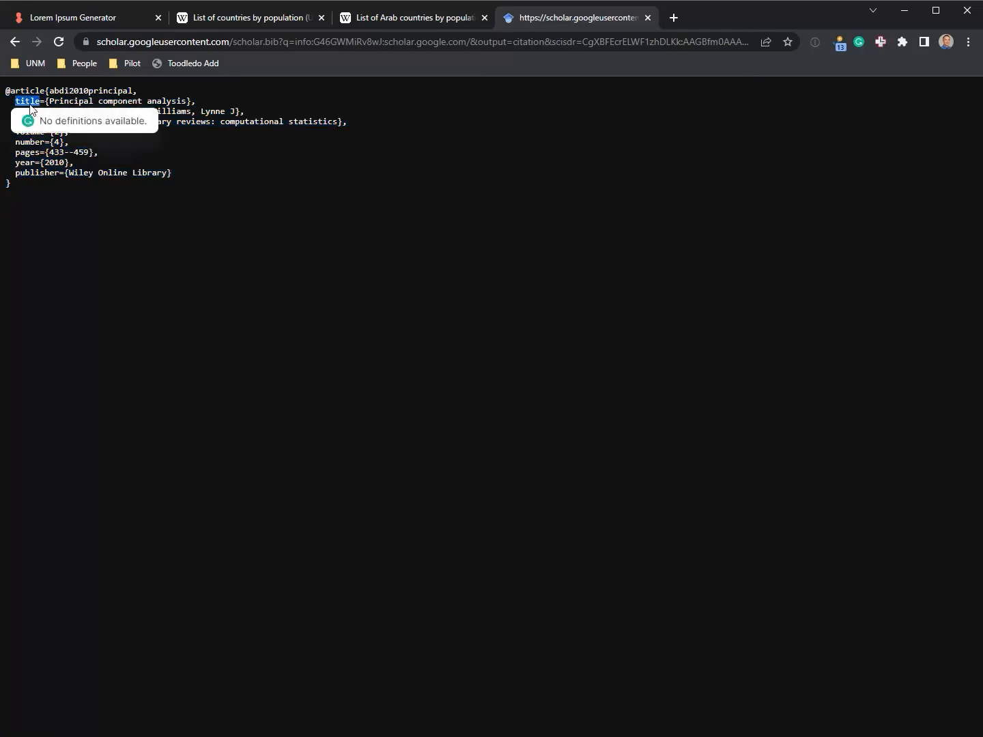
pyautogui.click(60, 93)
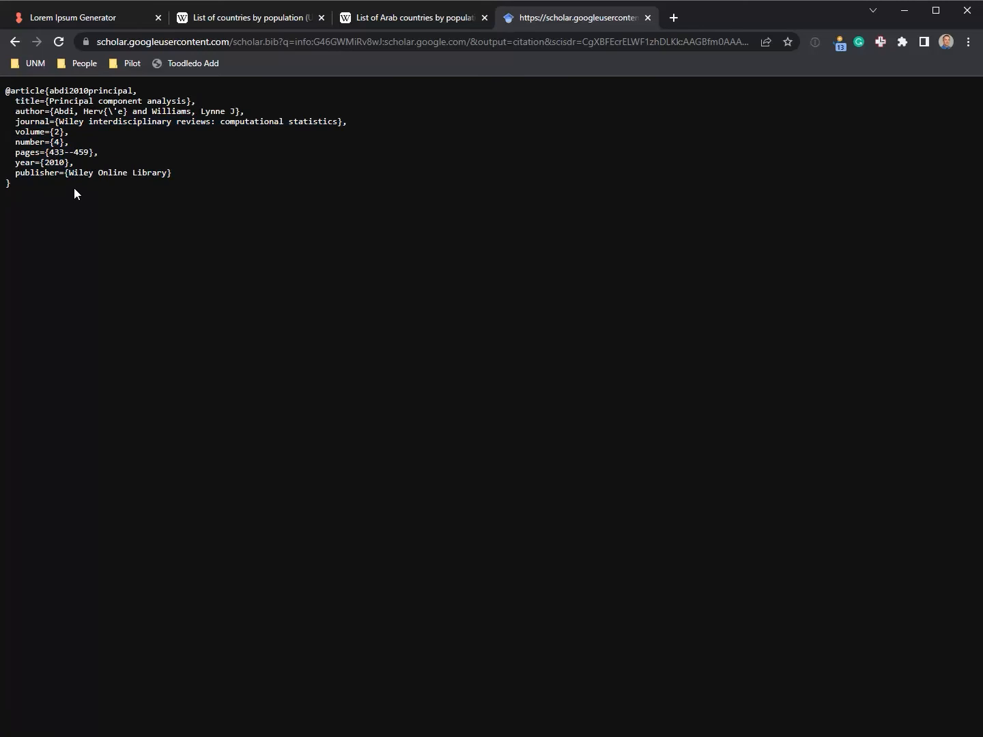
pyautogui.hotkey('ctrl', '+')
pyautogui.hotkey('ctrl', '+')
pyautogui.hotkey('ctrl', '+')
pyautogui.hotkey('ctrl', '+')
pyautogui.hotkey('ctrl', '+')
pyautogui.hotkey('ctrl', '+')
pyautogui.hotkey('ctrl', '+')
pyautogui.hotkey('ctrl', '-')
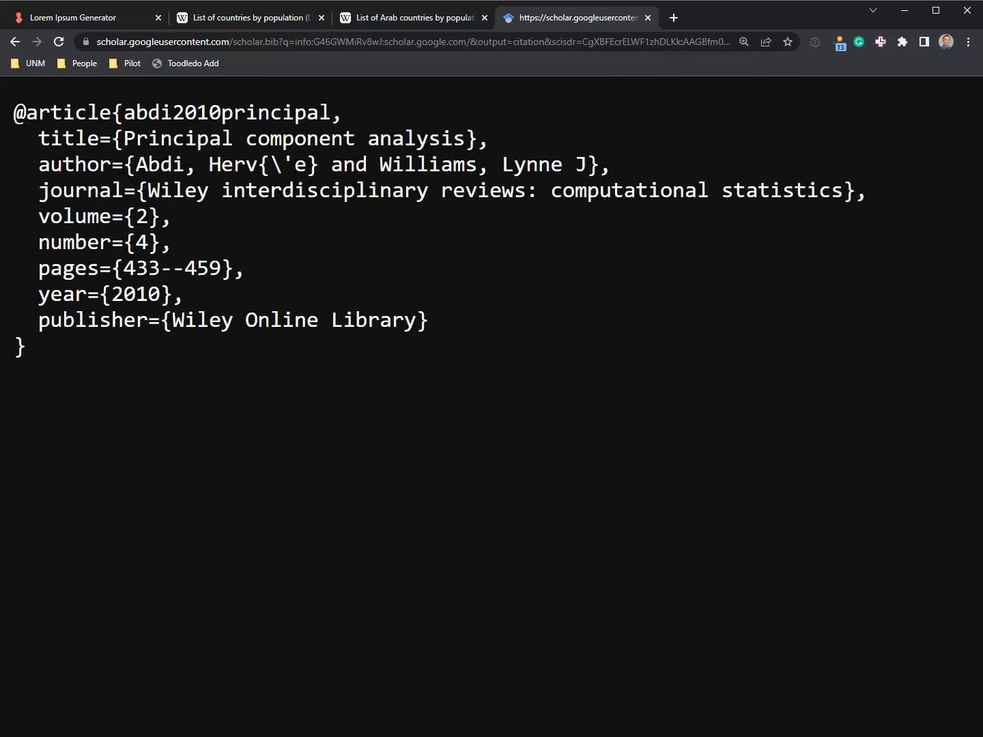
# Highlight the entry type, citation key abdi2010principal, title, accented-letter code and page-range double dash
pyautogui.doubleClick(92, 111)
pyautogui.click(490, 213)
pyautogui.moveTo(126, 113); pyautogui.dragTo(335, 116)
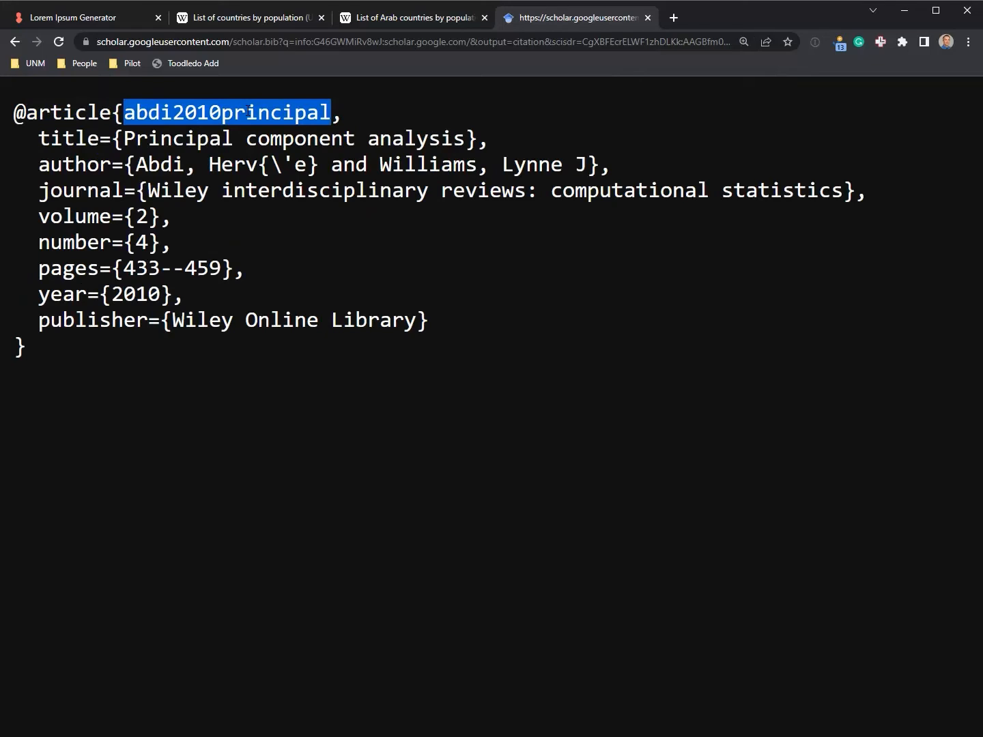
pyautogui.moveTo(124, 139); pyautogui.dragTo(465, 139)
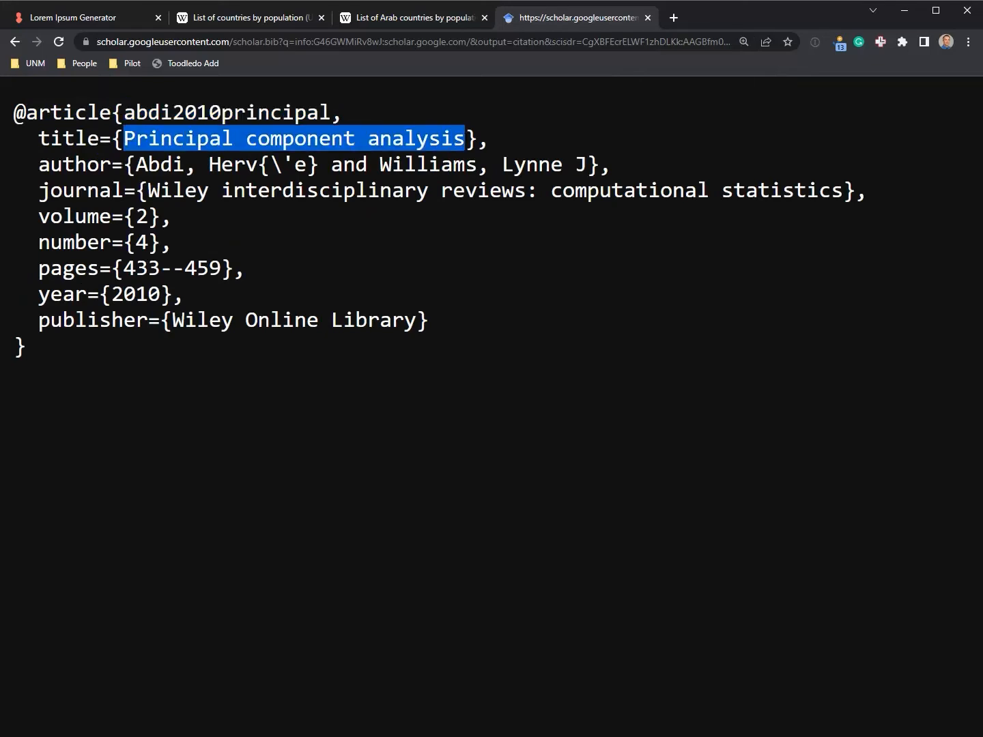
pyautogui.moveTo(259, 165); pyautogui.dragTo(318, 166)
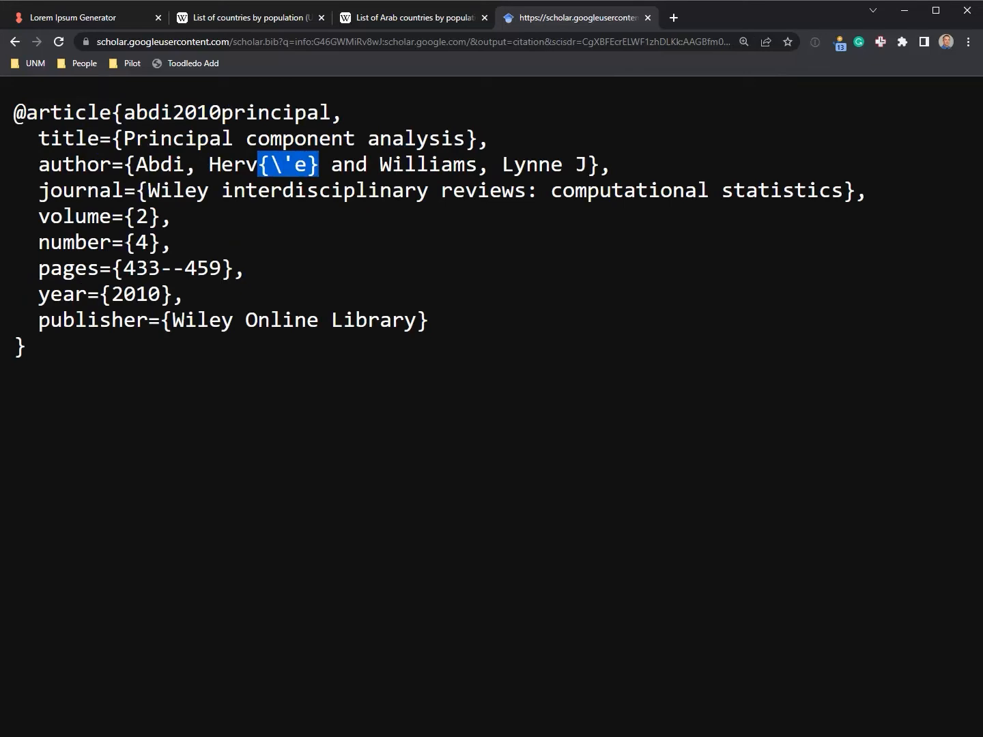
pyautogui.moveTo(158, 268); pyautogui.dragTo(185, 268)
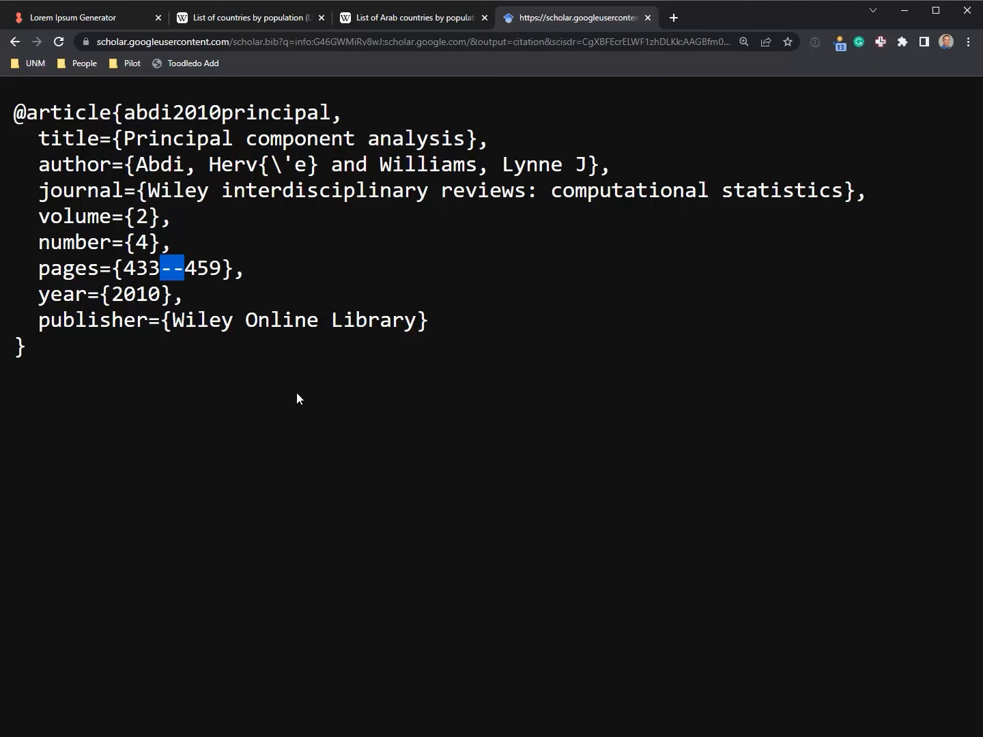
pyautogui.click(183, 269)
pyautogui.click(252, 224)
# Copy the entire BibTeX entry and switch to Zotero's empty Test collection
pyautogui.hotkey('ctrl', 'a')
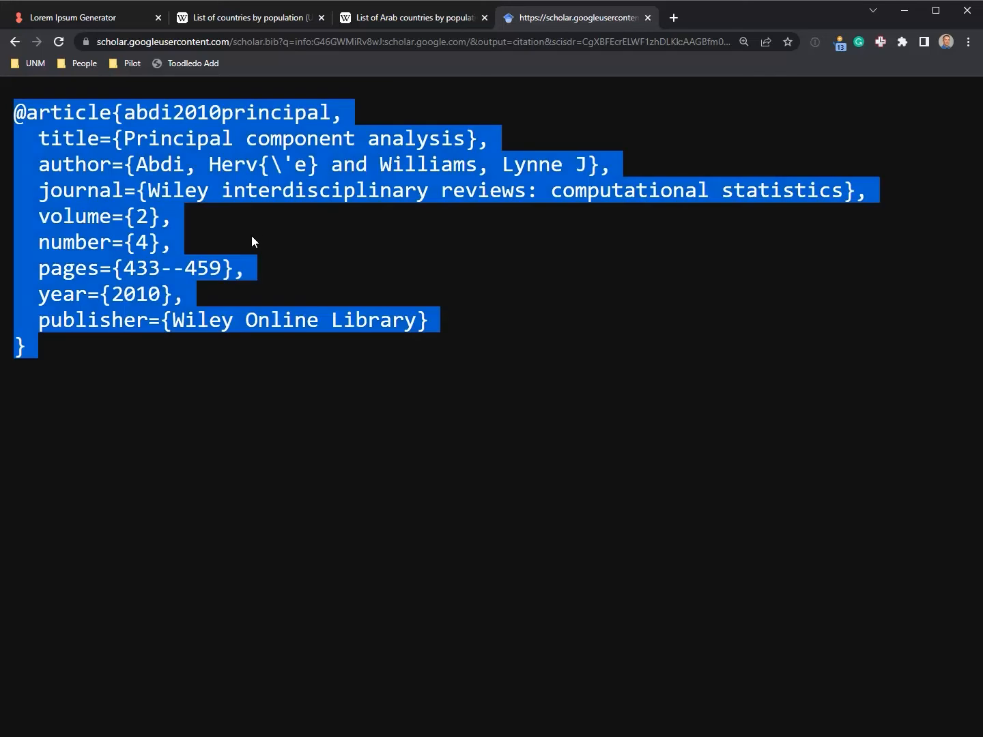
pyautogui.hotkey('alt', 'Tab')
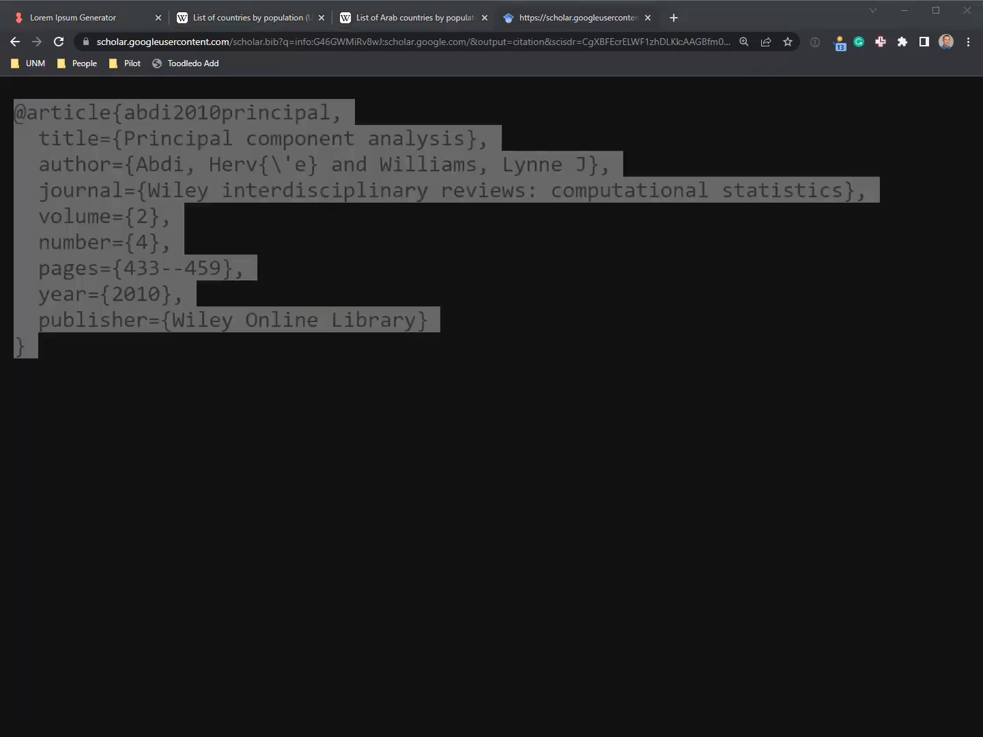
pyautogui.hotkey('alt', 'Tab')
pyautogui.click(469, 177)
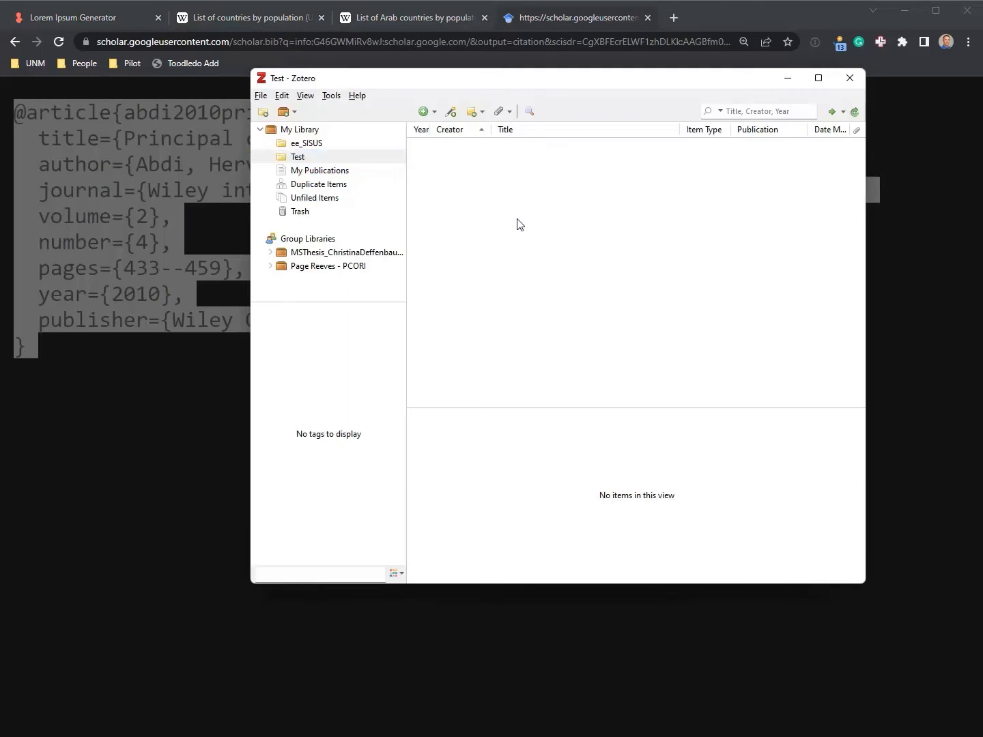
# Import the copied BibTeX entry from the clipboard into the Test collection
pyautogui.click(262, 96)
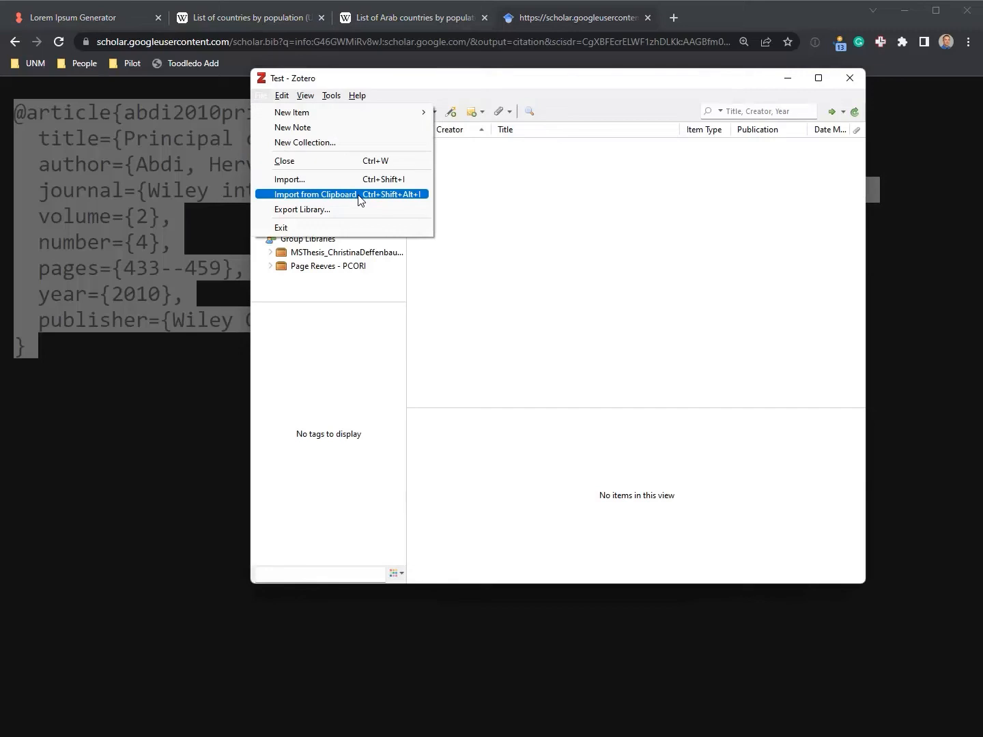
pyautogui.click(564, 214)
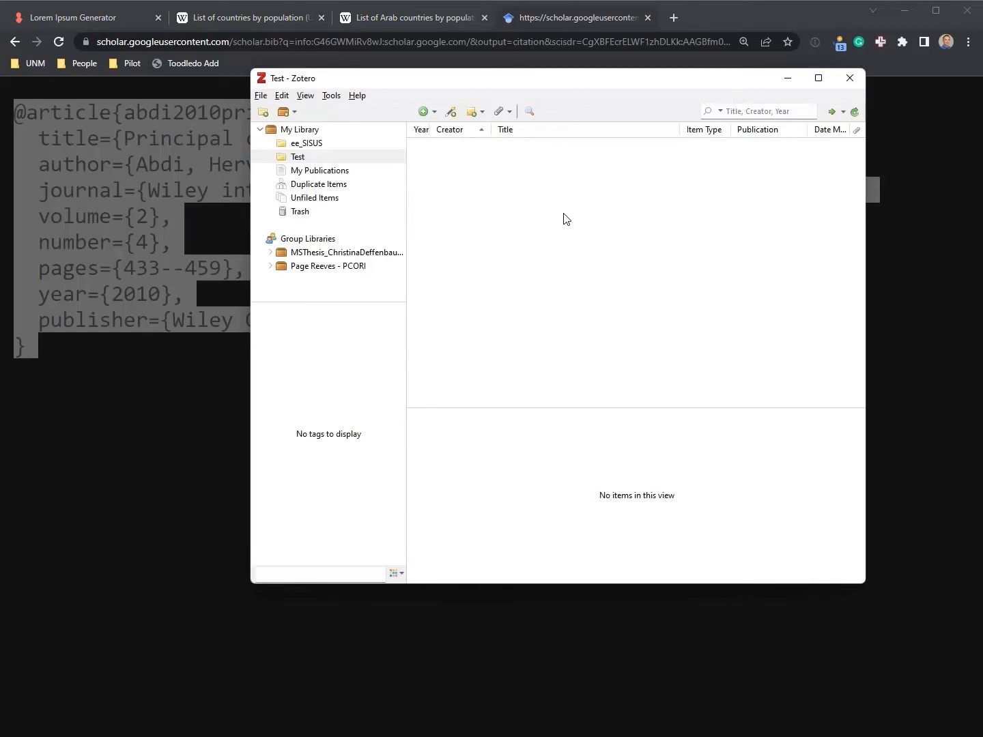
pyautogui.hotkey('ctrl', 'shift', 'alt', 'i')
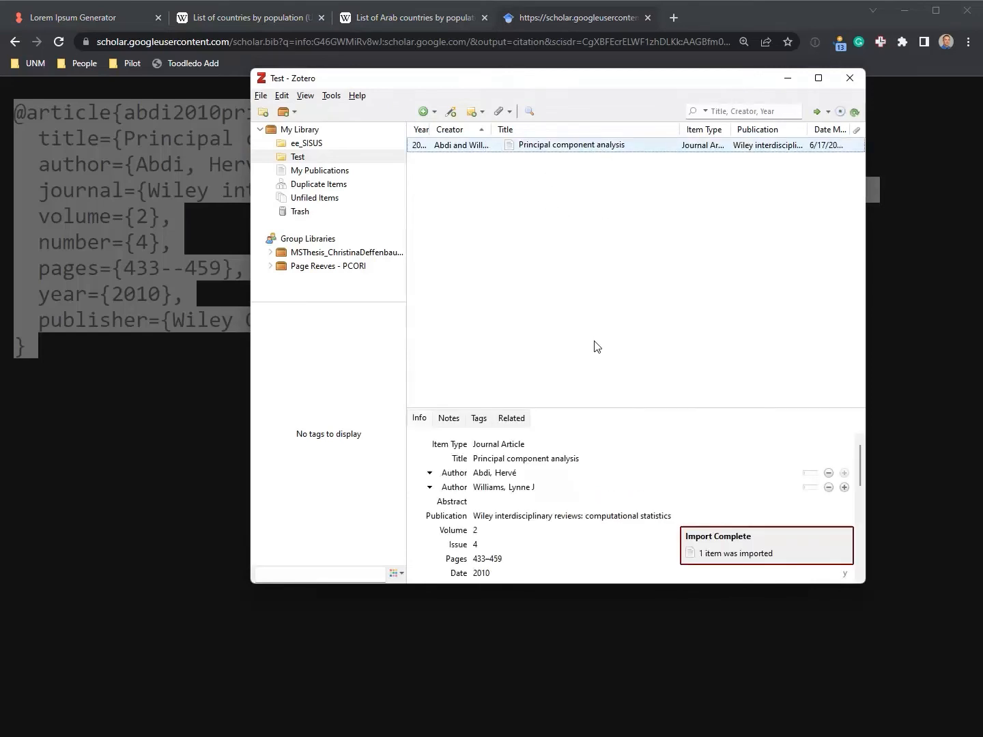
pyautogui.moveTo(598, 407); pyautogui.dragTo(597, 264)
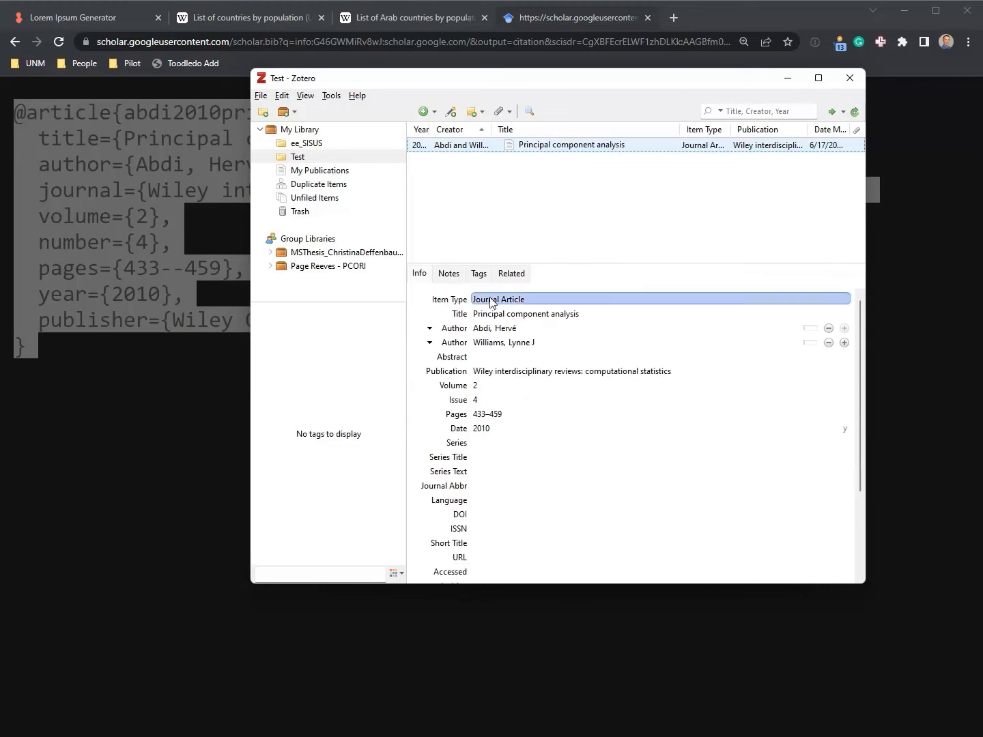
pyautogui.scroll(-3, 505, 424)
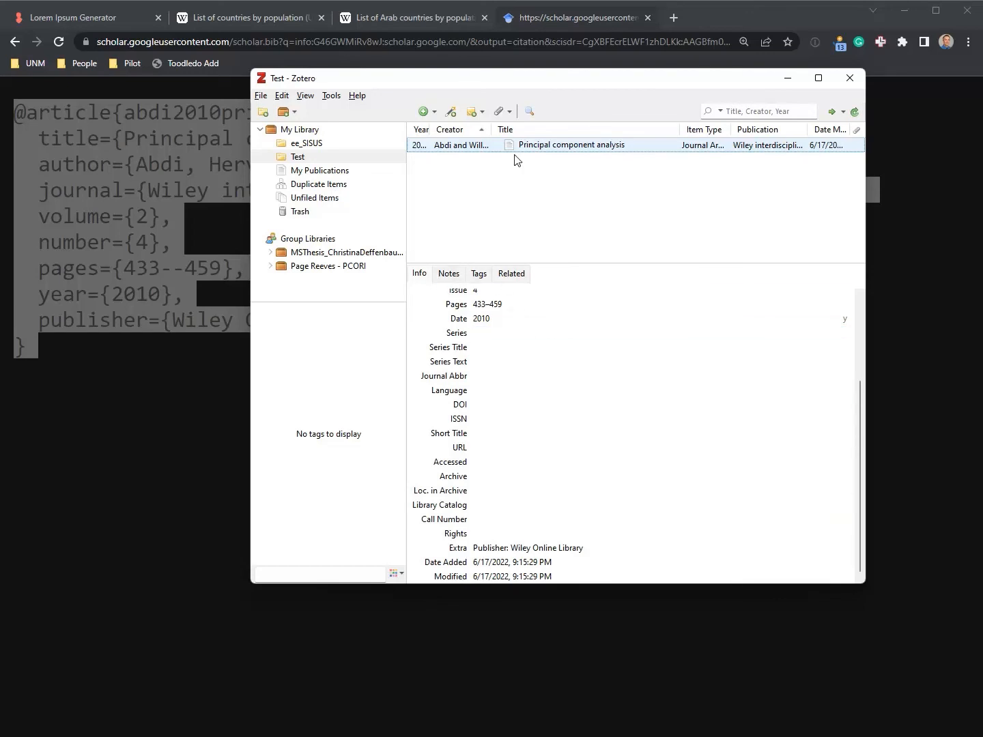
# Review the new item's Tags, Notes and Info, then return to the Scholar results in Chrome
pyautogui.click(480, 274)
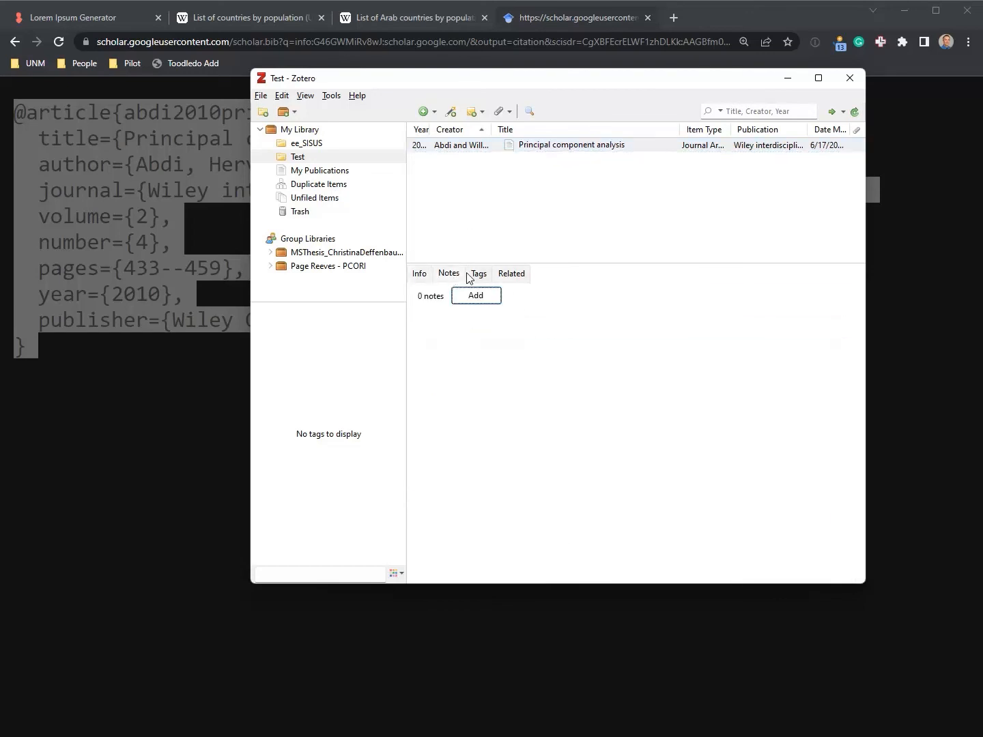
pyautogui.click(450, 274)
pyautogui.click(419, 275)
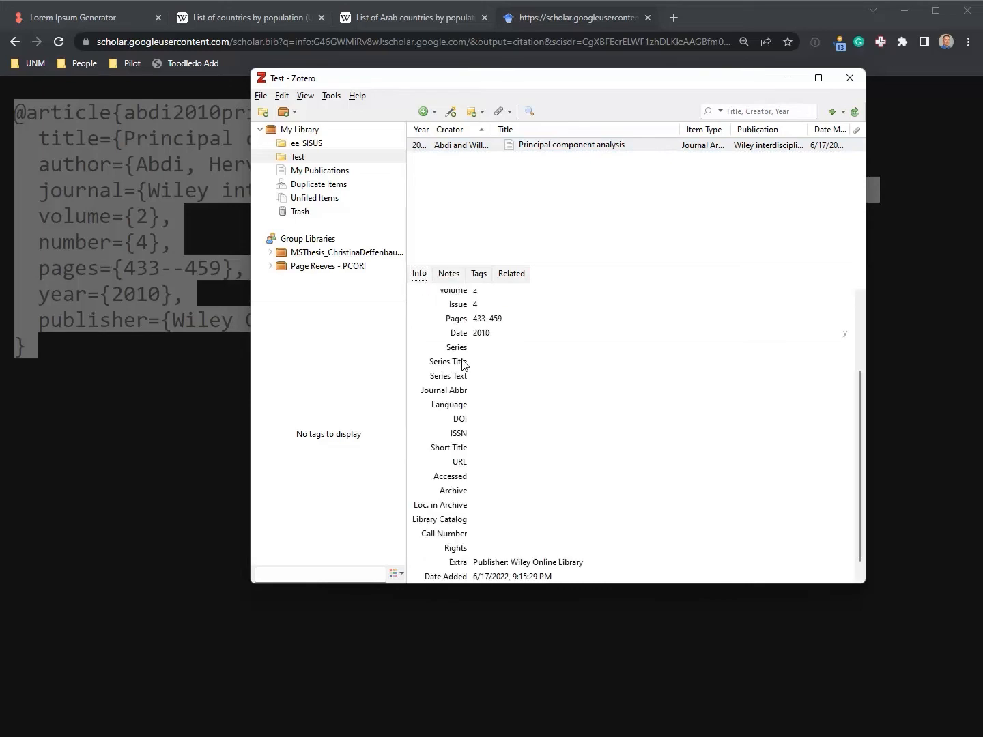
pyautogui.scroll(2, 509, 350)
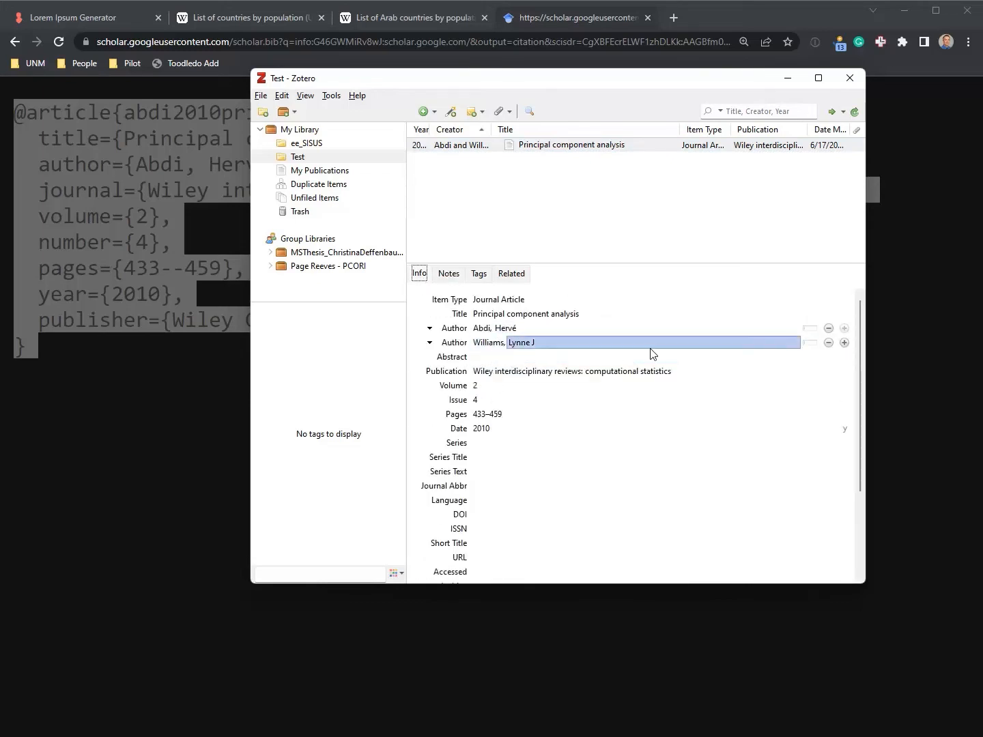
pyautogui.click(844, 343)
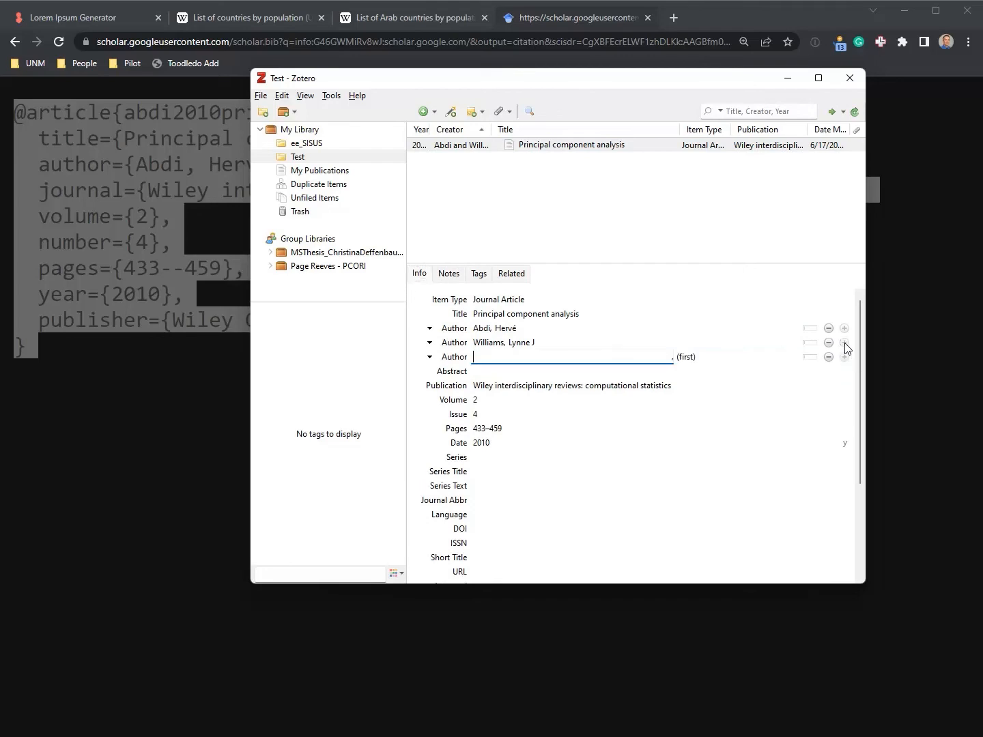
pyautogui.click(828, 357)
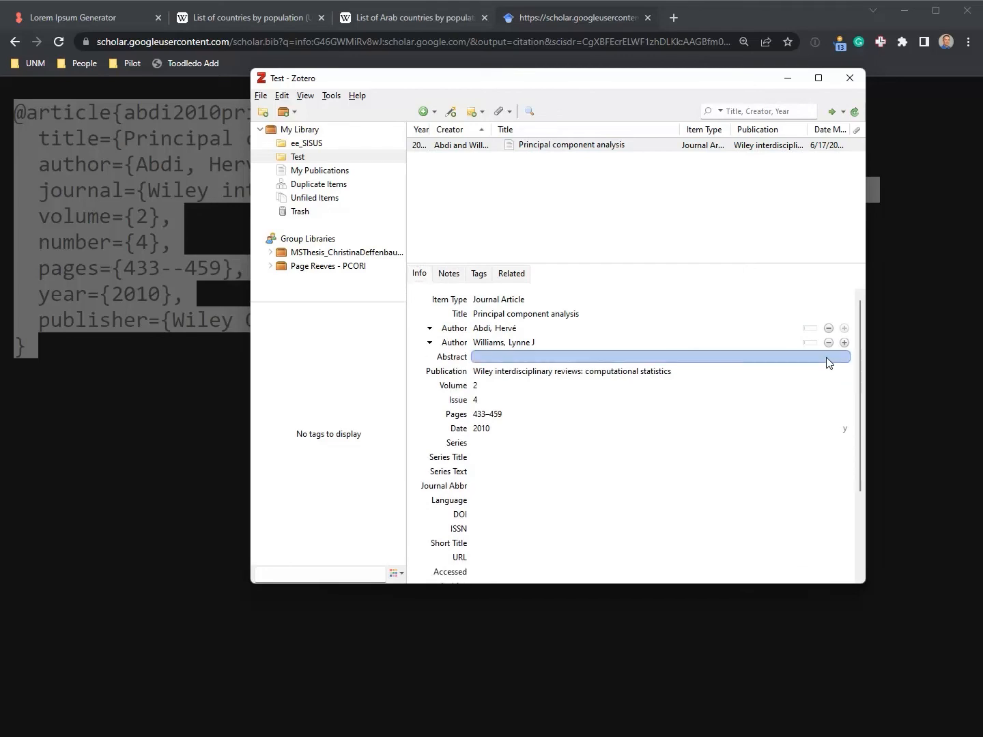
pyautogui.click(649, 373)
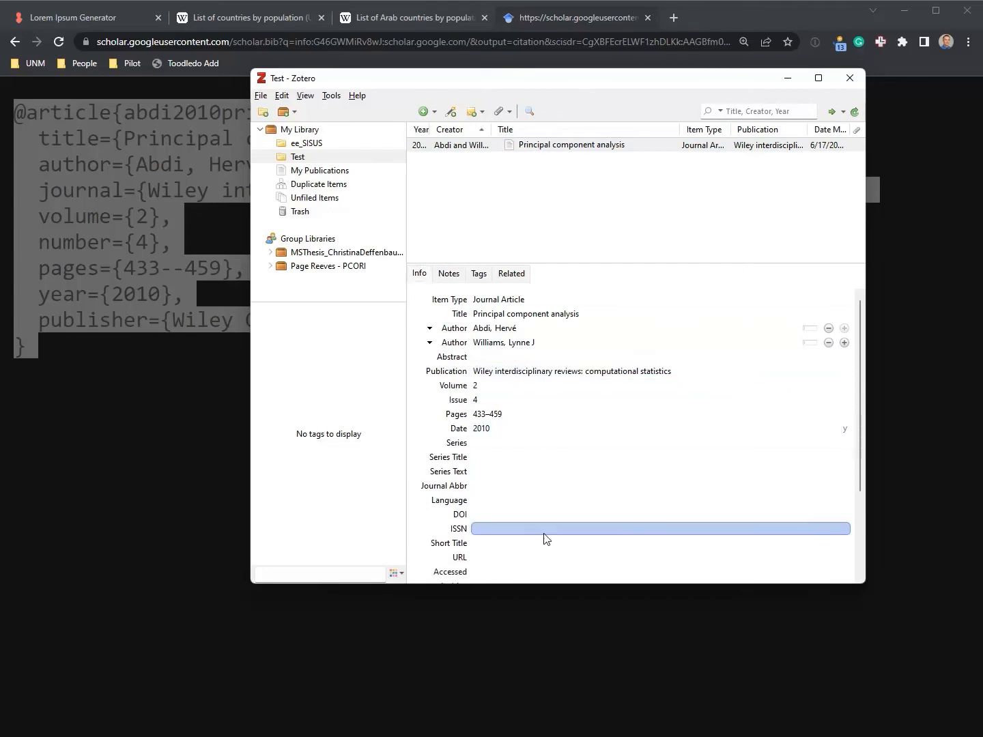
pyautogui.click(722, 20)
pyautogui.hotkey('alt', 'Left')
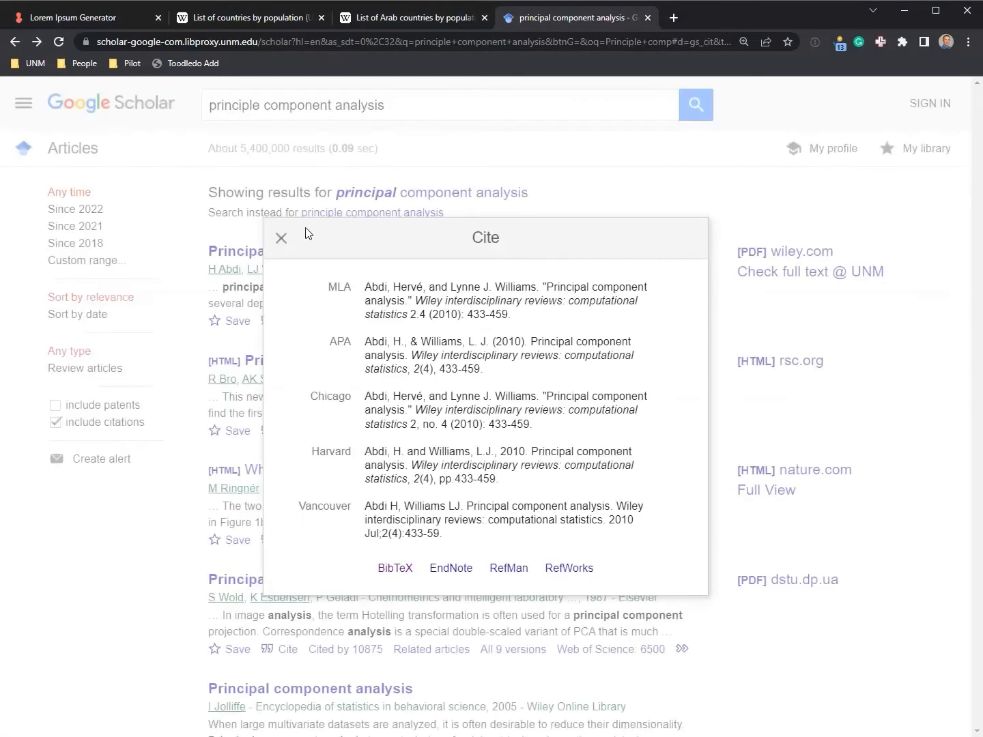
# Import the BibTeX for 'What is principal component analysis?' (2008) into Zotero
pyautogui.click(281, 239)
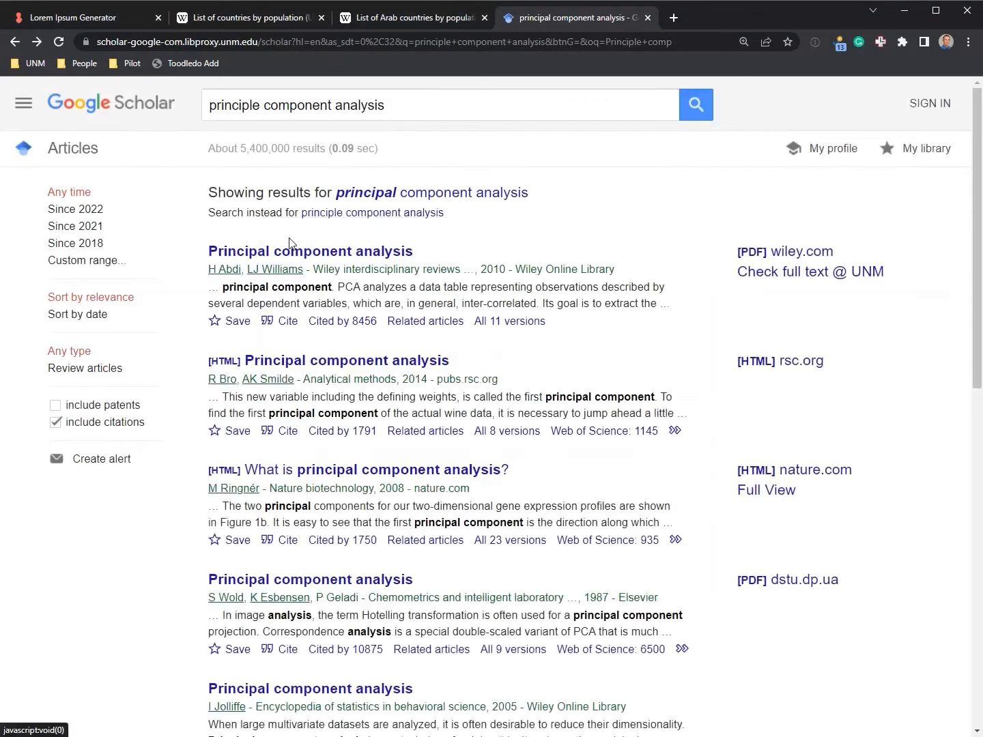
pyautogui.click(282, 542)
pyautogui.click(330, 535)
pyautogui.hotkey('ctrl', 'a')
pyautogui.hotkey('alt', 'Tab')
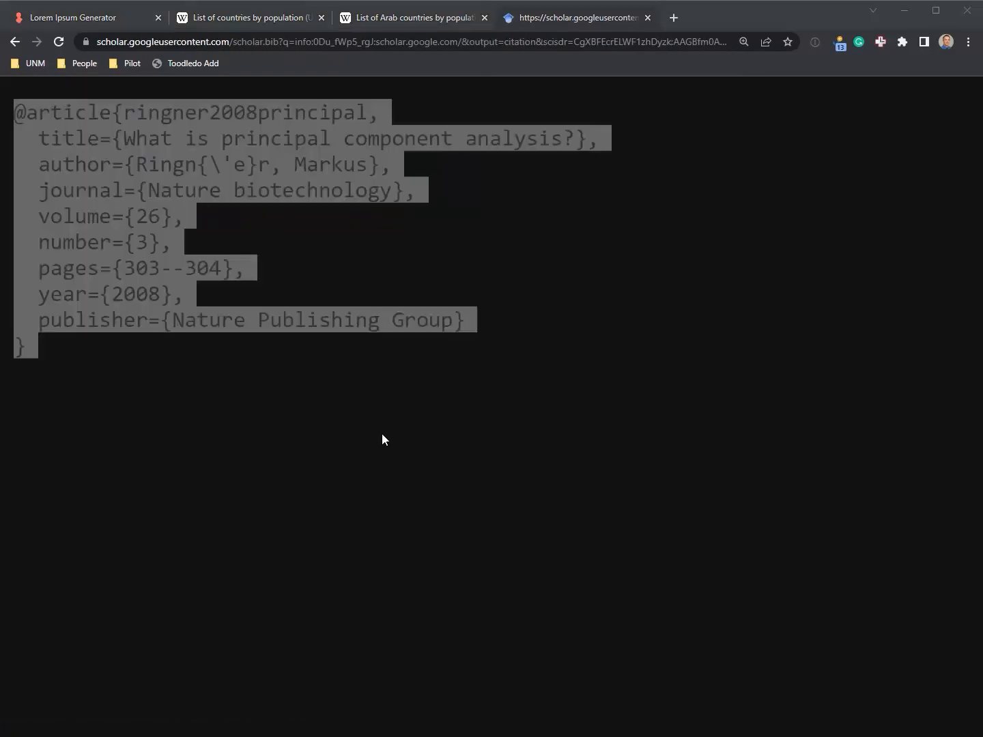
pyautogui.click(563, 237)
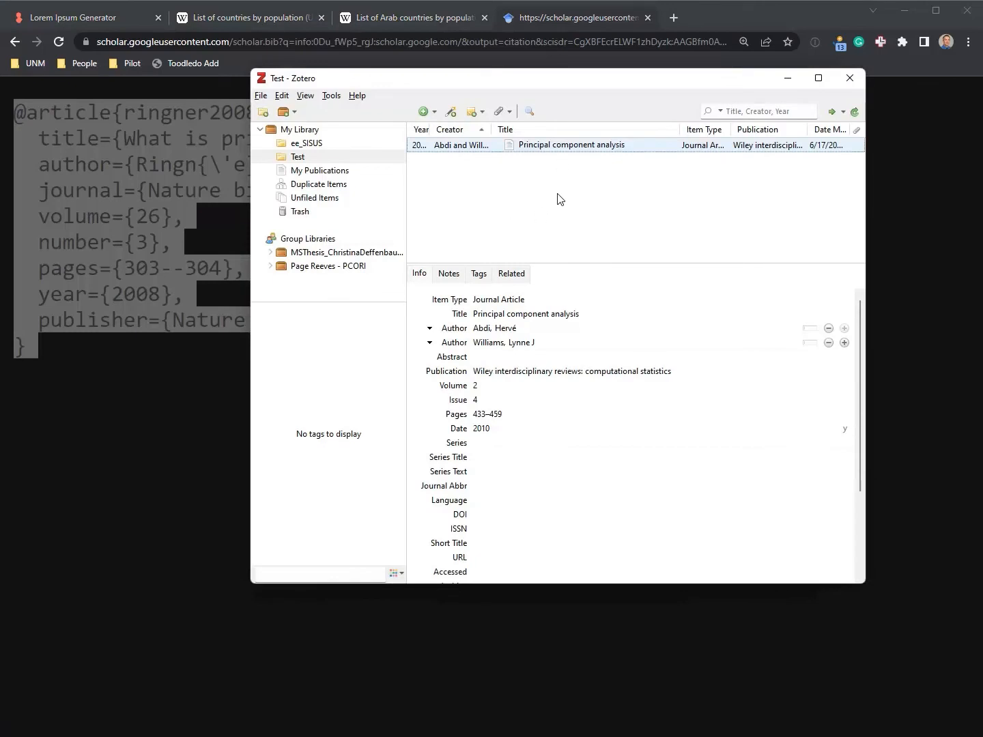
pyautogui.hotkey('ctrl', 'shift', 'alt', 'i')
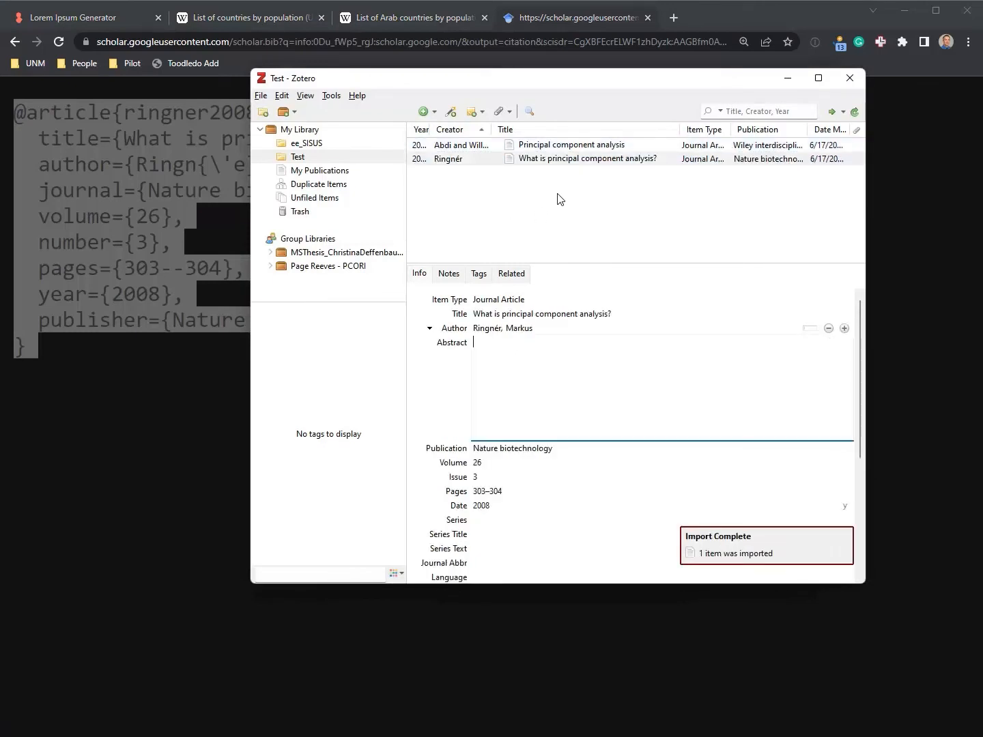
pyautogui.click(260, 96)
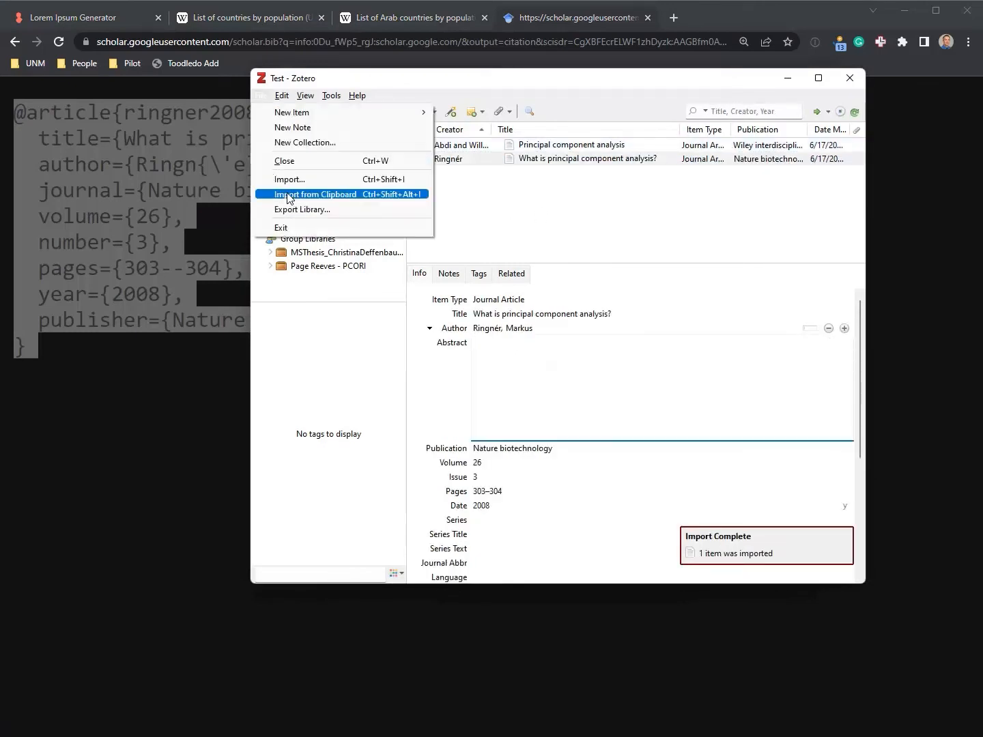
pyautogui.click(503, 208)
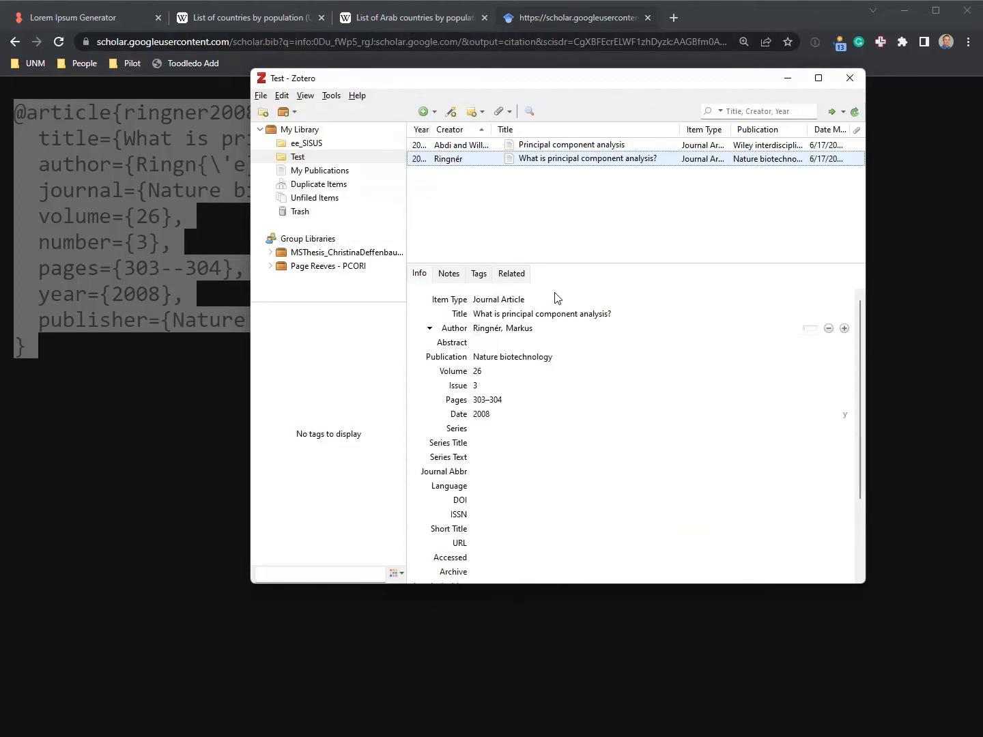
pyautogui.click(557, 21)
pyautogui.hotkey('alt', 'Left')
# Import the BibTeX for 'A tutorial on principal component analysis' (2014) into Zotero
pyautogui.click(281, 274)
pyautogui.scroll(-6, 495, 294)
pyautogui.scroll(-3, 495, 294)
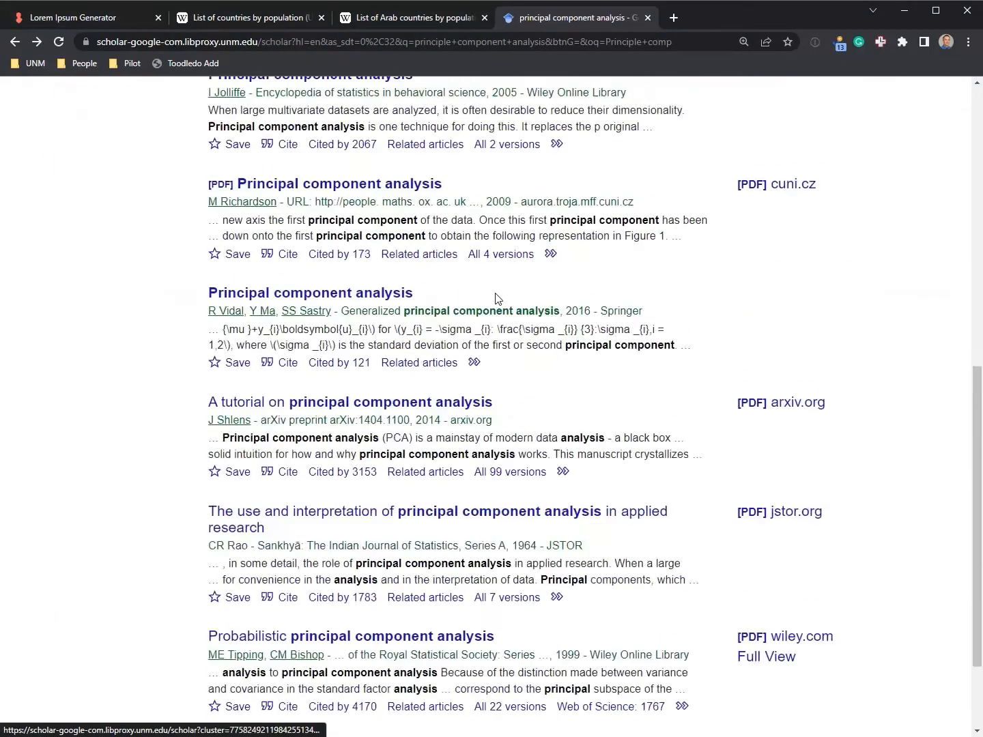
pyautogui.click(288, 472)
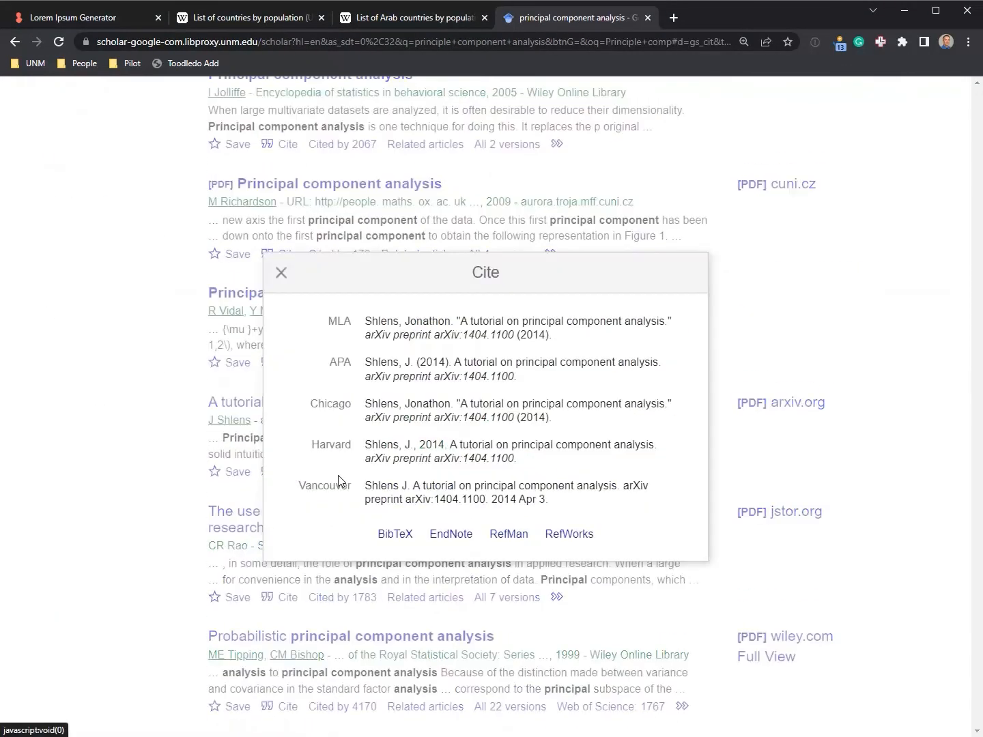
pyautogui.click(410, 538)
pyautogui.hotkey('ctrl', 'a')
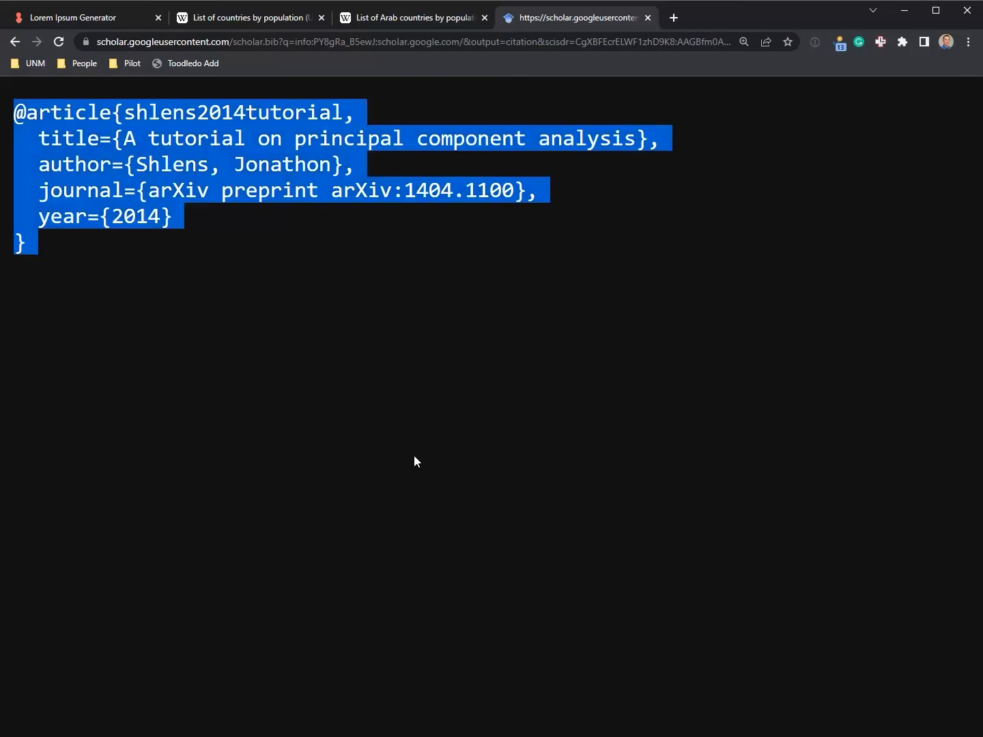
pyautogui.hotkey('alt', 'Tab')
pyautogui.hotkey('ctrl', 'shift', 'alt', 'i')
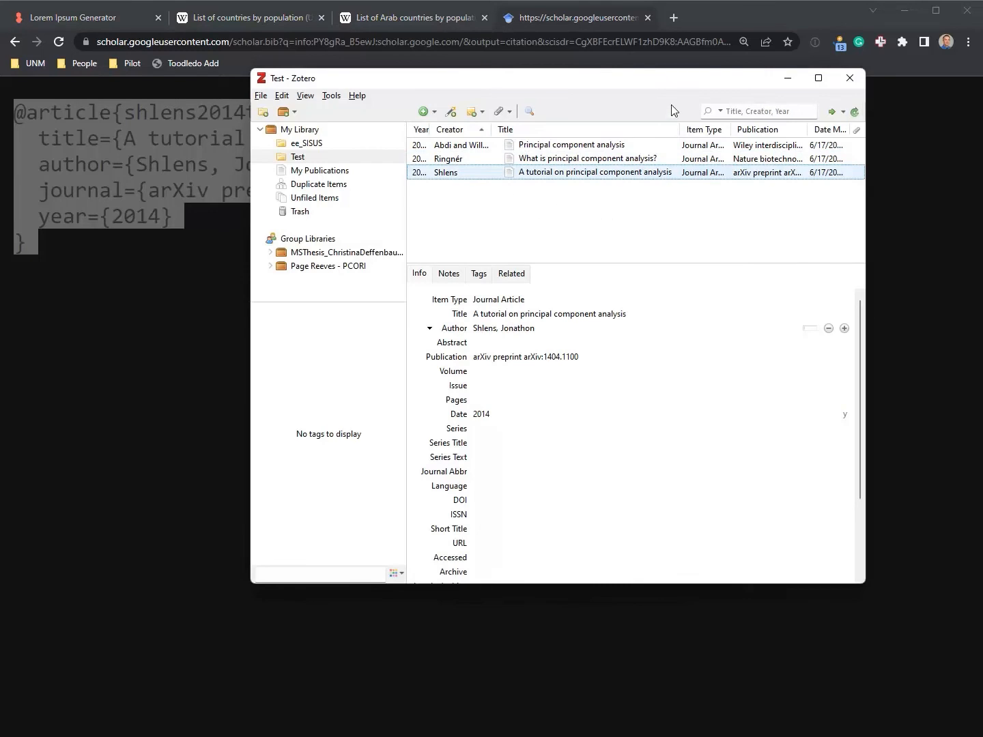
pyautogui.hotkey('alt', 'Tab')
pyautogui.hotkey('alt', 'Tab')
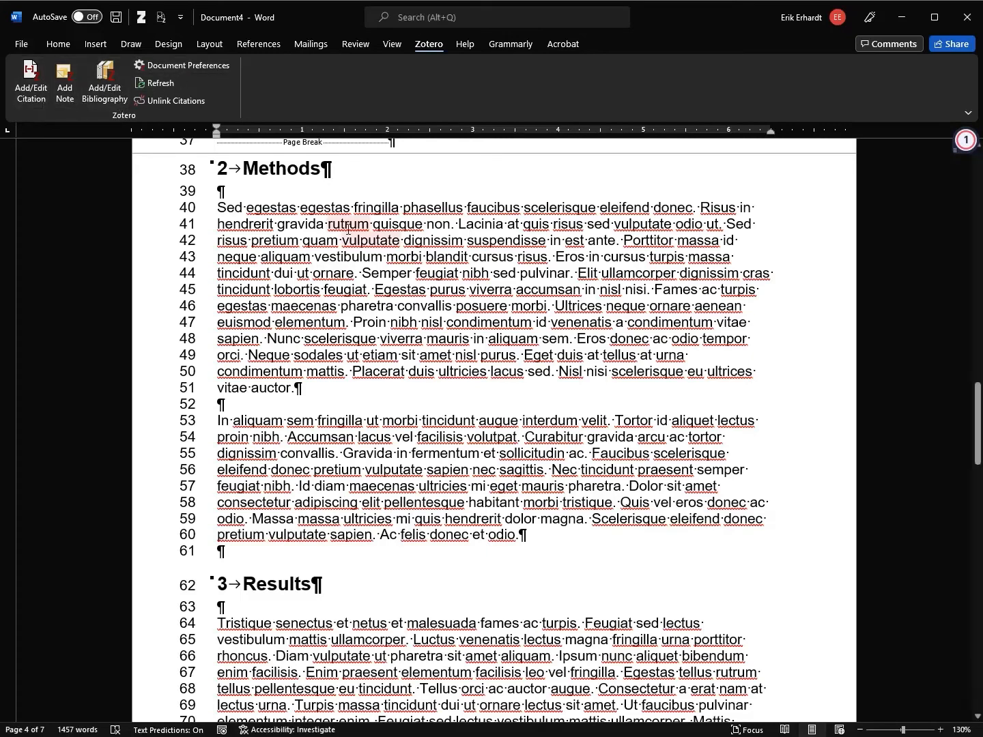
# Start a citation after 'auctor.' on line 51 and set the style to APA 7th edition
pyautogui.click(298, 388)
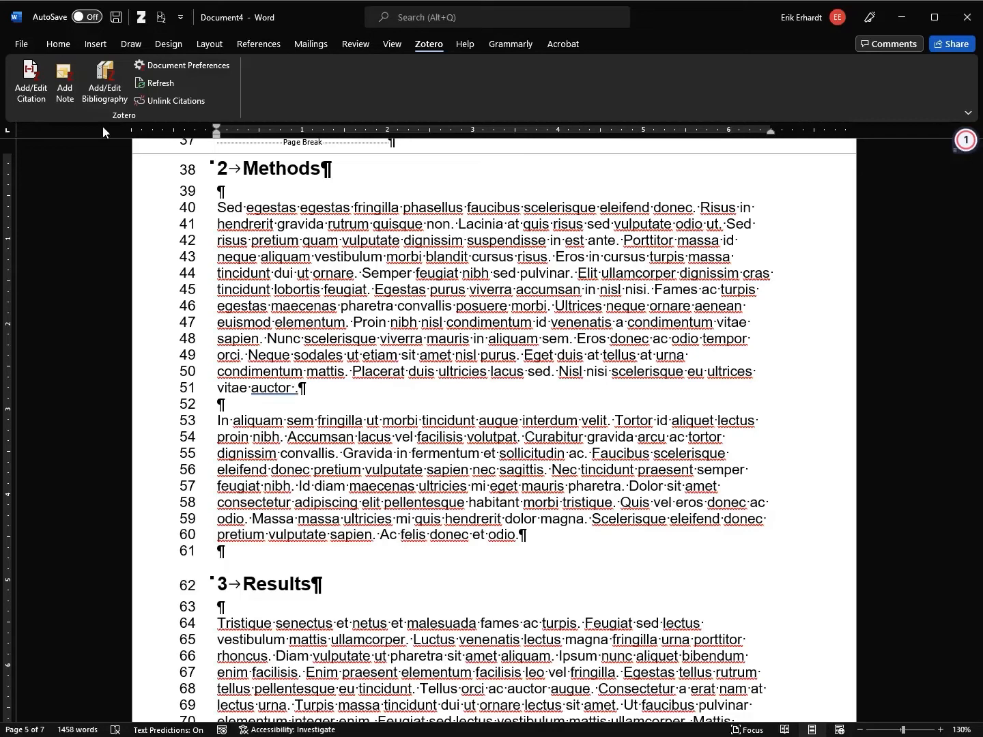
pyautogui.click(32, 98)
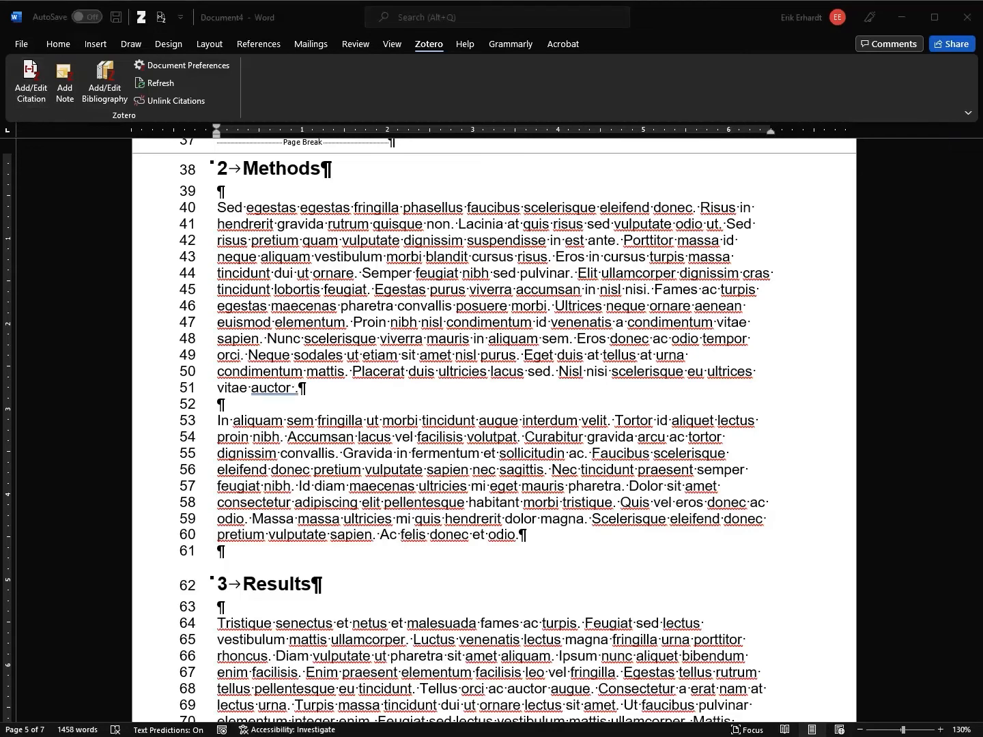
pyautogui.moveTo(472, 103); pyautogui.dragTo(611, 92)
pyautogui.moveTo(908, 152); pyautogui.dragTo(908, 204)
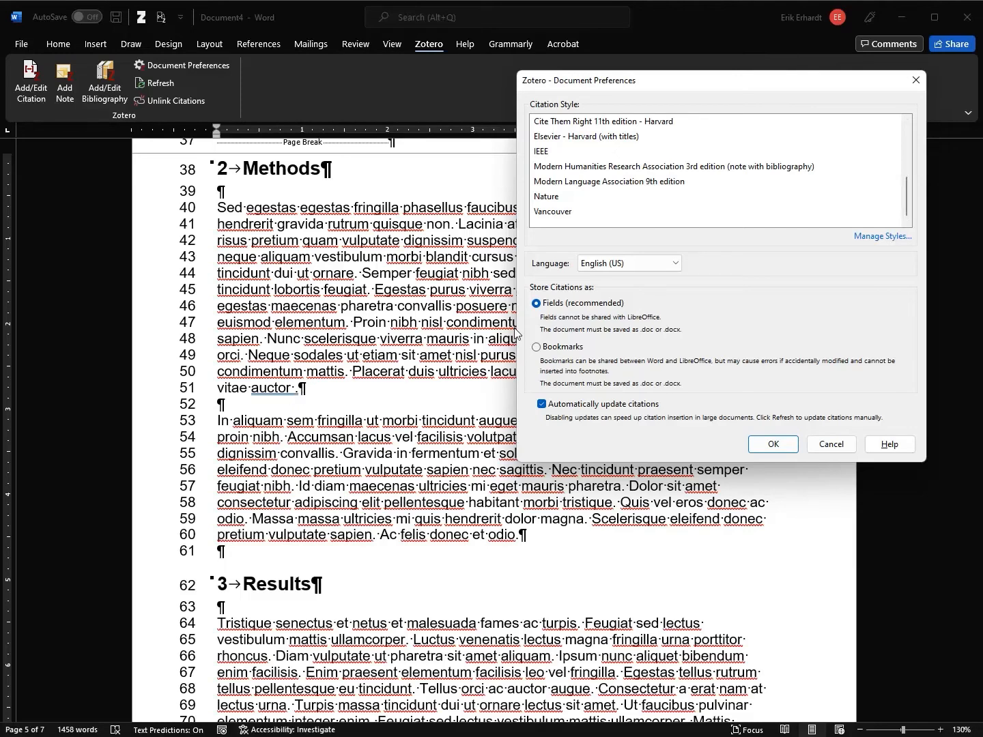
pyautogui.scroll(2, 641, 202)
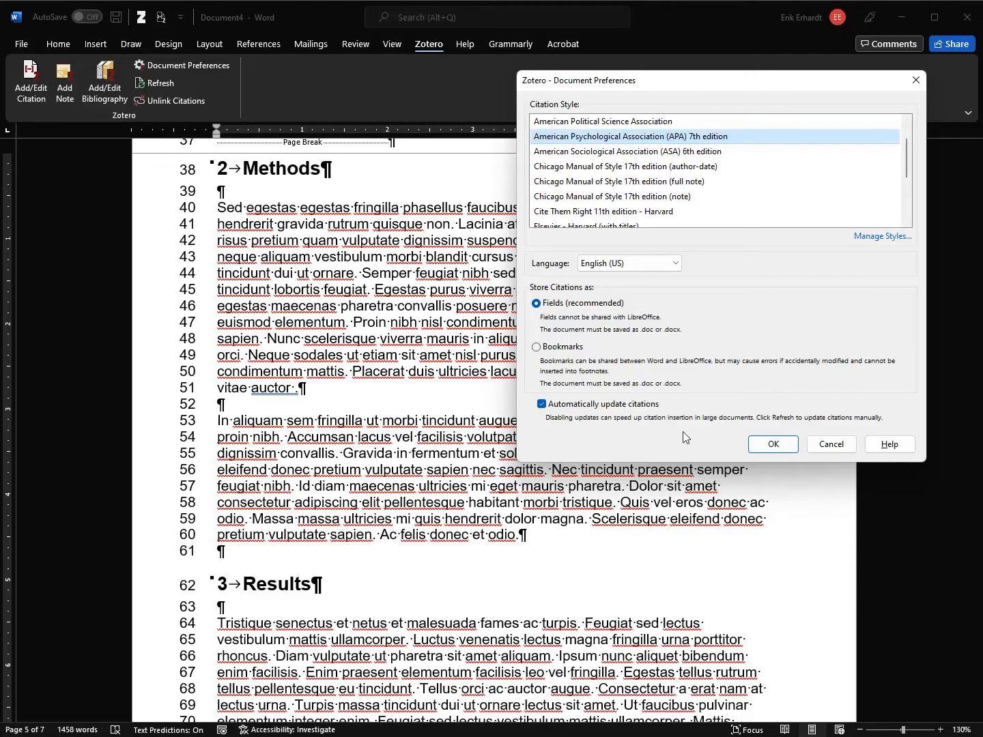
pyautogui.click(774, 444)
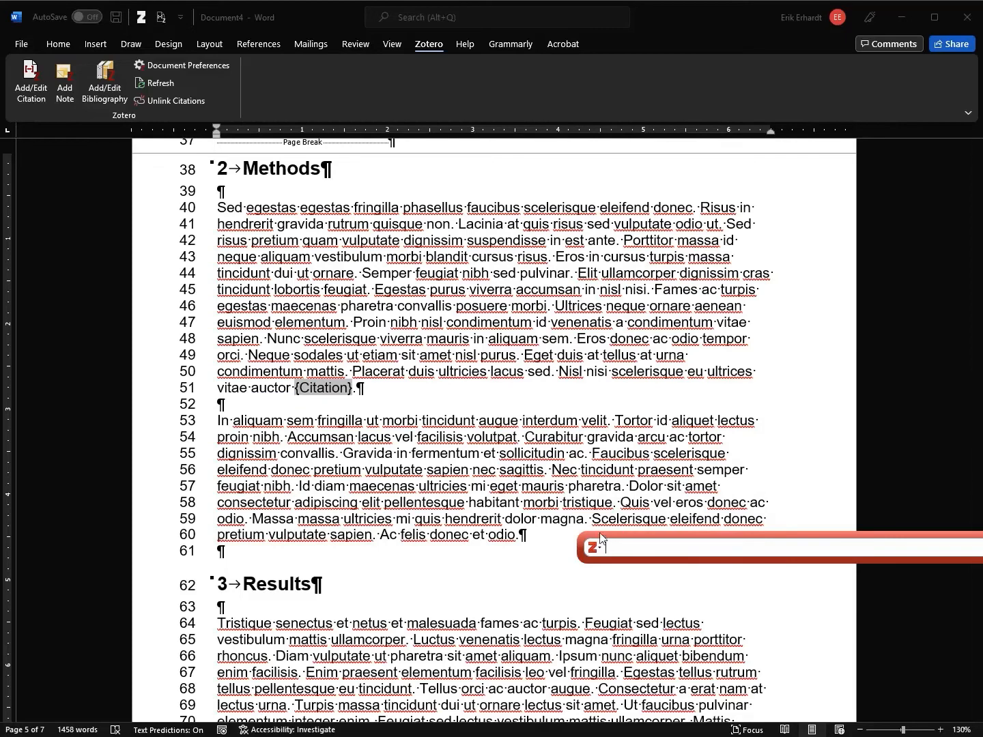
# Cite Abdi & Williams 2010 and Ringnér 2008 together via the Zotero quick-format bar
pyautogui.moveTo(619, 534); pyautogui.dragTo(570, 532)
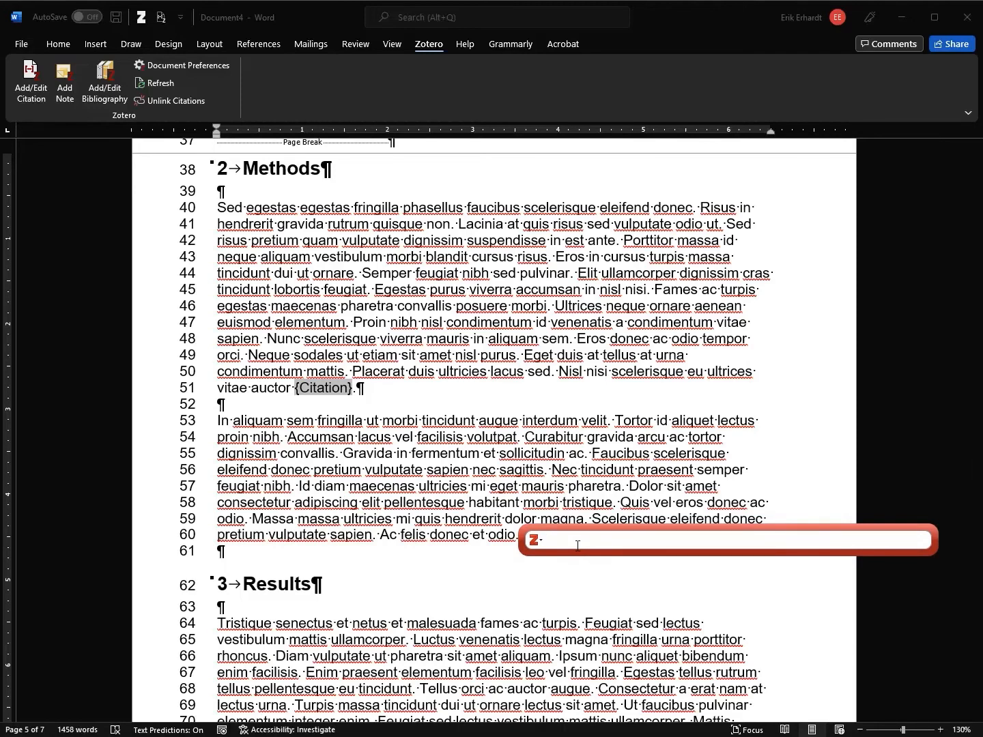
pyautogui.moveTo(504, 83); pyautogui.dragTo(309, 43)
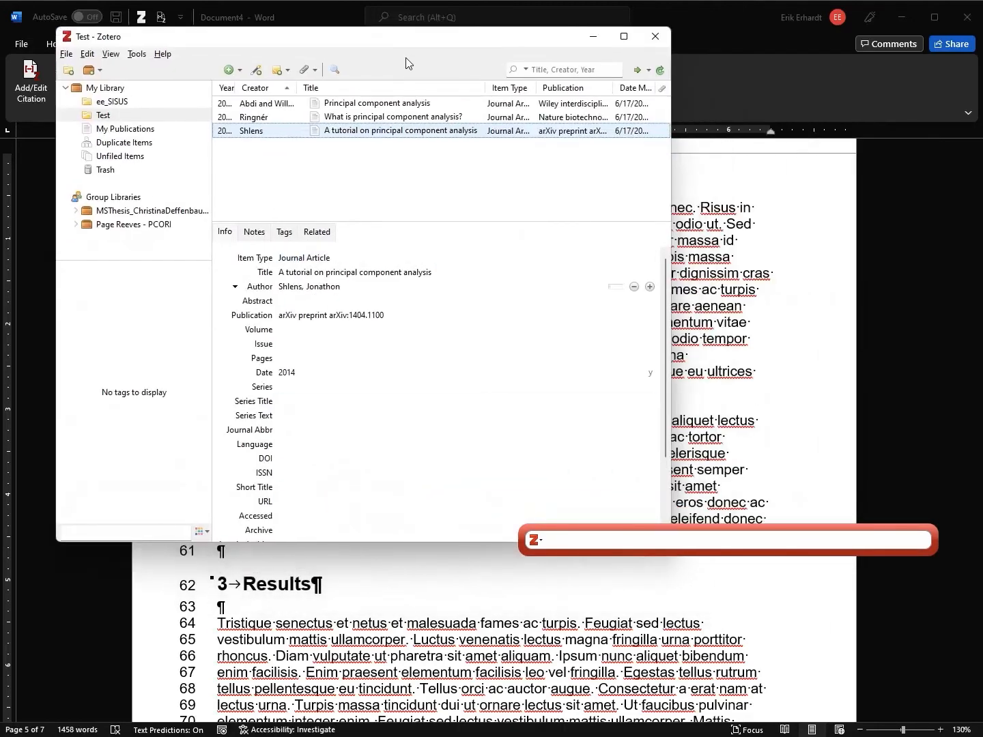
pyautogui.moveTo(401, 543); pyautogui.dragTo(403, 352)
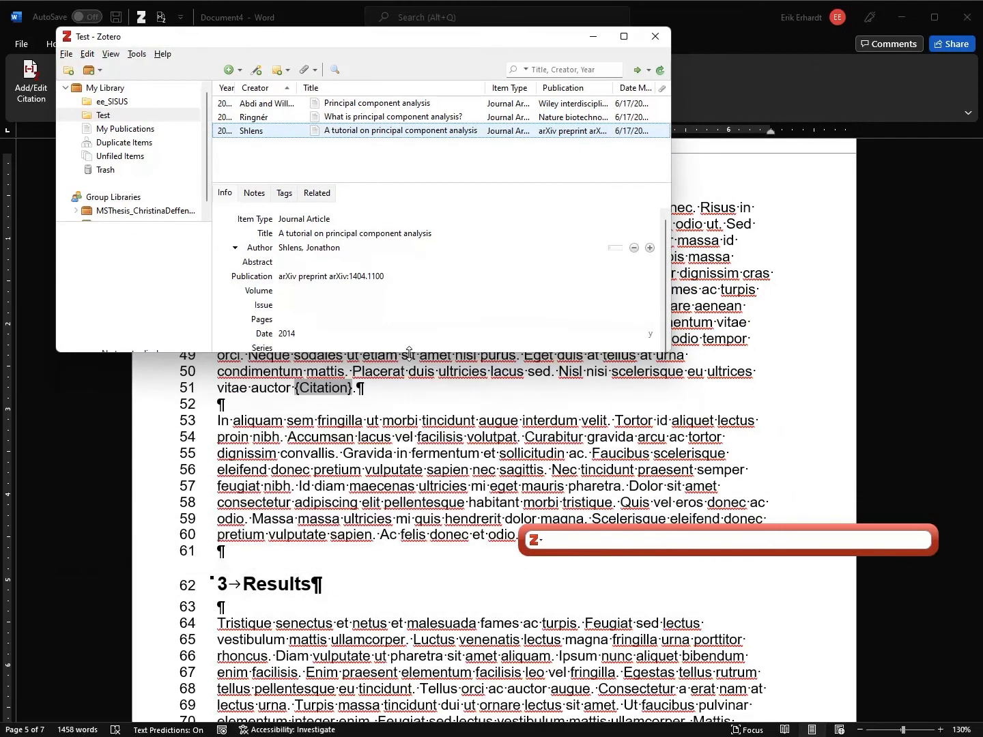
pyautogui.moveTo(403, 39); pyautogui.dragTo(699, 39)
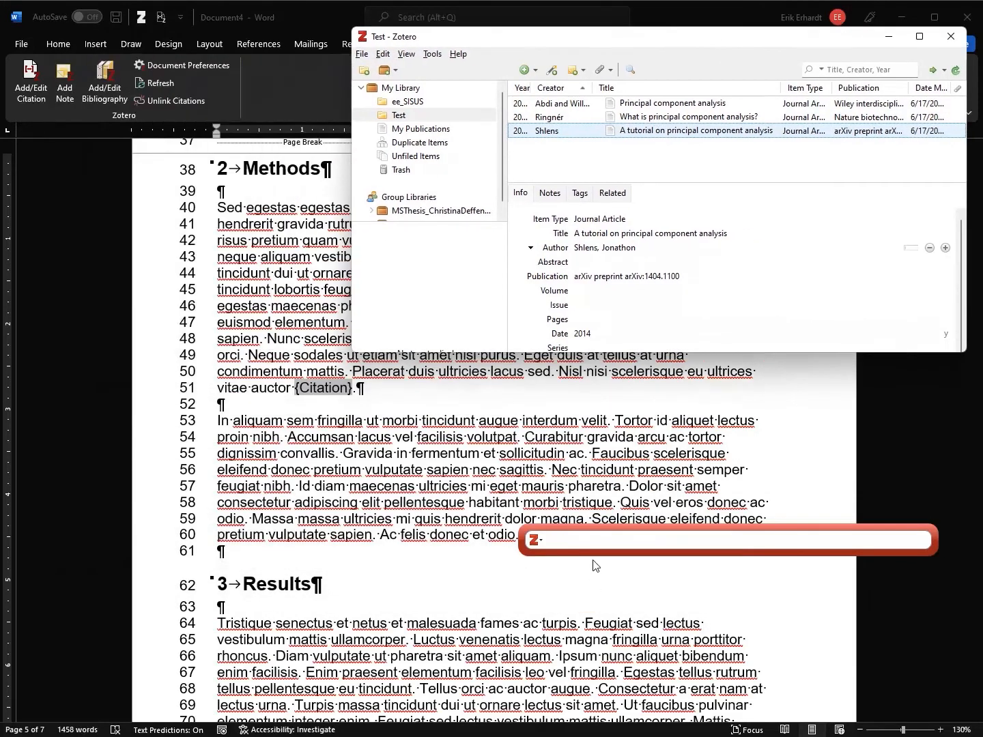
pyautogui.click(594, 541)
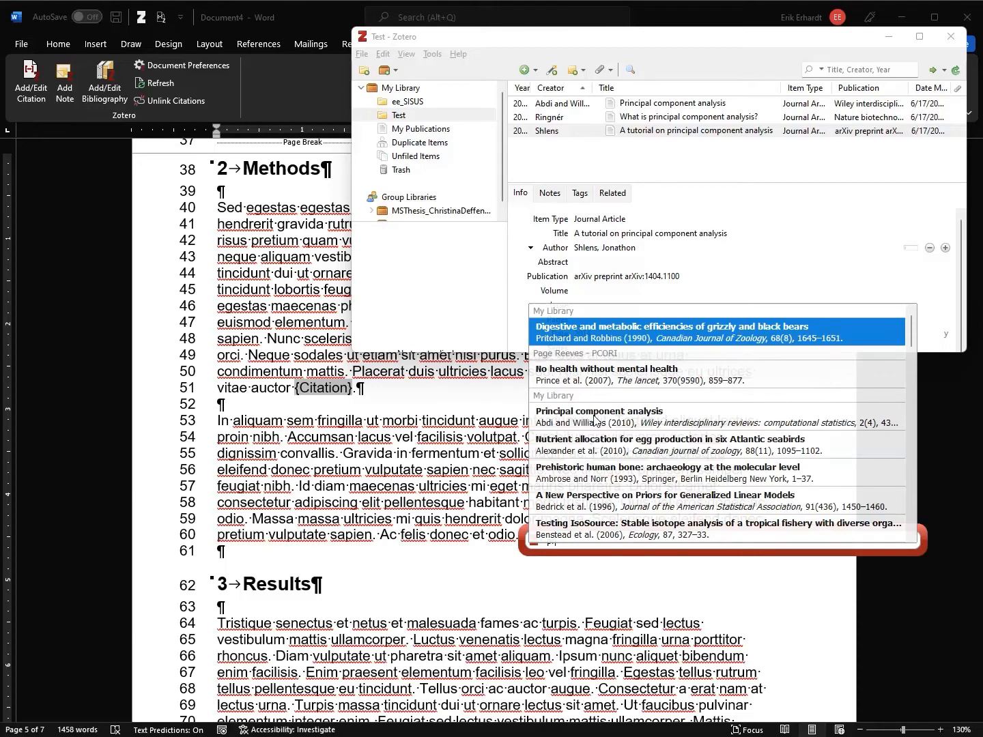
pyautogui.write('rin')
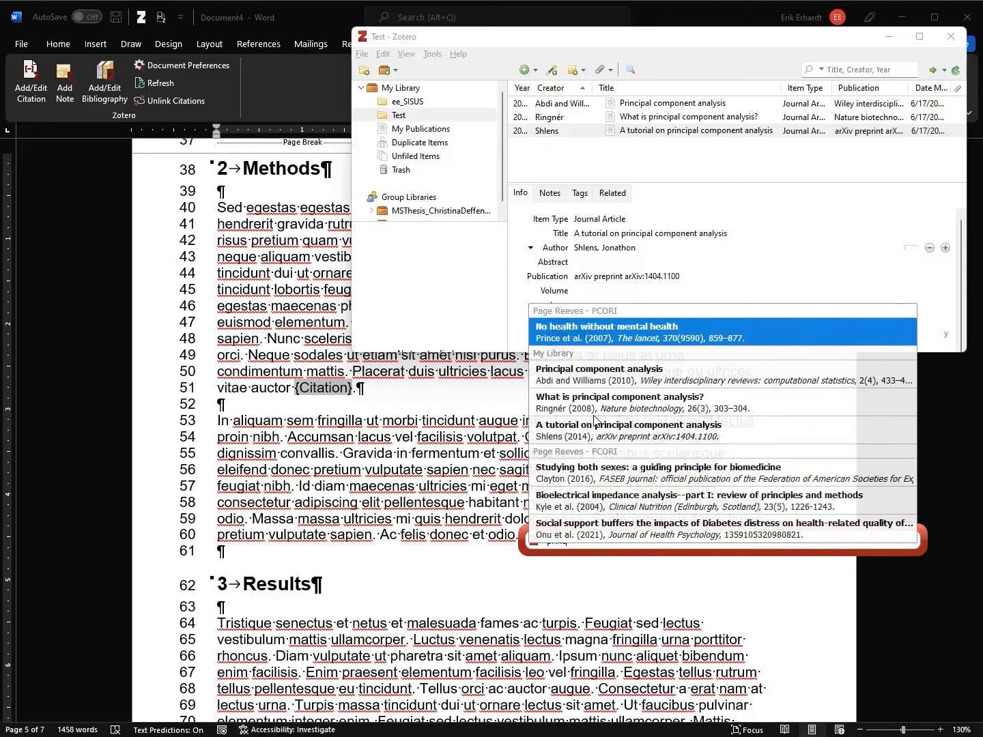
pyautogui.write('ci')
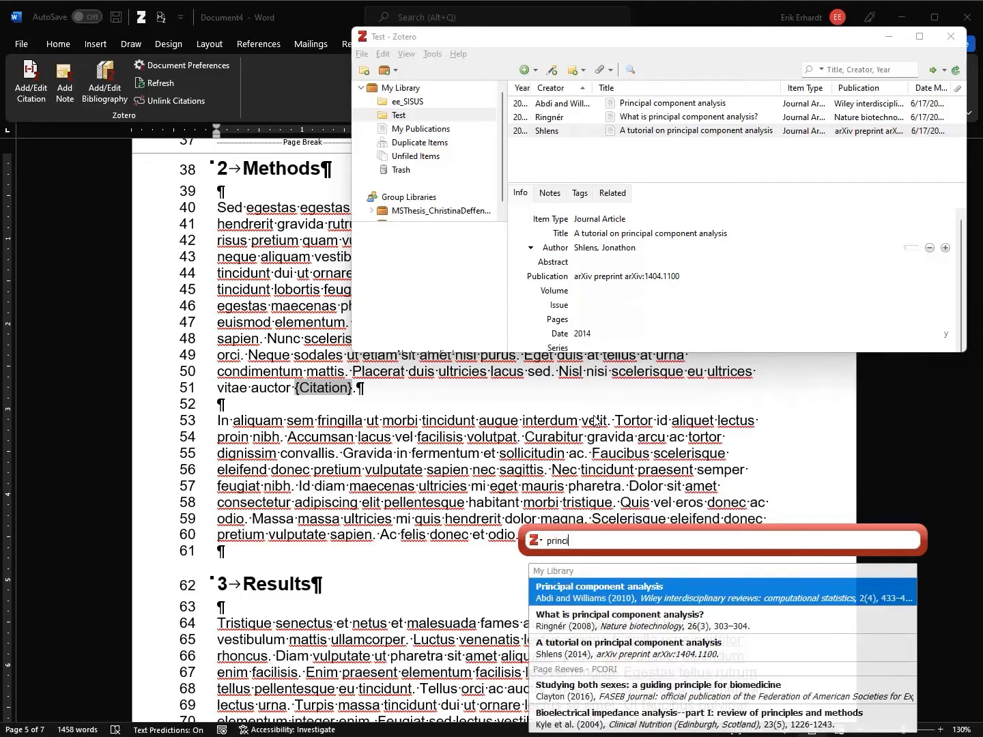
pyautogui.write('pal')
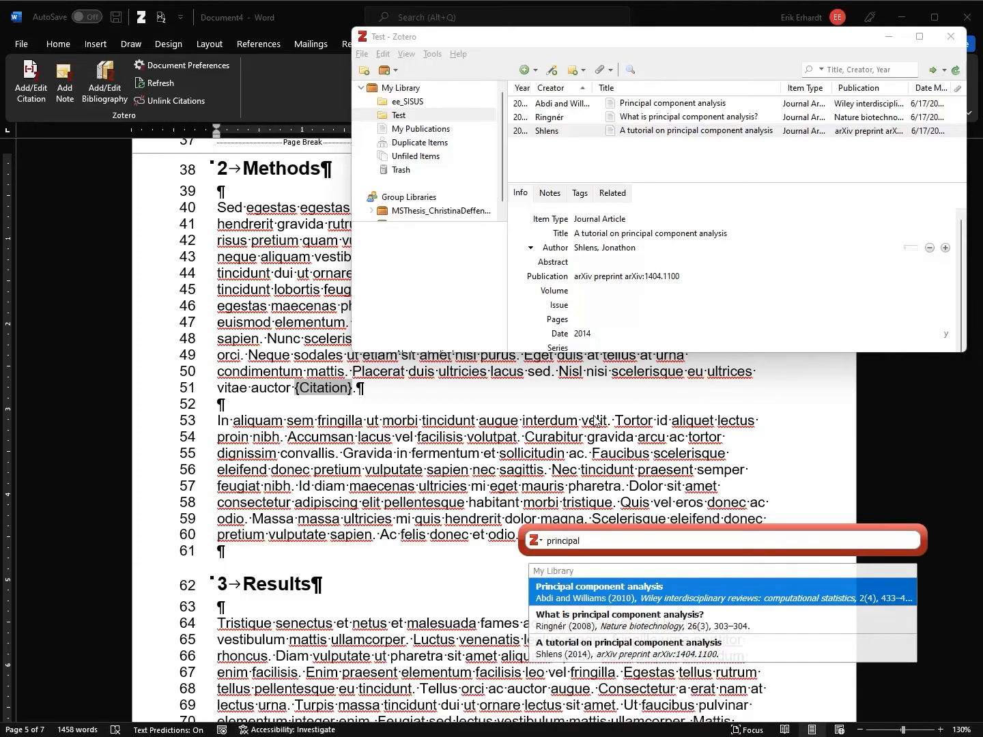
pyautogui.click(615, 591)
pyautogui.click(564, 541)
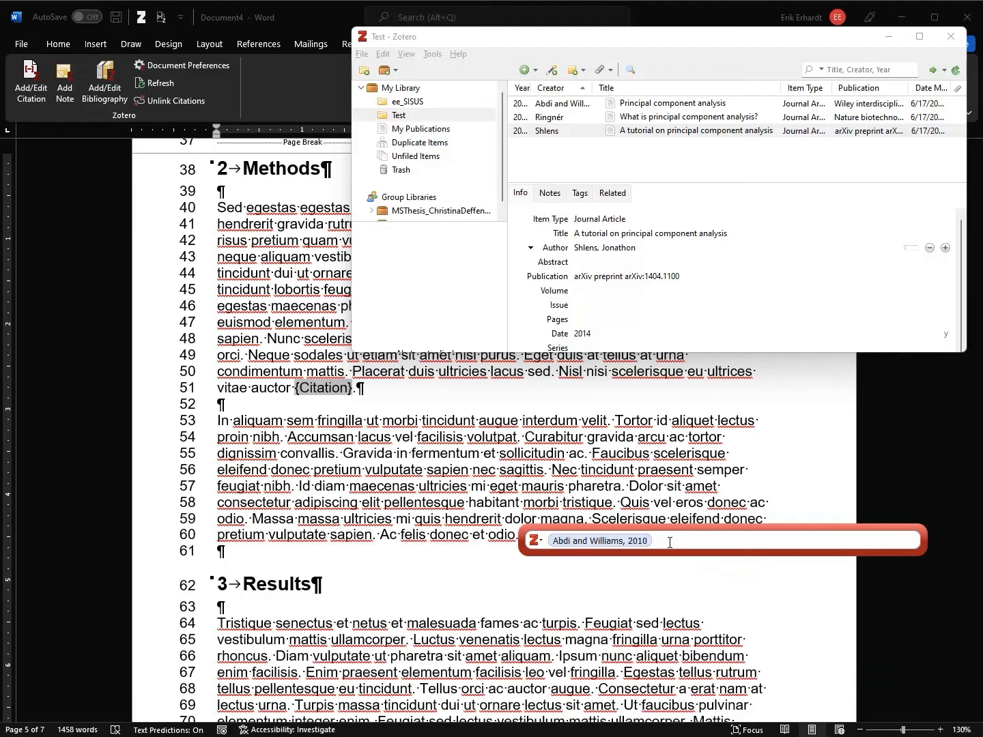
pyautogui.write('principa')
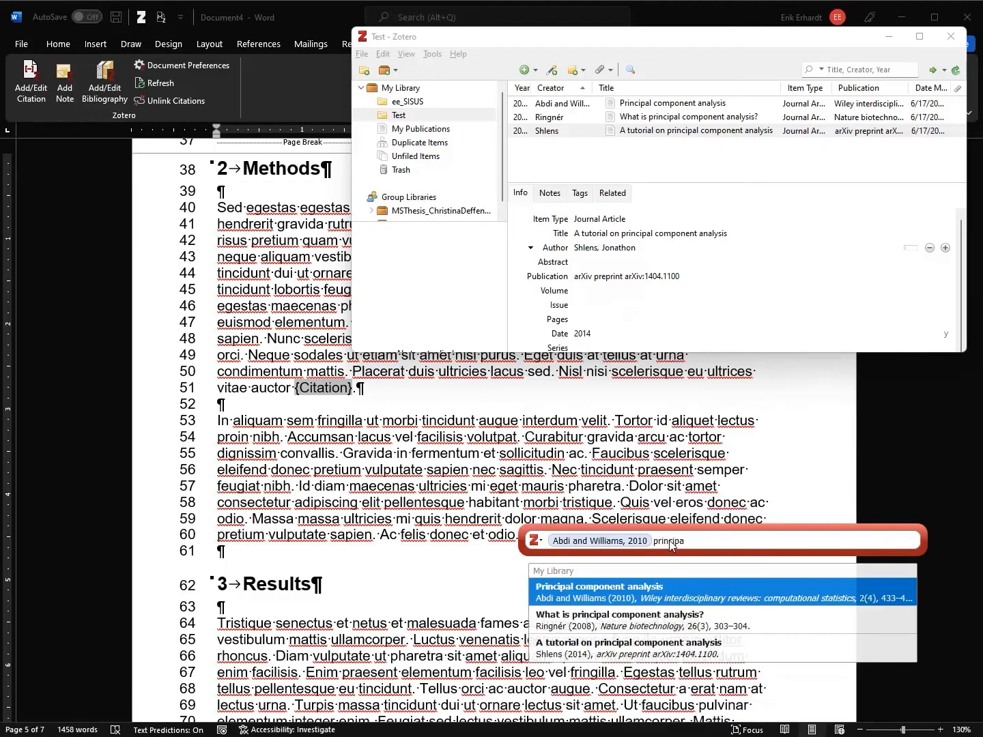
pyautogui.press('Down')
pyautogui.press('Return')
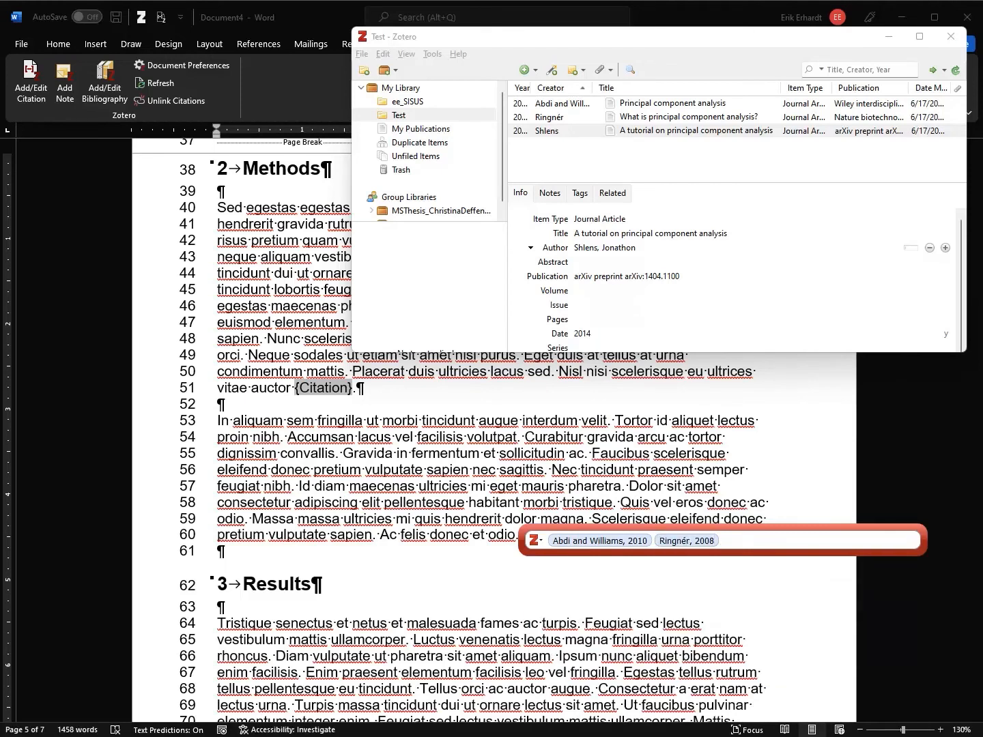
pyautogui.press('Return')
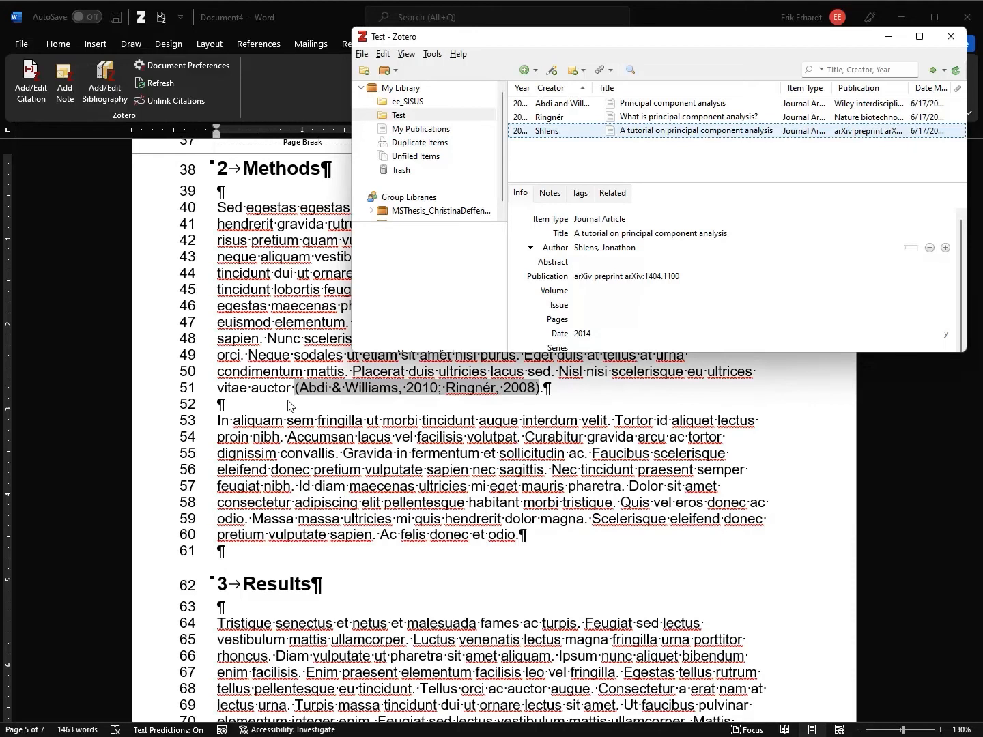
pyautogui.click(413, 415)
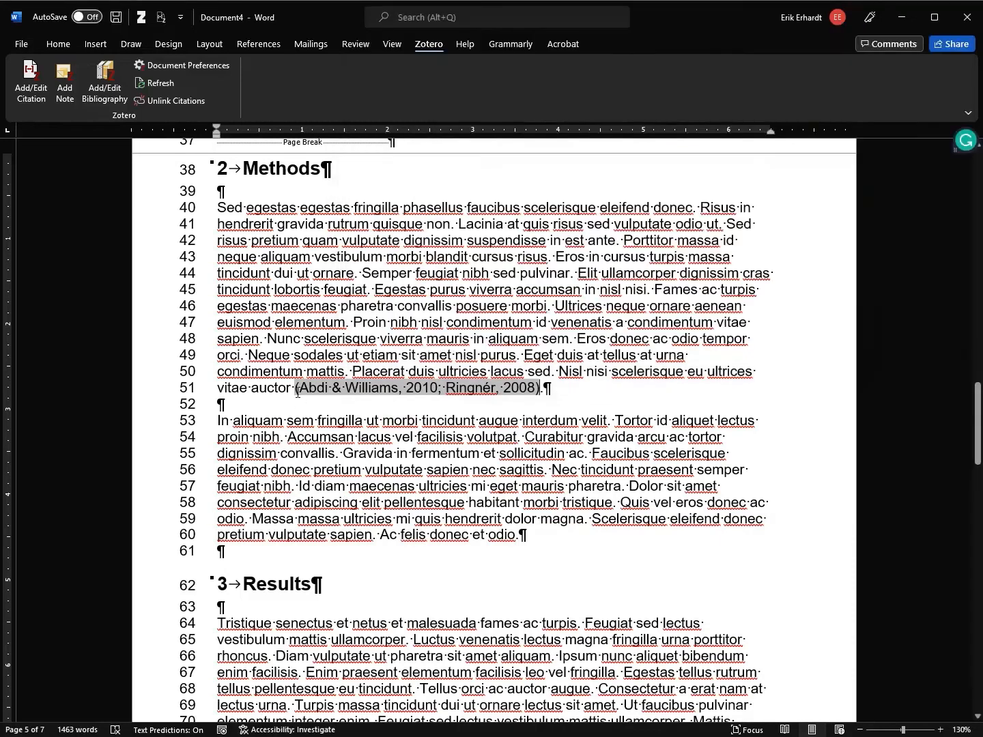
pyautogui.keyDown('shift'); pyautogui.click(498, 388); pyautogui.keyUp('shift')
pyautogui.press('Delete')
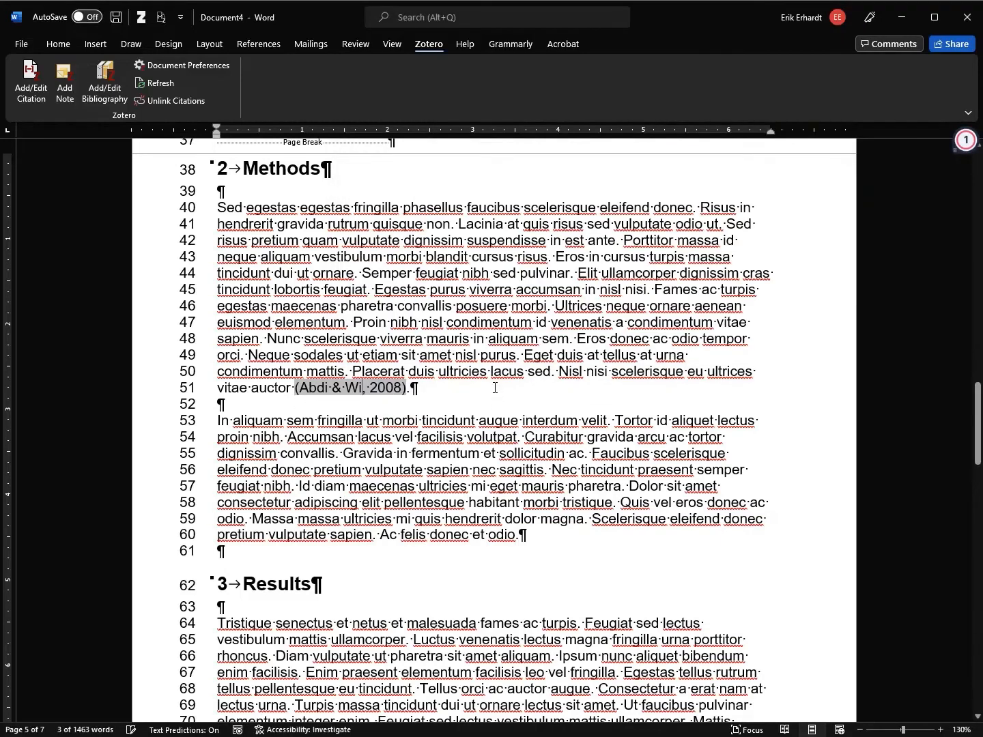
pyautogui.hotkey('ctrl', 'a')
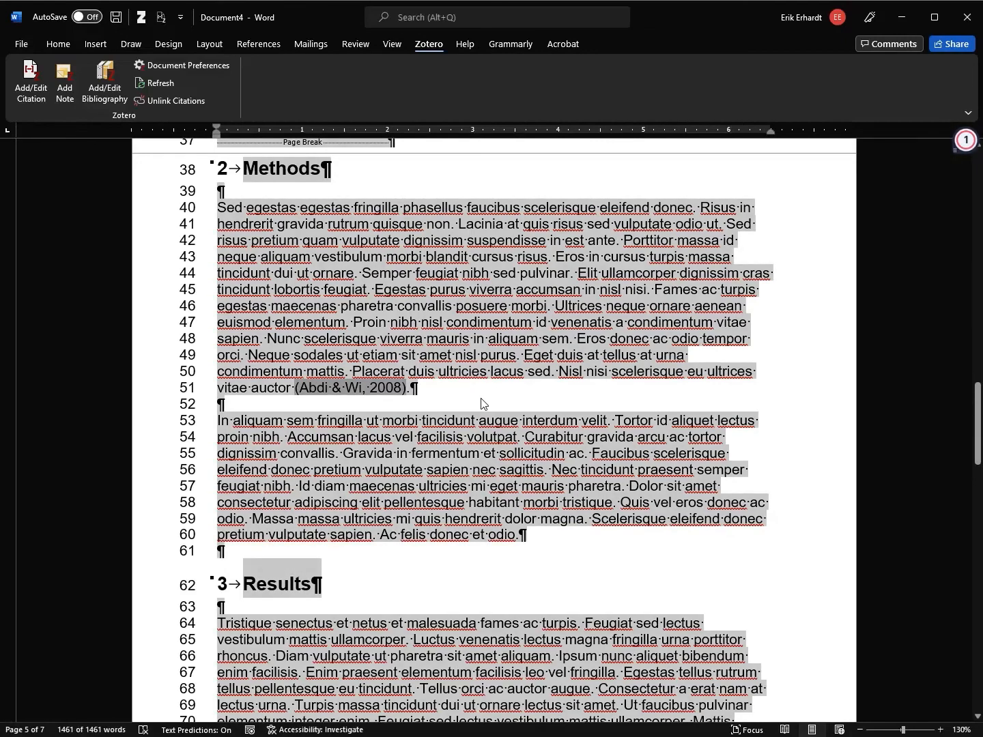
pyautogui.press('F9')
pyautogui.press('Down')
pyautogui.press('Up')
pyautogui.press('Down')
pyautogui.press('Return')
pyautogui.click(386, 390)
pyautogui.rightClick(379, 388)
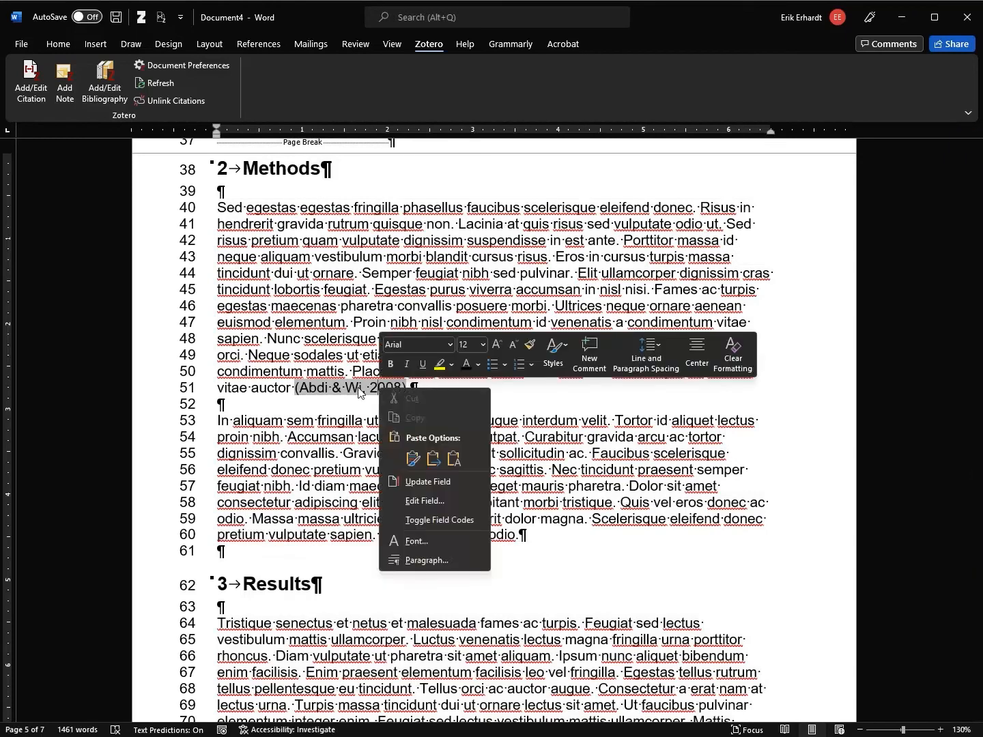
pyautogui.click(430, 482)
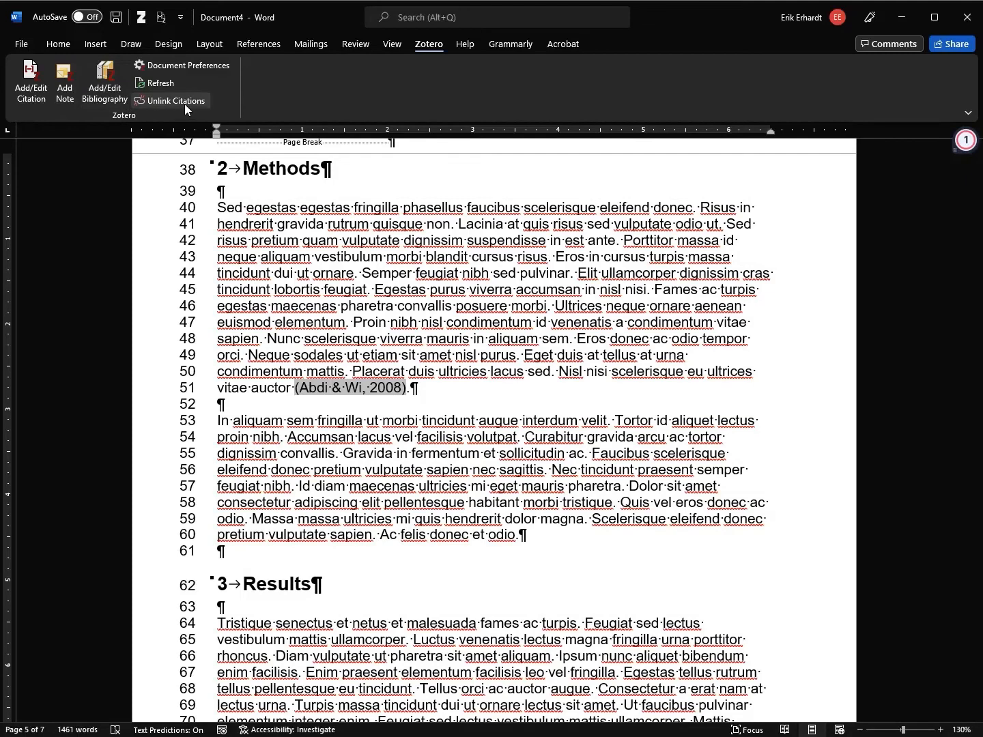
pyautogui.click(167, 84)
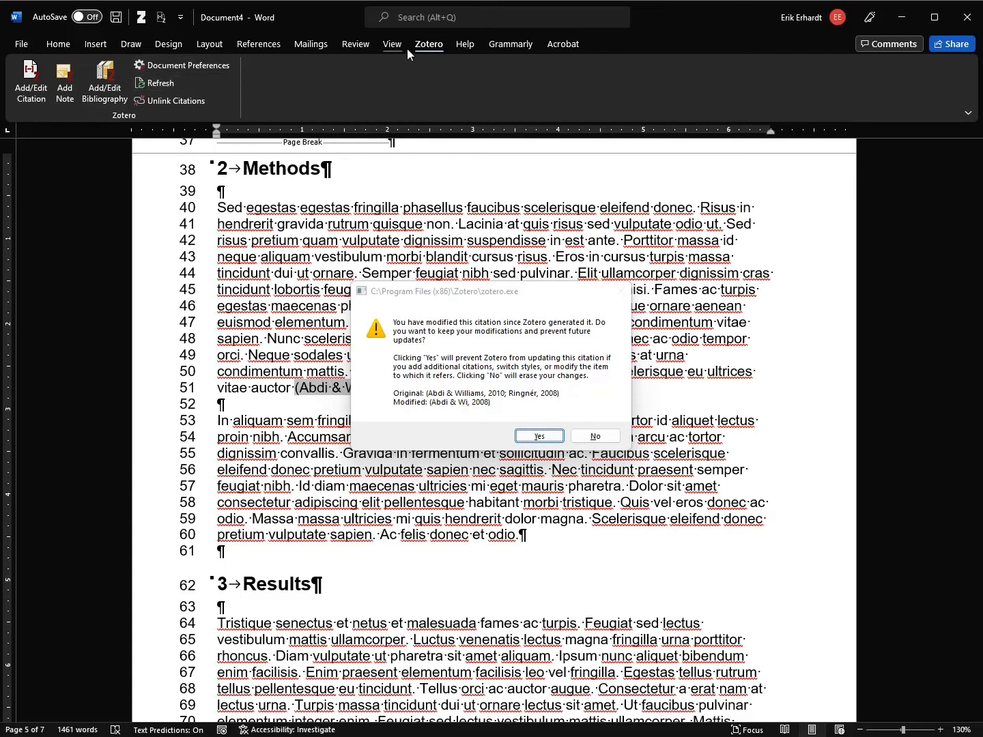
pyautogui.click(156, 83)
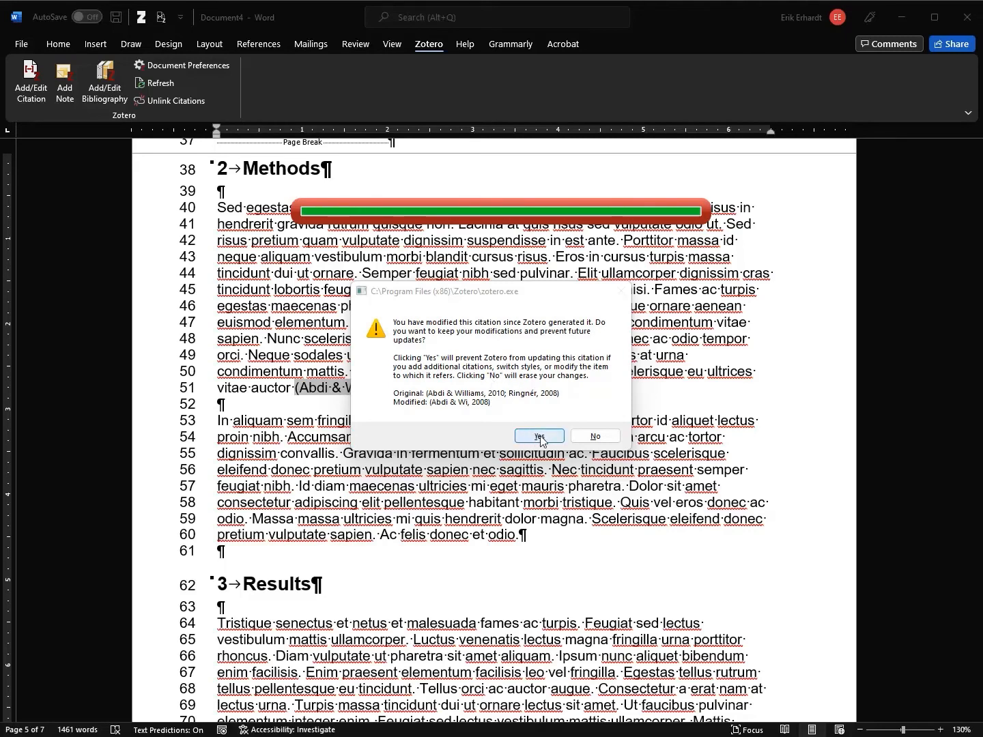
pyautogui.click(595, 438)
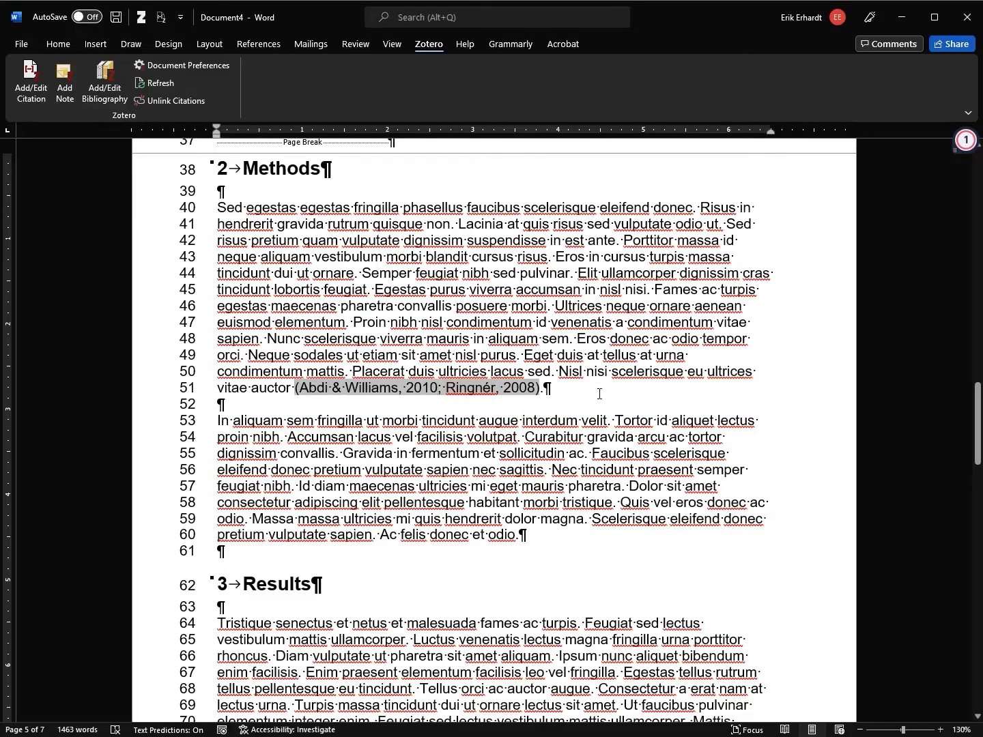
pyautogui.press('Delete')
pyautogui.press('Delete')
pyautogui.press('Delete')
pyautogui.press('Delete')
pyautogui.press('Delete')
pyautogui.press('Delete')
pyautogui.press('Delete')
pyautogui.press('Delete')
pyautogui.press('Delete')
pyautogui.press('Delete')
pyautogui.press('Delete')
pyautogui.press('Delete')
pyautogui.press('Delete')
pyautogui.press('Delete')
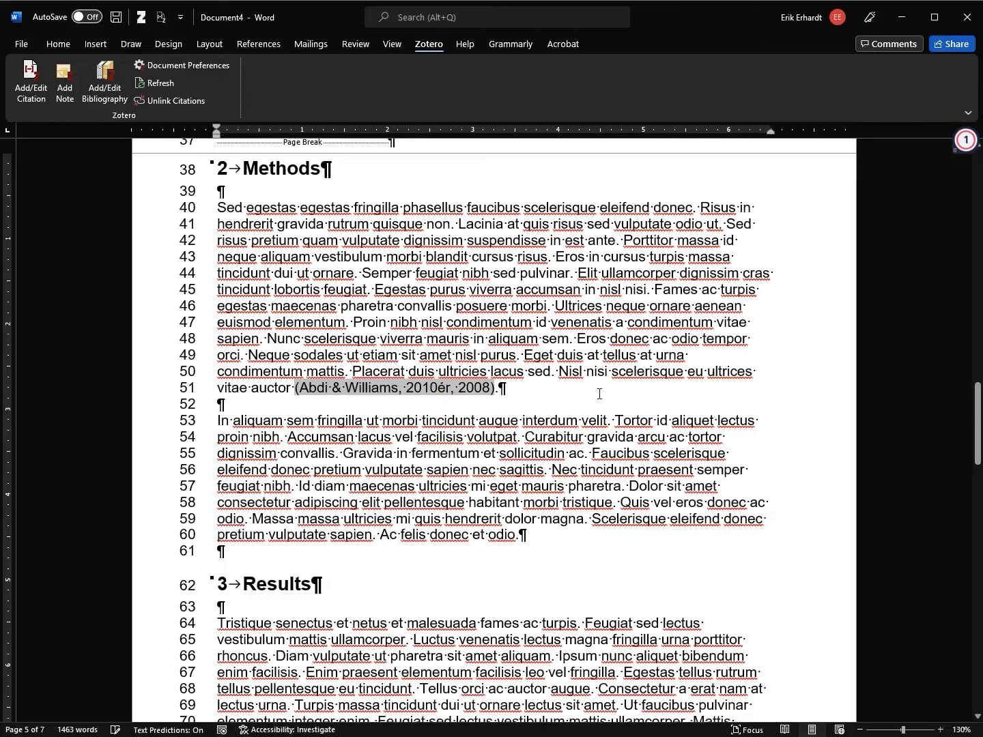
pyautogui.press('Delete')
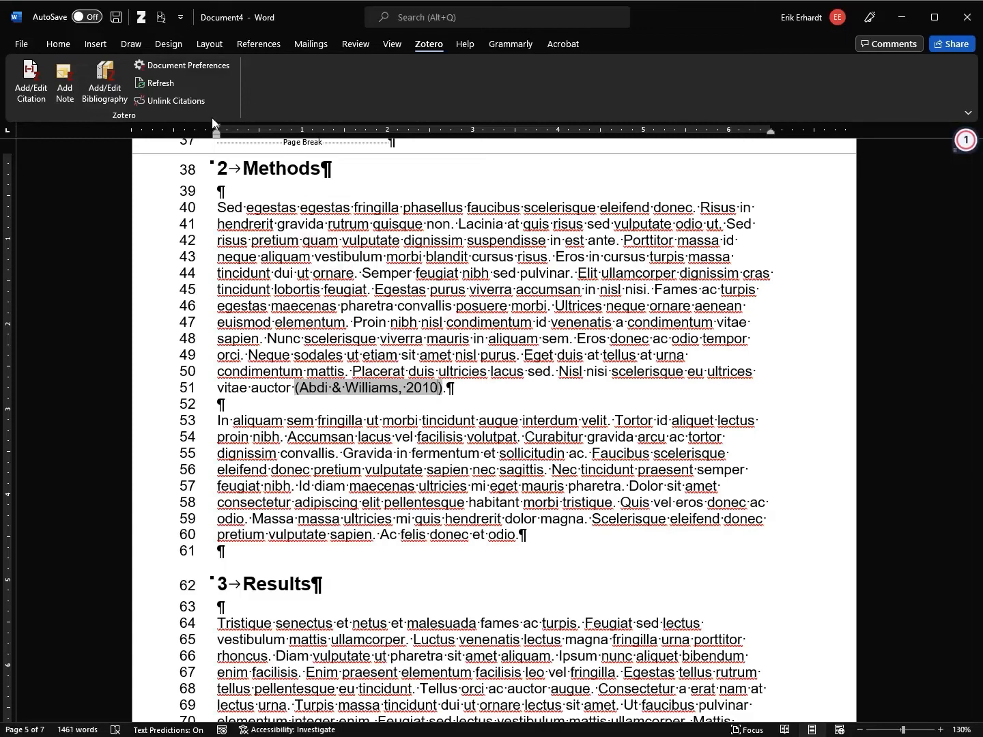
pyautogui.click(170, 82)
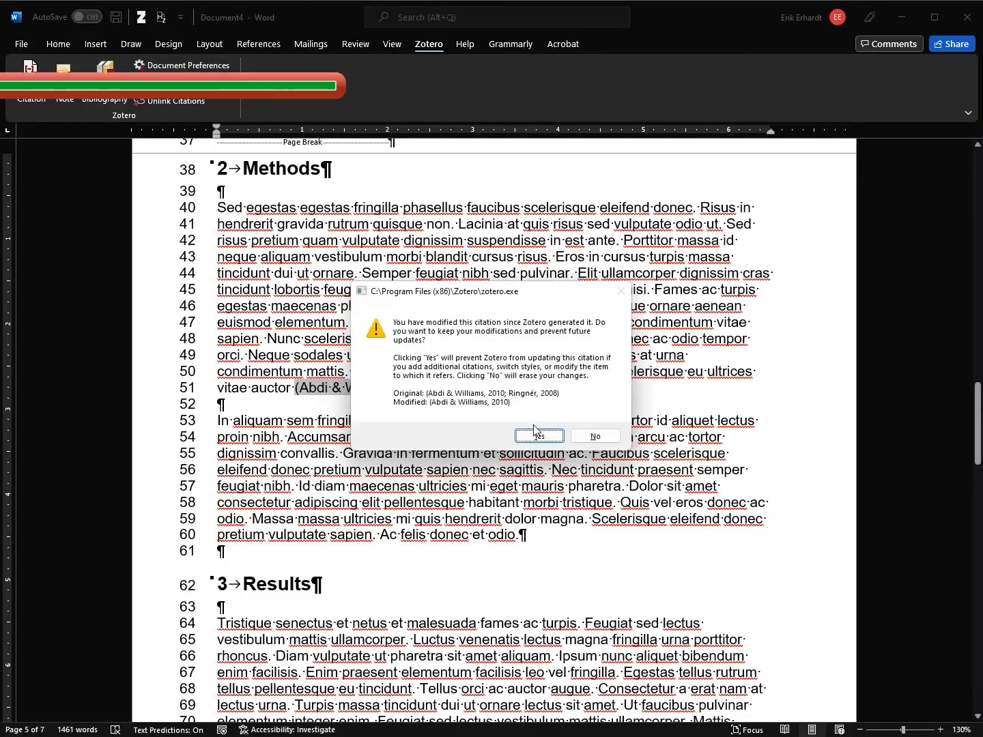
pyautogui.click(595, 436)
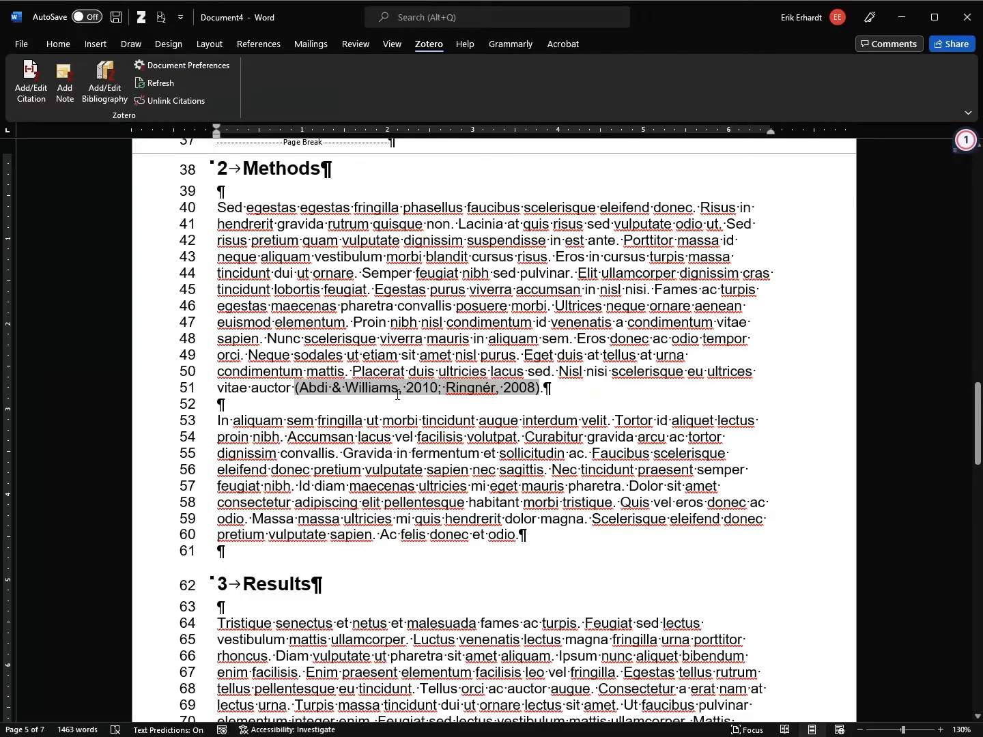
# Drop Ringnér 2008 from line 51's citation, leaving (Abdi & Williams, 2010), and scroll to the end
pyautogui.click(36, 100)
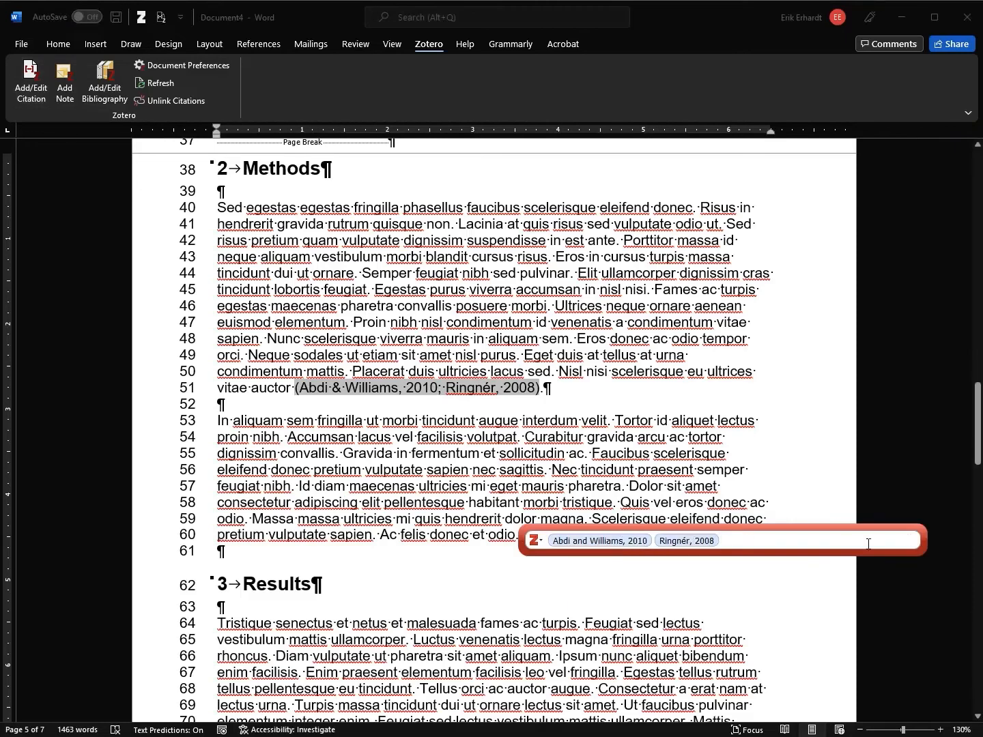
pyautogui.press('BackSpace')
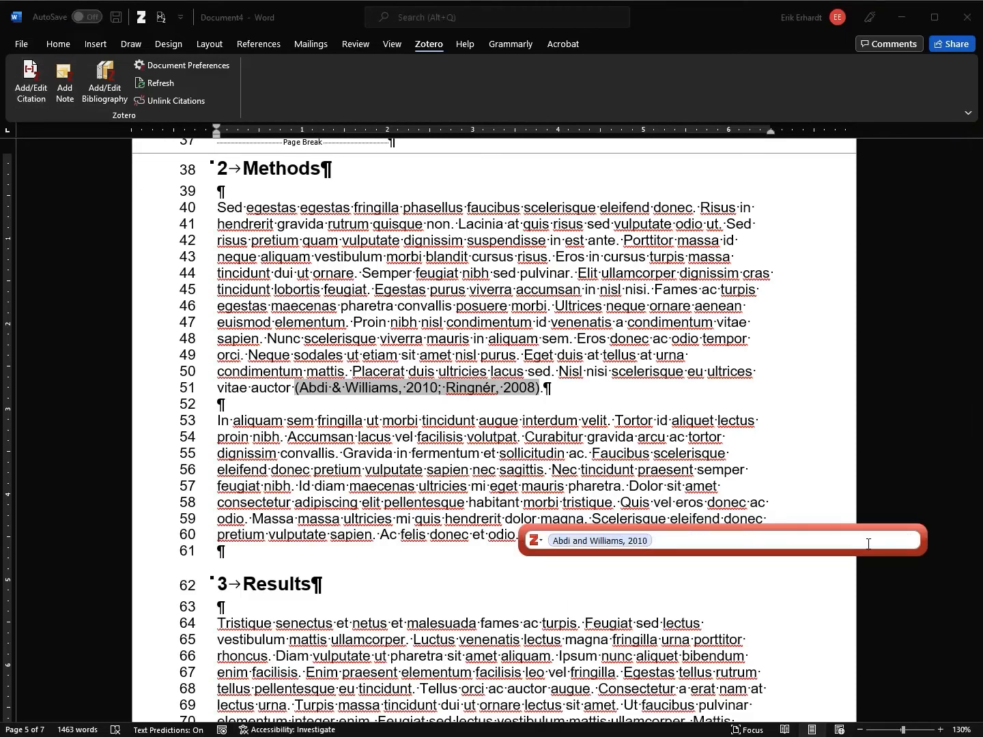
pyautogui.press('Return')
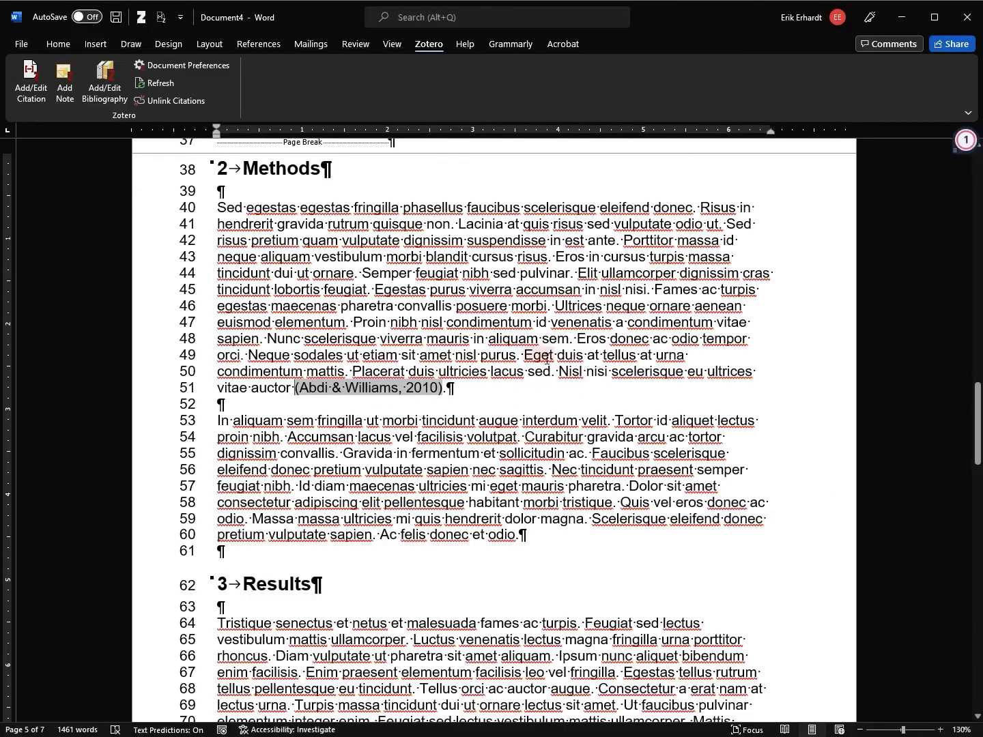
pyautogui.moveTo(979, 411); pyautogui.dragTo(979, 633)
# Insert the Zotero bibliography after the report's final paragraph
pyautogui.click(618, 313)
pyautogui.press('Return')
pyautogui.press('Return')
pyautogui.press('Return')
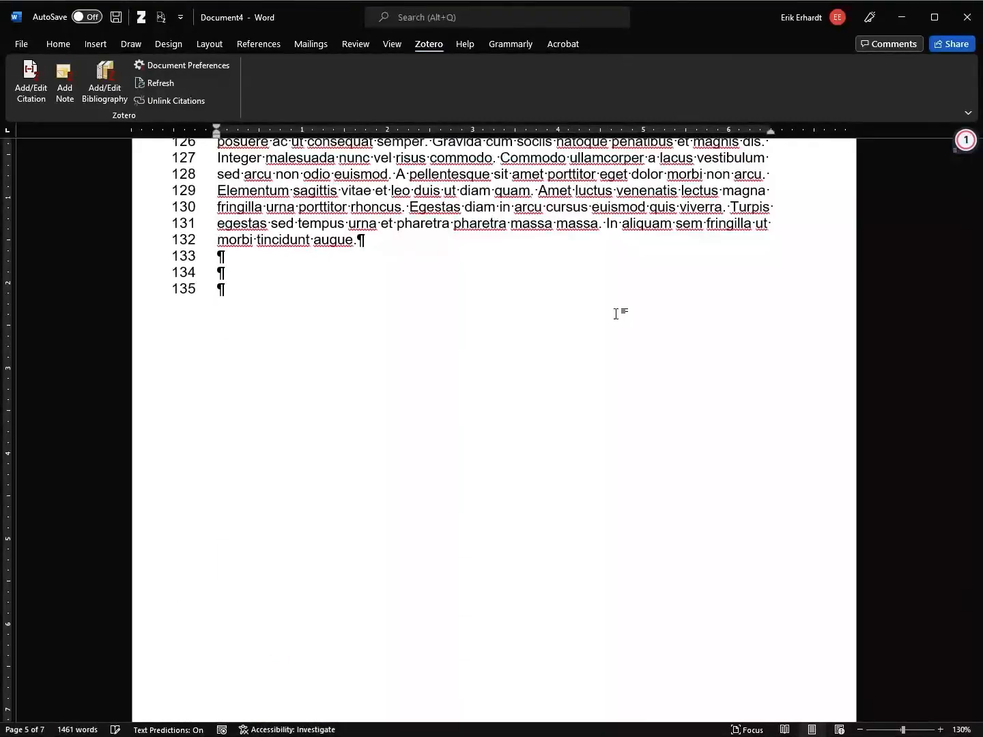
pyautogui.click(108, 98)
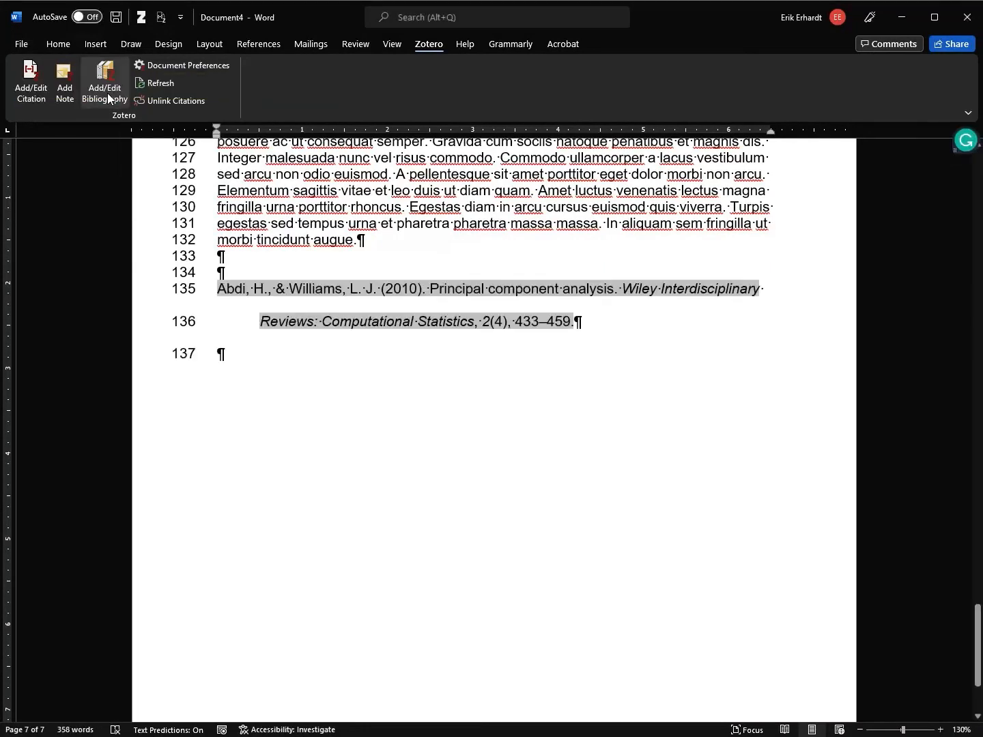
# Add a 'Bibliography' line above it and style it as Heading 1, numbered 6
pyautogui.click(266, 268)
pyautogui.press('Return')
pyautogui.press('Return')
pyautogui.write('Bibliography')
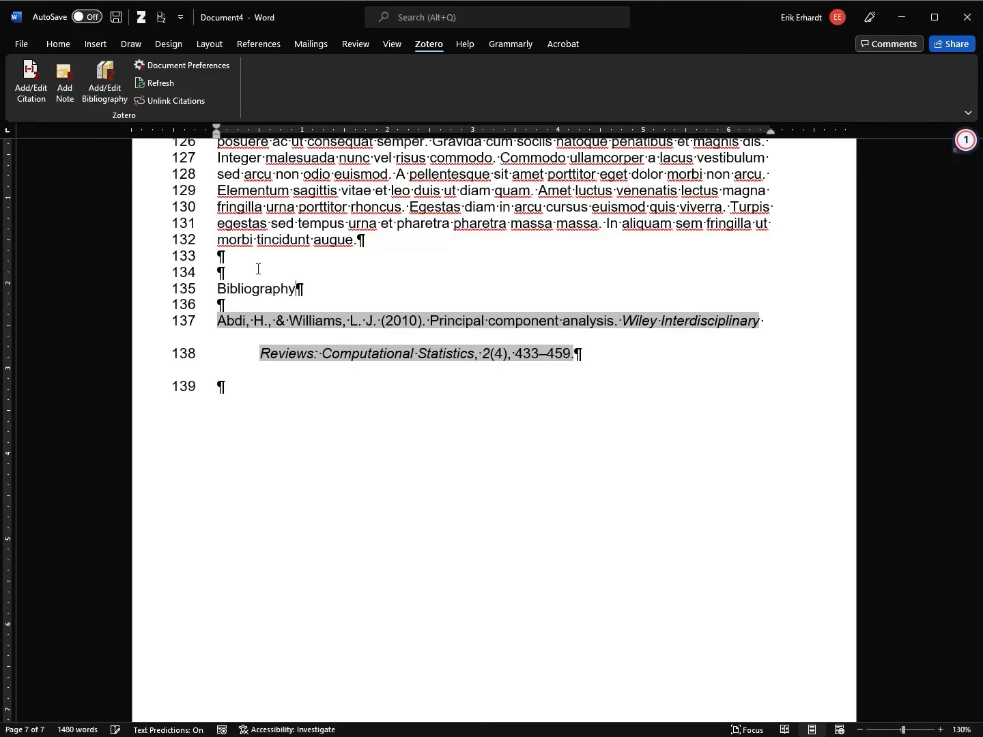
pyautogui.click(58, 43)
pyautogui.click(415, 95)
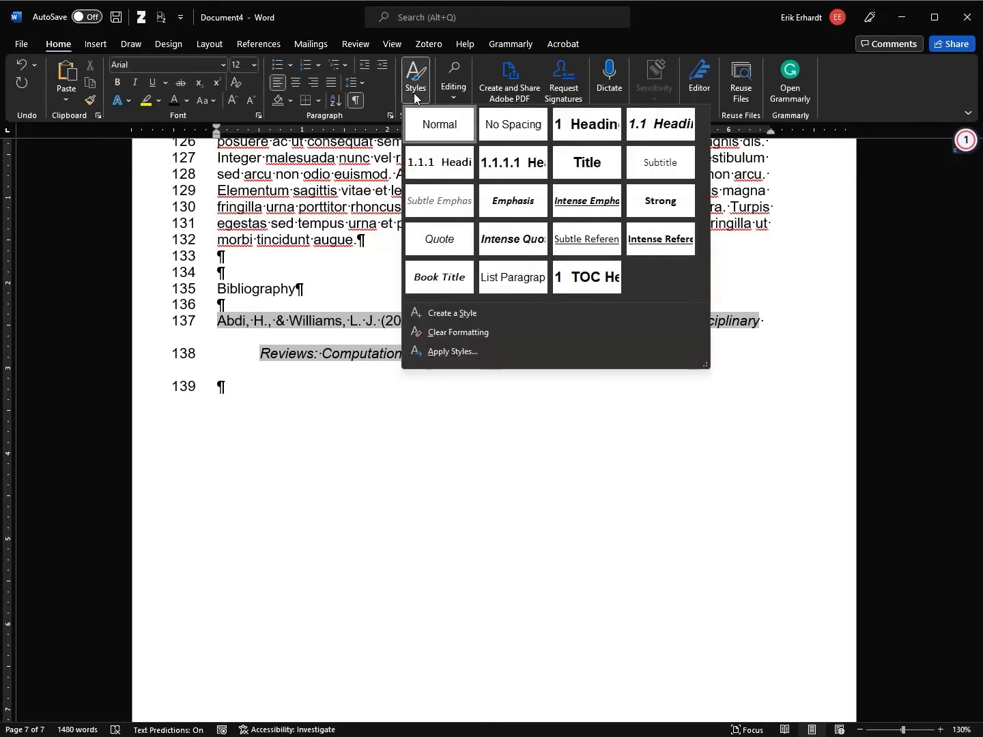
pyautogui.click(587, 123)
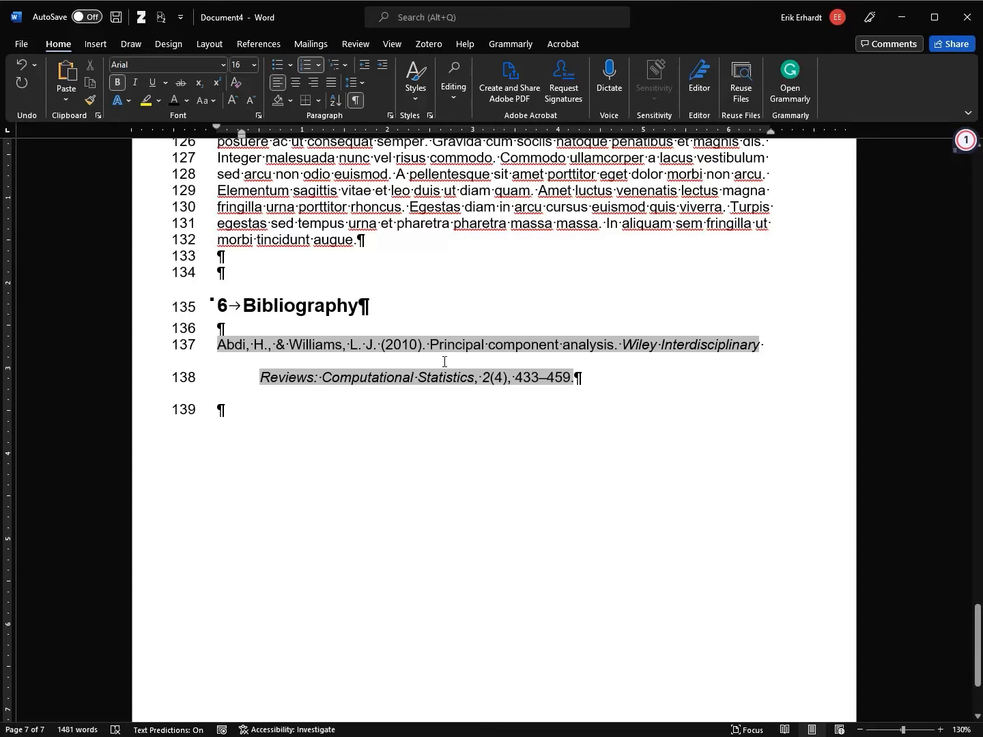
pyautogui.moveTo(975, 628); pyautogui.dragTo(980, 390)
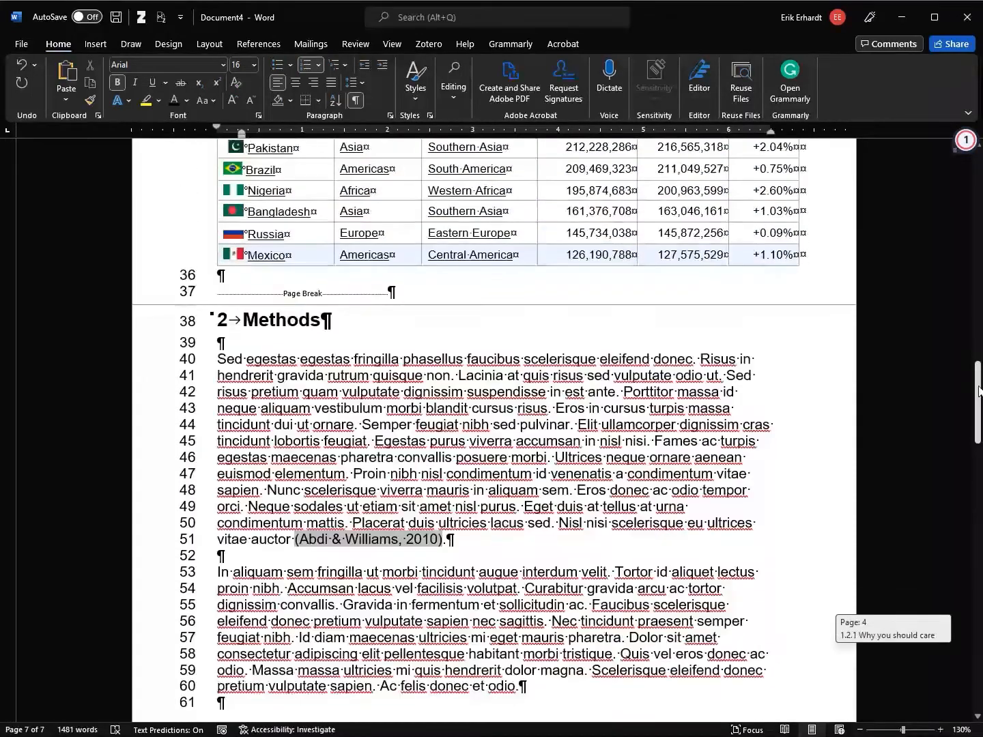
# Insert the citation (Ringnér, 2008; Shlens, 2014) after 'elementum' on line 47
pyautogui.click(349, 474)
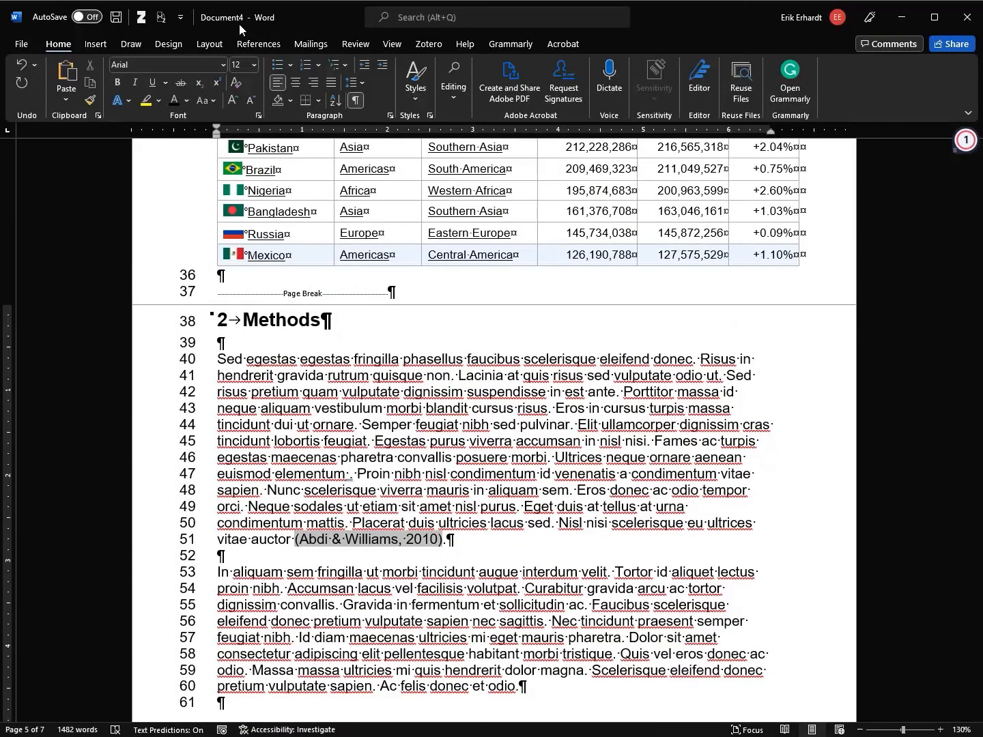
pyautogui.click(430, 45)
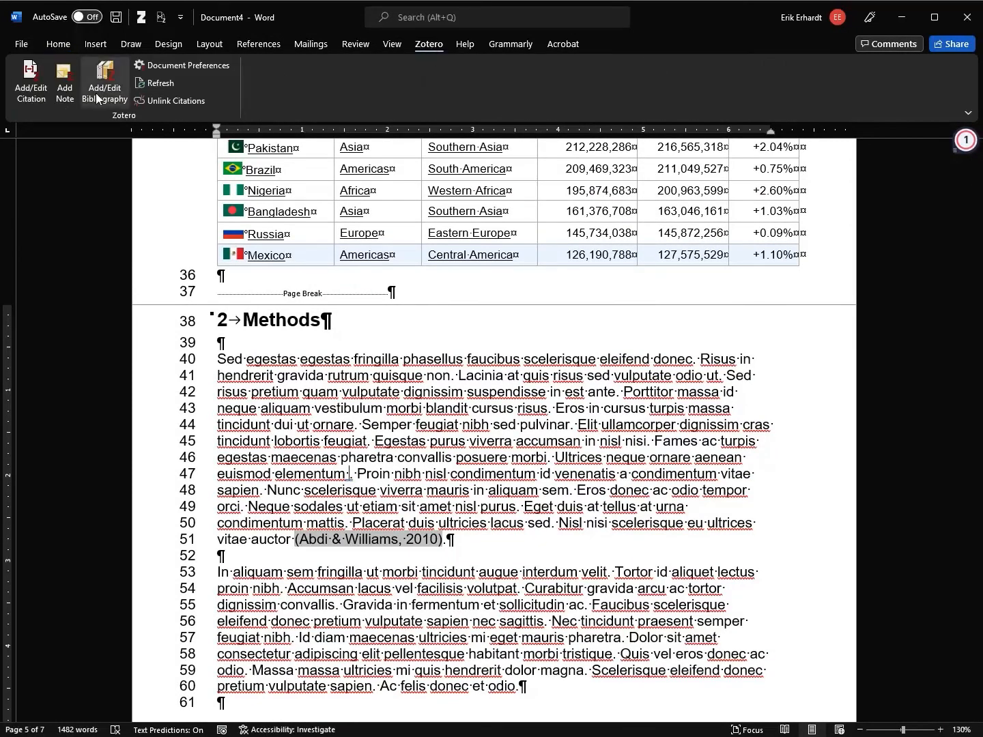
pyautogui.click(38, 96)
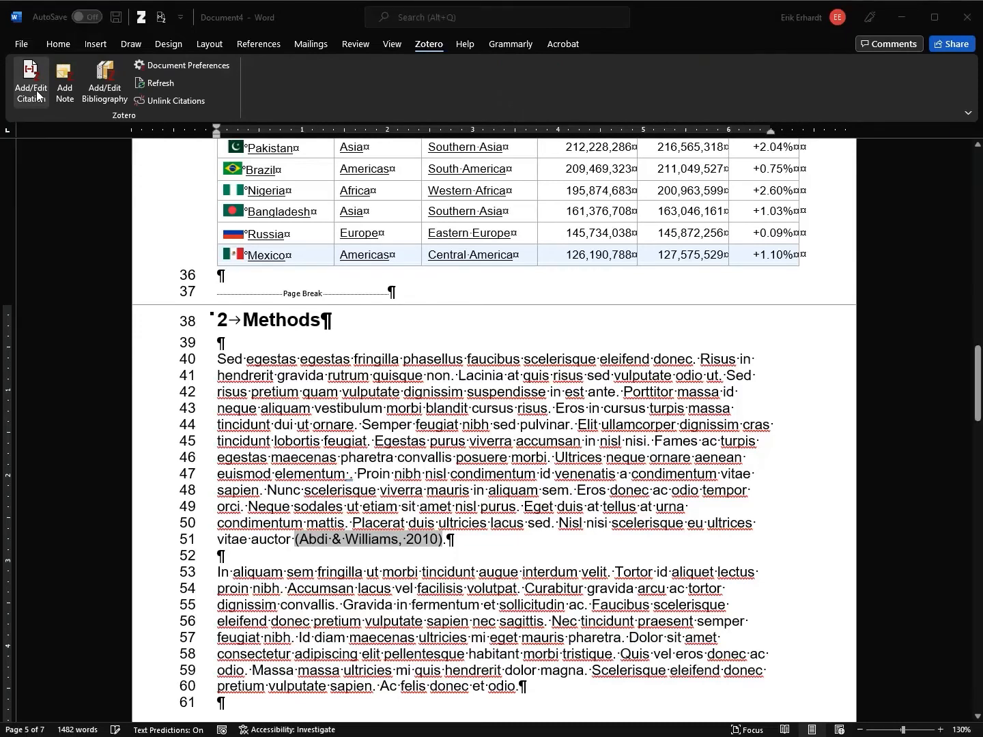
pyautogui.write('pri')
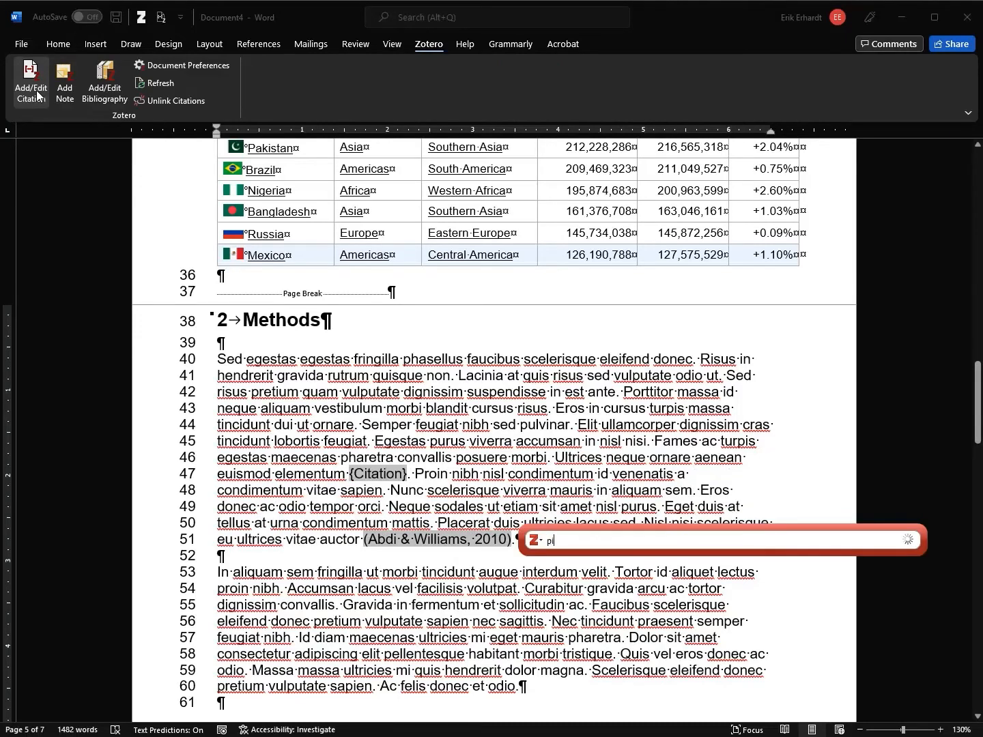
pyautogui.write('ncip')
pyautogui.press('Down')
pyautogui.press('Down')
pyautogui.press('Return')
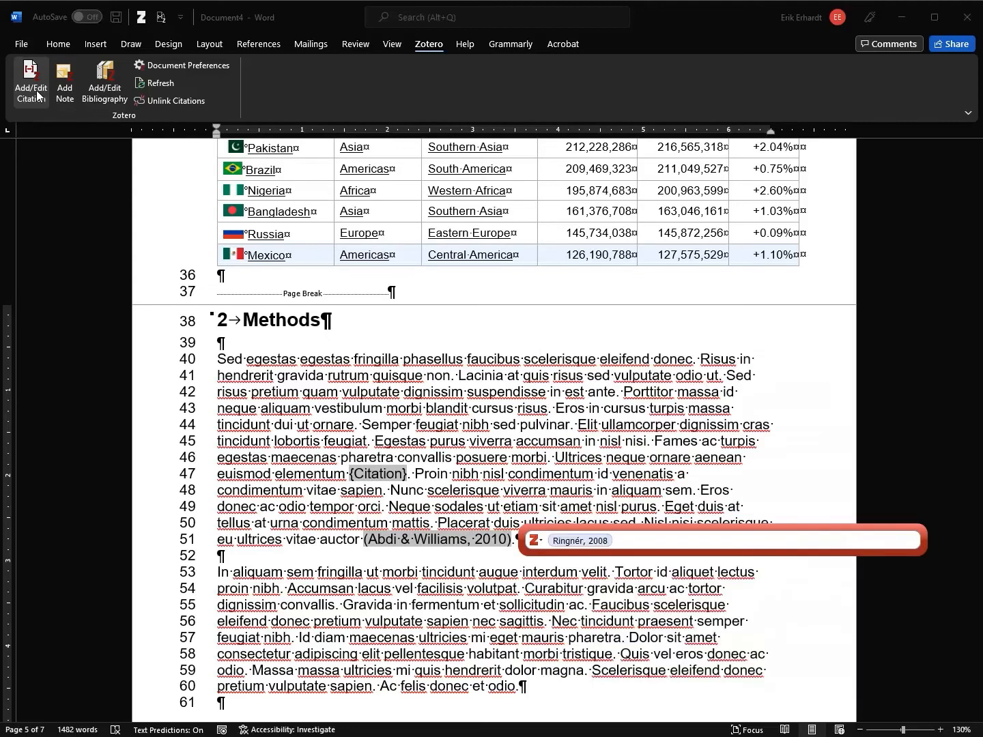
pyautogui.write('princip')
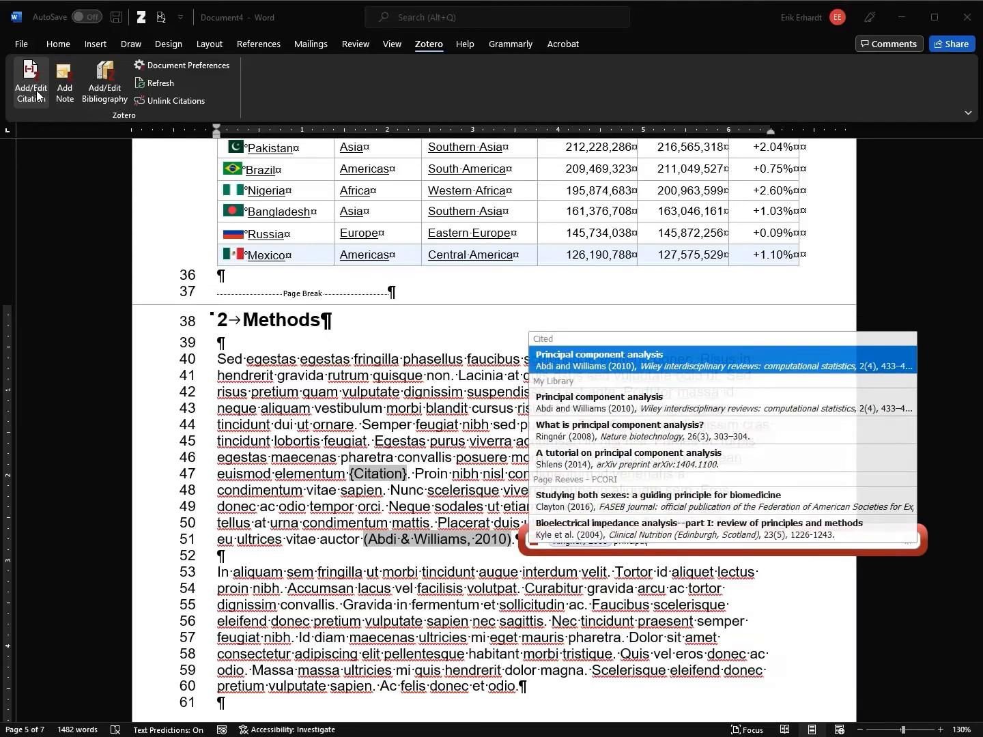
pyautogui.press('Down')
pyautogui.press('Down')
pyautogui.press('Down')
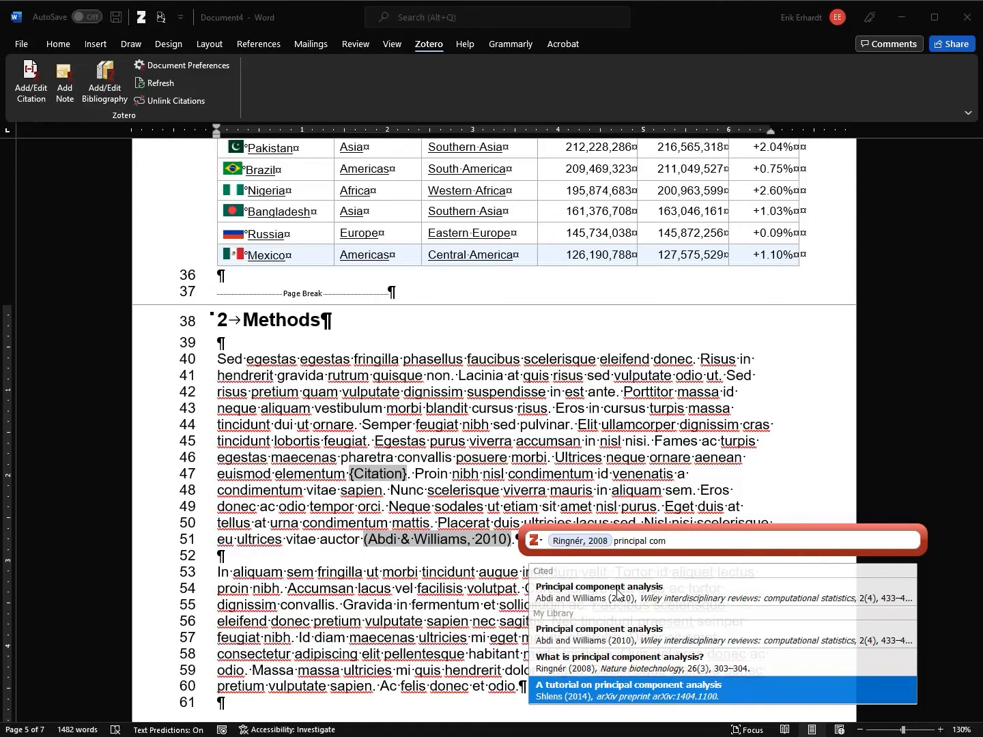
pyautogui.click(635, 689)
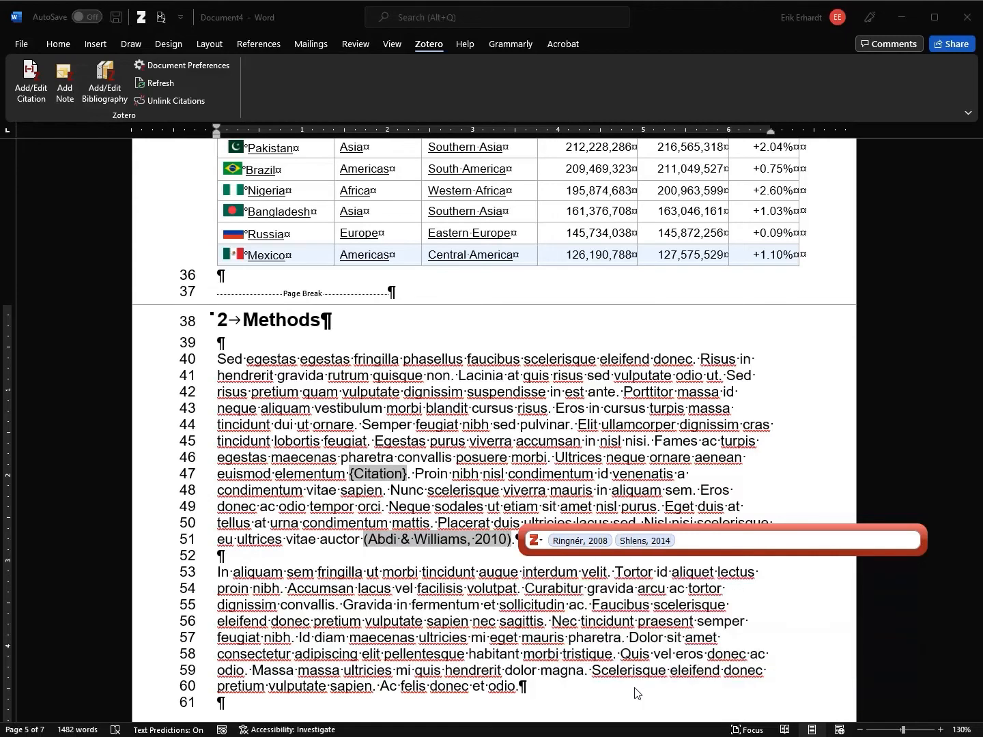
pyautogui.press('Return')
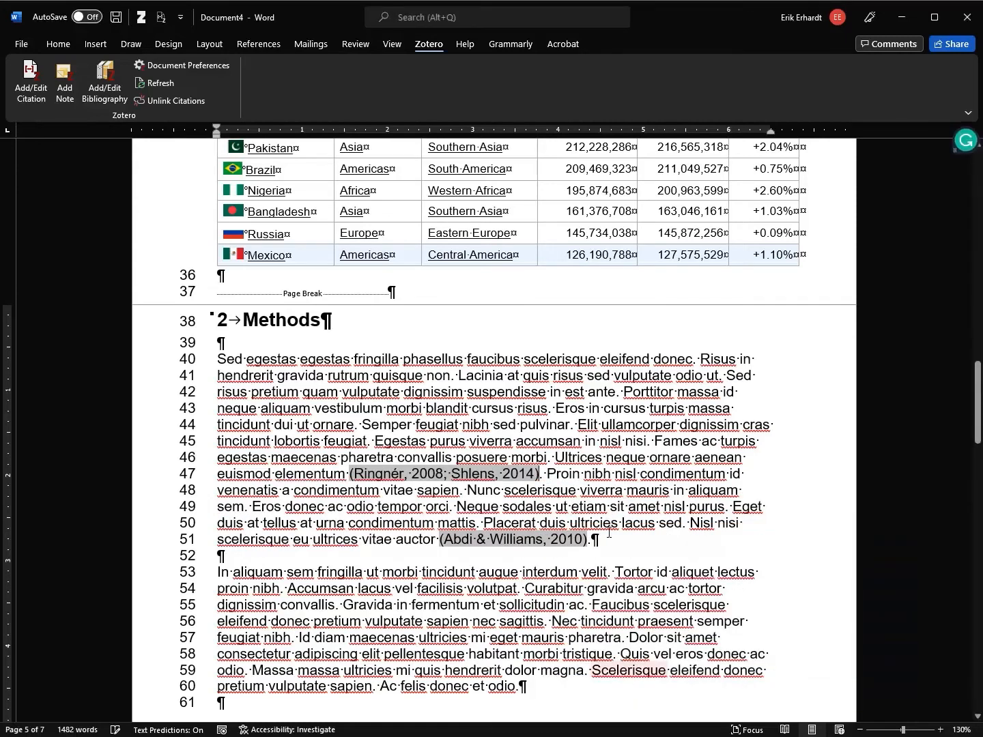
# Change the Zotero document citation style from APA to IEEE, renumbering references [1]–[3]
pyautogui.moveTo(978, 410); pyautogui.dragTo(978, 661)
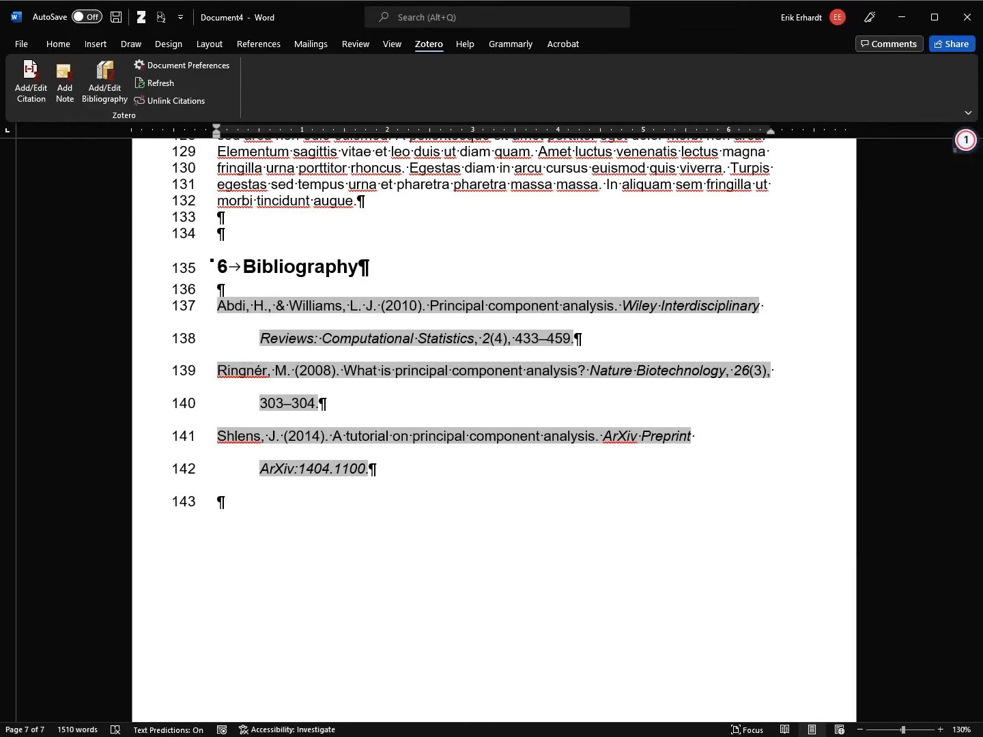
pyautogui.moveTo(978, 646); pyautogui.dragTo(978, 638)
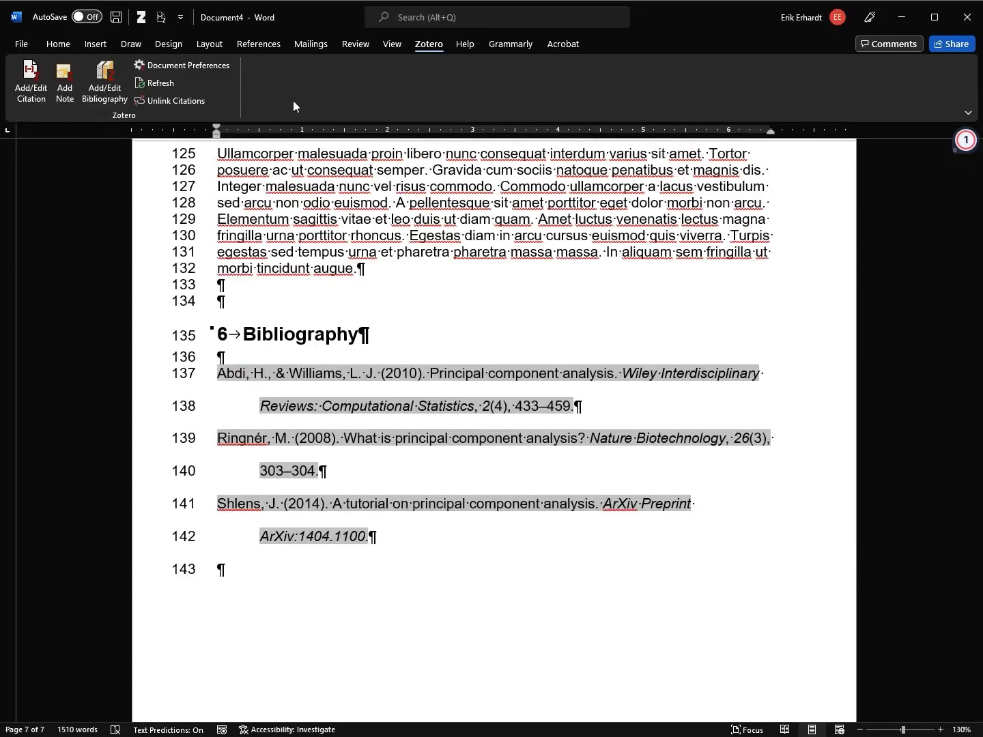
pyautogui.click(192, 66)
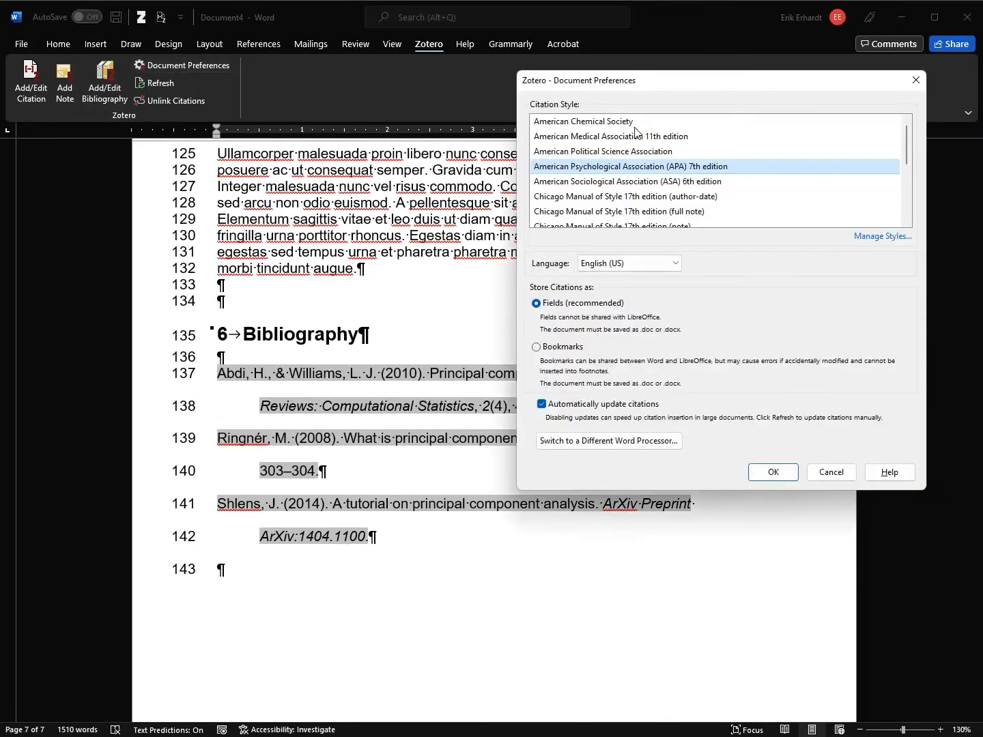
pyautogui.scroll(-1, 723, 185)
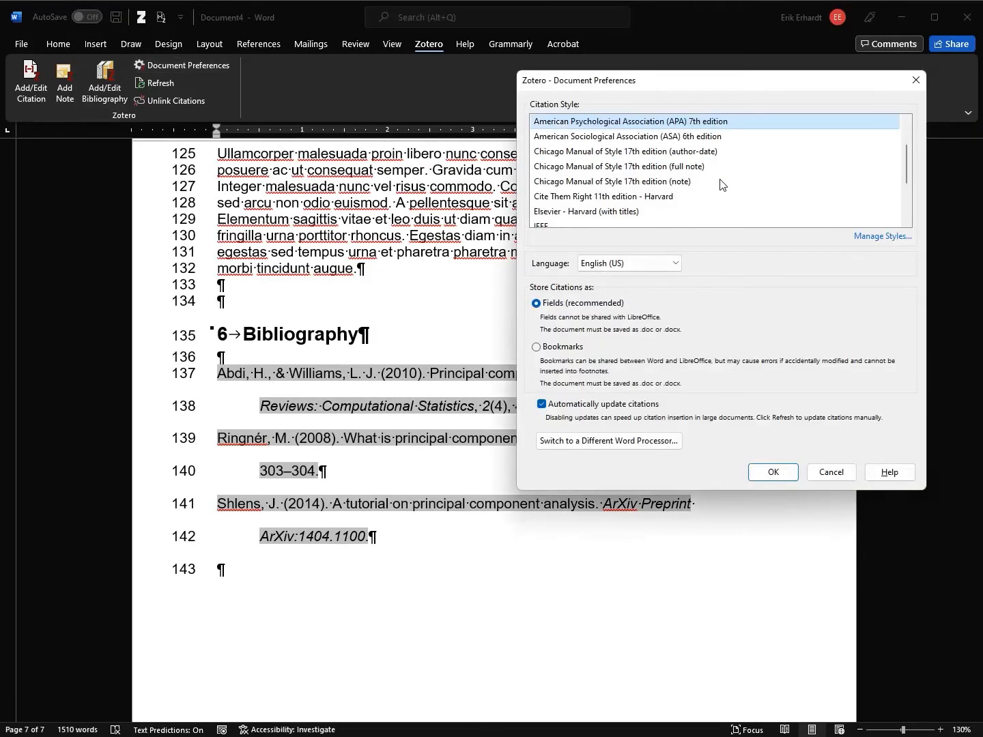
pyautogui.scroll(-1, 684, 186)
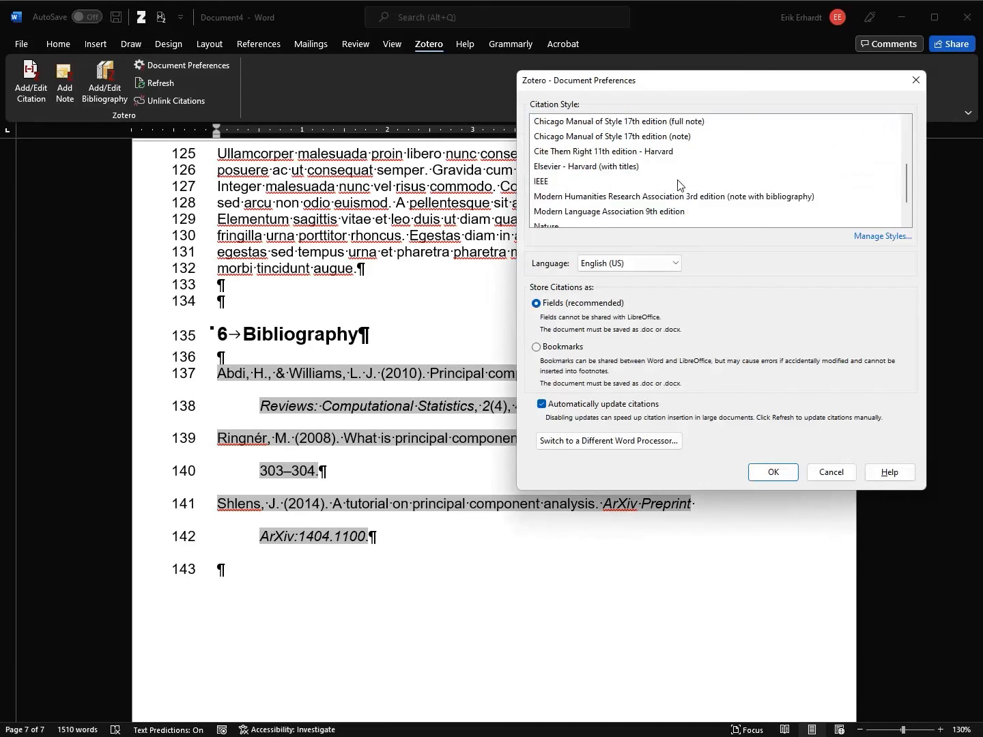
pyautogui.scroll(-1, 680, 183)
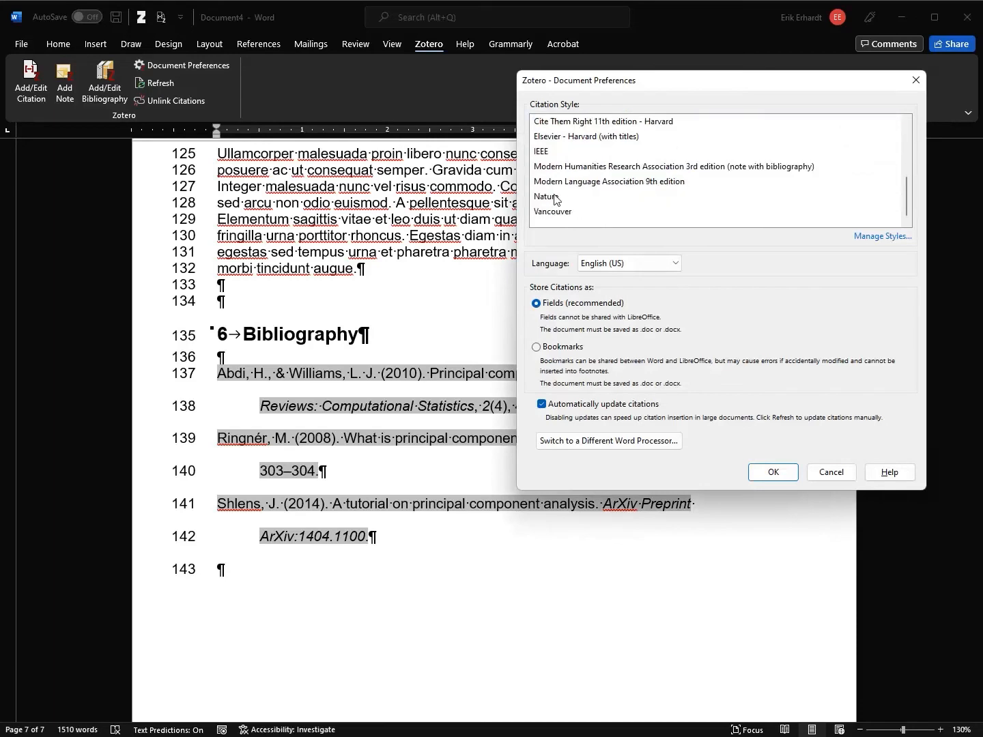
pyautogui.click(546, 153)
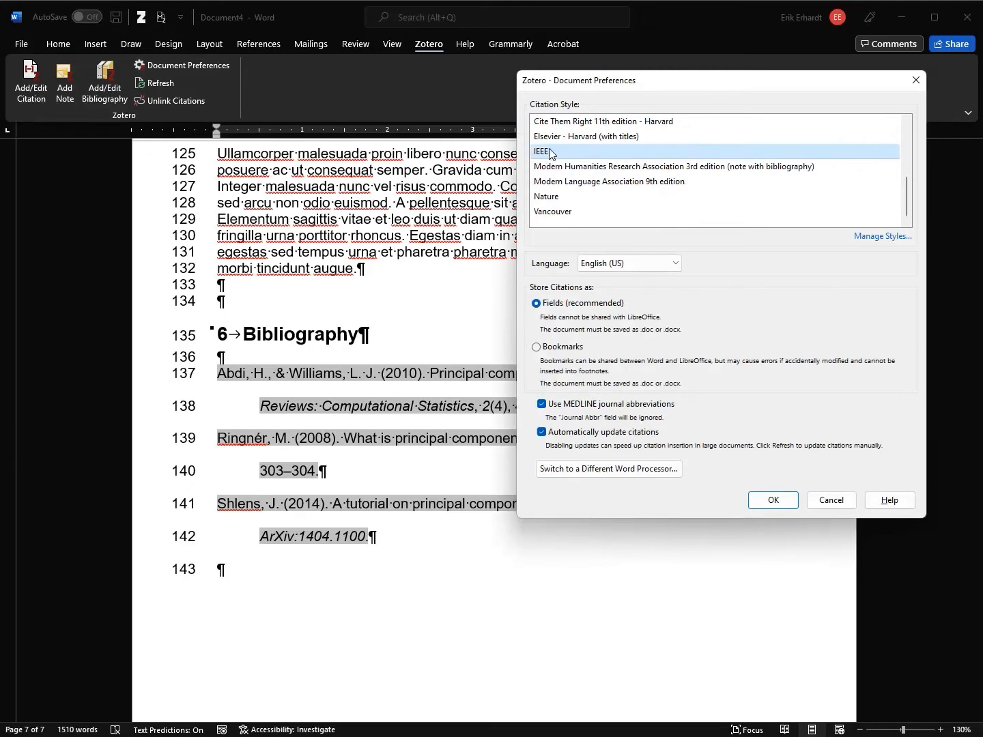
pyautogui.click(773, 501)
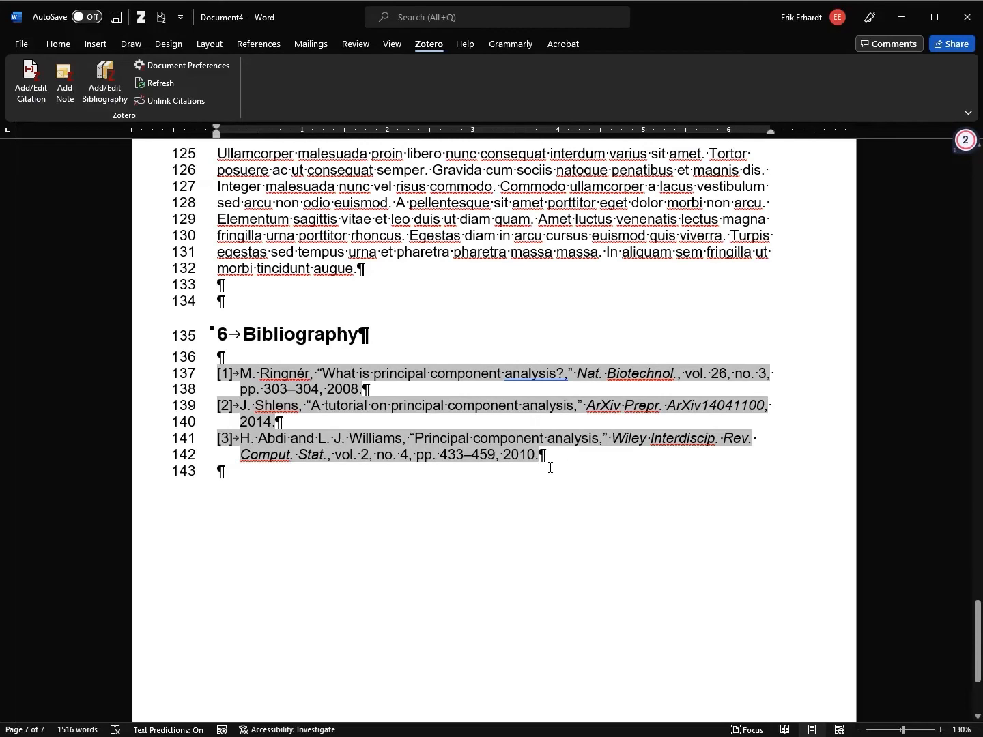
# Empty the [3] citation after 'vitae auctor' in the Zotero citation editor
pyautogui.moveTo(979, 602); pyautogui.dragTo(979, 381)
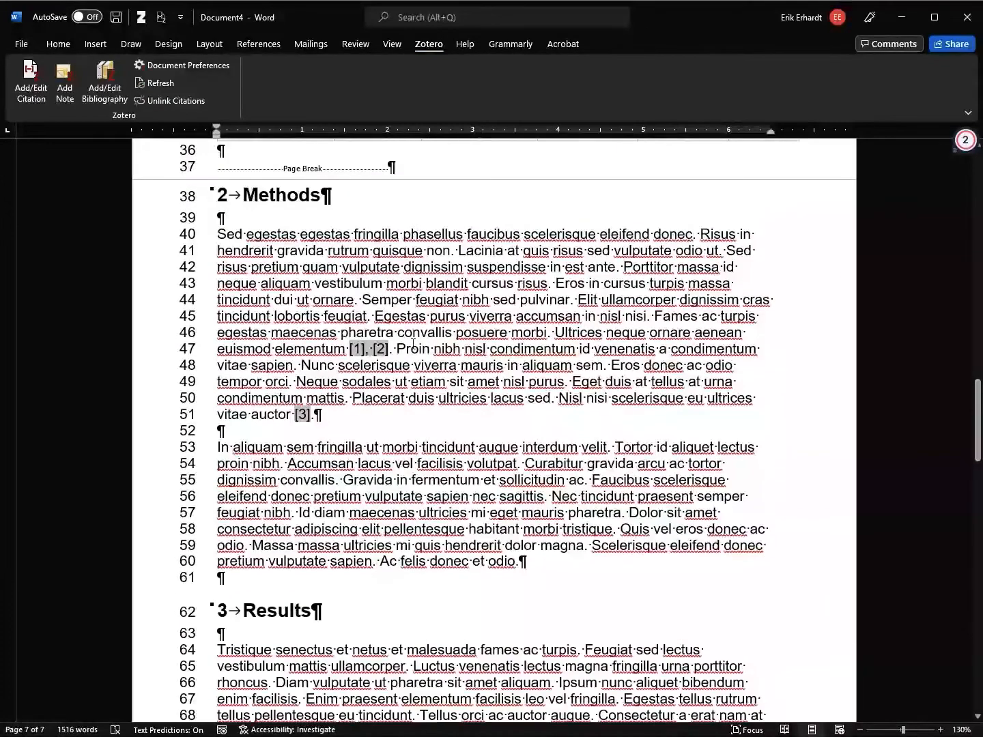
pyautogui.click(412, 349)
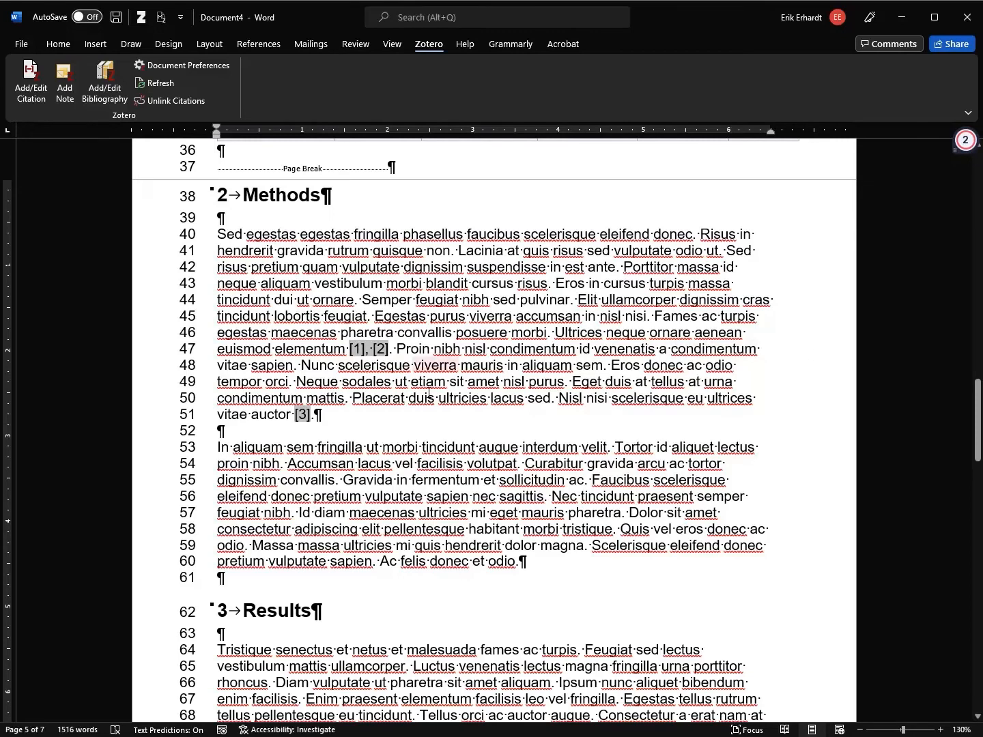
pyautogui.click(347, 349)
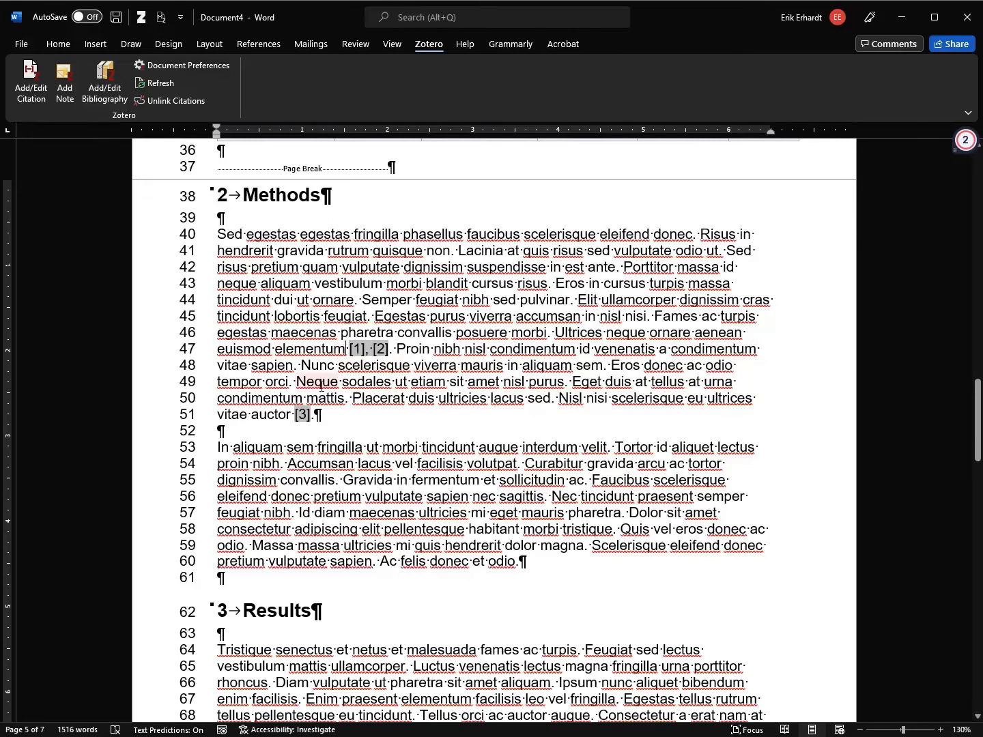
pyautogui.doubleClick(302, 415)
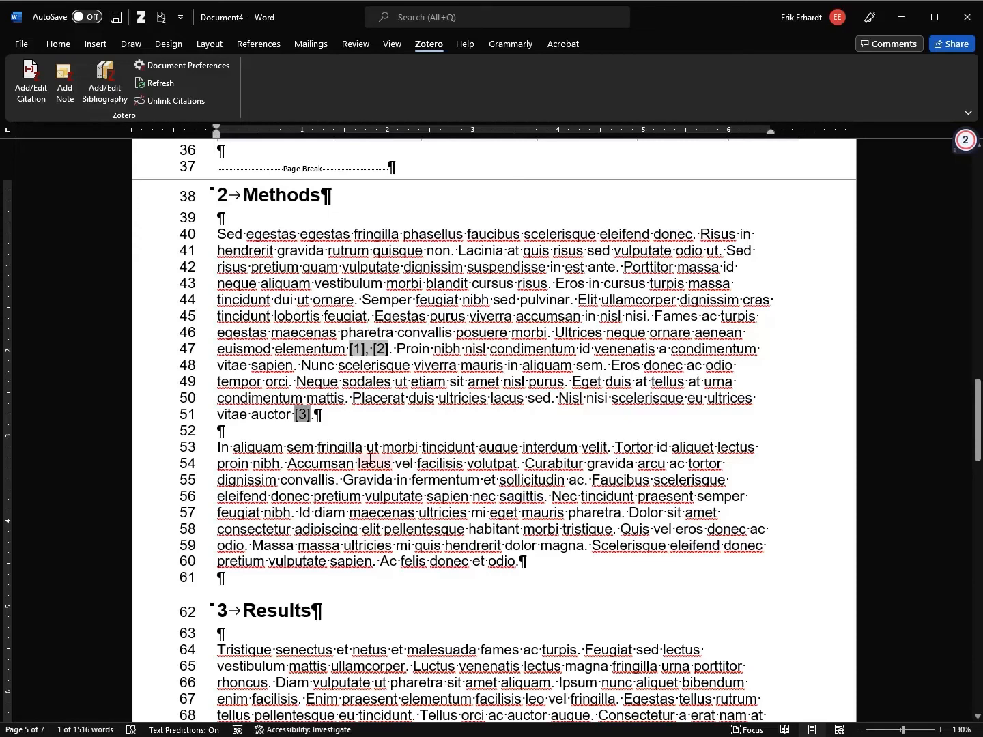
pyautogui.click(356, 446)
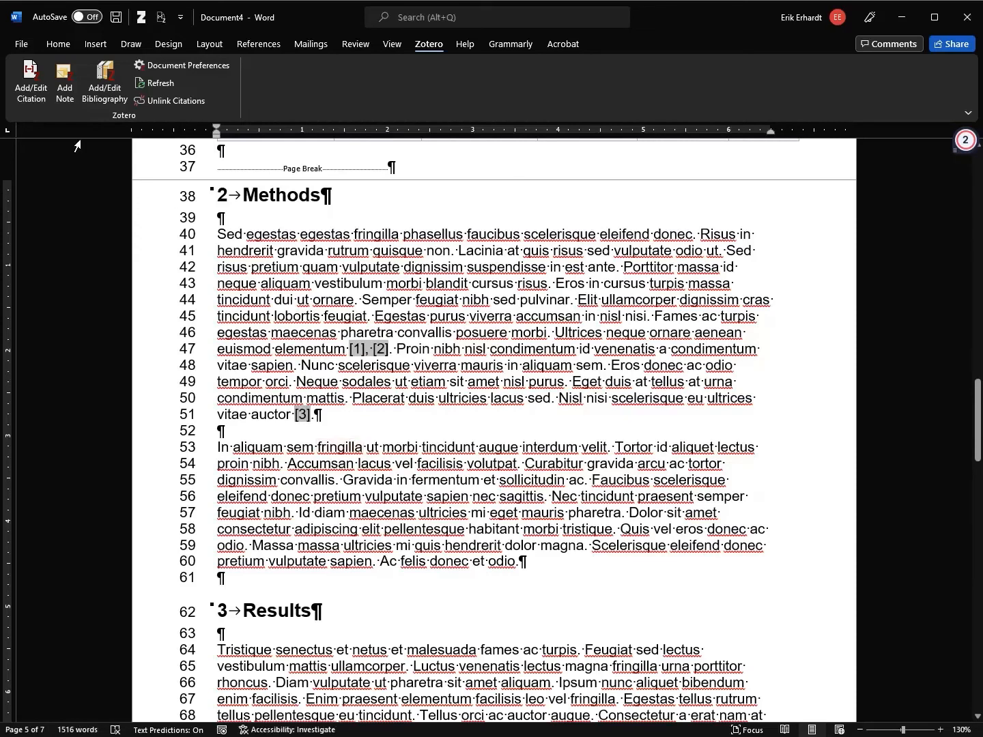
pyautogui.click(31, 82)
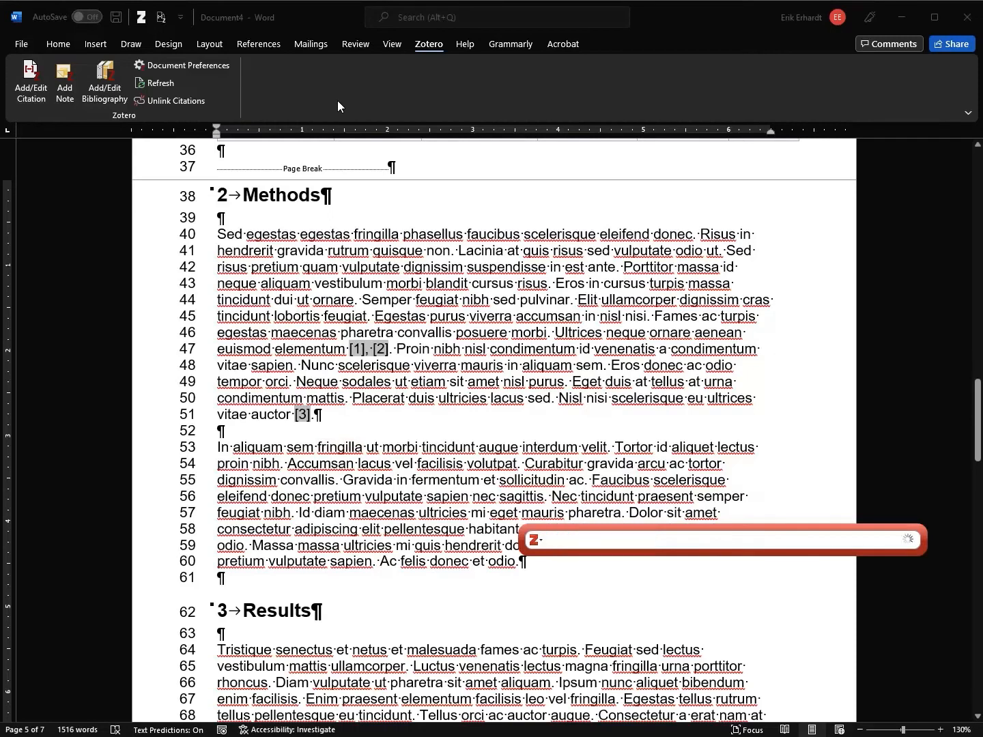
pyautogui.press('Escape')
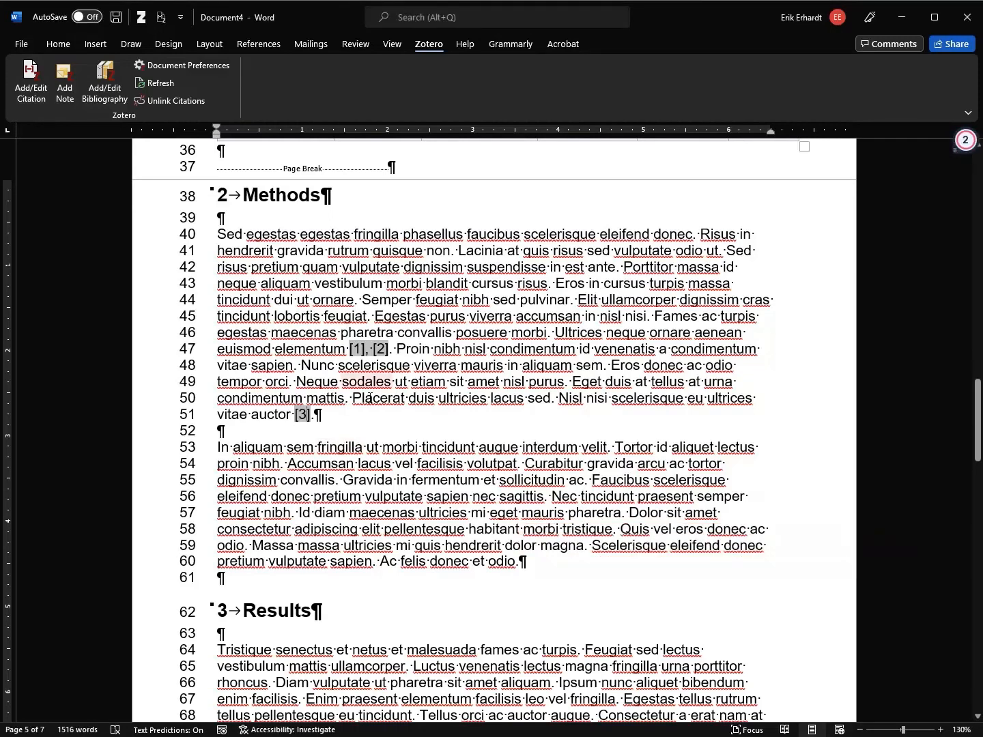
pyautogui.click(36, 87)
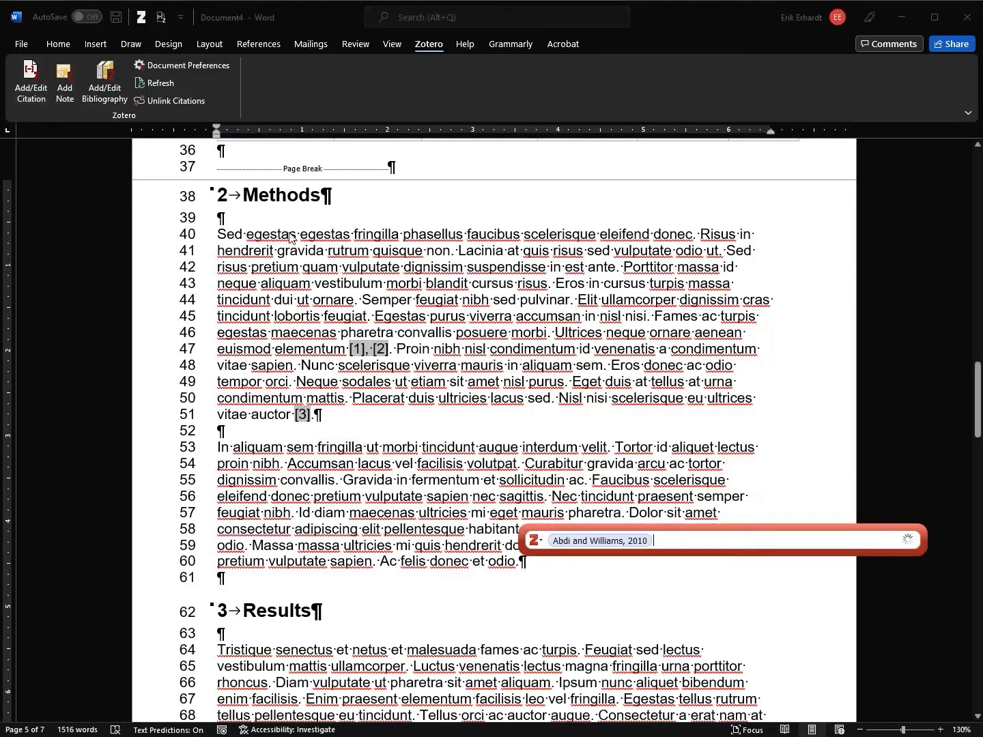
pyautogui.press('BackSpace')
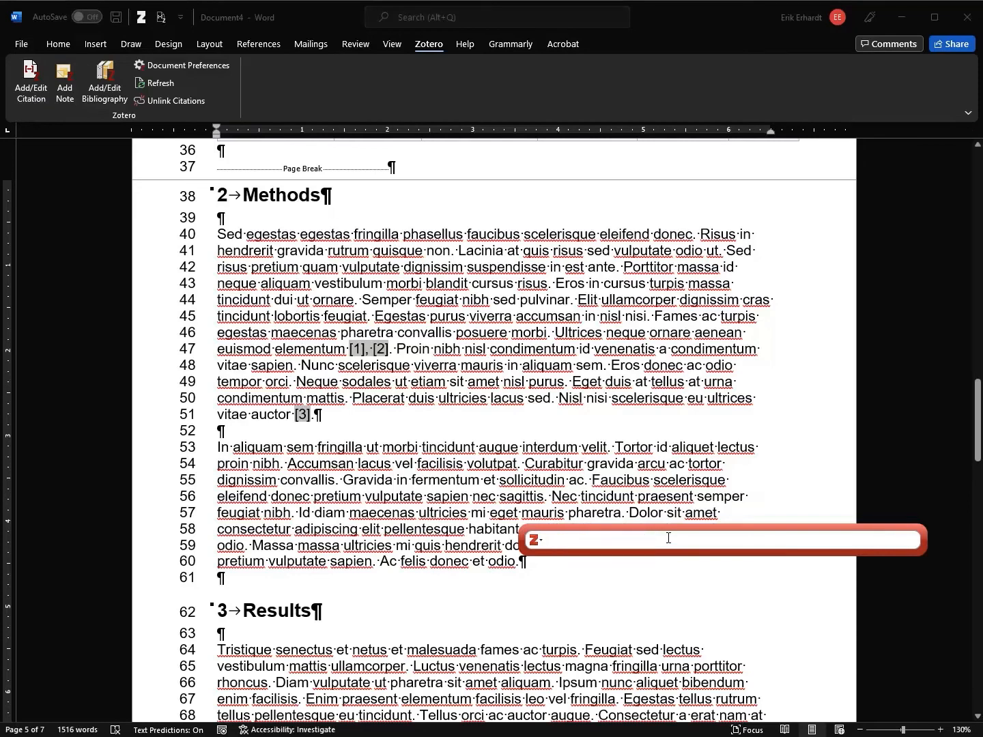
pyautogui.press('Escape')
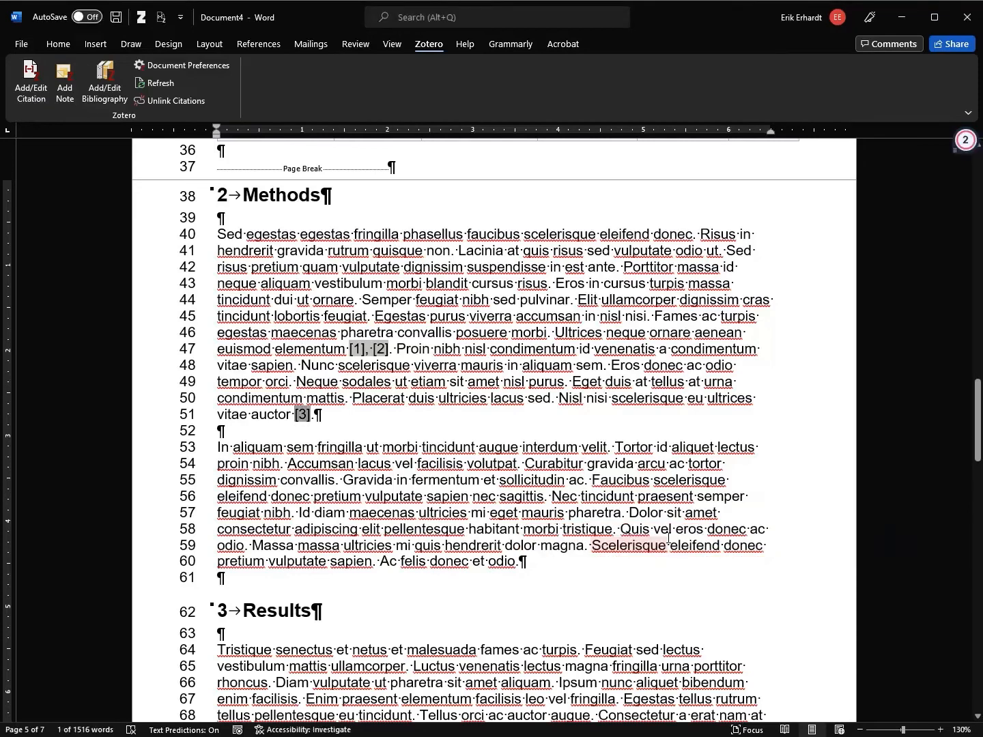
# Delete the [3] citation and refresh Zotero so the bibliography keeps only [1] and [2]
pyautogui.press('Delete')
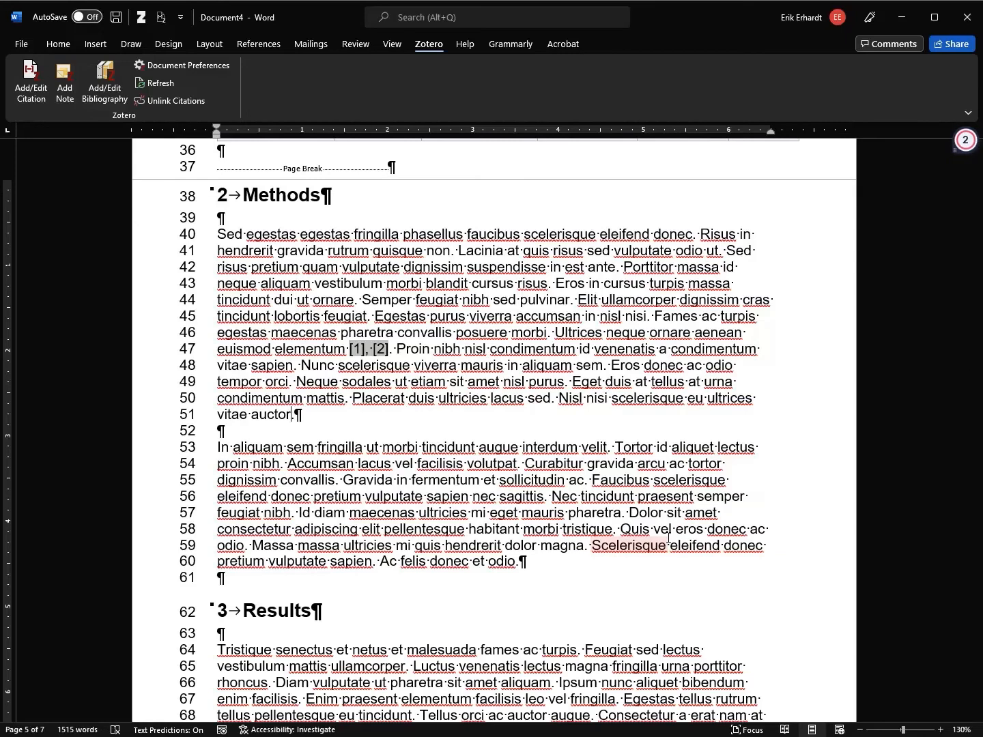
pyautogui.moveTo(979, 409); pyautogui.dragTo(979, 652)
pyautogui.click(142, 83)
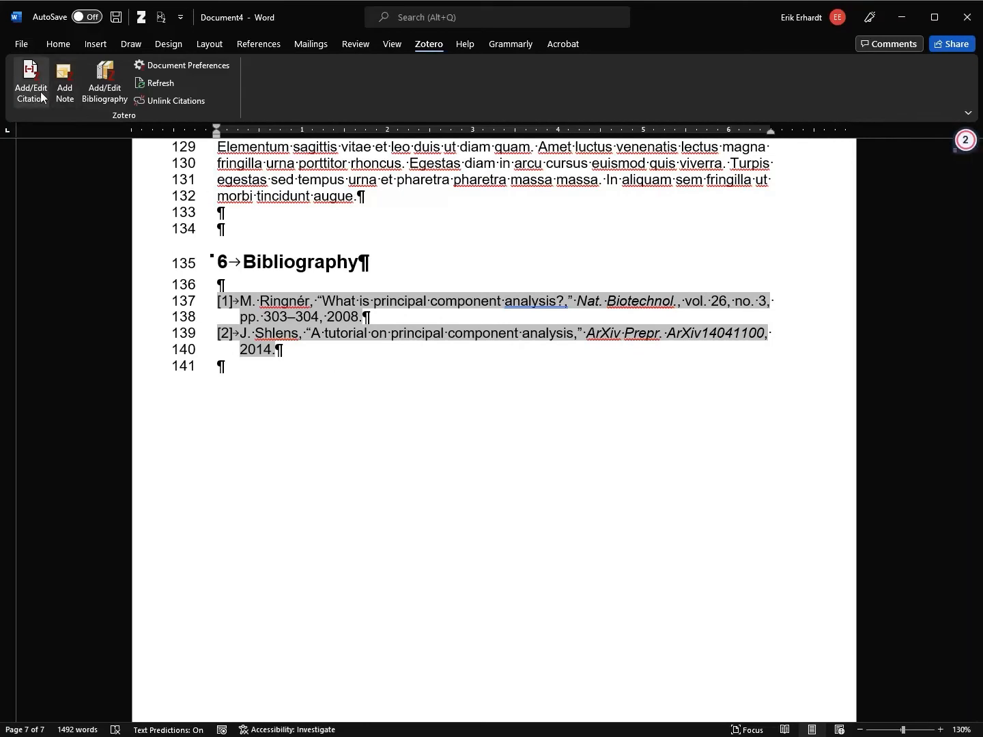
# Change the Ringnér article's page range to 303–308 in the Zotero library
pyautogui.click(338, 373)
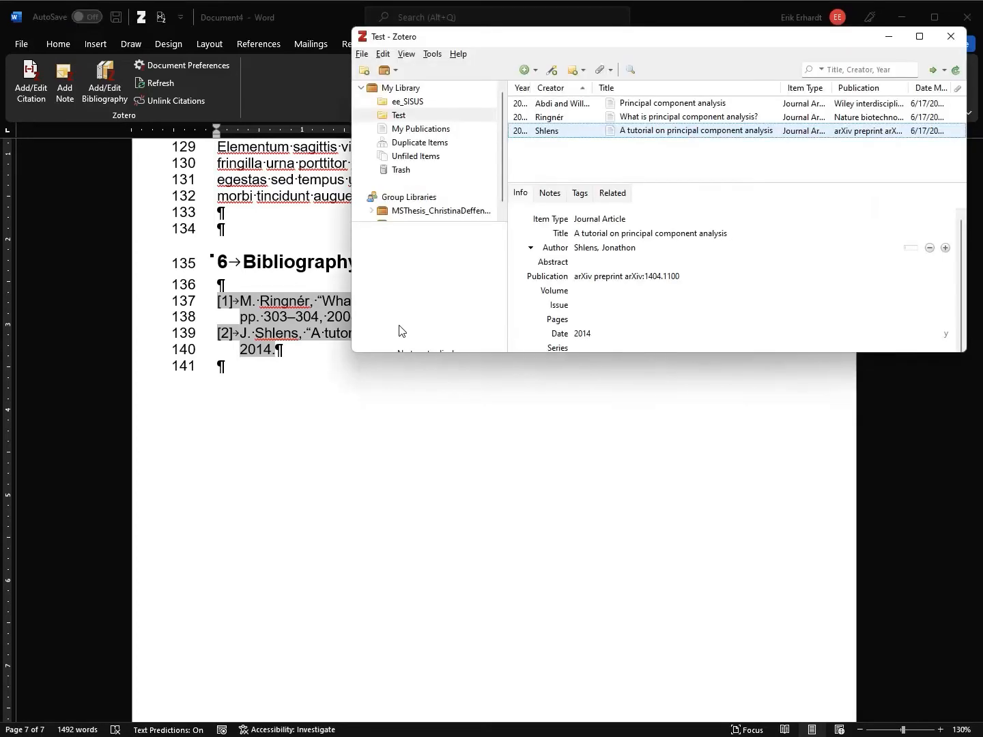
pyautogui.moveTo(472, 352); pyautogui.dragTo(474, 636)
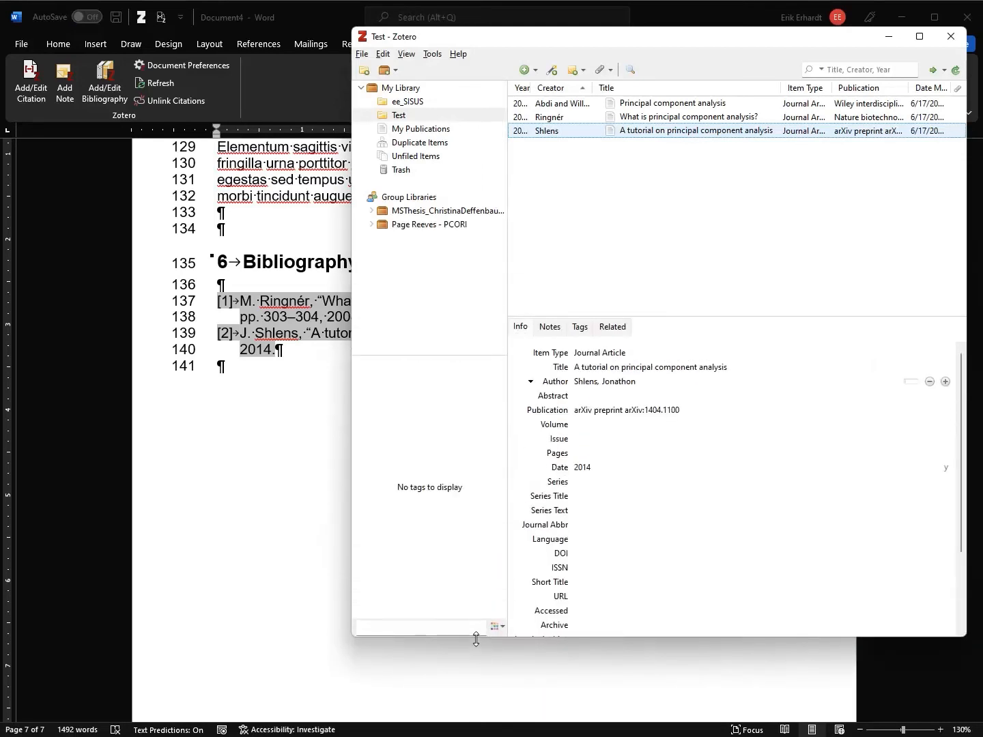
pyautogui.click(635, 118)
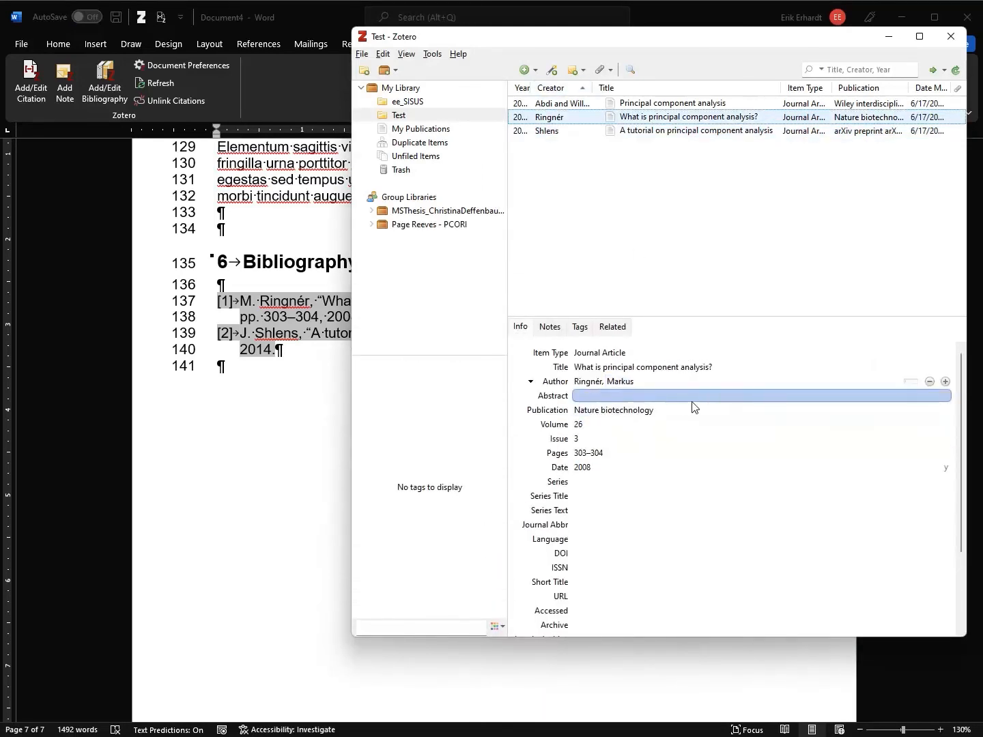
pyautogui.scroll(-3, 676, 478)
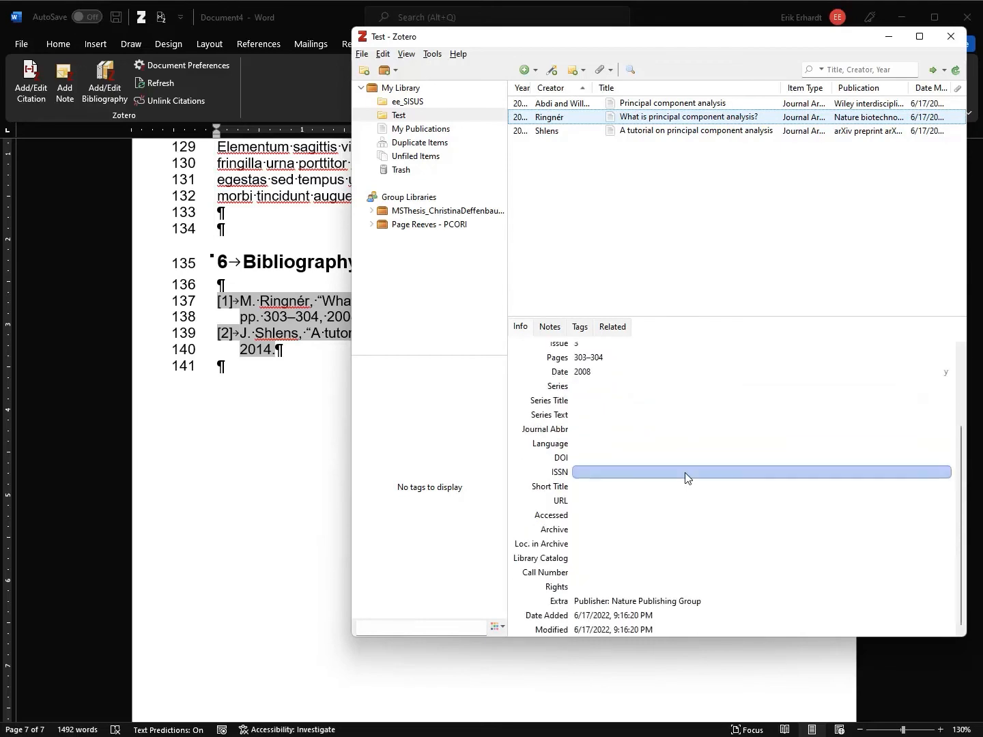
pyautogui.scroll(3, 683, 469)
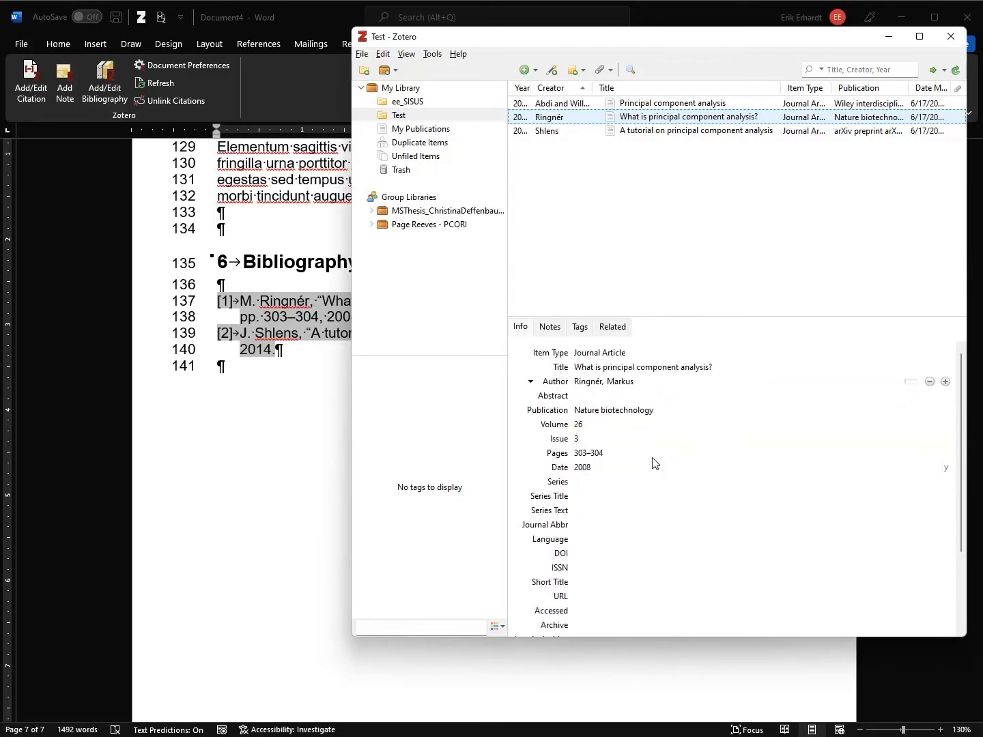
pyautogui.click(612, 452)
pyautogui.click(613, 454)
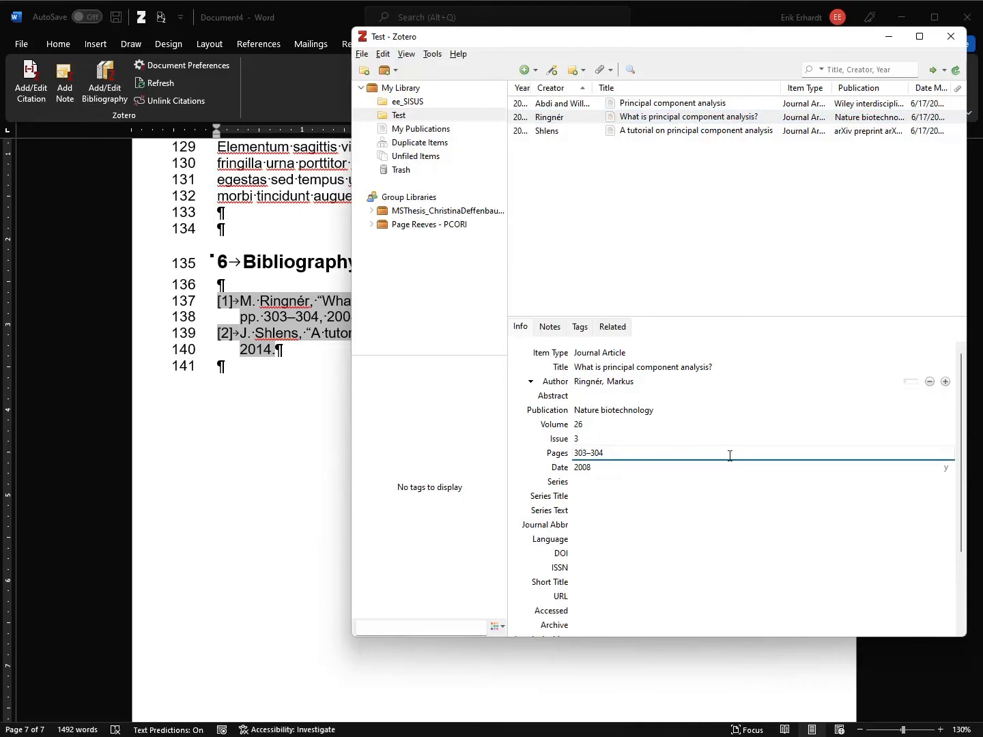
pyautogui.press('Tab')
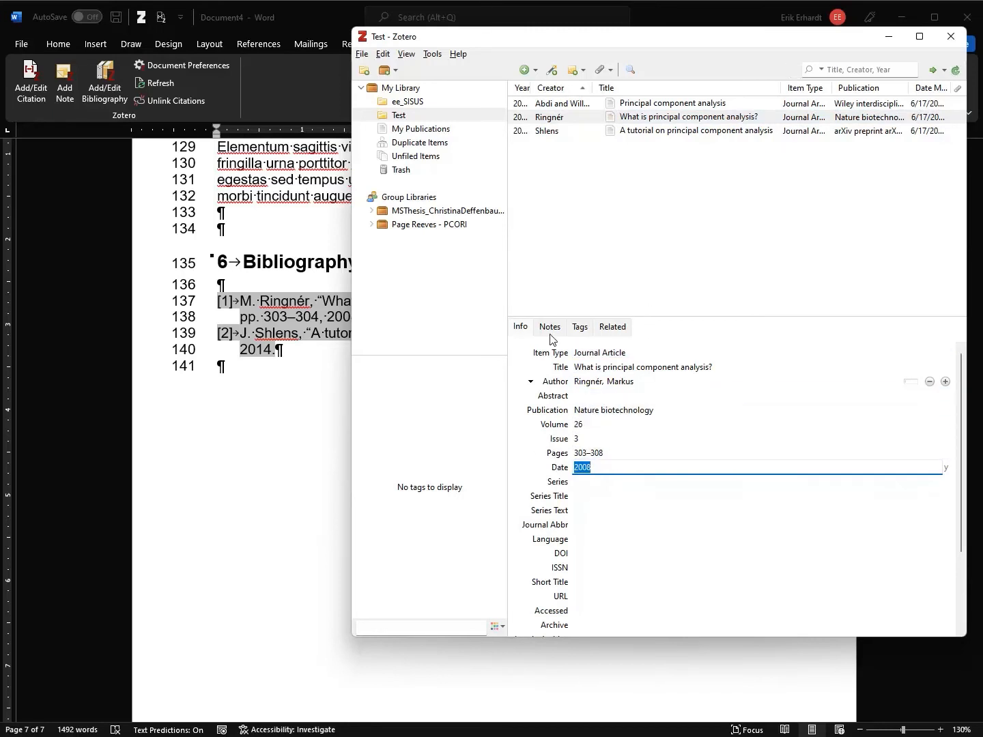
# Move the Zotero window aside to check the bibliography, then return to Word
pyautogui.moveTo(480, 35); pyautogui.dragTo(833, 153)
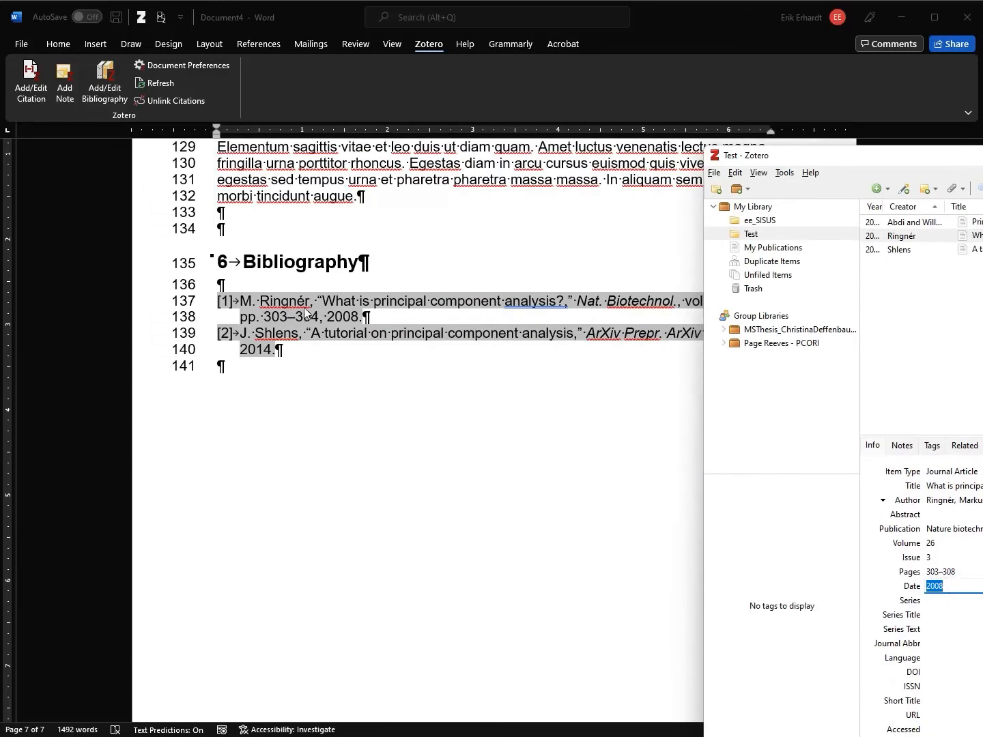
pyautogui.moveTo(786, 156); pyautogui.dragTo(715, 125)
pyautogui.moveTo(967, 124); pyautogui.dragTo(692, 62)
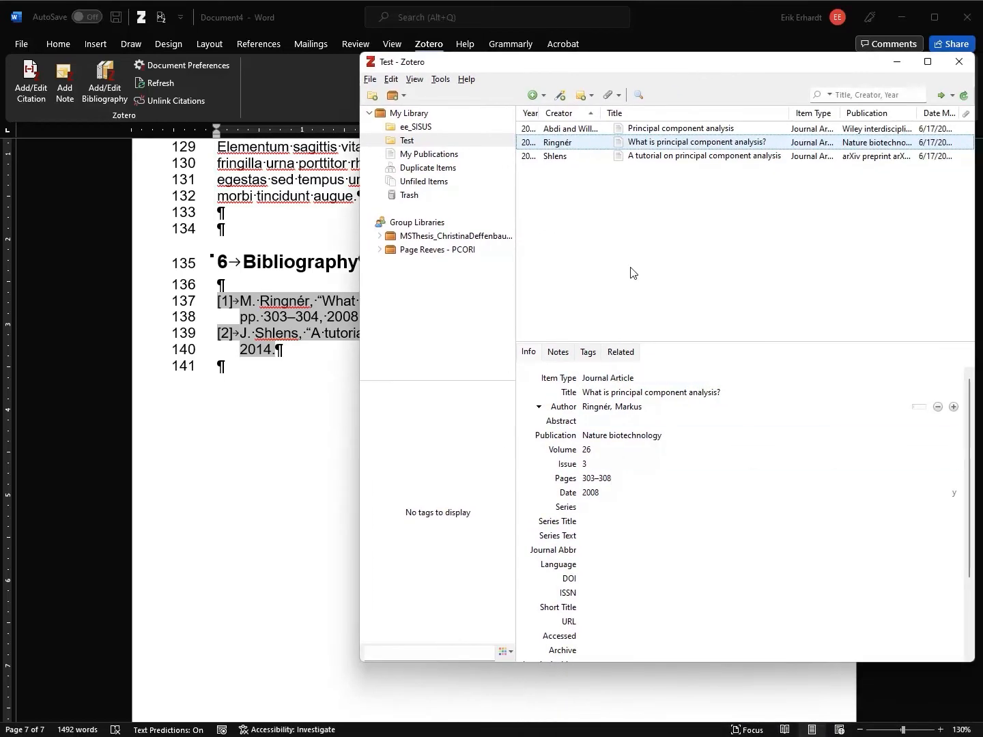
pyautogui.click(660, 10)
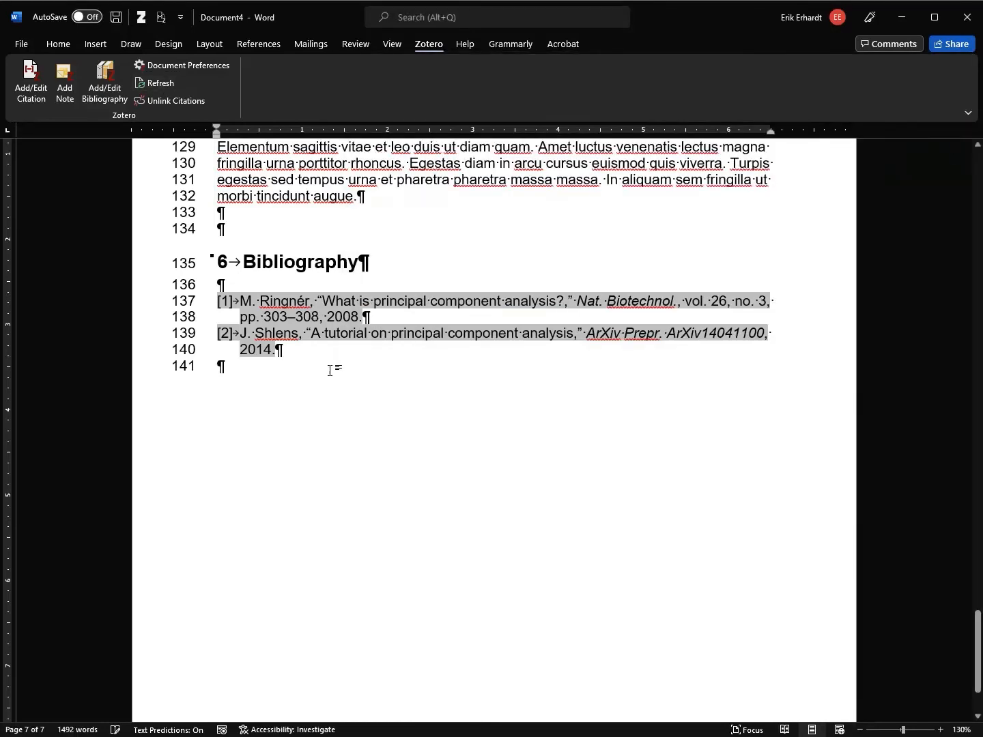
# Verify bibliography entry [1] shows pp. 303–308, then switch back to Word and scroll up to Methods
pyautogui.moveTo(320, 316); pyautogui.dragTo(295, 317)
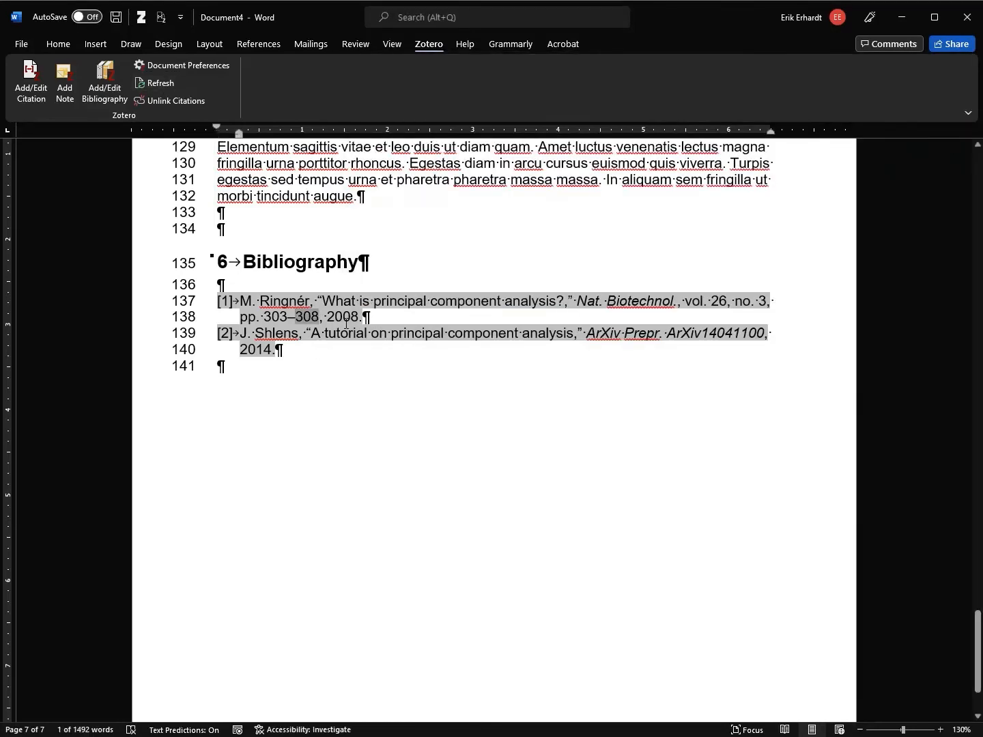
pyautogui.click(351, 398)
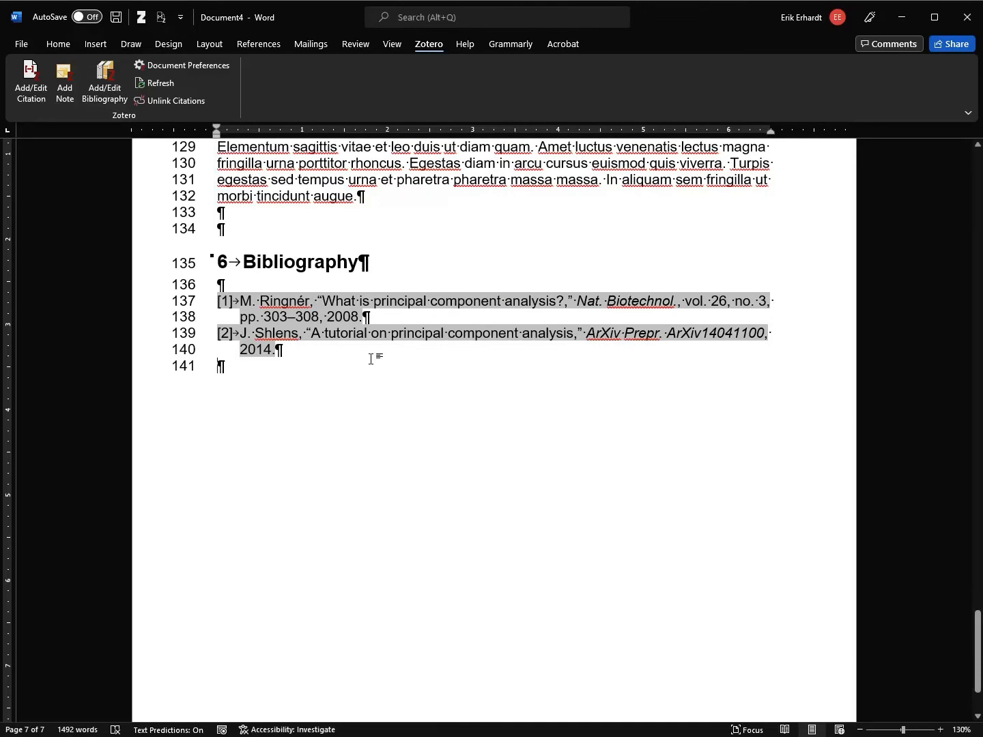
pyautogui.hotkey('alt', 'Tab')
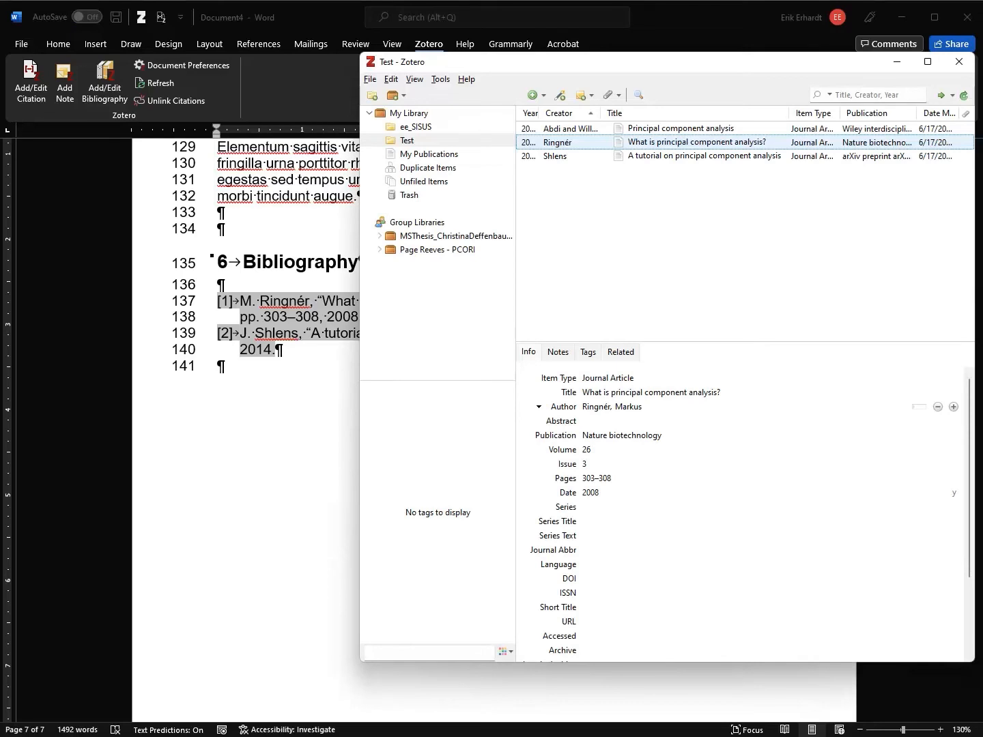
pyautogui.hotkey('alt', 'Tab')
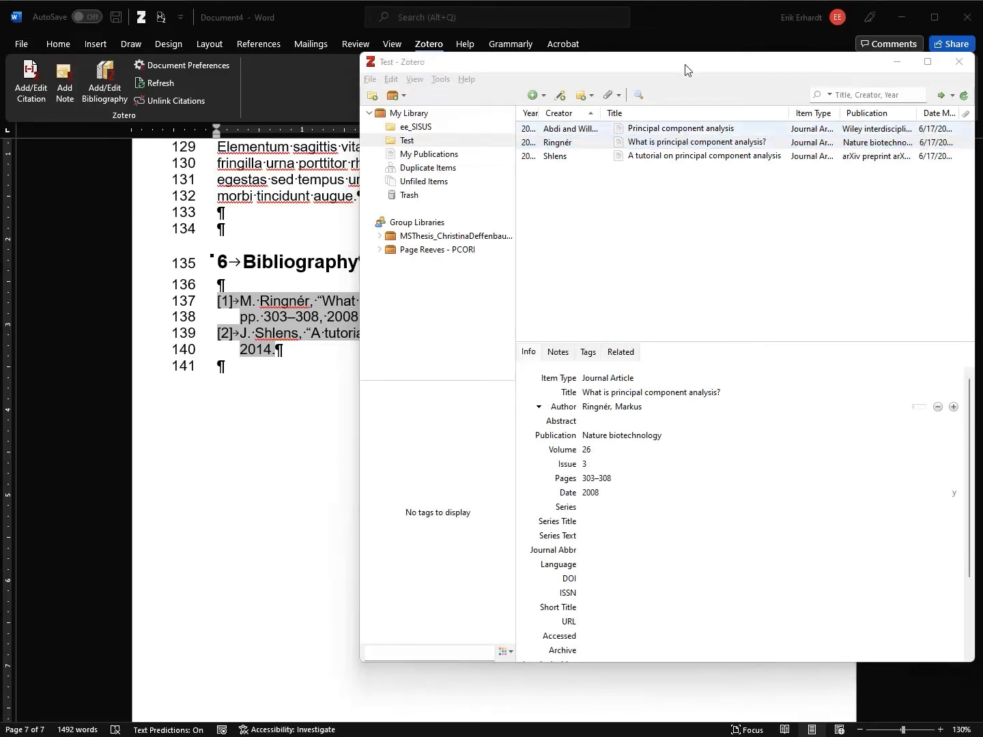
pyautogui.click(900, 63)
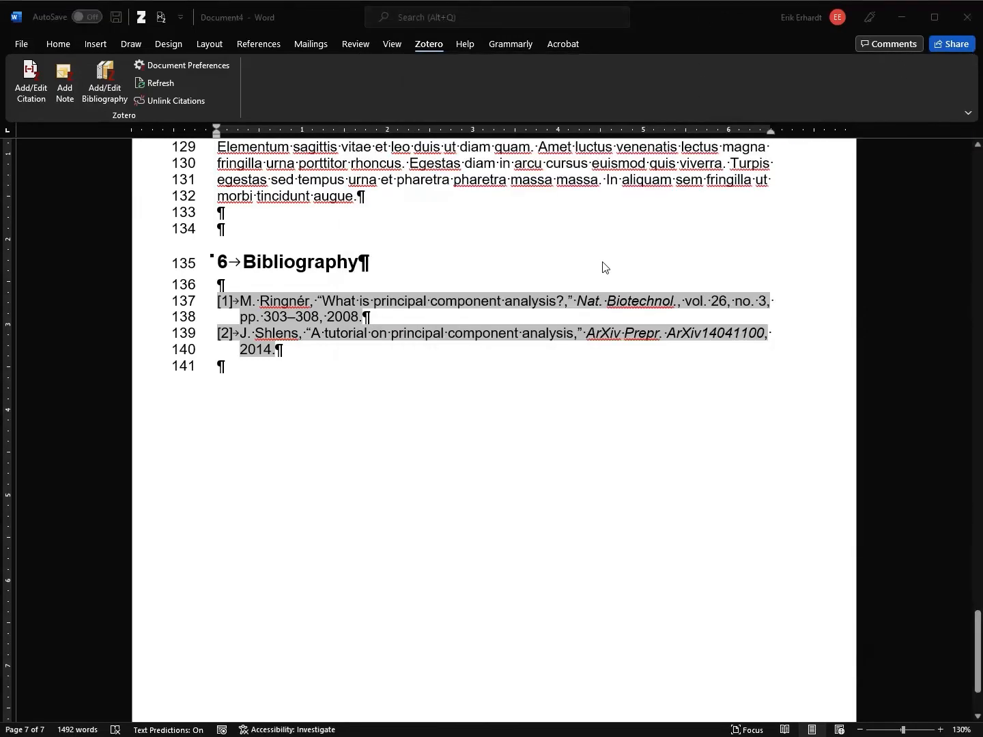
pyautogui.hotkey('alt', 'Tab')
pyautogui.moveTo(589, 72); pyautogui.dragTo(556, 60)
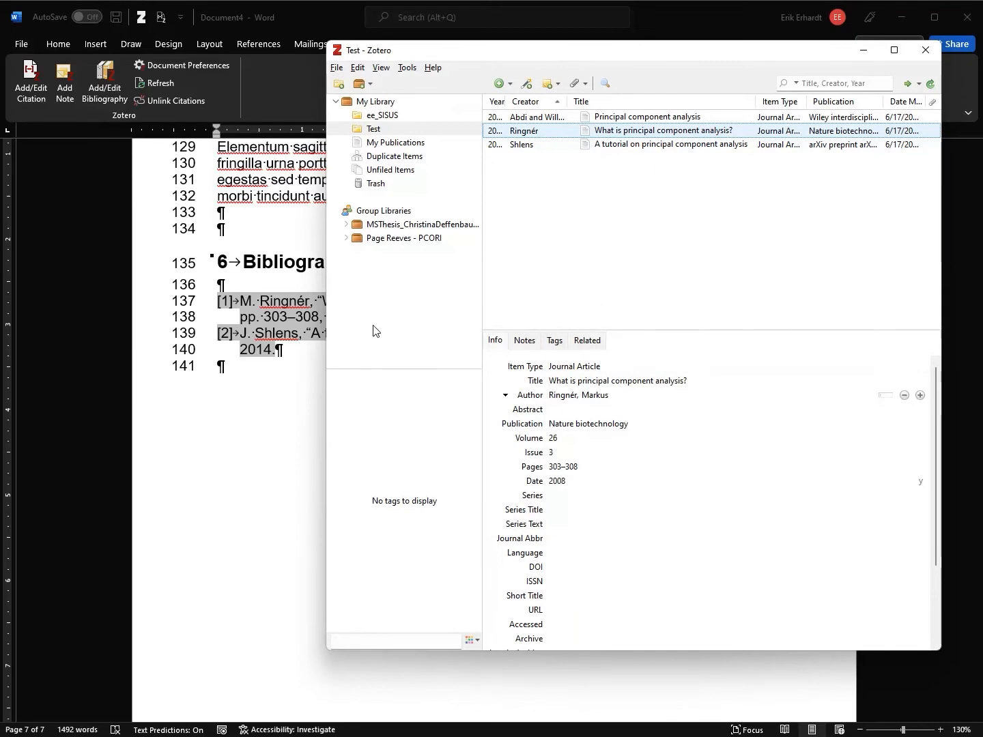
pyautogui.hotkey('alt', 'Tab')
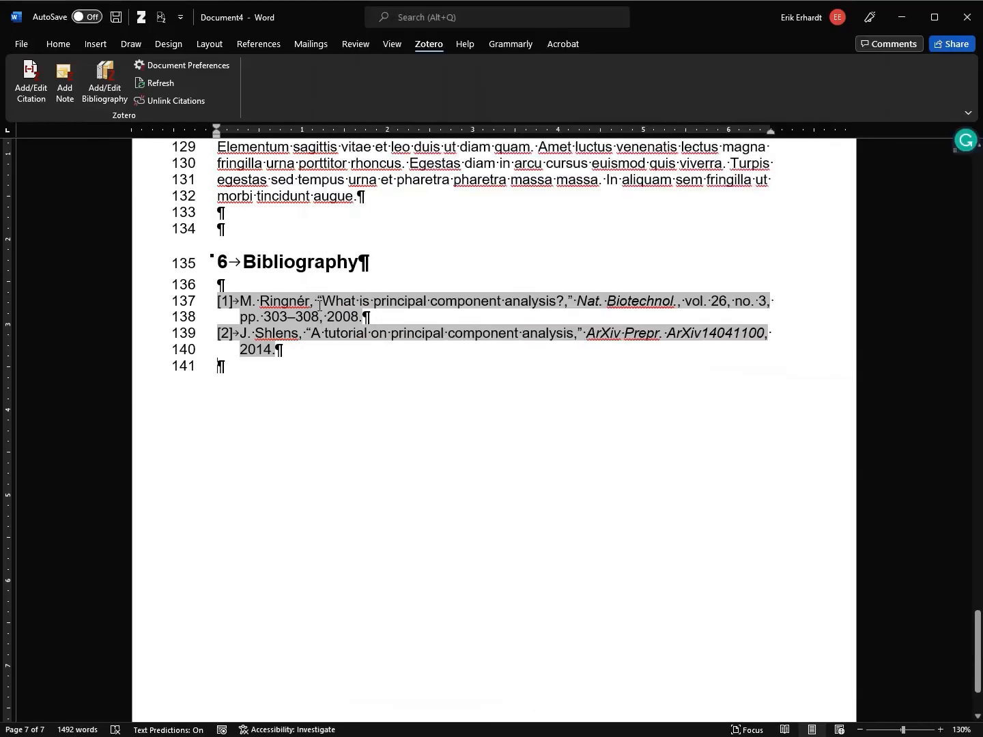
pyautogui.scroll(20, 318, 305)
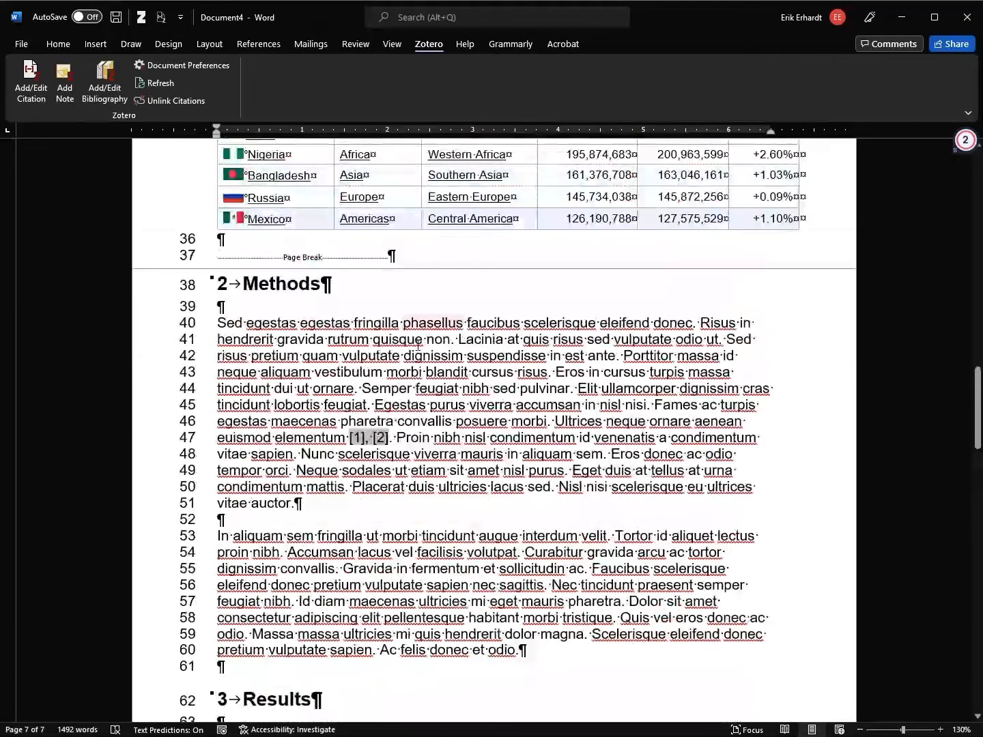
# Insert a Zotero citation of the 2010 Abdi and Williams 'Principal component analysis' after 'vitae auctor'
pyautogui.click(293, 503)
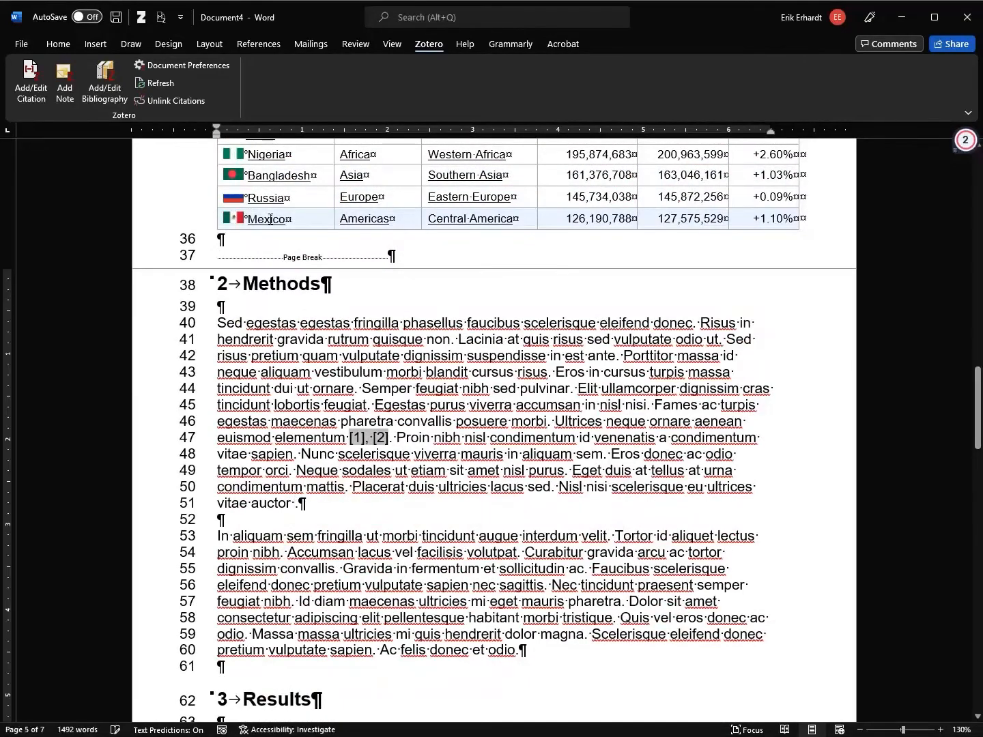
pyautogui.click(31, 82)
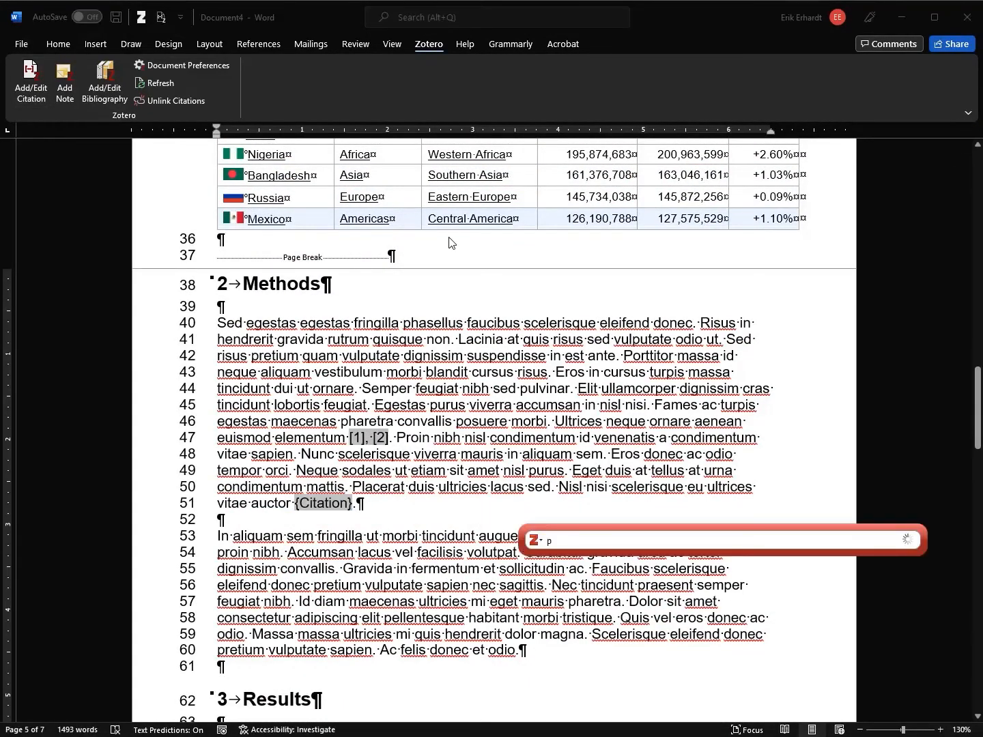
pyautogui.write('principal')
pyautogui.press('Down')
pyautogui.press('Down')
pyautogui.press('Return')
pyautogui.press('Return')
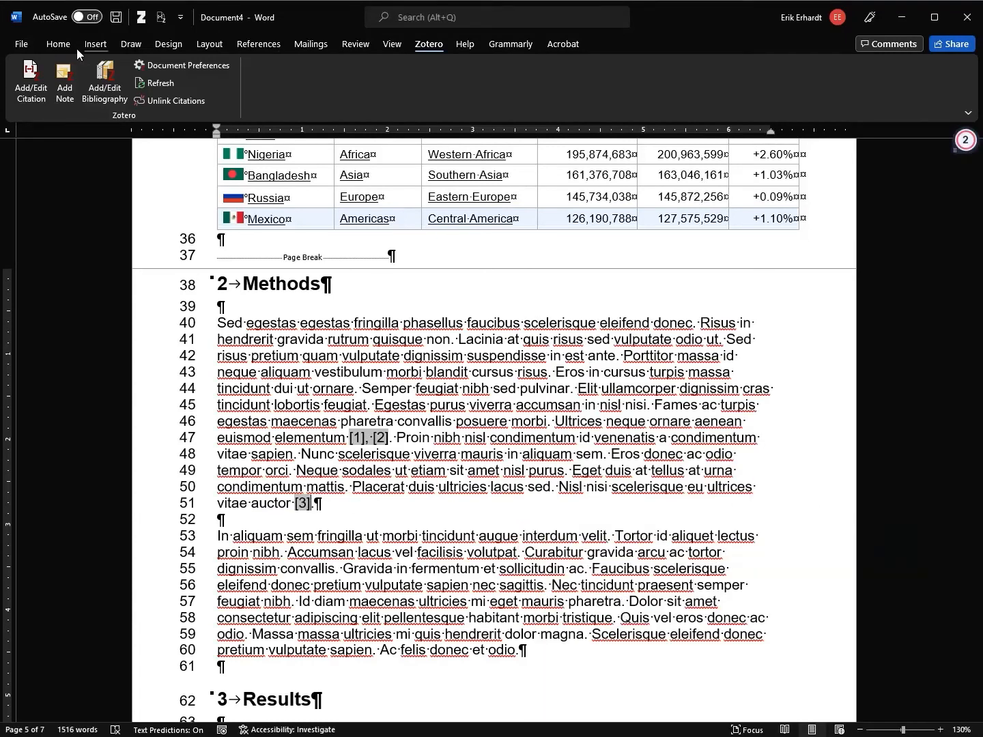
pyautogui.click(55, 47)
pyautogui.click(352, 45)
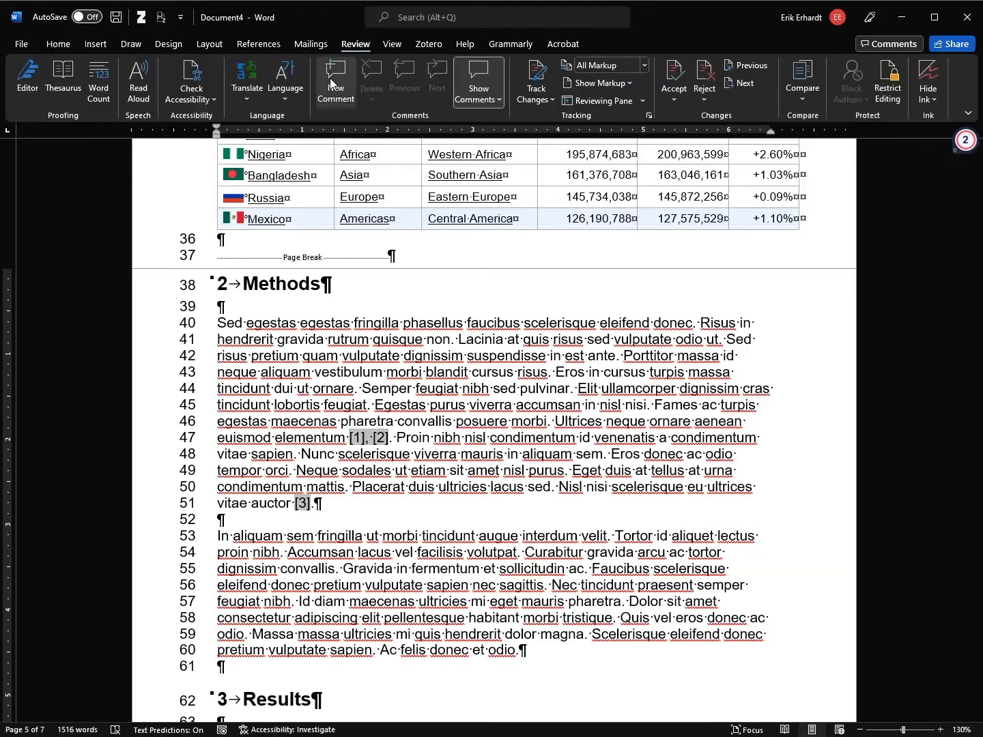
# Post a comment on [3] reading 'New citation: Name year, title, ...'
pyautogui.click(339, 75)
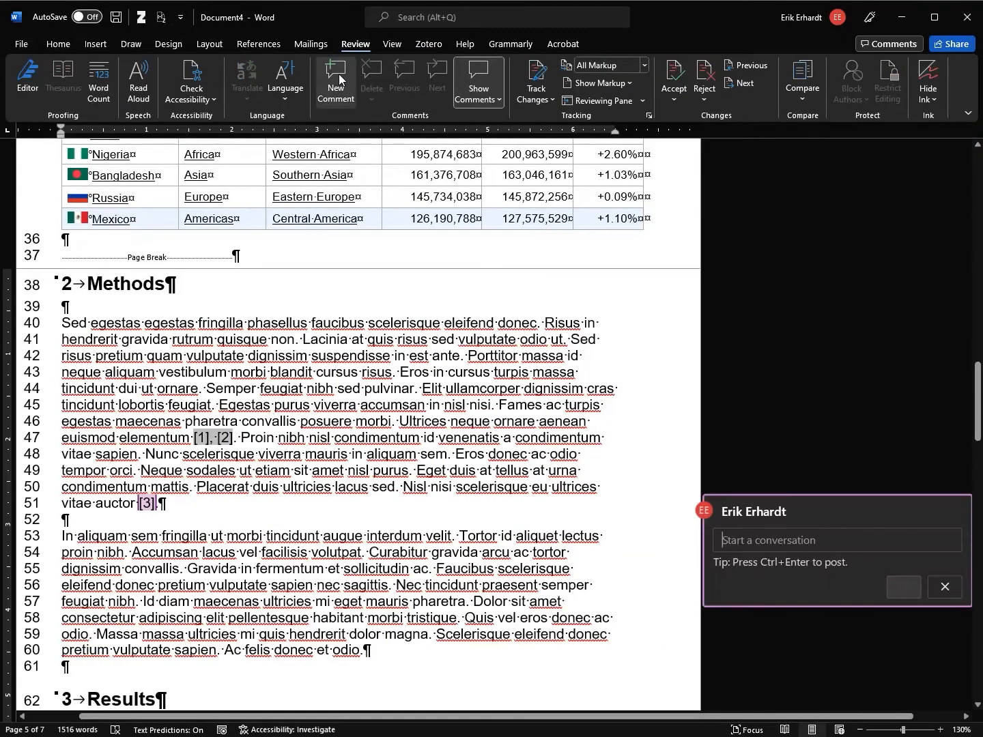
pyautogui.write('New clas')
pyautogui.press('BackSpace')
pyautogui.press('BackSpace')
pyautogui.press('BackSpace')
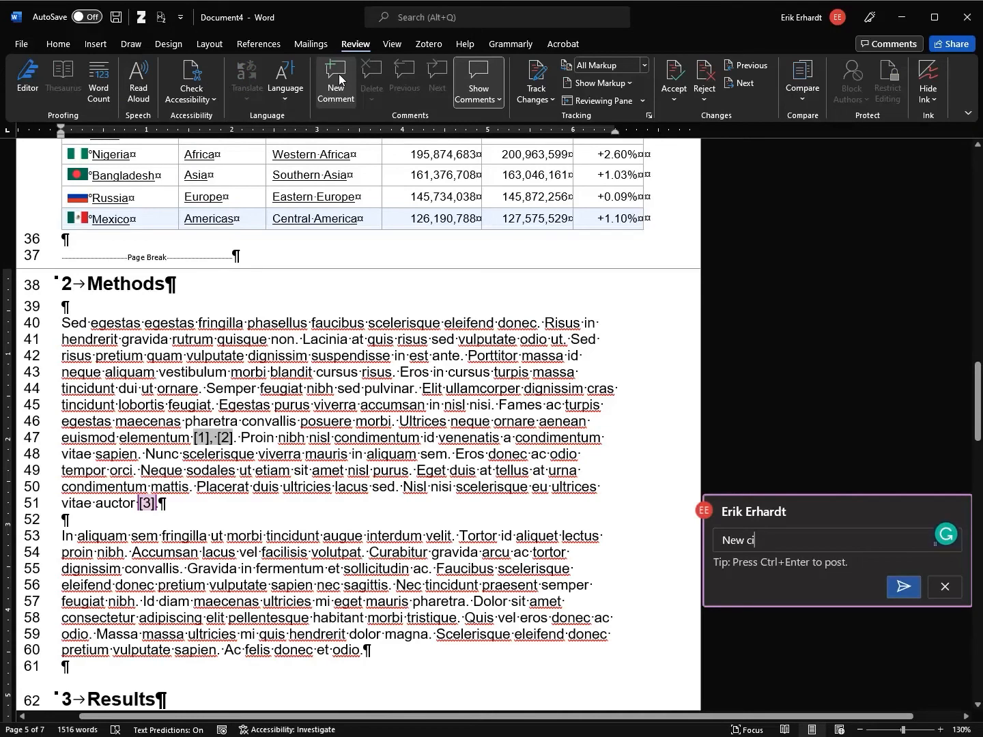
pyautogui.write('itation: ')
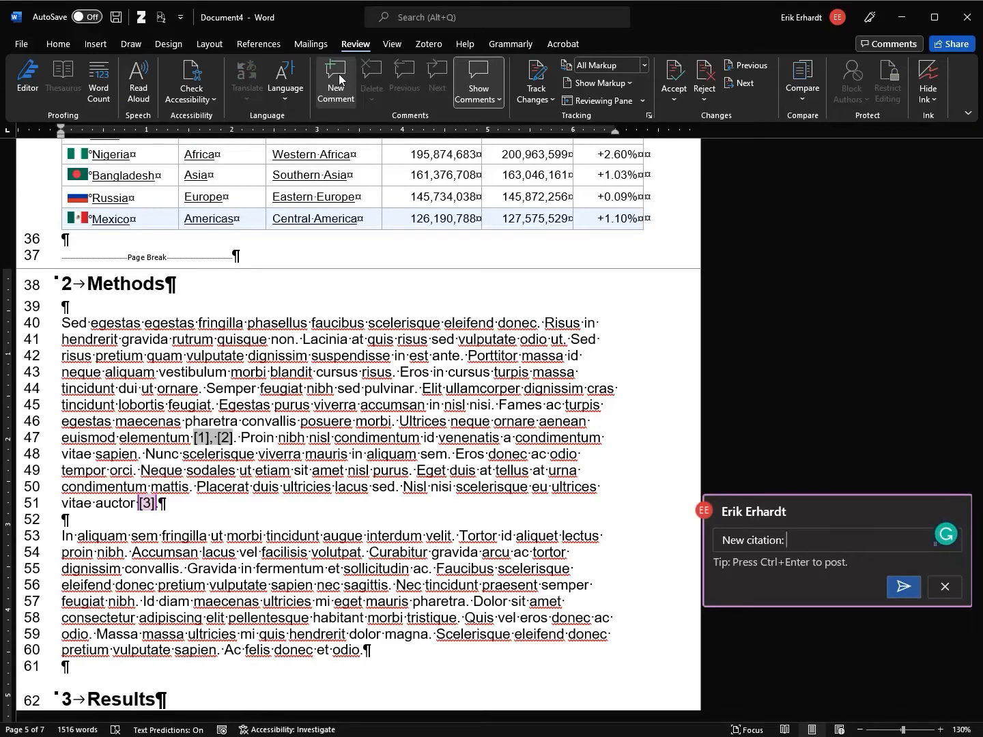
pyautogui.write('Name year, ititle, ...')
pyautogui.hotkey('ctrl', 'Return')
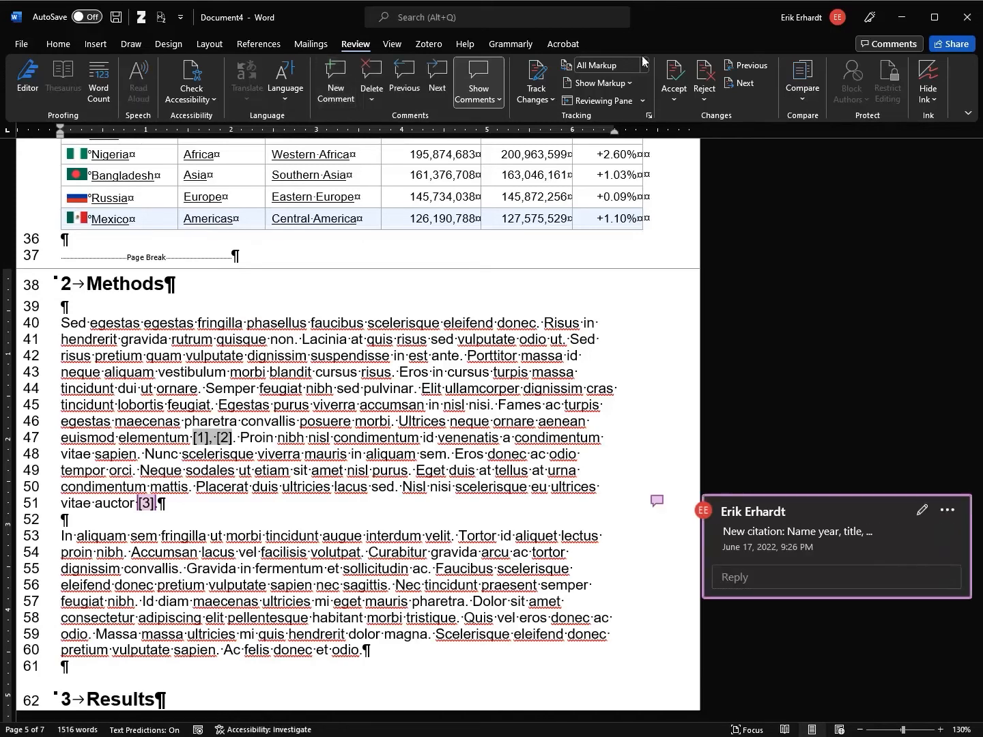
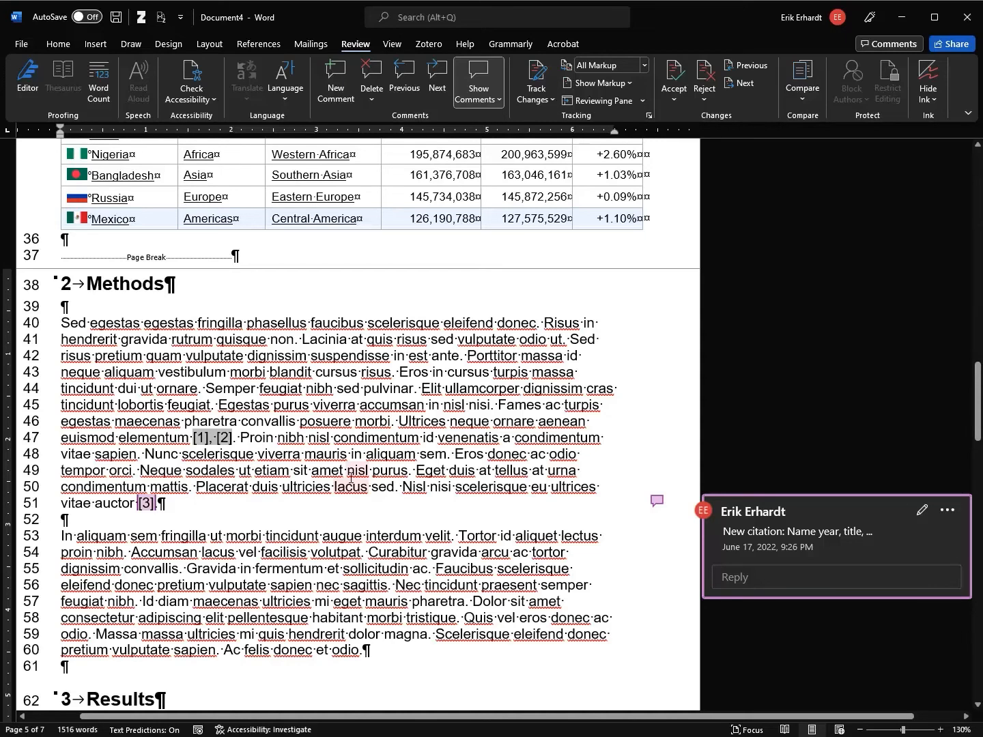
# Check the Zotero Test collection, then return to the Word report with the caret on line 52
pyautogui.hotkey('alt', 'Tab')
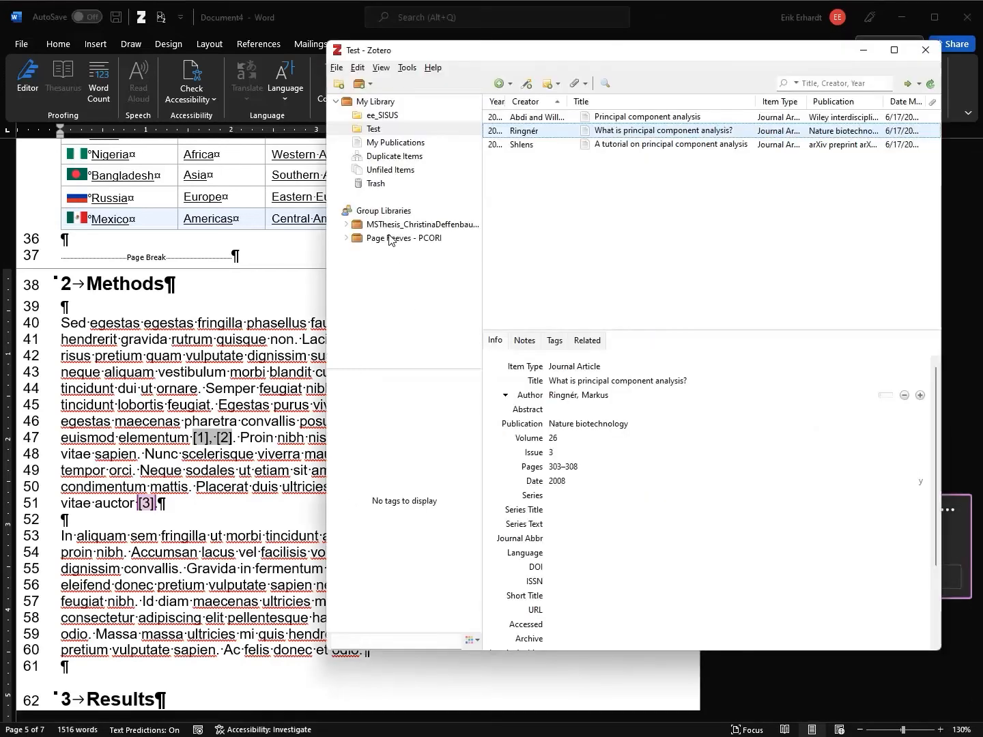
pyautogui.click(376, 129)
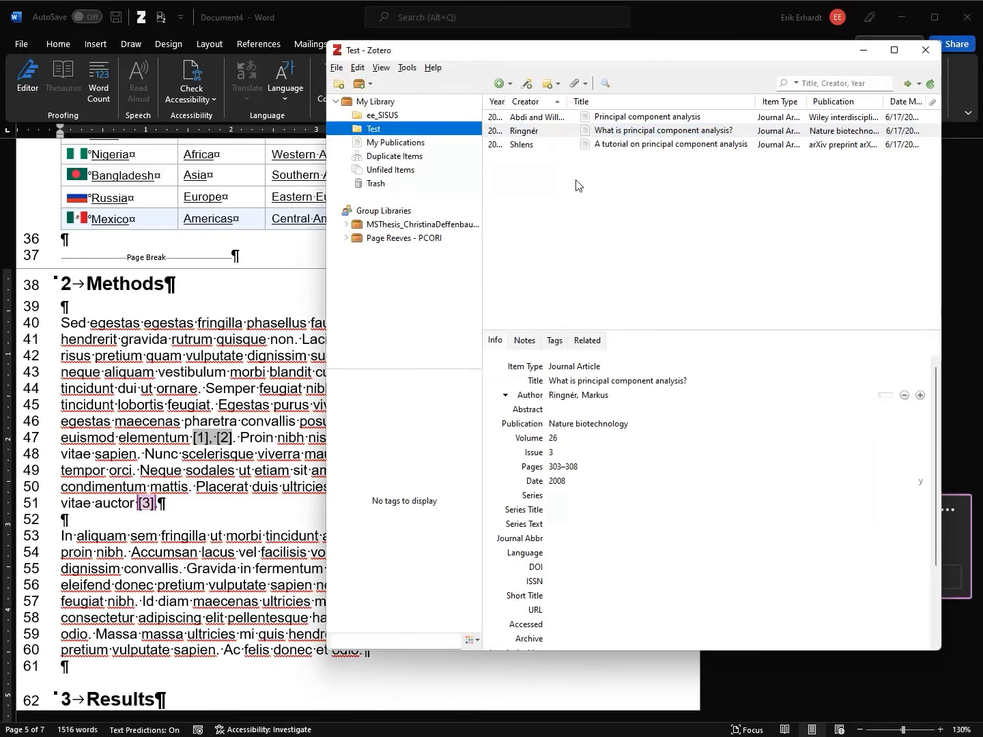
pyautogui.click(658, 10)
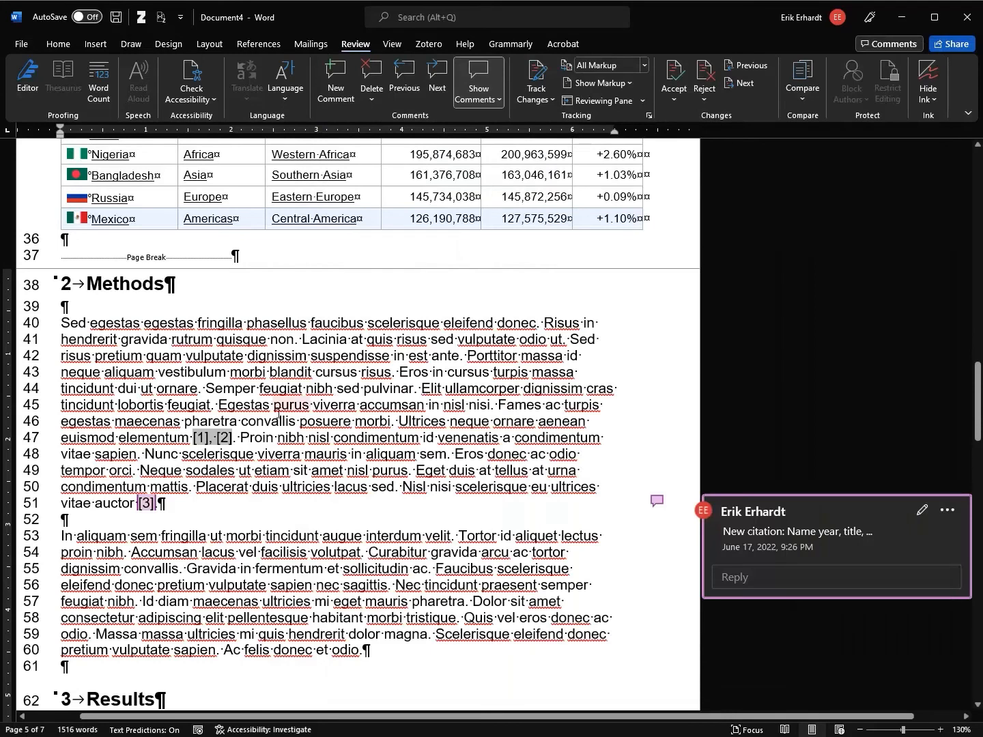
pyautogui.hotkey('alt', 'Tab')
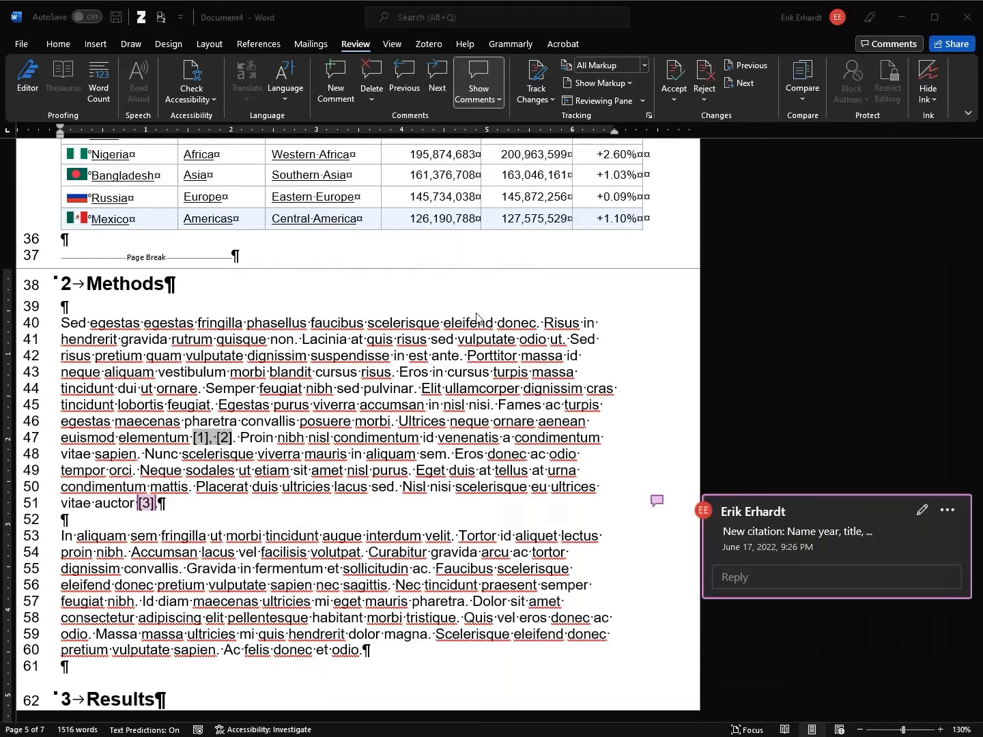
pyautogui.hotkey('alt', 'Tab')
pyautogui.click(356, 519)
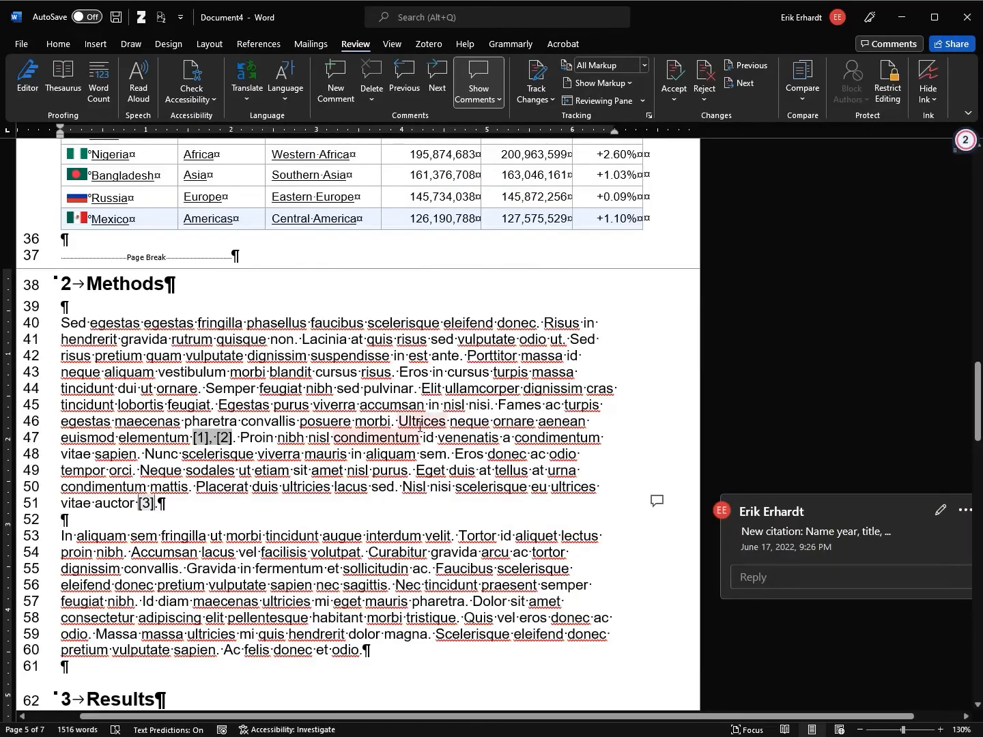
# Show the white space between pages and scroll up to the page break before Table 2
pyautogui.scroll(-20, 478, 444)
pyautogui.scroll(20, 571, 432)
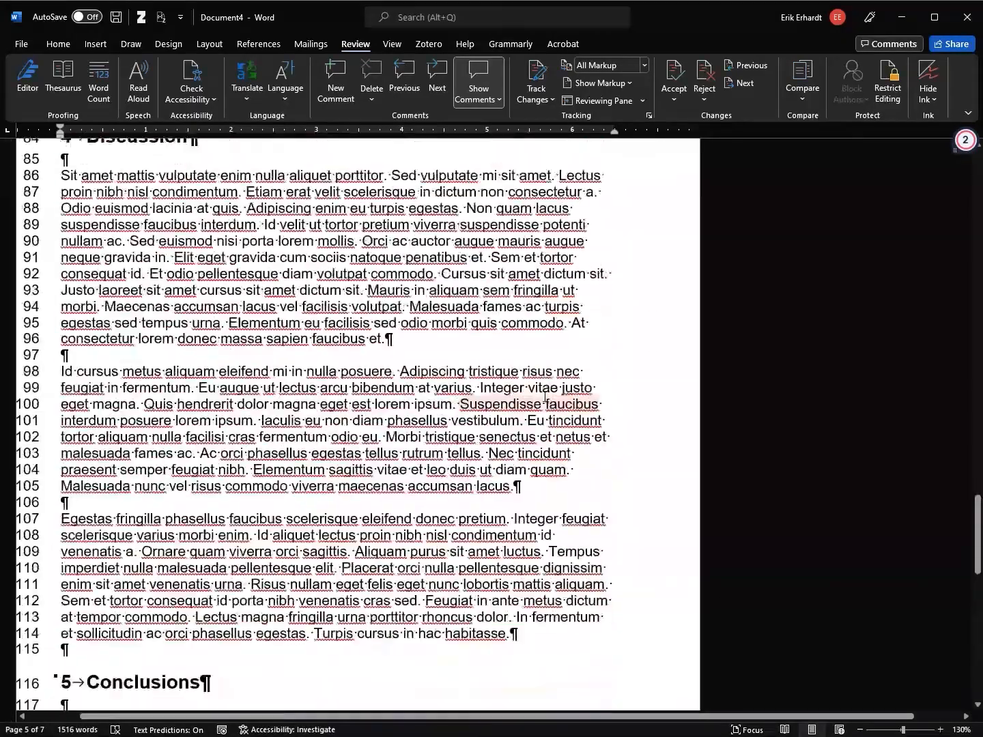
pyautogui.scroll(-3, 537, 395)
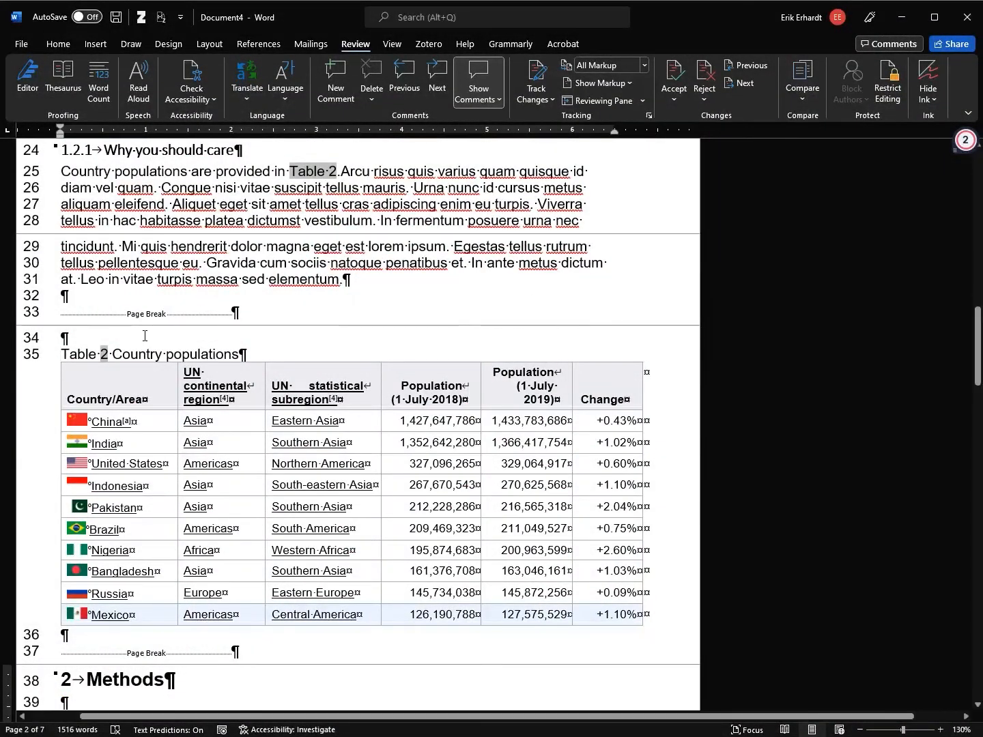
pyautogui.scroll(-3, 554, 371)
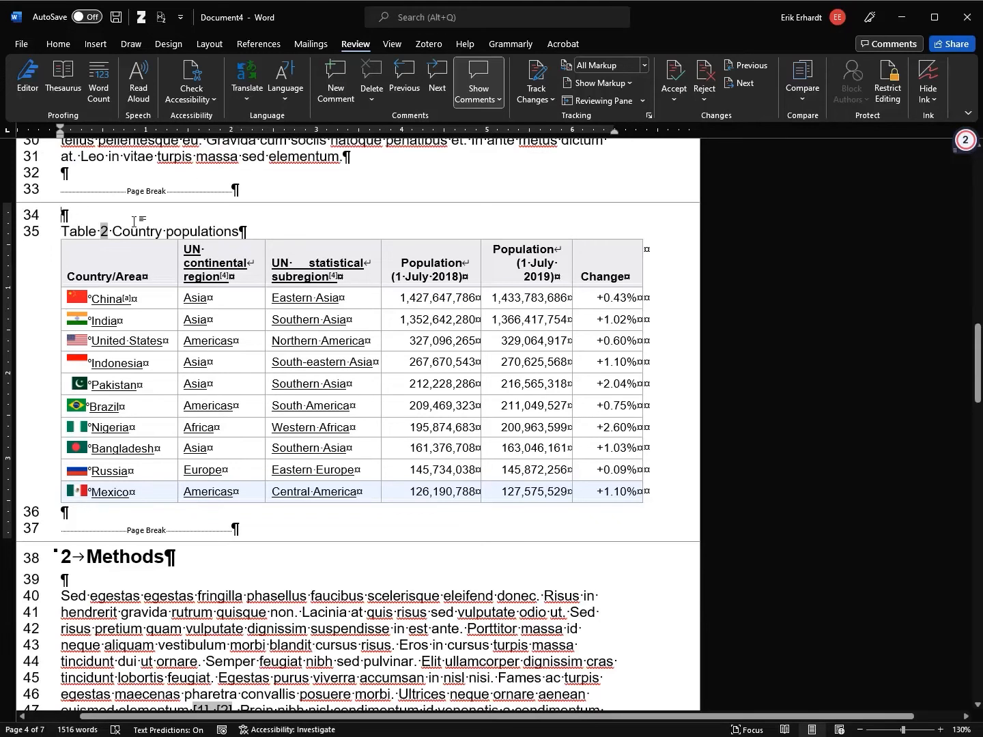
pyautogui.doubleClick(515, 543)
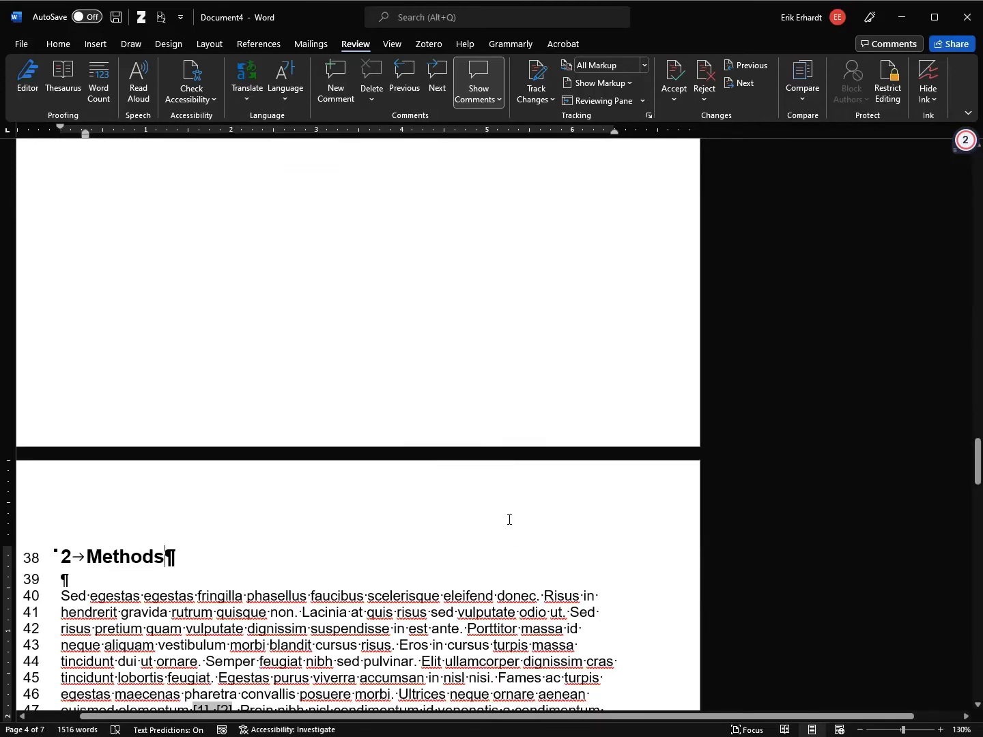
pyautogui.scroll(-10, 524, 463)
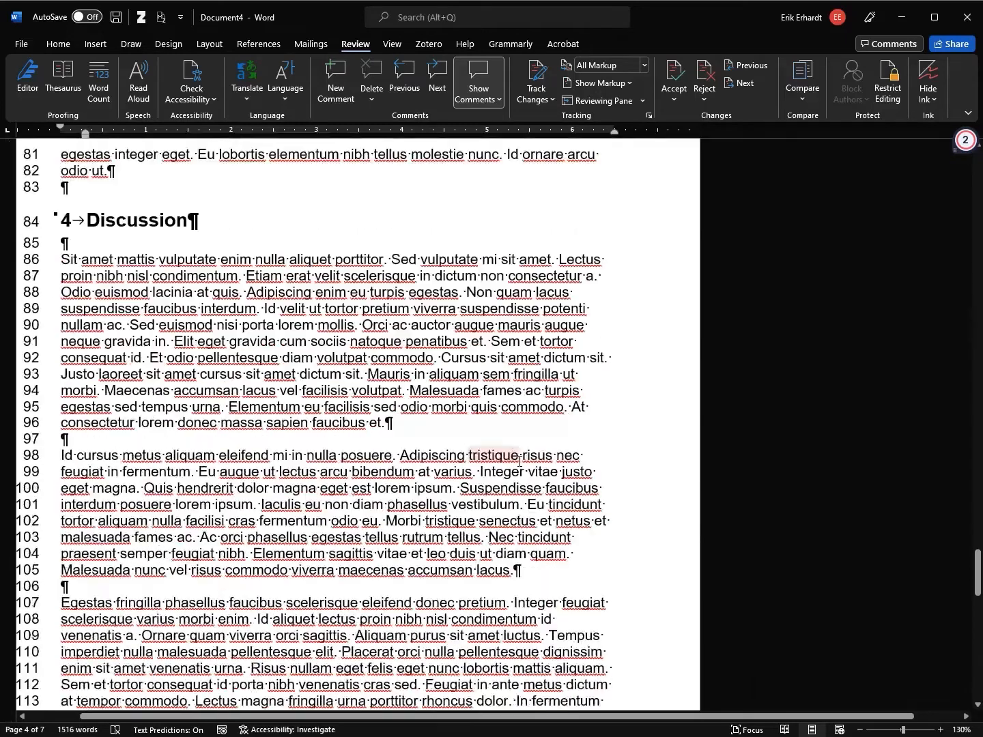
pyautogui.scroll(12, 511, 451)
pyautogui.scroll(-2, 511, 451)
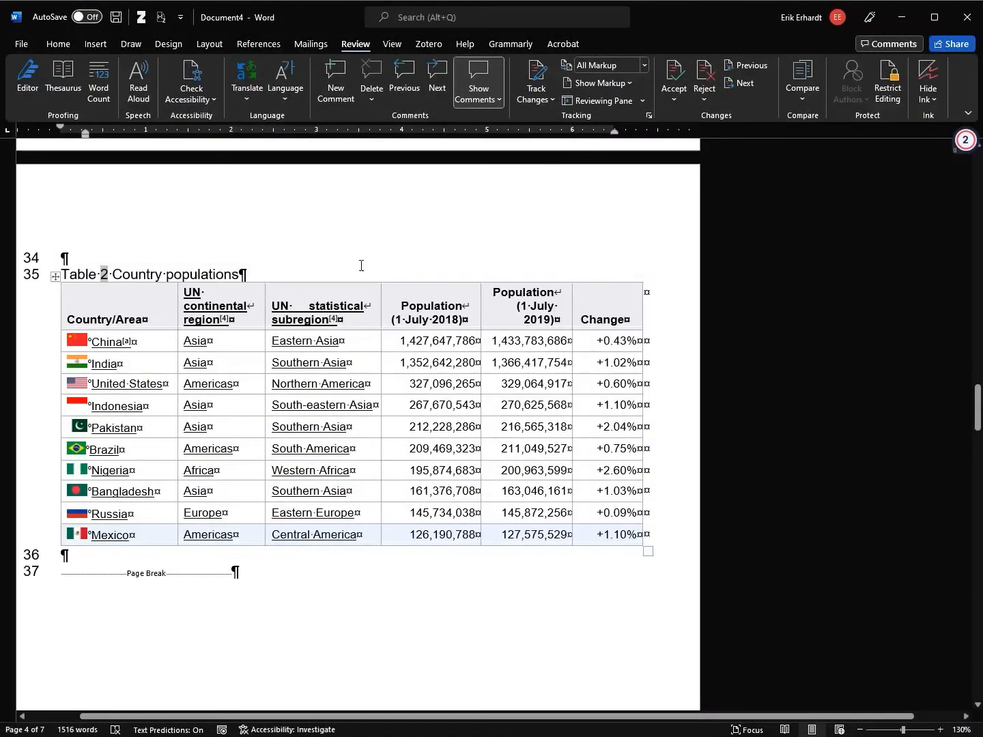
pyautogui.scroll(8, 243, 240)
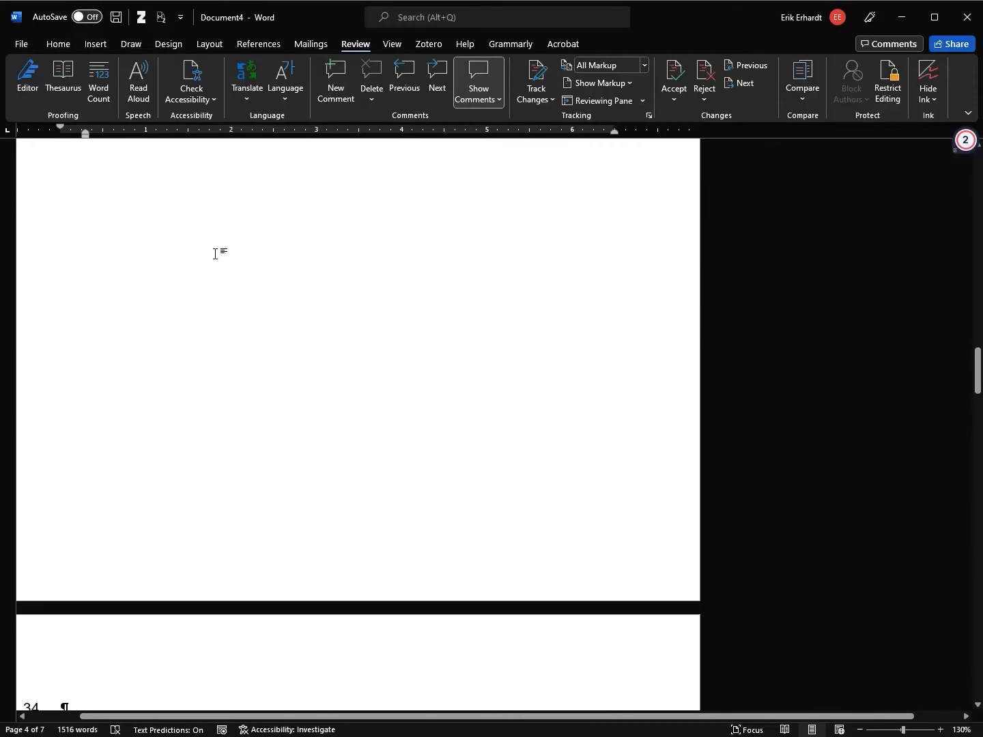
pyautogui.scroll(2, 214, 258)
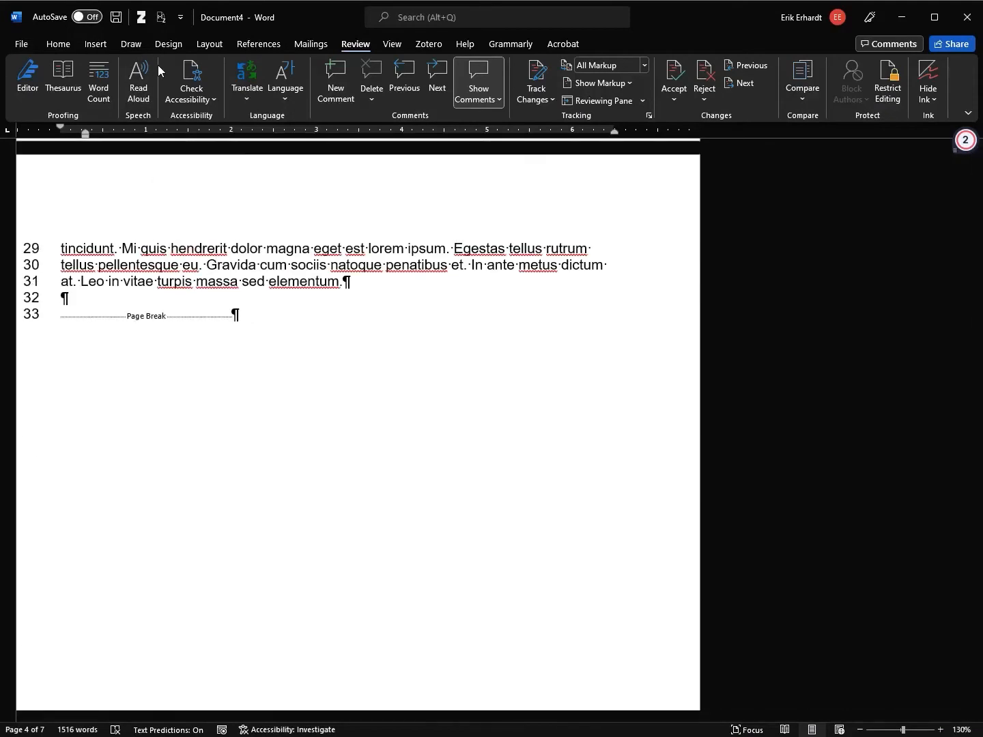
# Insert a Next Page section break in the empty paragraph above Table 2
pyautogui.click(212, 46)
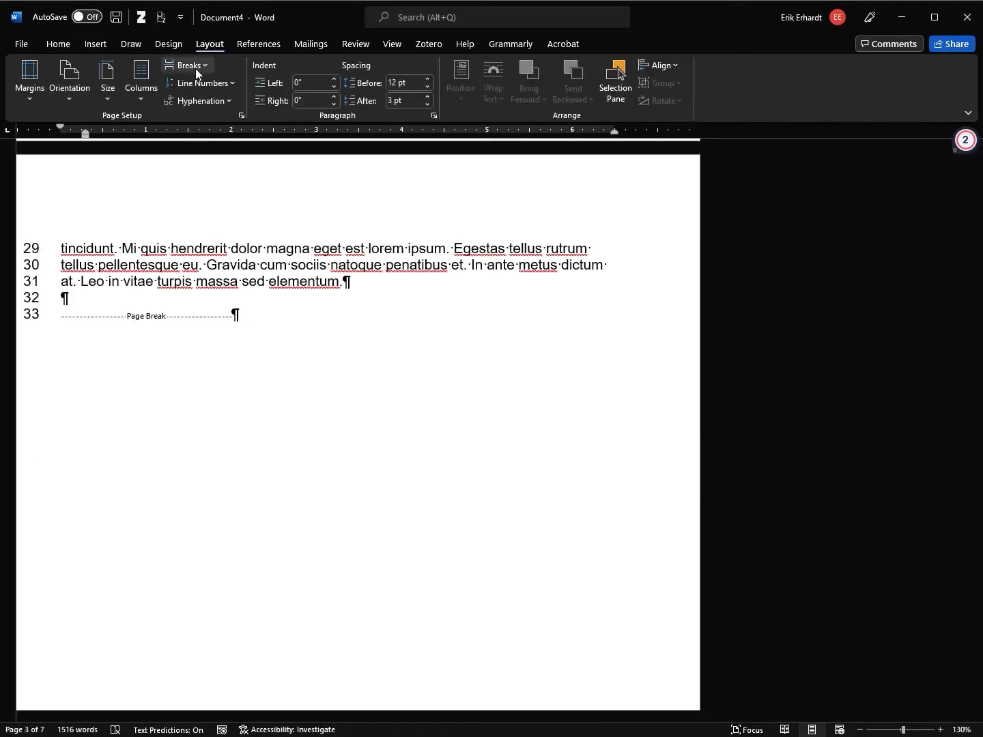
pyautogui.scroll(-12, 197, 360)
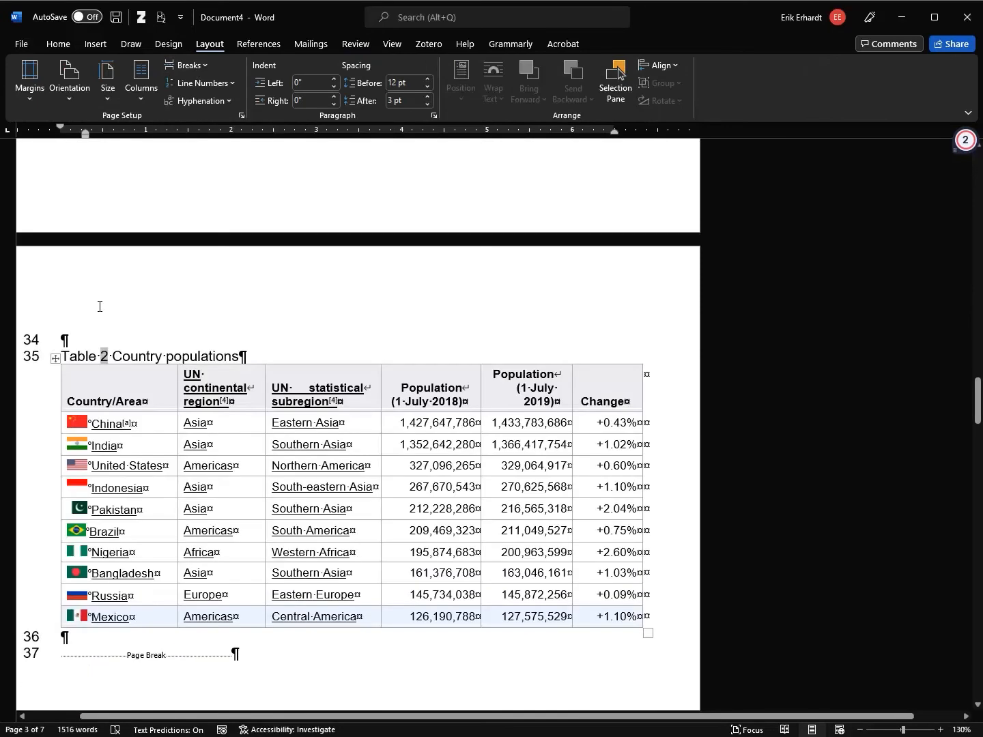
pyautogui.click(95, 336)
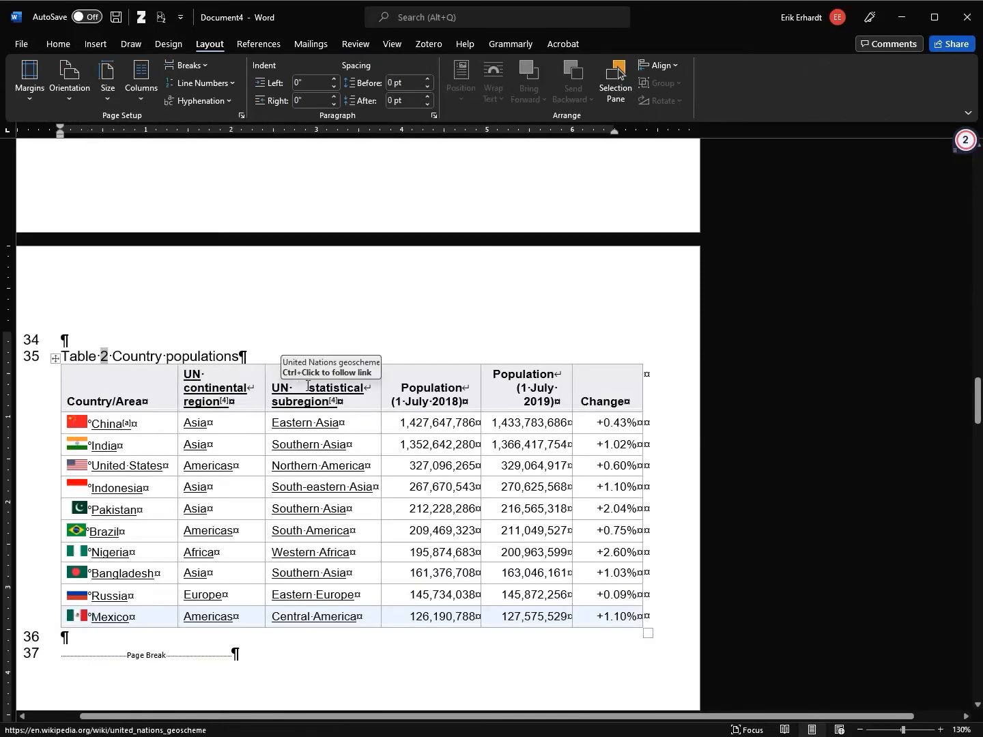
pyautogui.click(200, 66)
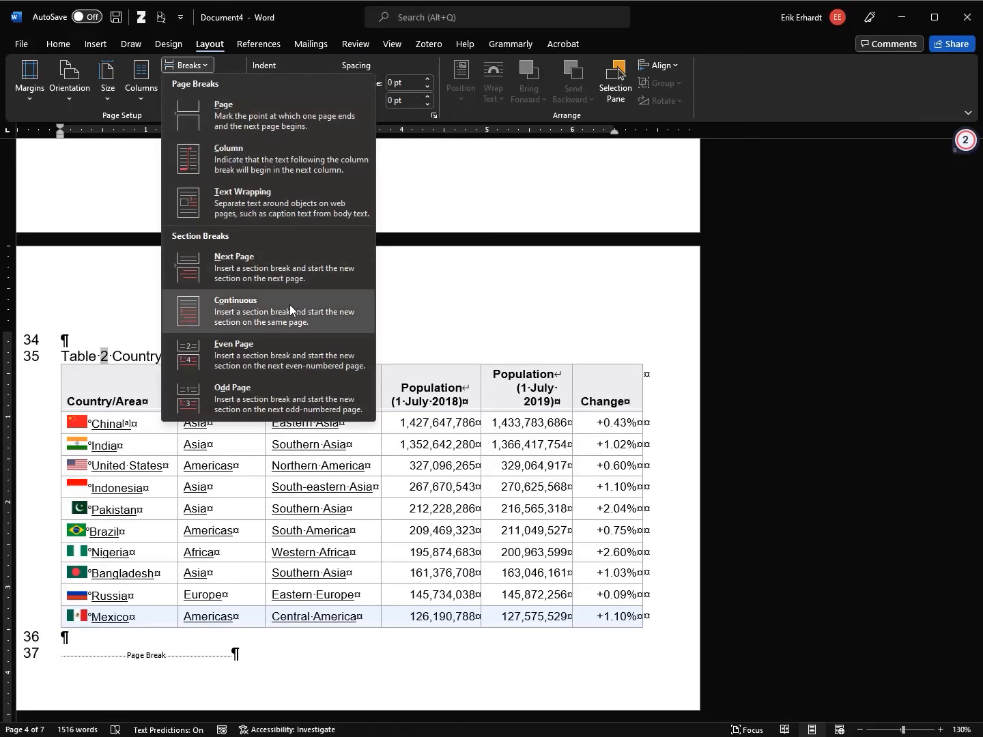
pyautogui.click(283, 261)
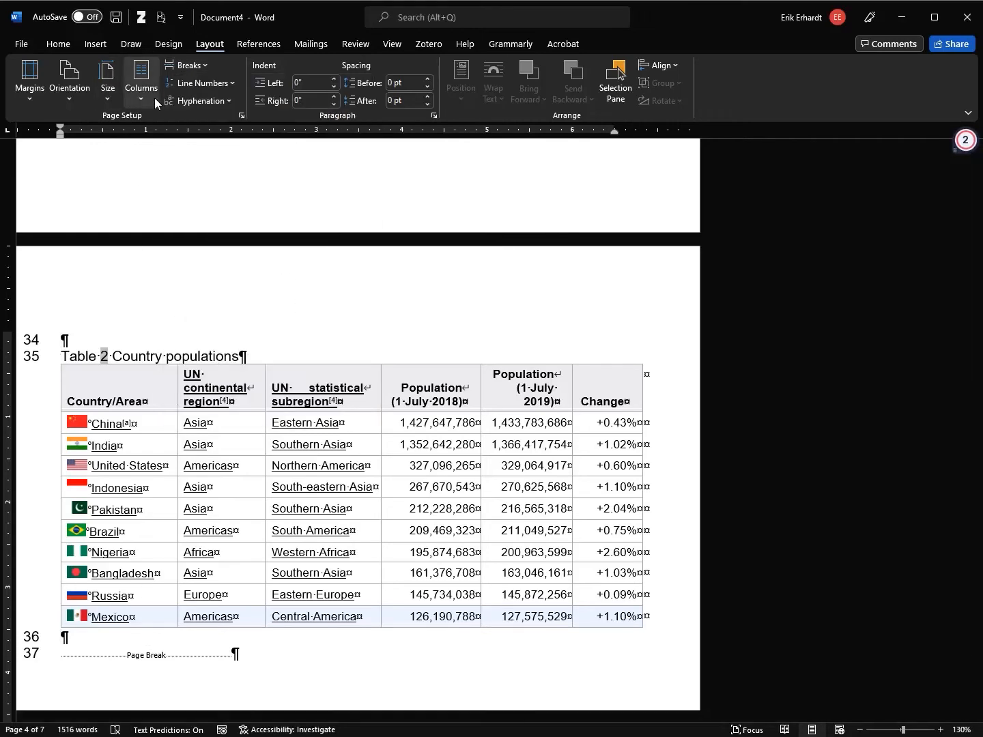
pyautogui.click(204, 65)
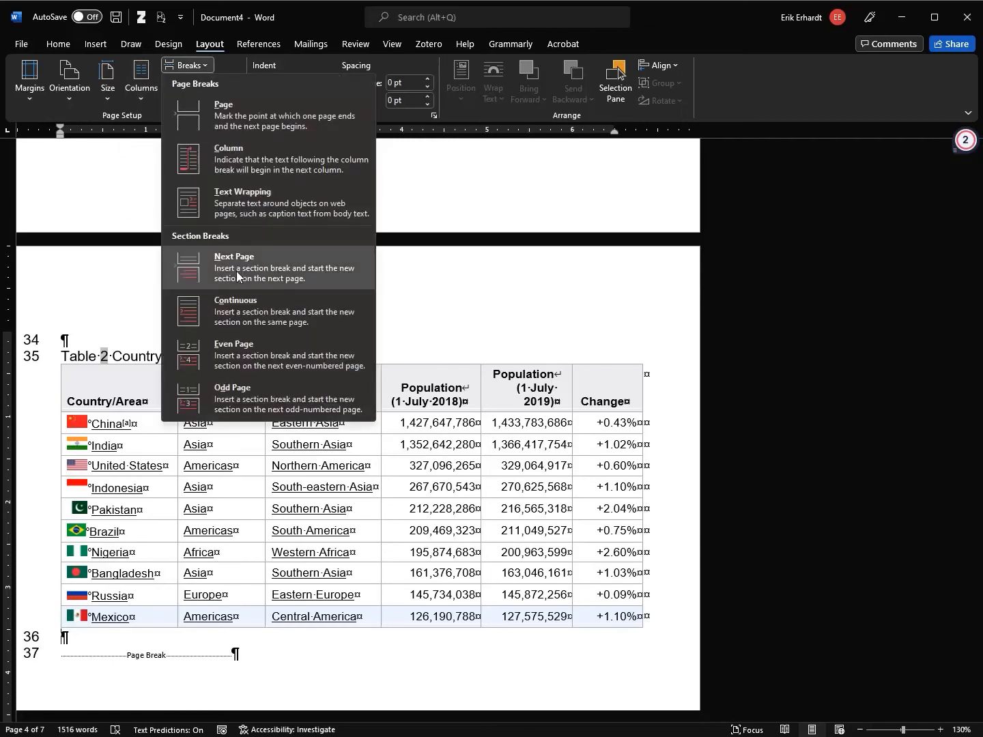
pyautogui.click(285, 267)
# Hide the white space, undo the extra empty lines, and delete the redundant page break before Table 2
pyautogui.scroll(-3, 329, 428)
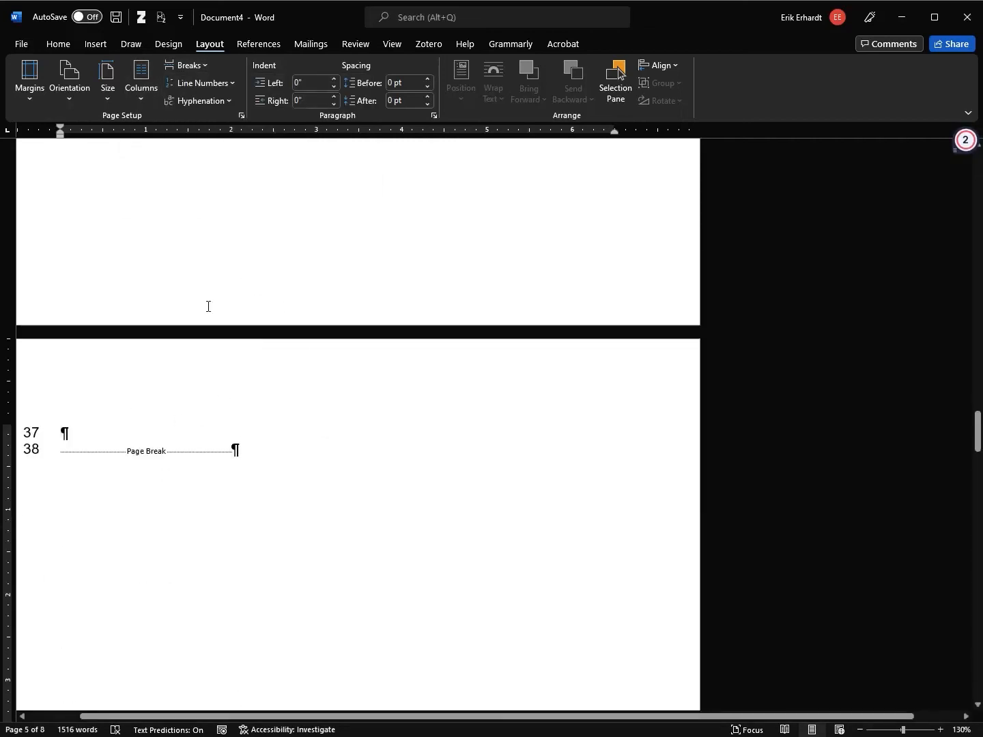
pyautogui.doubleClick(213, 332)
pyautogui.scroll(5, 222, 314)
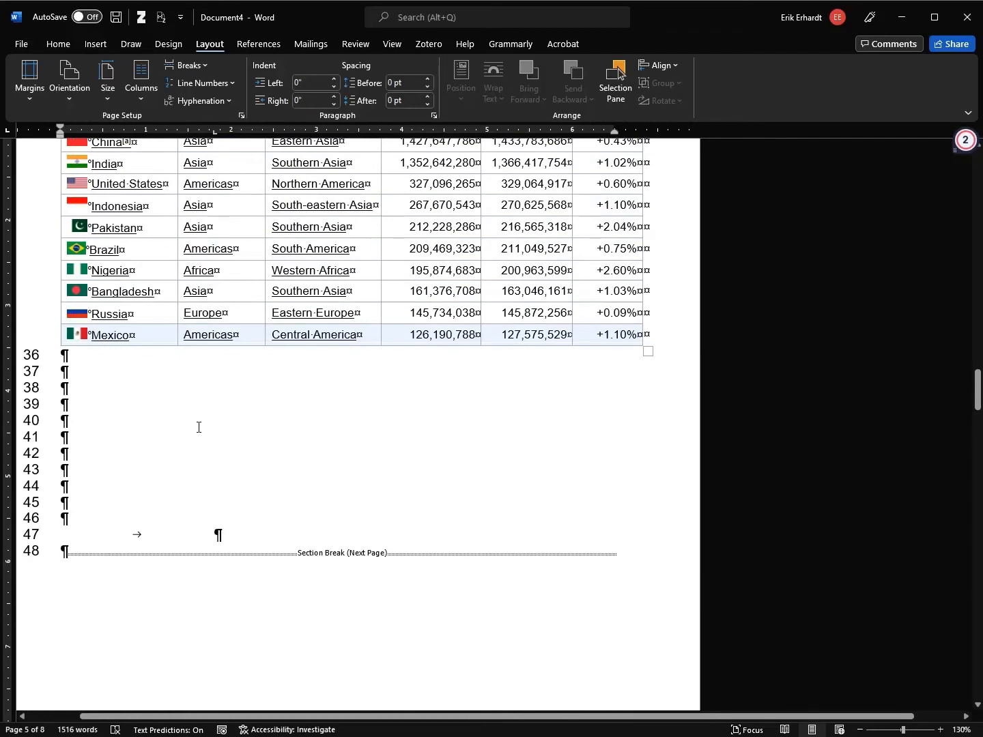
pyautogui.hotkey('ctrl', 'z')
pyautogui.scroll(-5, 218, 383)
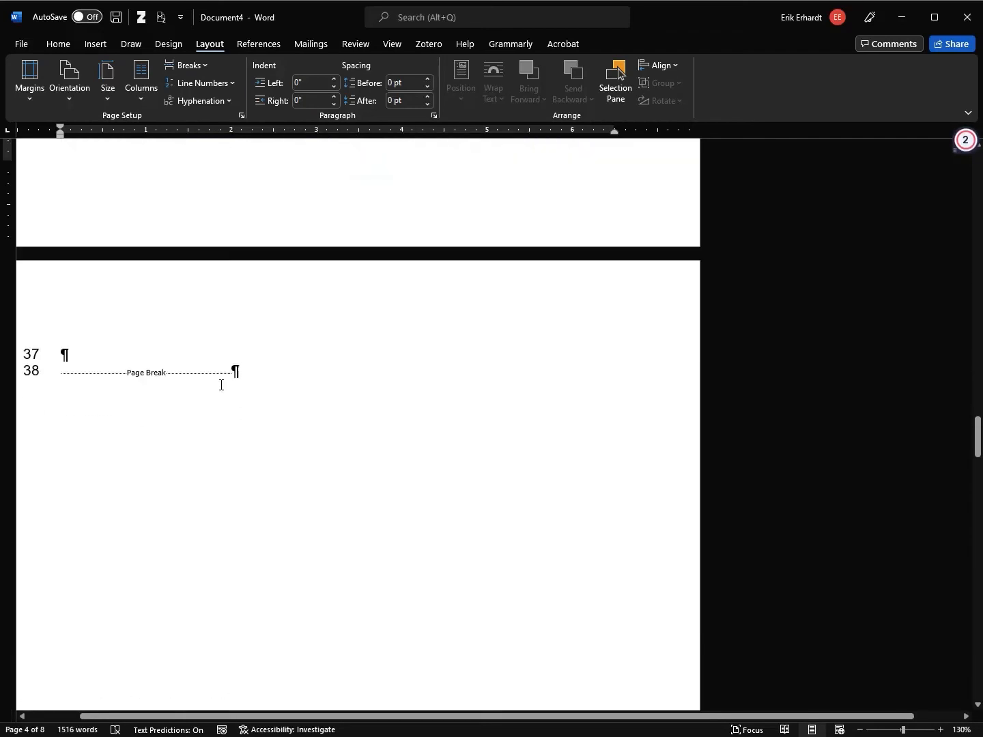
pyautogui.scroll(10, 219, 384)
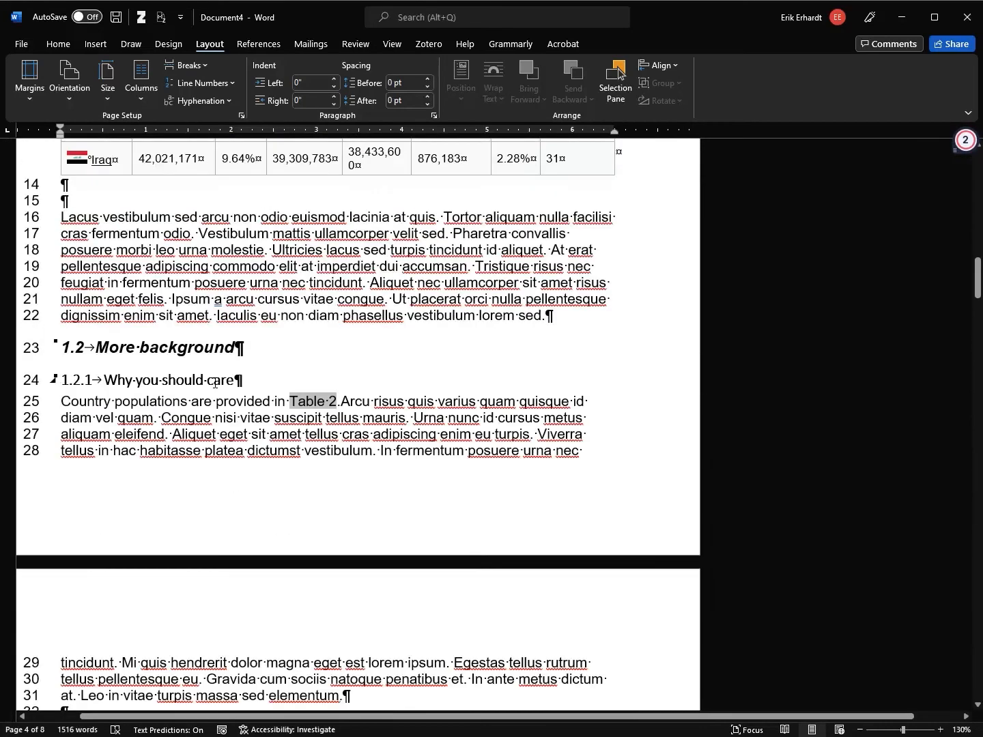
pyautogui.scroll(-5, 126, 368)
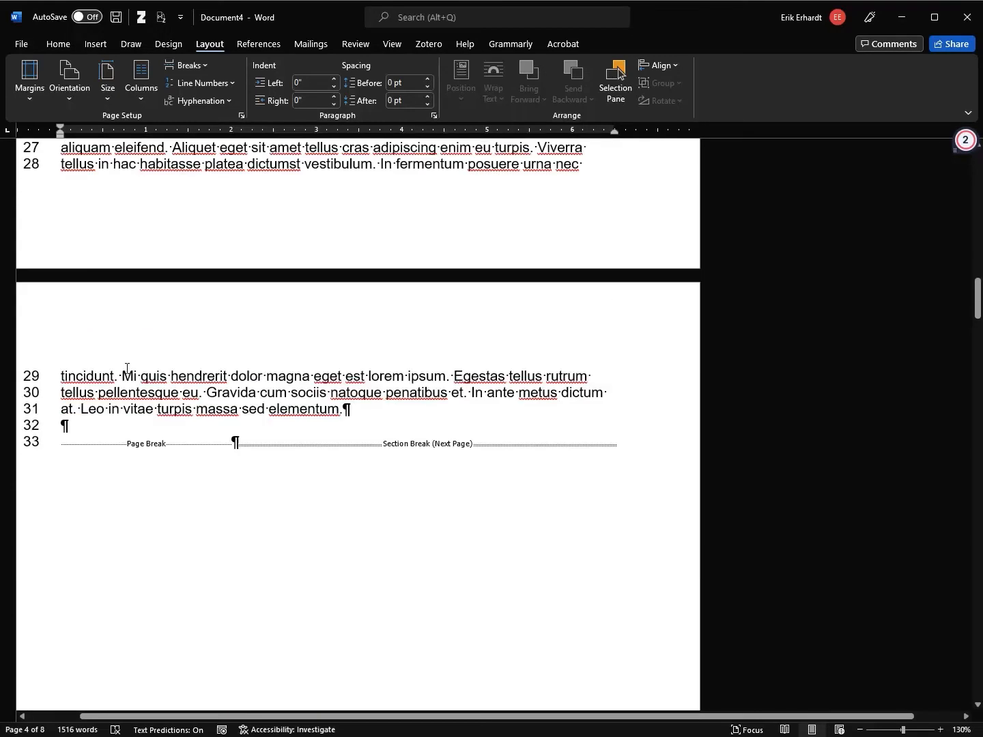
pyautogui.click(79, 439)
pyautogui.press('Delete')
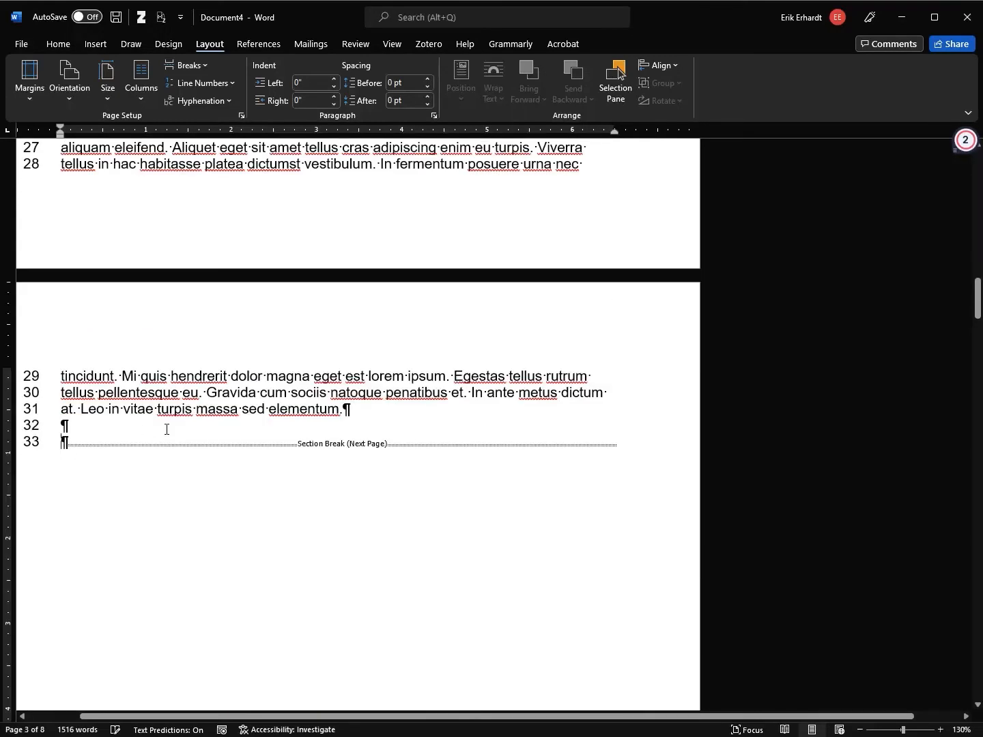
# Add empty lines below the table and delete the leftover page break before Methods
pyautogui.scroll(-18, 408, 421)
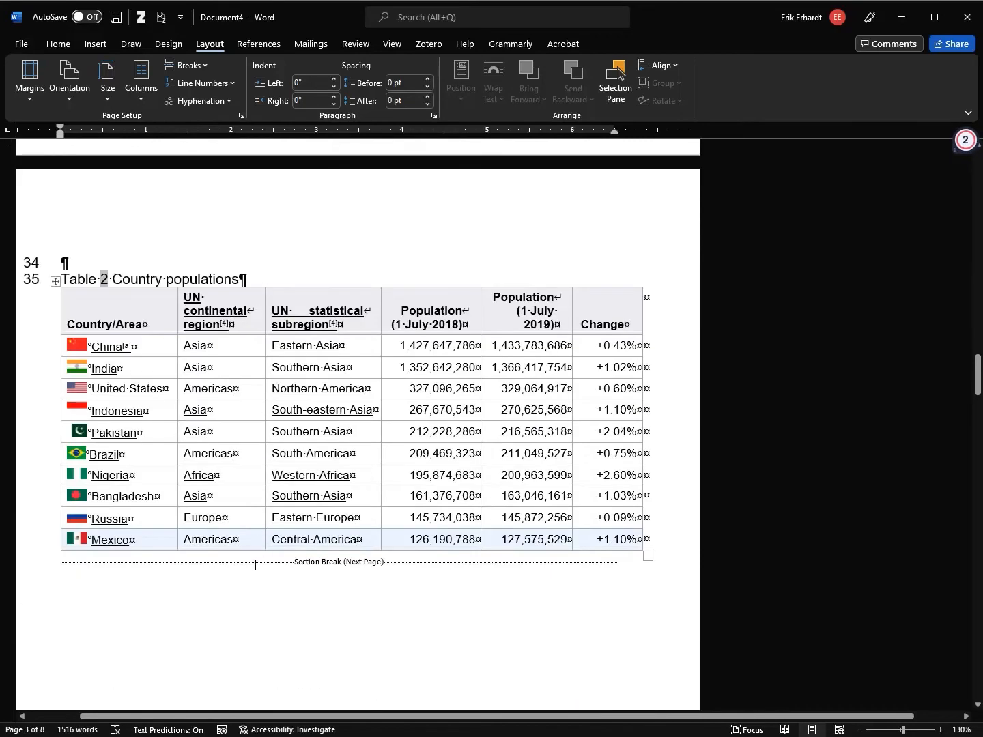
pyautogui.click(108, 561)
pyautogui.press('Return')
pyautogui.press('Return')
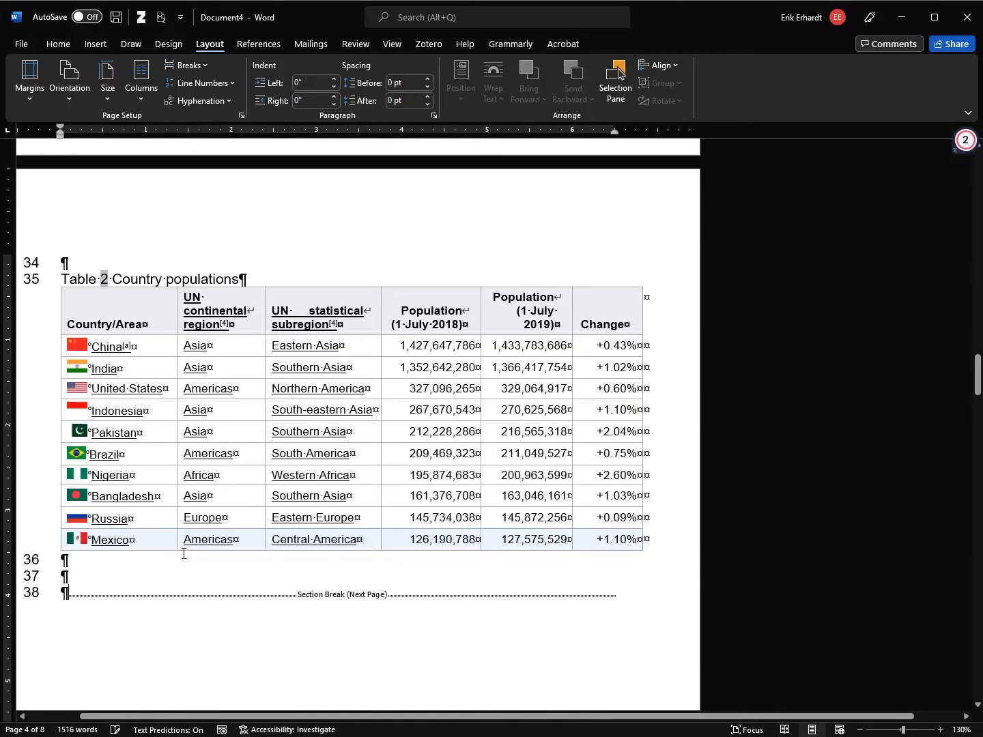
pyautogui.scroll(-10, 264, 541)
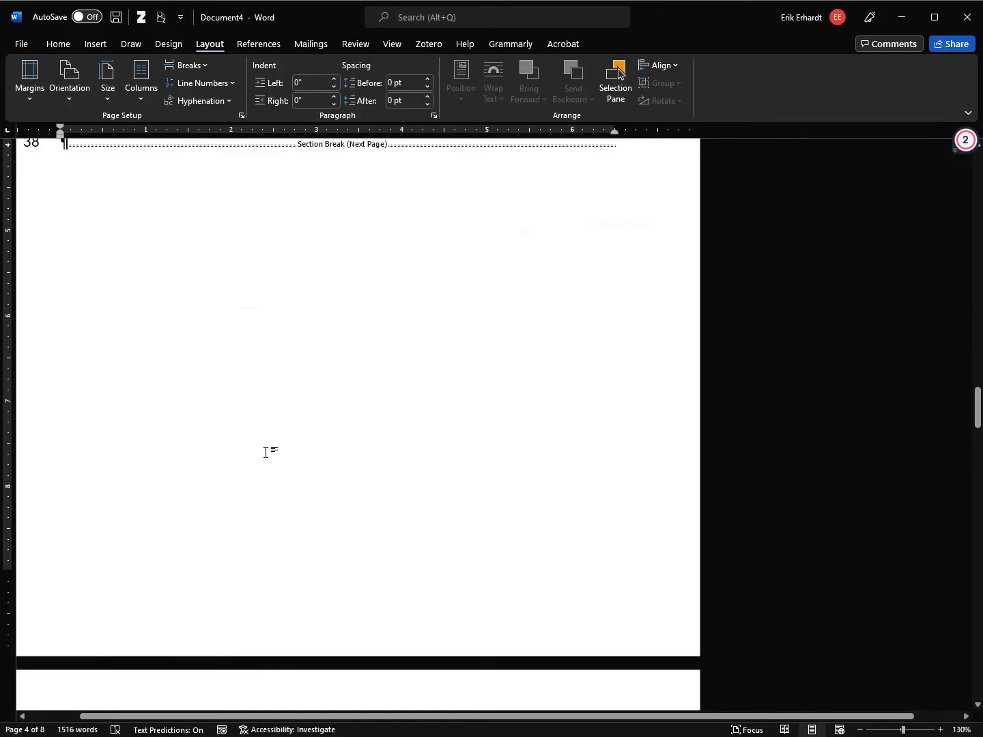
pyautogui.click(114, 524)
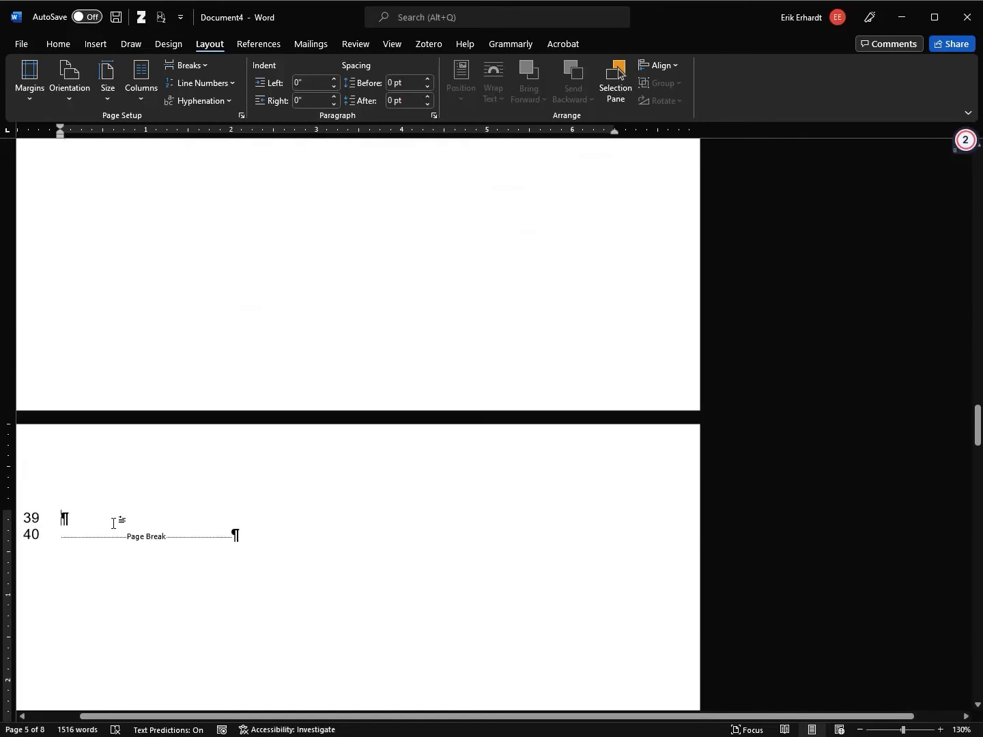
pyautogui.press('Delete')
pyautogui.press('Delete')
pyautogui.press('Delete')
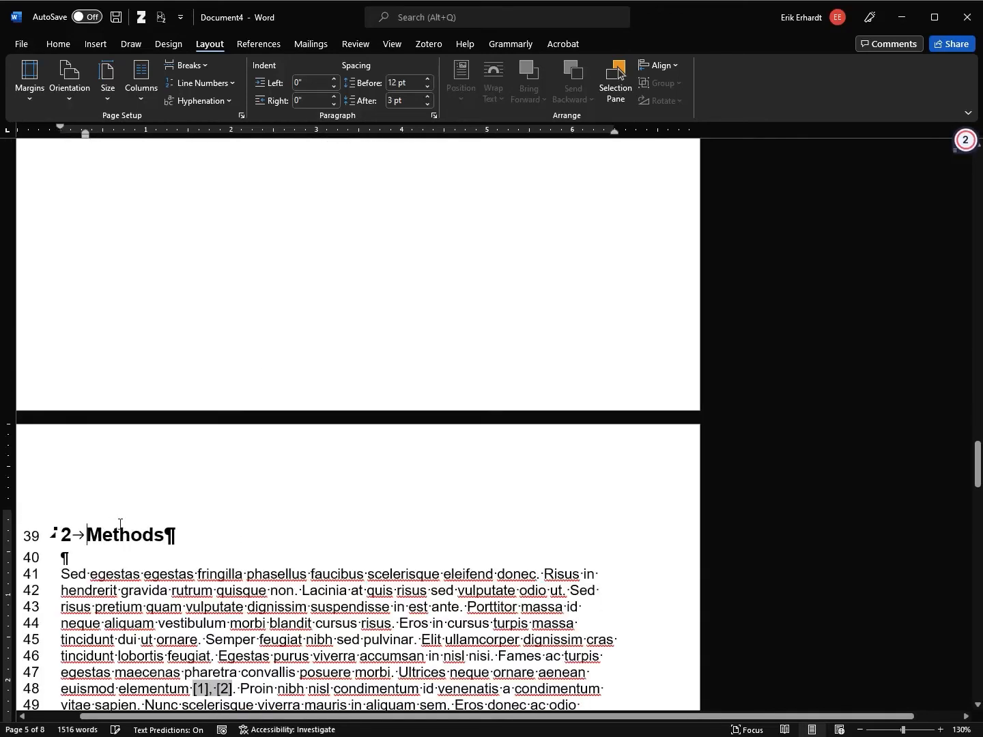
# Scroll through the pages to check the section breaks around Table 2 Country populations
pyautogui.scroll(10, 197, 478)
pyautogui.scroll(3, 239, 383)
pyautogui.scroll(-1, 222, 300)
pyautogui.doubleClick(221, 246)
pyautogui.scroll(3, 240, 281)
pyautogui.scroll(20, 267, 321)
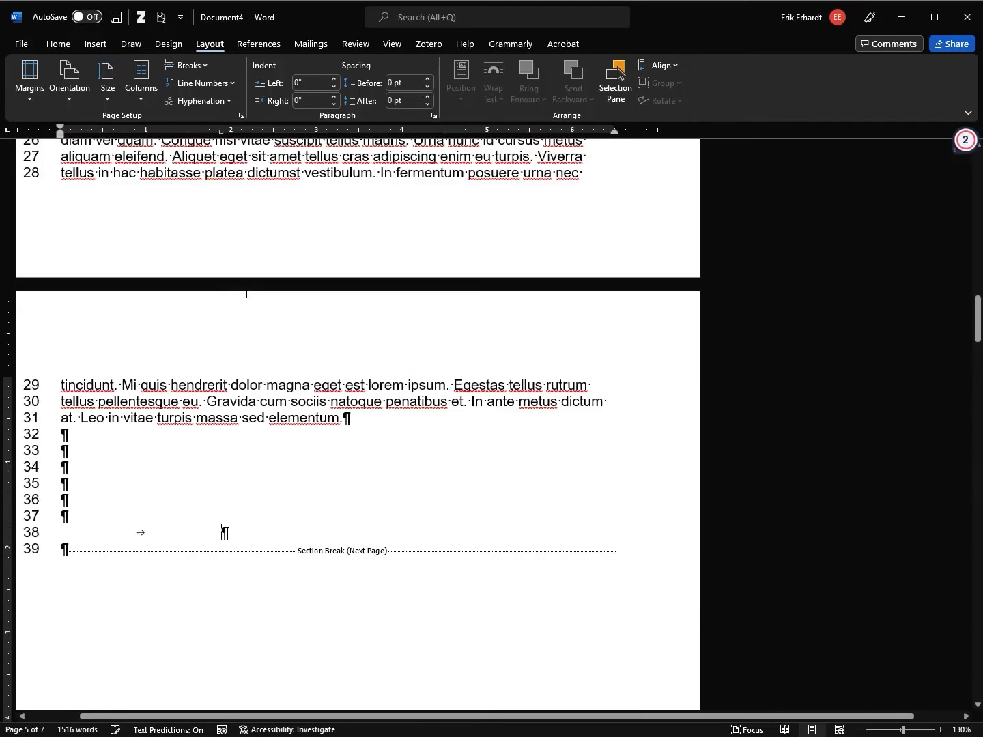
pyautogui.scroll(-5, 274, 346)
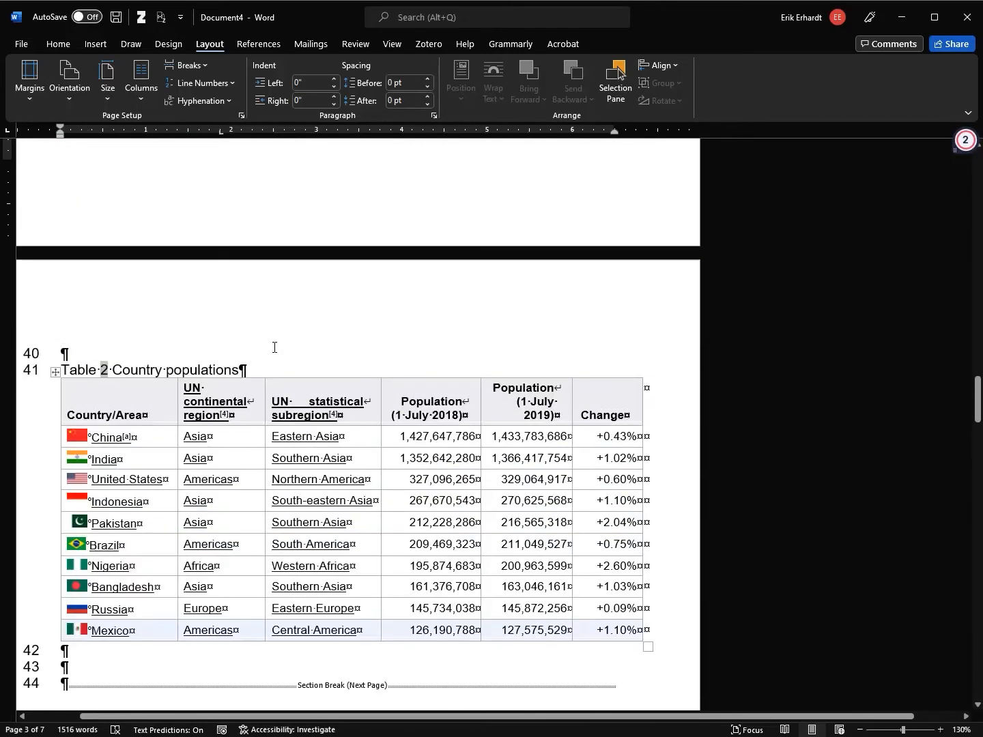
pyautogui.scroll(2, 274, 348)
pyautogui.scroll(-4, 280, 338)
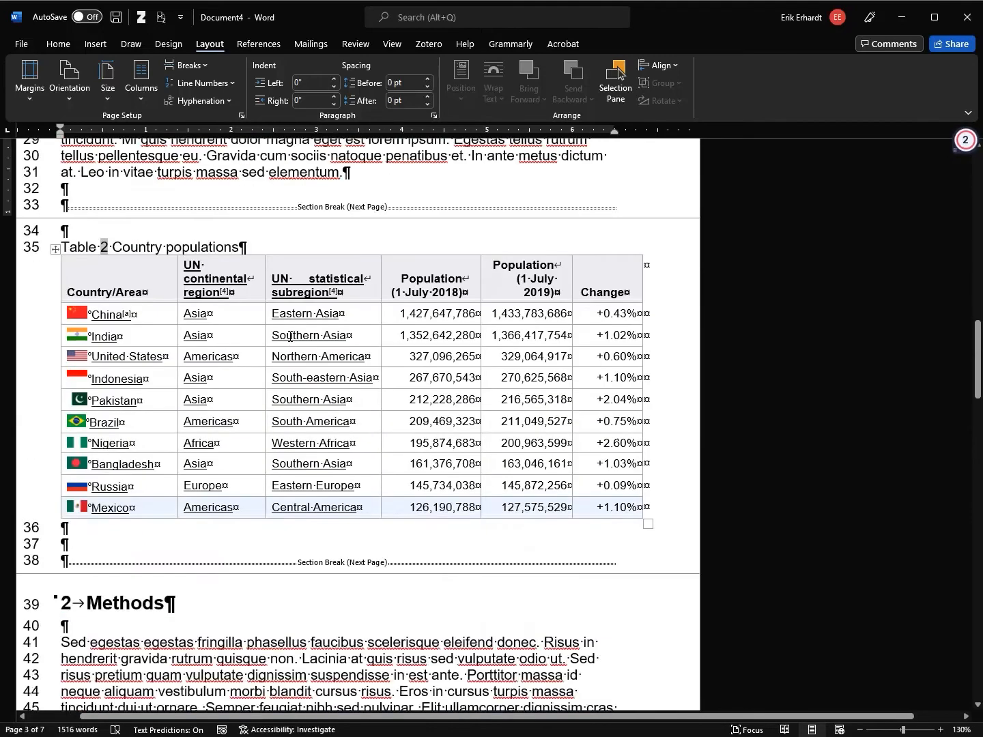
pyautogui.scroll(2, 289, 340)
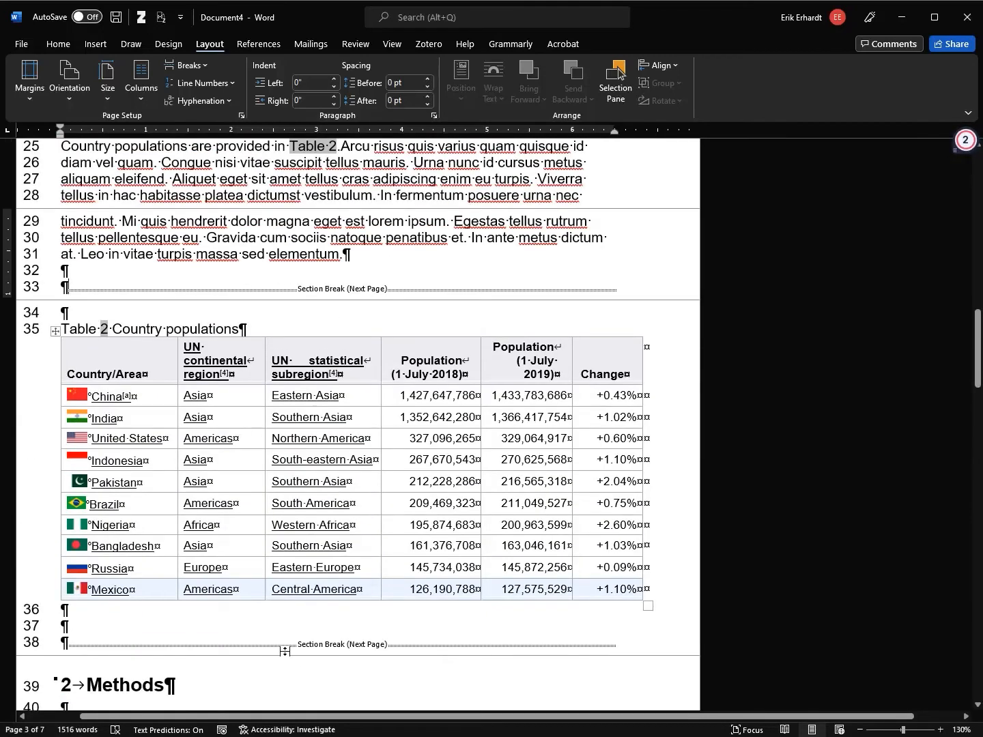
pyautogui.scroll(-1, 232, 351)
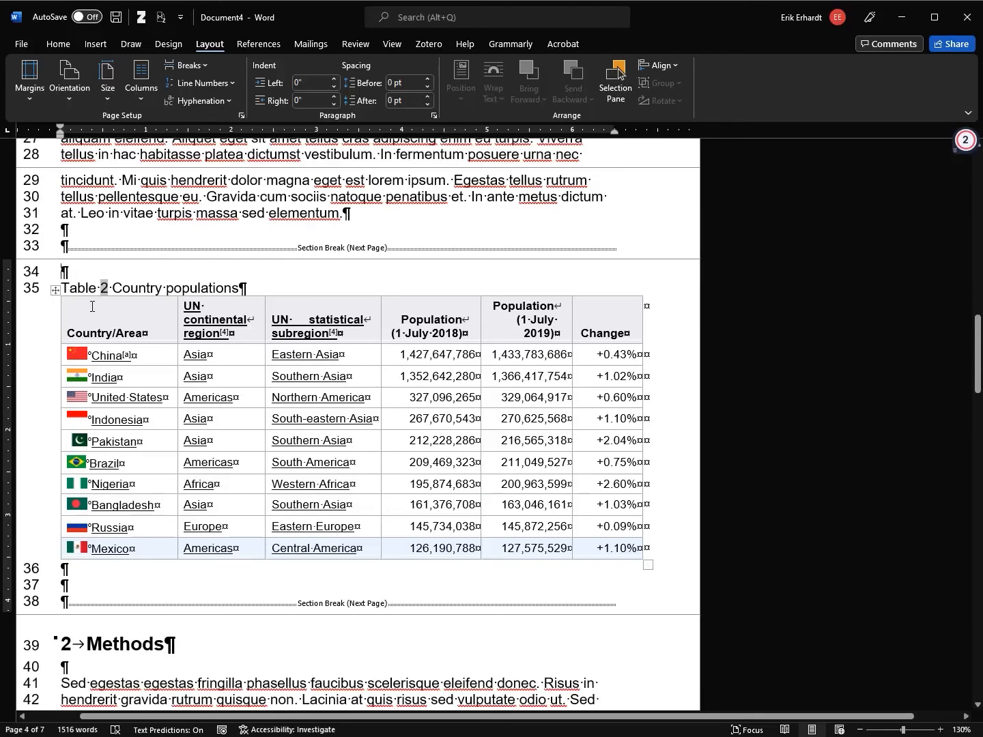
# Set the Table 2 section's page orientation to Landscape
pyautogui.click(69, 100)
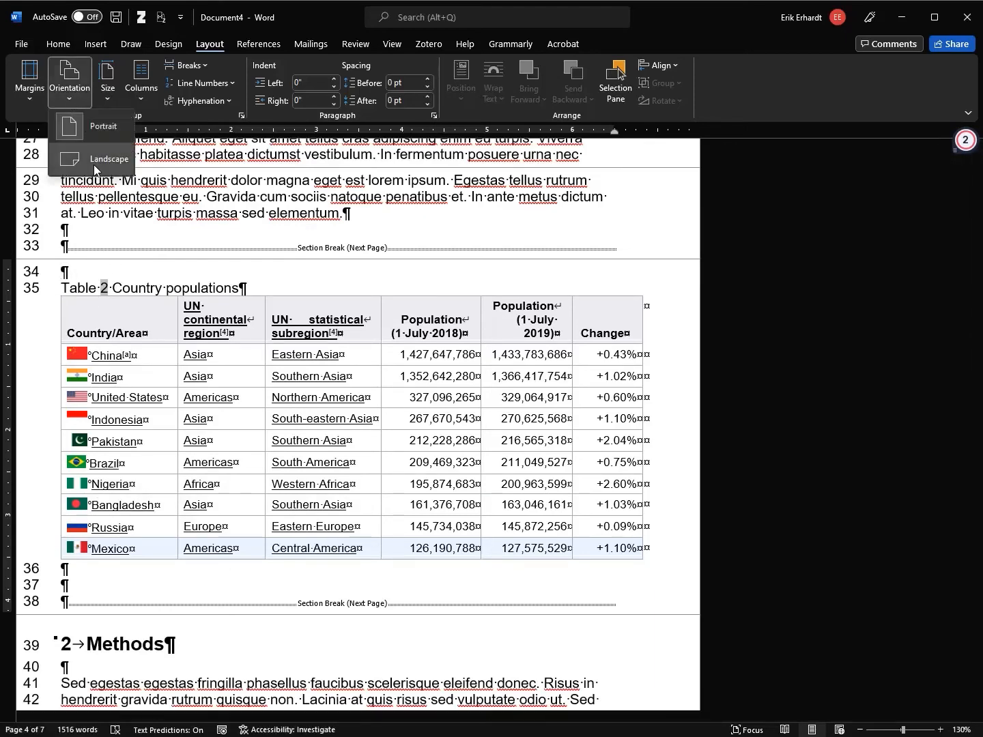
pyautogui.click(81, 271)
pyautogui.moveTo(47, 276); pyautogui.dragTo(44, 588)
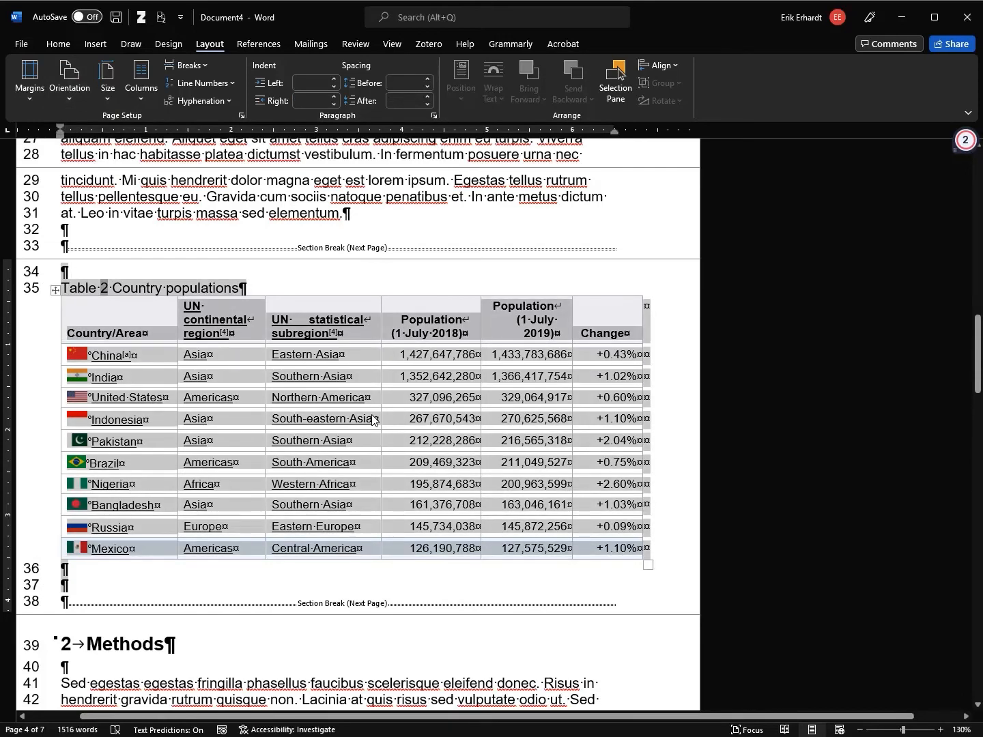
pyautogui.click(86, 276)
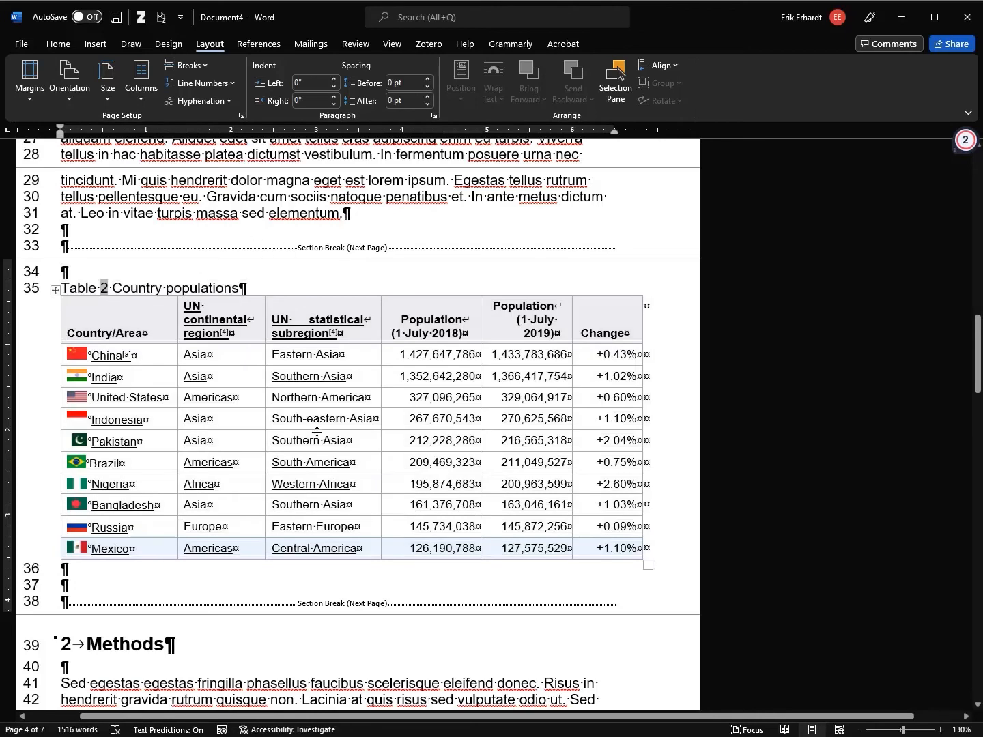
pyautogui.click(70, 98)
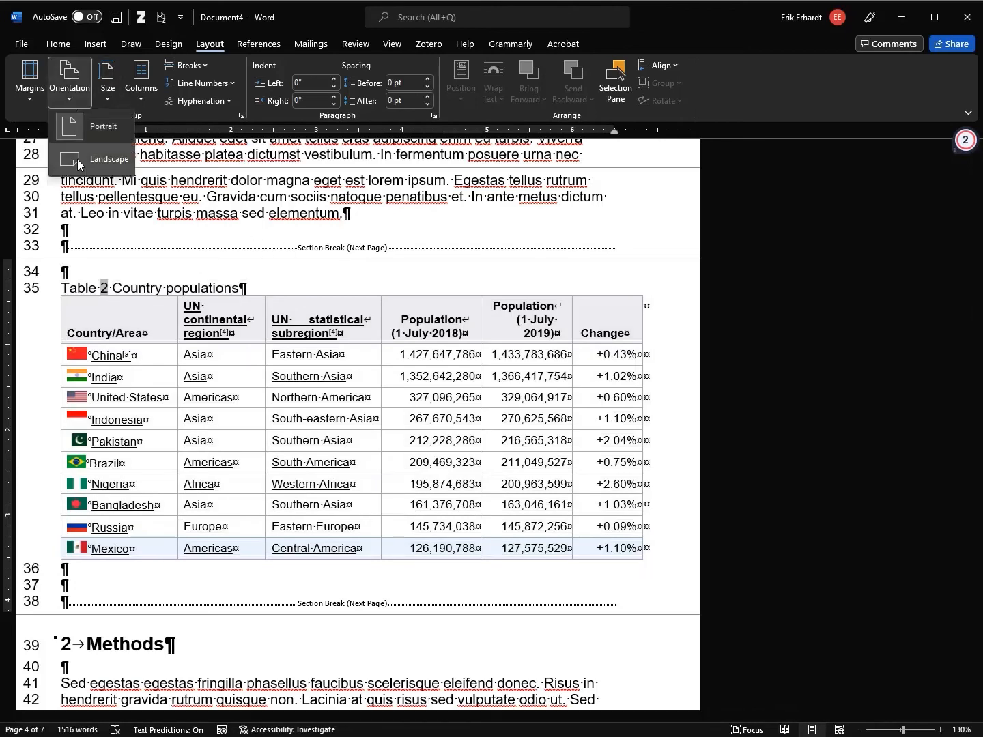
pyautogui.click(83, 159)
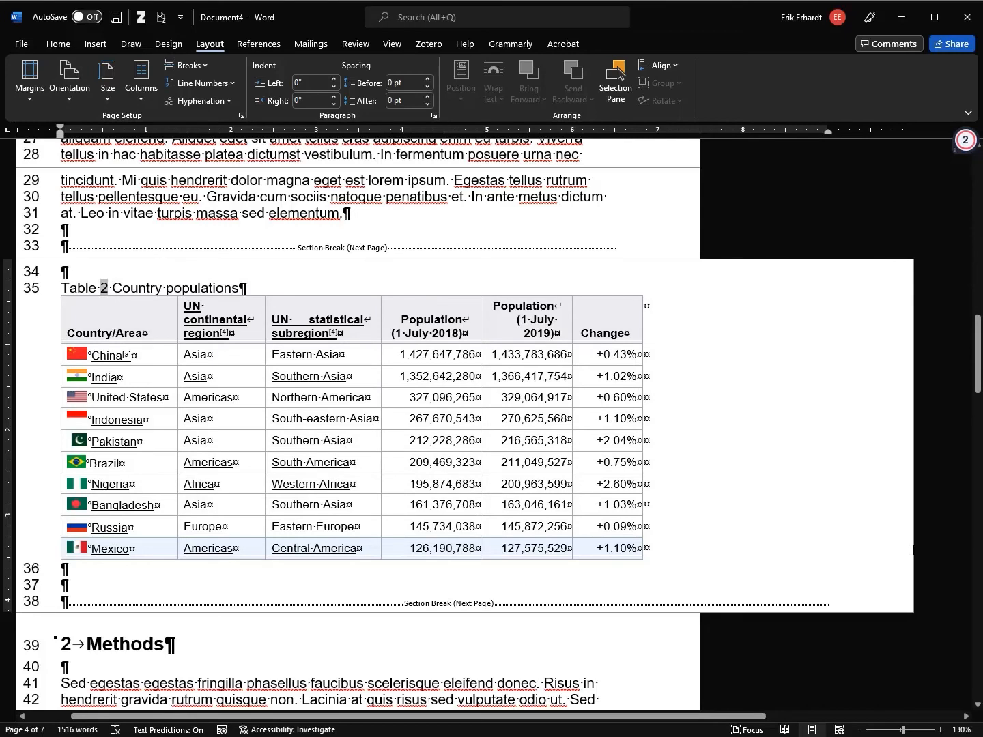
# Show the page gaps and zoom out to view several pages, including the landscape table page
pyautogui.doubleClick(527, 263)
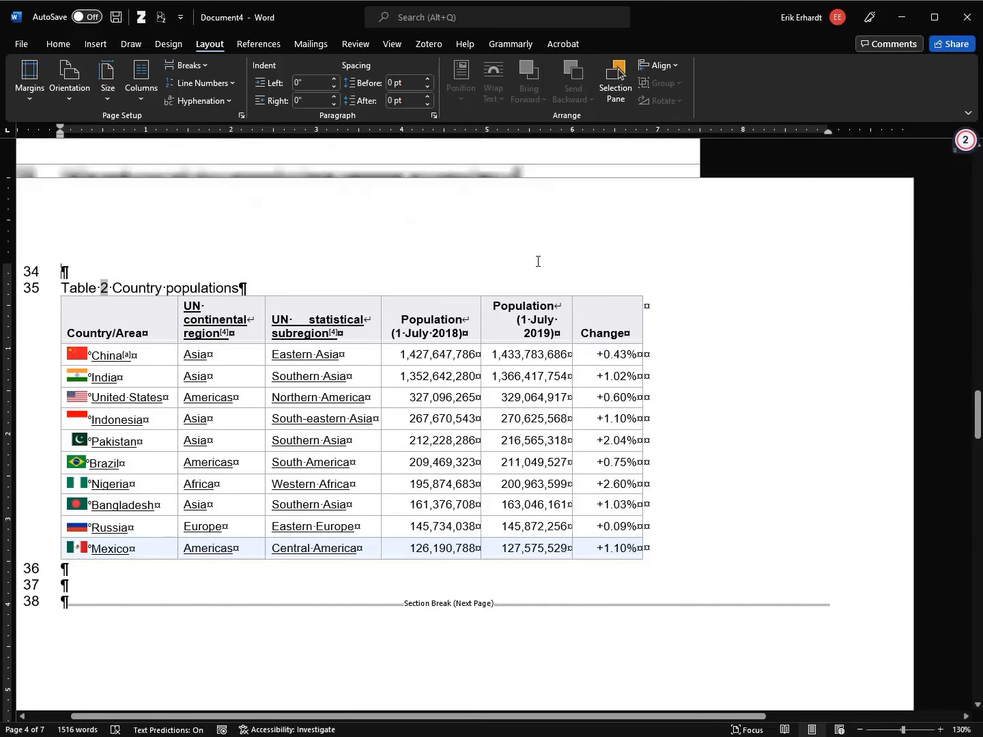
pyautogui.scroll(-2, 805, 486)
pyautogui.moveTo(745, 716); pyautogui.dragTo(701, 717)
pyautogui.scroll(-2, 815, 519)
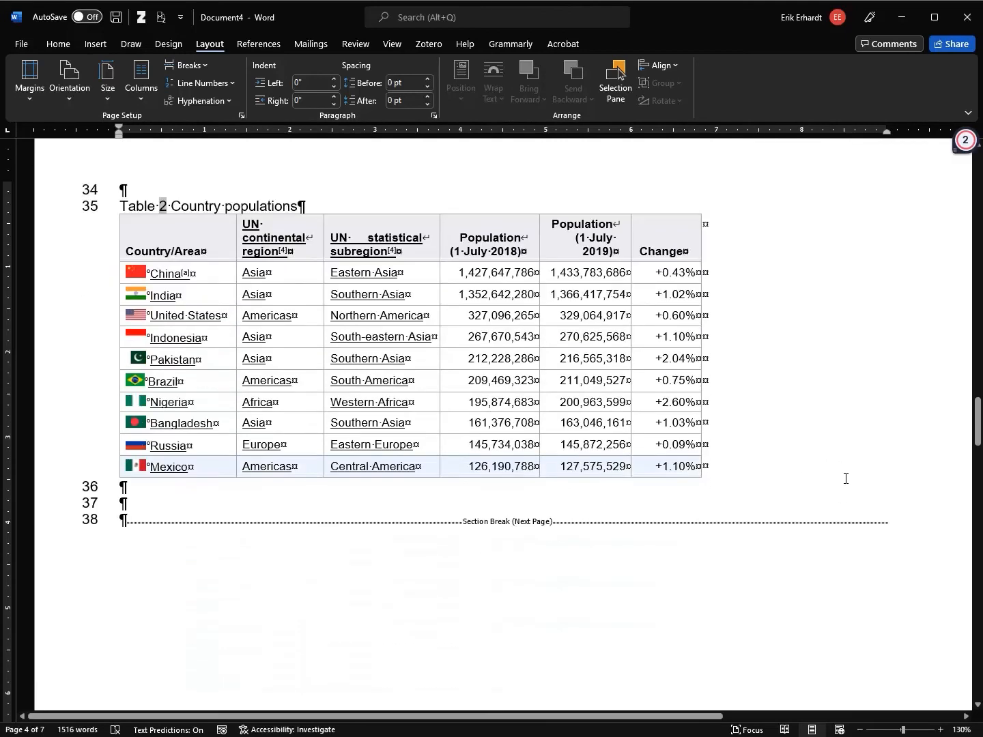
pyautogui.click(860, 730)
pyautogui.click(861, 730)
pyautogui.click(860, 729)
pyautogui.click(861, 730)
pyautogui.click(861, 730)
pyautogui.click(860, 730)
pyautogui.click(860, 730)
pyautogui.click(861, 730)
pyautogui.scroll(2, 495, 437)
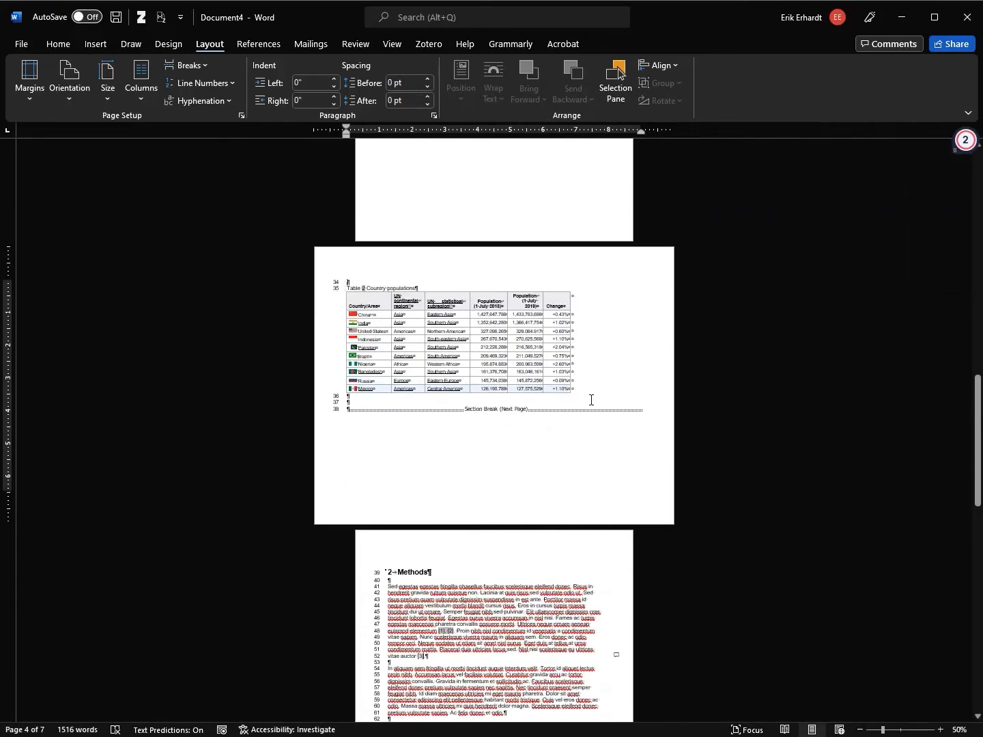
pyautogui.scroll(6, 600, 318)
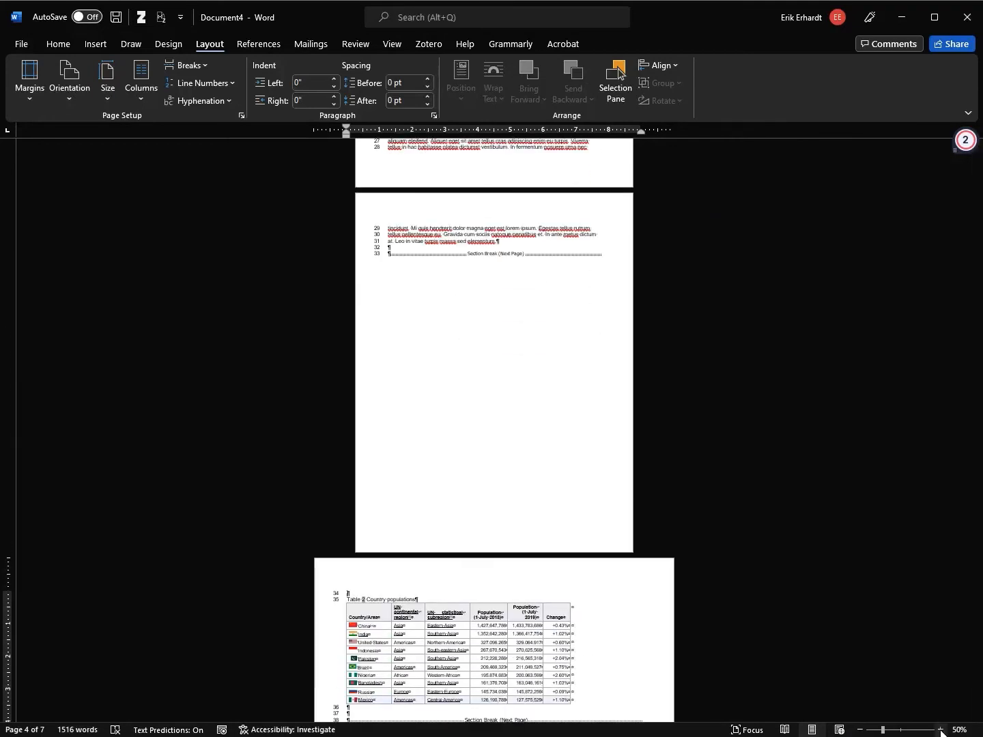
pyautogui.scroll(8, 617, 376)
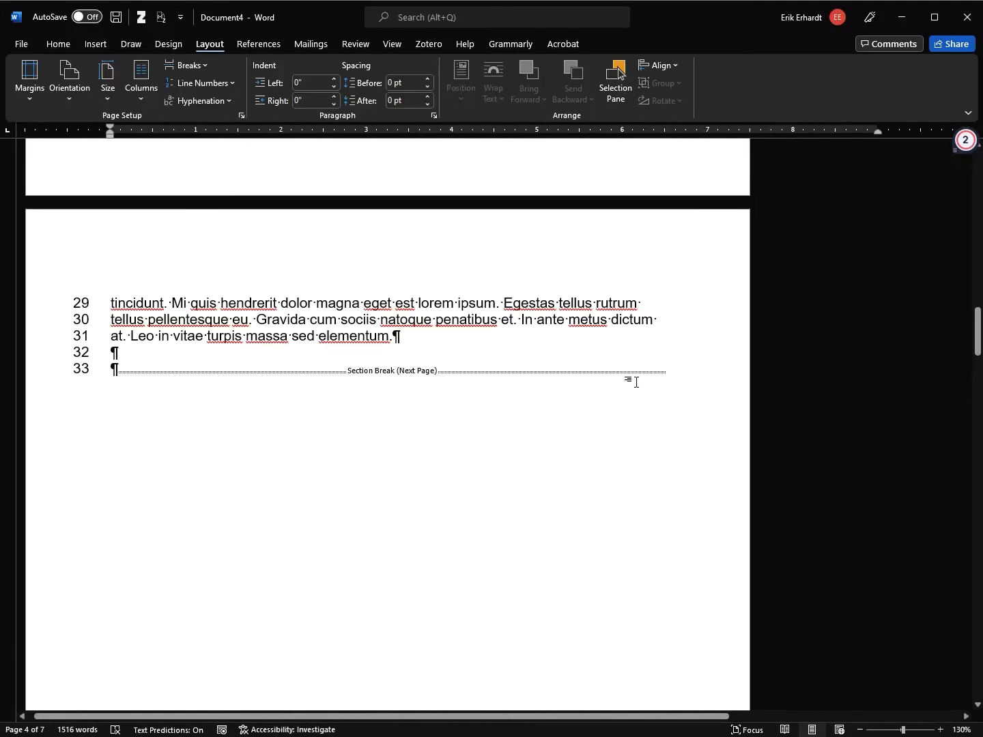
pyautogui.scroll(-8, 73, 470)
pyautogui.scroll(-10, 75, 471)
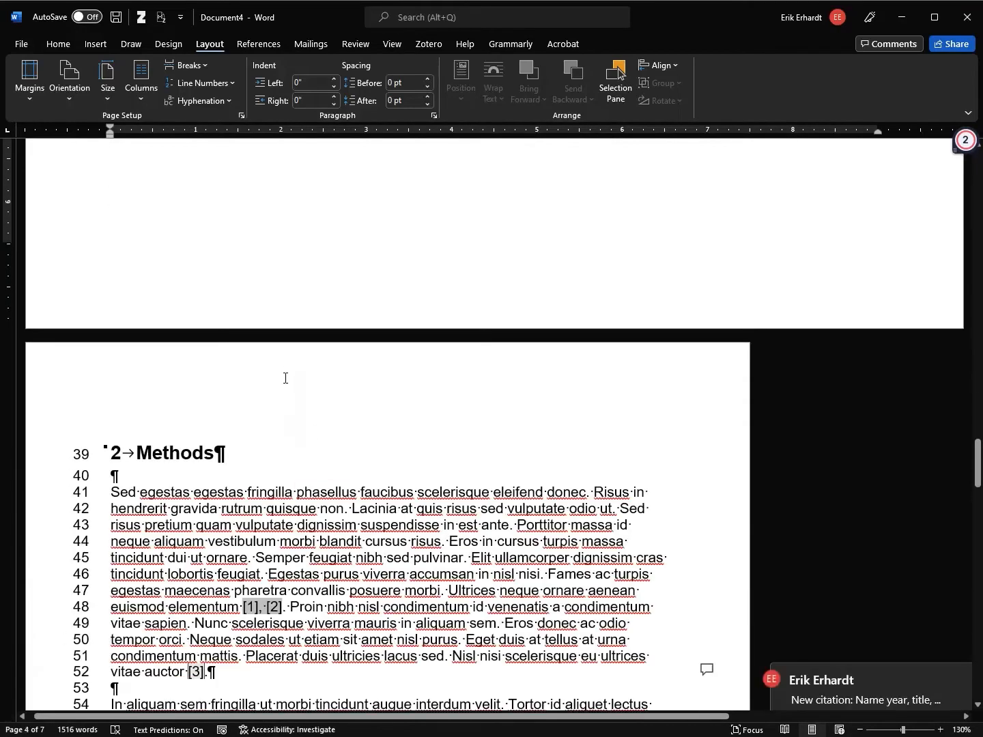
pyautogui.scroll(10, 287, 379)
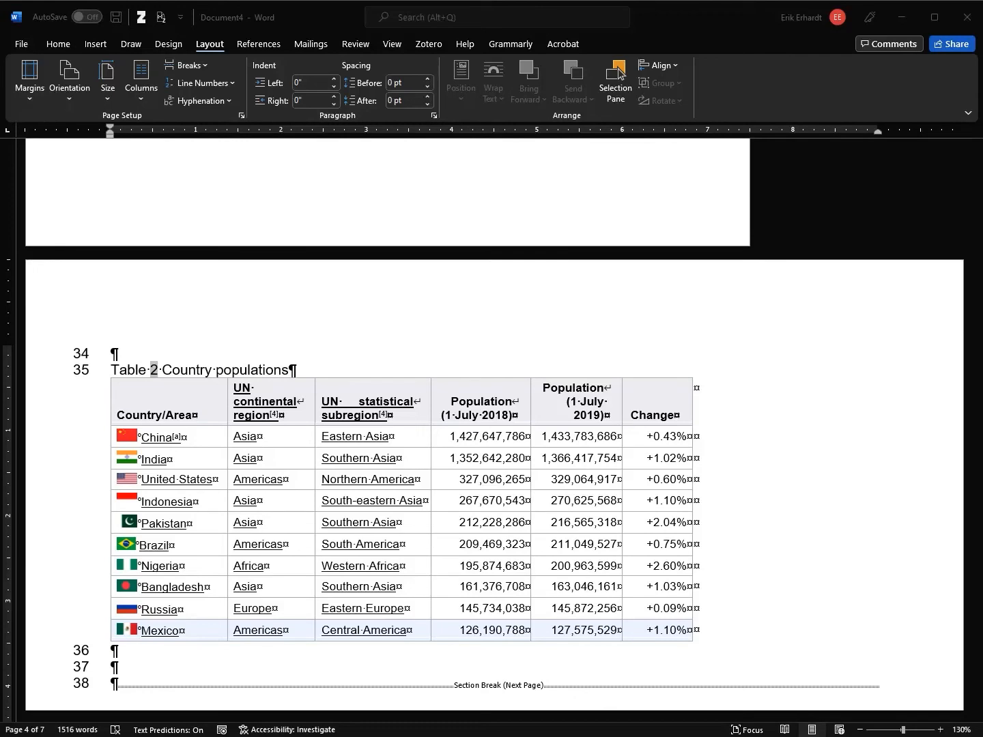
# Put the caret at the start of the Table 2 caption line
pyautogui.click(249, 374)
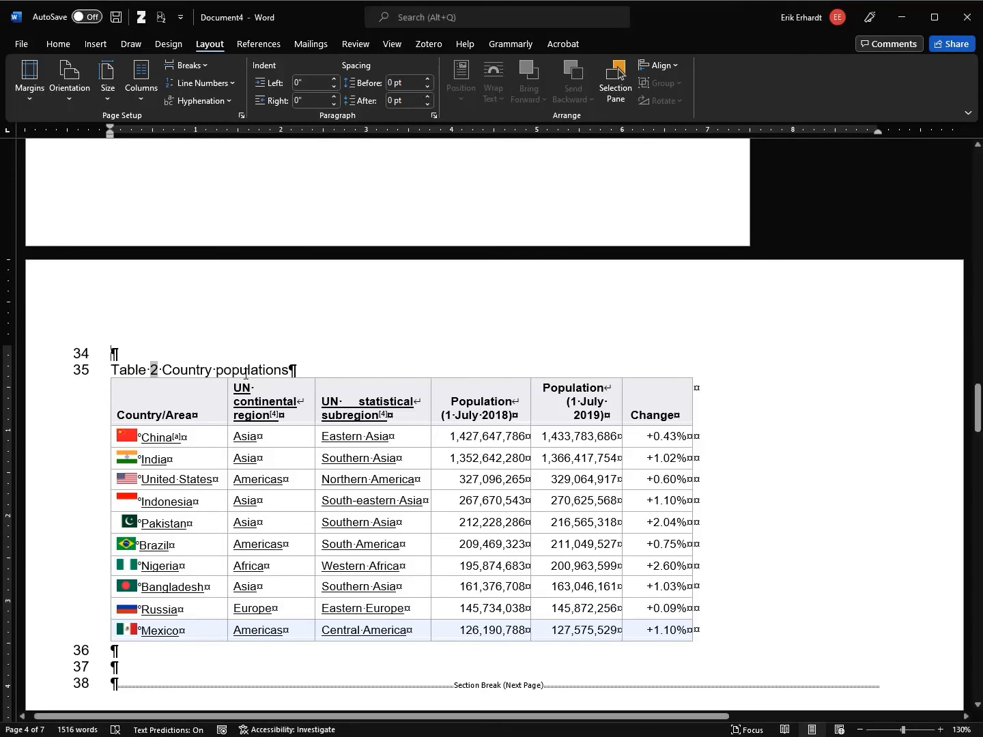
pyautogui.press('Home')
pyautogui.scroll(15, 341, 377)
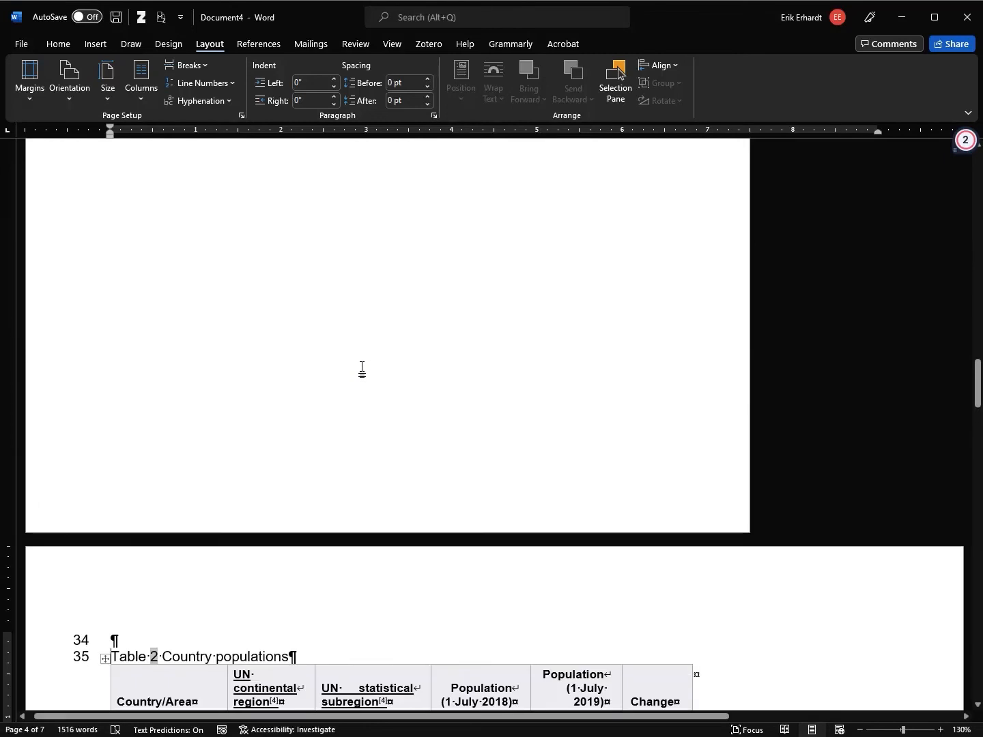
pyautogui.scroll(-1, 360, 367)
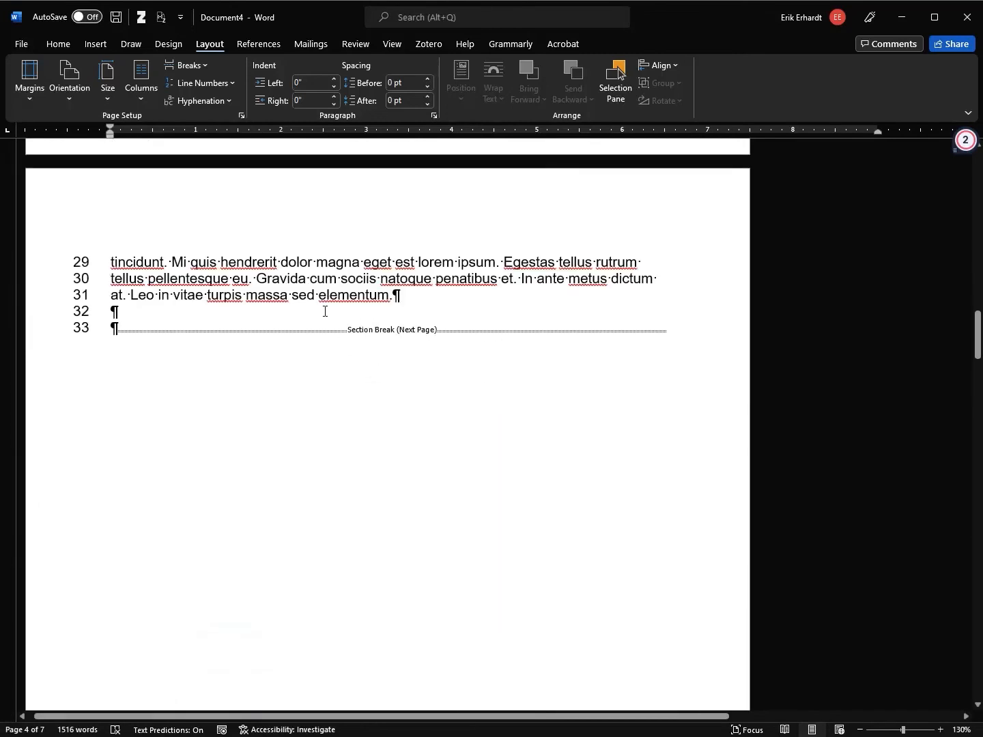
# Add new lines reading 'A-beta' and 'b' below the paragraph ending in elementum
pyautogui.click(325, 316)
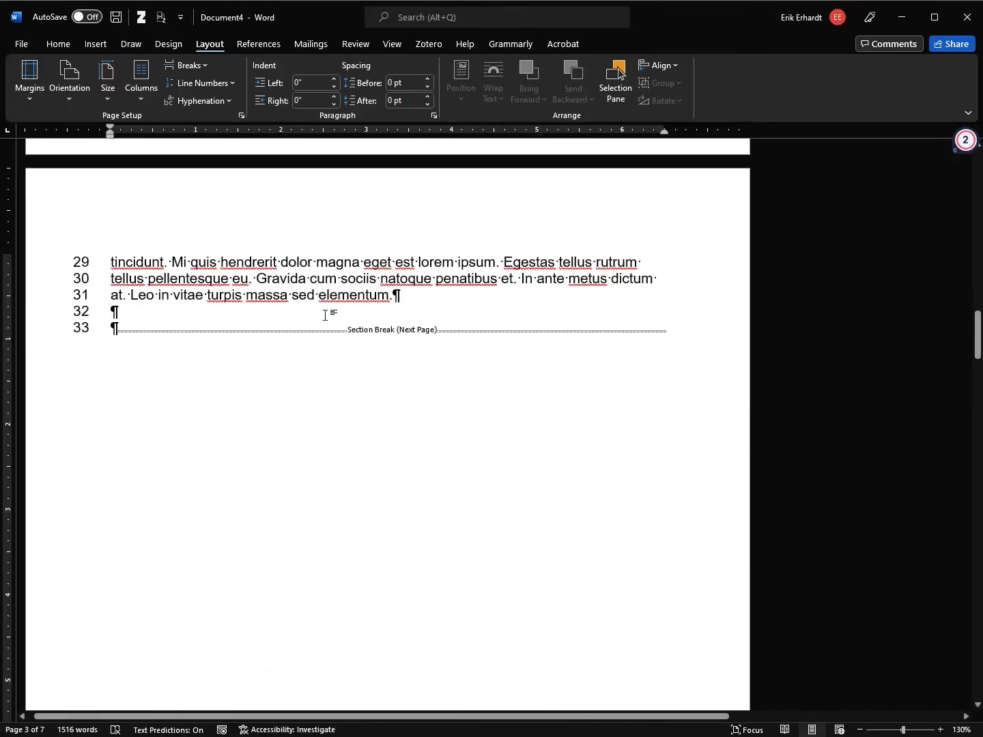
pyautogui.press('Return')
pyautogui.press('Return')
pyautogui.write('Abeta')
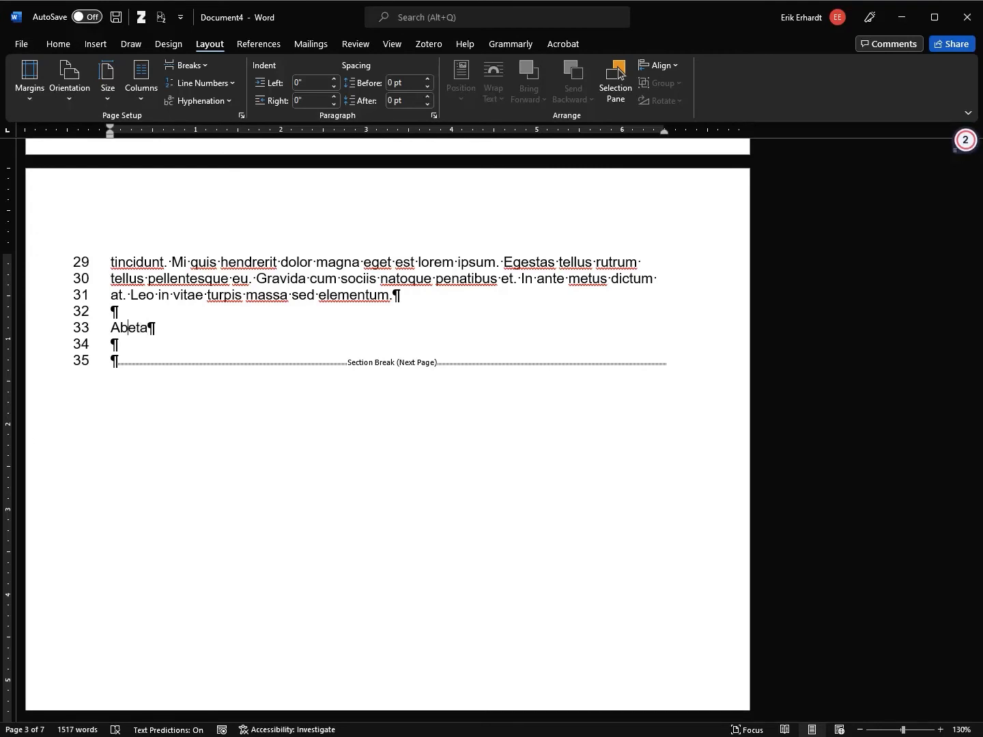
pyautogui.write('-')
pyautogui.press('Return')
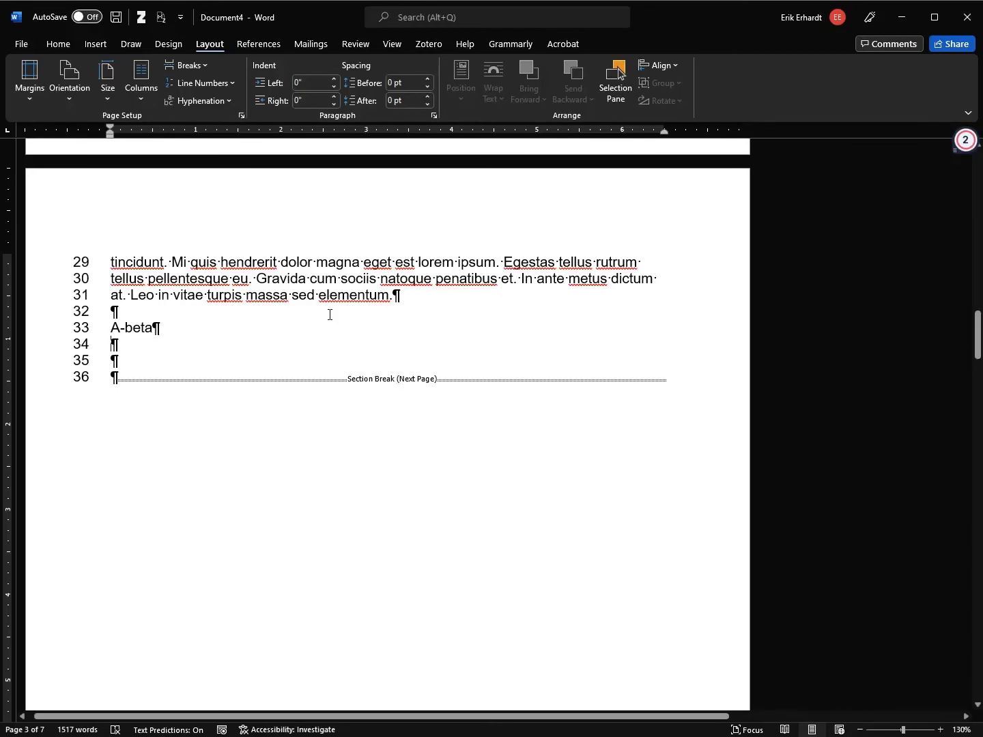
pyautogui.write('b')
# Select the 'b' and open the Home font list without changing the font
pyautogui.hotkey('shift', 'Home')
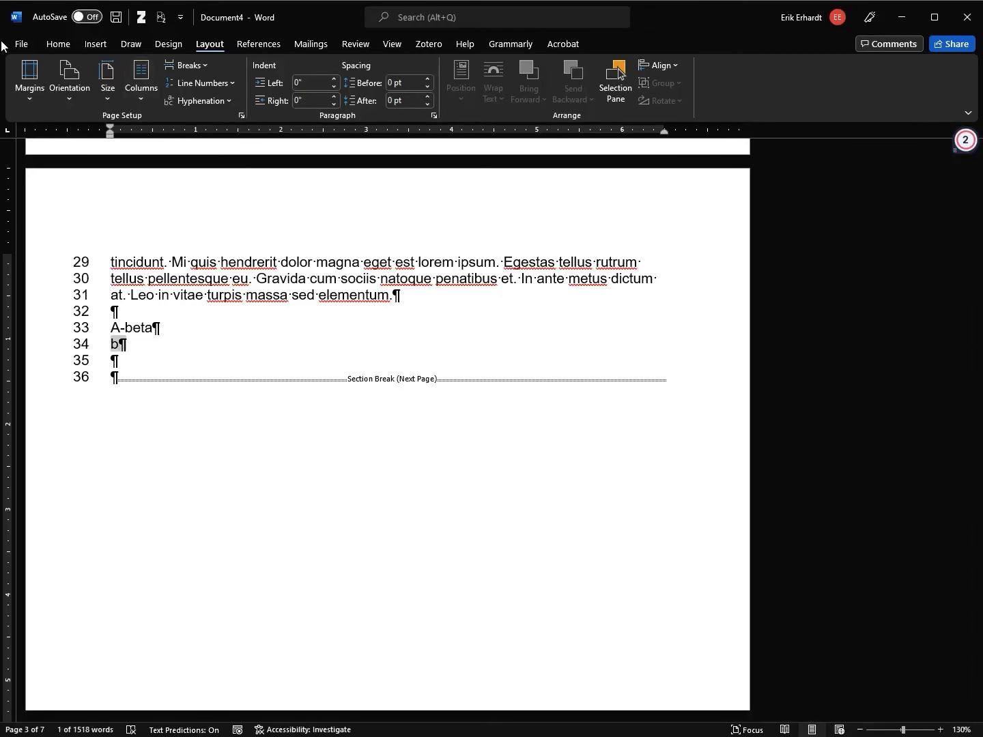
pyautogui.click(58, 44)
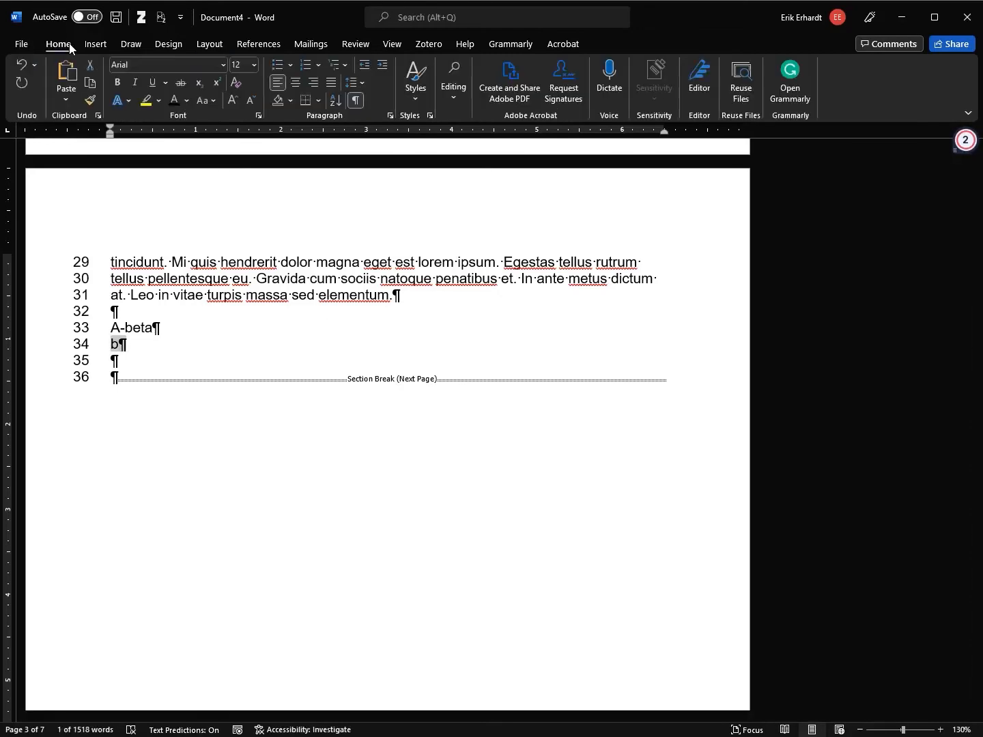
pyautogui.click(223, 64)
pyautogui.click(223, 64)
# Open the Insert Symbol dialog, reposition it and enlarge it
pyautogui.click(98, 45)
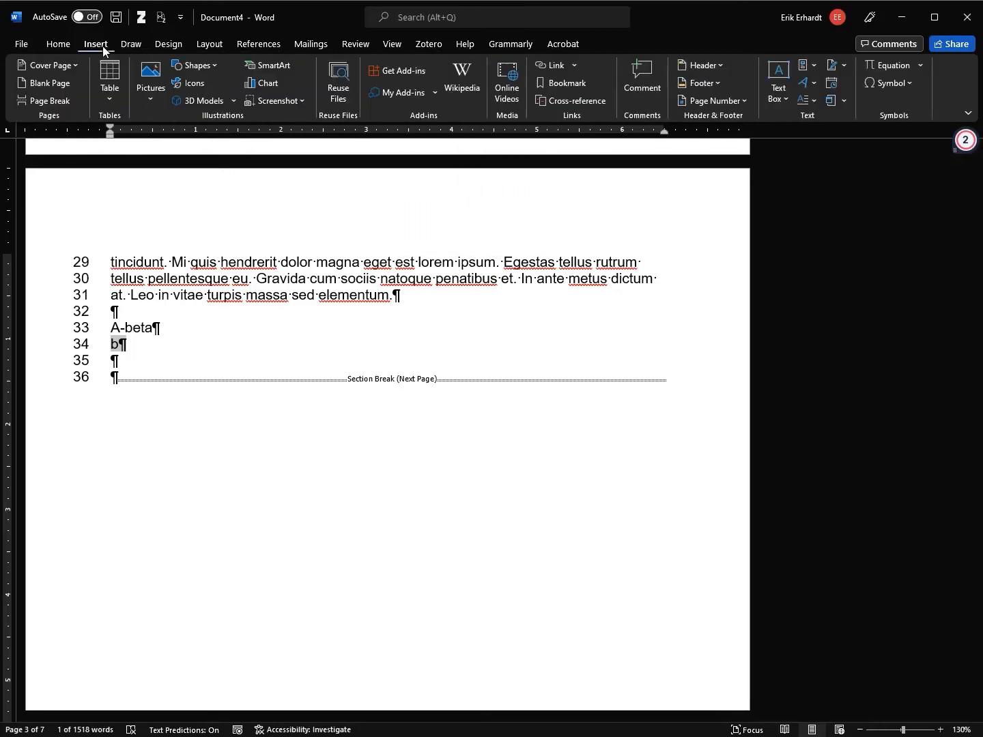
pyautogui.click(910, 83)
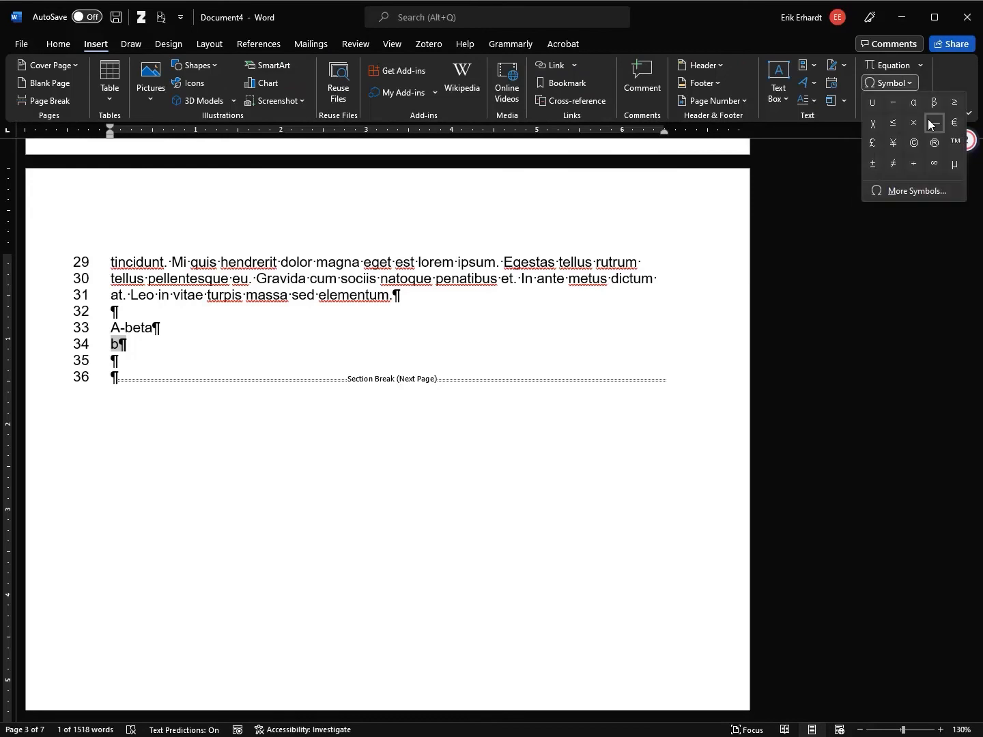
pyautogui.click(921, 190)
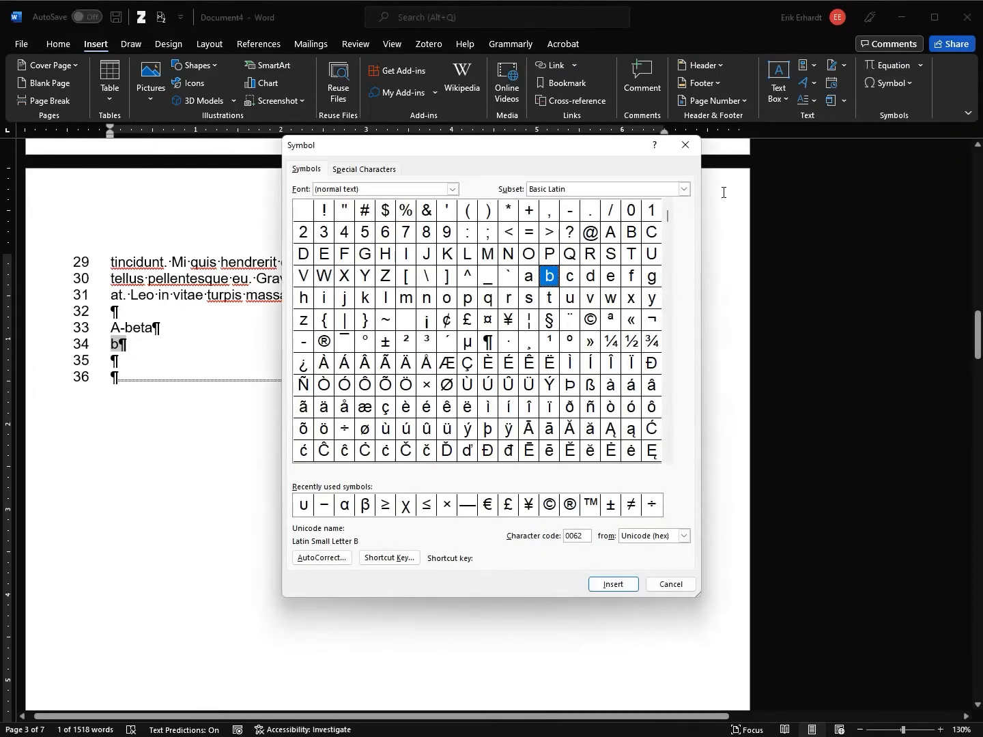
pyautogui.moveTo(520, 147); pyautogui.dragTo(538, 120)
pyautogui.moveTo(477, 120); pyautogui.dragTo(427, 69)
pyautogui.moveTo(667, 518); pyautogui.dragTo(928, 694)
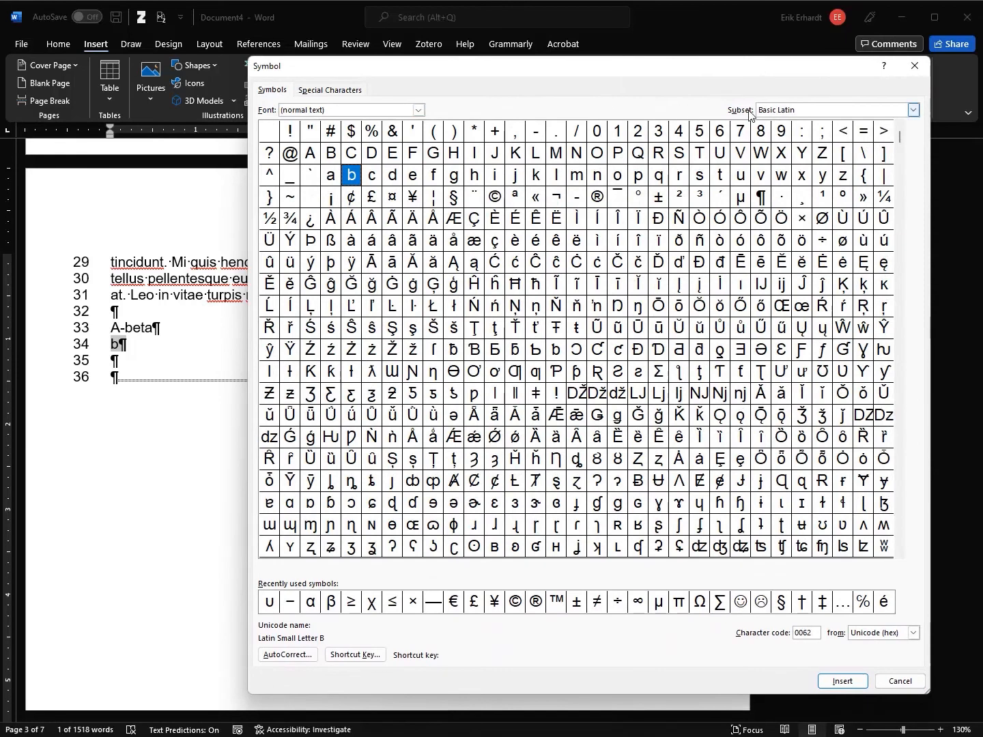
# Set the symbol subset to Greek and Coptic and pick the Greek small letter beta
pyautogui.click(913, 110)
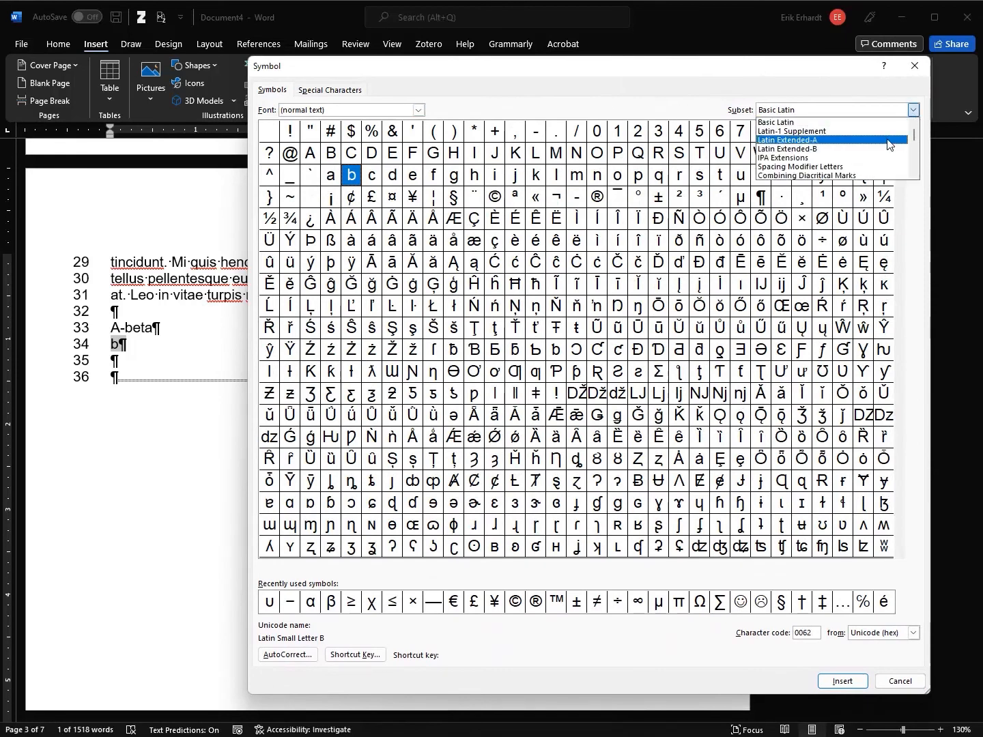
pyautogui.scroll(-3, 874, 156)
pyautogui.scroll(-1, 853, 157)
pyautogui.scroll(-1, 827, 154)
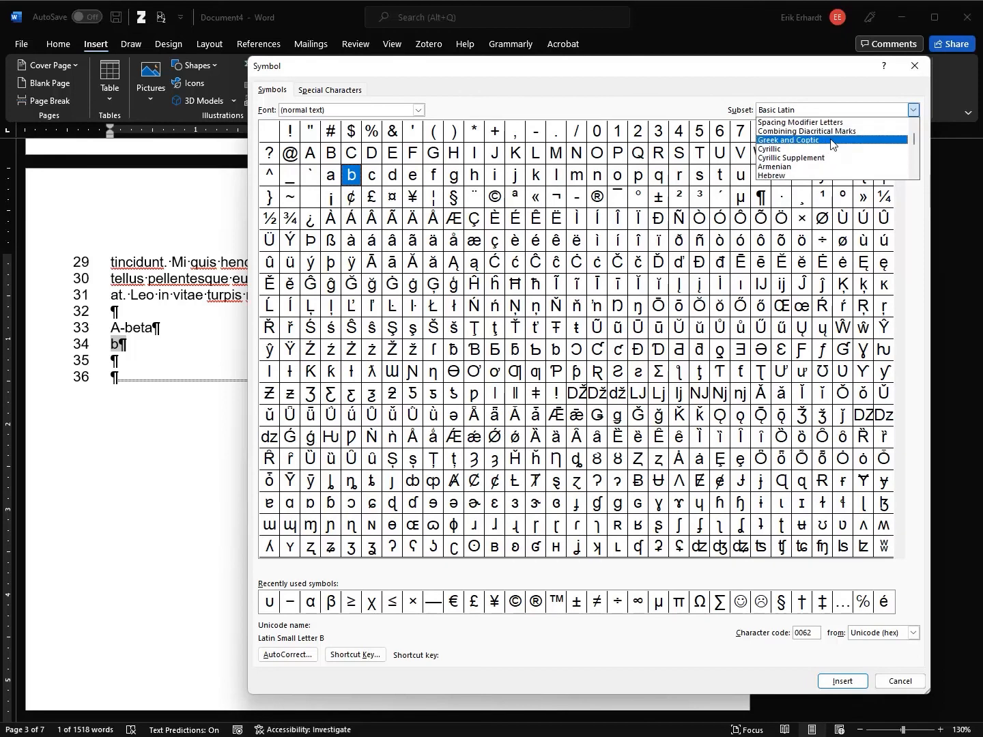
pyautogui.scroll(-10, 831, 142)
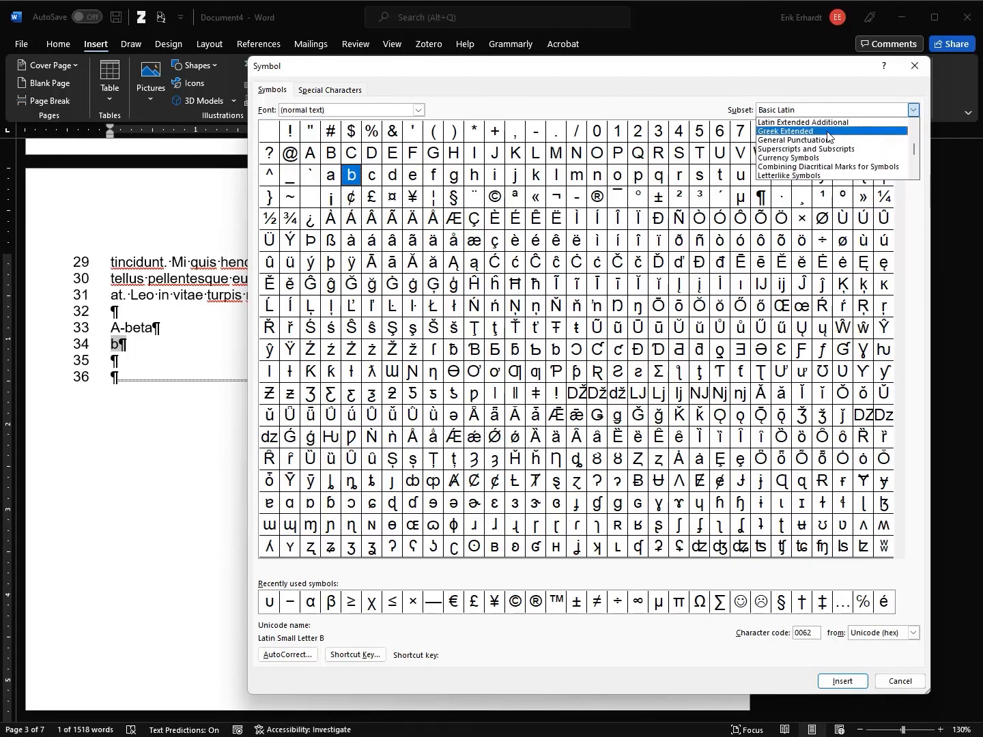
pyautogui.scroll(-9, 828, 134)
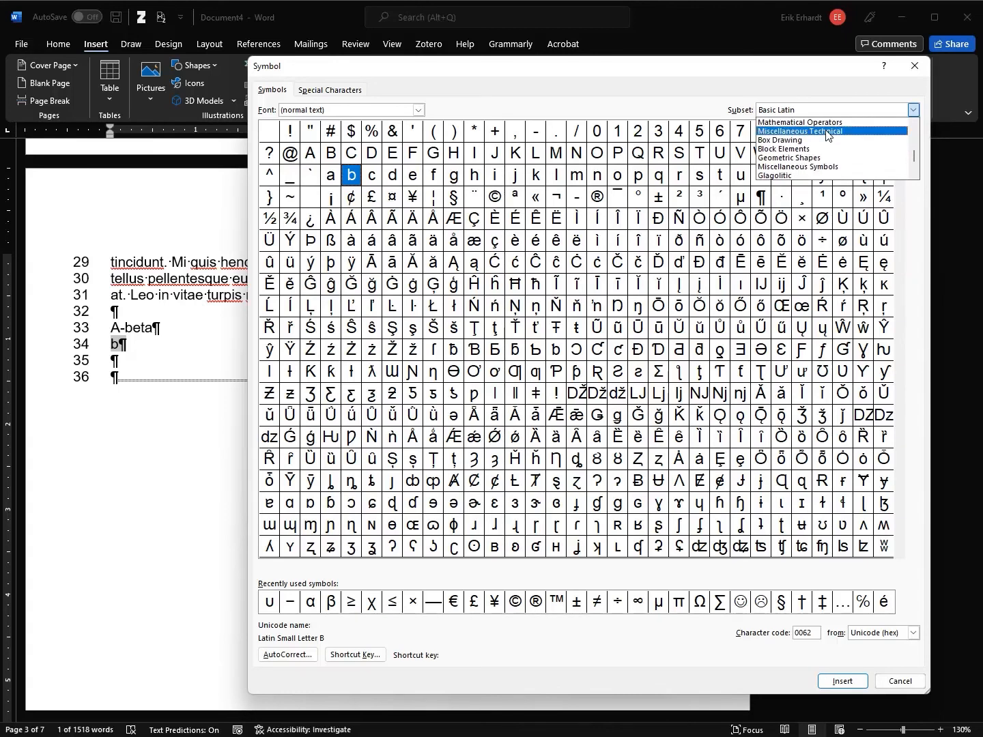
pyautogui.scroll(12, 827, 134)
pyautogui.scroll(8, 826, 136)
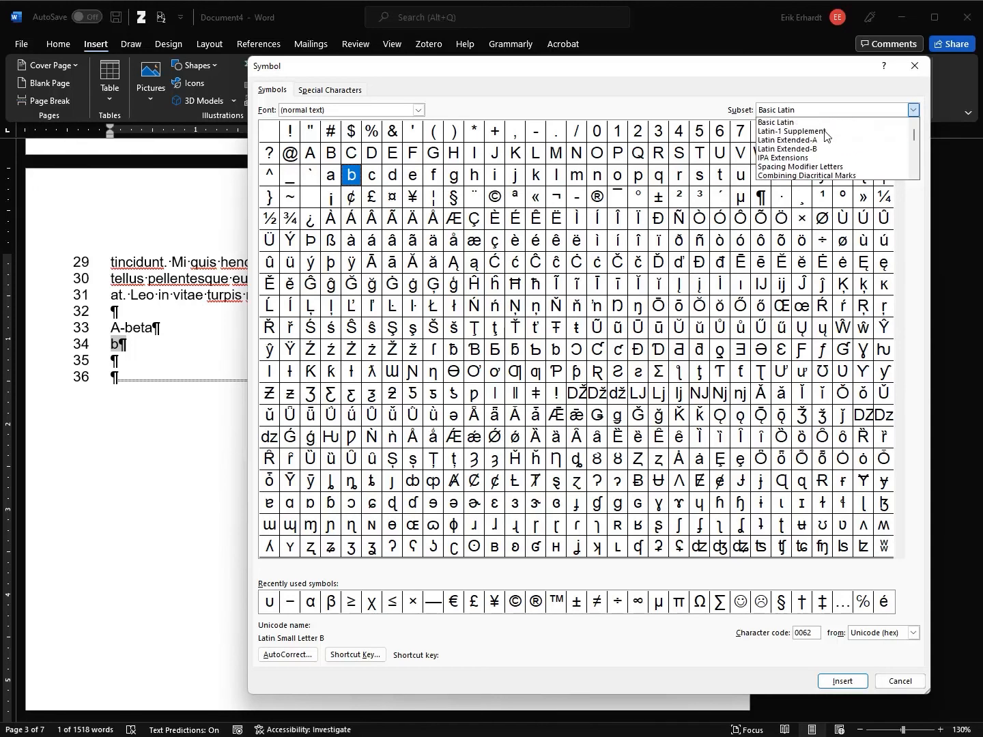
pyautogui.scroll(-1, 807, 164)
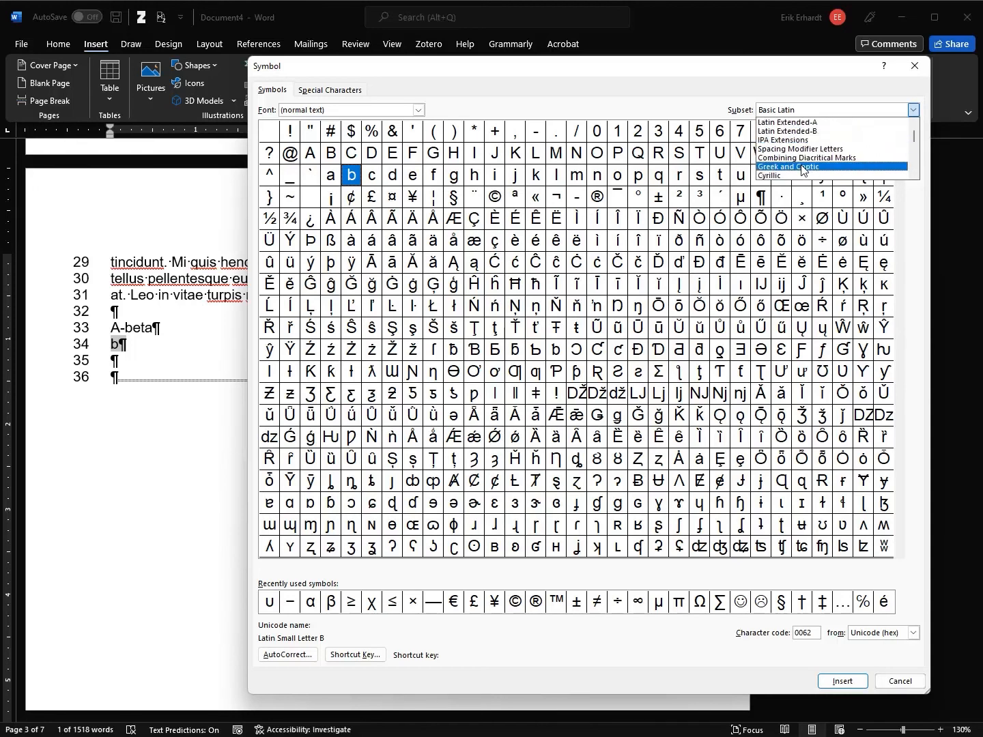
pyautogui.click(803, 171)
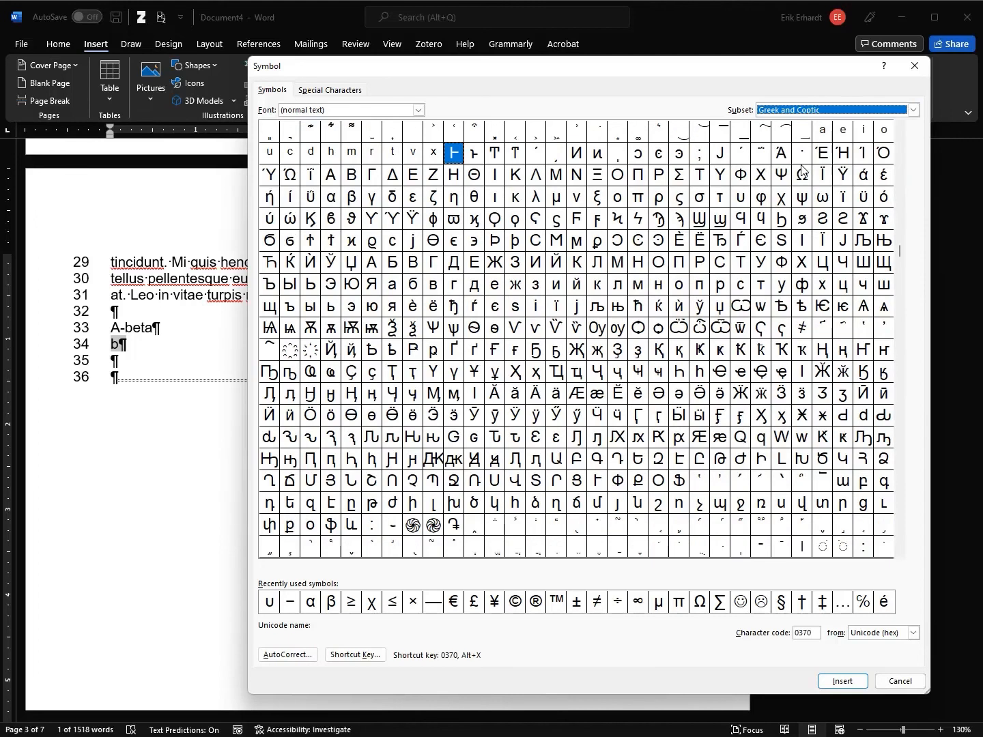
pyautogui.click(352, 199)
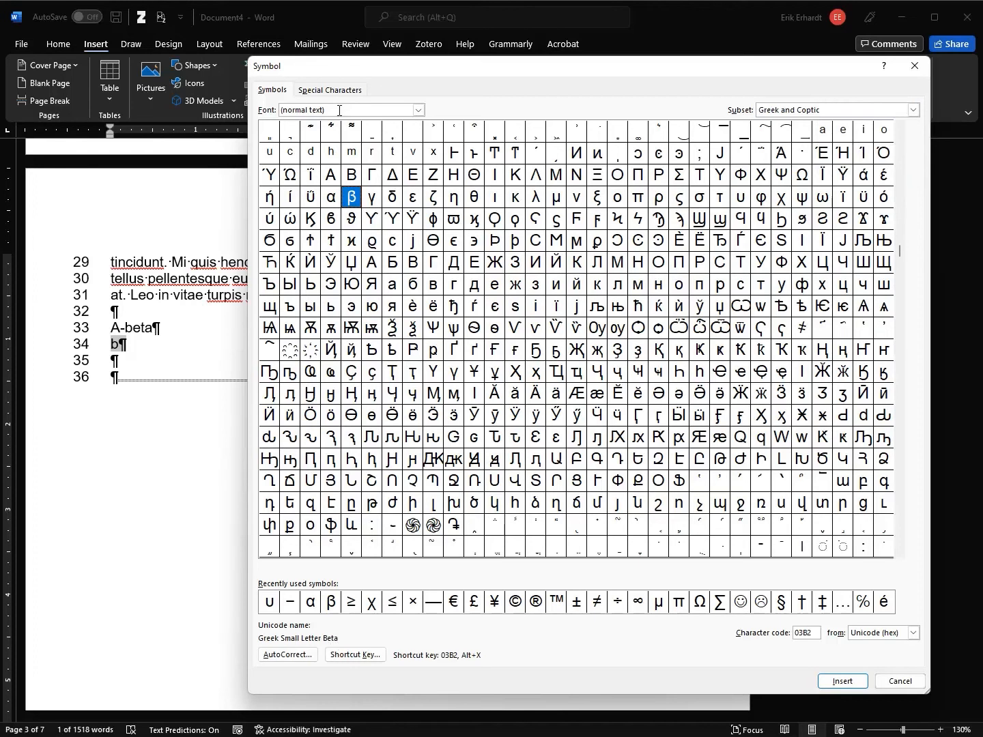
# Insert β over the 'b', delete '-eta' to form 'Aβ' on line 33, and close the dialog
pyautogui.moveTo(250, 58); pyautogui.dragTo(723, 325)
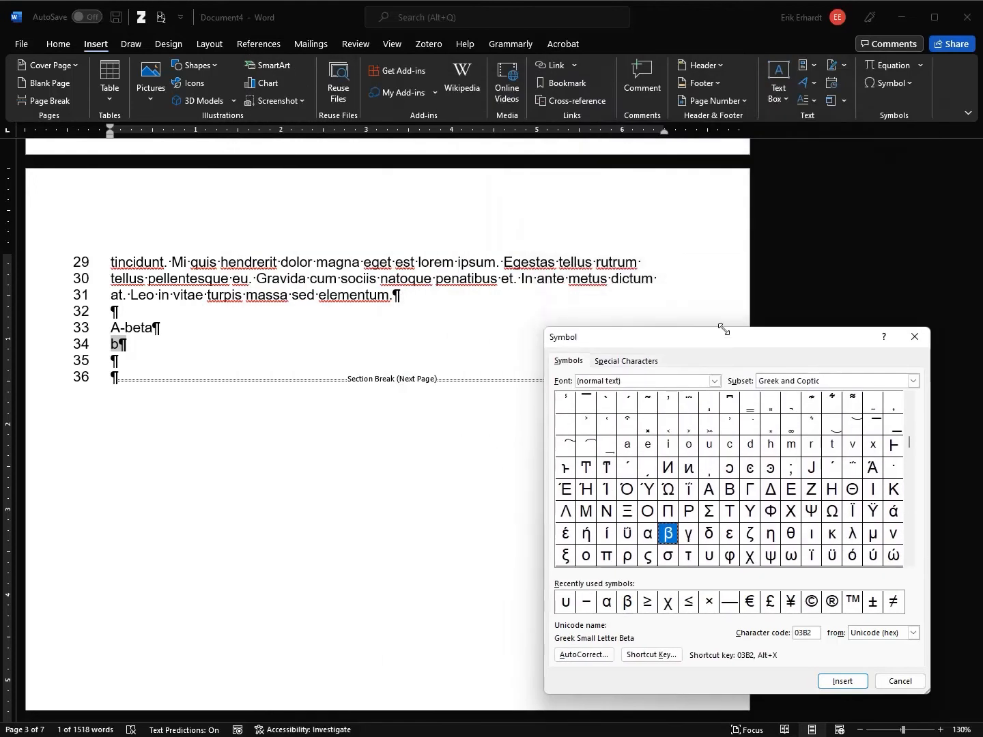
pyautogui.click(842, 683)
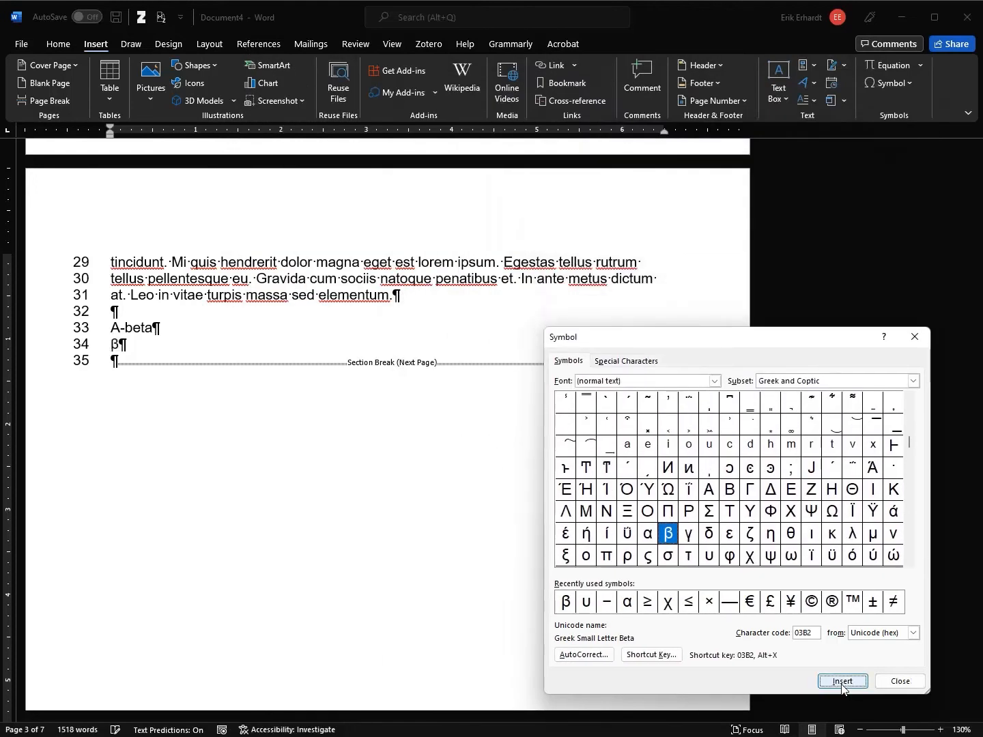
pyautogui.click(127, 329)
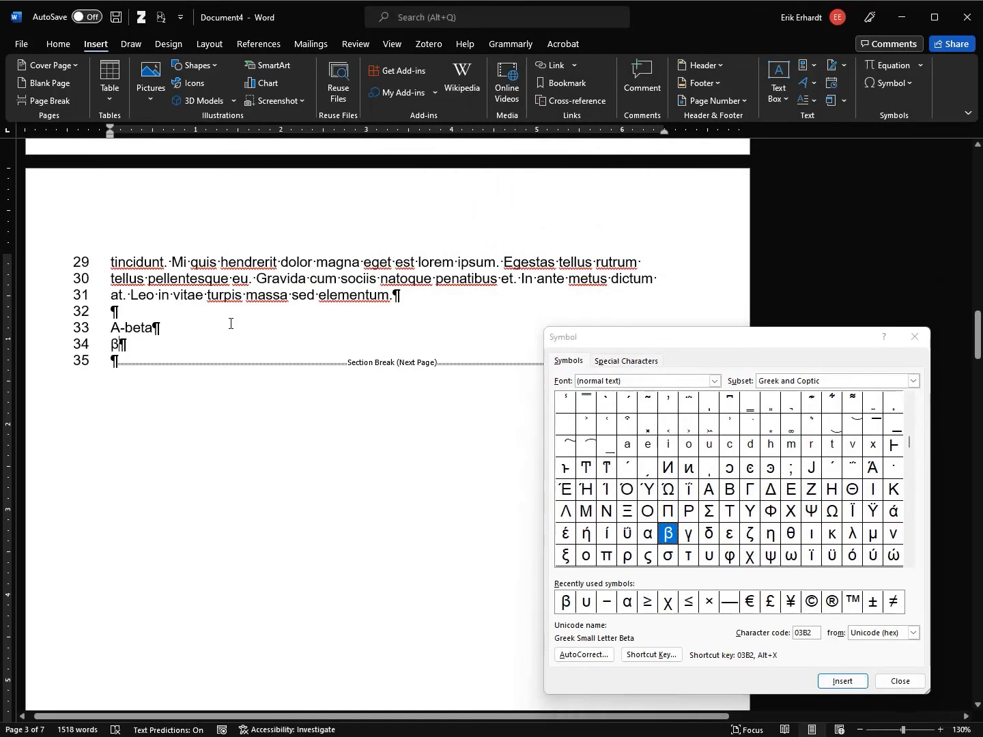
pyautogui.press('Delete')
pyautogui.press('BackSpace')
pyautogui.press('Delete')
pyautogui.press('Delete')
pyautogui.press('Delete')
pyautogui.press('Delete')
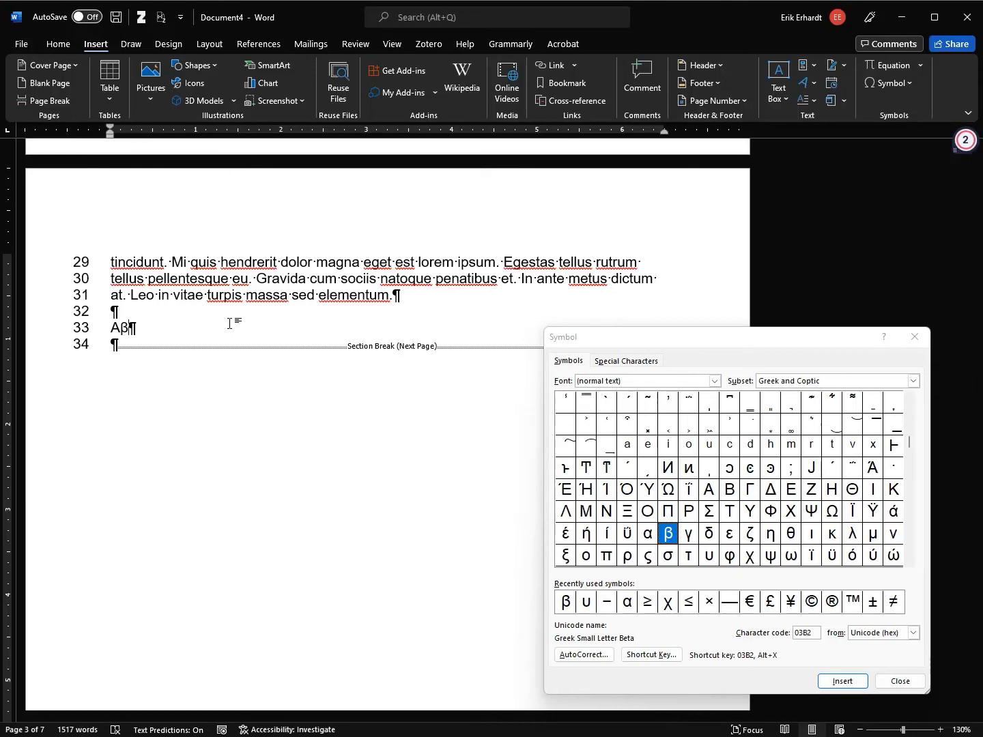
pyautogui.click(901, 682)
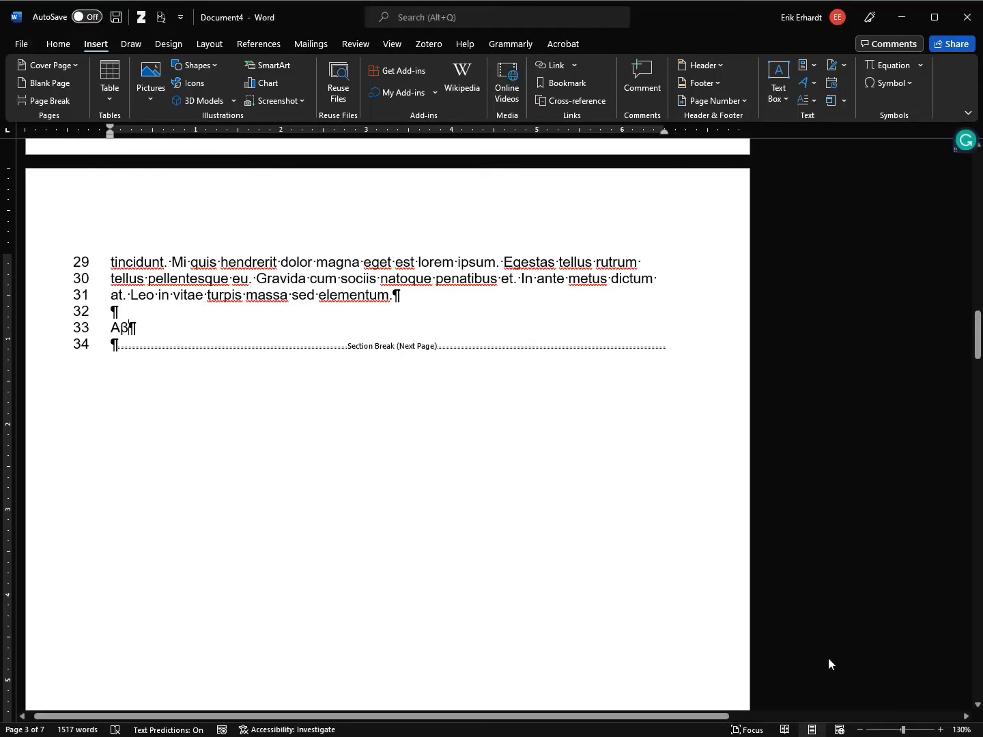
# Extend line 31 to read 'Sometimes Aβ ... issue with demential.' by pulling Aβ up
pyautogui.click(59, 44)
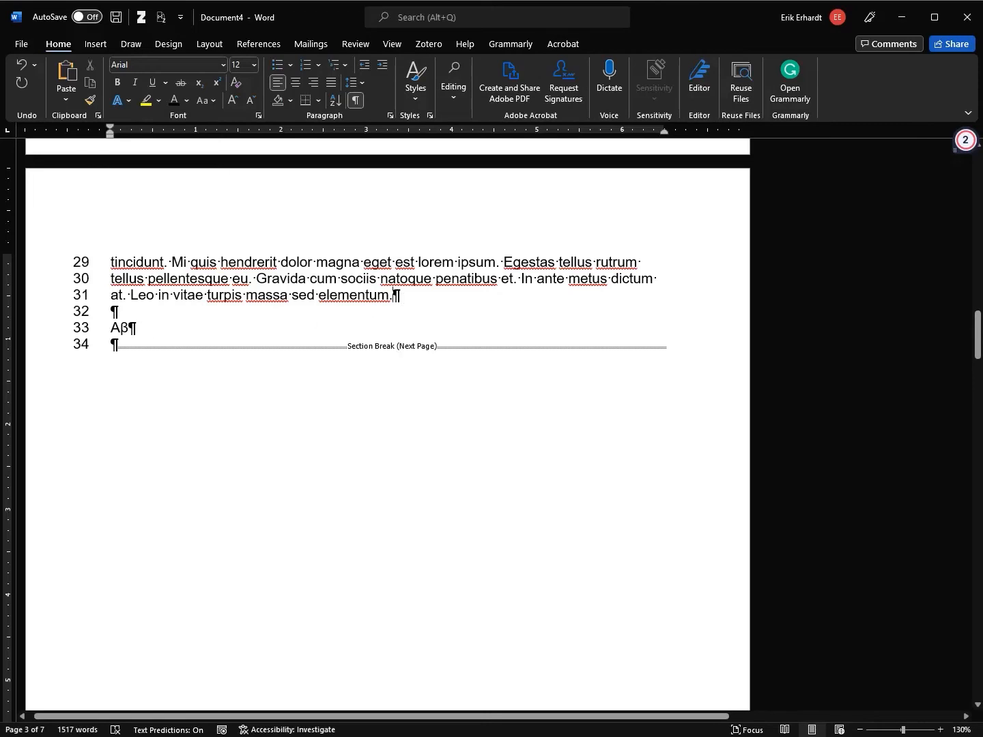
pyautogui.click(405, 298)
pyautogui.write('Sometimes')
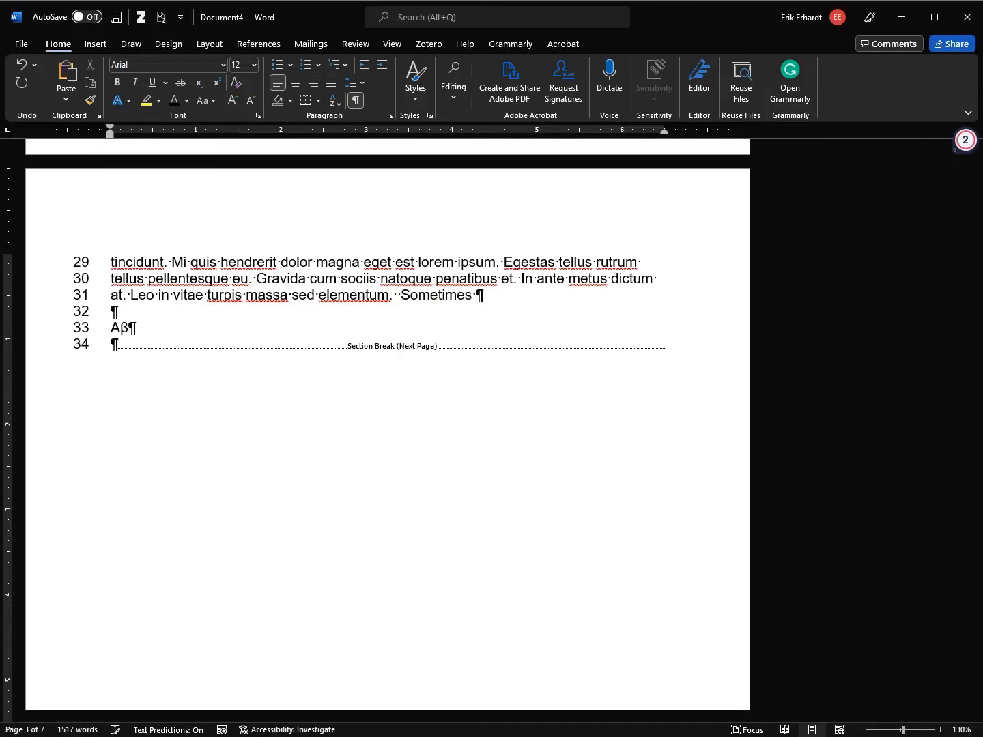
pyautogui.press('Delete')
pyautogui.press('Delete')
pyautogui.press('End')
pyautogui.write('issue ')
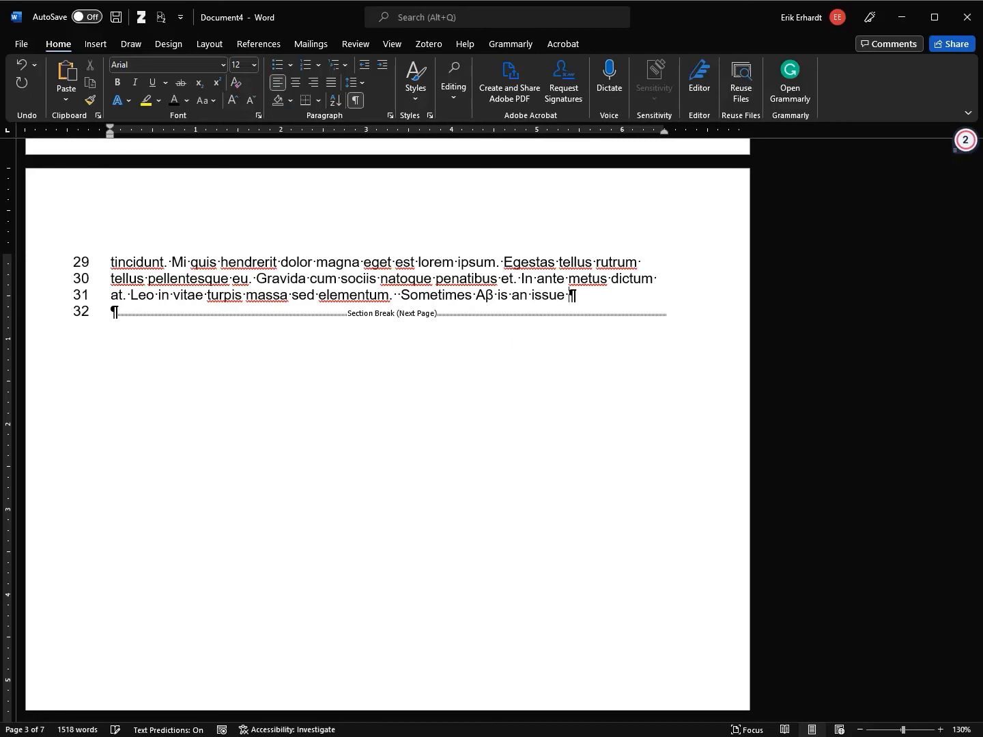
pyautogui.write('with ')
pyautogui.write('dementia')
pyautogui.write('l')
pyautogui.write('.')
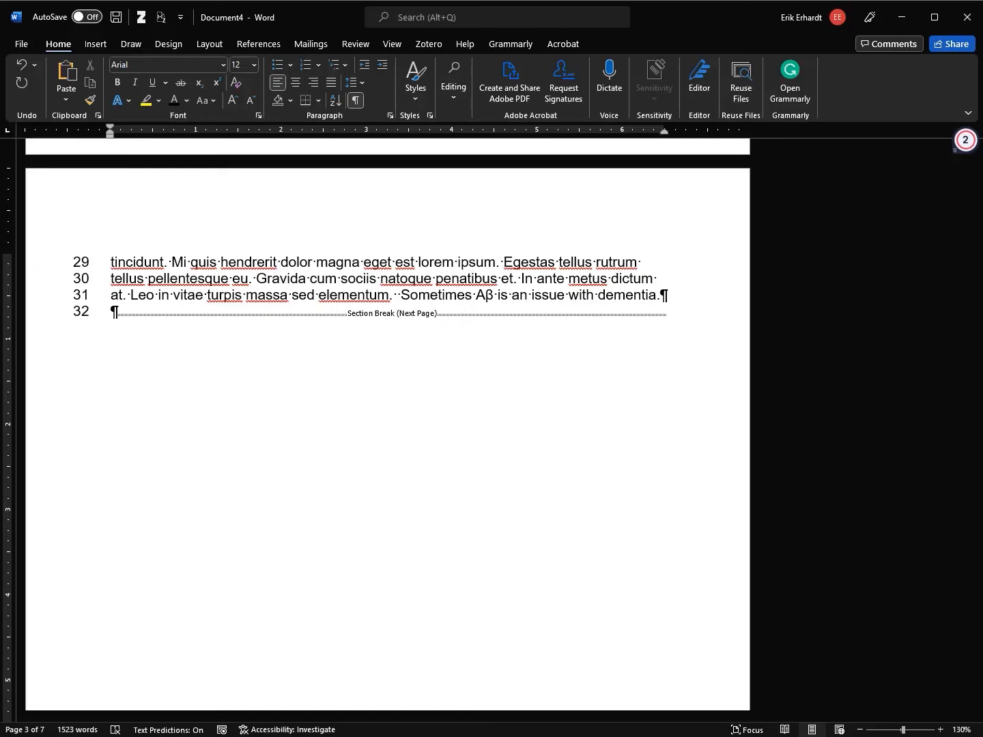
# Select lines 29–31 and check the paragraph Styles list without changing the style
pyautogui.moveTo(626, 295); pyautogui.dragTo(94, 253)
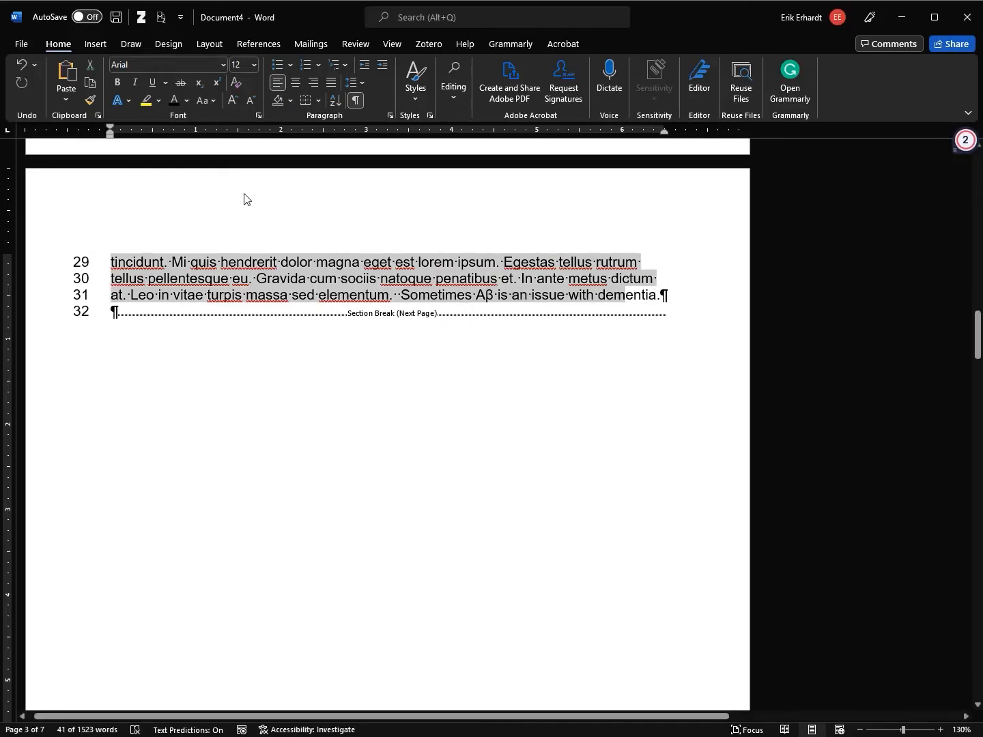
pyautogui.click(612, 279)
pyautogui.moveTo(106, 267); pyautogui.dragTo(685, 300)
pyautogui.click(417, 92)
pyautogui.click(432, 132)
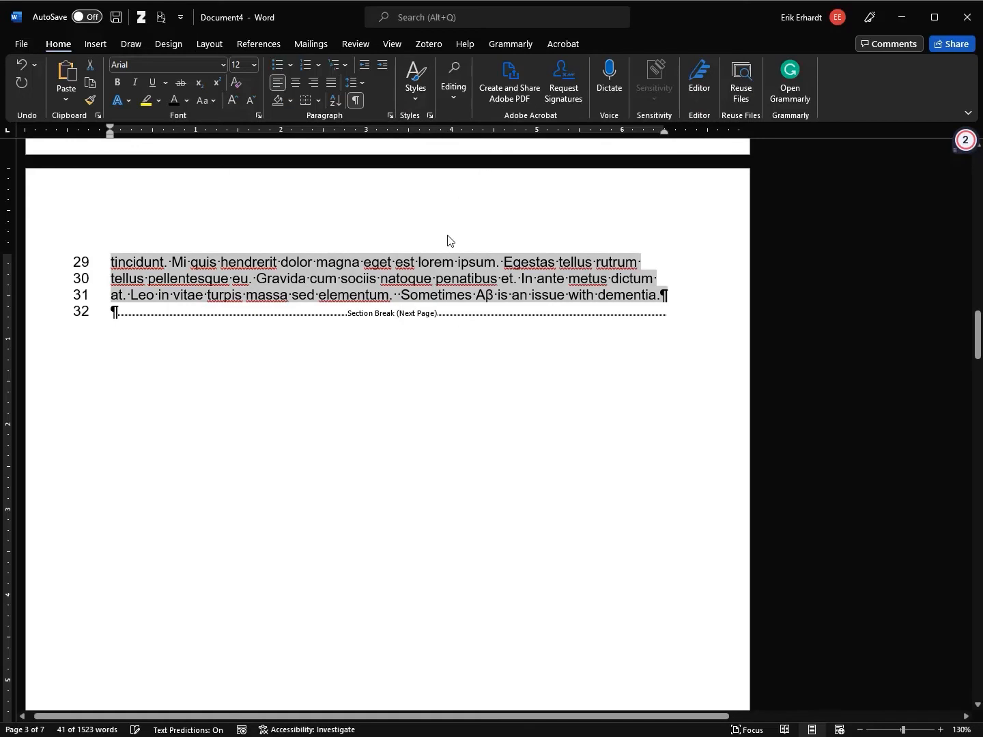
pyautogui.click(487, 295)
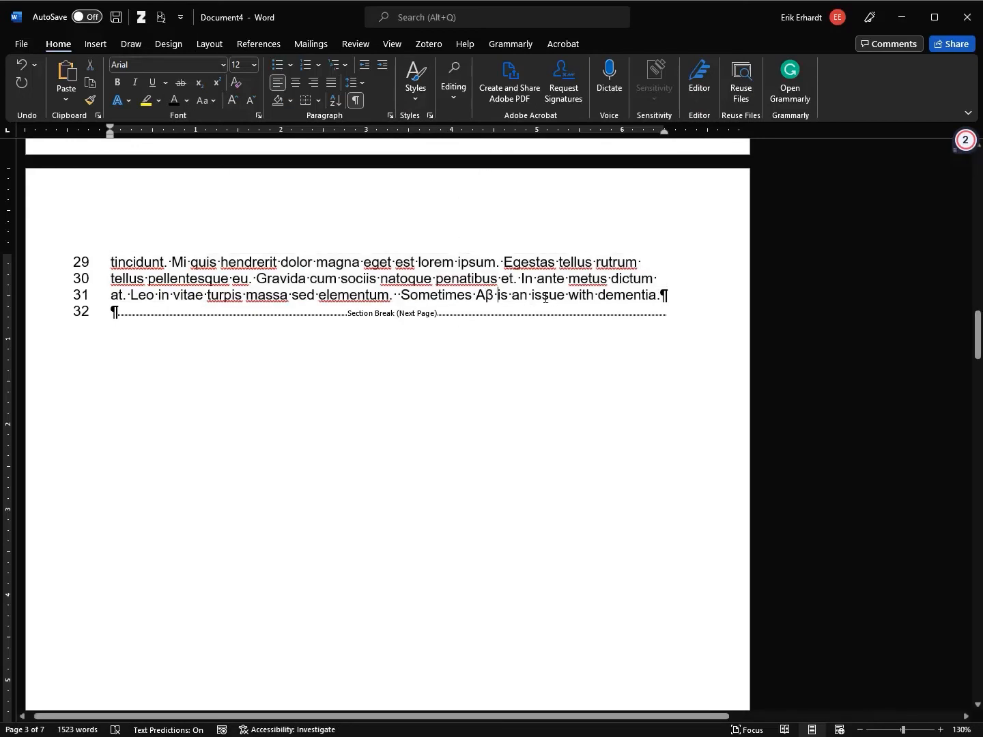
pyautogui.press('Left')
pyautogui.press('Left')
# Type a 'b' after Aβ and apply the Symbol font to turn it into β
pyautogui.write('b')
pyautogui.hotkey('shift', 'Left')
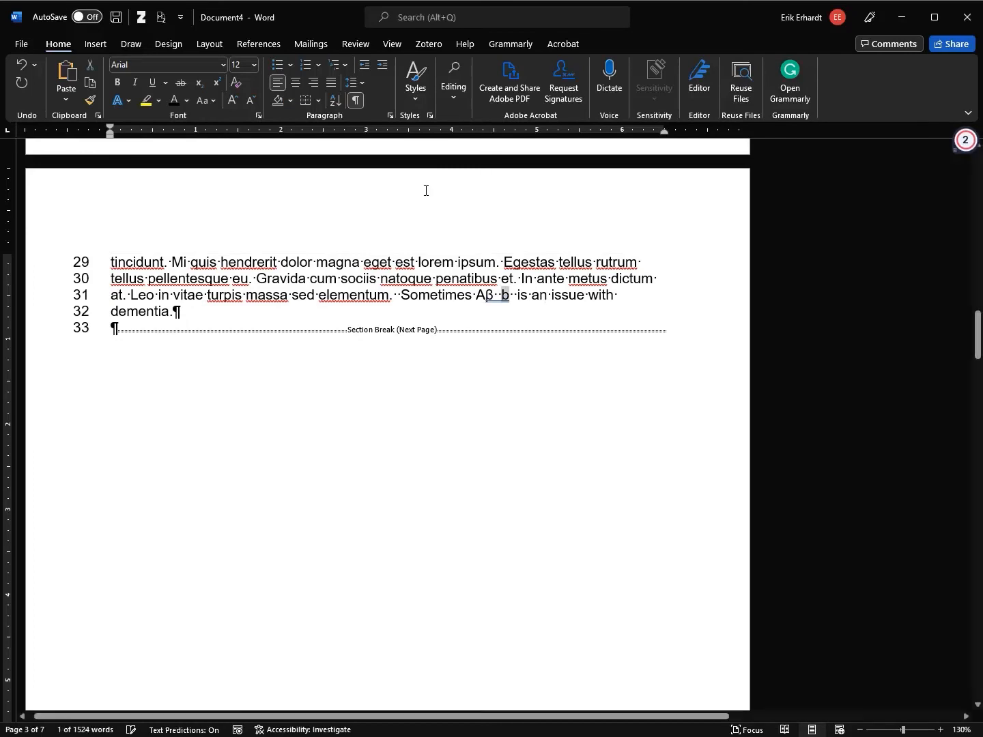
pyautogui.click(223, 64)
pyautogui.scroll(-6, 218, 212)
pyautogui.scroll(-20, 214, 225)
pyautogui.moveTo(305, 227); pyautogui.dragTo(315, 367)
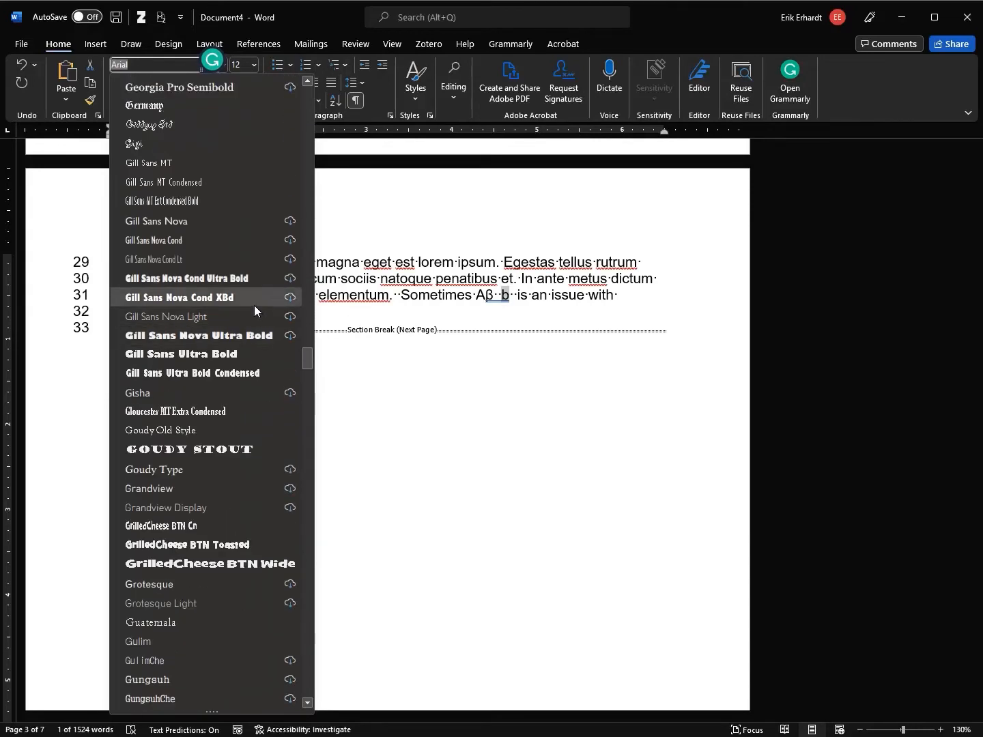
pyautogui.scroll(4, 253, 305)
pyautogui.scroll(-9, 253, 314)
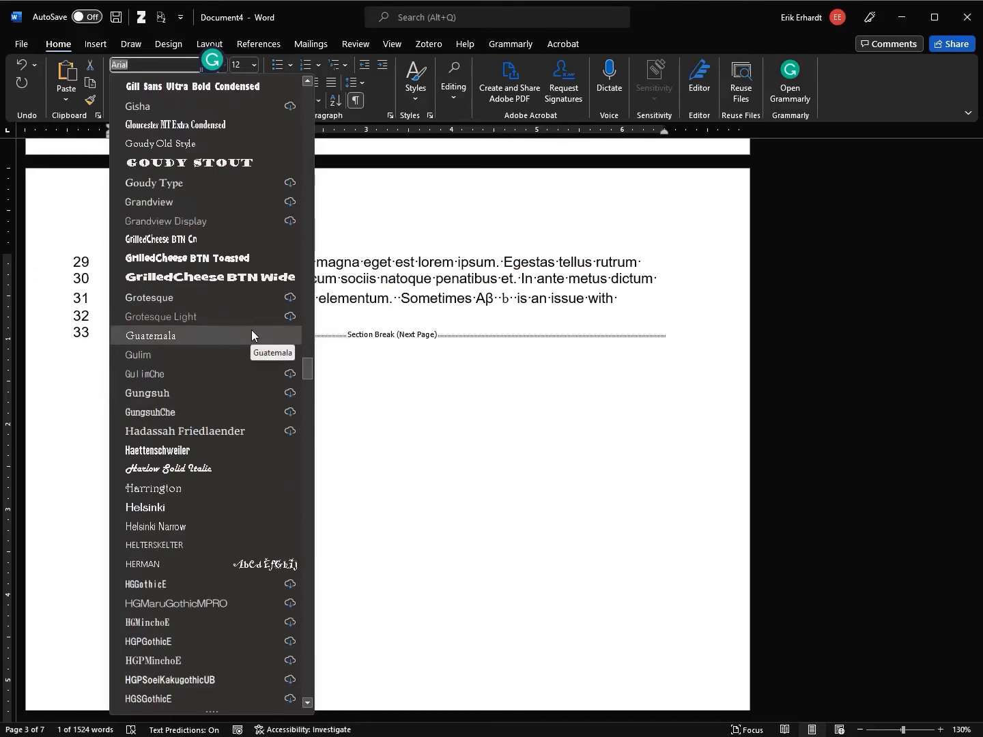
pyautogui.moveTo(307, 369); pyautogui.dragTo(292, 640)
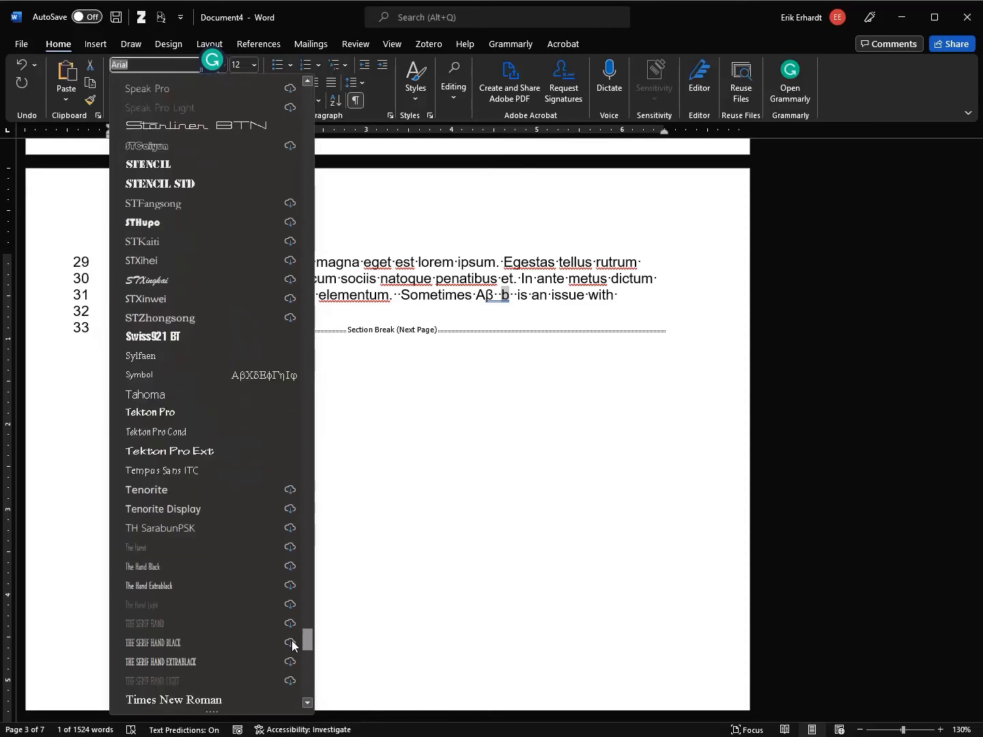
pyautogui.click(248, 374)
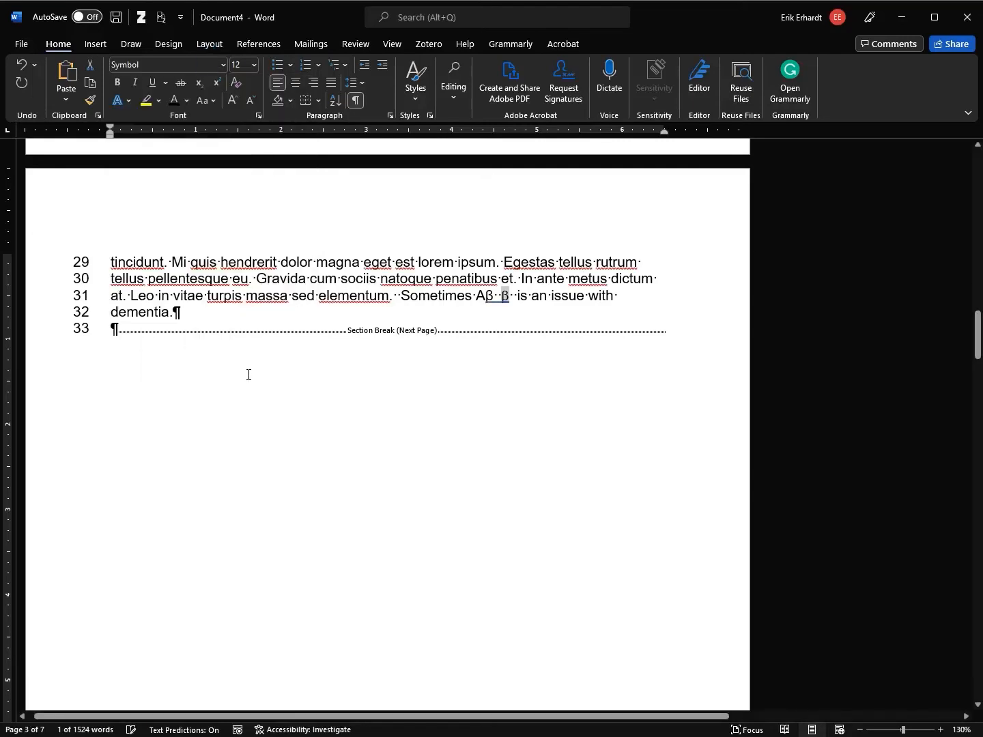
# Type test letters 'abcdefghijkl' and apply the Normal style to the text from Aβ to 'is'
pyautogui.click(524, 304)
pyautogui.press('Left')
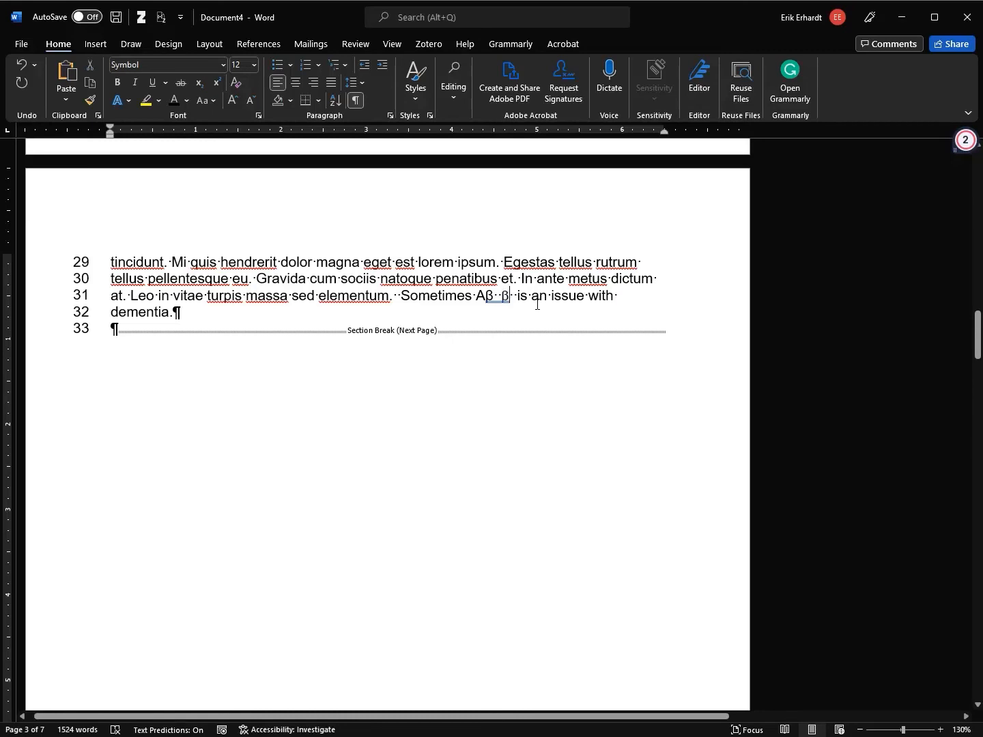
pyautogui.write('abcdefg')
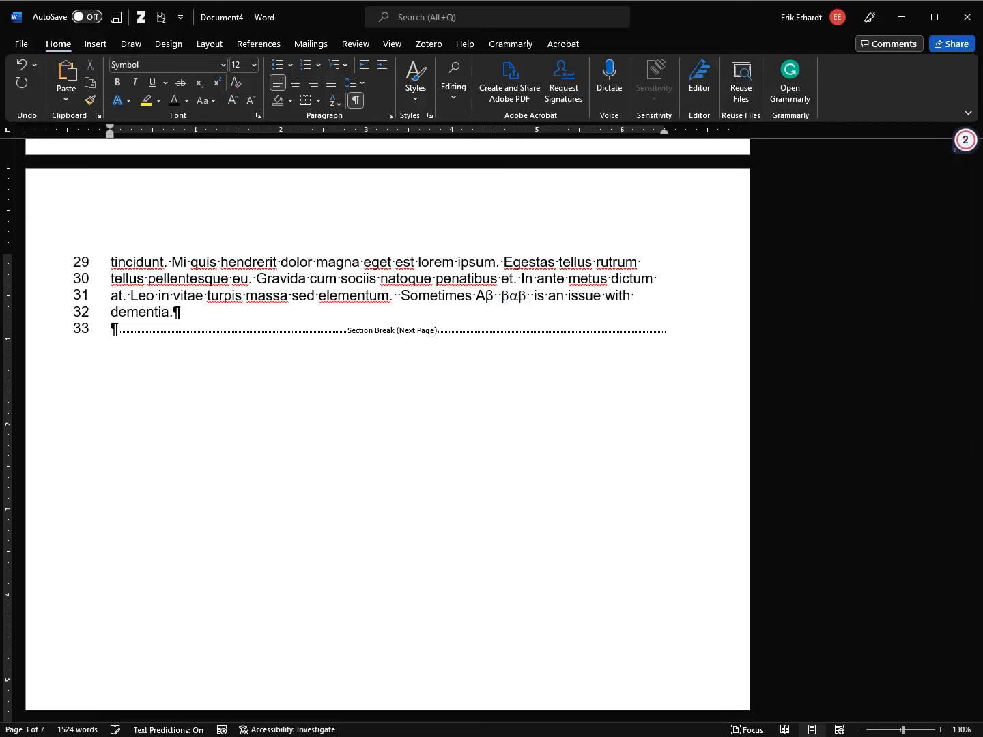
pyautogui.write('hi')
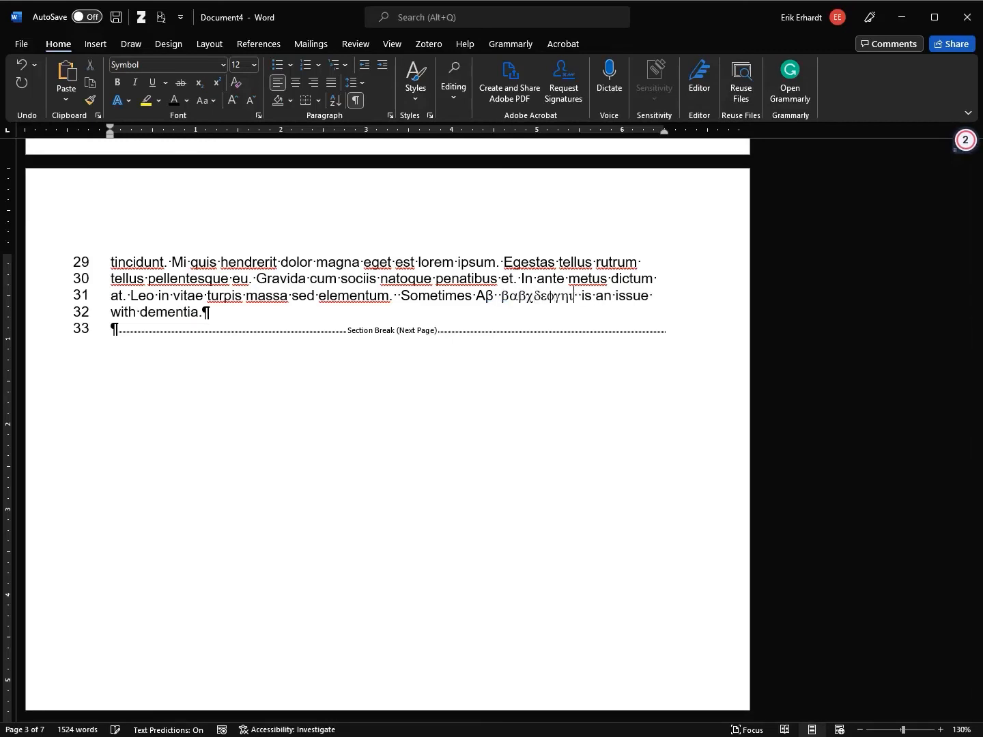
pyautogui.write('jkl')
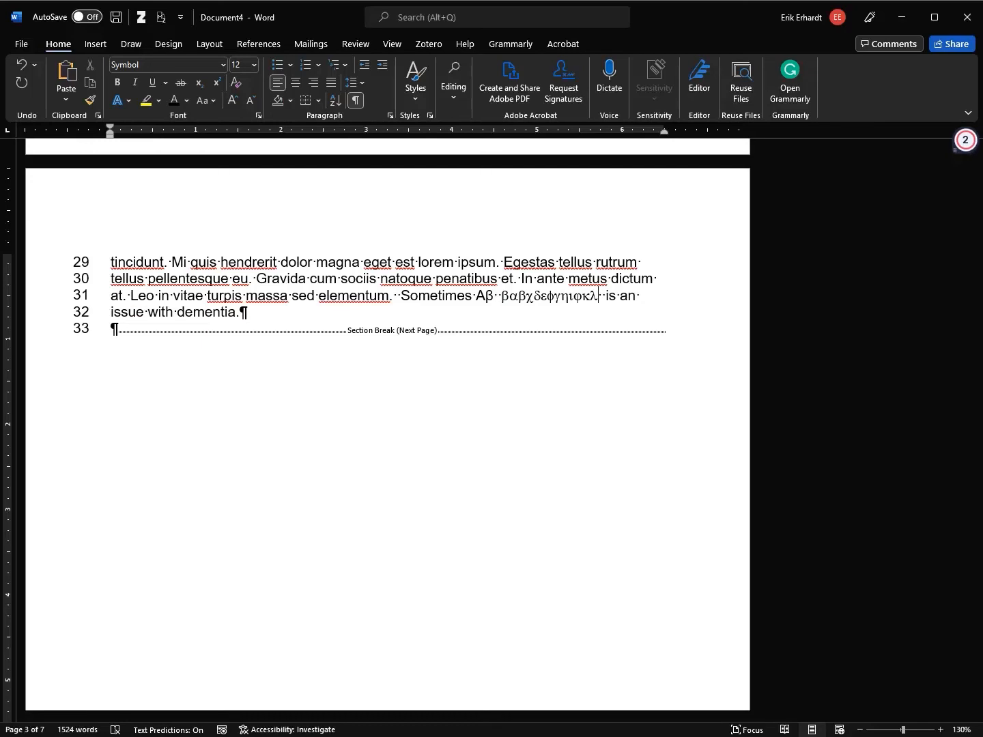
pyautogui.moveTo(615, 293); pyautogui.dragTo(476, 296)
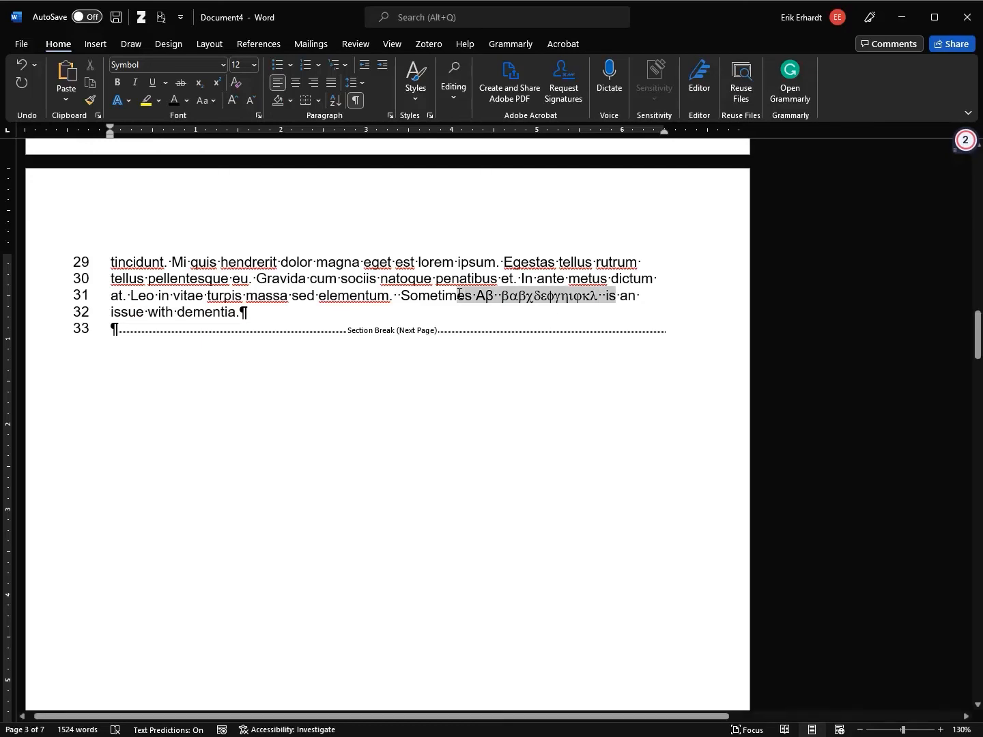
pyautogui.click(416, 89)
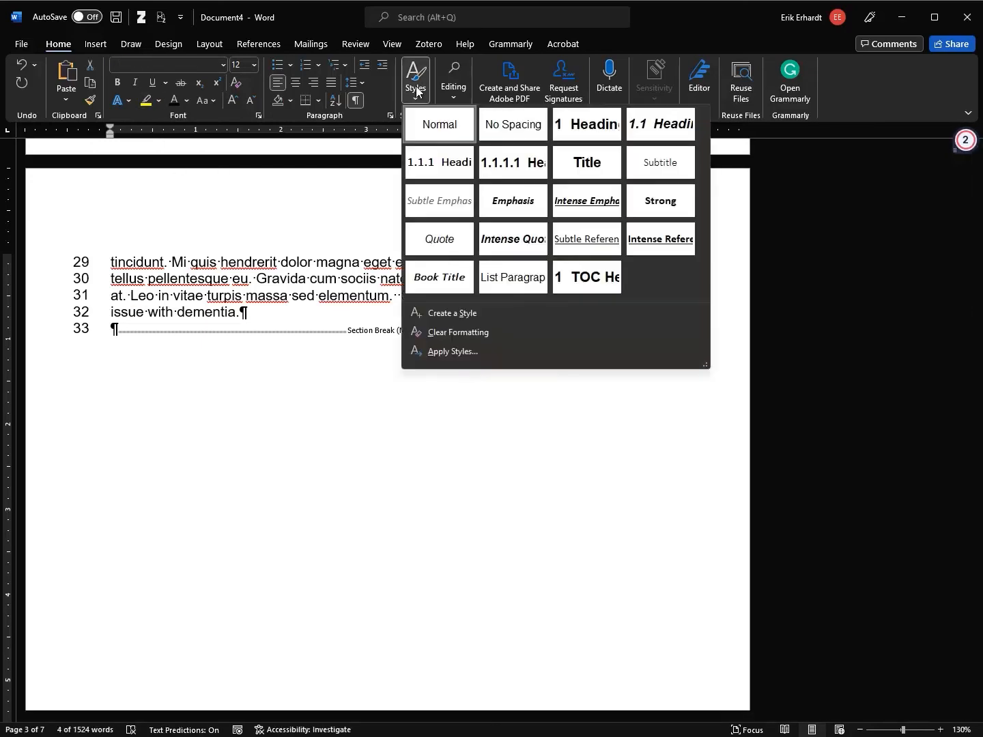
pyautogui.click(432, 127)
# Delete the stray 'b' and test letters, add ', is it +1 or -1', and select the minus sign
pyautogui.click(502, 297)
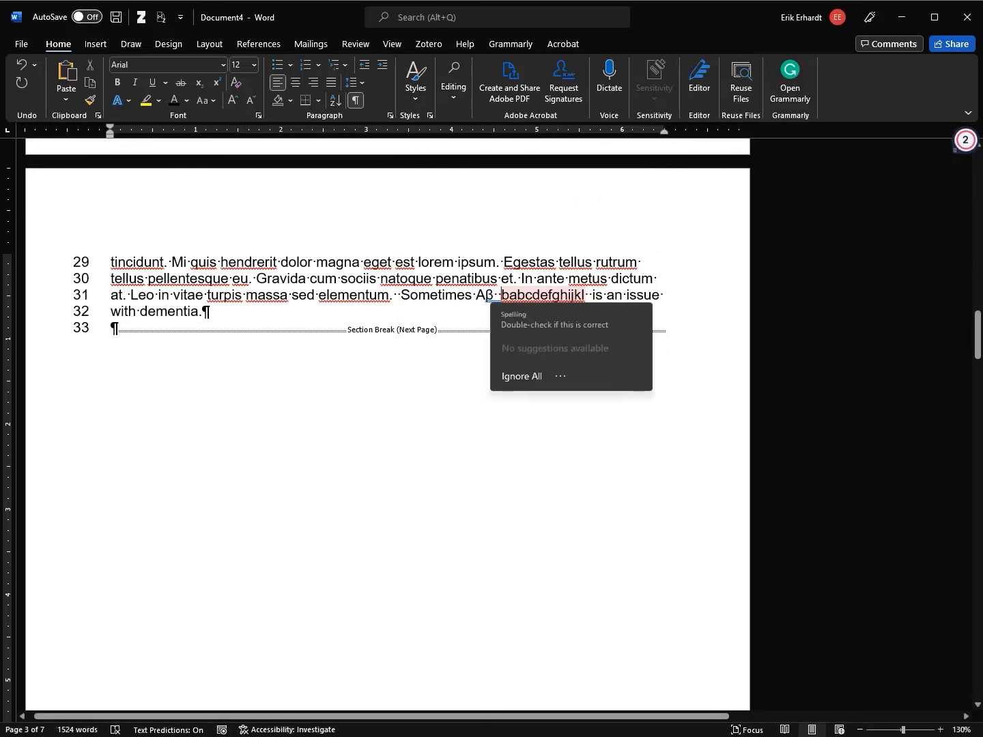
pyautogui.press('Delete')
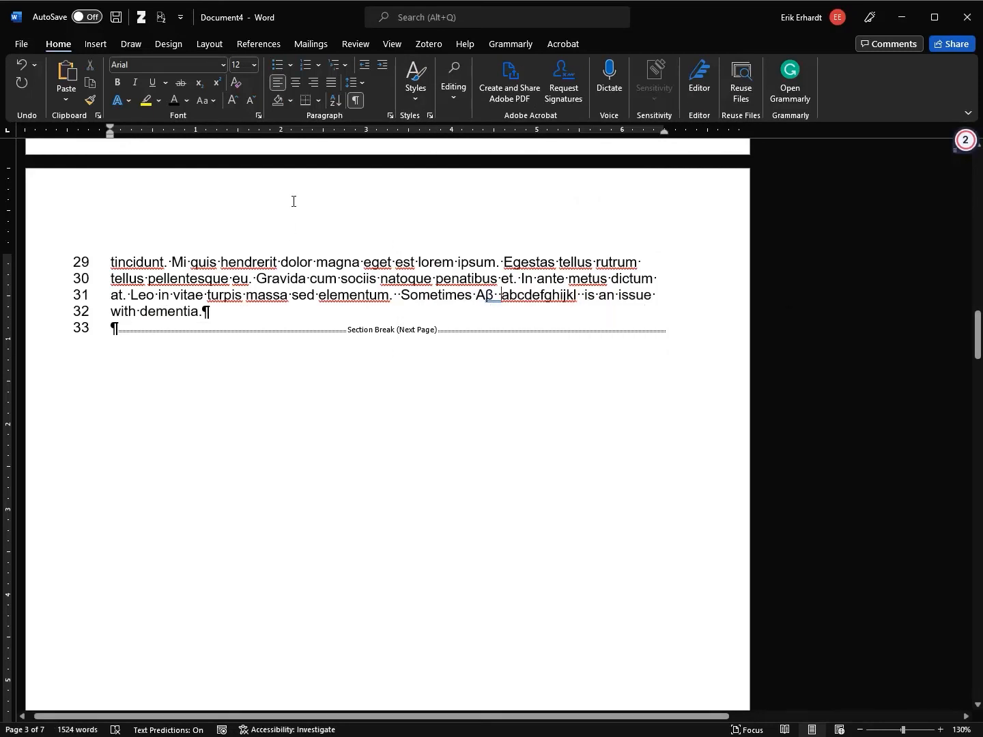
pyautogui.hotkey('ctrl', 'shift', 'Right')
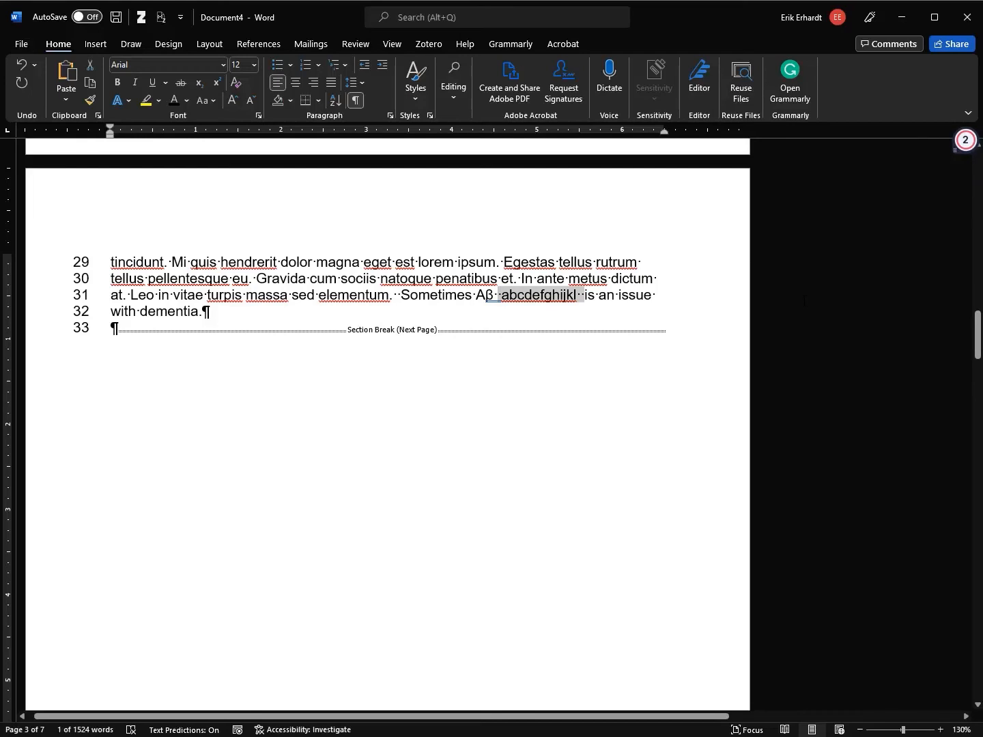
pyautogui.press('Delete')
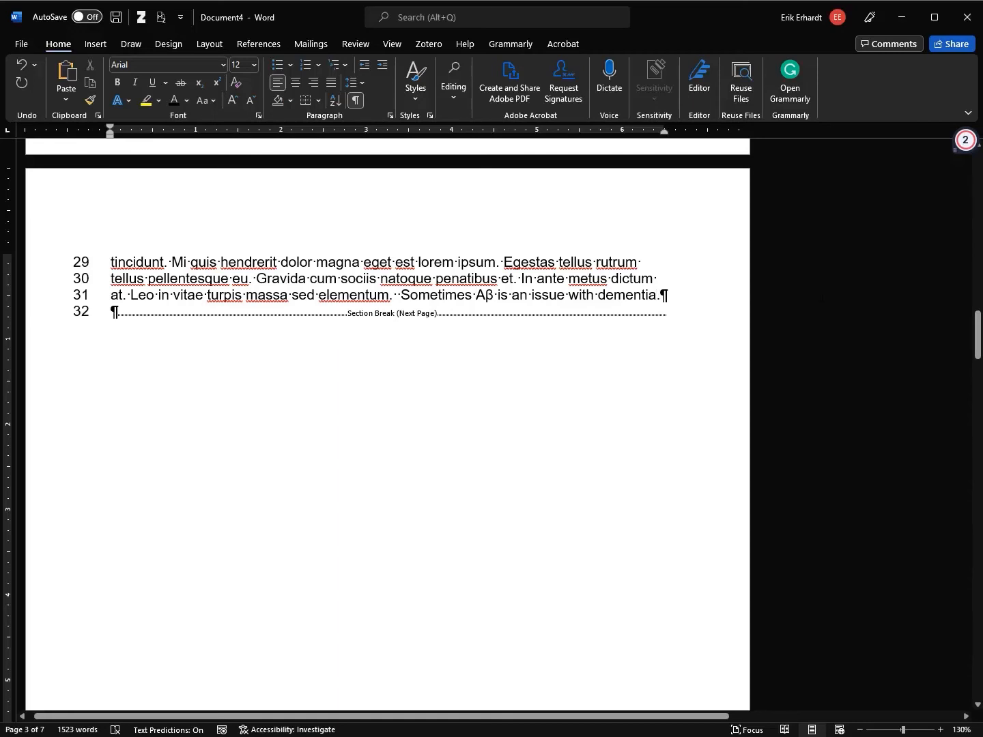
pyautogui.write(', is it +1 or')
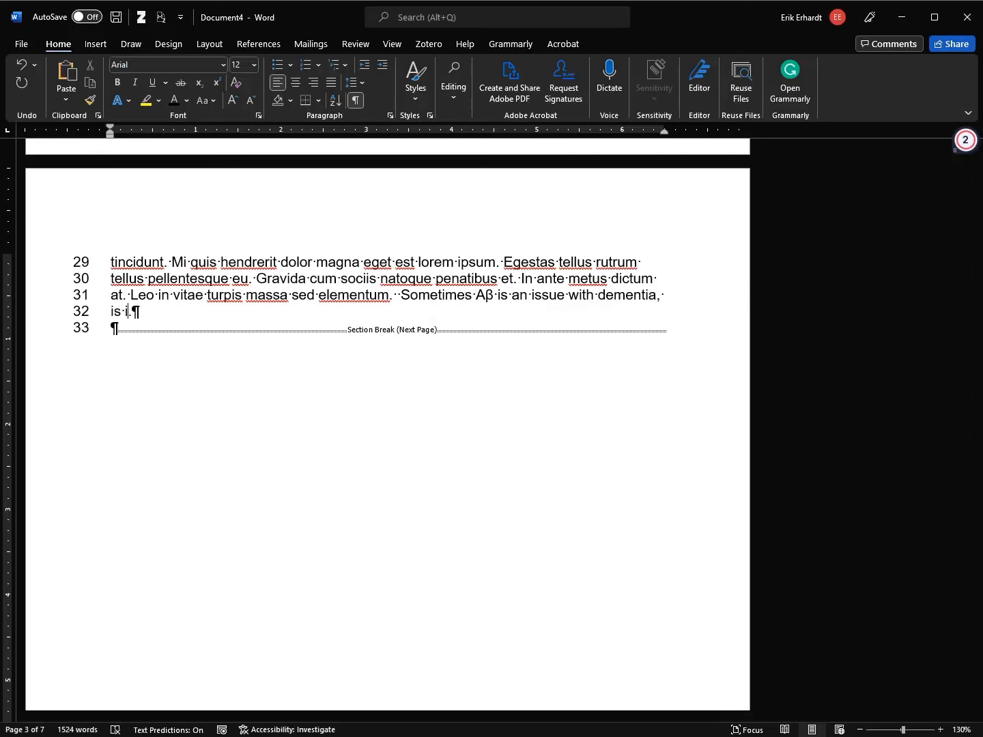
pyautogui.write(' -1')
pyautogui.hotkey('shift', 'Left')
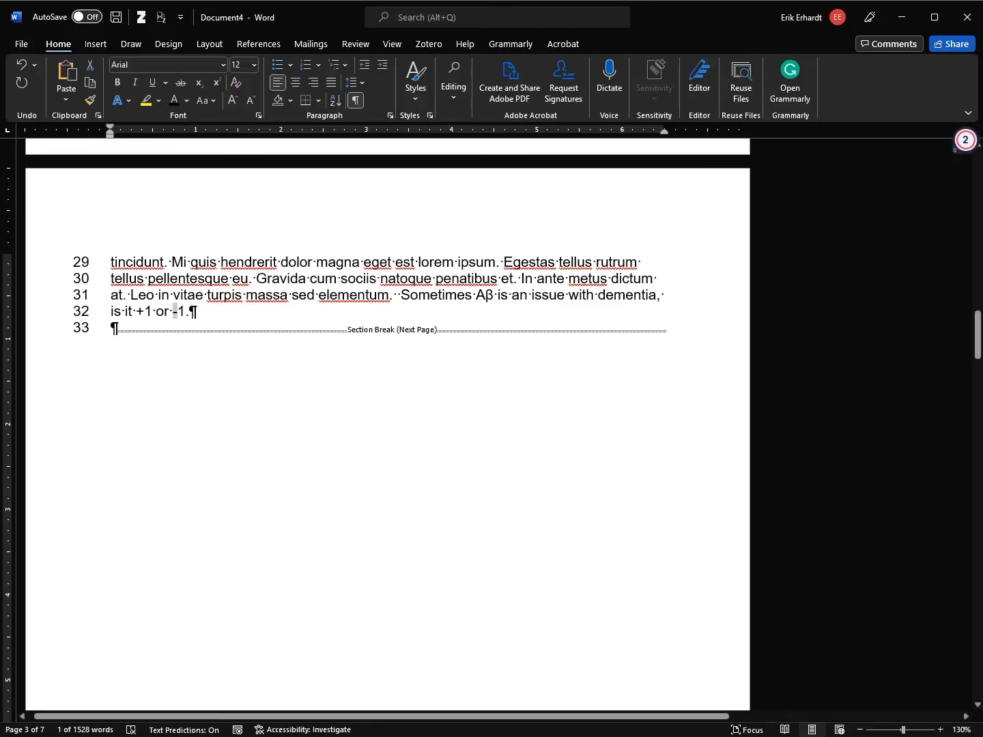
# Replace the hyphen in '-1' with the Minus Sign from the Mathematical Operators symbol subset
pyautogui.click(99, 45)
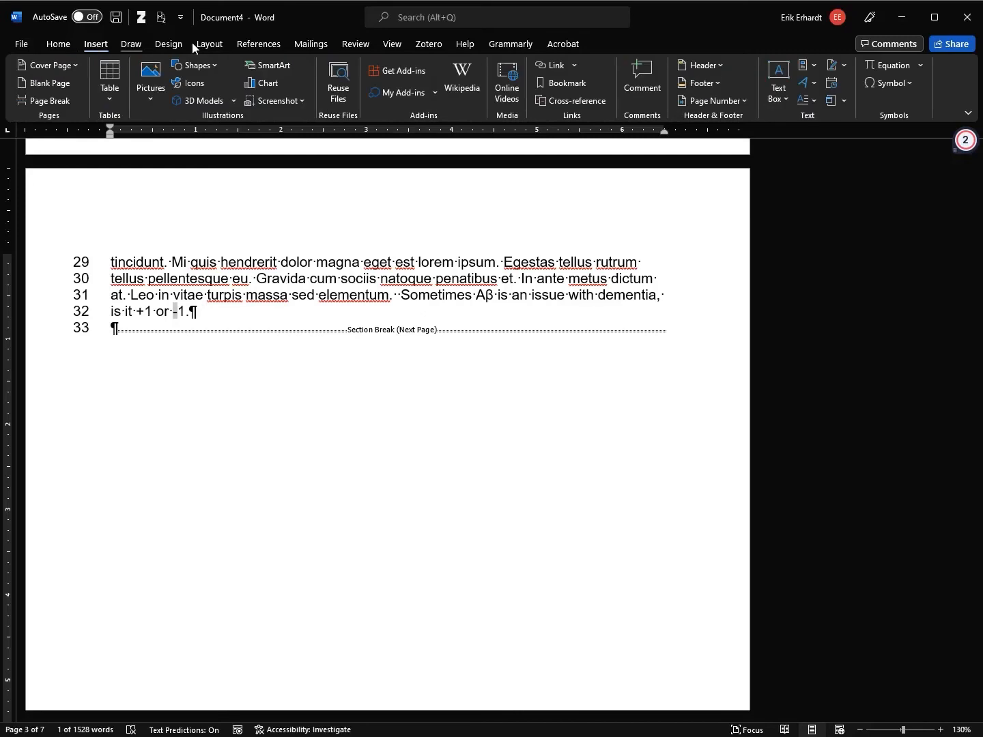
pyautogui.click(911, 84)
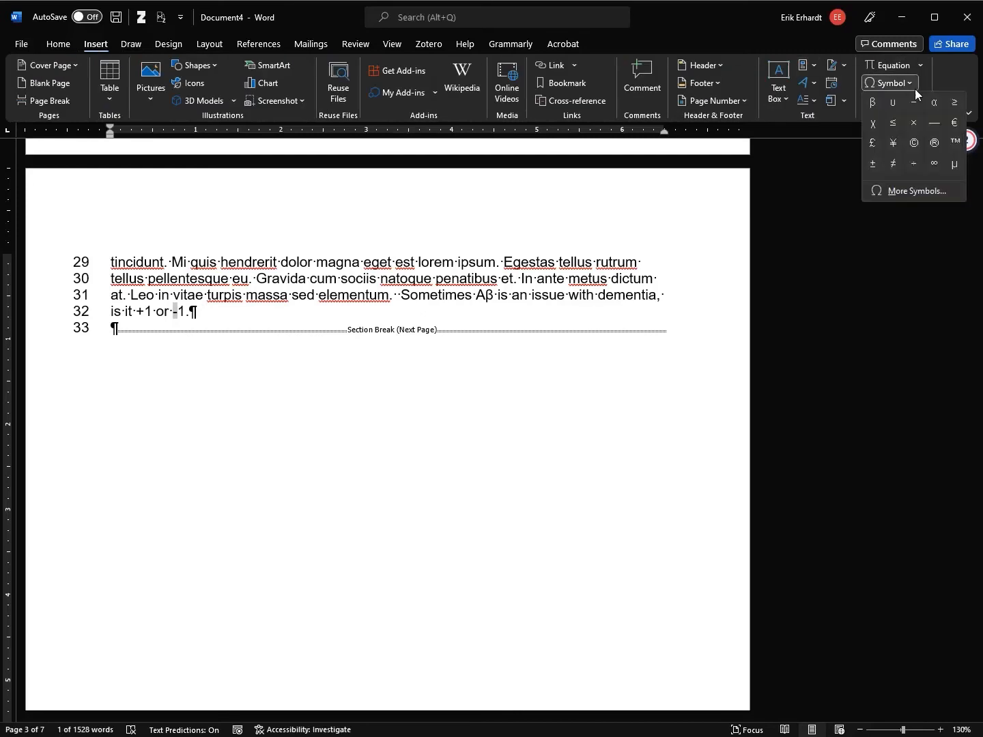
pyautogui.click(914, 193)
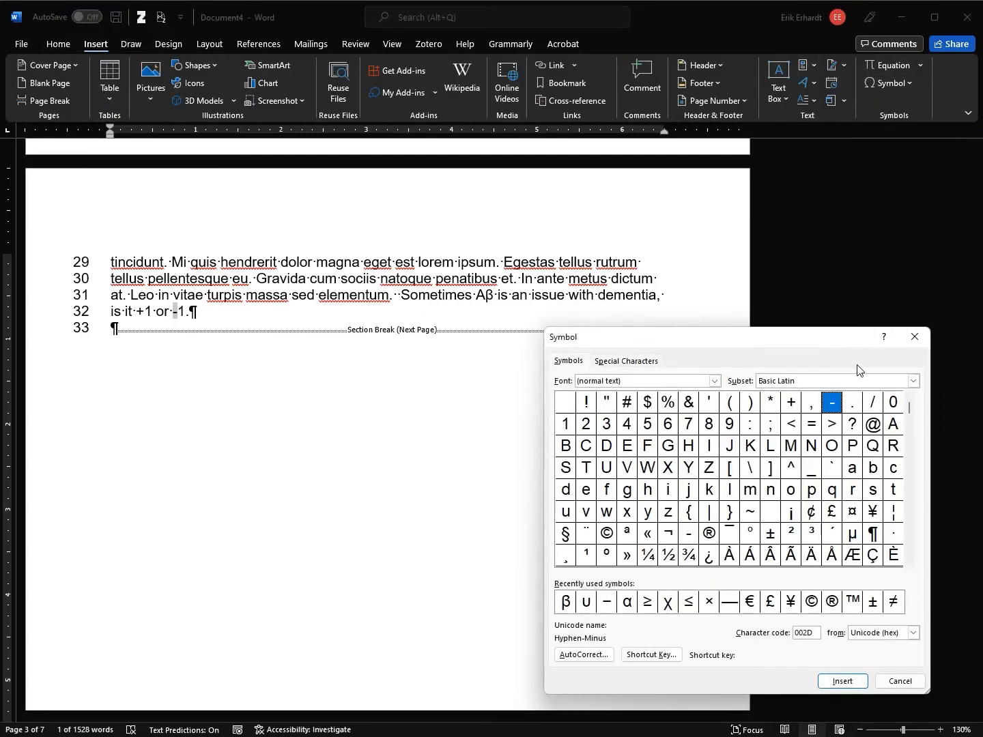
pyautogui.click(913, 381)
pyautogui.scroll(-7, 881, 410)
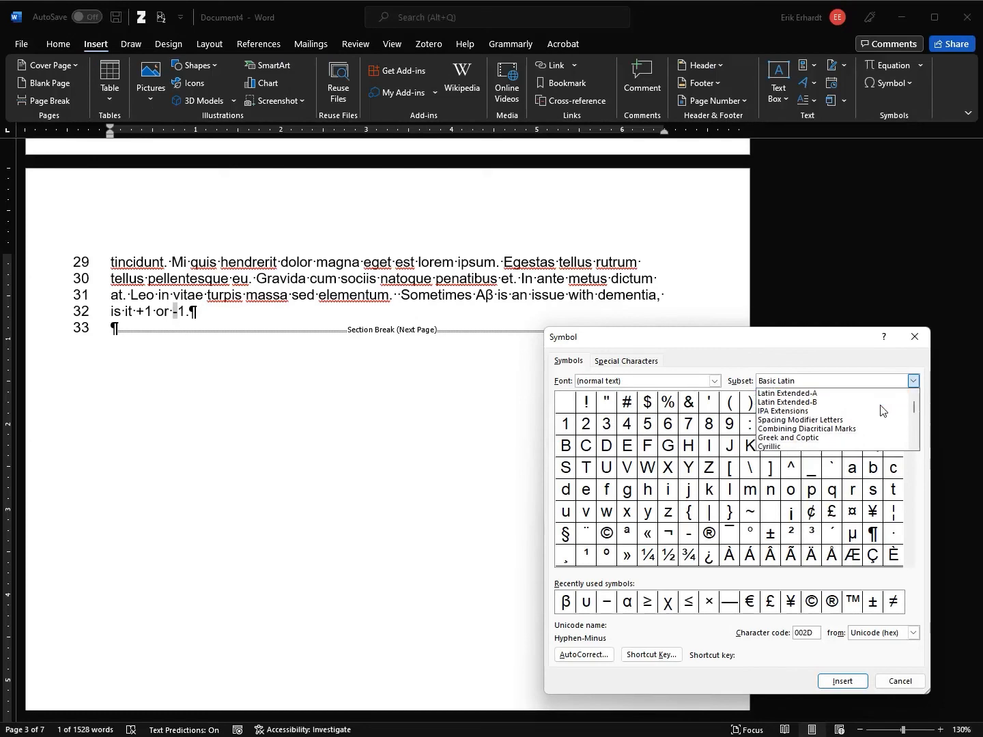
pyautogui.scroll(-4, 867, 409)
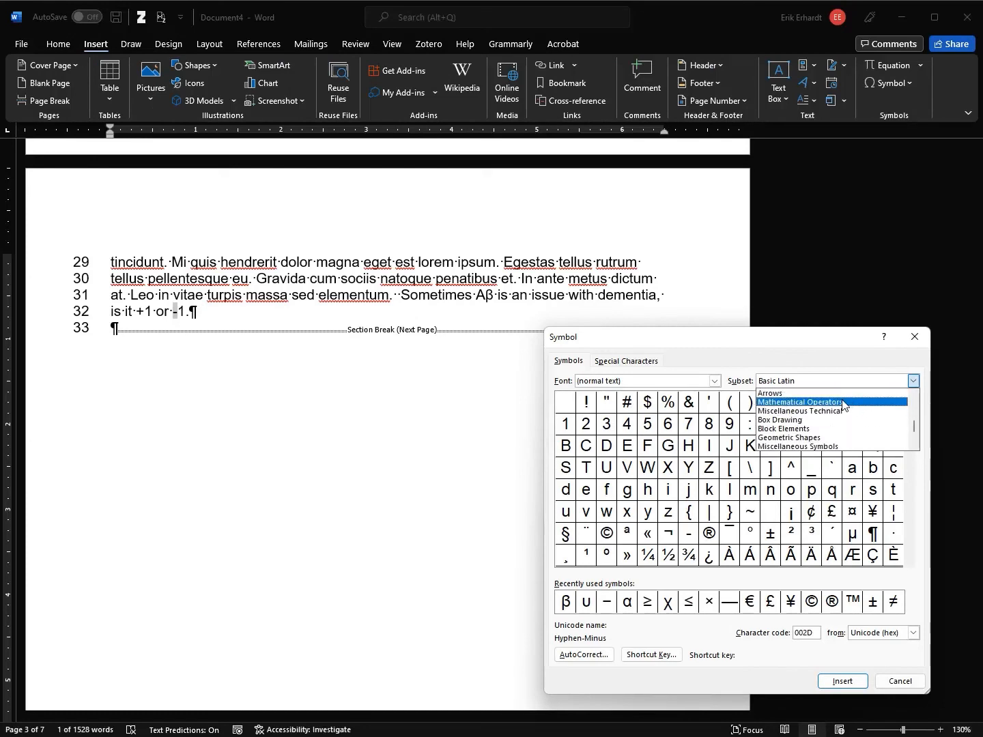
pyautogui.click(852, 402)
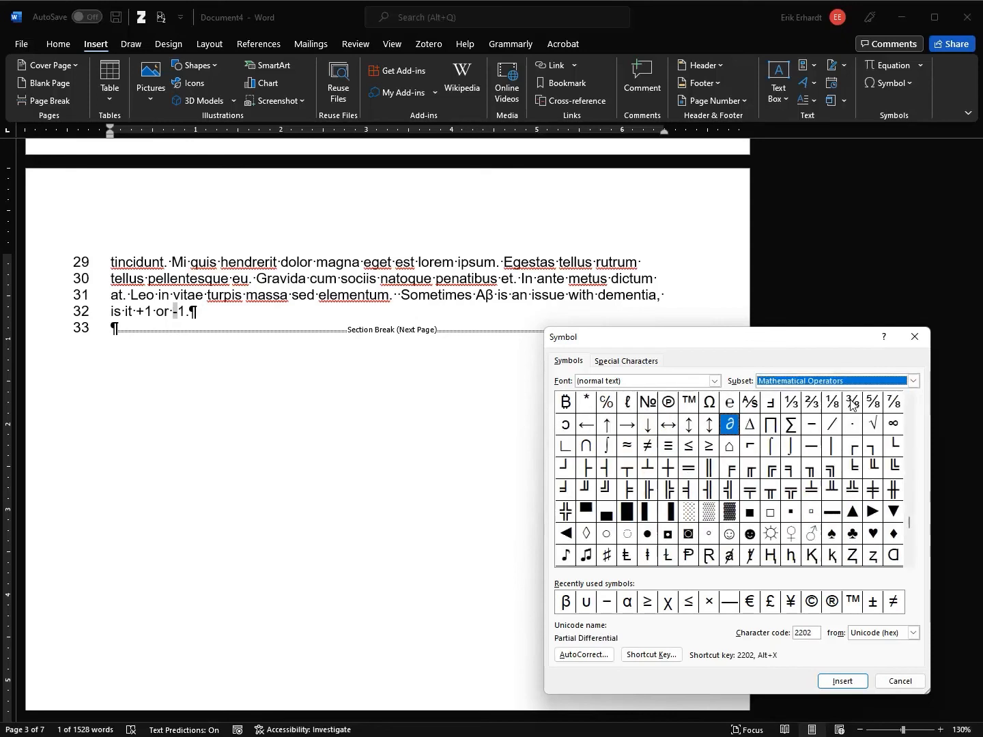
pyautogui.click(817, 427)
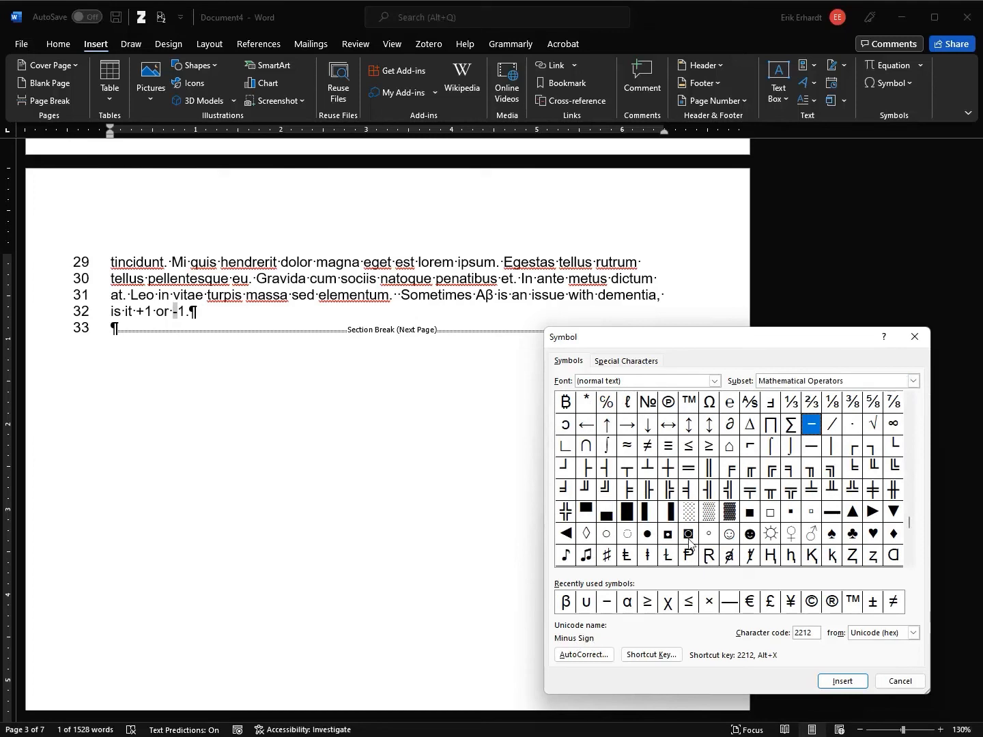
pyautogui.click(843, 682)
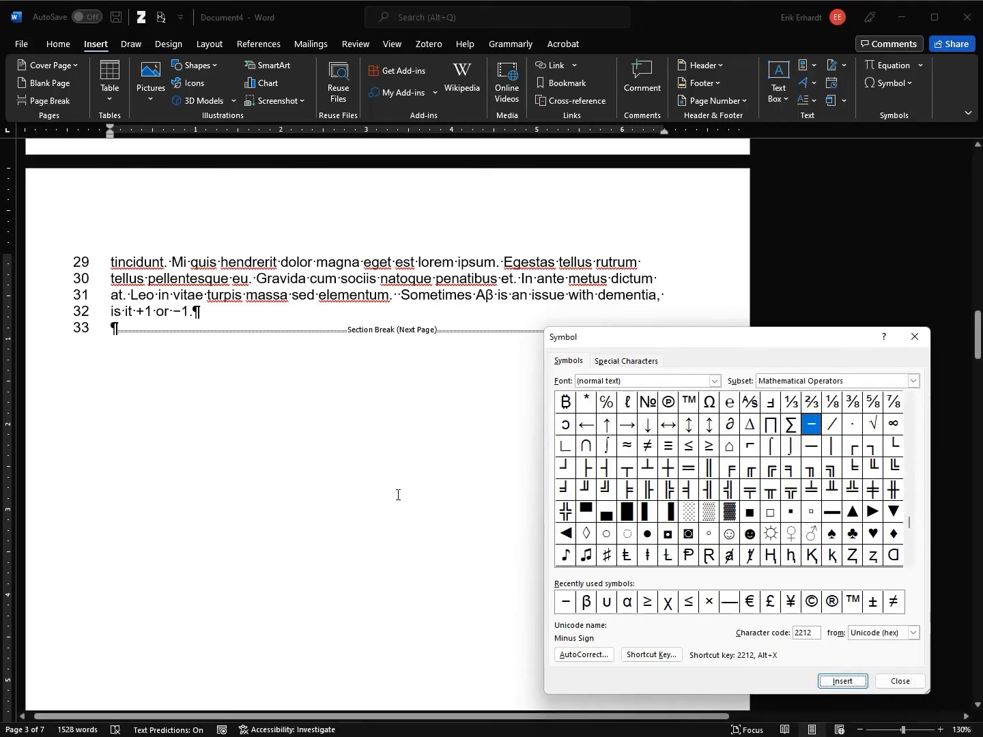
pyautogui.click(901, 682)
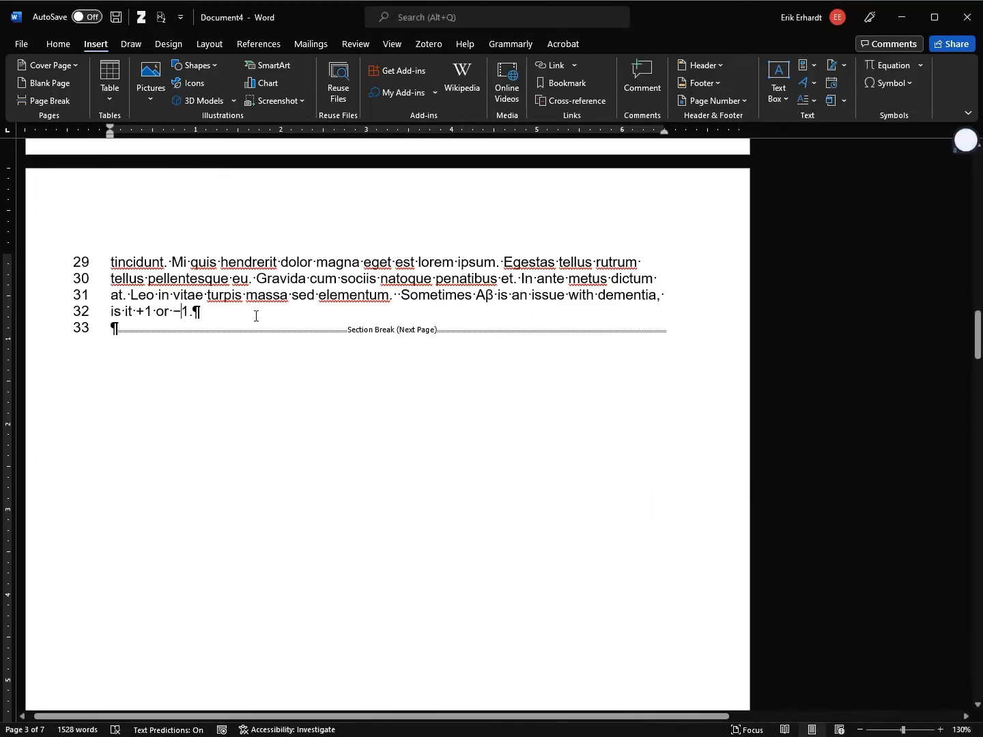
pyautogui.click(58, 44)
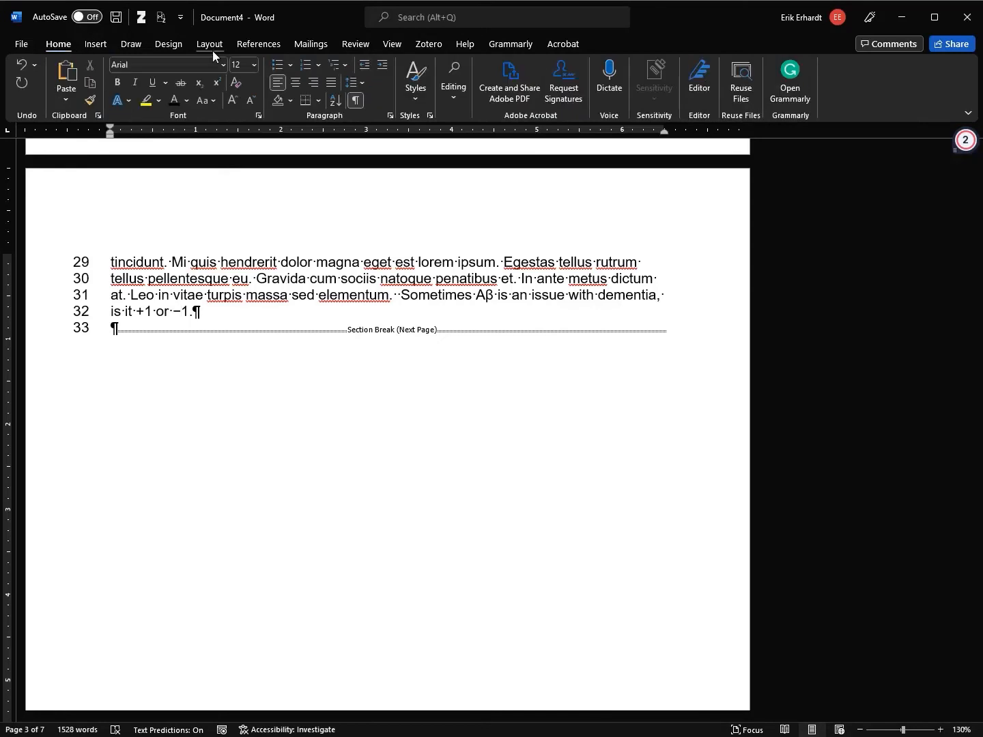
# Hide formatting marks and remove the stray hyphen left after the minus sign
pyautogui.click(355, 100)
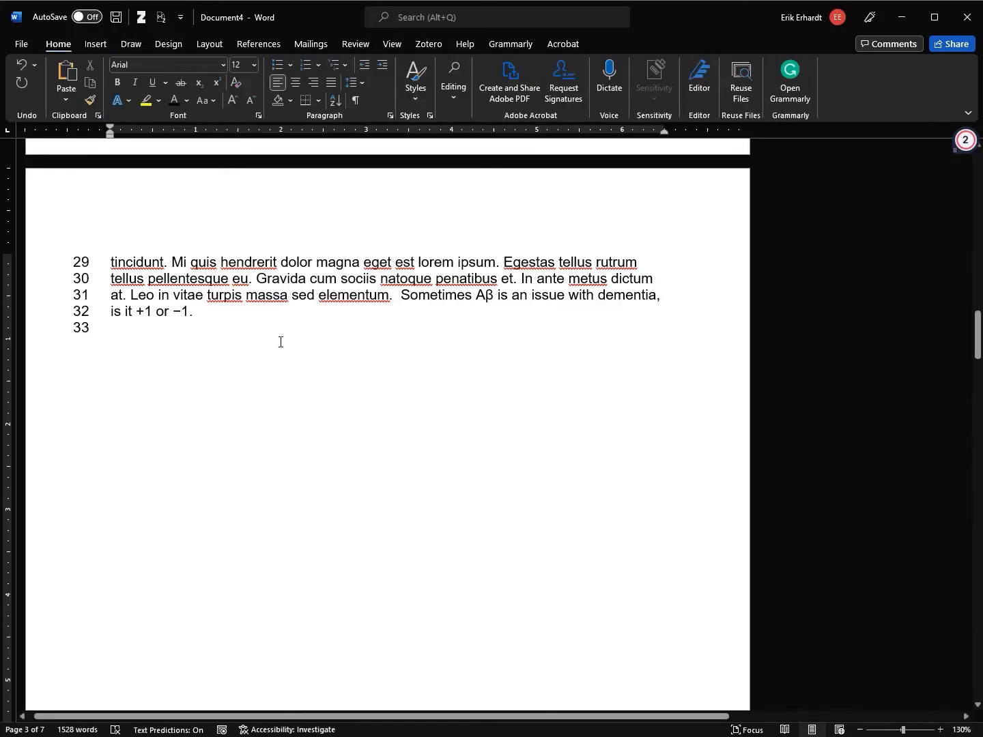
pyautogui.write('-')
pyautogui.press('Left')
pyautogui.press('Delete')
# Autofit Table 1's column widths
pyautogui.scroll(5, 318, 360)
pyautogui.scroll(5, 319, 359)
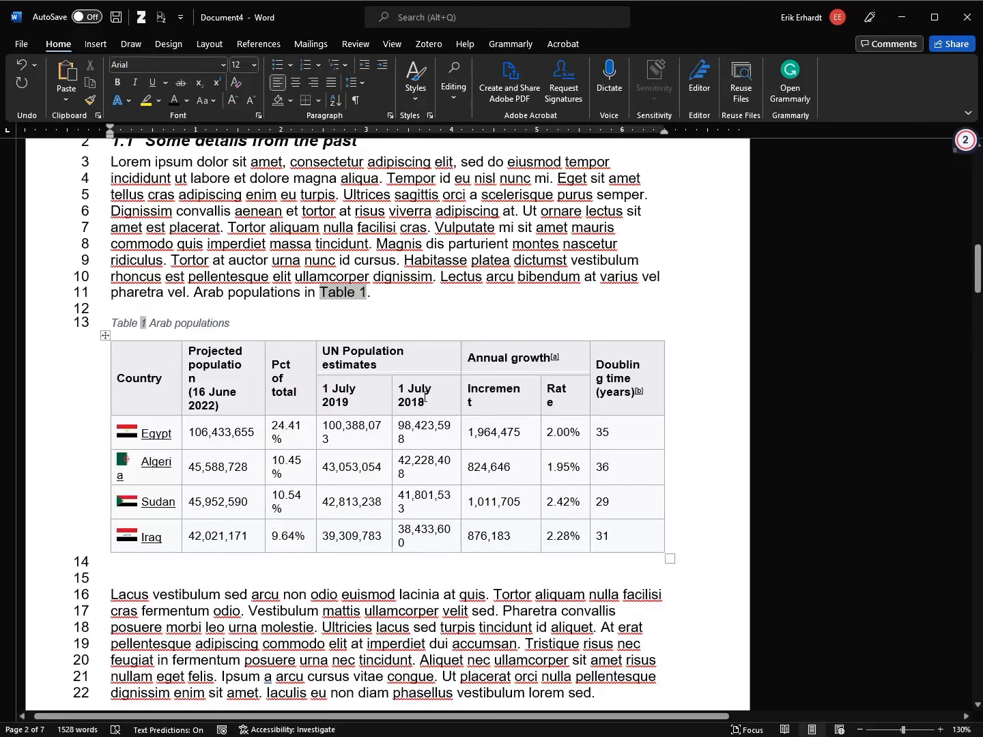
pyautogui.scroll(10, 446, 419)
pyautogui.scroll(-14, 448, 402)
pyautogui.scroll(3, 445, 325)
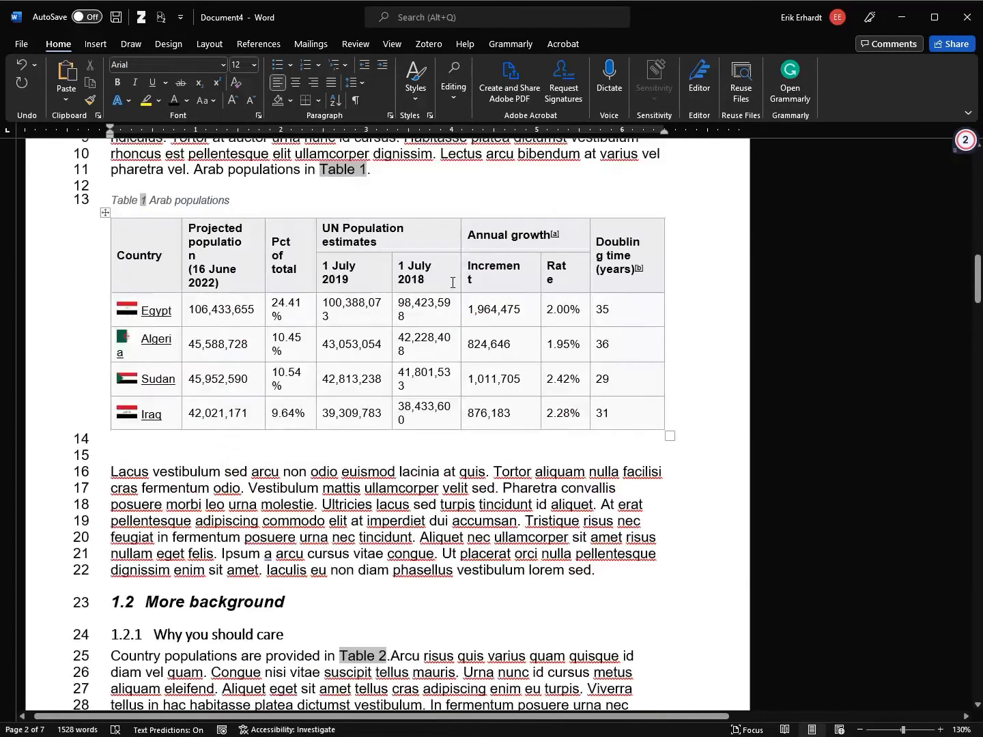
pyautogui.click(434, 263)
pyautogui.doubleClick(460, 266)
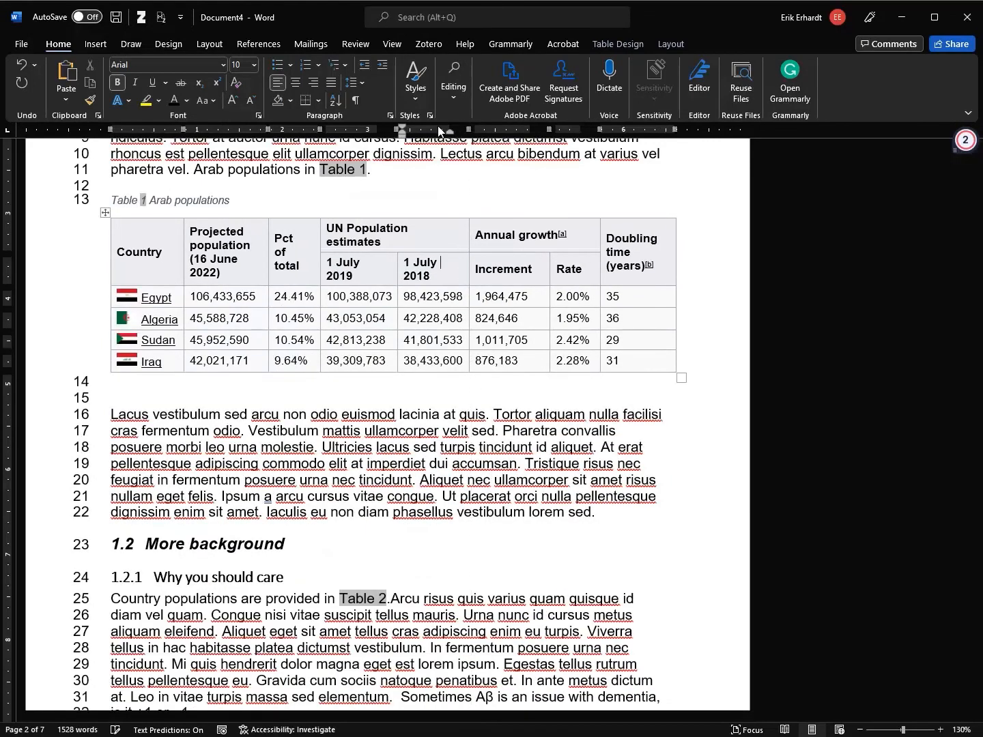
# Put a '-' before each of the four 1 July 2018 values, from Egypt's 98,423,598 to Iraq
pyautogui.click(401, 296)
pyautogui.press('Left')
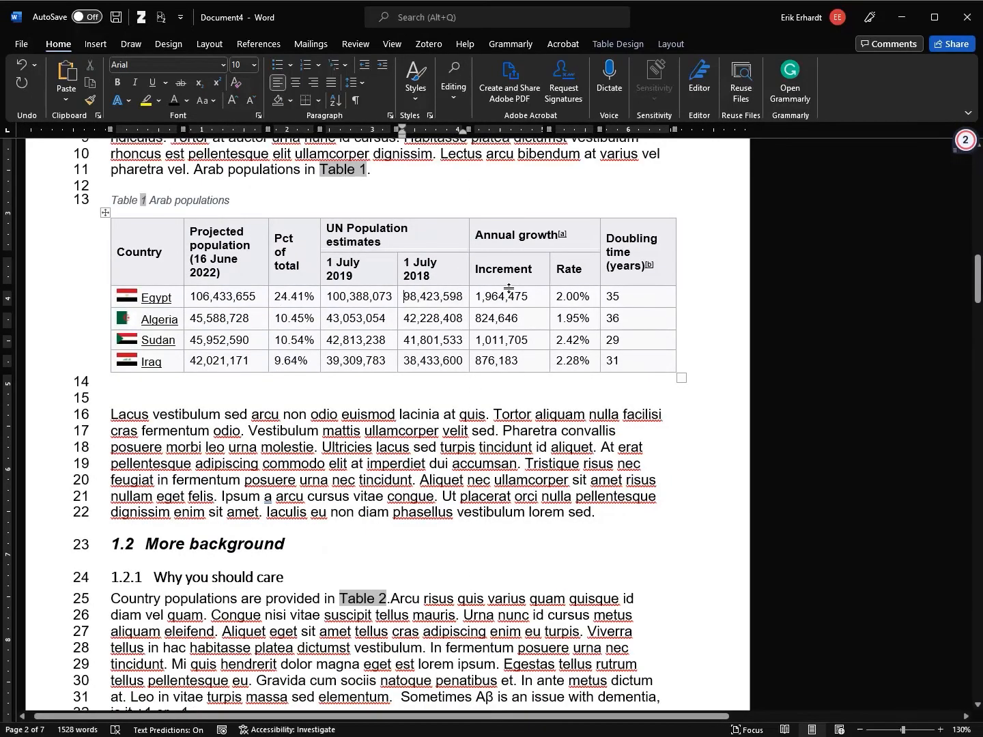
pyautogui.write('-')
pyautogui.press('Down')
pyautogui.write('-')
pyautogui.press('Down')
pyautogui.write('-')
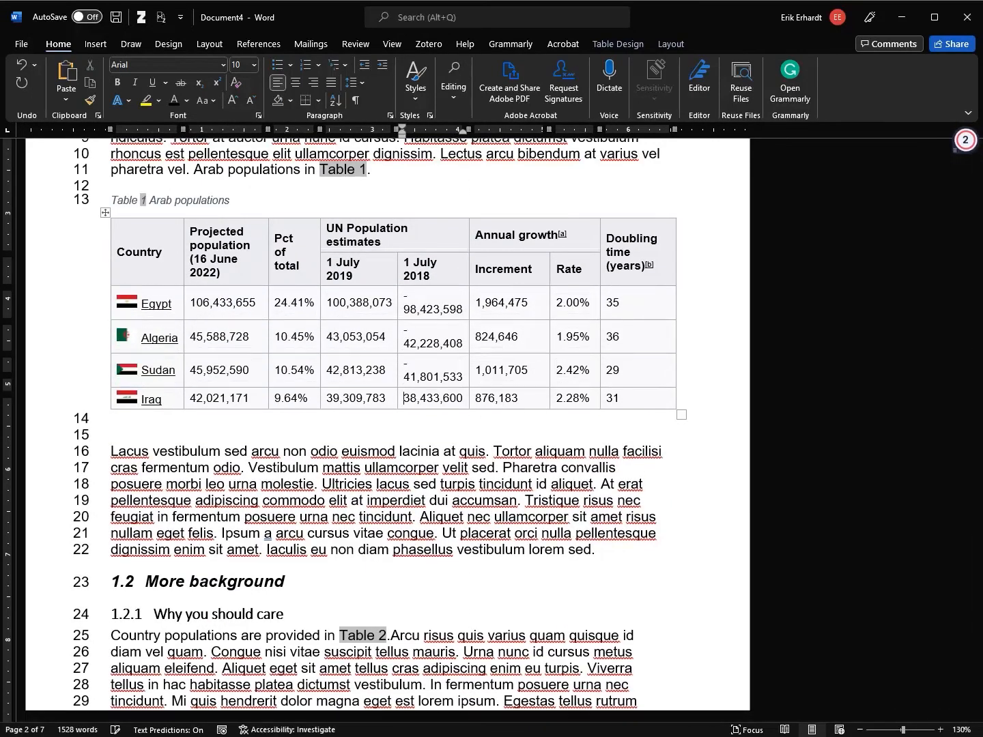
pyautogui.press('Down')
pyautogui.write('-')
# Widen the 1 July 2018 column so the numbers fit, then search the document for 'Table'
pyautogui.moveTo(468, 130); pyautogui.dragTo(475, 135)
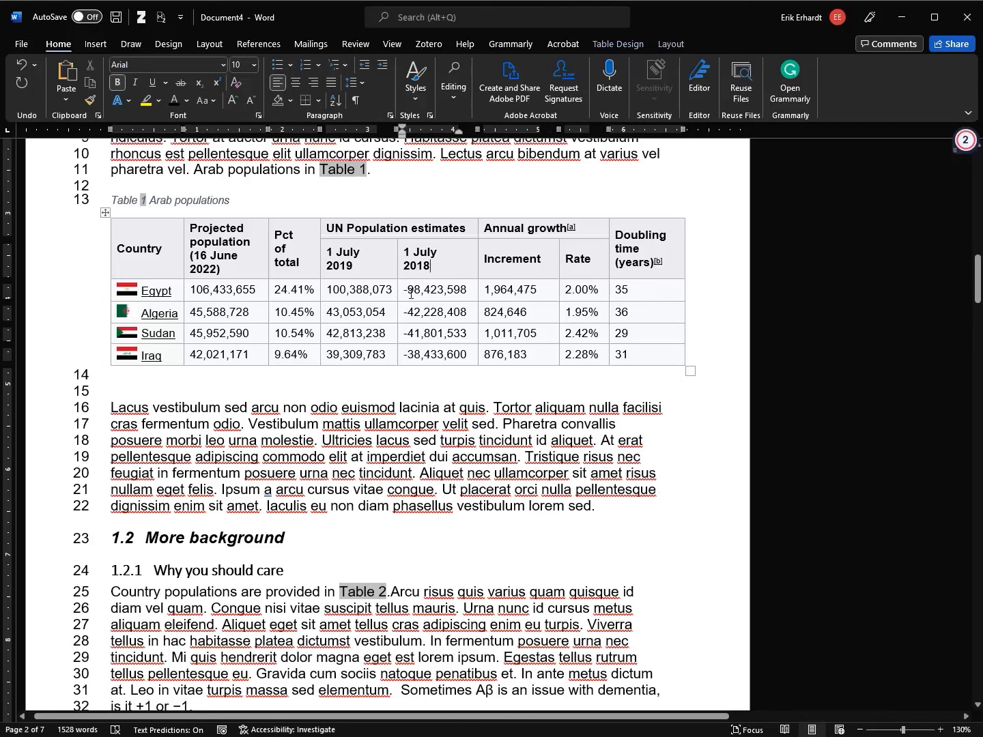
pyautogui.click(378, 253)
pyautogui.hotkey('ctrl', 'f')
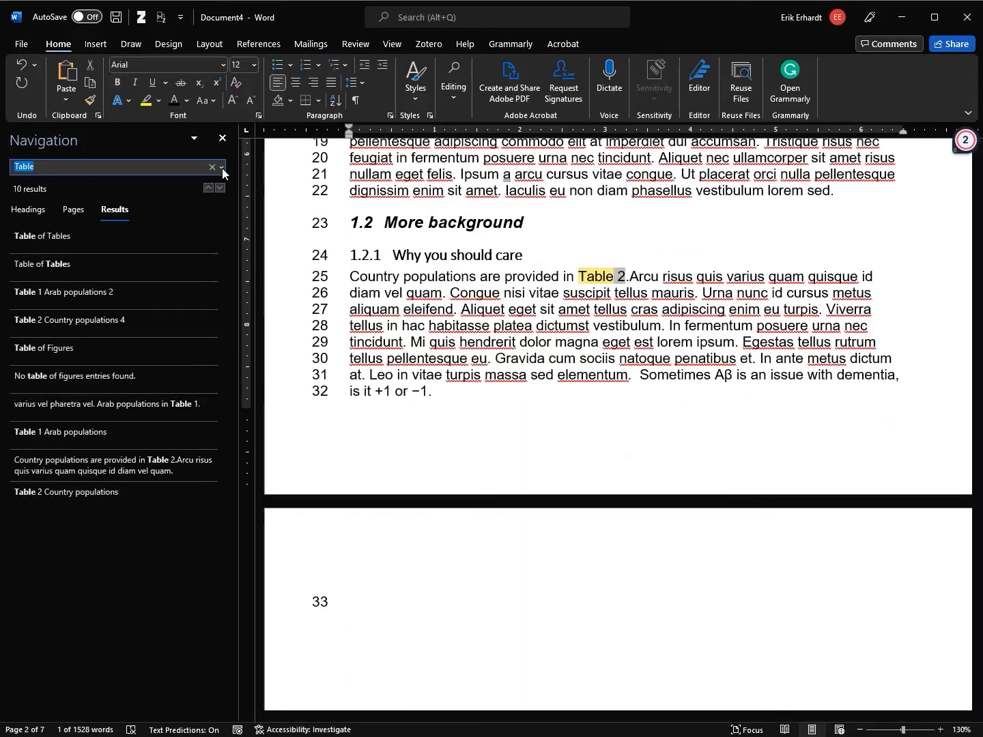
# Open Find and Replace with a hyphen as the search text
pyautogui.click(221, 168)
pyautogui.click(244, 222)
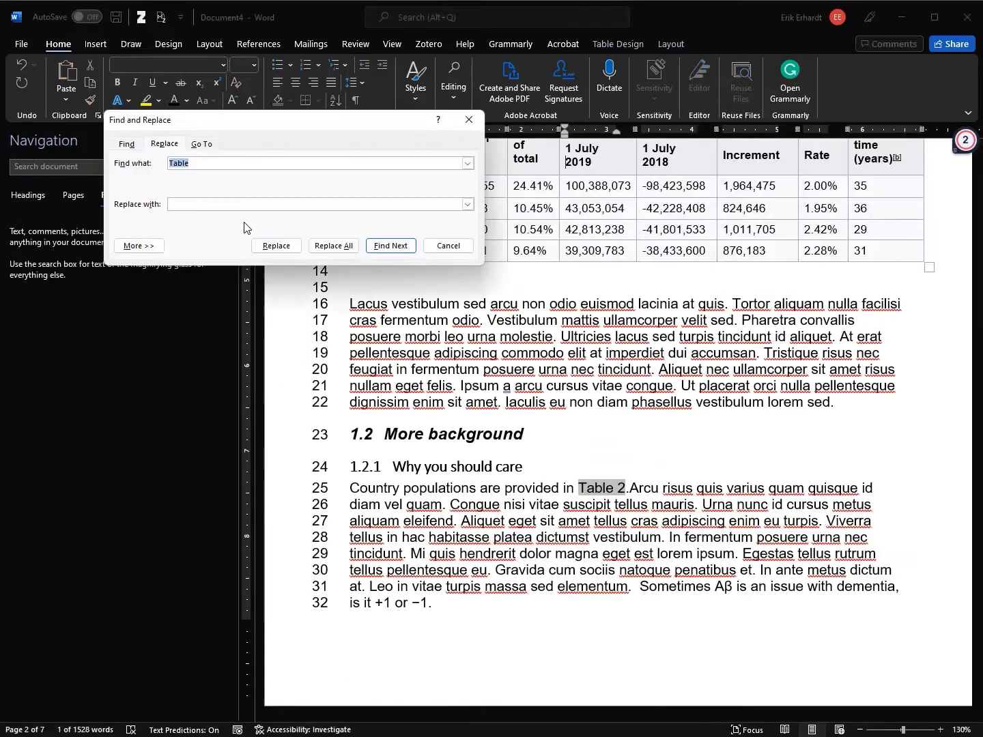
pyautogui.write('-')
pyautogui.click(211, 204)
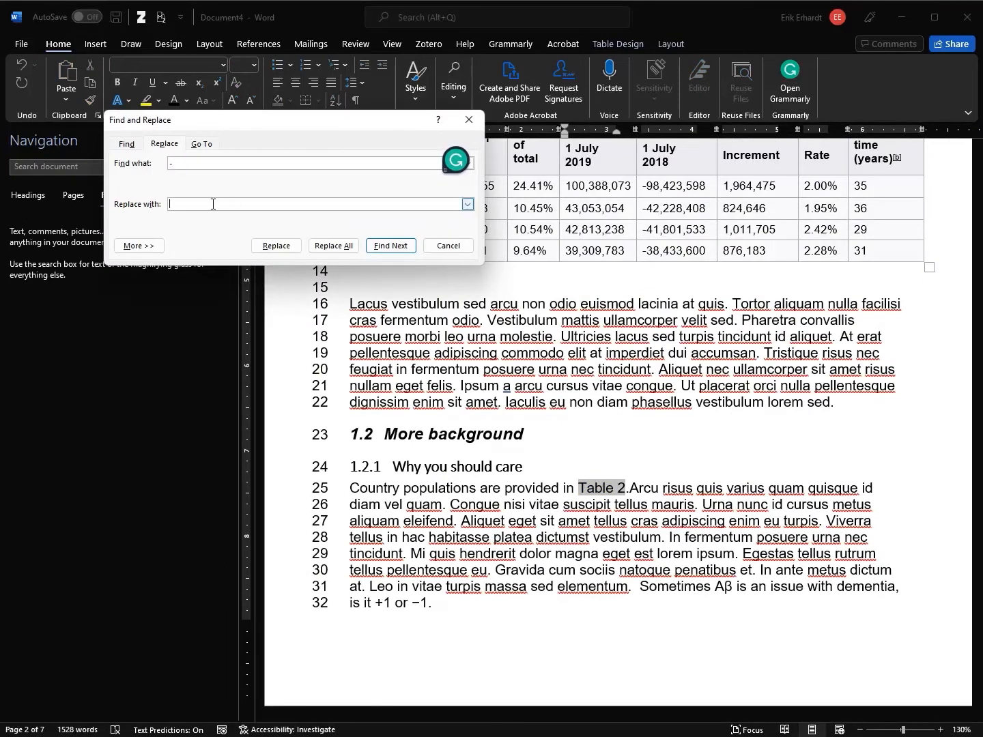
pyautogui.rightClick(212, 208)
pyautogui.click(213, 201)
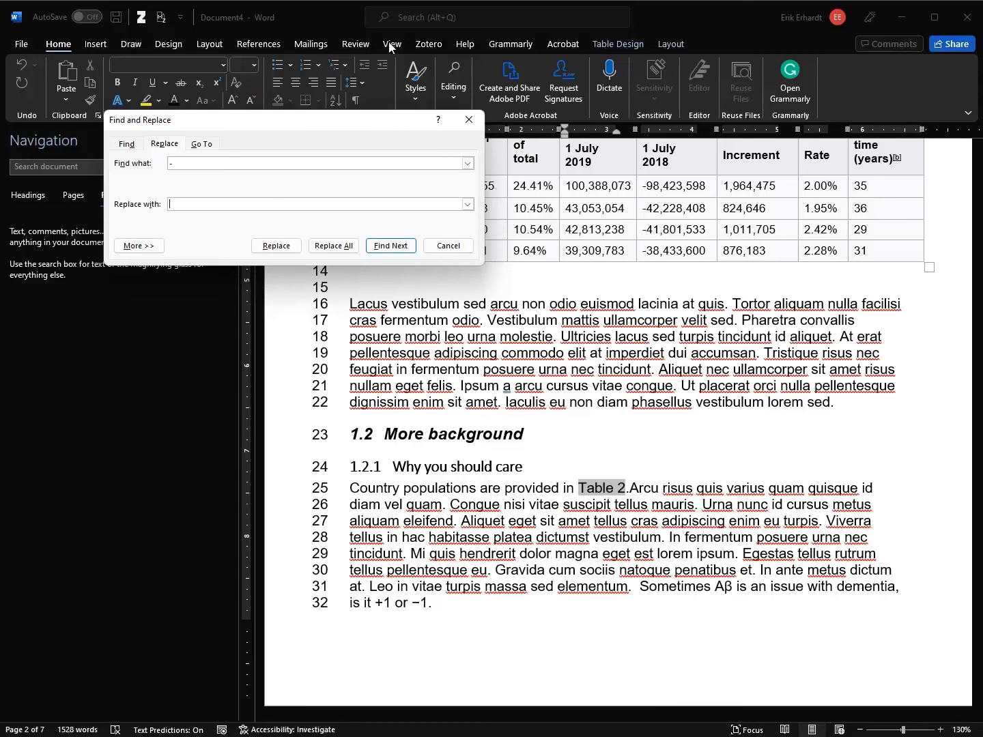
# Set the replacement text to a true minus sign taken from the symbol gallery
pyautogui.click(96, 43)
pyautogui.click(900, 82)
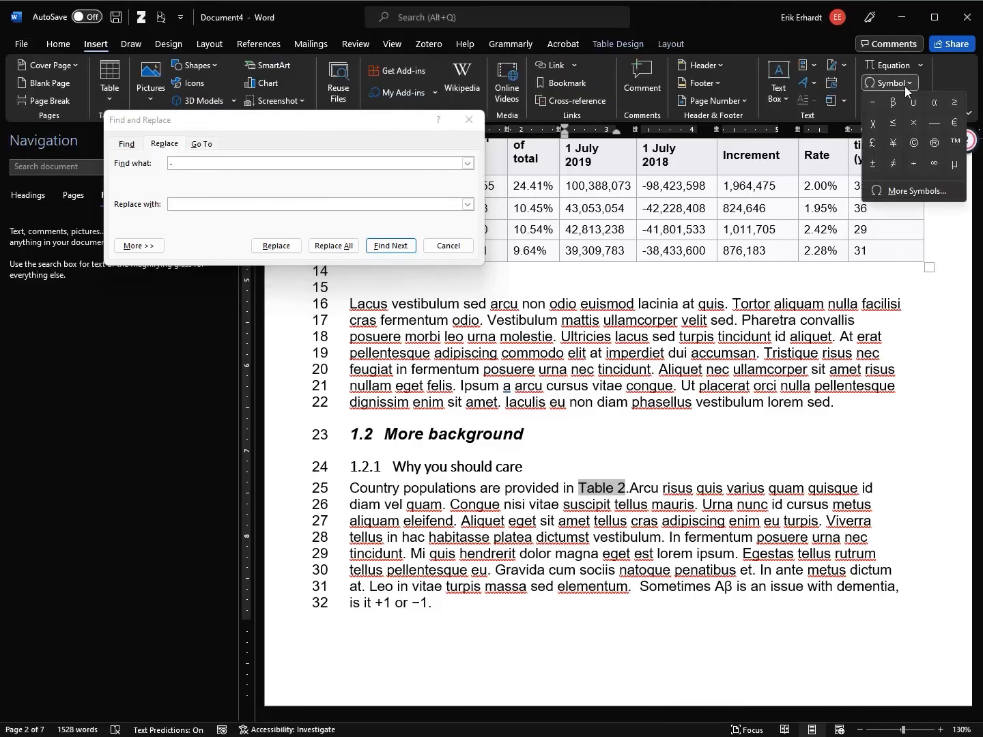
pyautogui.click(872, 104)
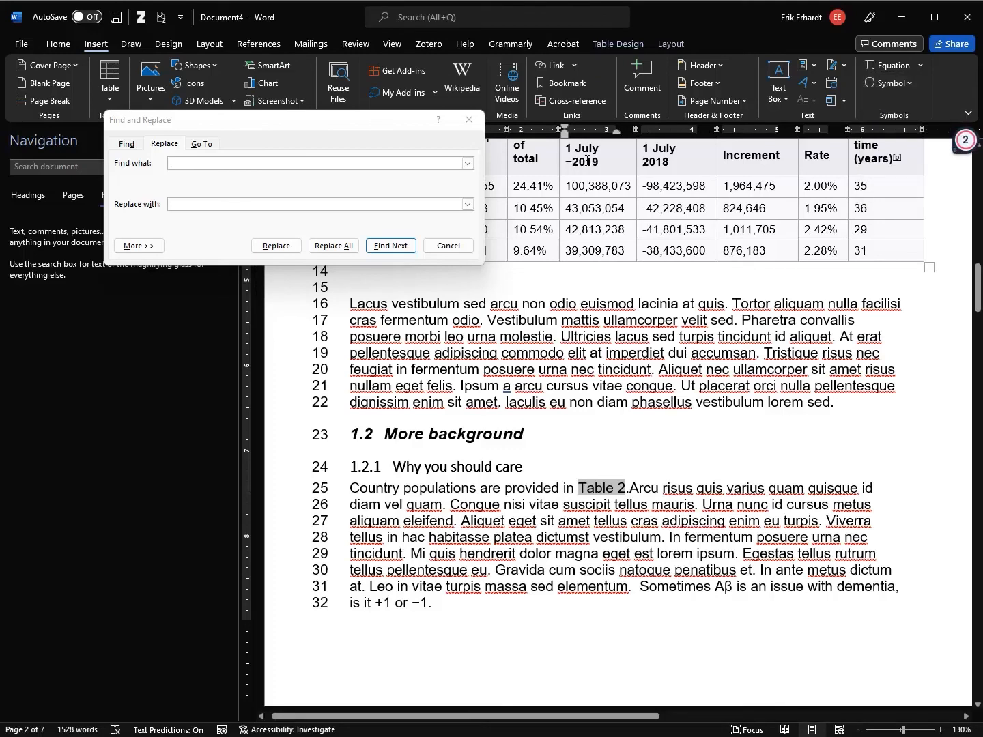
pyautogui.hotkey('shift', 'Left')
pyautogui.hotkey('ctrl', 'x')
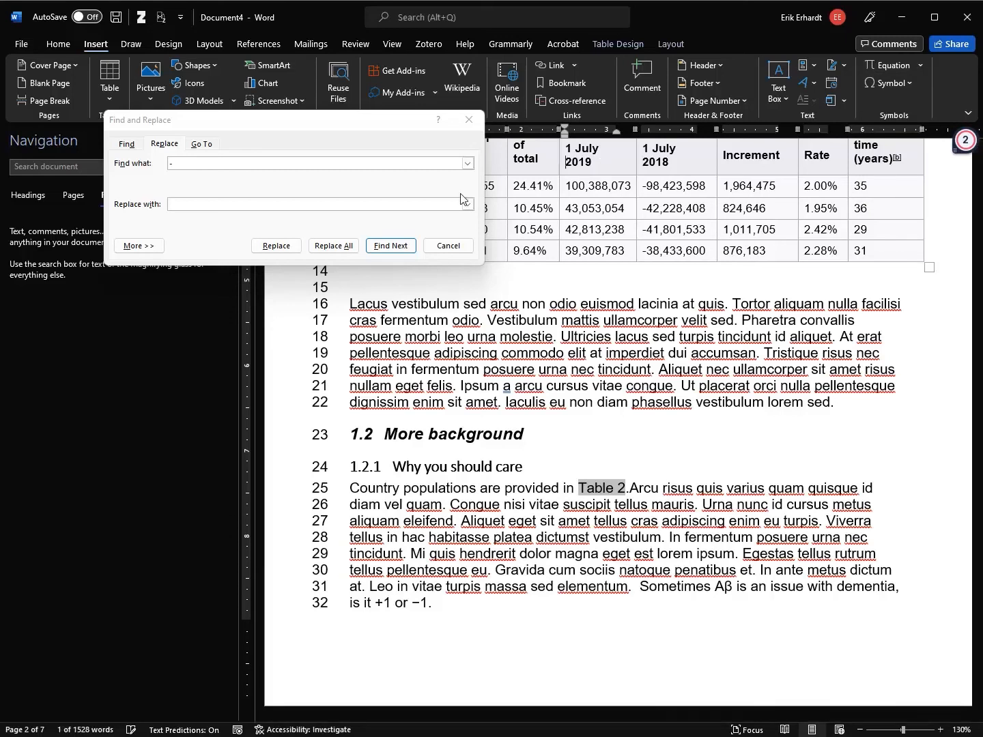
pyautogui.click(413, 203)
pyautogui.hotkey('ctrl', 'v')
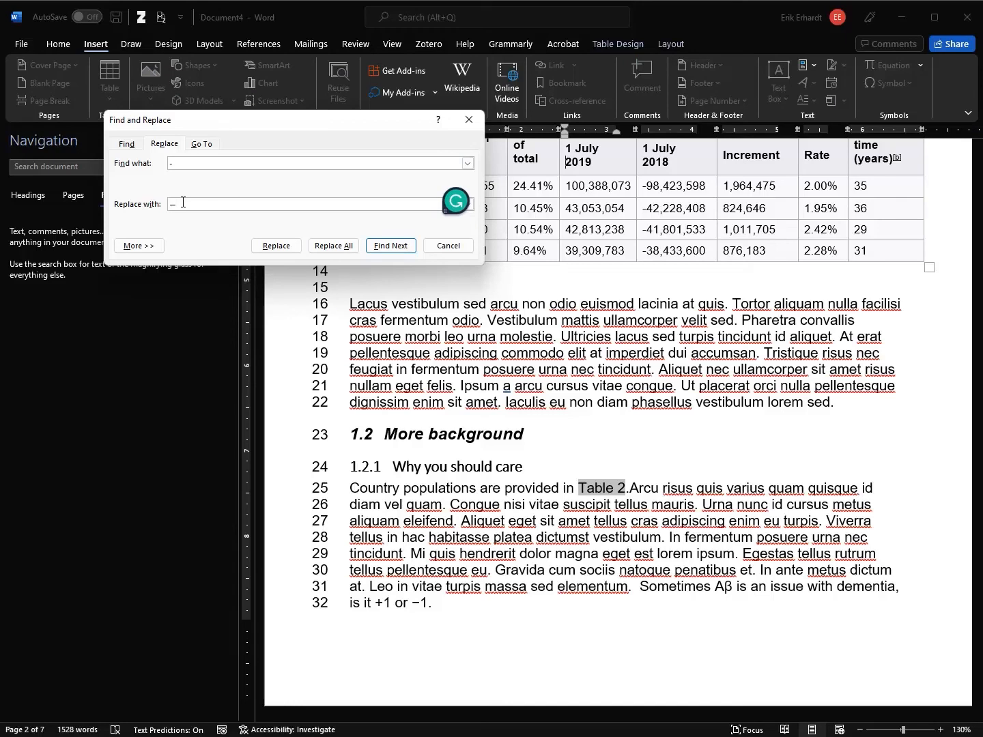
# Replace the hyphens in the Egypt, Algeria, Sudan and Iraq 1 July 2018 values with minus signs
pyautogui.click(390, 246)
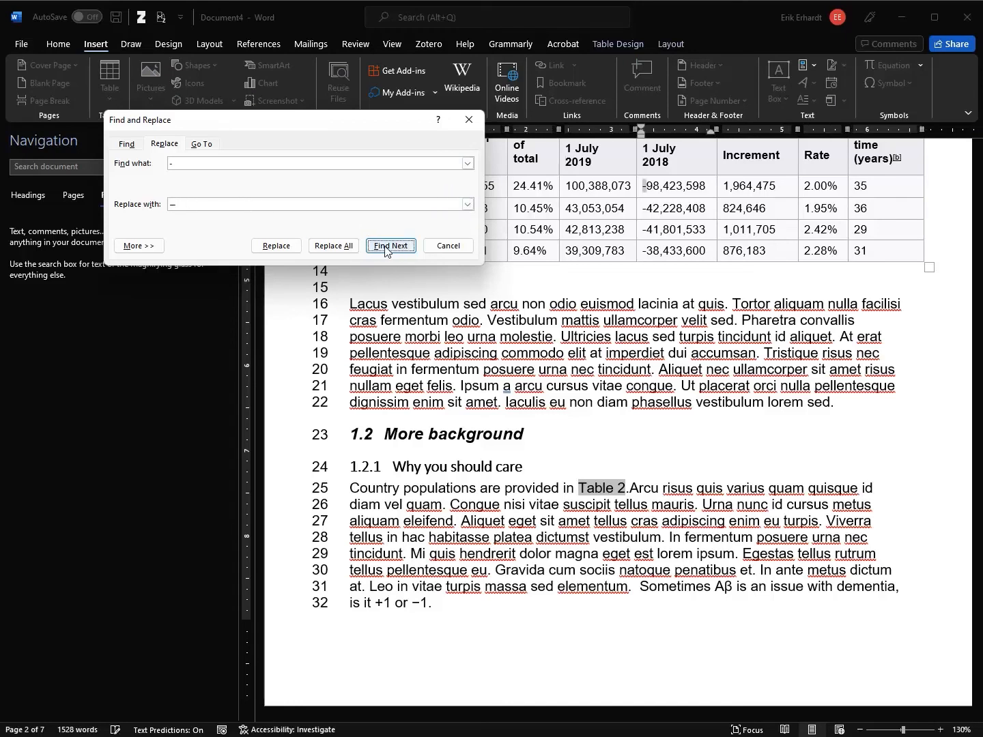
pyautogui.click(278, 247)
pyautogui.click(279, 247)
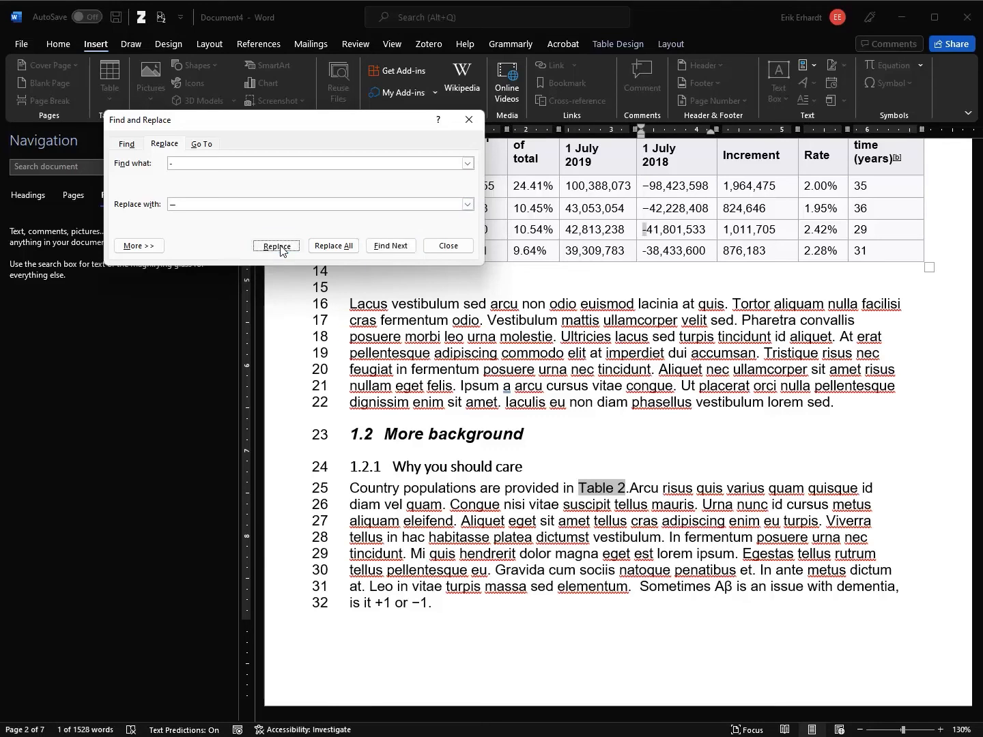
pyautogui.click(278, 246)
pyautogui.click(276, 247)
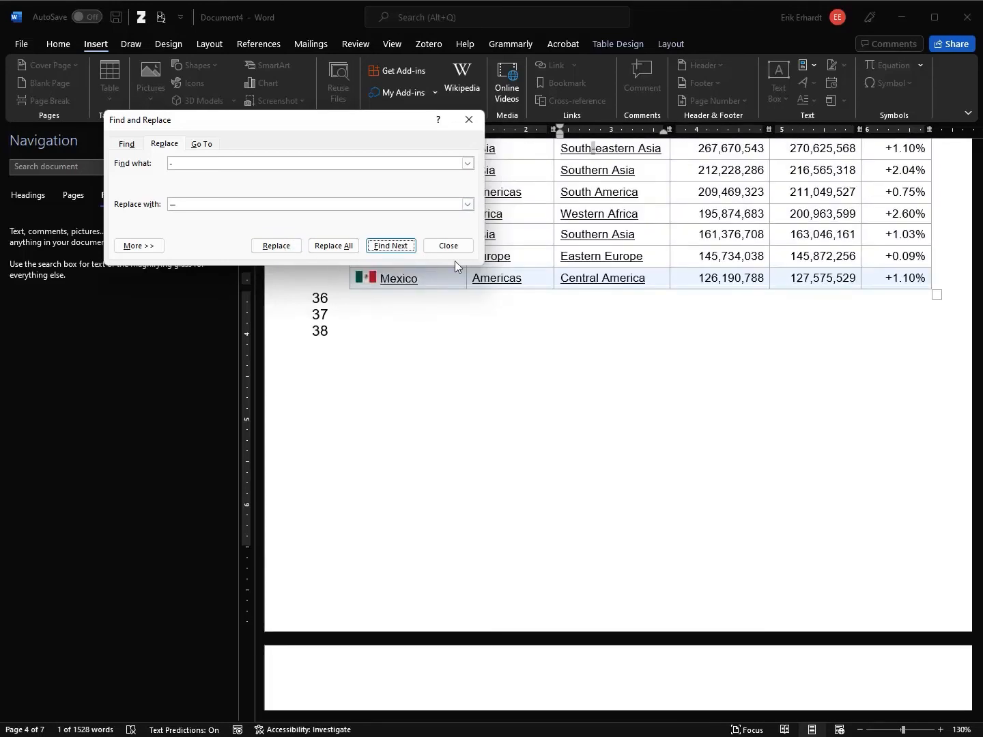
pyautogui.moveTo(365, 131); pyautogui.dragTo(623, 416)
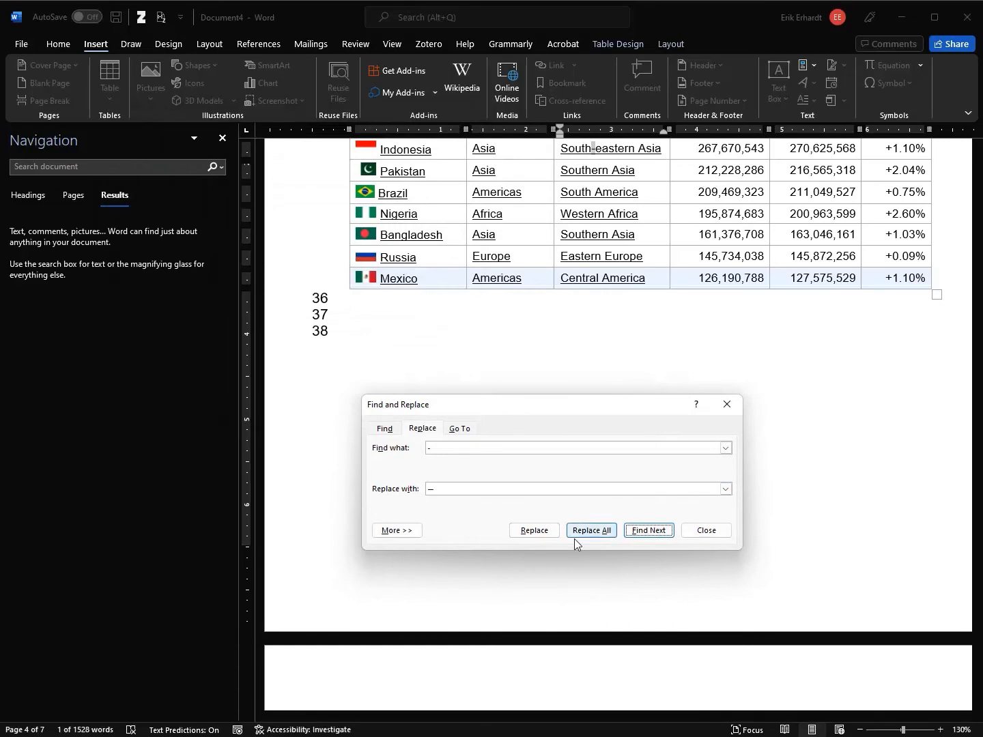
pyautogui.click(657, 535)
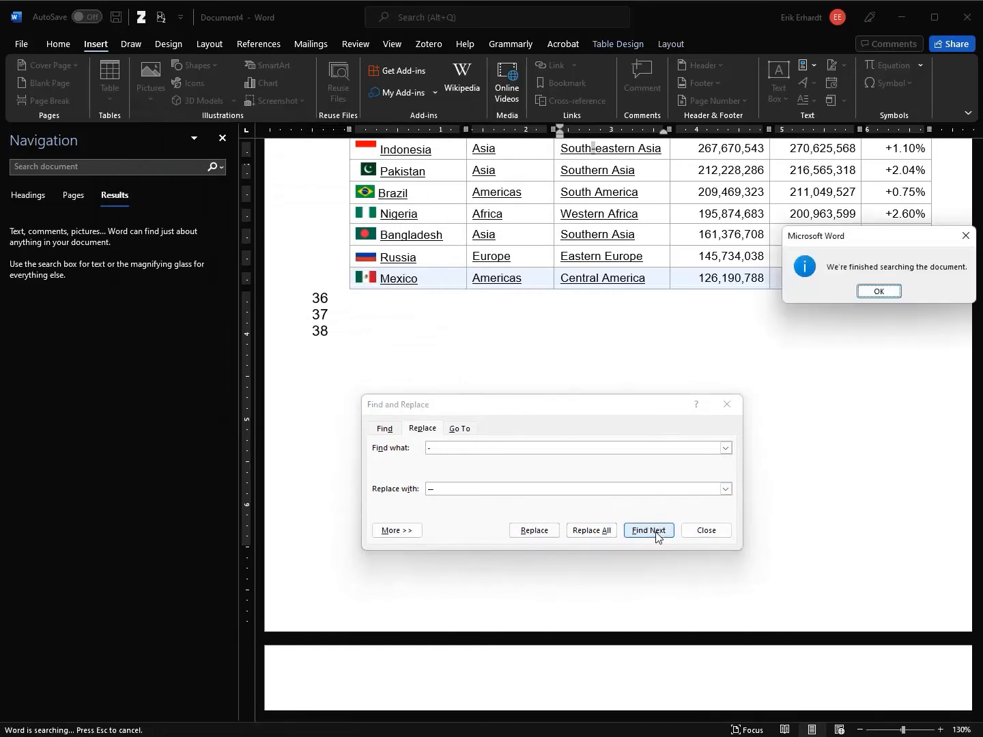
pyautogui.click(879, 291)
pyautogui.click(707, 530)
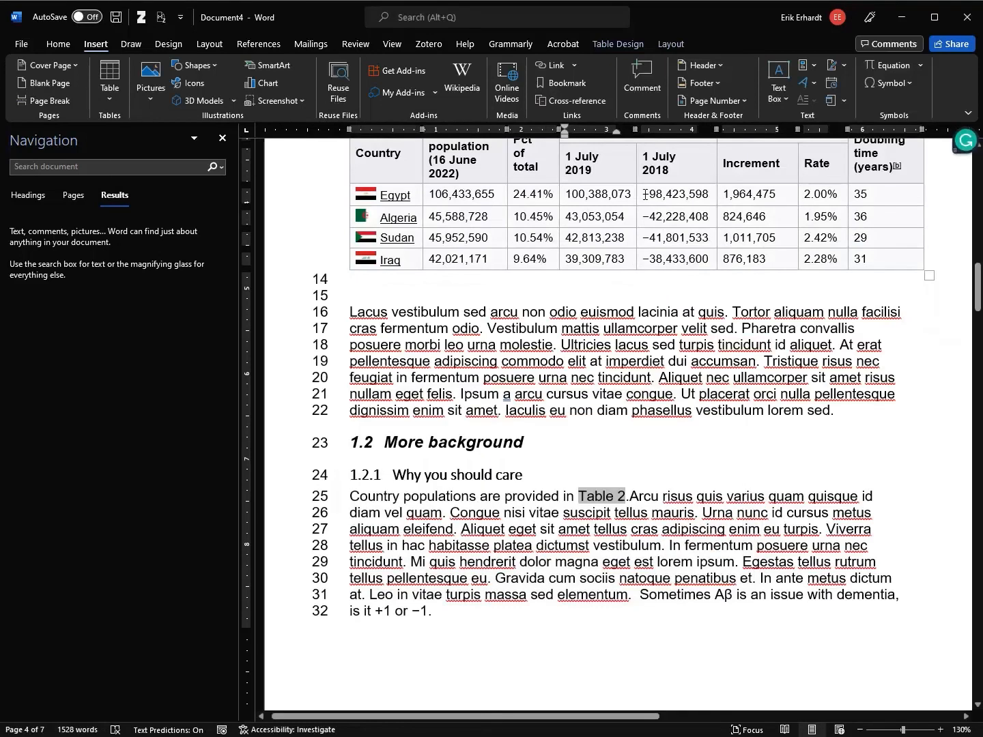
pyautogui.click(680, 237)
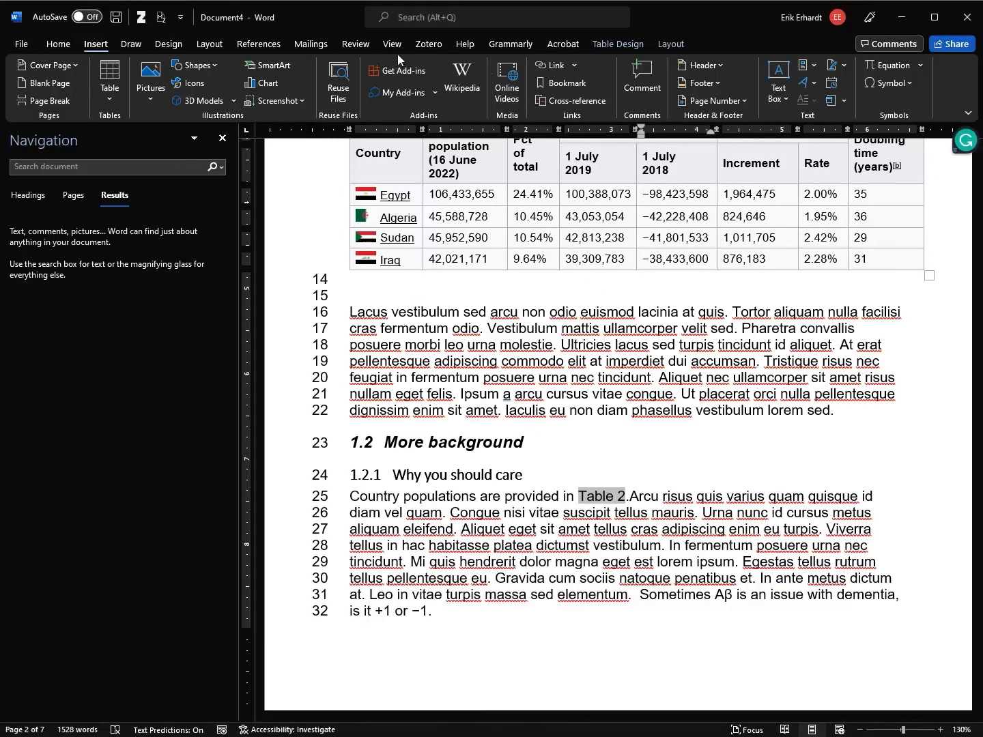
pyautogui.click(355, 44)
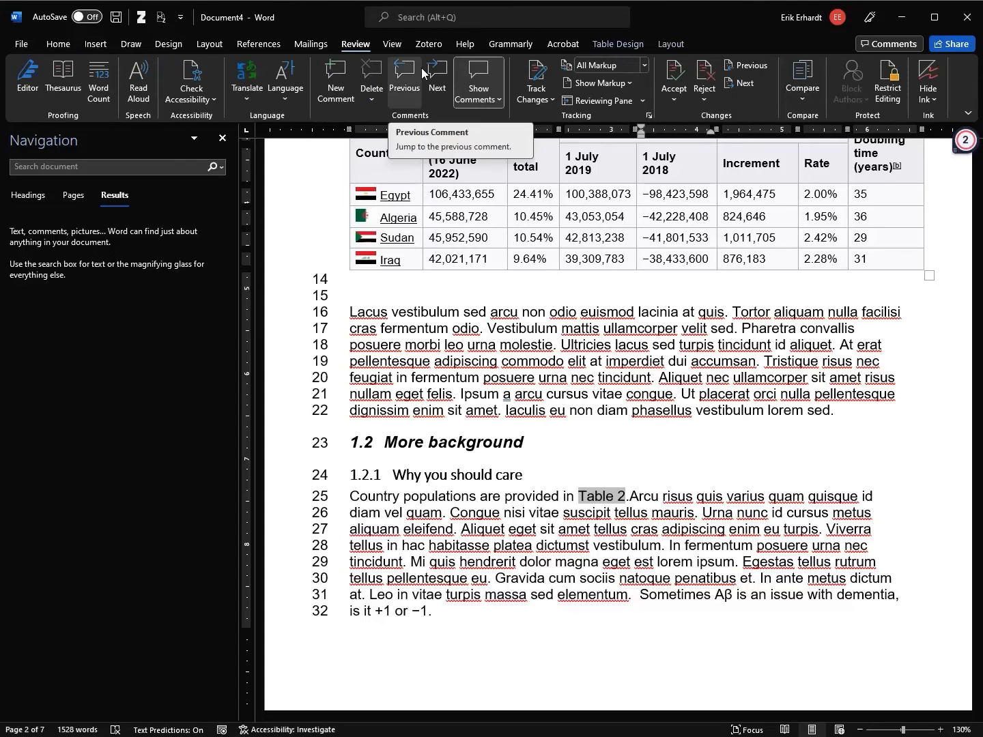
# Undo the accidentally added blank lines and hide the white space between pages
pyautogui.scroll(-5, 597, 367)
pyautogui.scroll(-15, 597, 368)
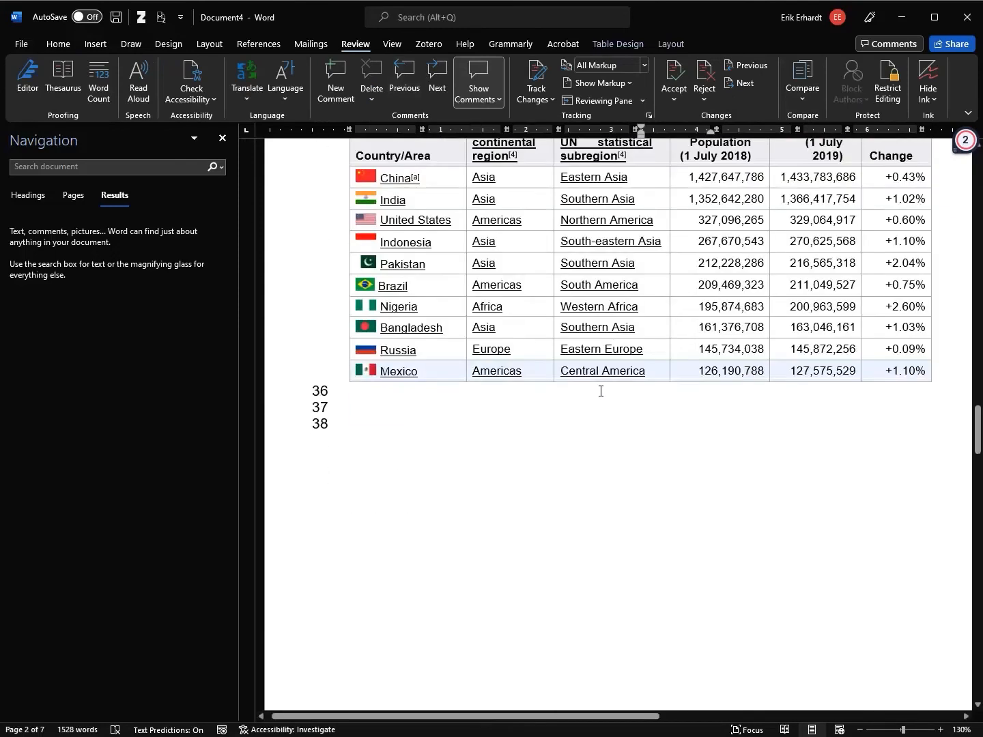
pyautogui.scroll(2, 602, 333)
pyautogui.doubleClick(602, 323)
pyautogui.hotkey('ctrl', 'z')
pyautogui.doubleClick(593, 470)
pyautogui.scroll(-6, 658, 425)
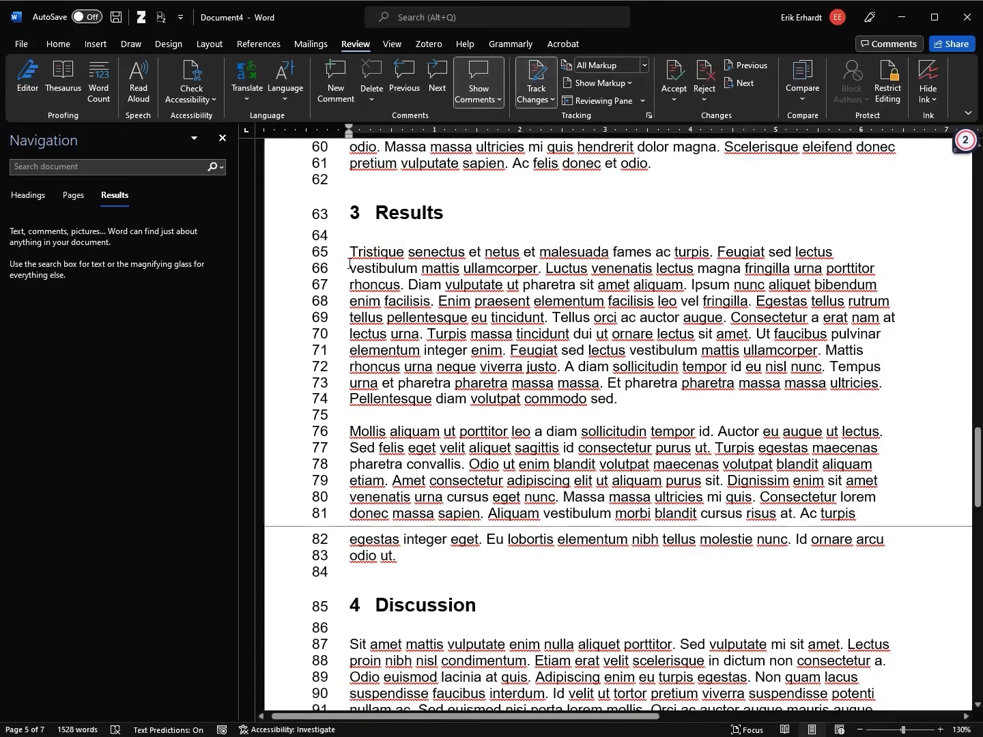
# Replace the first Results sentence with 'My first sentence is better than yours.' as a tracked change
pyautogui.click(376, 253)
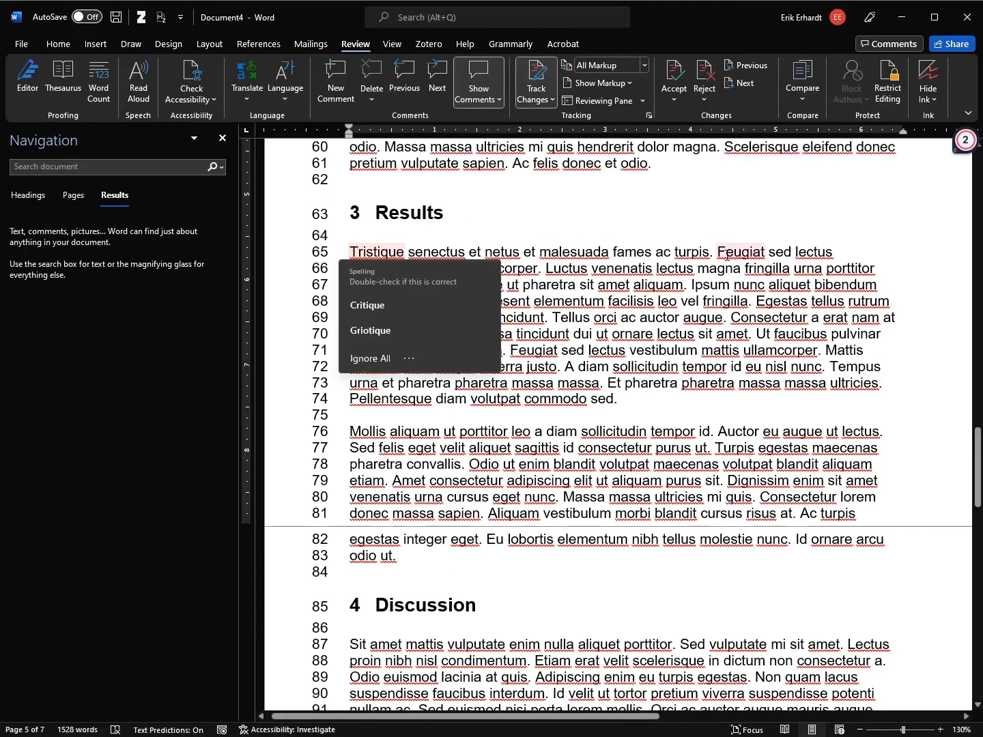
pyautogui.keyDown('shift'); pyautogui.click(717, 251); pyautogui.keyUp('shift')
pyautogui.press('Delete')
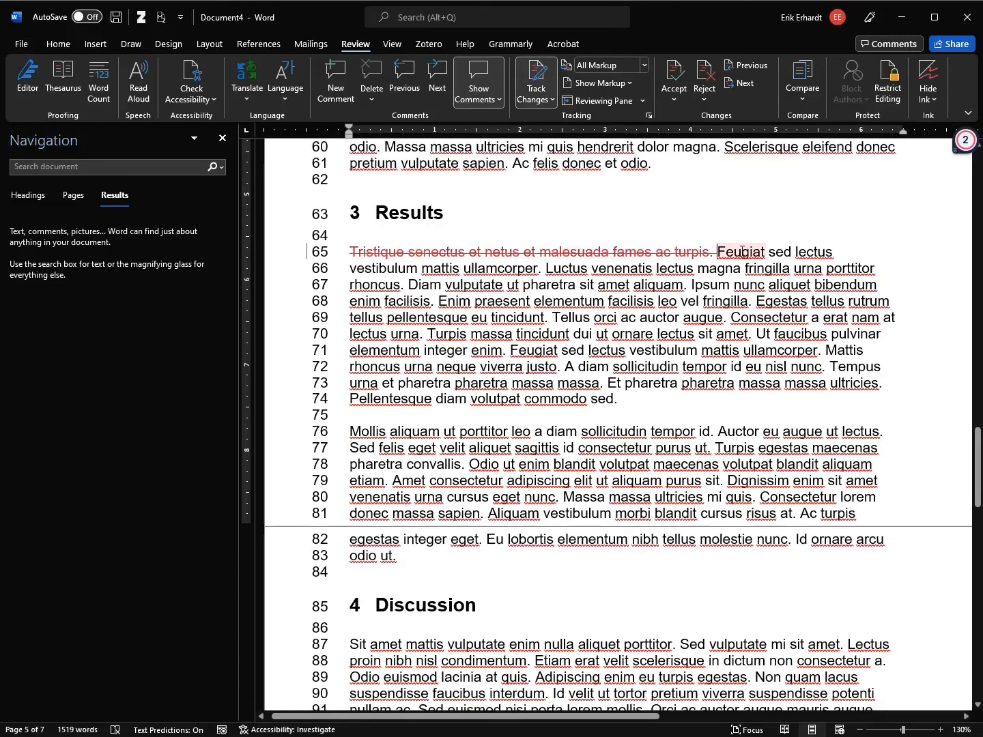
pyautogui.write('My first senten')
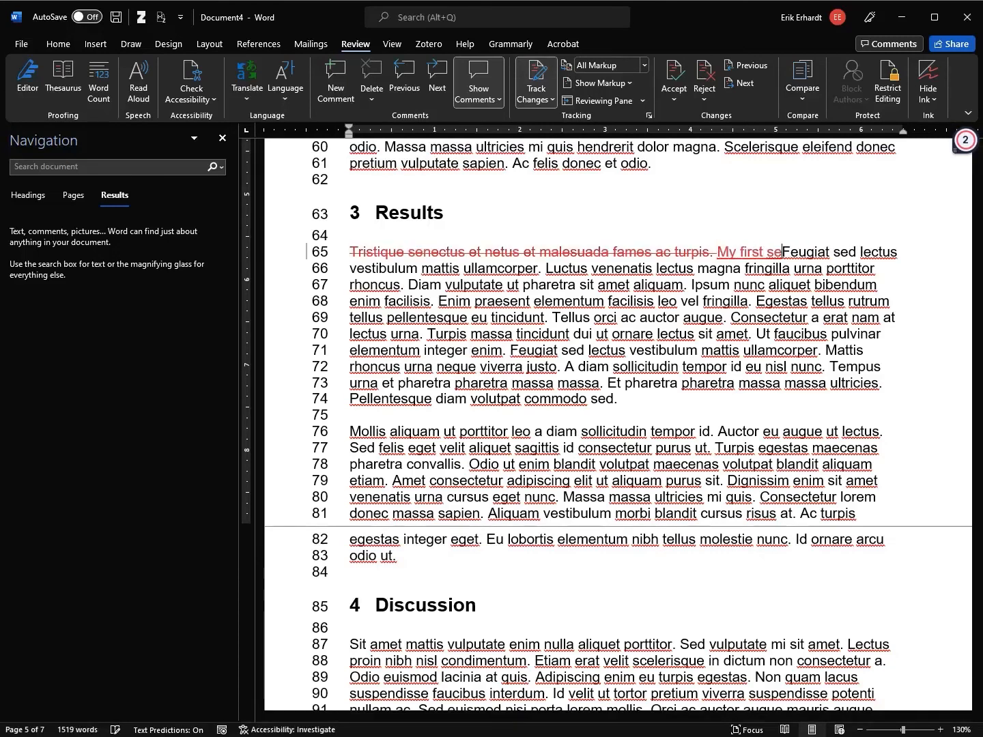
pyautogui.write('ce is better than ')
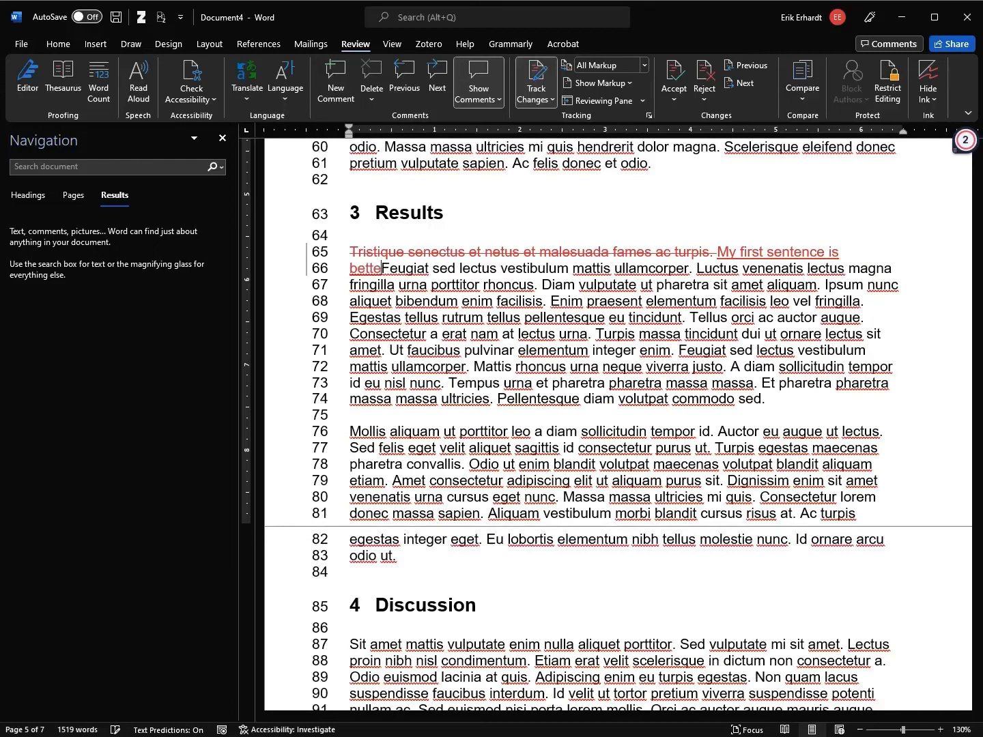
pyautogui.write('yours.')
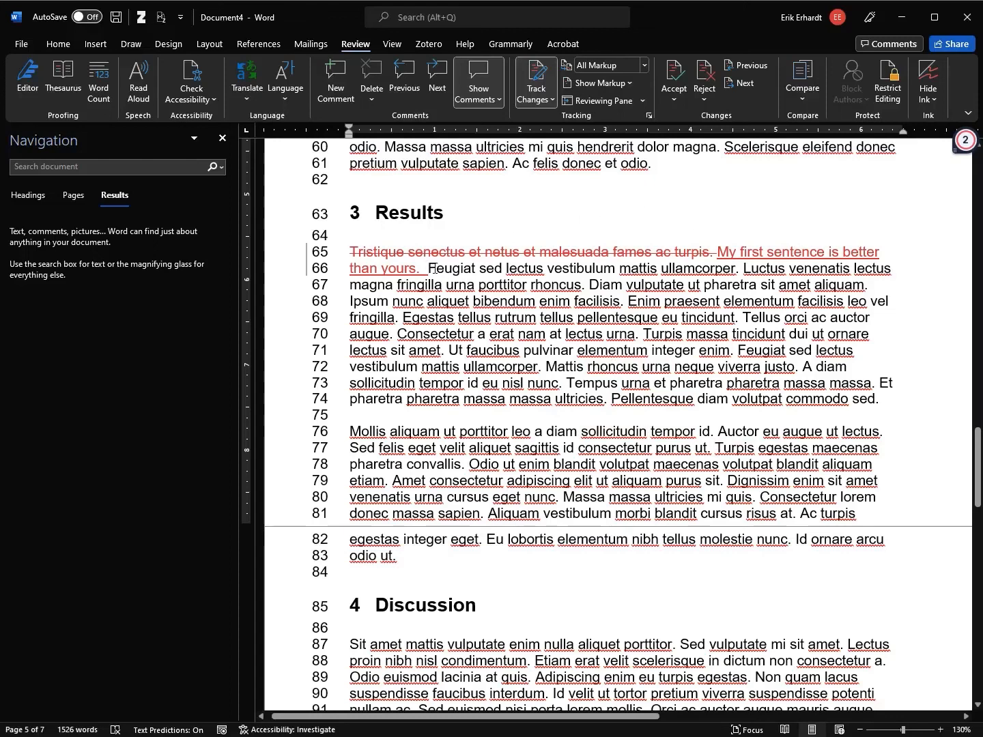
pyautogui.moveTo(427, 270); pyautogui.dragTo(364, 236)
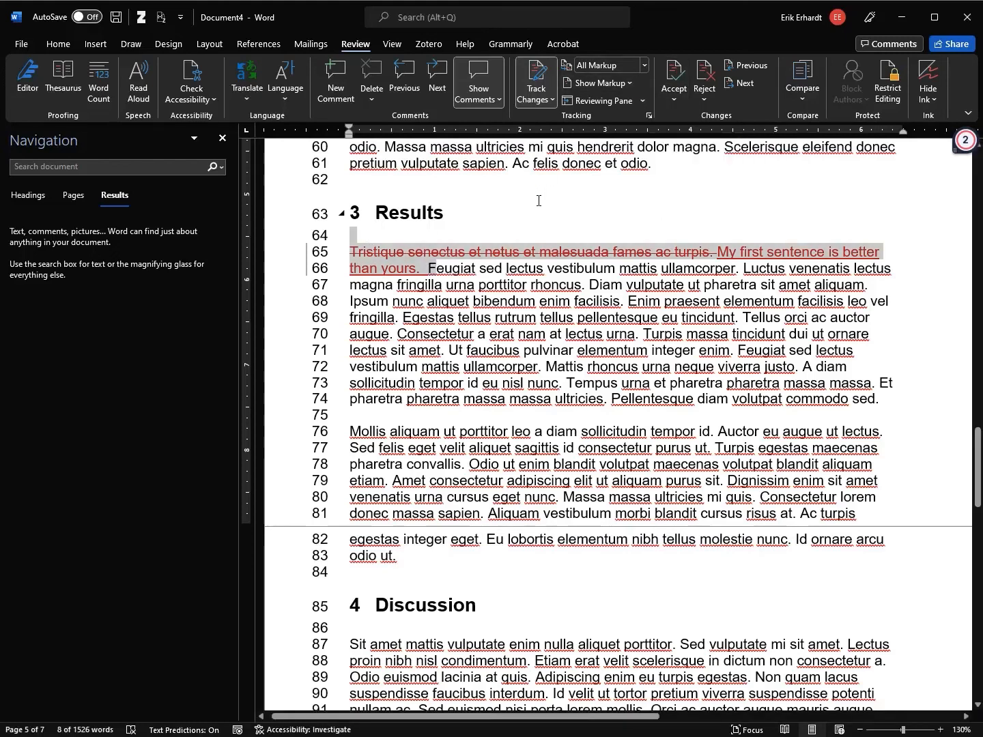
pyautogui.click(535, 227)
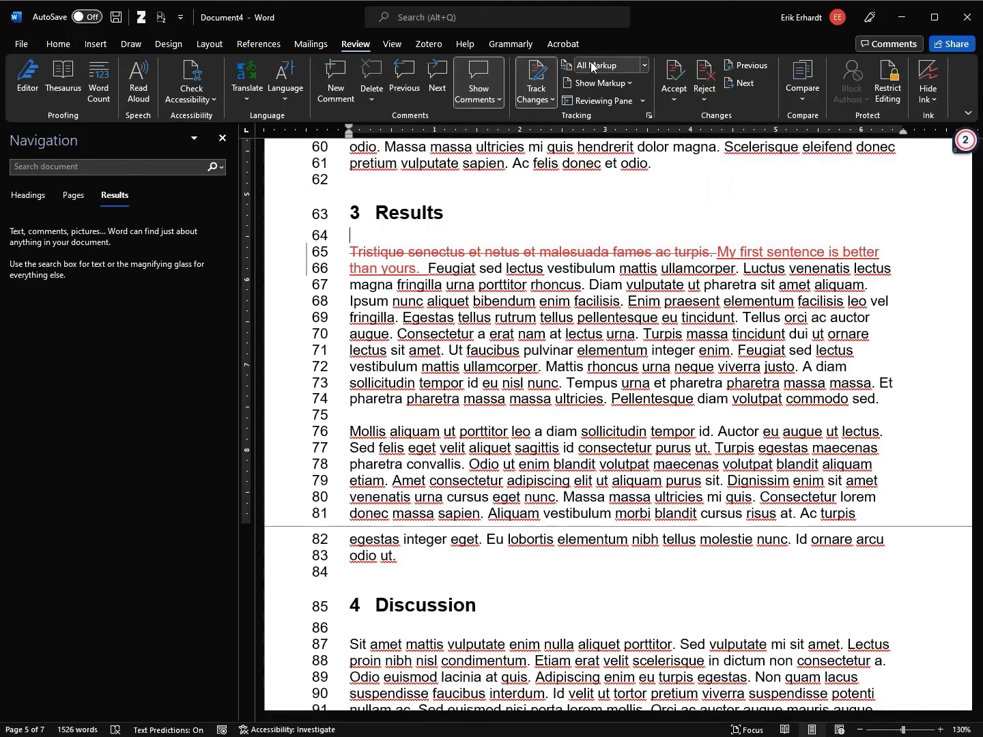
pyautogui.click(646, 64)
pyautogui.click(636, 82)
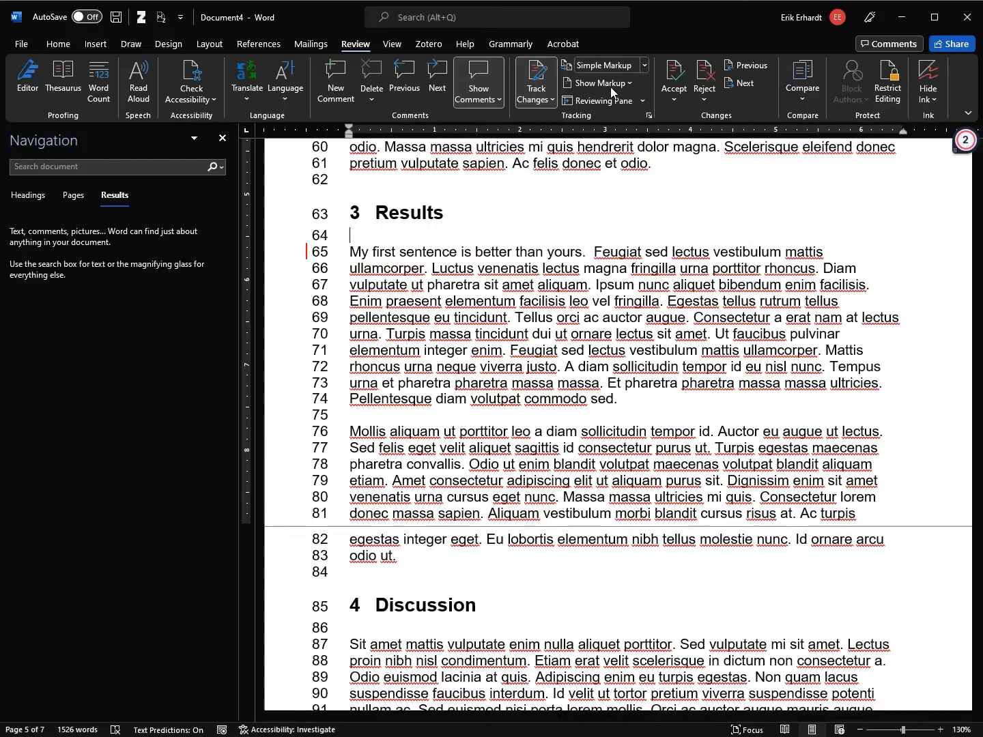
pyautogui.click(644, 66)
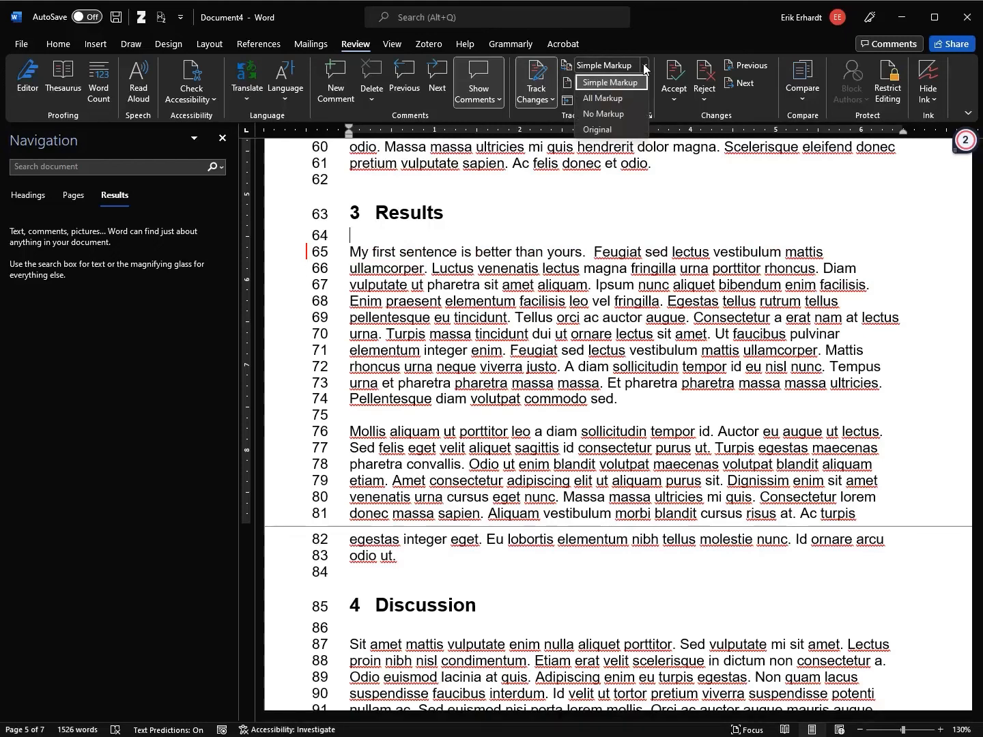
pyautogui.click(632, 112)
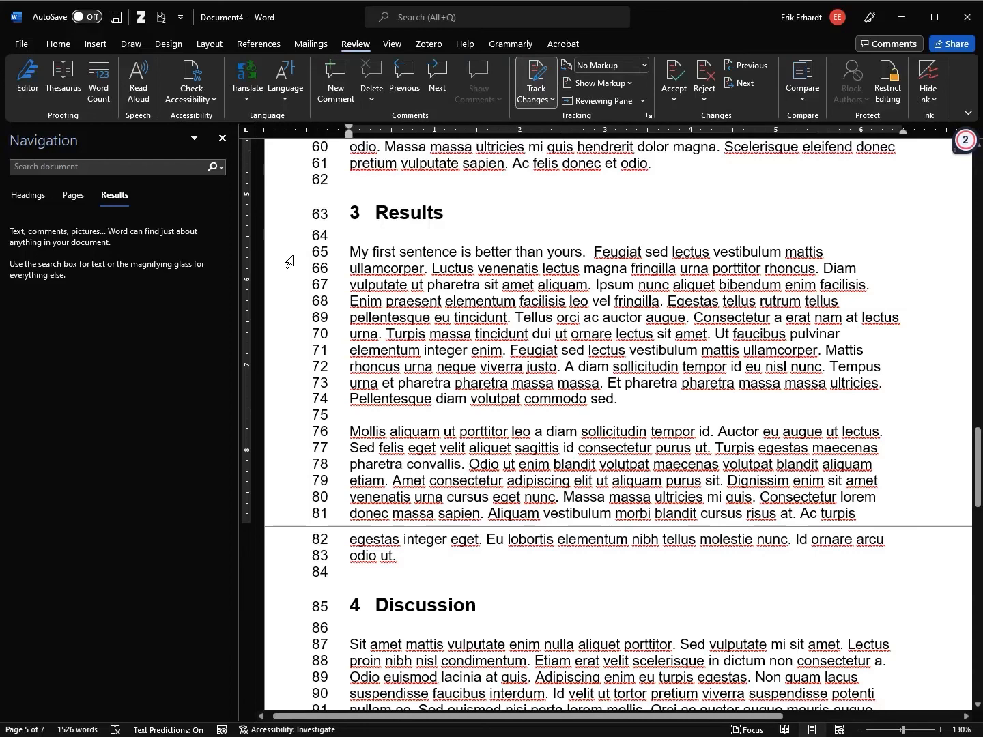
pyautogui.click(643, 65)
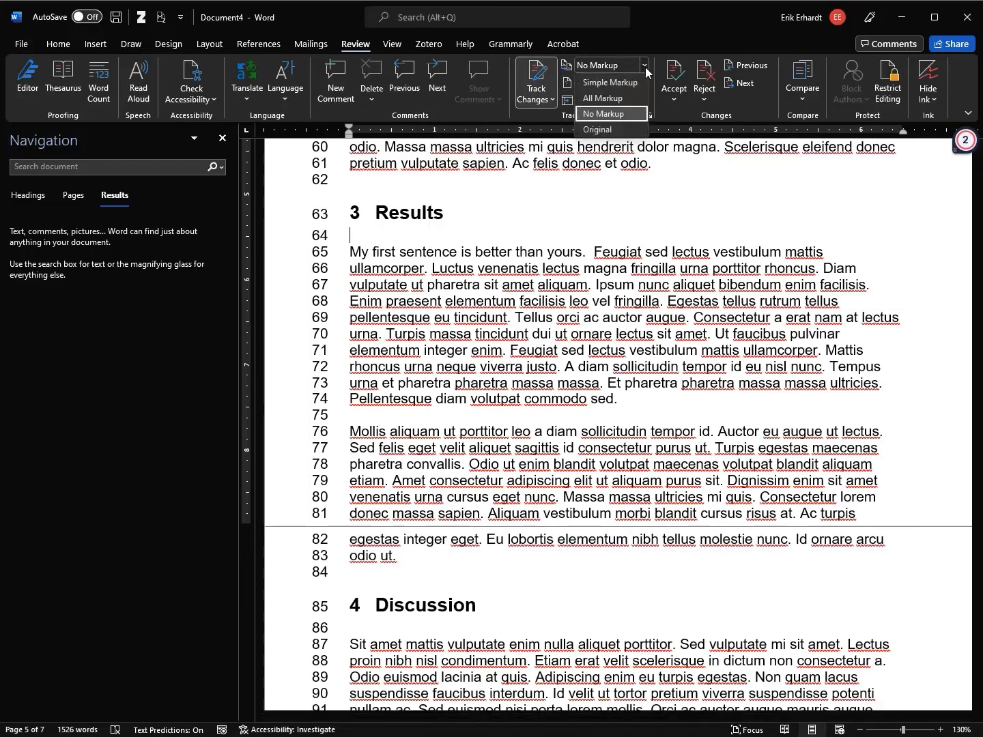
pyautogui.click(623, 131)
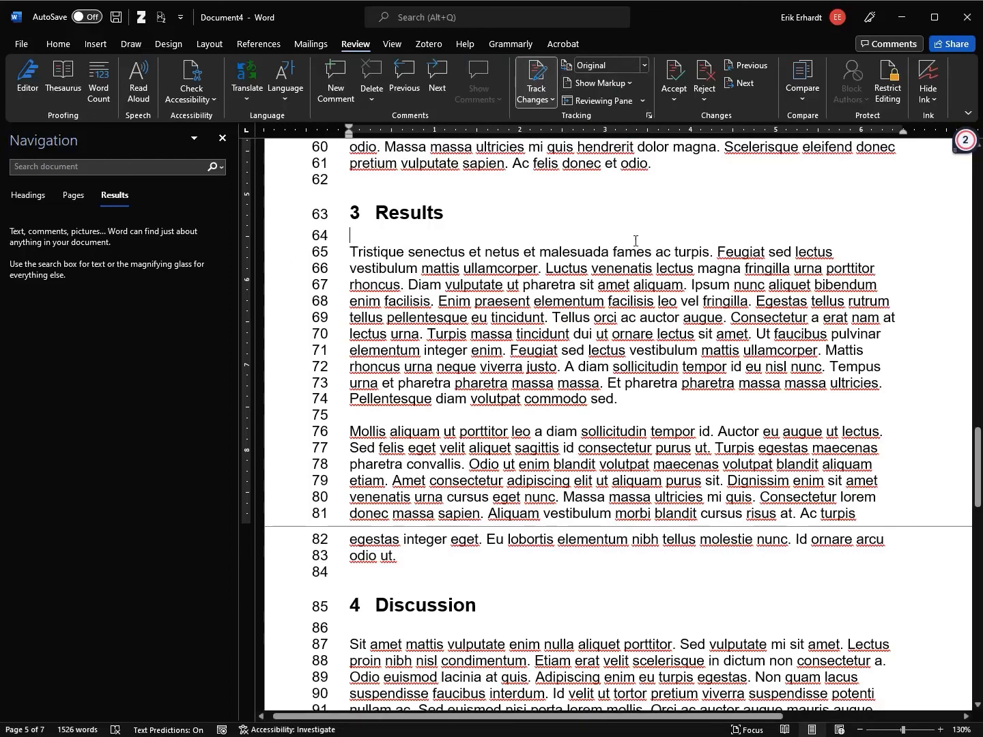
pyautogui.click(646, 66)
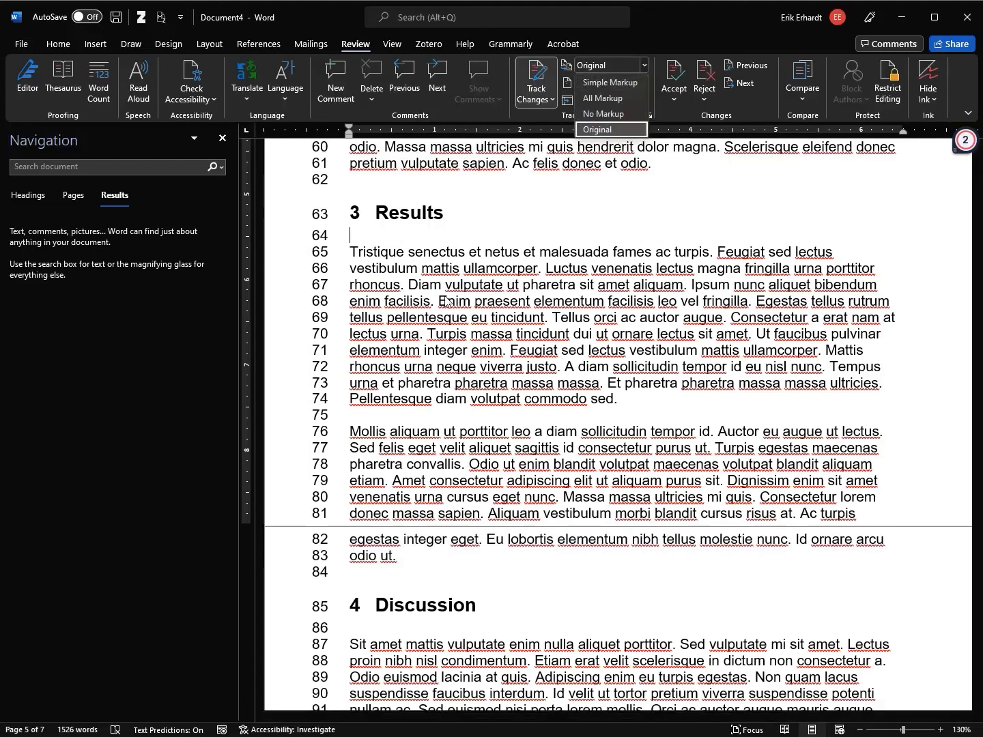
pyautogui.click(618, 95)
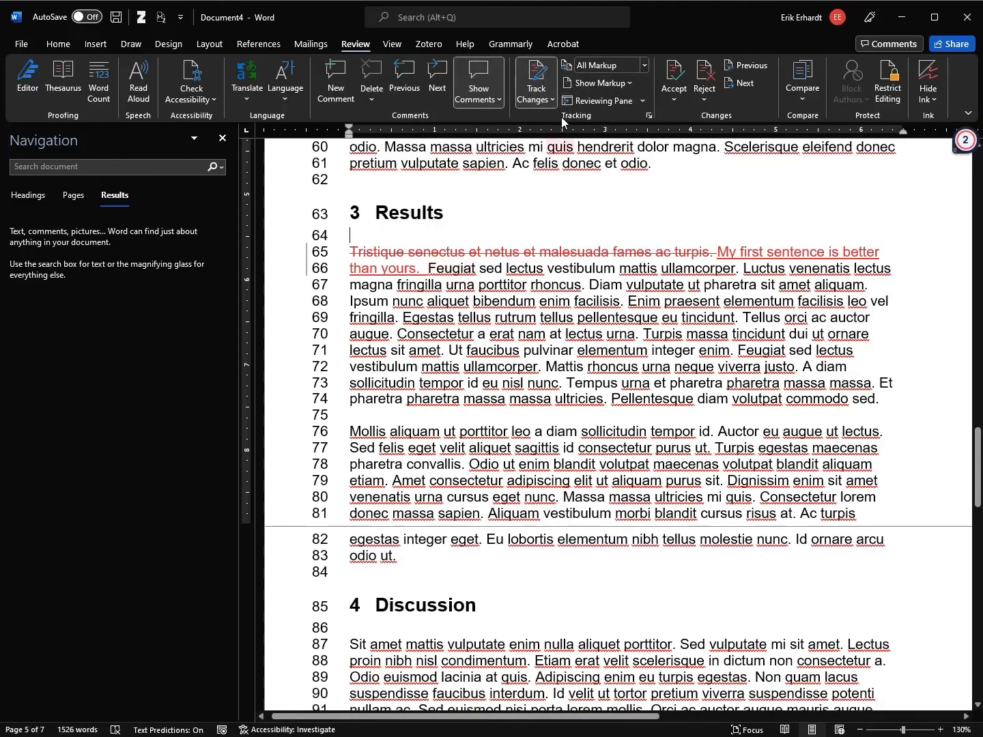
pyautogui.click(644, 65)
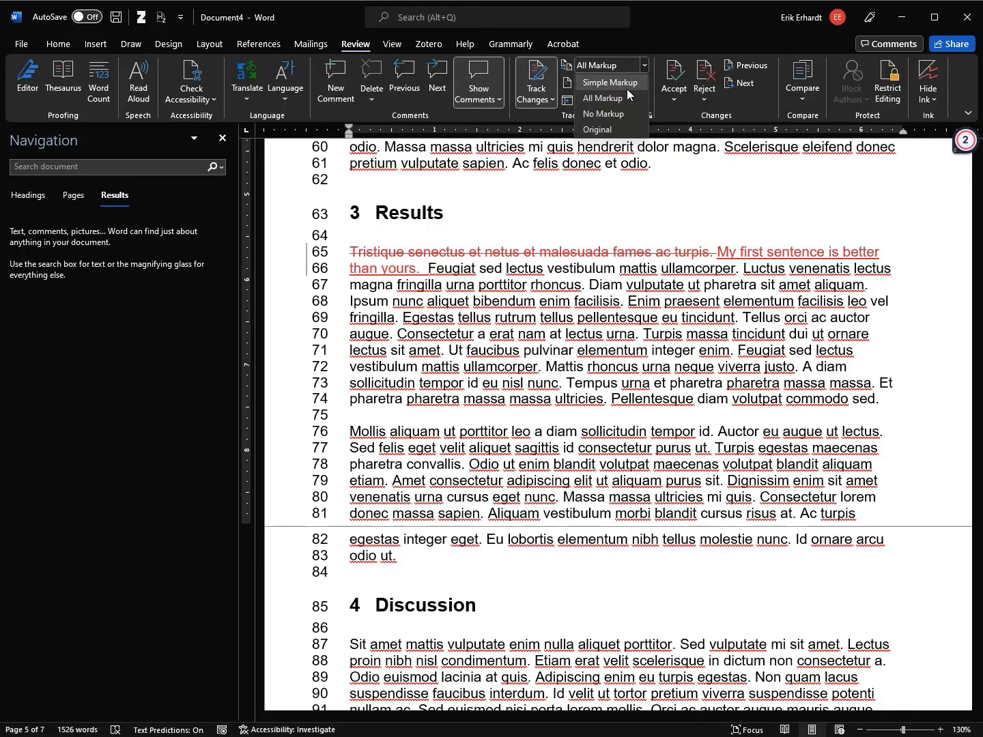
pyautogui.click(626, 82)
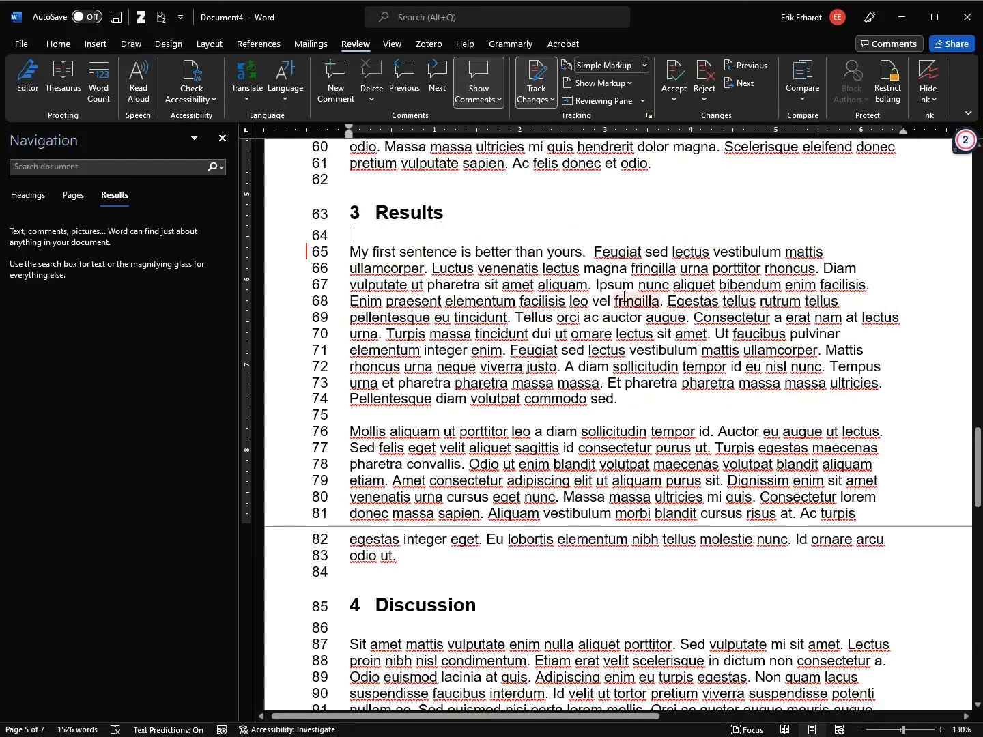
pyautogui.click(645, 69)
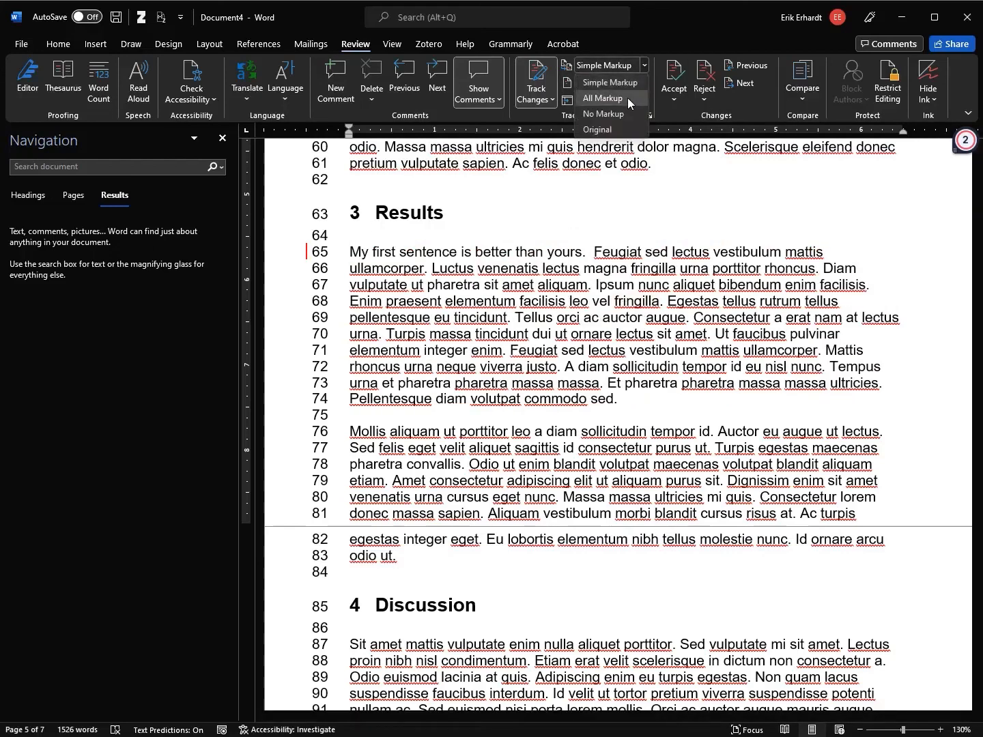
pyautogui.click(629, 92)
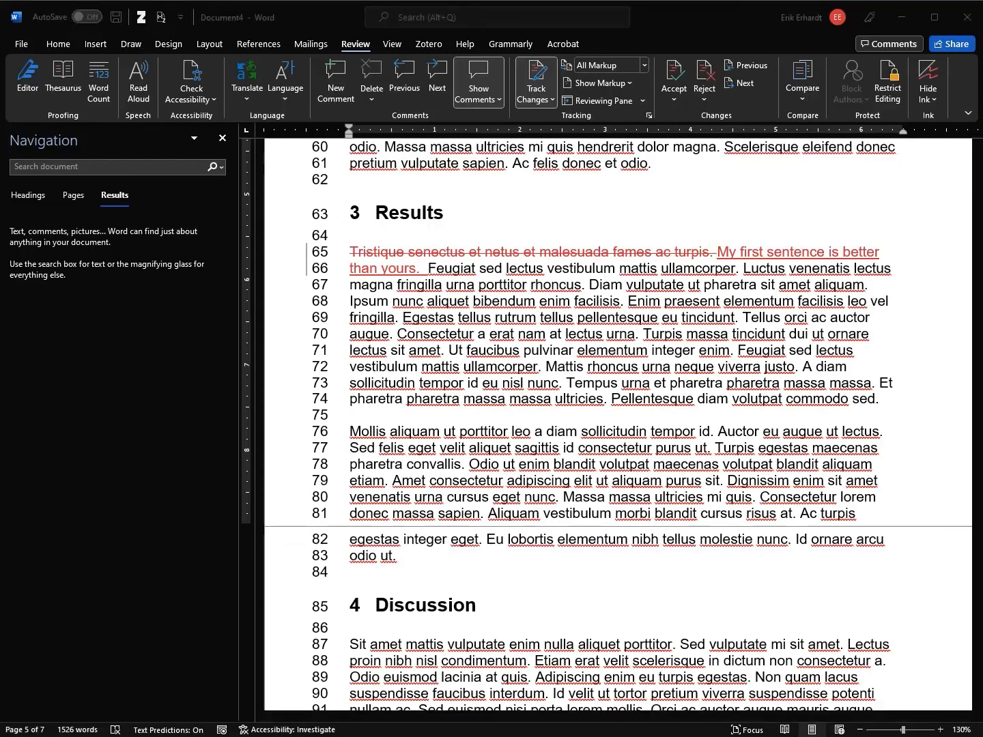
pyautogui.moveTo(980, 262); pyautogui.dragTo(982, 262)
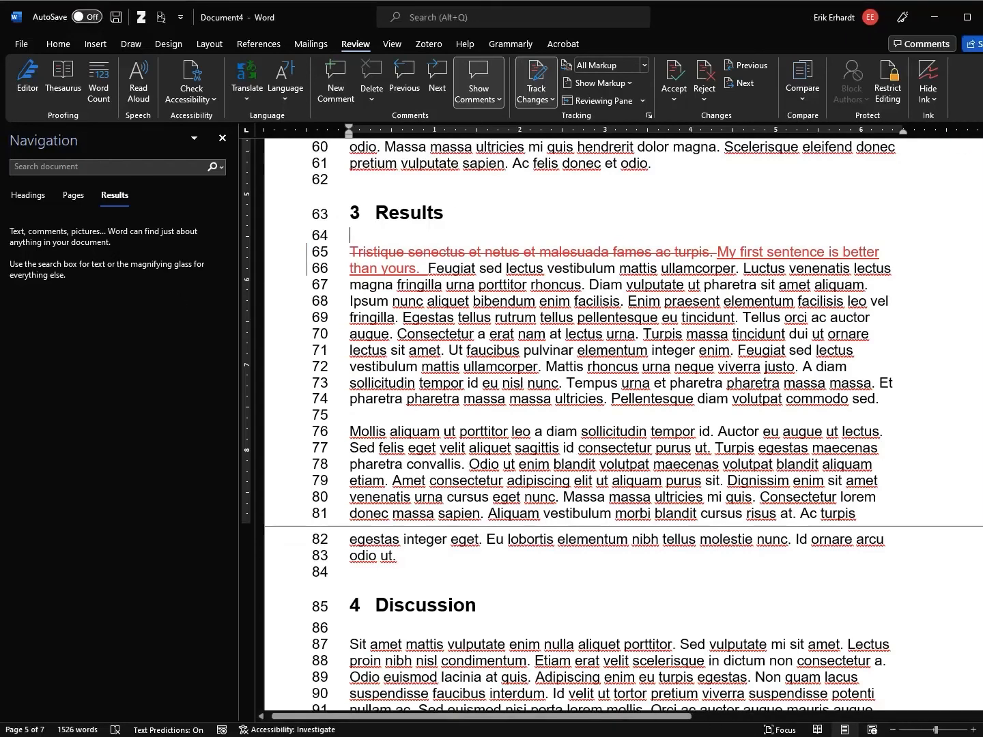
# Close the Navigation pane
pyautogui.click(222, 138)
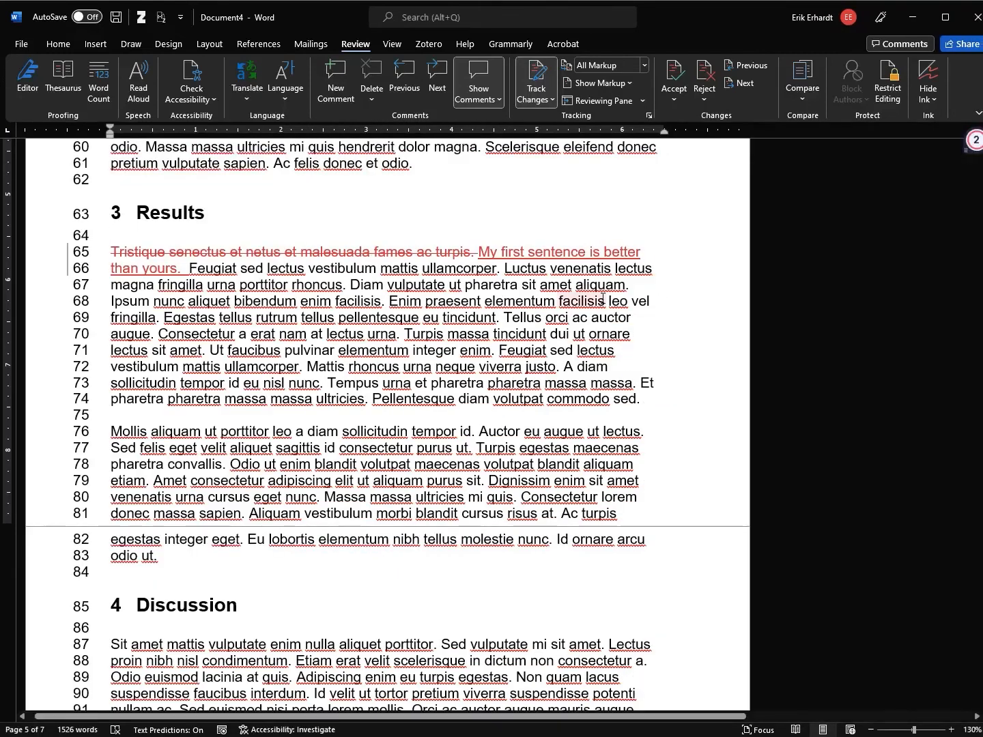
pyautogui.scroll(12, 602, 299)
pyautogui.scroll(-6, 600, 301)
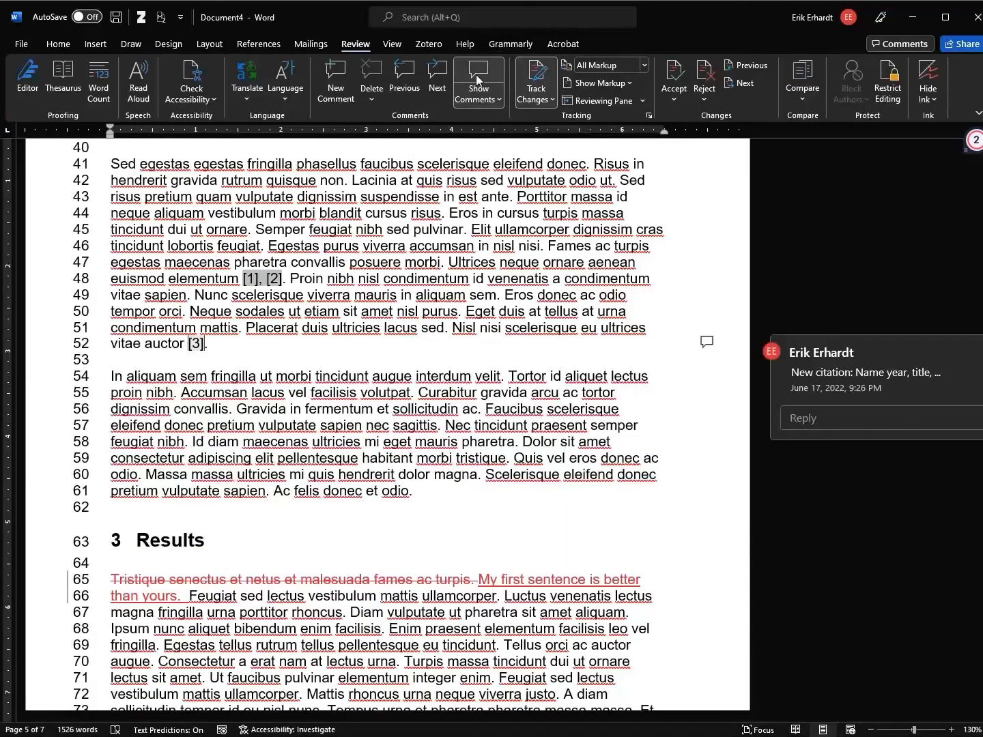
# Set Show Comments to Contextual so the citation comment appears beside the text
pyautogui.click(494, 97)
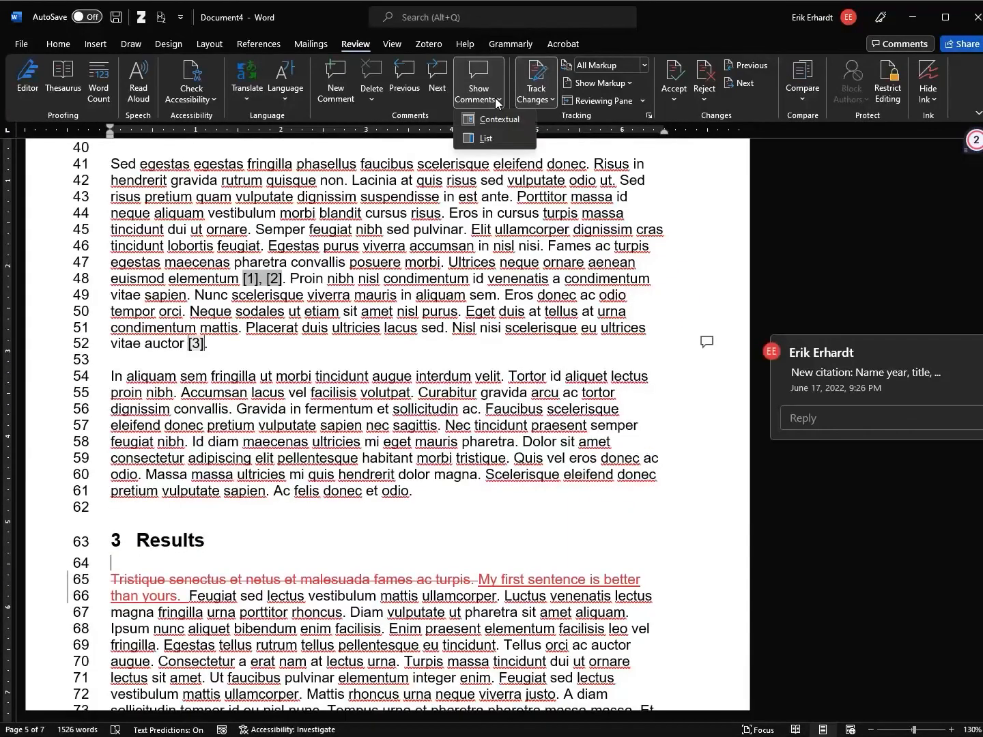
pyautogui.click(496, 139)
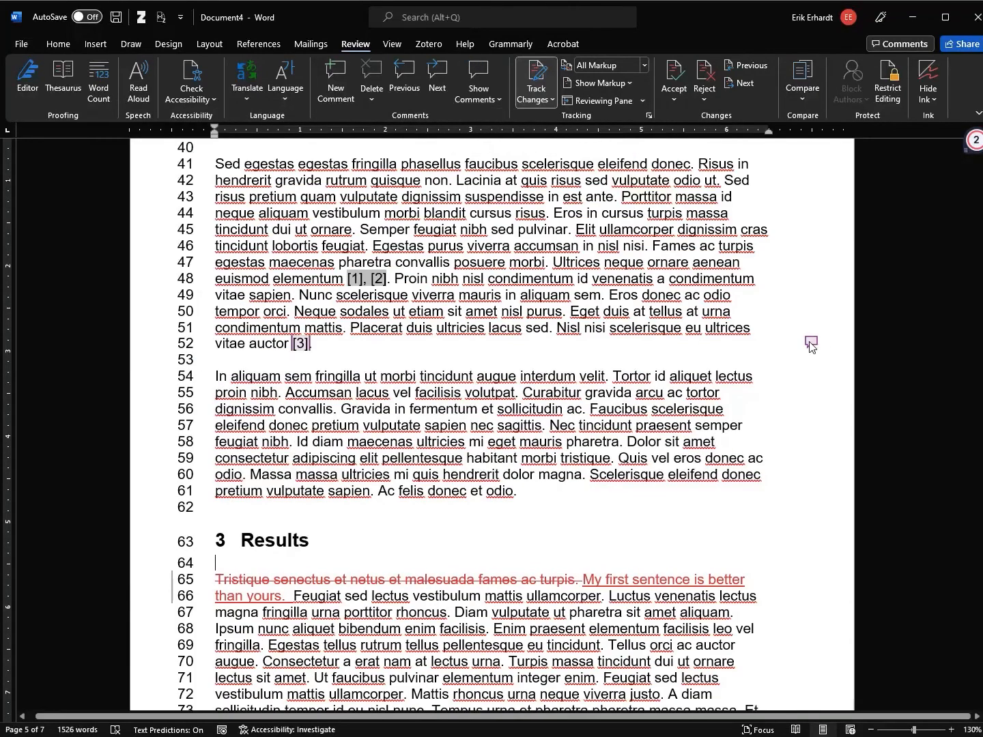
pyautogui.click(497, 99)
pyautogui.click(501, 122)
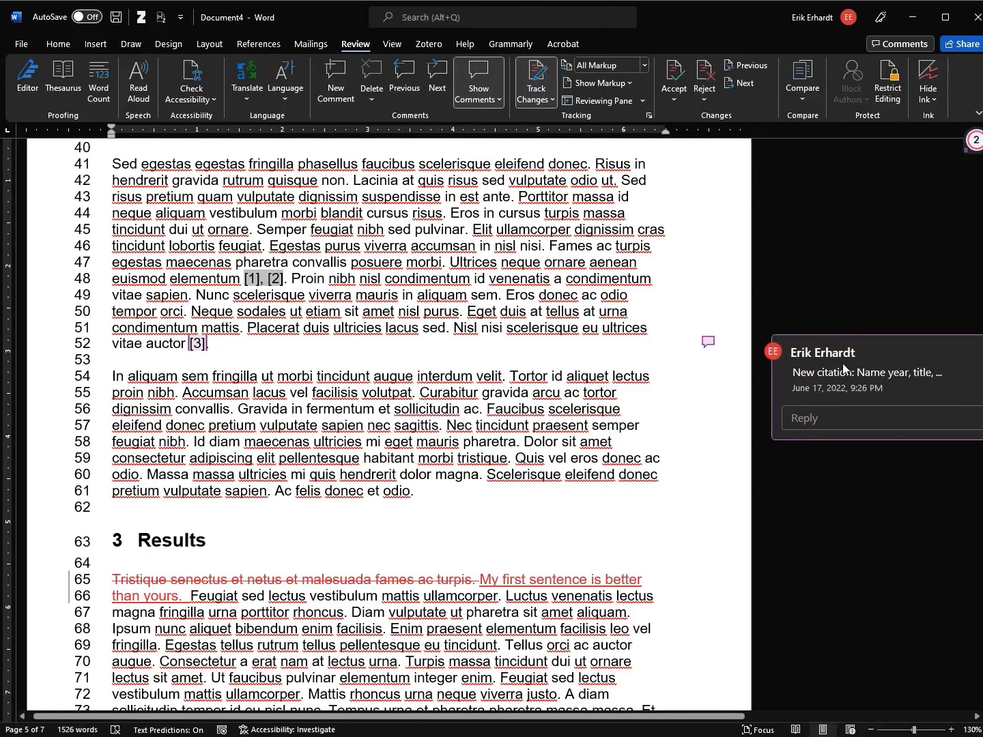
pyautogui.scroll(-1, 853, 348)
pyautogui.scroll(7, 817, 346)
pyautogui.scroll(-8, 812, 286)
pyautogui.scroll(-4, 804, 287)
pyautogui.scroll(5, 792, 338)
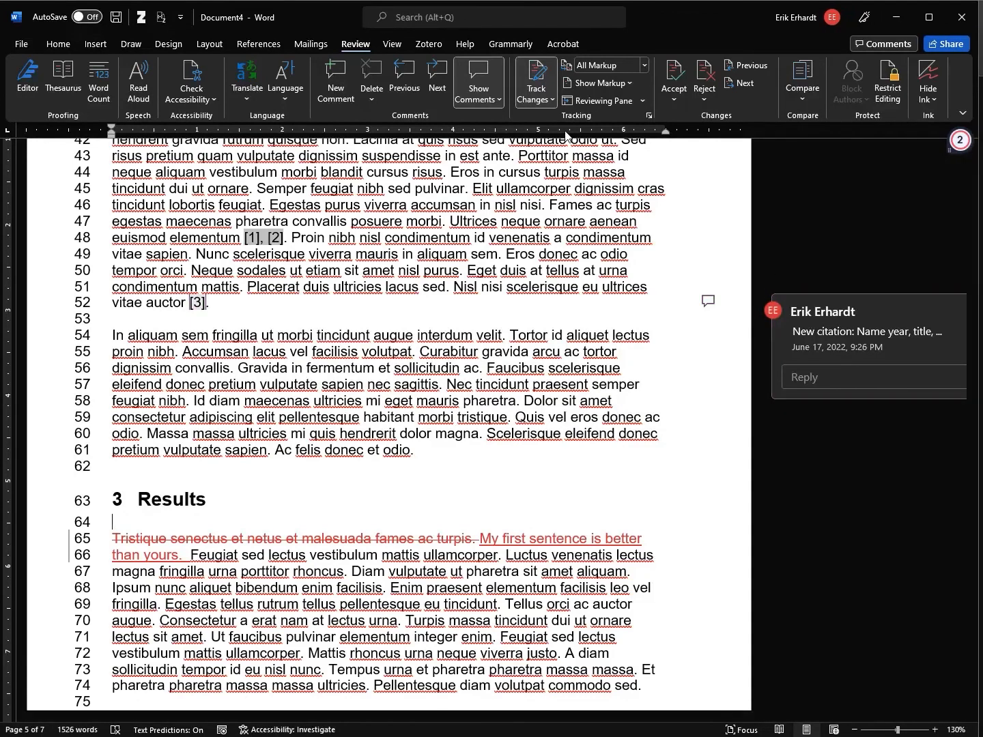
# Show comments as a List in a side pane and jump to the cited reference [3]
pyautogui.click(499, 100)
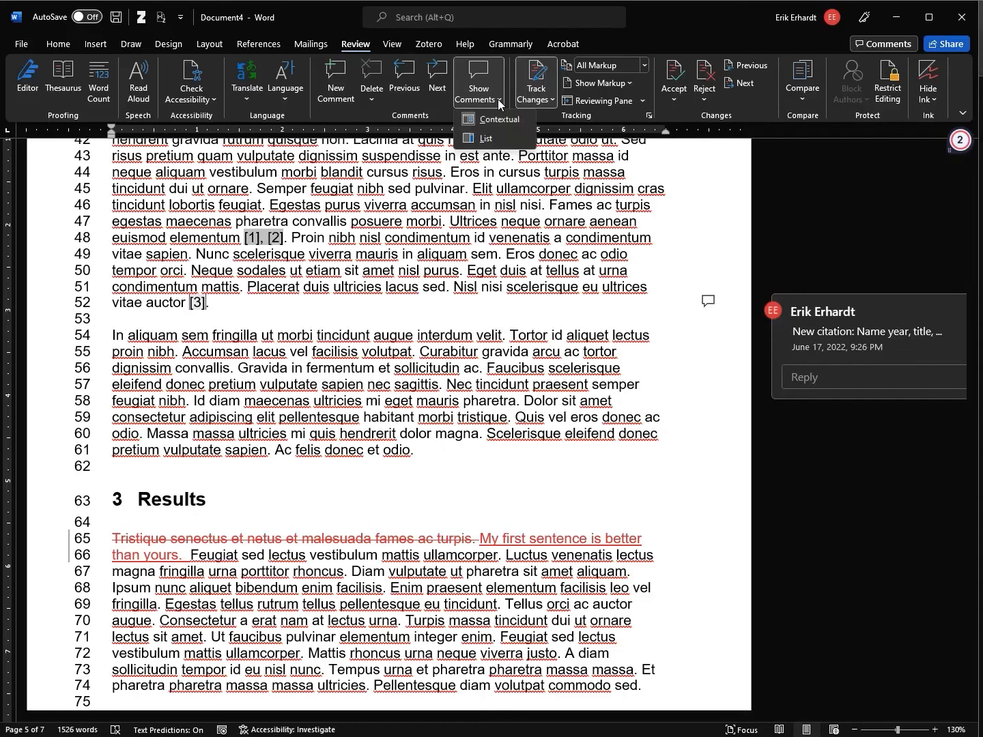
pyautogui.click(491, 144)
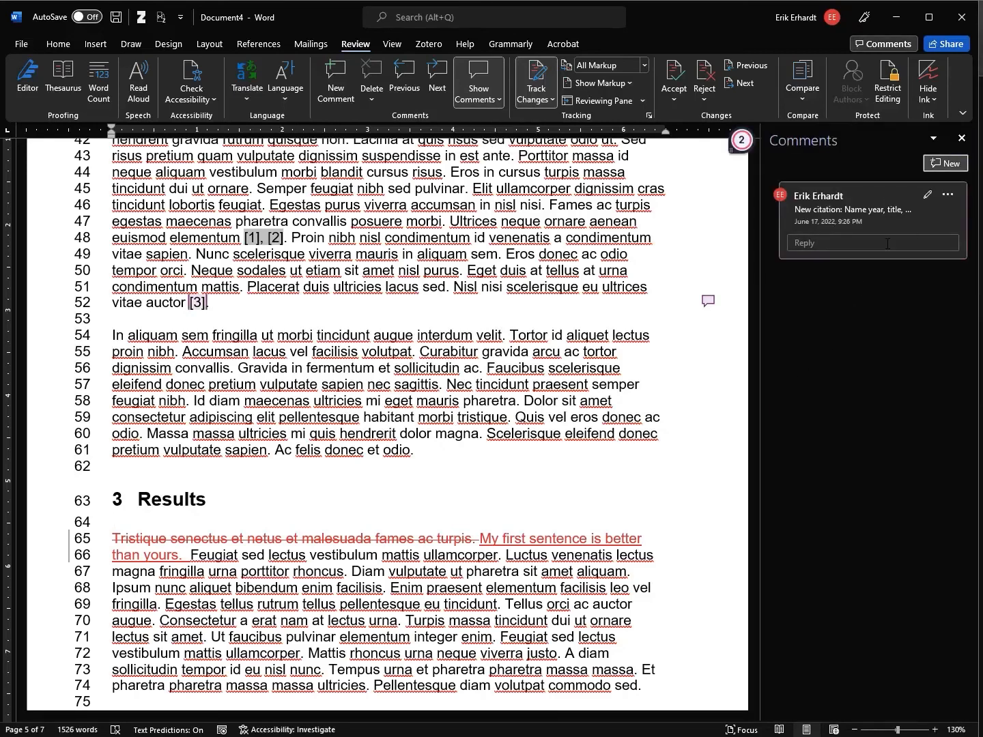
pyautogui.scroll(-20, 676, 355)
pyautogui.scroll(-5, 661, 311)
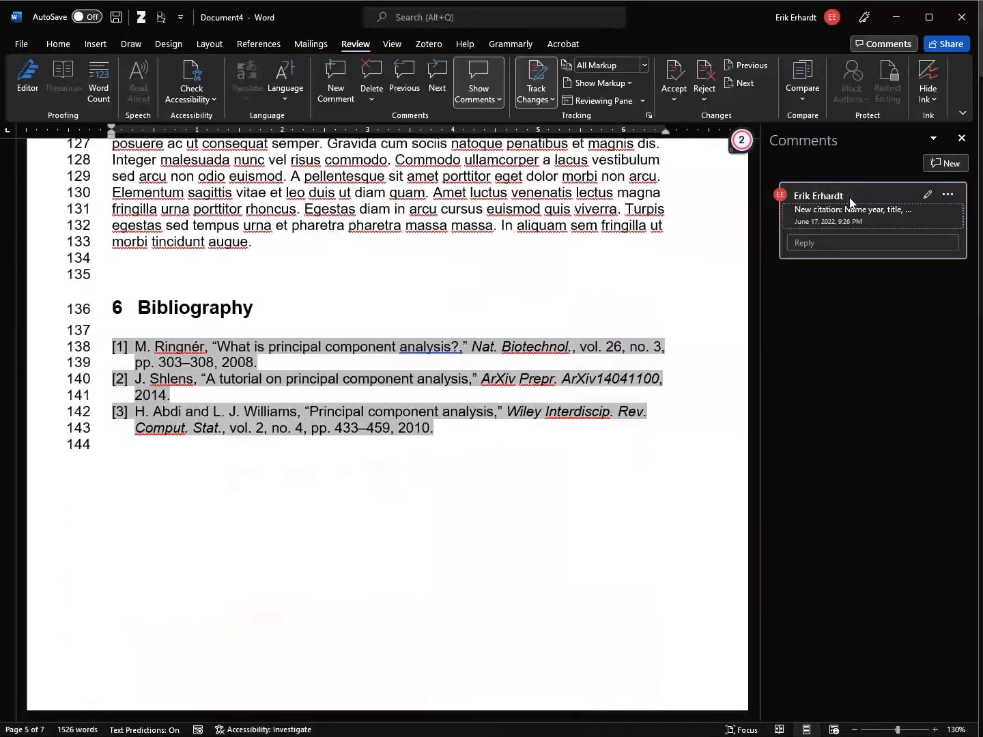
pyautogui.click(848, 199)
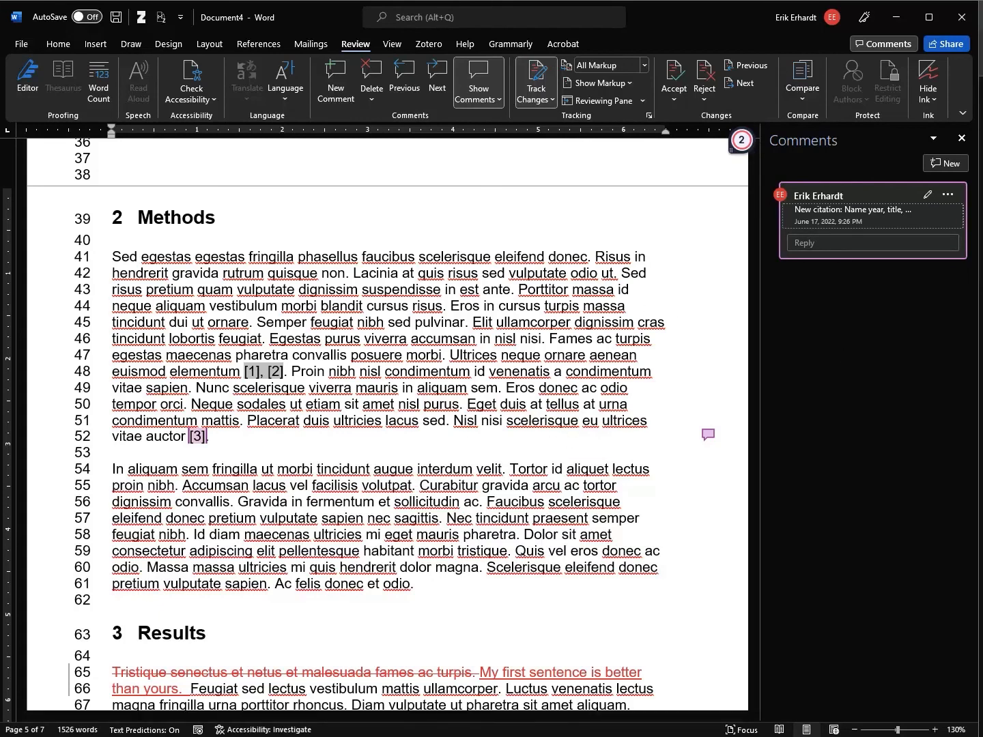
# Switch comments back to Contextual floating cards and adjust the page zoom
pyautogui.click(490, 102)
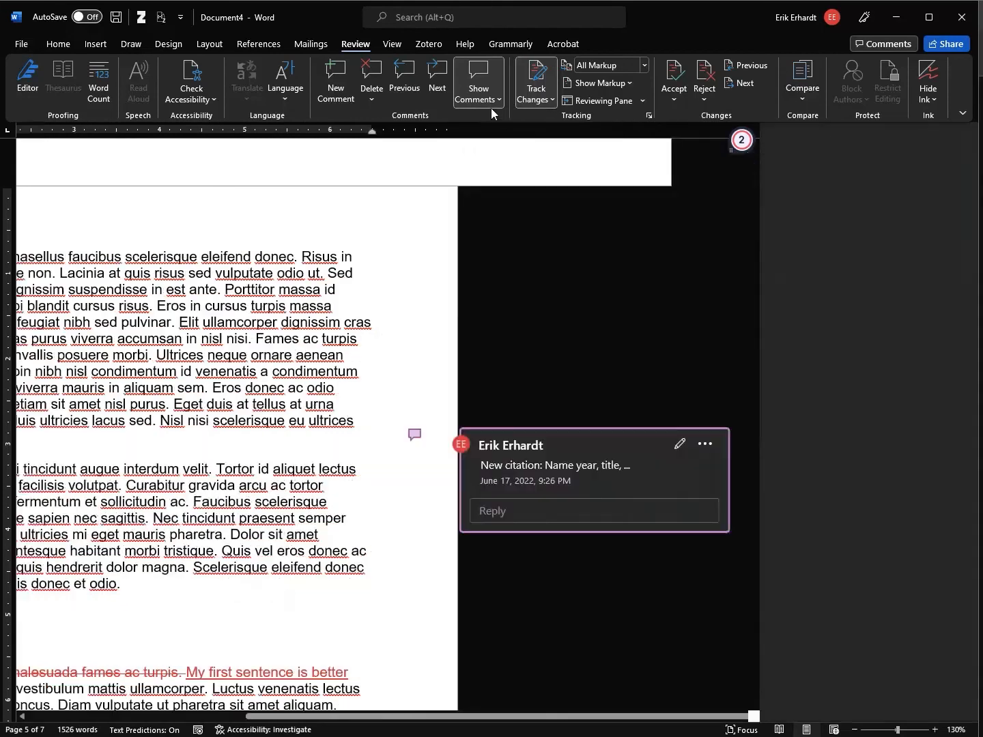
pyautogui.click(488, 96)
pyautogui.click(488, 137)
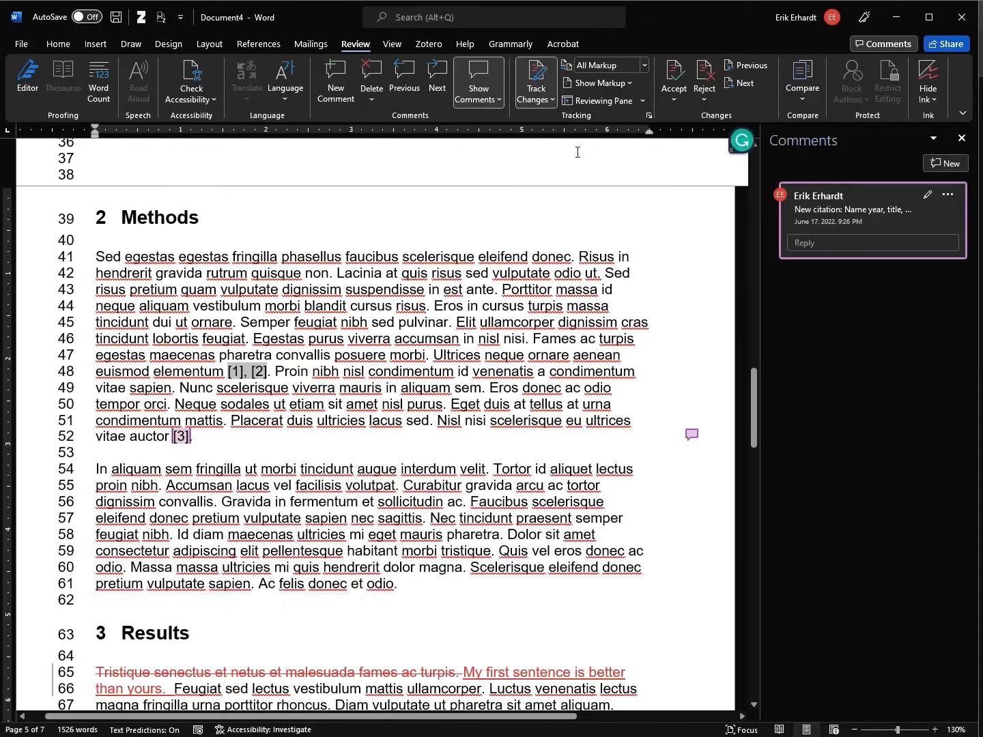
pyautogui.click(486, 101)
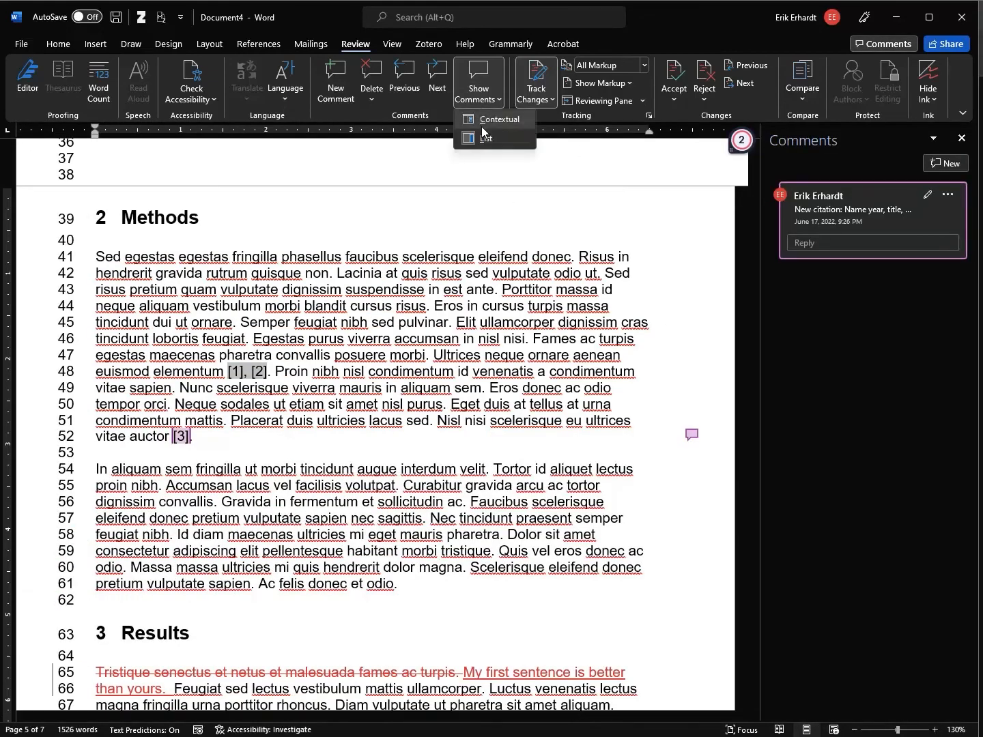
pyautogui.click(489, 123)
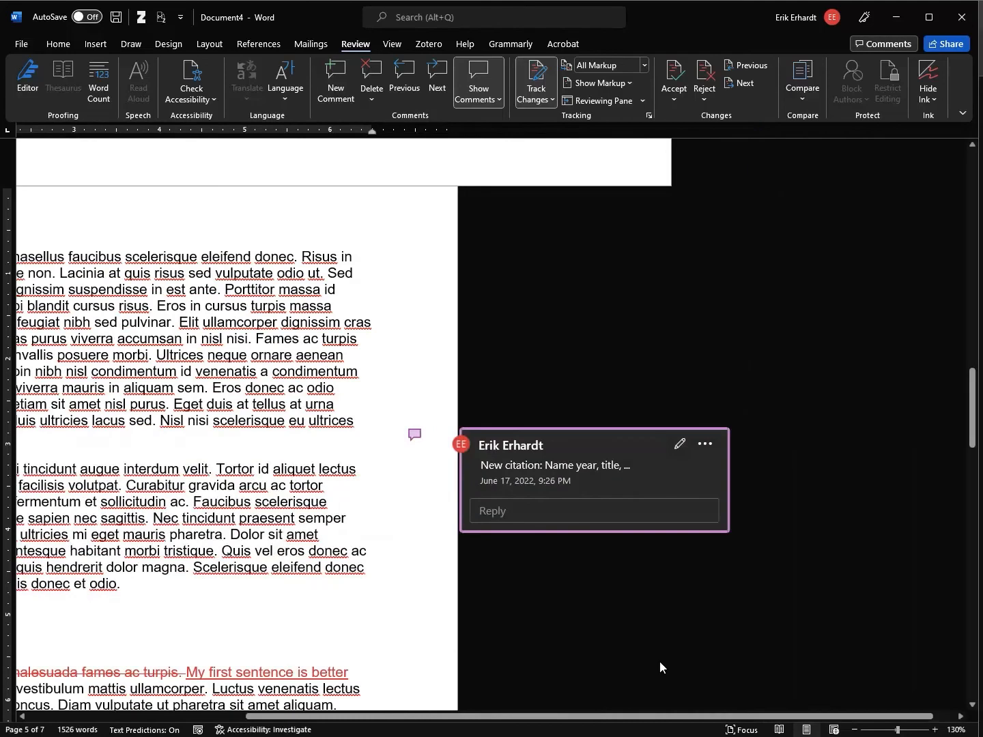
pyautogui.moveTo(577, 719); pyautogui.dragTo(359, 718)
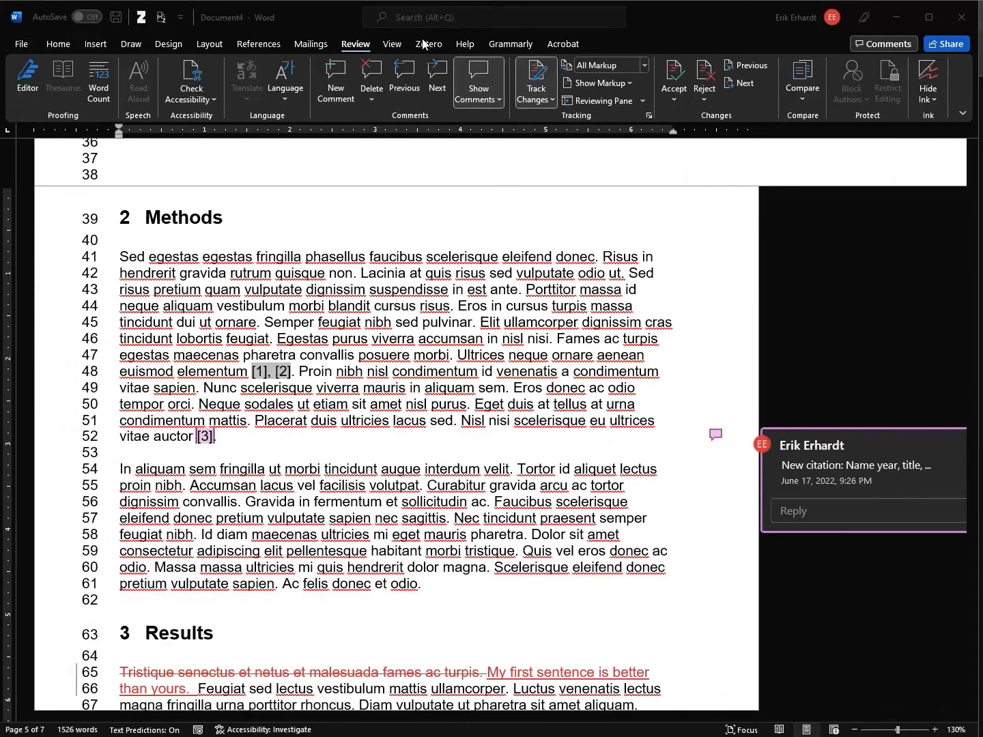
pyautogui.click(397, 45)
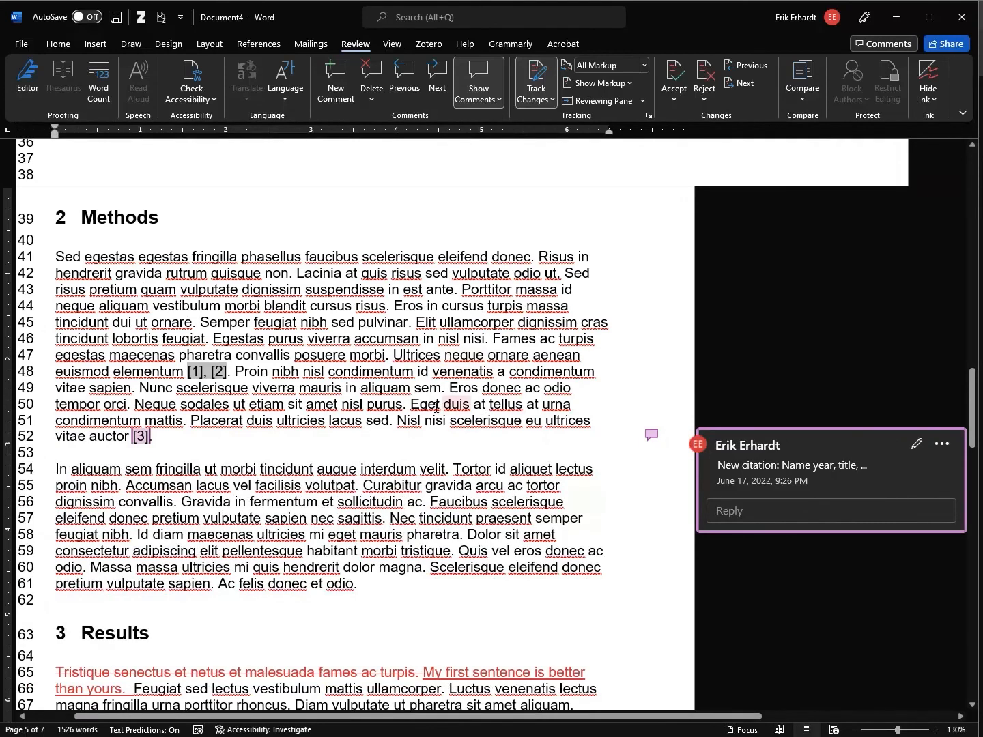
pyautogui.moveTo(529, 721); pyautogui.dragTo(454, 723)
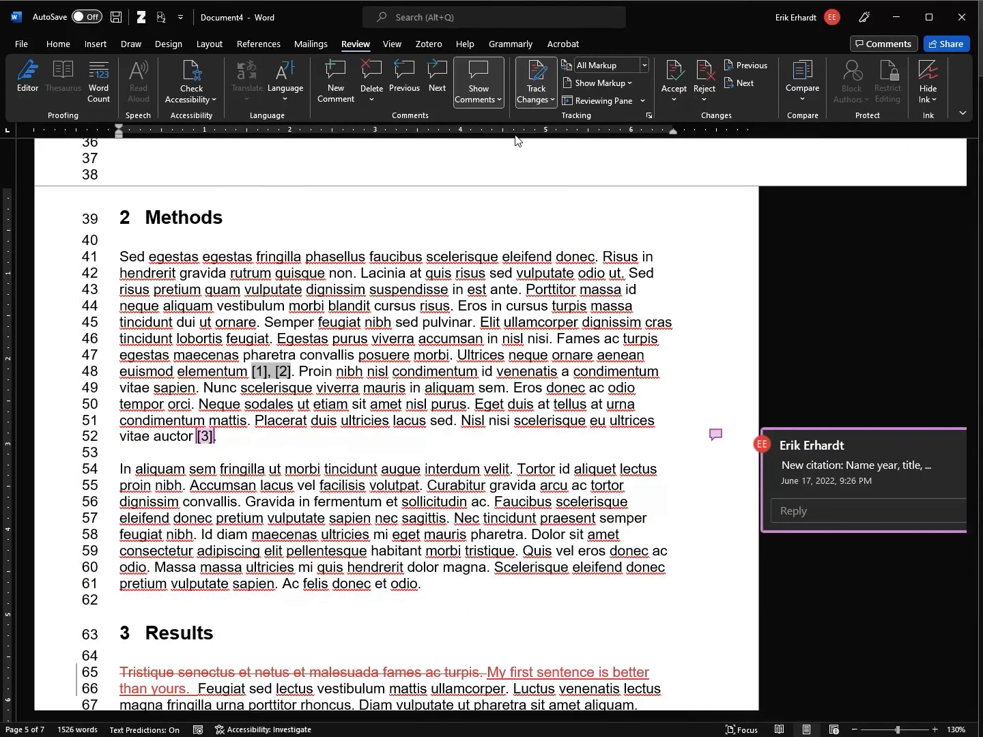
pyautogui.click(399, 49)
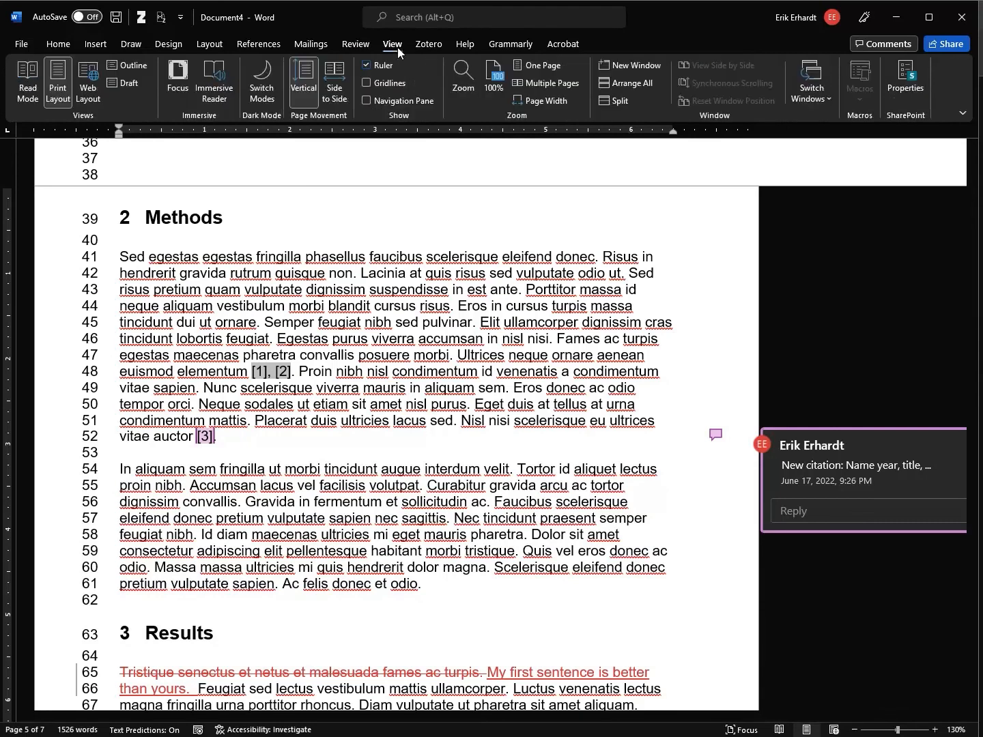
# Open a New Window of the report, reposition it, and scroll both windows to 2 Methods
pyautogui.click(628, 65)
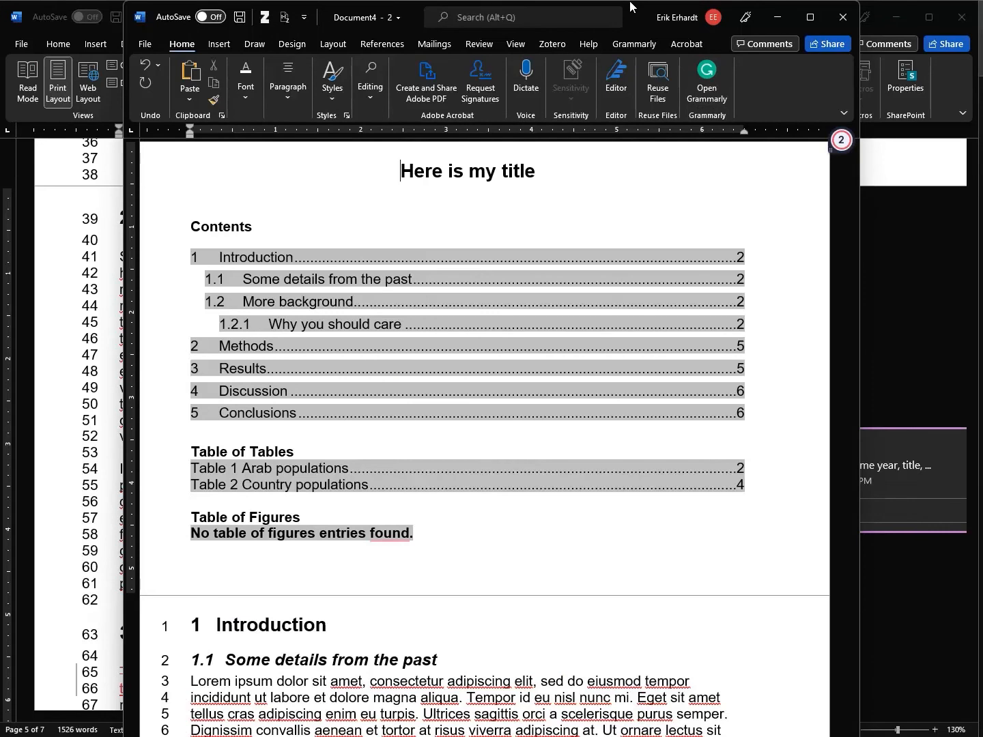
pyautogui.moveTo(630, 1); pyautogui.dragTo(767, 16)
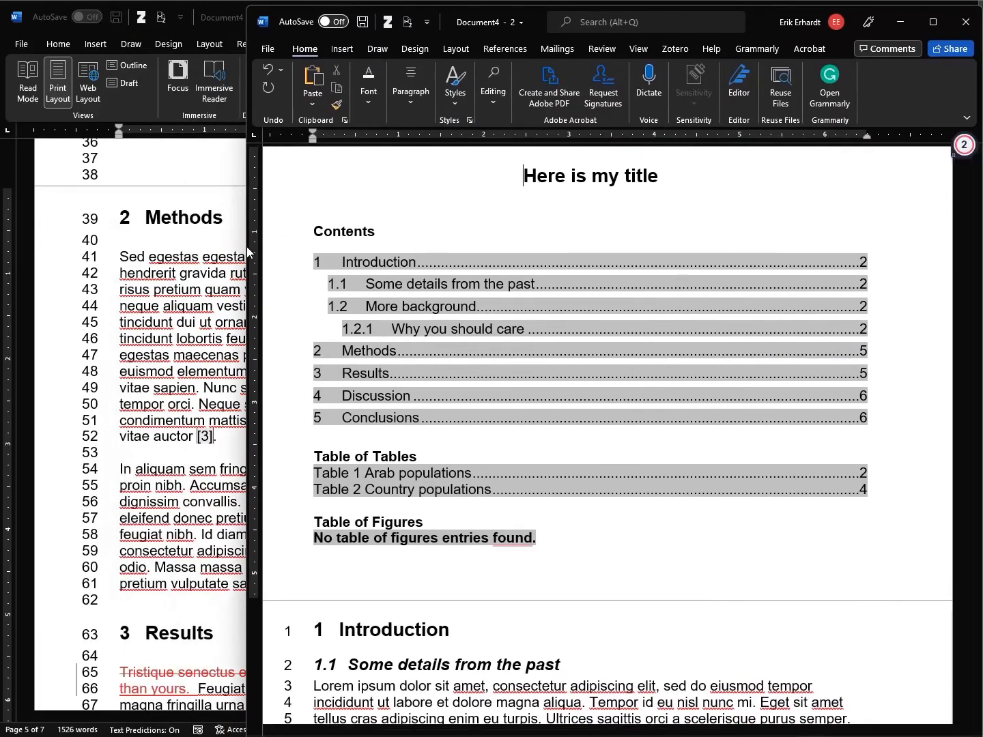
pyautogui.moveTo(245, 247); pyautogui.dragTo(338, 247)
pyautogui.scroll(-5, 615, 367)
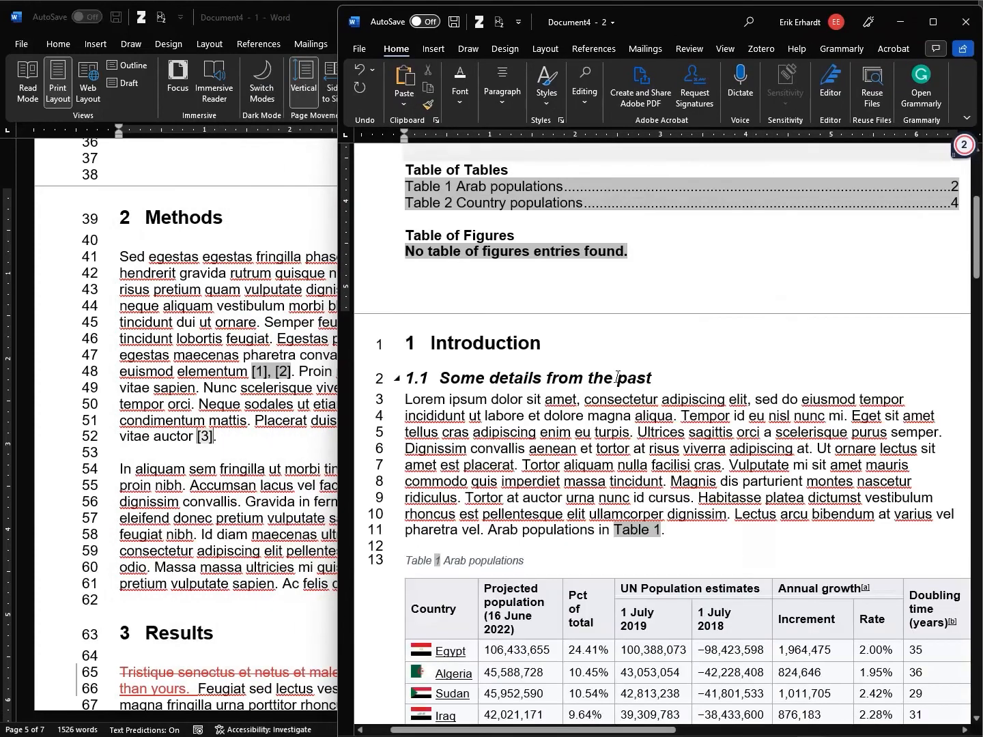
pyautogui.scroll(7, 619, 368)
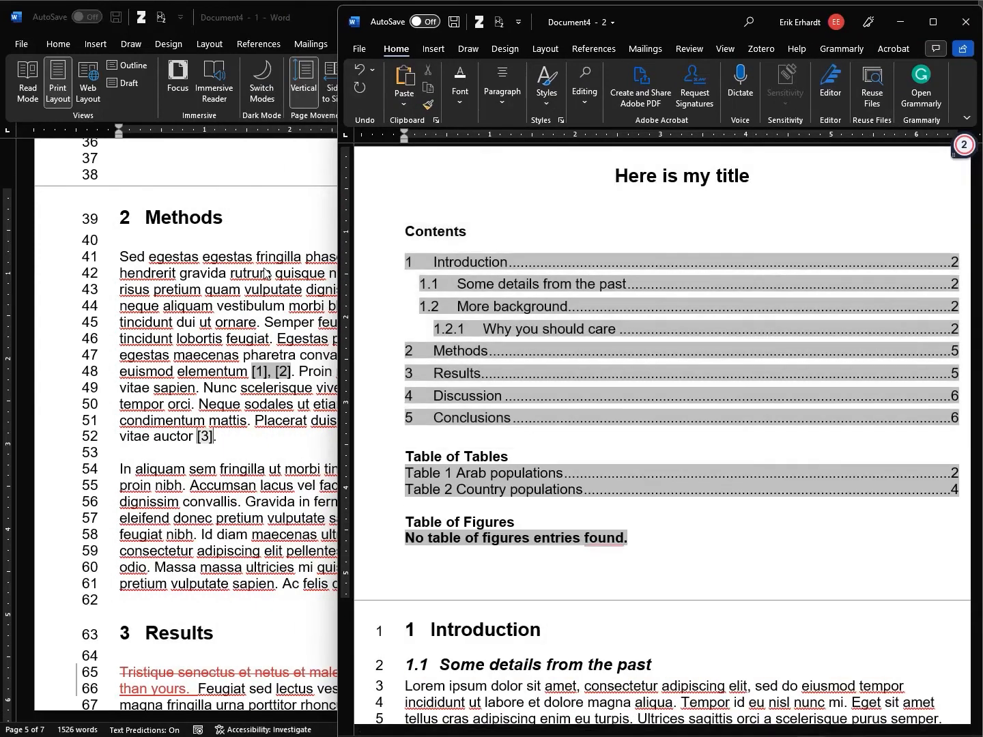
pyautogui.scroll(-3, 203, 272)
pyautogui.scroll(4, 203, 272)
pyautogui.scroll(-2, 204, 277)
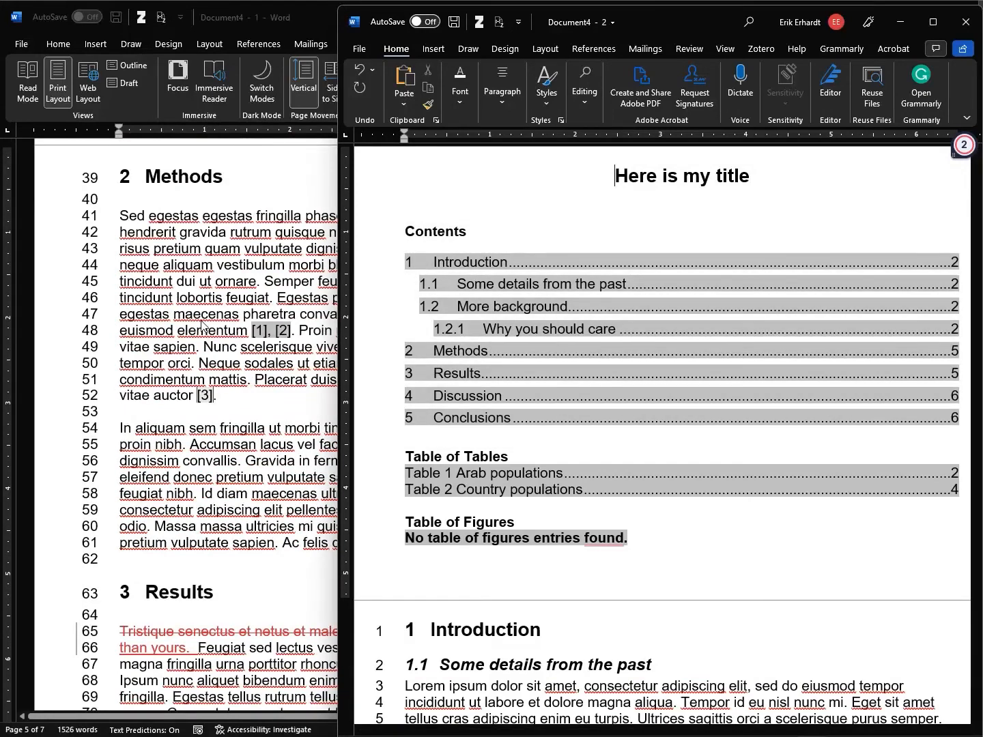
pyautogui.scroll(-12, 454, 384)
pyautogui.scroll(-12, 453, 384)
pyautogui.scroll(2, 444, 273)
pyautogui.scroll(-1, 431, 163)
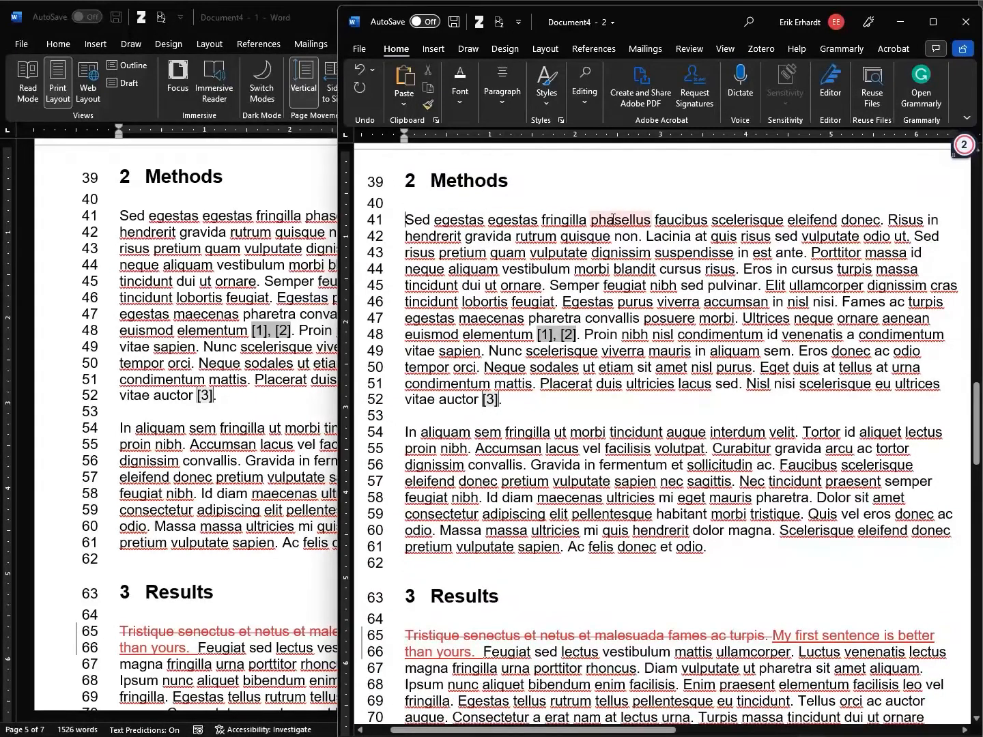
# Type the tracked sentence 'Here's a modified sentence to start.' at the start of Methods
pyautogui.write("Here's a modi")
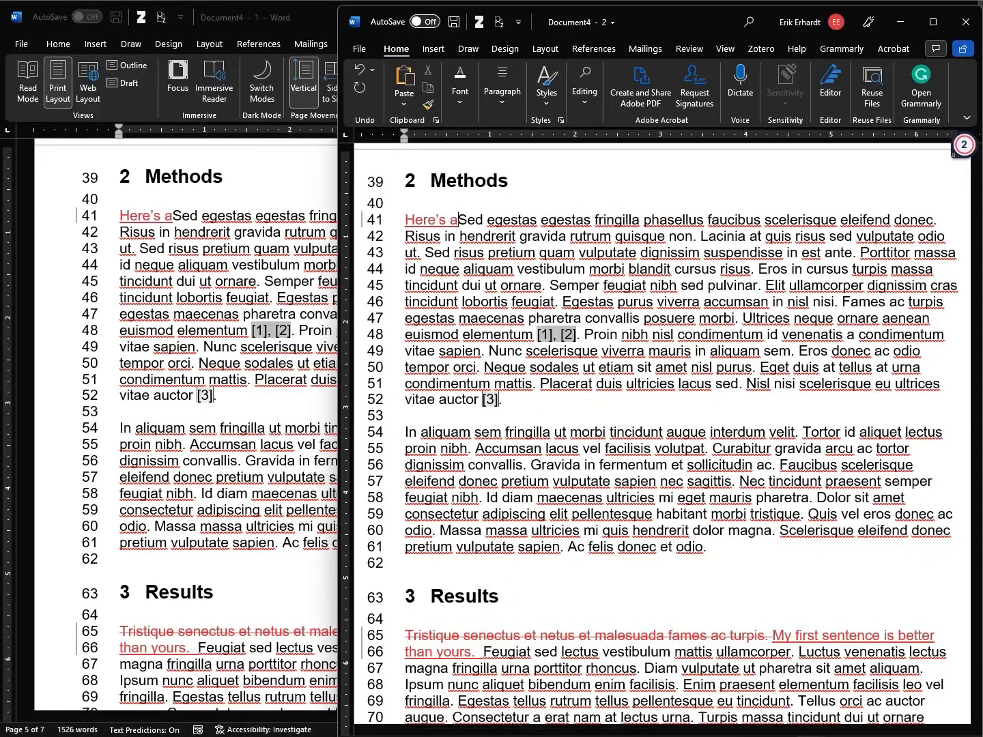
pyautogui.write('fied ')
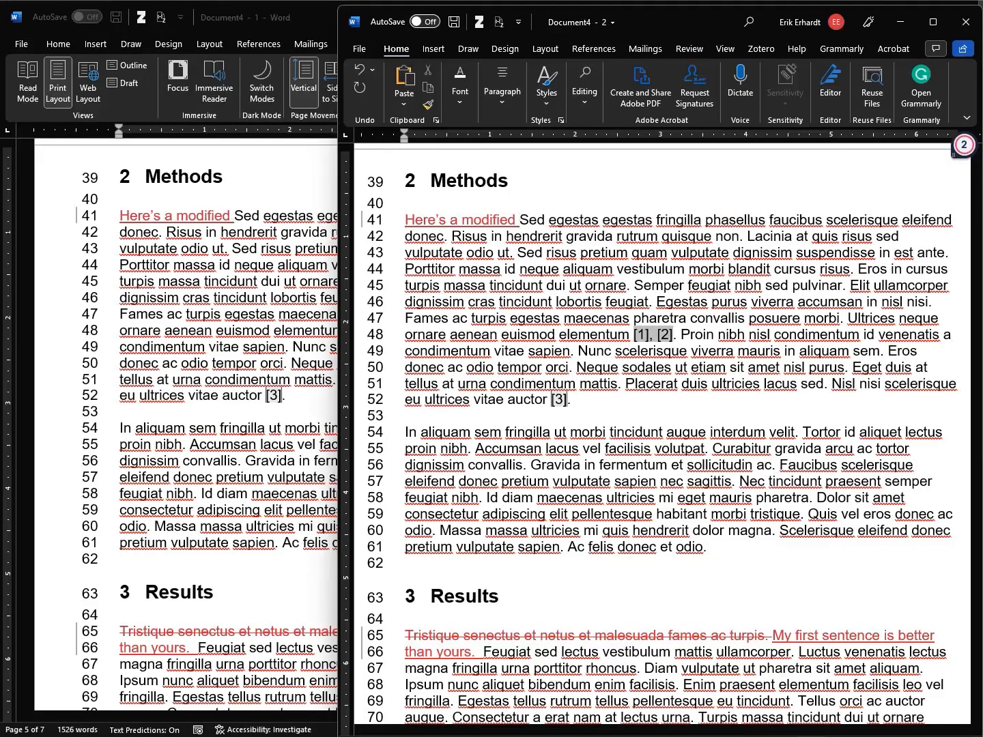
pyautogui.write('intro')
pyautogui.press('BackSpace')
pyautogui.press('BackSpace')
pyautogui.press('BackSpace')
pyautogui.press('BackSpace')
pyautogui.press('BackSpace')
pyautogui.write('s')
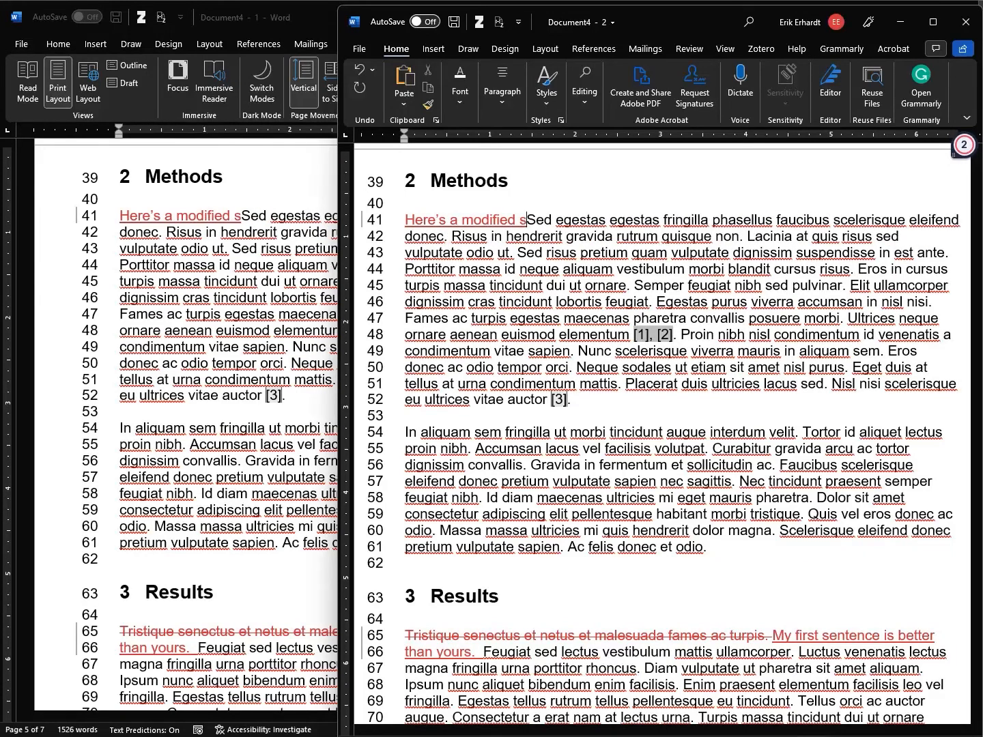
pyautogui.write('entence to start.')
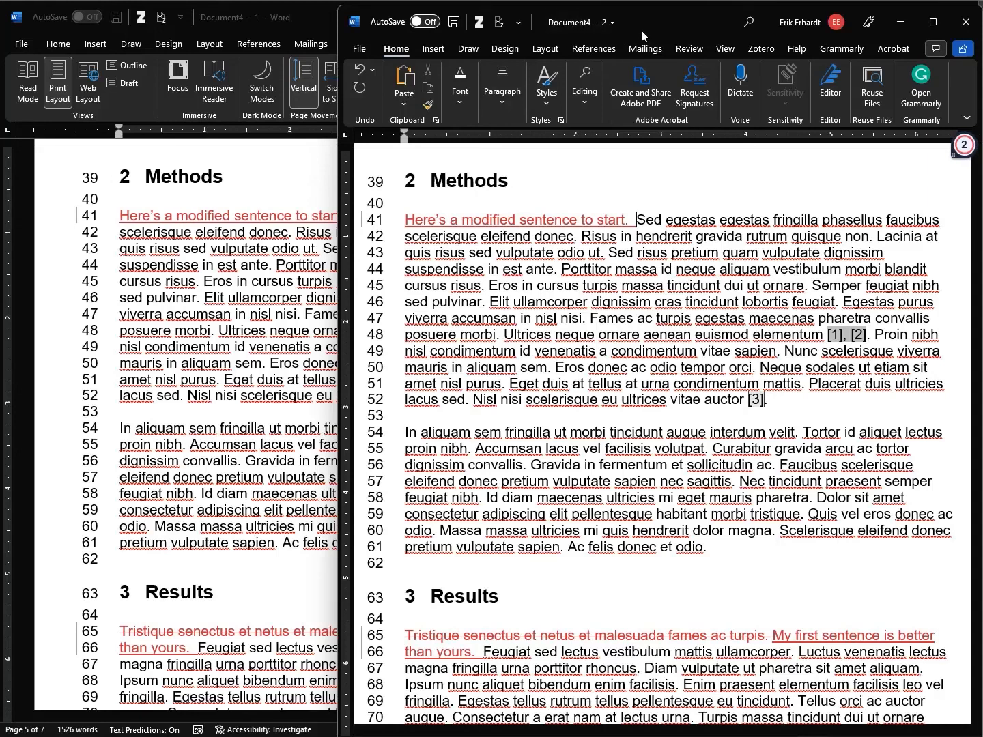
# Resize Document4 - 1 and Document4 - 2 to sit side by side, zooming out the original
pyautogui.moveTo(338, 250); pyautogui.dragTo(475, 236)
pyautogui.click(402, 193)
pyautogui.moveTo(977, 205); pyautogui.dragTo(461, 198)
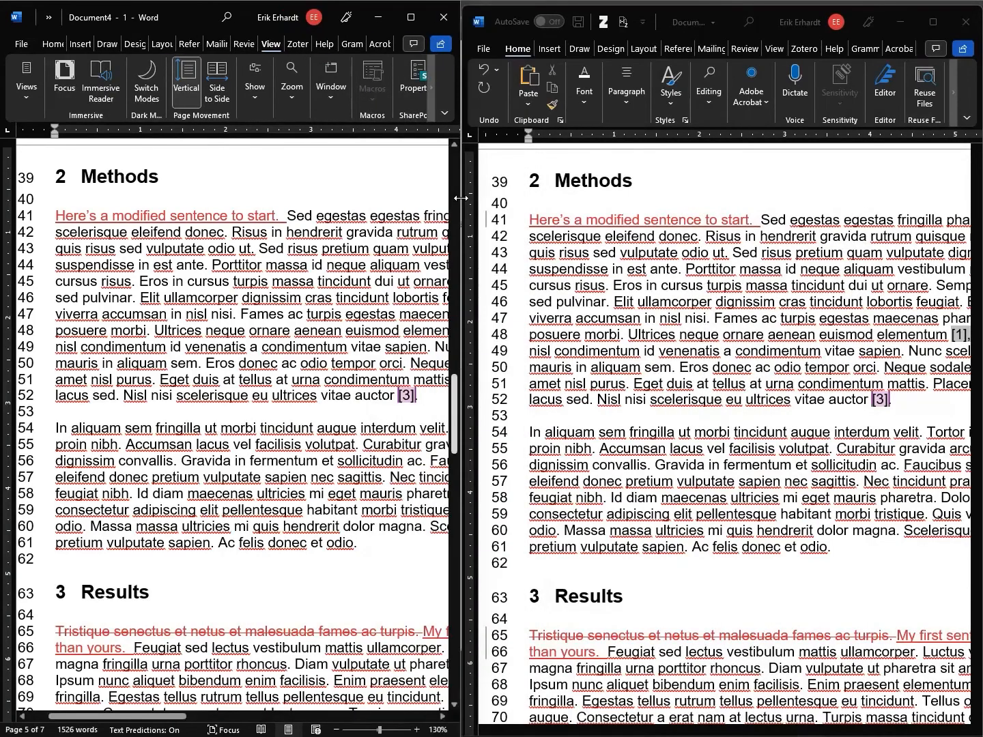
pyautogui.click(338, 731)
# Zoom out the original window and arrange the second window to show Table 2
pyautogui.click(338, 731)
pyautogui.click(338, 730)
pyautogui.click(933, 733)
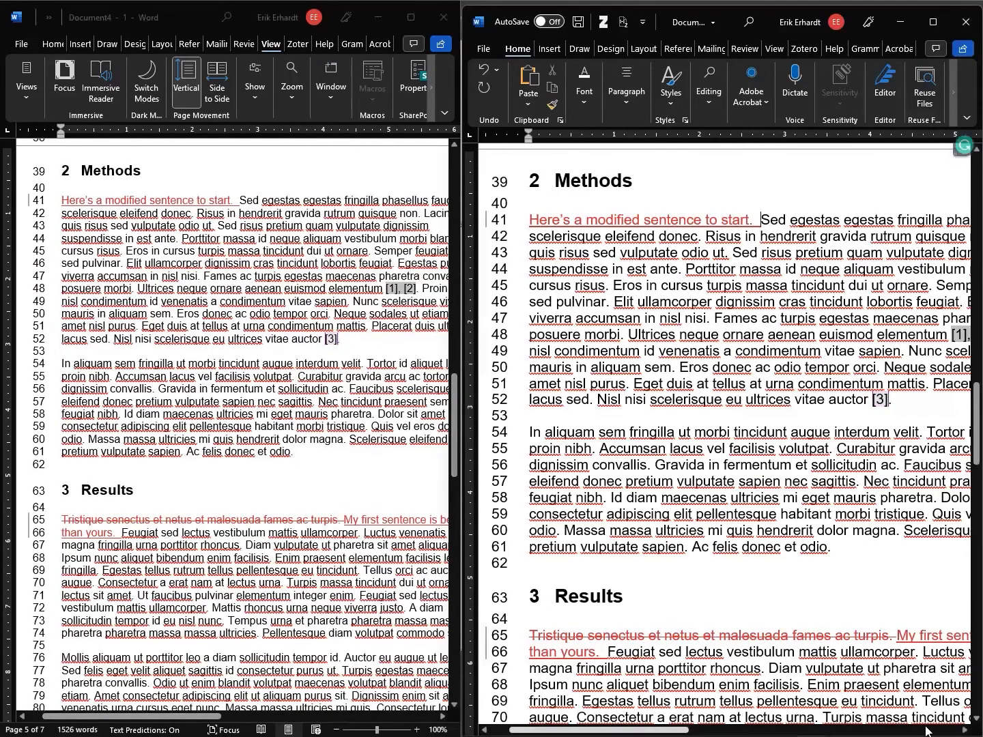
pyautogui.scroll(-3, 932, 721)
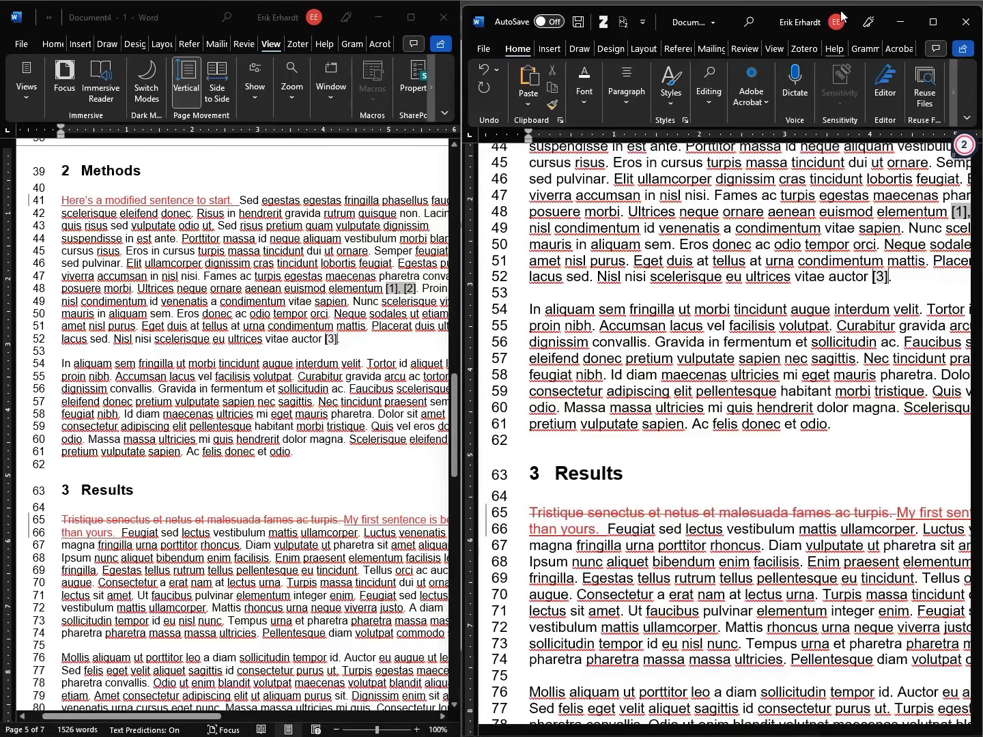
pyautogui.moveTo(767, 20)
pyautogui.mouseDown()
pyautogui.moveTo(770, 3)
pyautogui.moveTo(772, 11)
pyautogui.mouseUp()
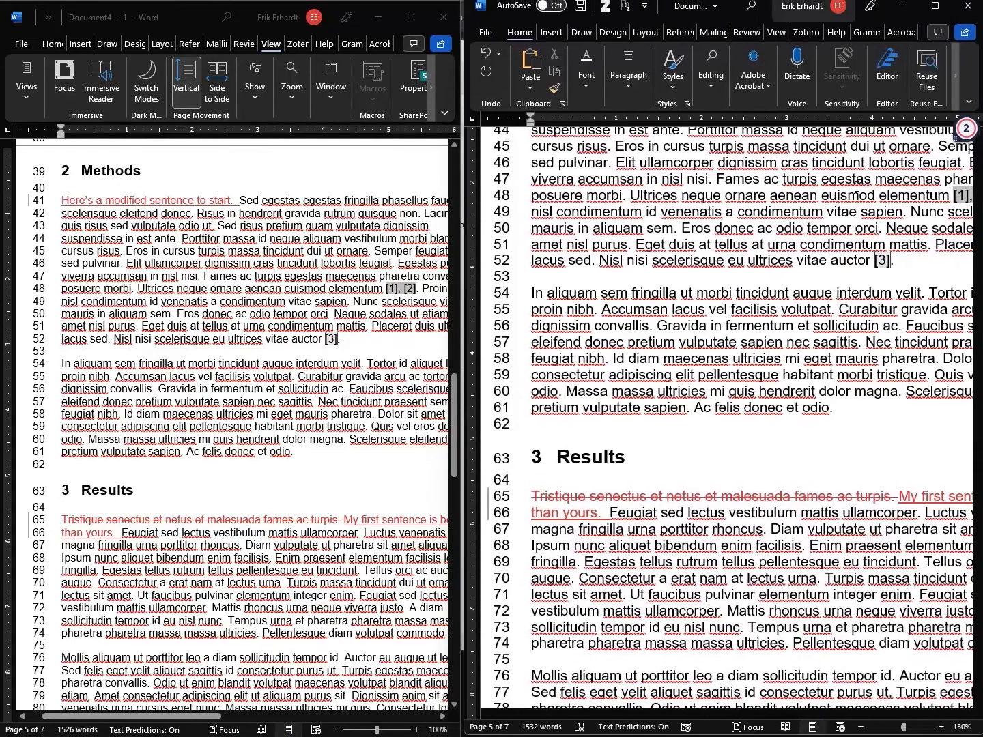
pyautogui.keyDown('ctrl'); pyautogui.scroll(-4, 949, 464); pyautogui.keyUp('ctrl')
pyautogui.scroll(-15, 948, 464)
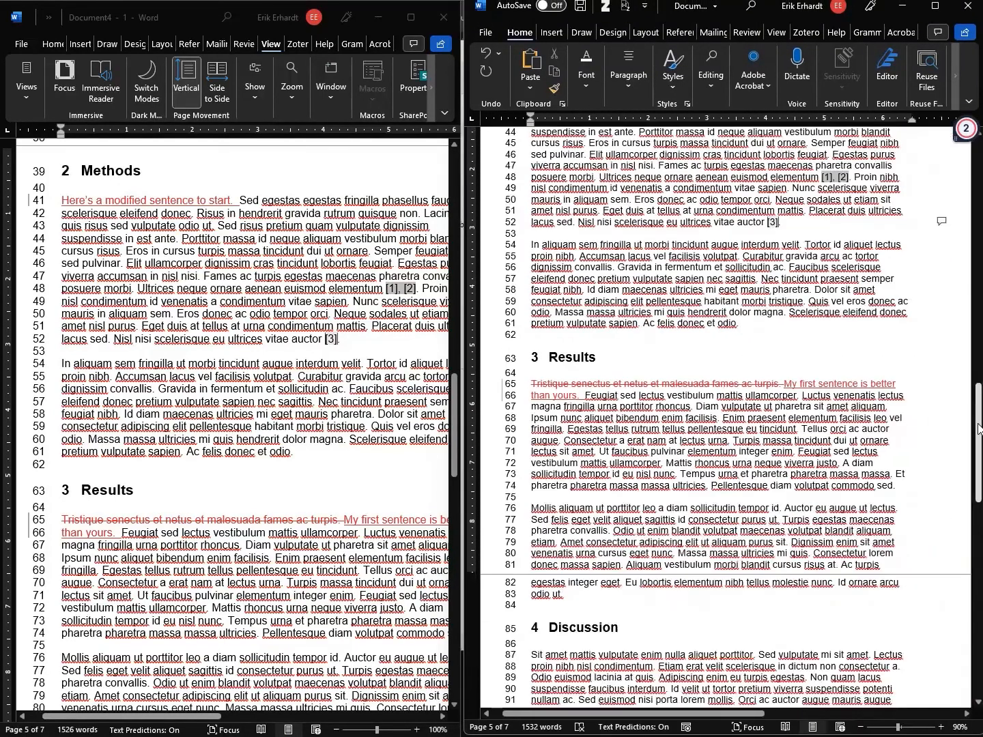
pyautogui.moveTo(457, 414); pyautogui.dragTo(456, 371)
pyautogui.moveTo(310, 716); pyautogui.dragTo(156, 700)
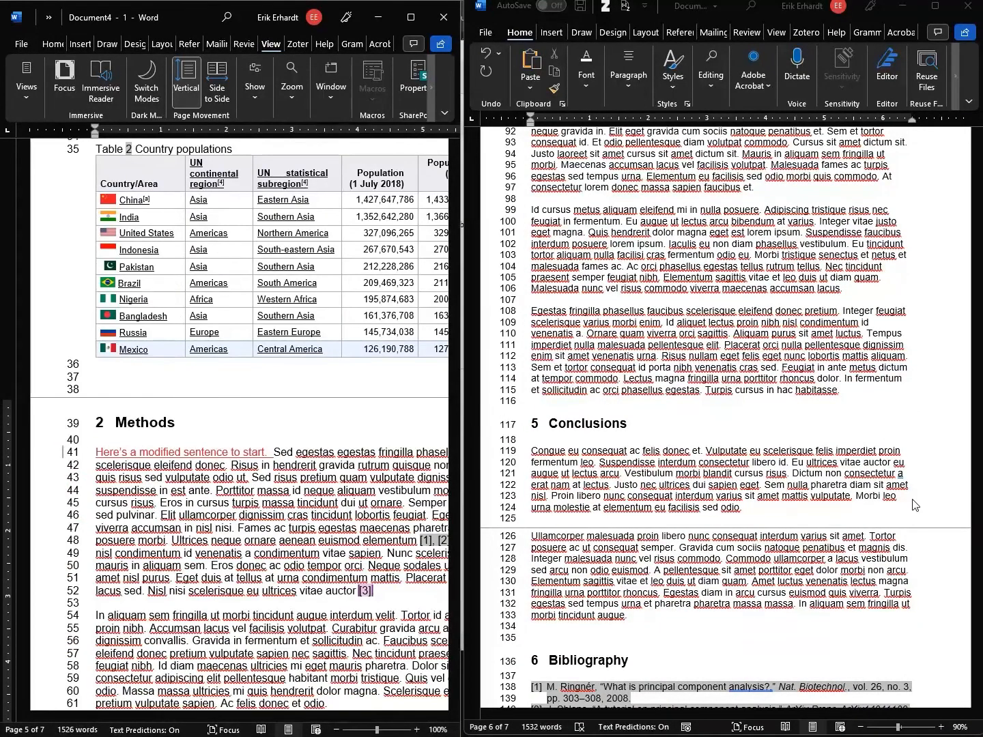
pyautogui.moveTo(978, 541); pyautogui.dragTo(978, 310)
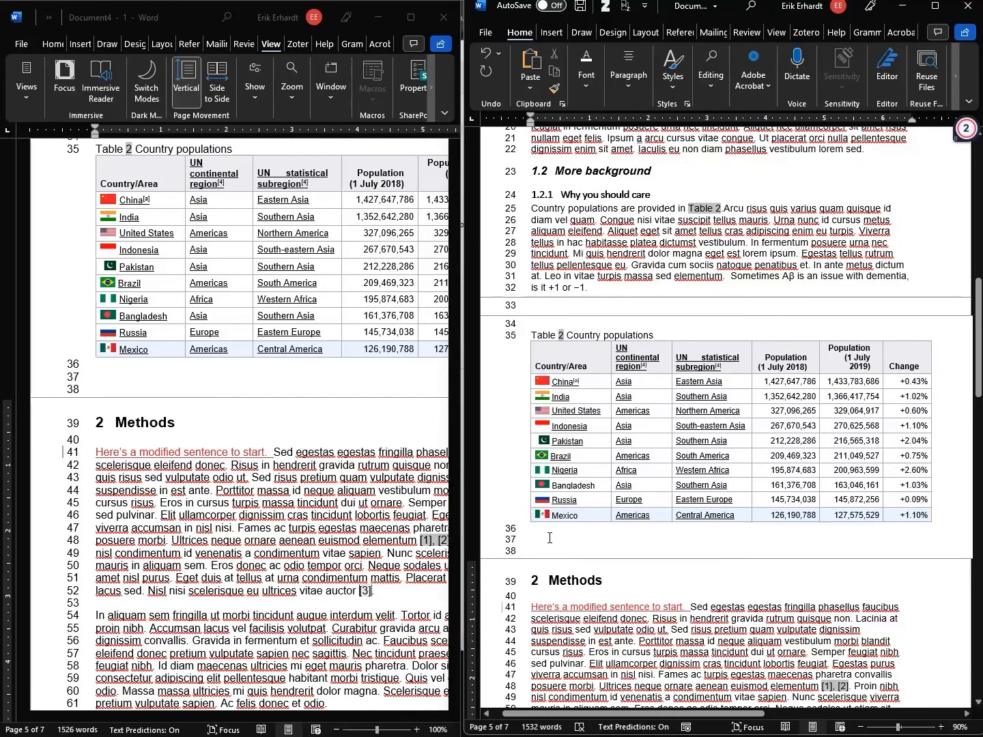
# Select the Table 2 caption, the table and the blank lines around it
pyautogui.moveTo(547, 543); pyautogui.dragTo(512, 319)
pyautogui.click(498, 309)
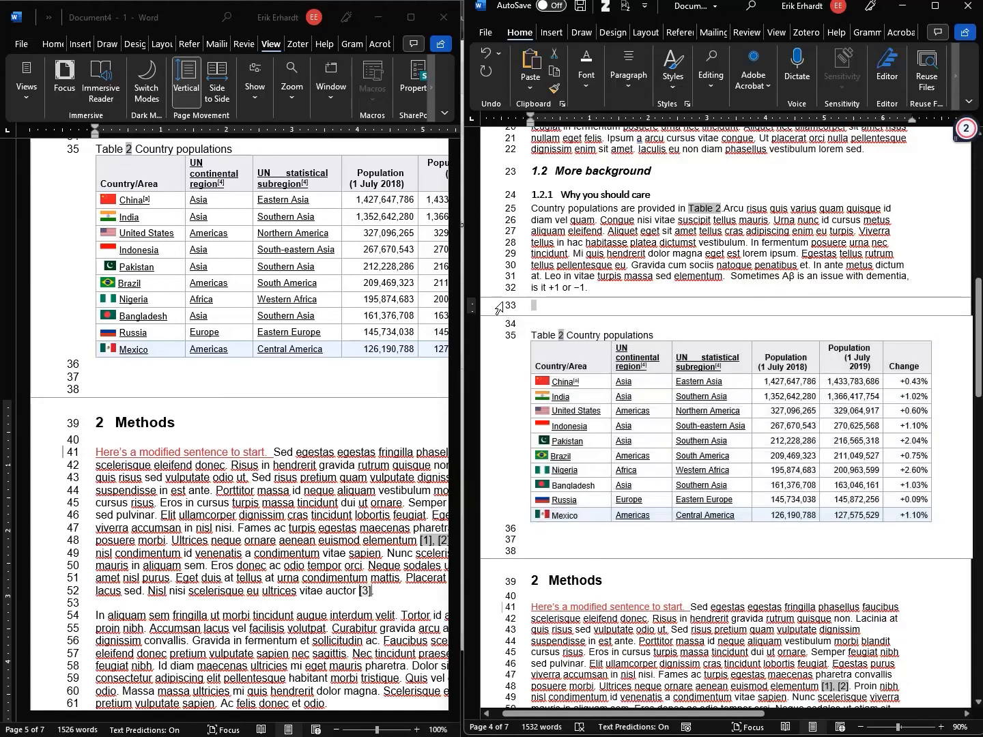
pyautogui.keyDown('shift'); pyautogui.click(532, 551); pyautogui.keyUp('shift')
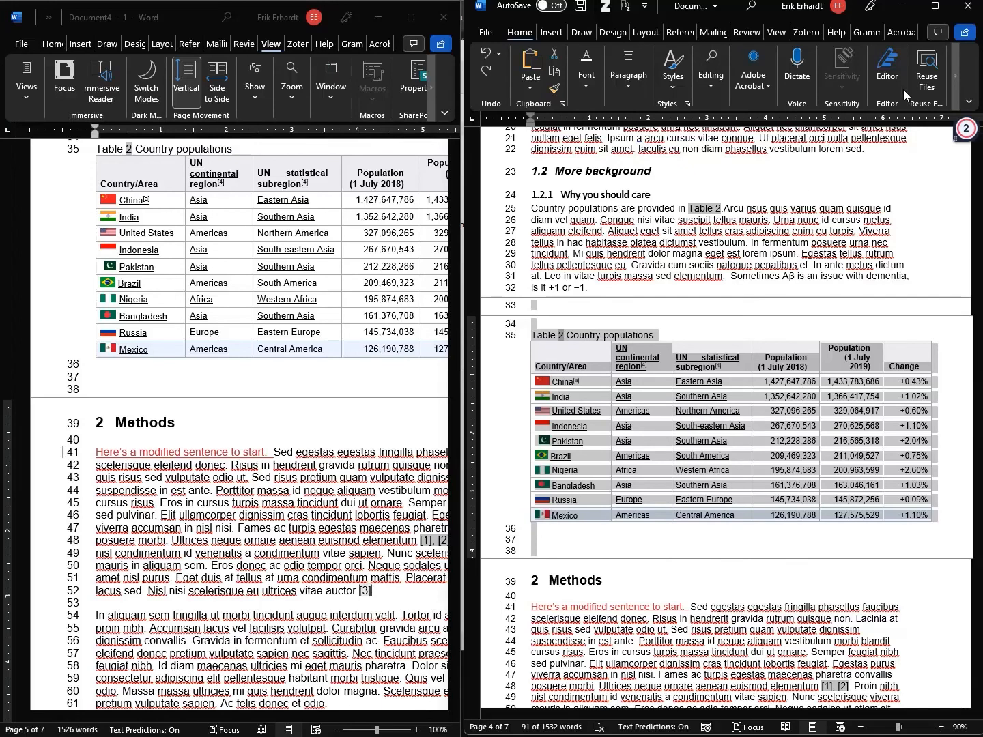
# With Track Changes confirmed on, move Table 2 to the document end after the Bibliography
pyautogui.click(746, 33)
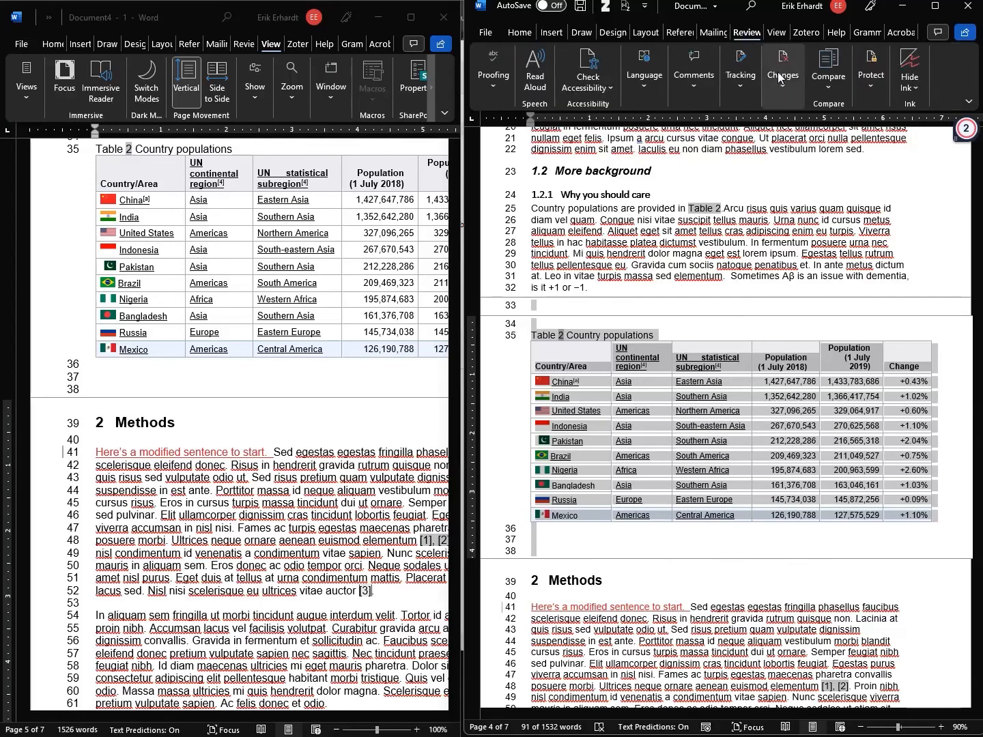
pyautogui.click(744, 86)
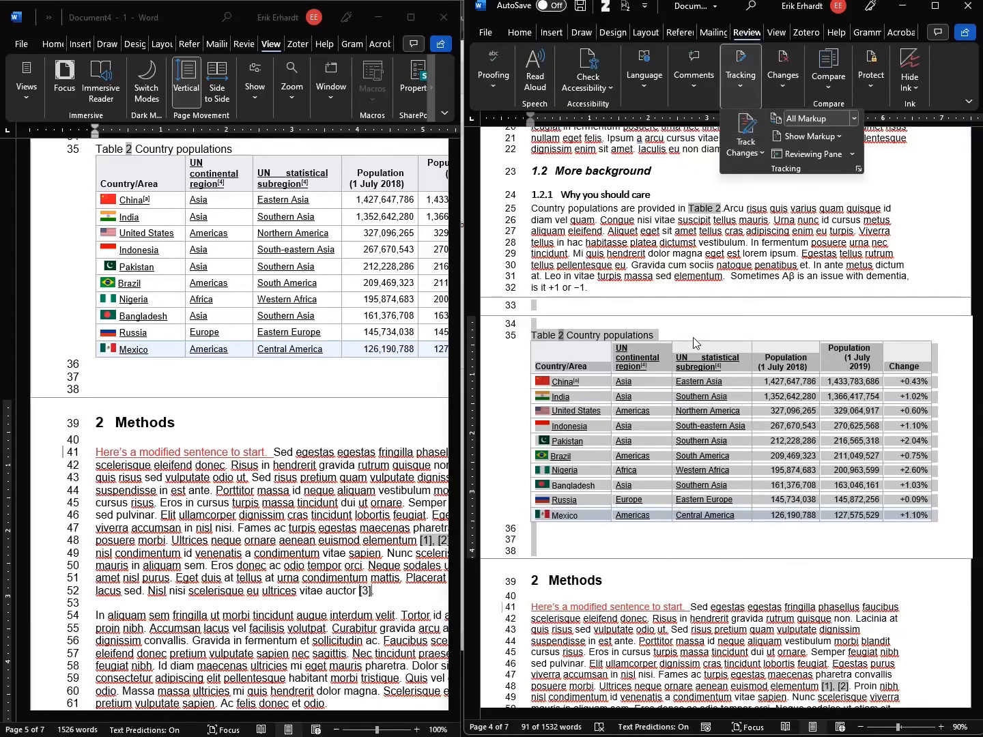
pyautogui.click(565, 547)
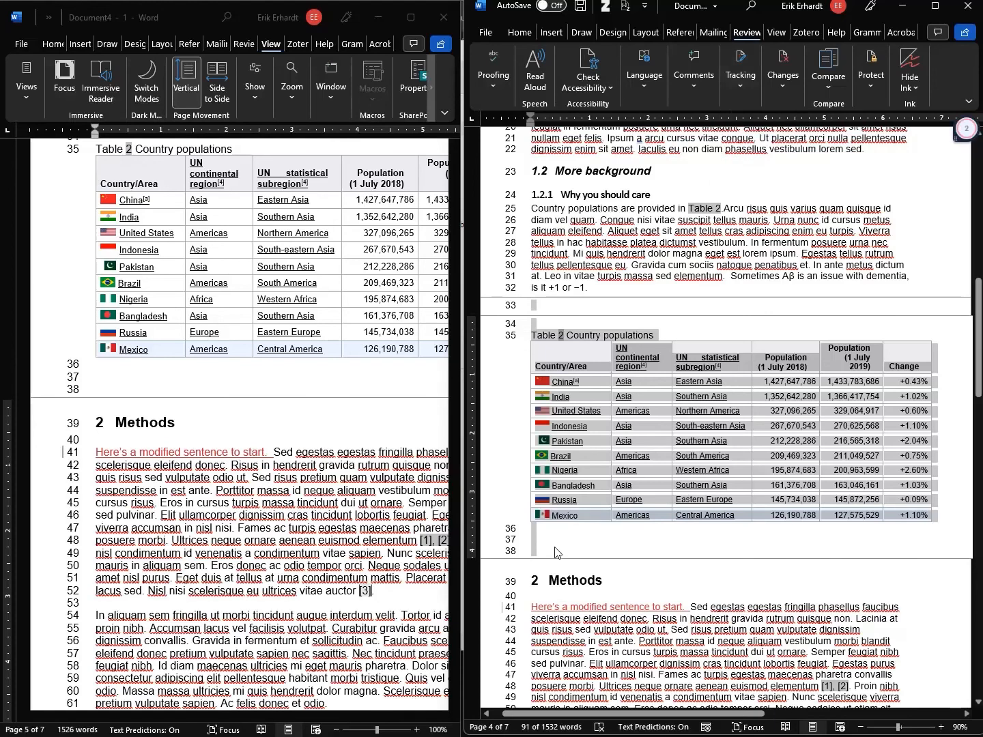
pyautogui.press('Delete')
pyautogui.hotkey('ctrl', 'End')
pyautogui.hotkey('ctrl', 'v')
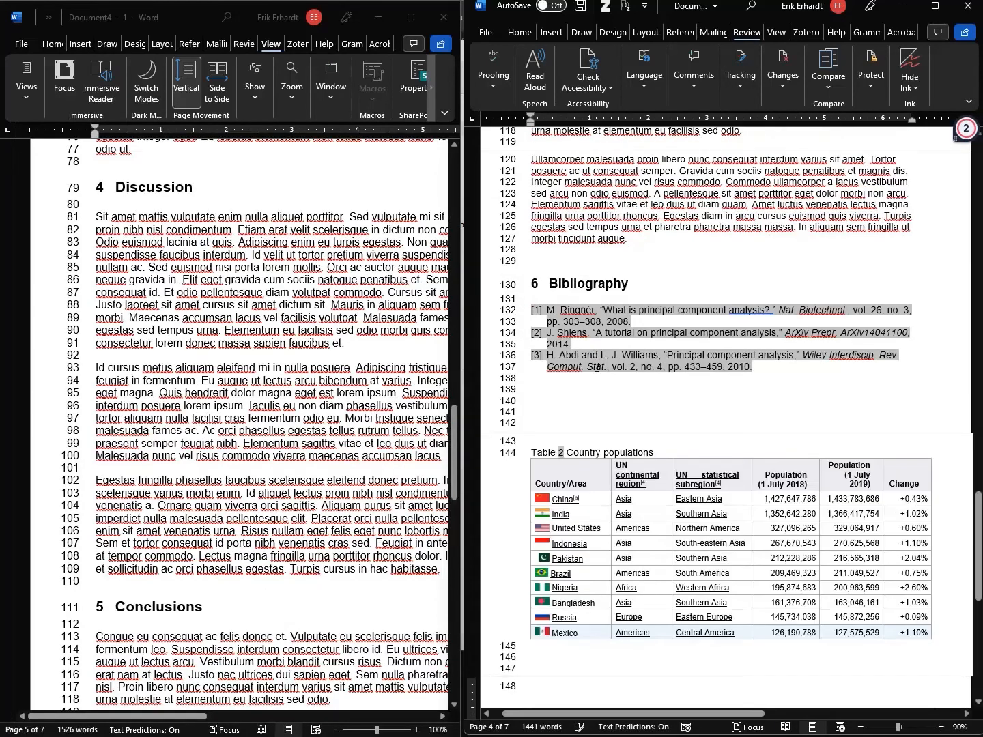
pyautogui.scroll(5, 618, 326)
# Cut the Arab populations caption and table and paste them below the Country populations table
pyautogui.scroll(20, 619, 326)
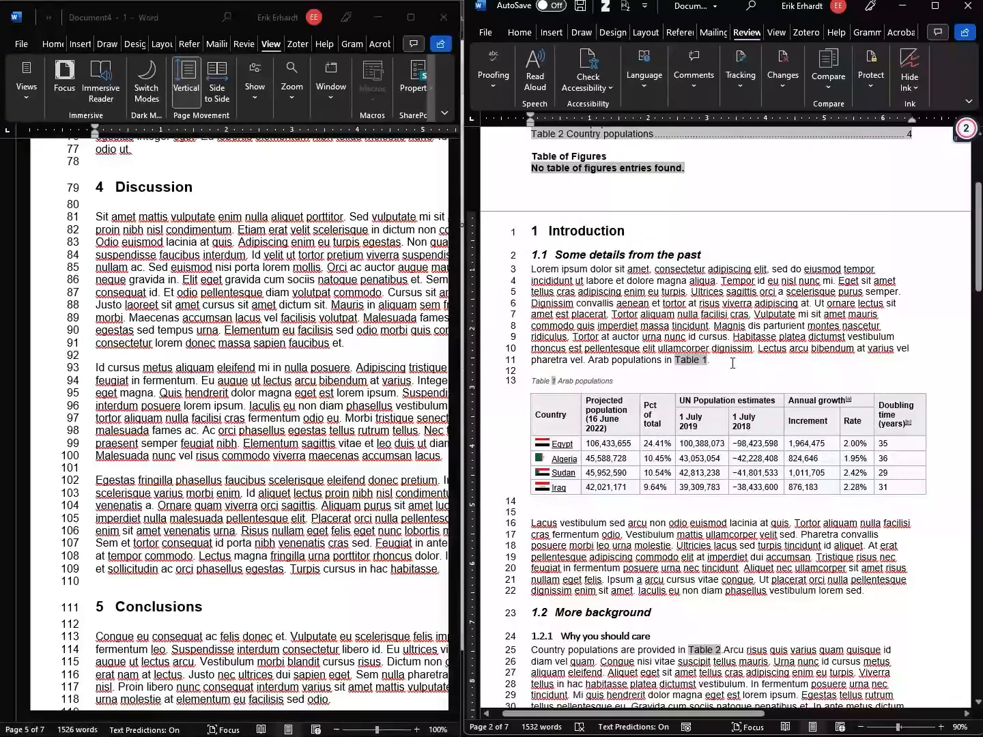
pyautogui.keyDown('shift'); pyautogui.click(544, 511); pyautogui.keyUp('shift')
pyautogui.hotkey('ctrl', 'x')
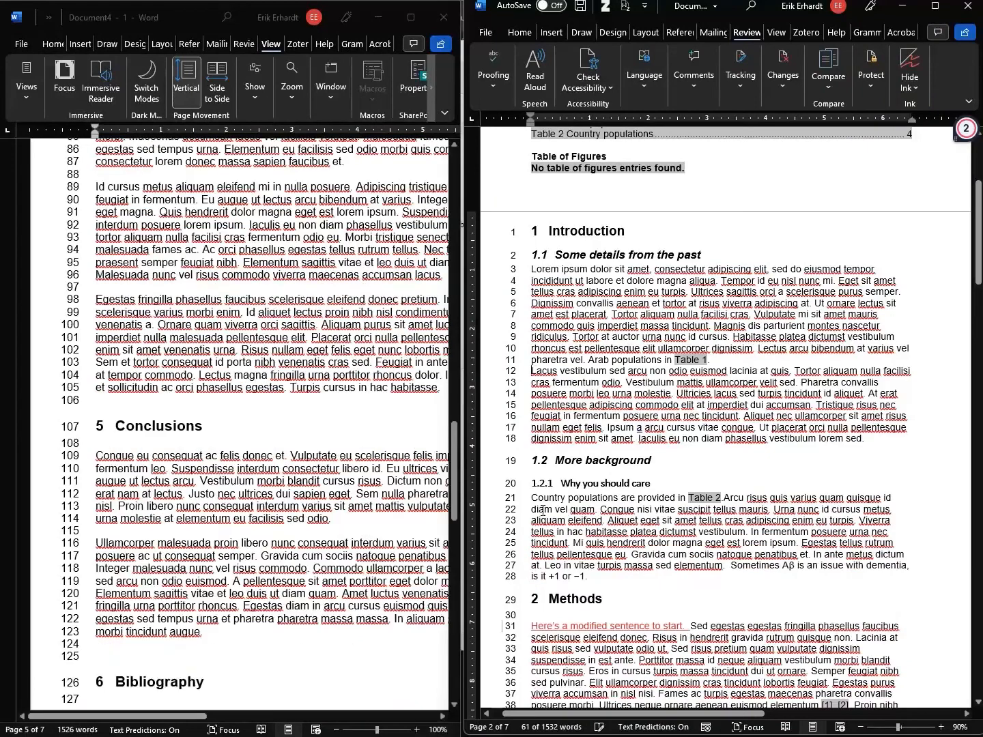
pyautogui.hotkey('ctrl', 'End')
pyautogui.scroll(3, 551, 499)
pyautogui.click(544, 490)
pyautogui.hotkey('ctrl', 'v')
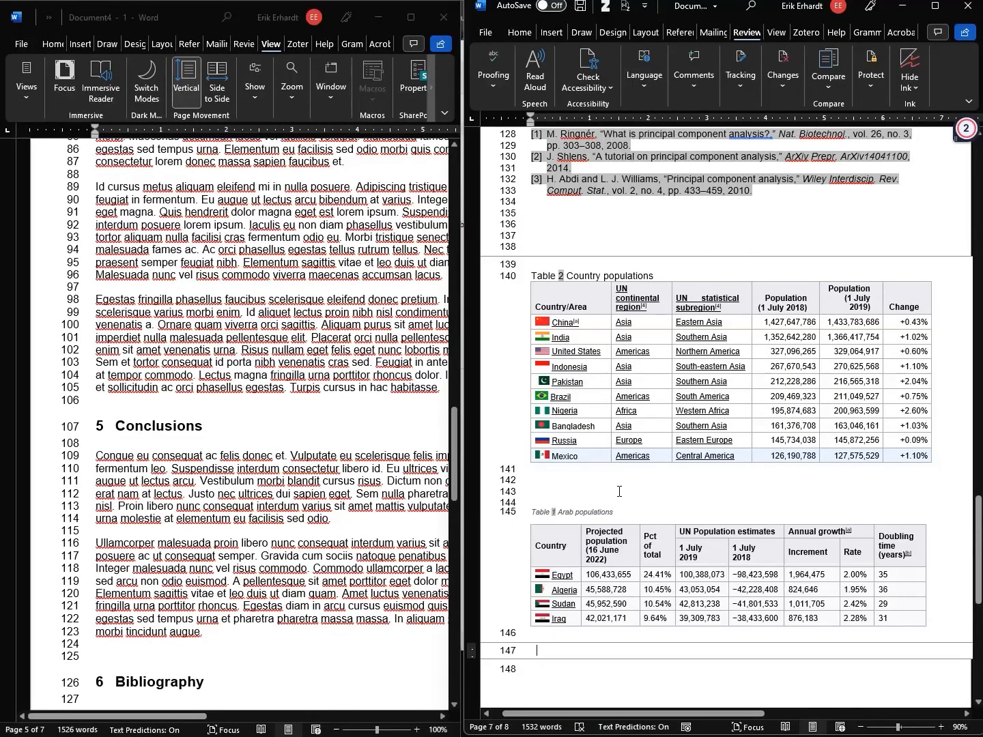
# Apply the Normal style to the pasted Arab populations caption
pyautogui.click(514, 517)
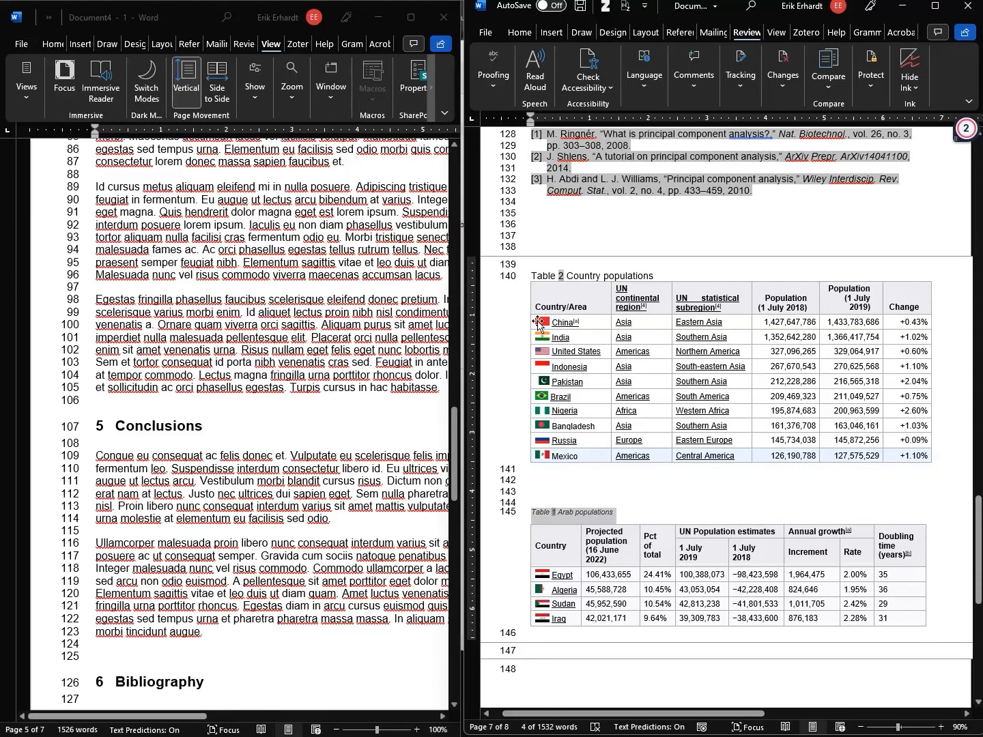
pyautogui.click(520, 32)
pyautogui.click(673, 68)
pyautogui.click(686, 114)
pyautogui.click(637, 497)
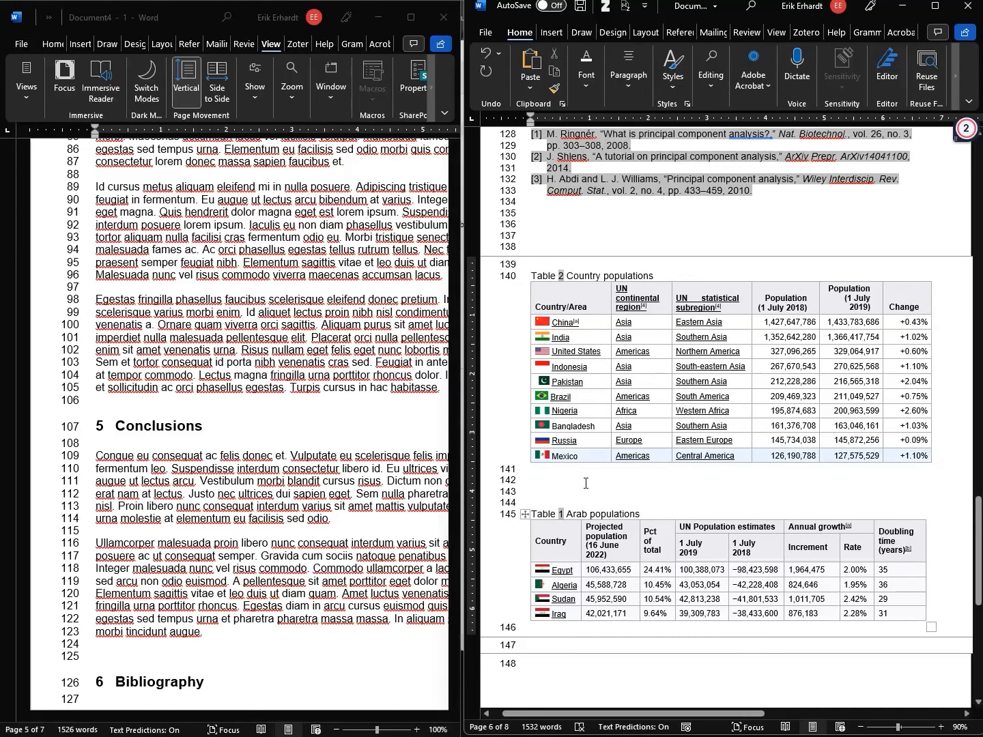
# Update all document fields, refreshing the entire table of contents and table of figures
pyautogui.hotkey('ctrl', 'a')
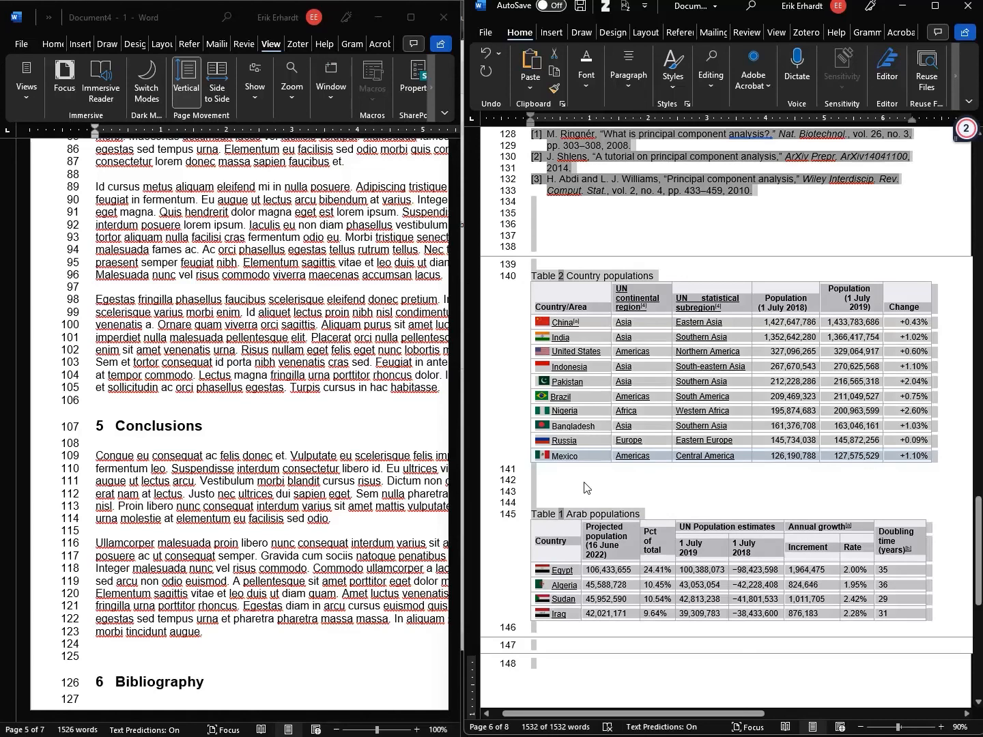
pyautogui.press('F9')
pyautogui.press('Down')
pyautogui.press('Return')
pyautogui.press('Down')
pyautogui.press('Return')
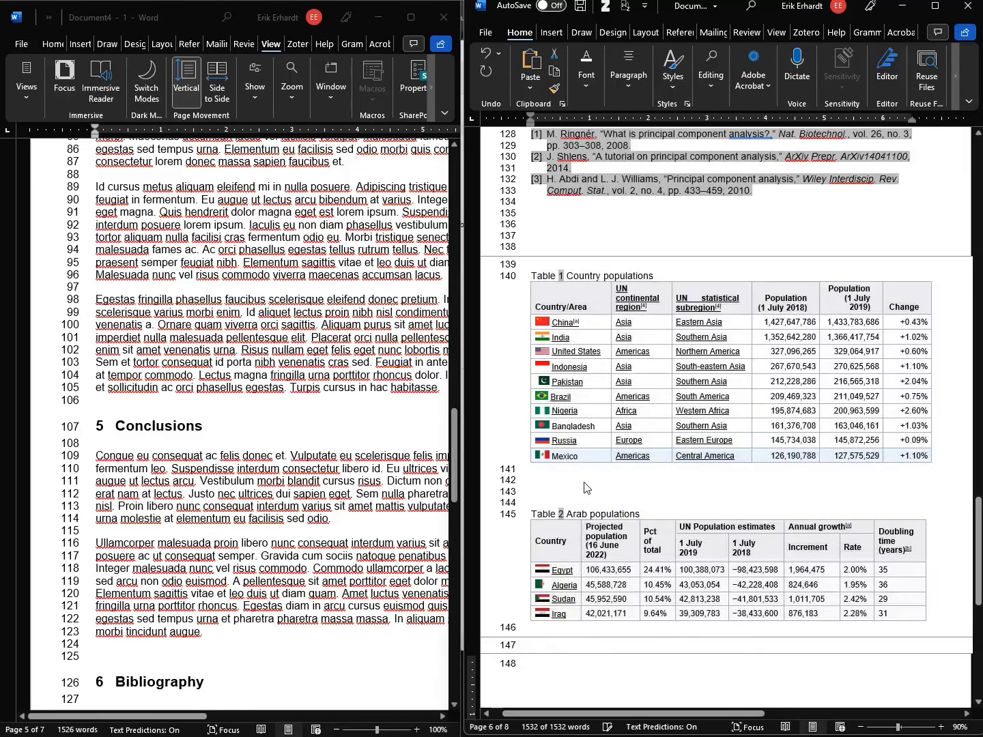
pyautogui.click(567, 276)
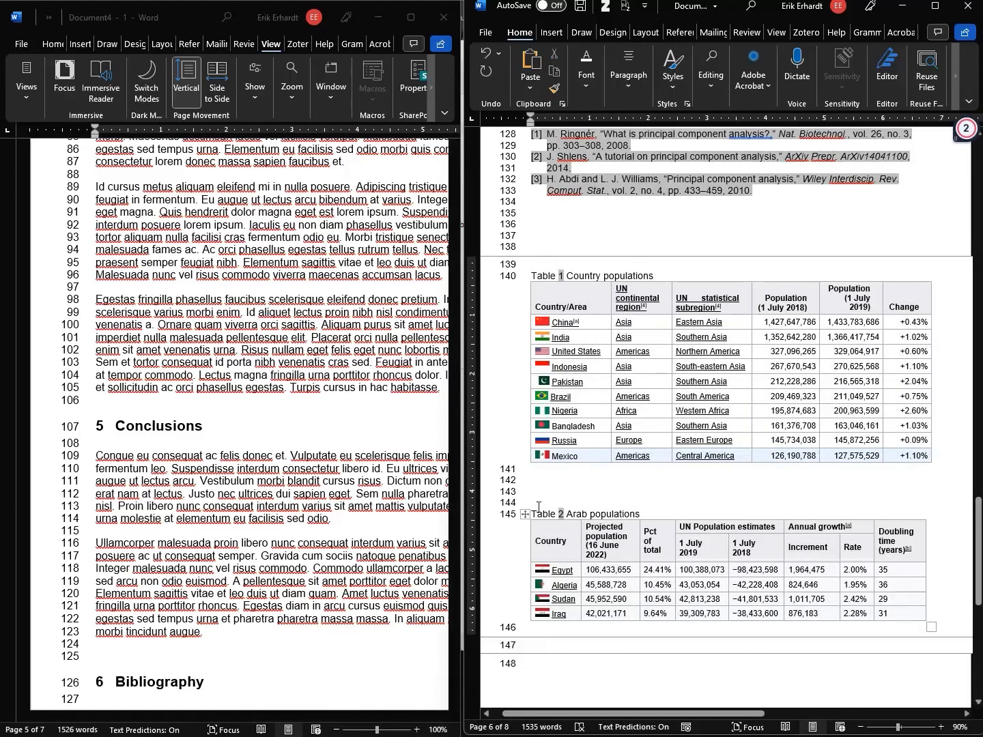
# Remove the blank lines between the tables and move Arab populations above Country populations
pyautogui.scroll(20, 253, 307)
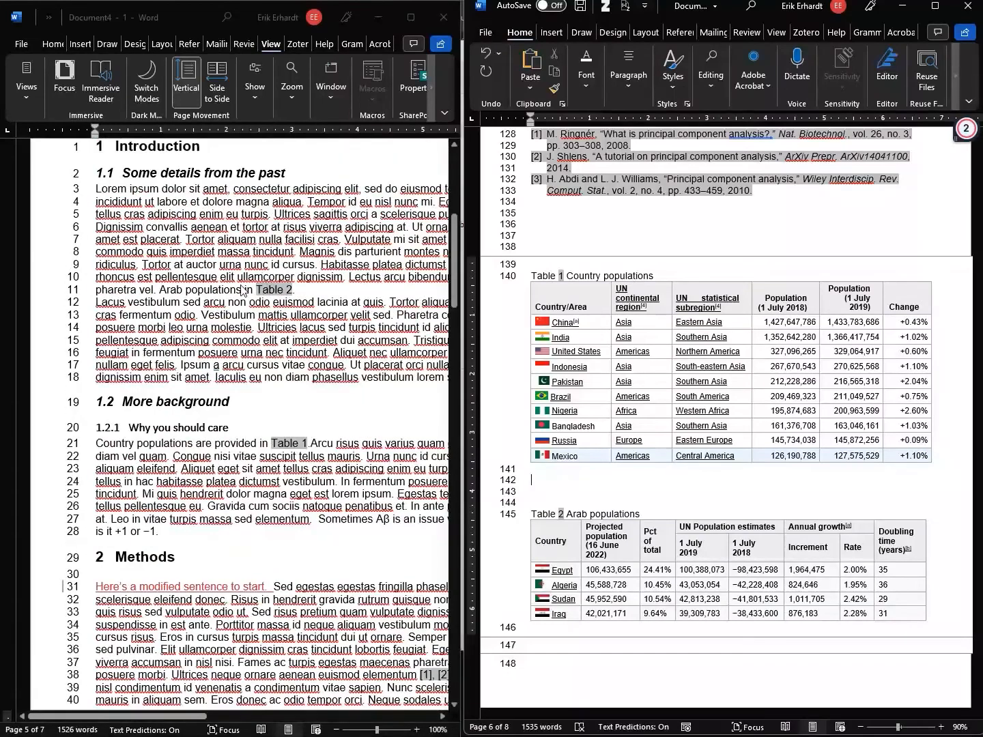
pyautogui.click(269, 441)
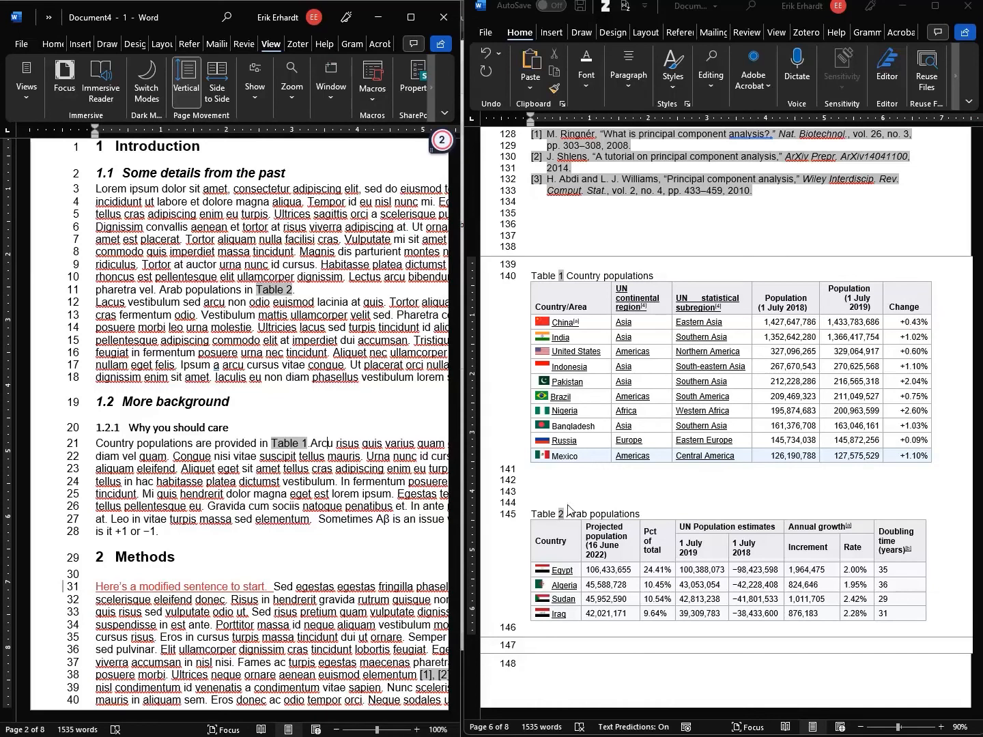
pyautogui.click(561, 482)
pyautogui.press('Delete')
pyautogui.press('Delete')
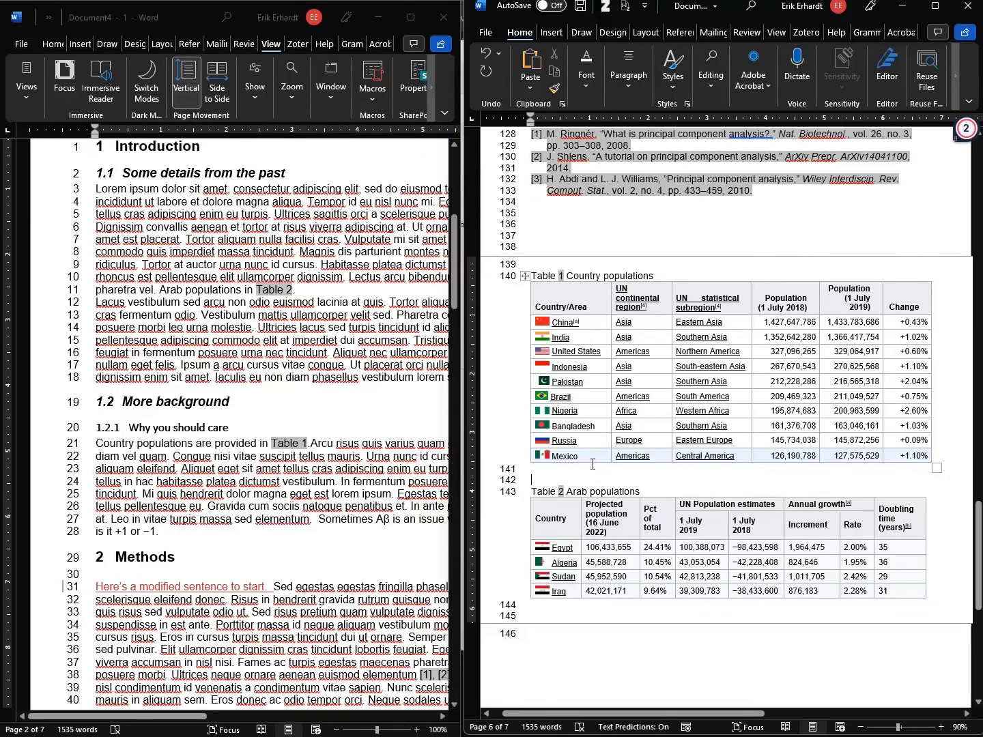
pyautogui.moveTo(556, 608); pyautogui.dragTo(527, 482)
pyautogui.hotkey('ctrl', 'x')
pyautogui.click(566, 262)
pyautogui.hotkey('ctrl', 'v')
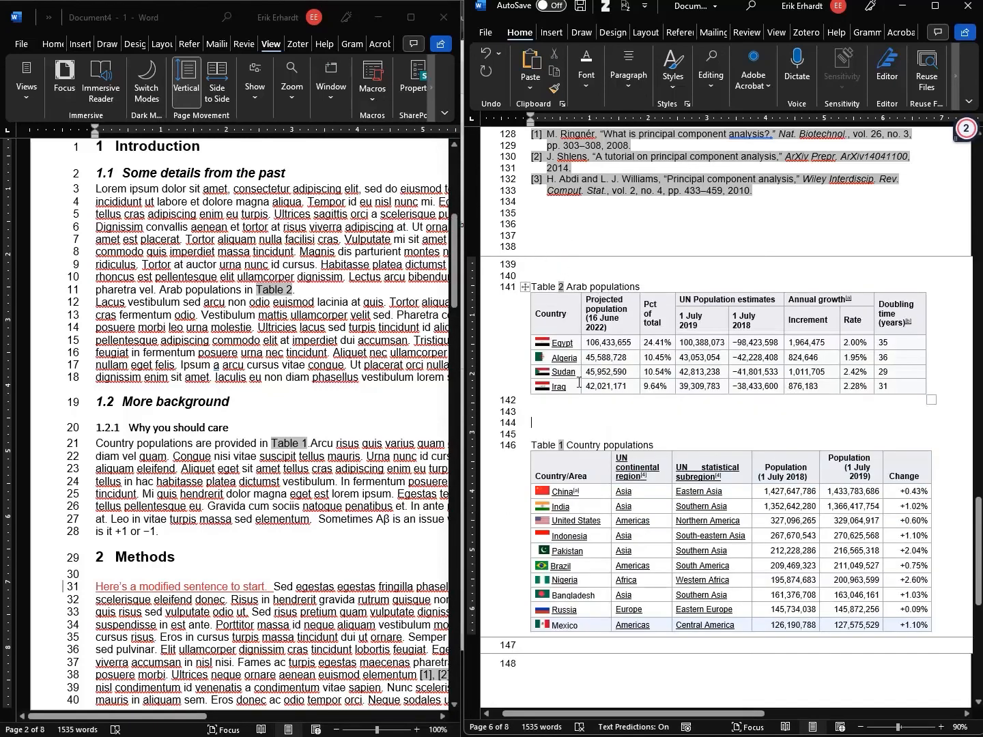
# Update all fields again so the captions renumber to Table 1 and Table 2
pyautogui.hotkey('ctrl', 'a')
pyautogui.press('F9')
pyautogui.press('Return')
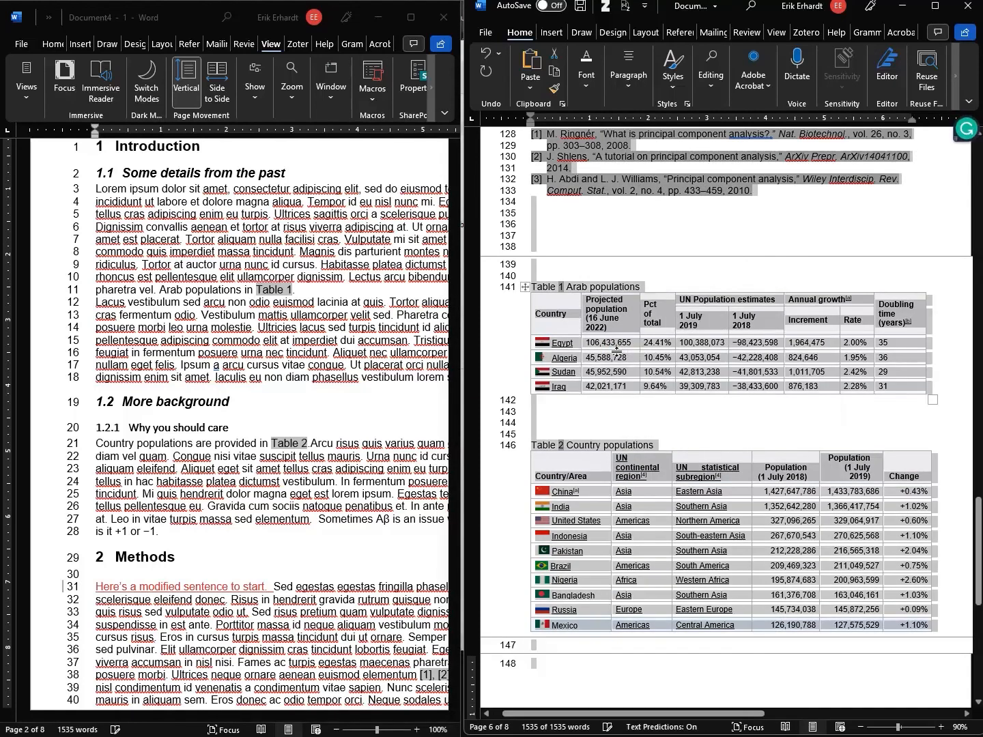
pyautogui.click(590, 311)
# Reveal the white space at the page gap above the final tables page
pyautogui.click(577, 412)
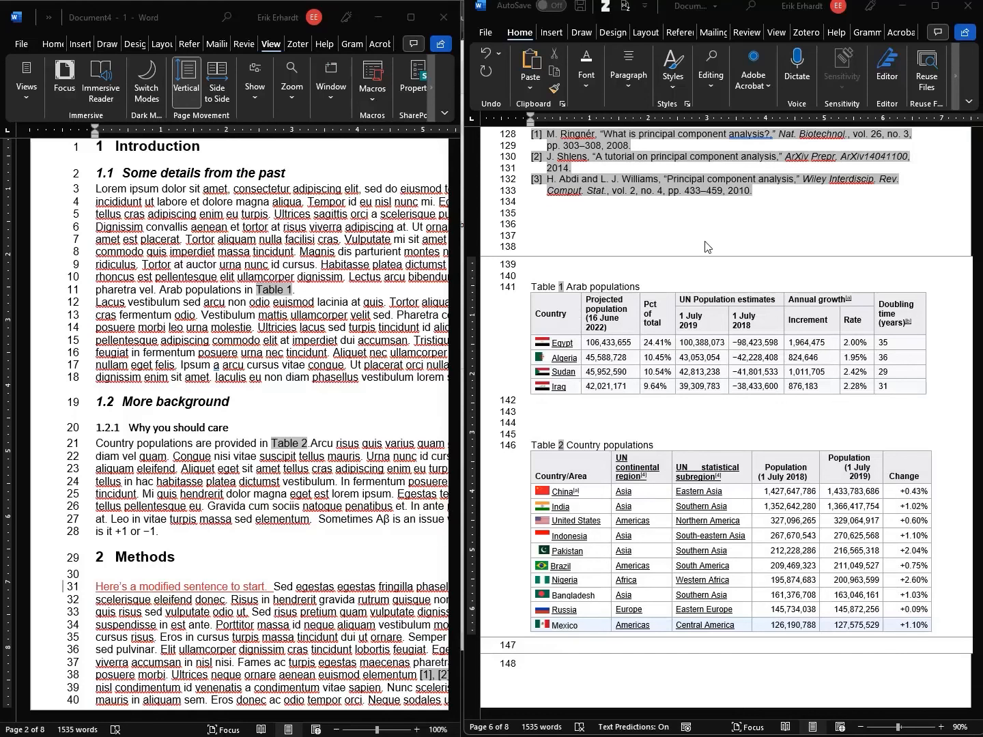
pyautogui.doubleClick(696, 258)
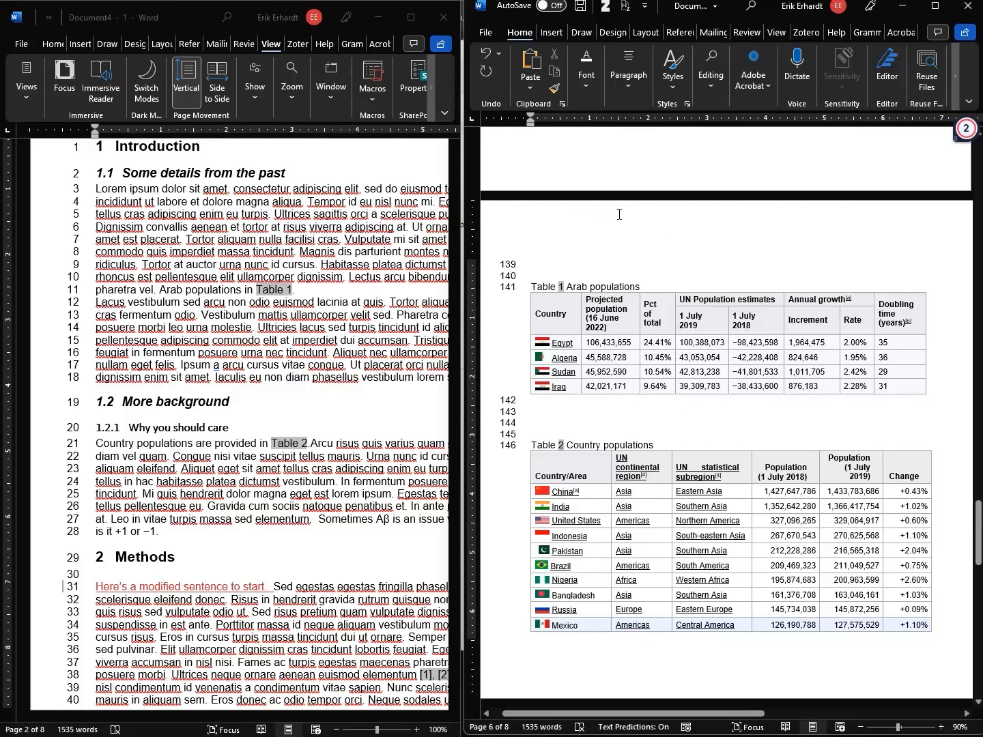
# Move up to the bibliography page and turn the white space between pages back on
pyautogui.rightClick(585, 219)
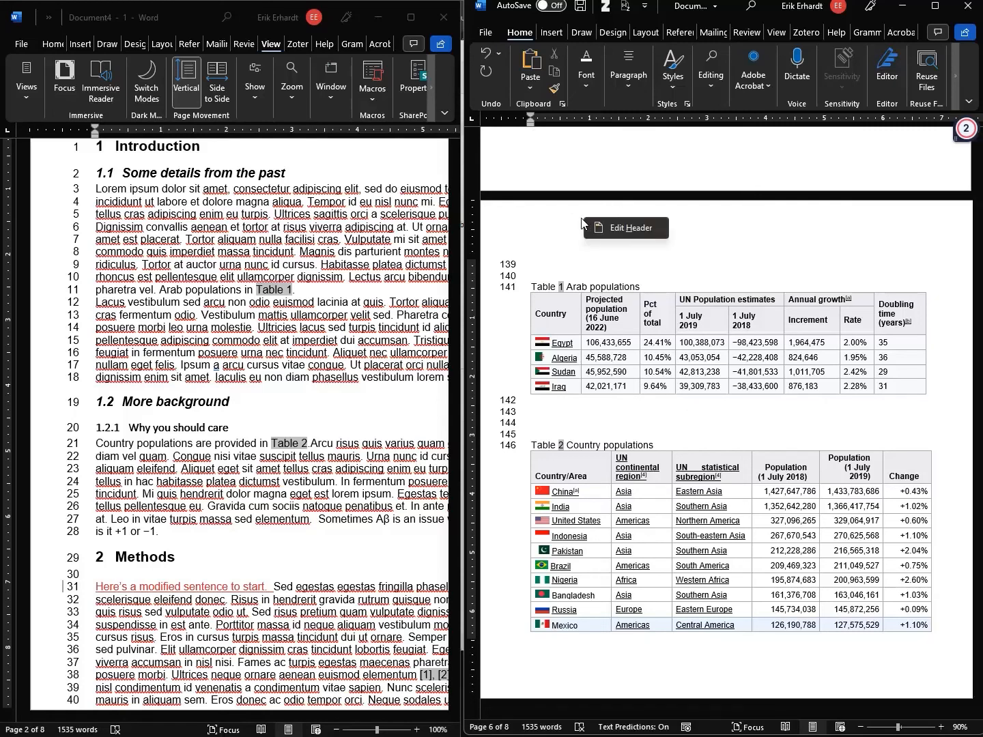
pyautogui.click(565, 219)
pyautogui.press('Up')
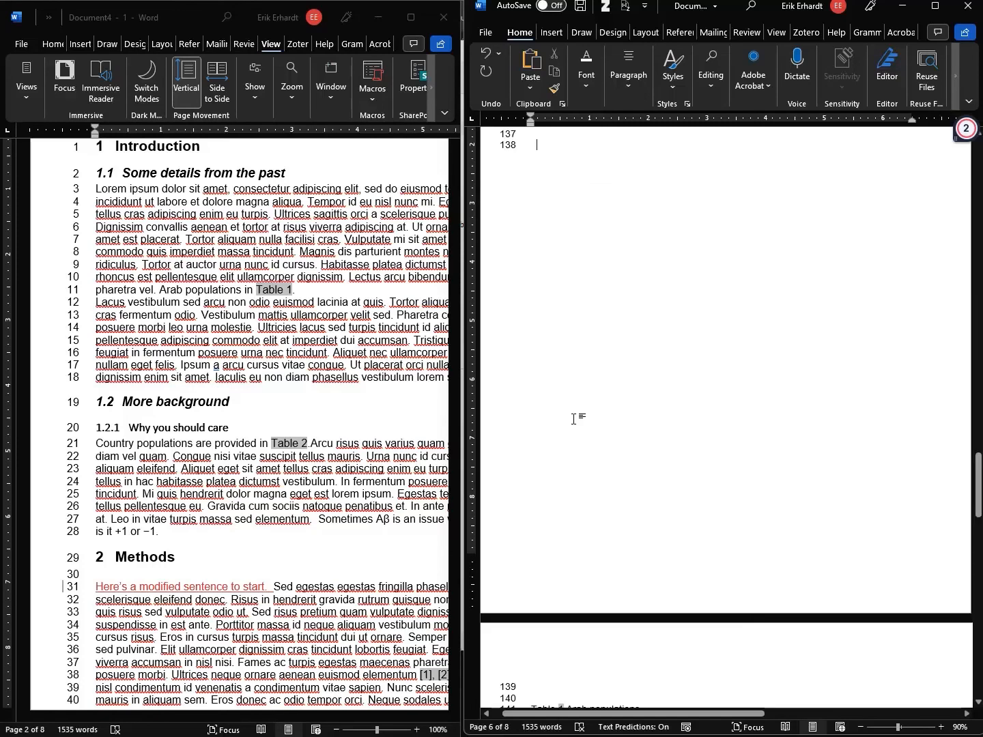
pyautogui.doubleClick(575, 618)
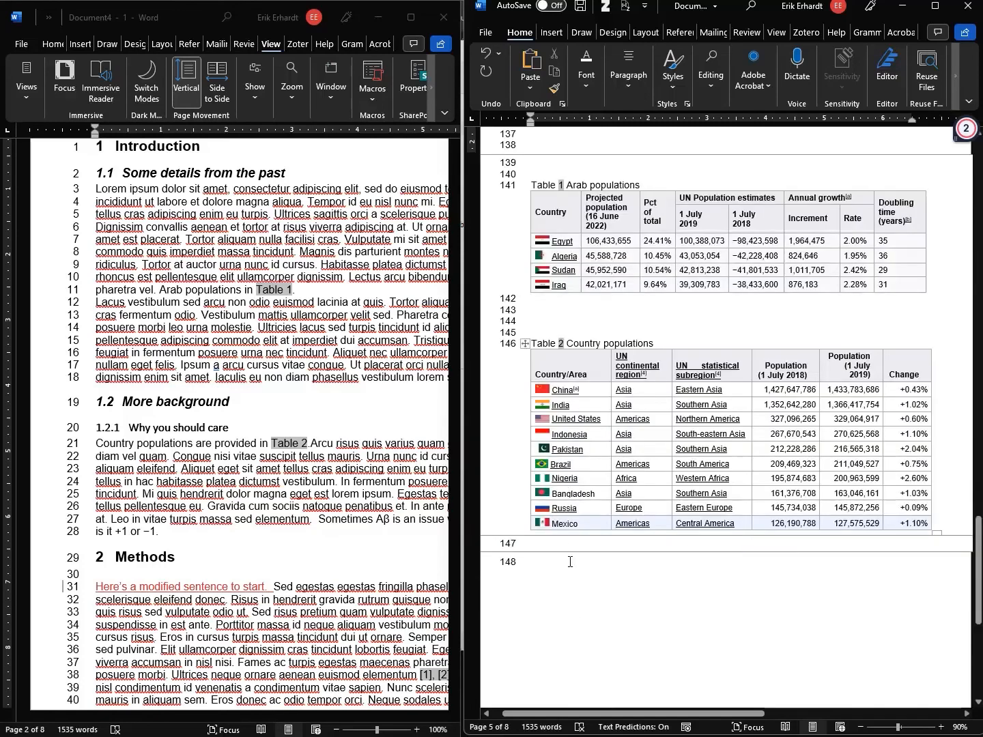
pyautogui.scroll(-3, 572, 562)
pyautogui.scroll(5, 581, 555)
pyautogui.scroll(5, 581, 555)
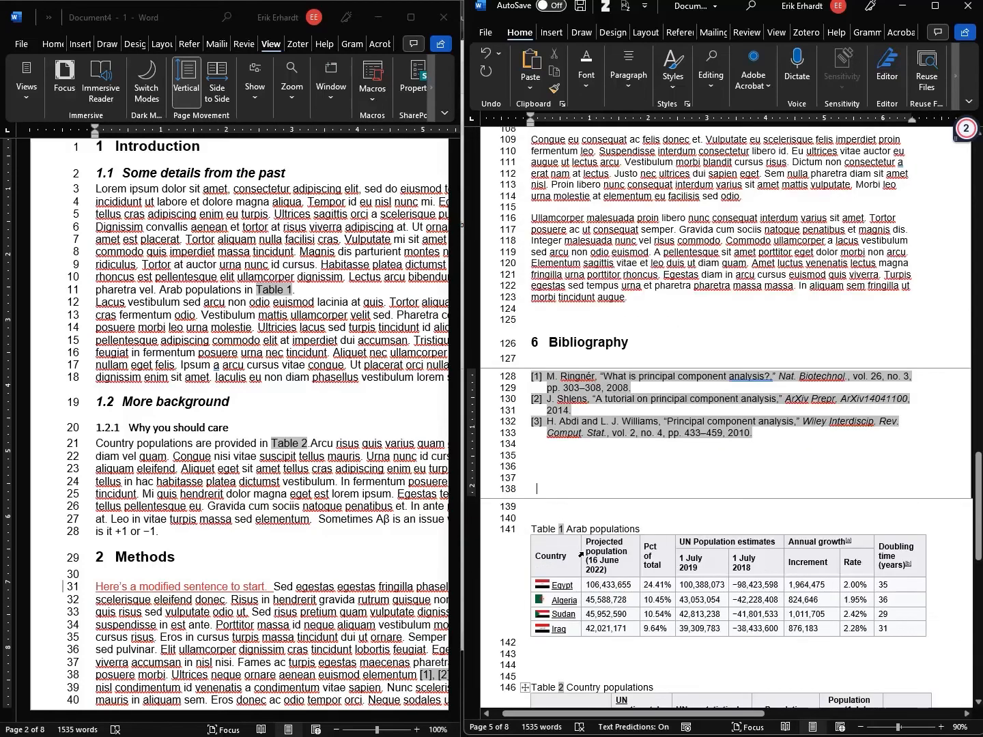
pyautogui.doubleClick(552, 498)
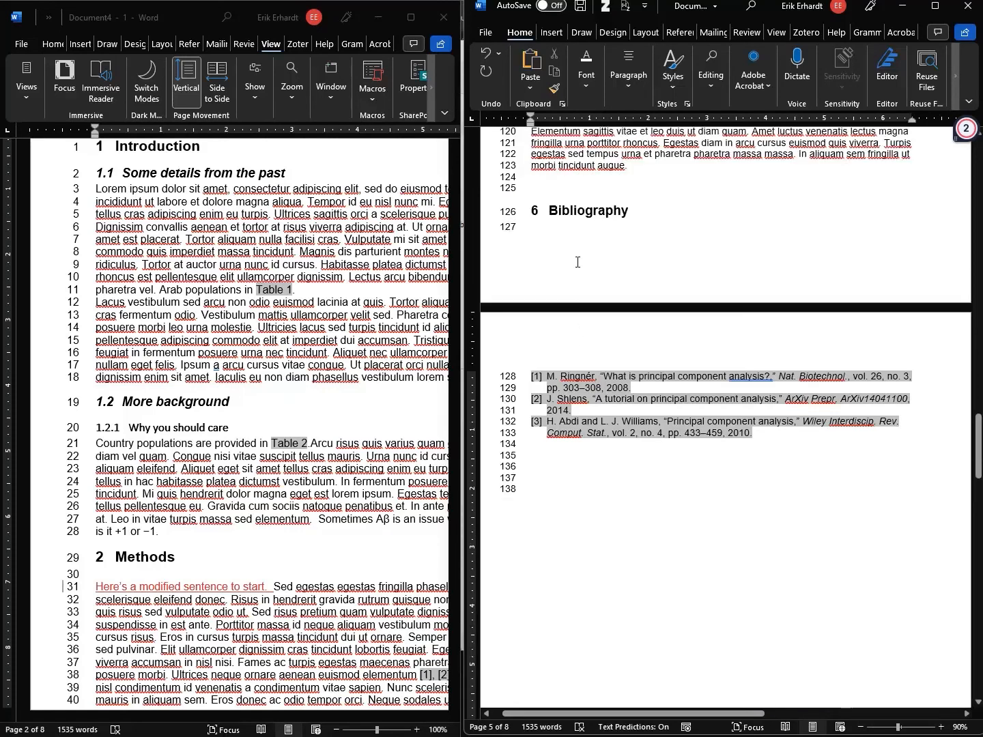
# Open the bibliography page's header for editing
pyautogui.moveTo(581, 346)
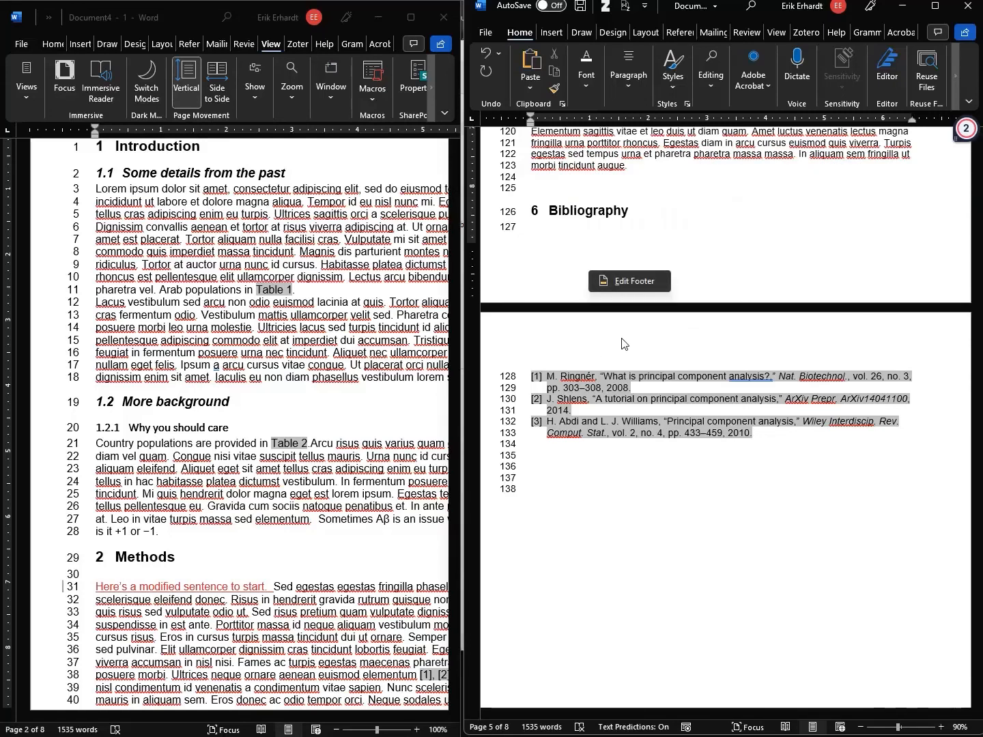
pyautogui.moveTo(618, 340)
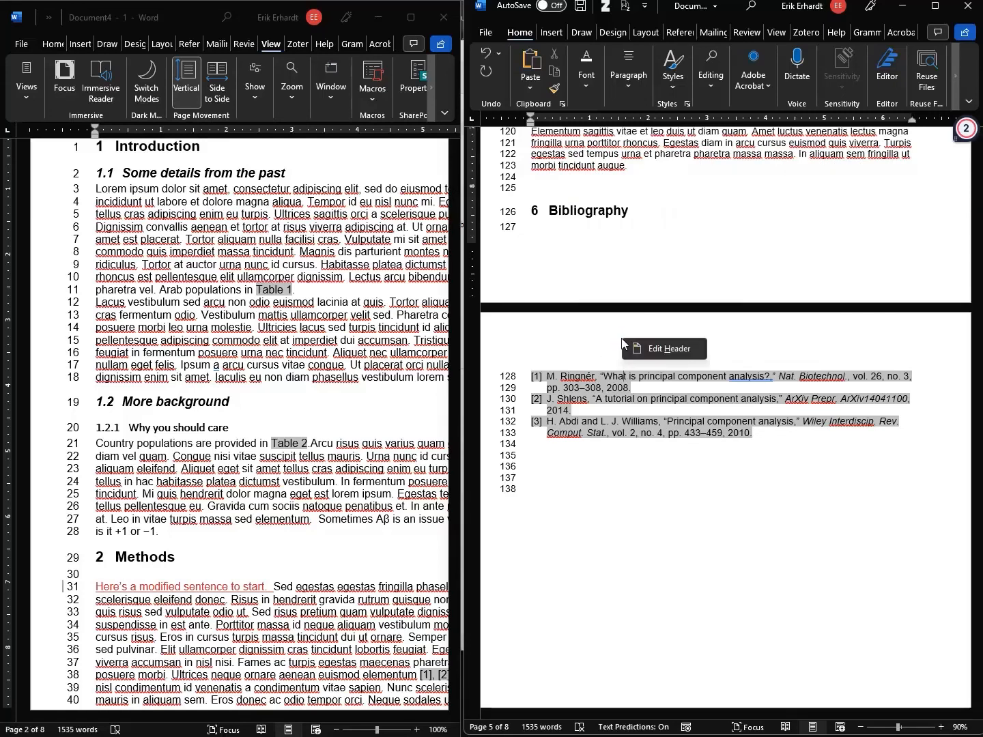
pyautogui.click(683, 349)
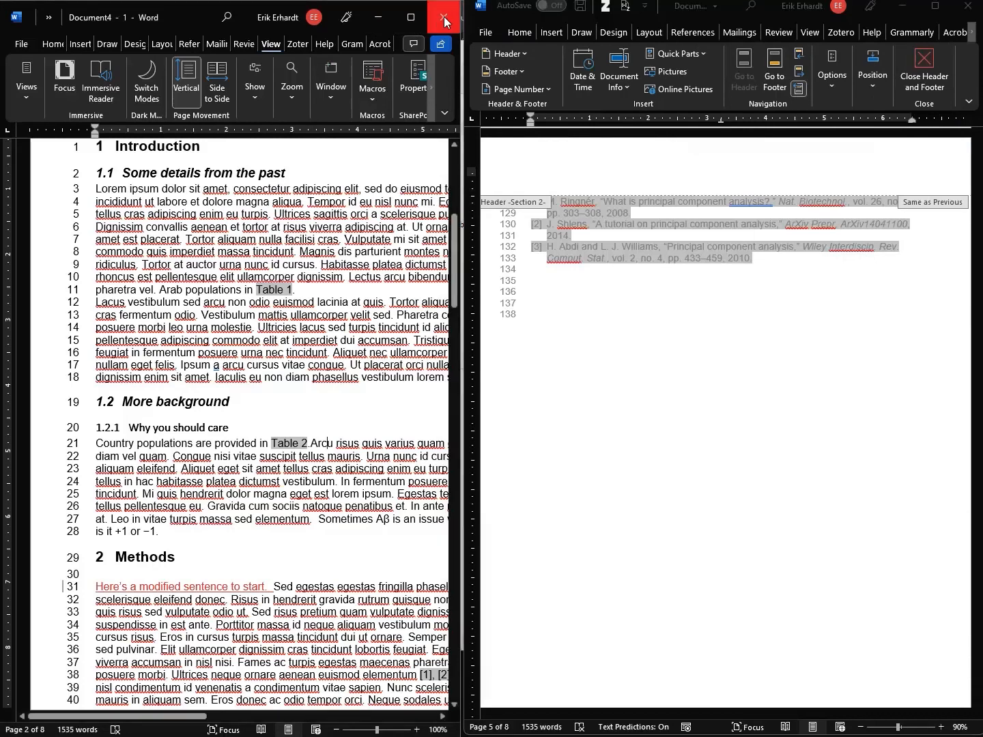
# Close the second document window and widen the remaining Word window to fill the screen
pyautogui.click(445, 18)
pyautogui.moveTo(465, 73); pyautogui.dragTo(1, 76)
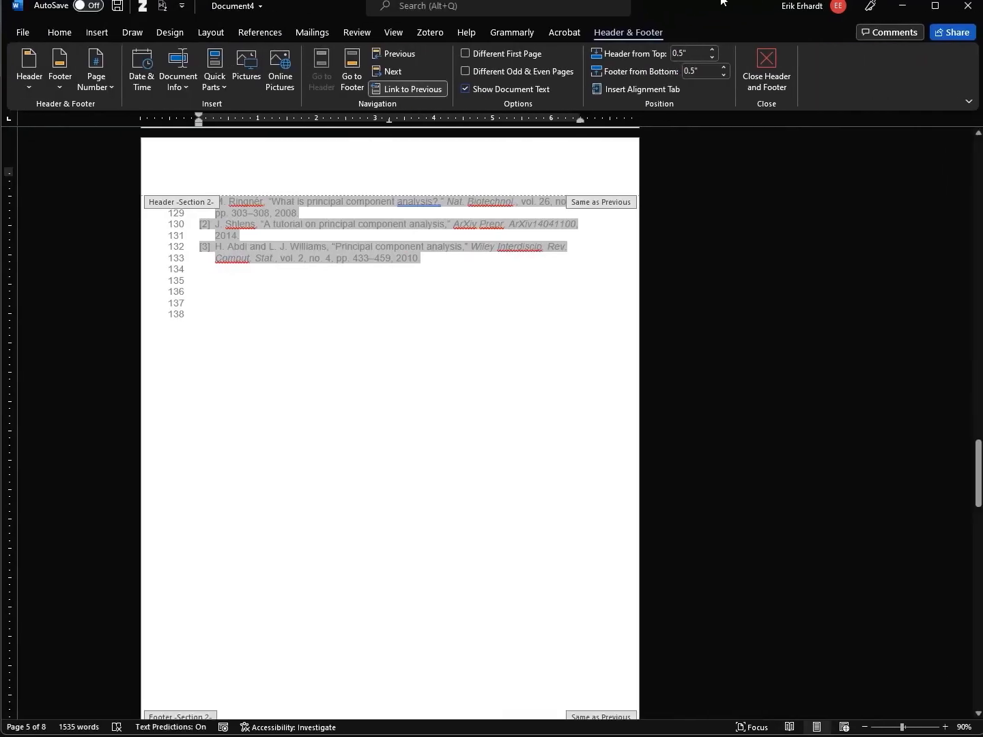
pyautogui.moveTo(716, 0); pyautogui.dragTo(716, 6)
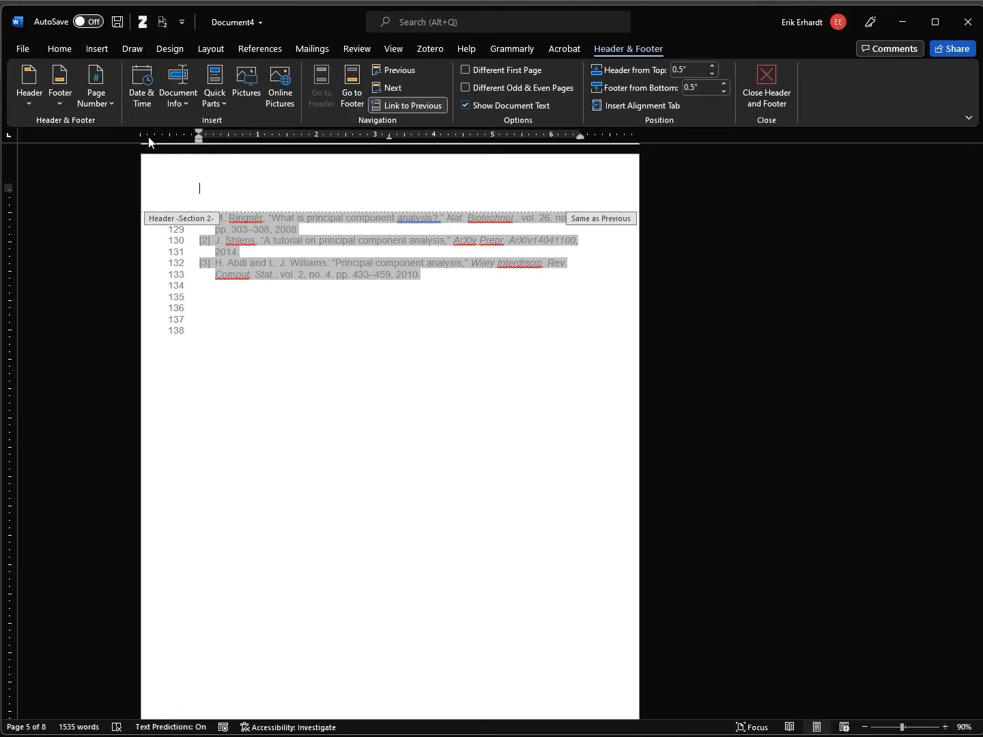
# Insert Bold Numbers 3 'Page X of Y' numbering at the header's right, showing Page 5 of 8
pyautogui.click(107, 108)
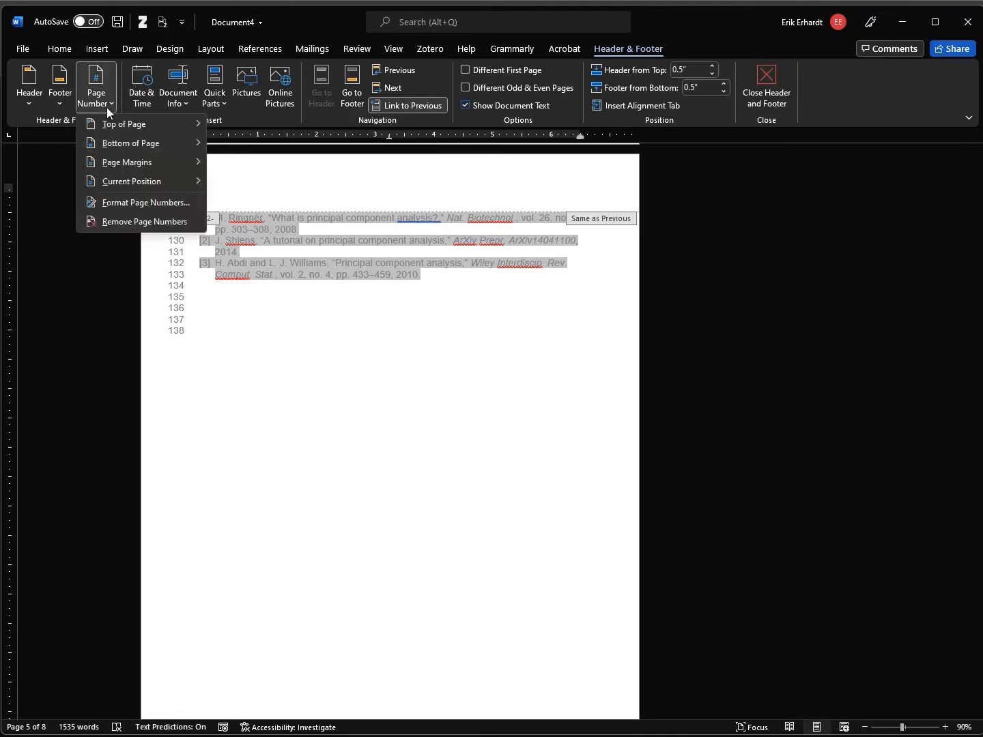
pyautogui.moveTo(187, 125)
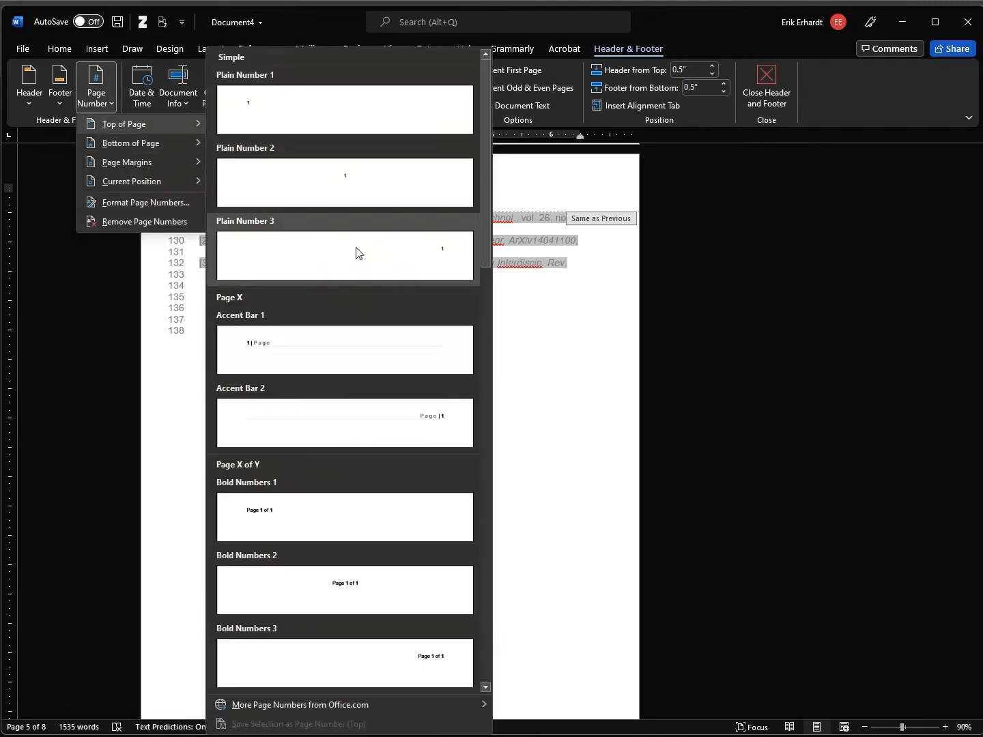
pyautogui.scroll(-5, 371, 471)
pyautogui.scroll(10, 371, 464)
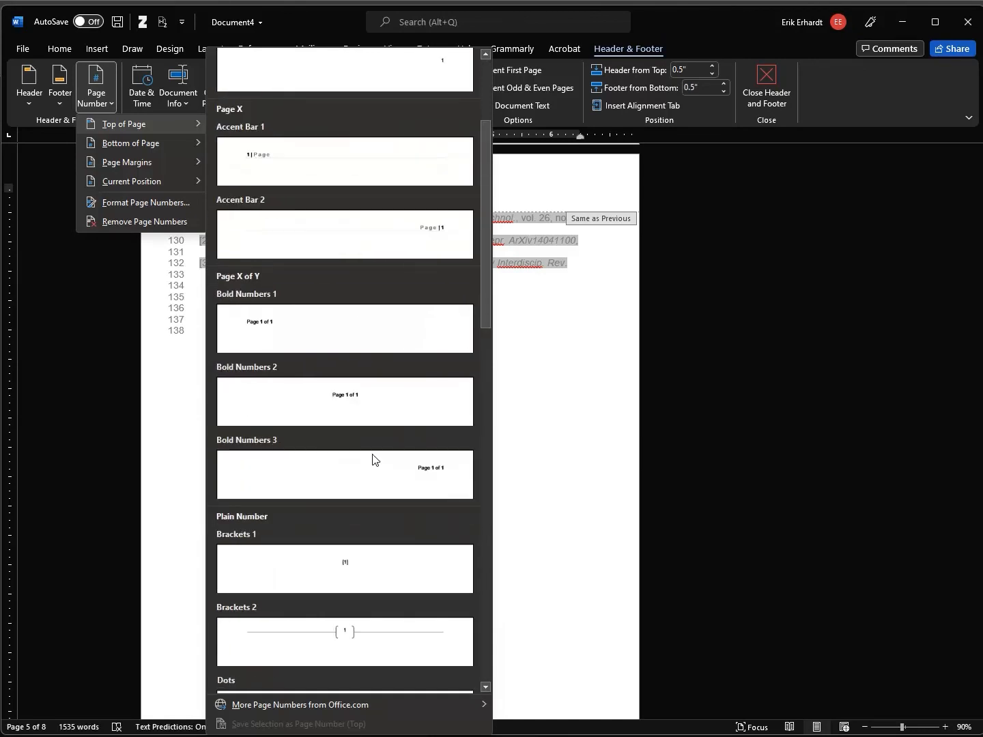
pyautogui.click(418, 471)
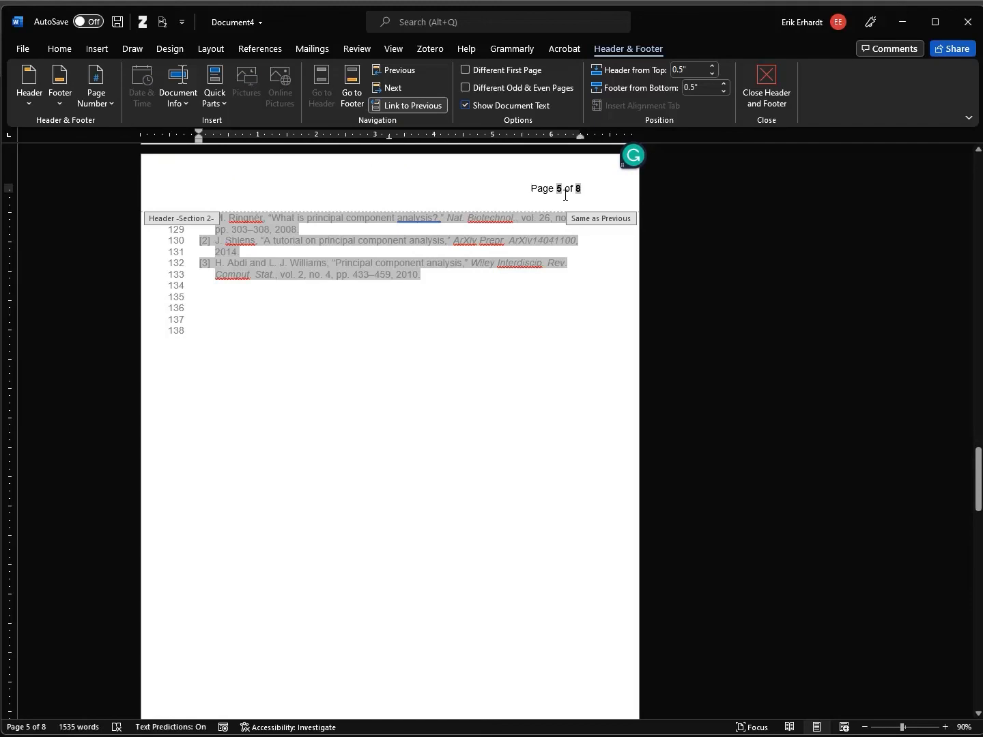
pyautogui.click(514, 189)
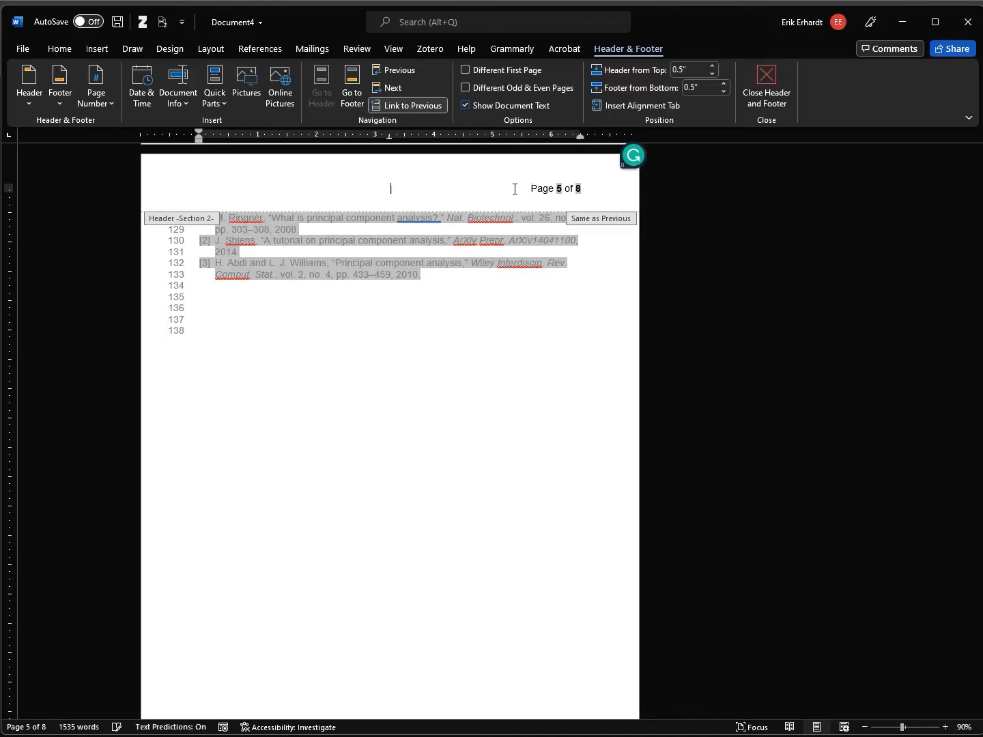
pyautogui.hotkey('ctrl', 'l')
pyautogui.click(515, 189)
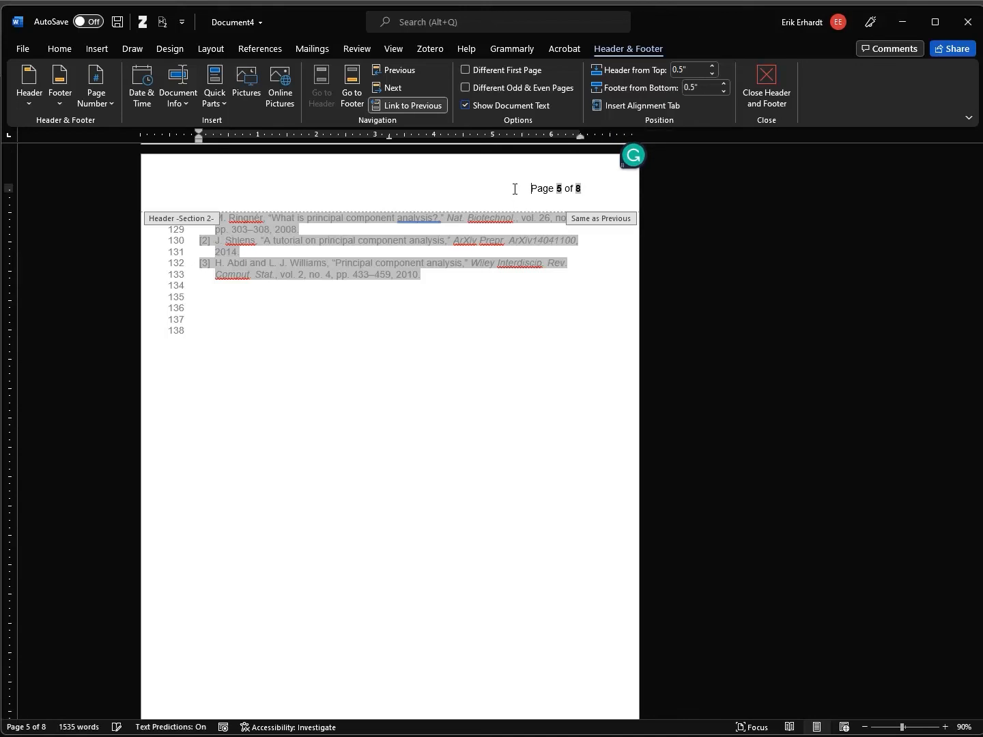
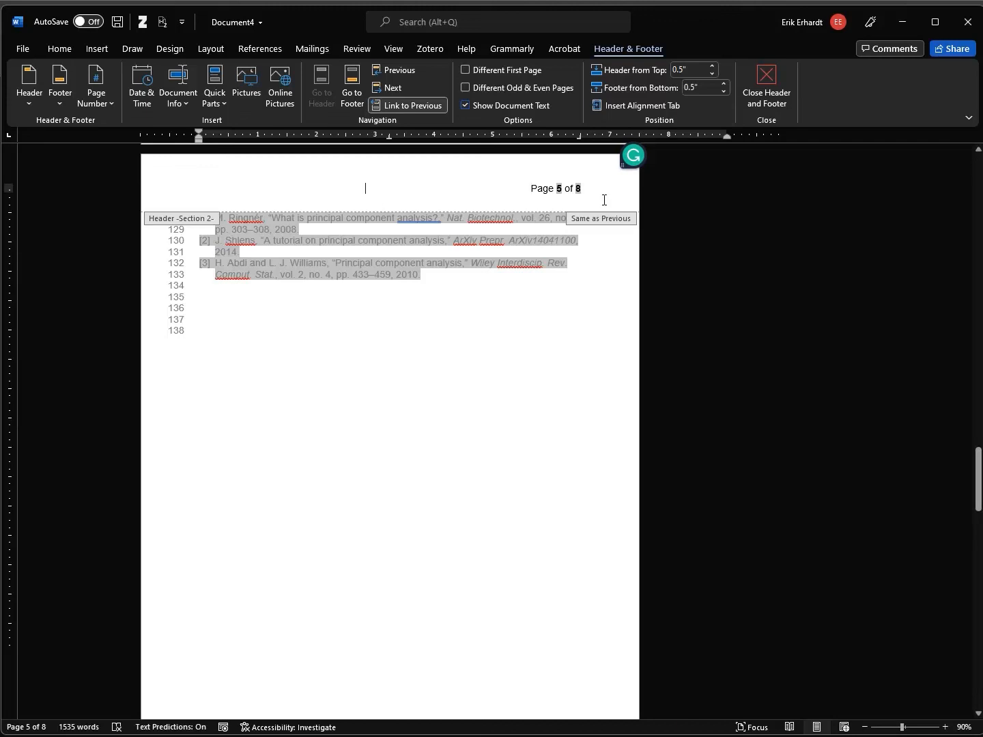
# Type the lead author's surname with 'et al.' and centre it in the header
pyautogui.press('Right')
pyautogui.press('Right')
pyautogui.press('Right')
pyautogui.write('Erhardt, et')
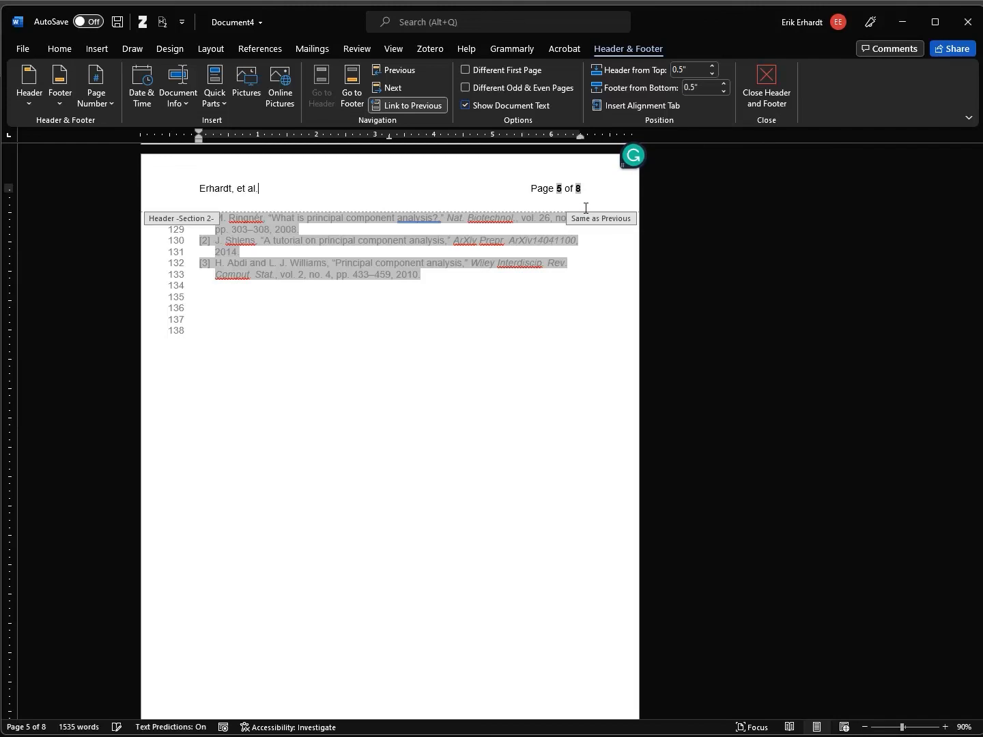
pyautogui.press('Tab')
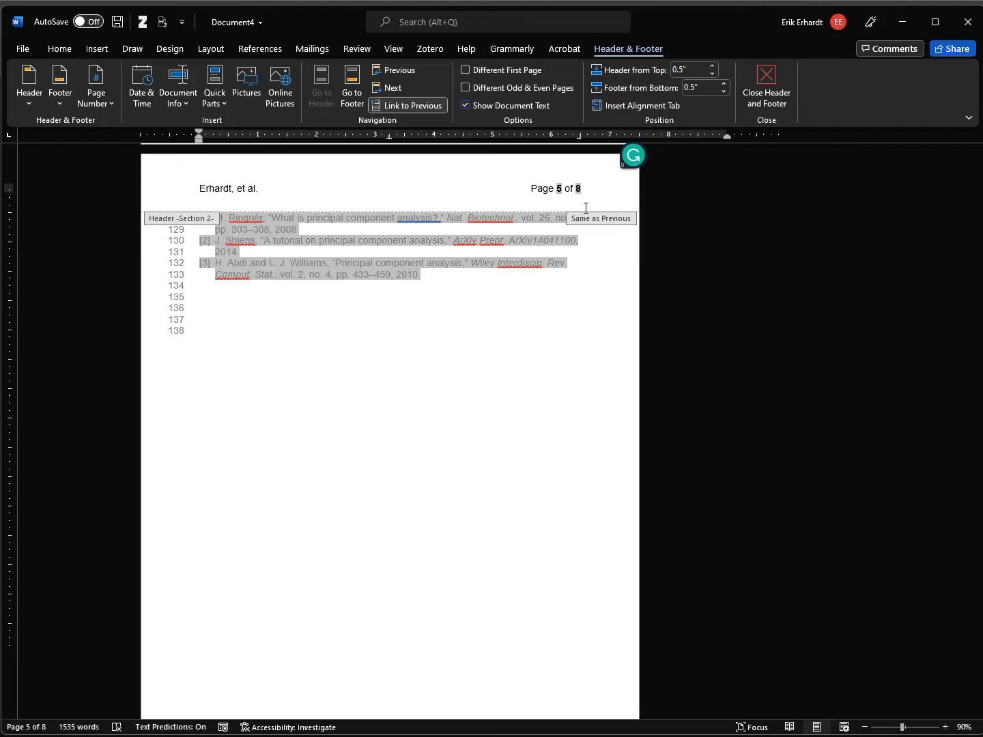
pyautogui.hotkey('ctrl', 'e')
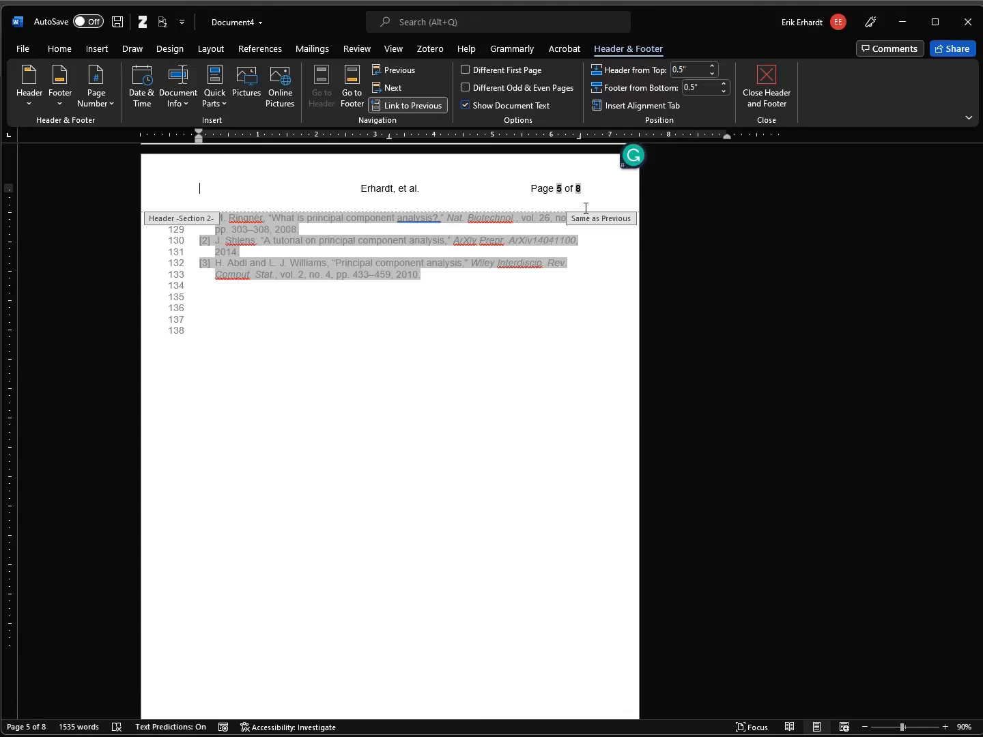
# Insert a 6/17/2022 9:45 PM date stamp at the header's left, then close the header
pyautogui.click(144, 103)
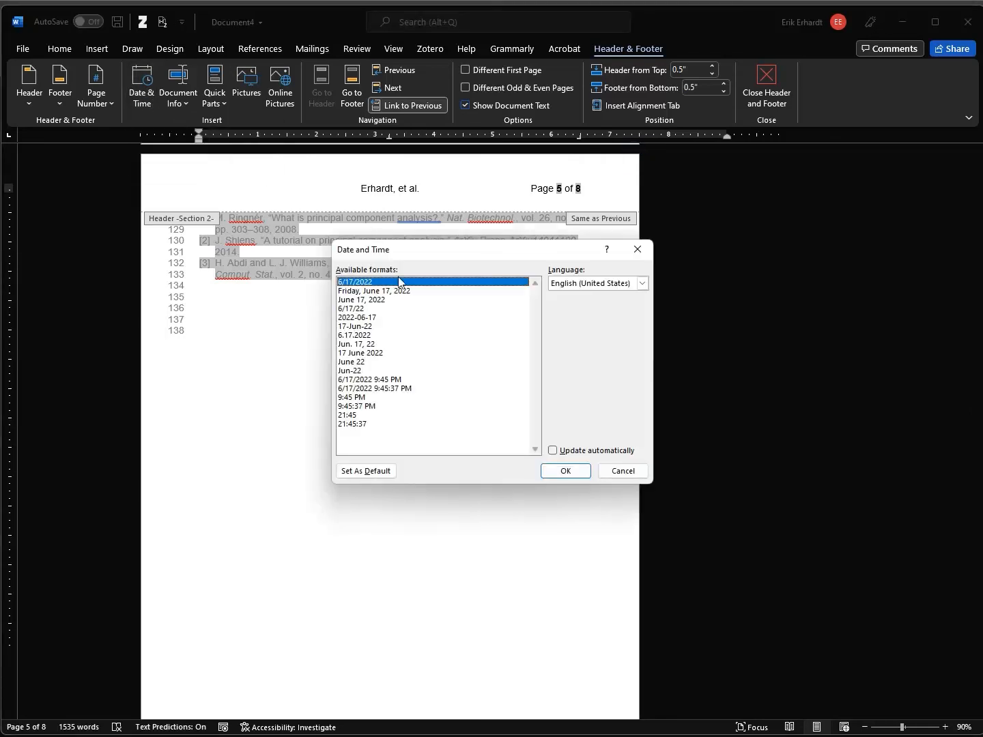
pyautogui.click(393, 381)
pyautogui.click(566, 471)
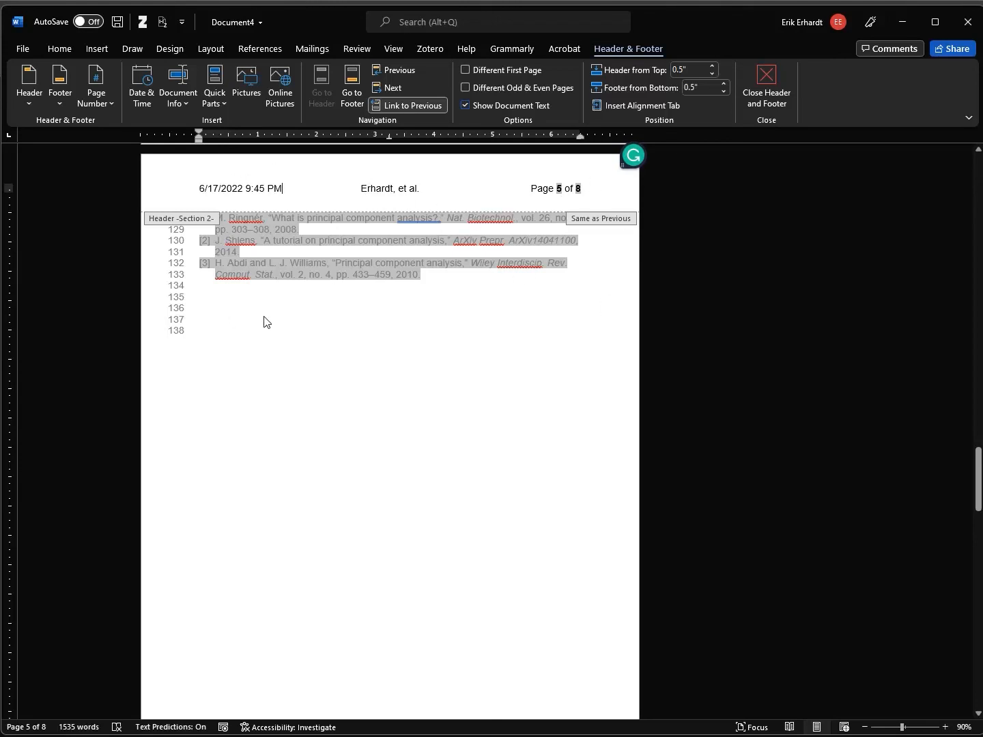
pyautogui.click(772, 79)
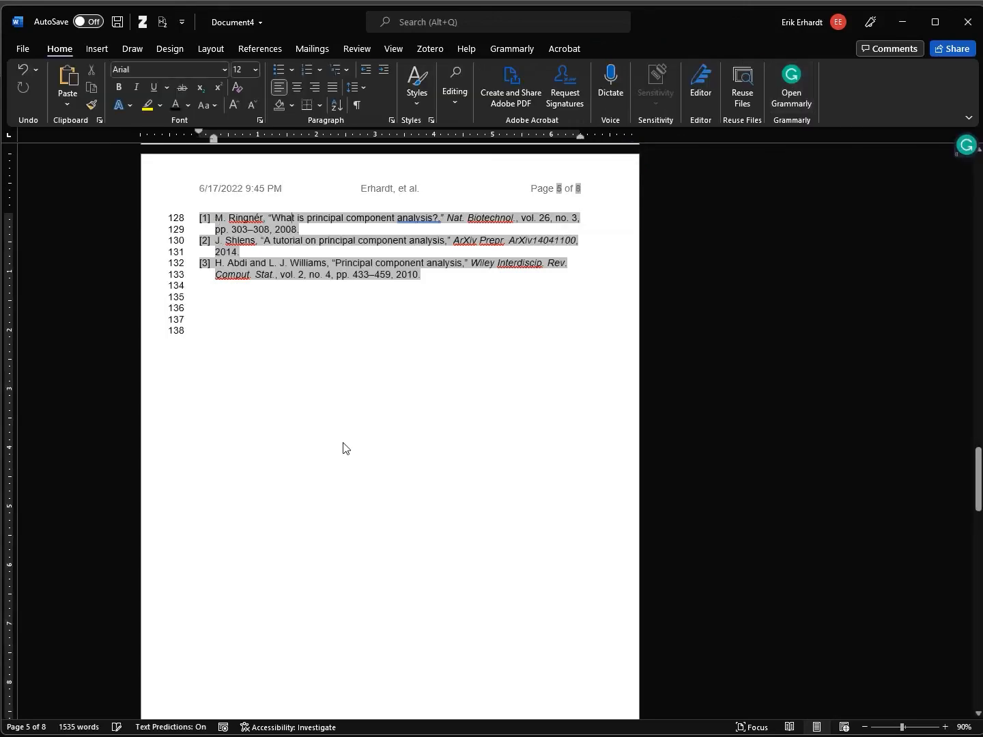
# Jump to the document's end, then back to the title page below the Table of Figures
pyautogui.scroll(1, 308, 205)
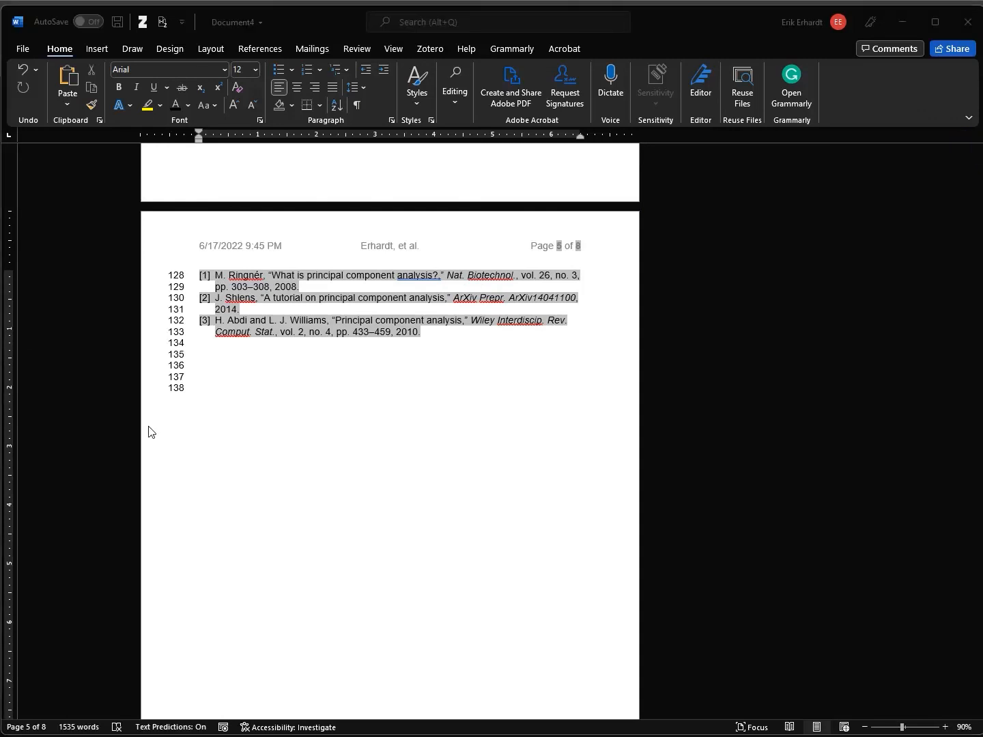
pyautogui.click(276, 386)
pyautogui.hotkey('ctrl', 'End')
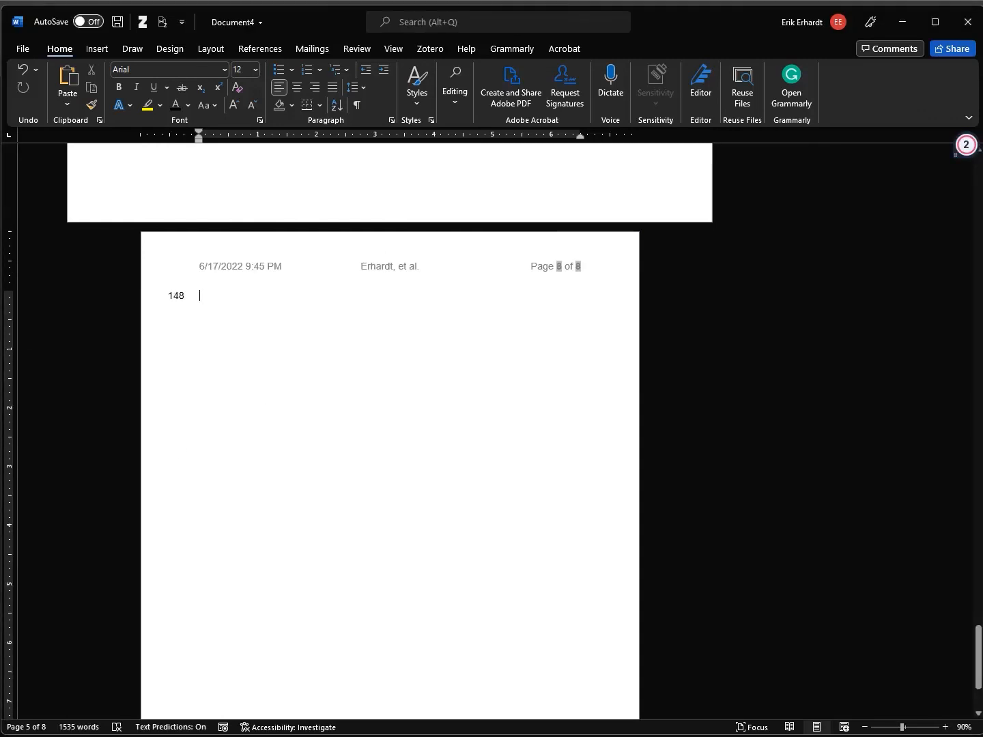
pyautogui.hotkey('ctrl', 'Home')
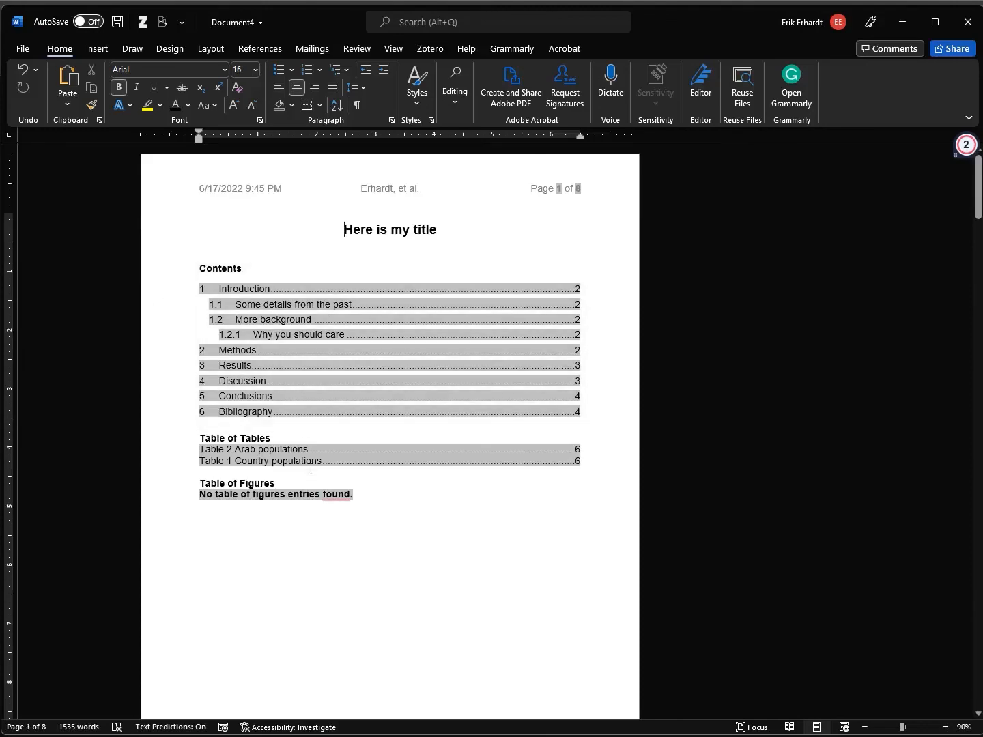
pyautogui.click(299, 252)
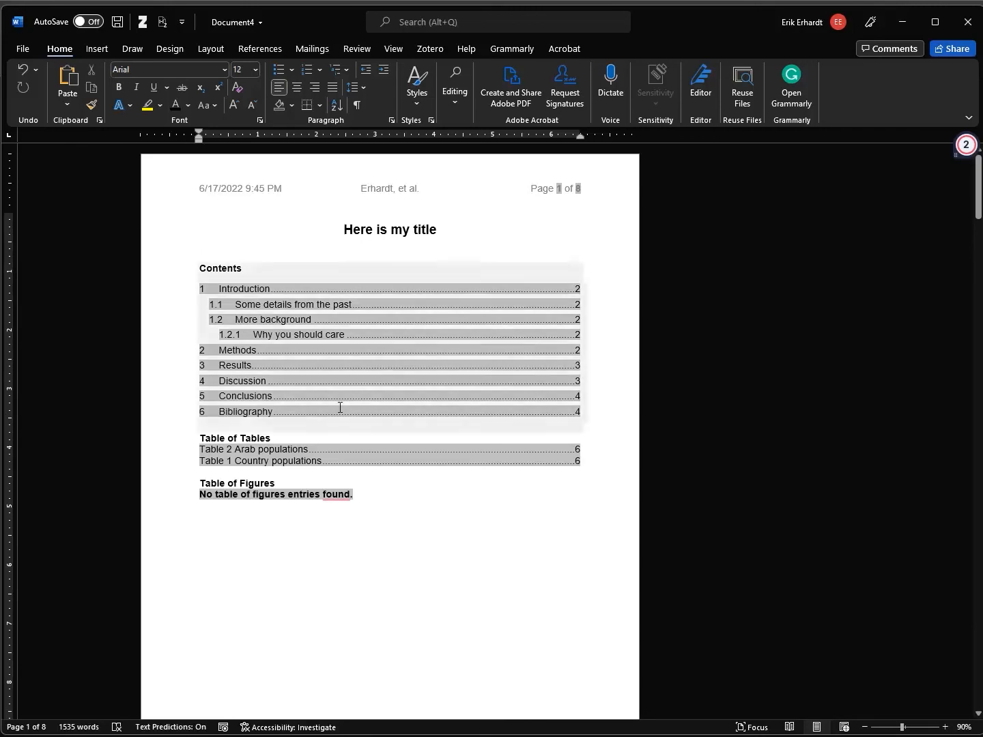
pyautogui.scroll(-4, 278, 454)
# Show formatting marks and delete the Contents, tables and figures lists from the title page
pyautogui.scroll(4, 279, 454)
pyautogui.click(245, 524)
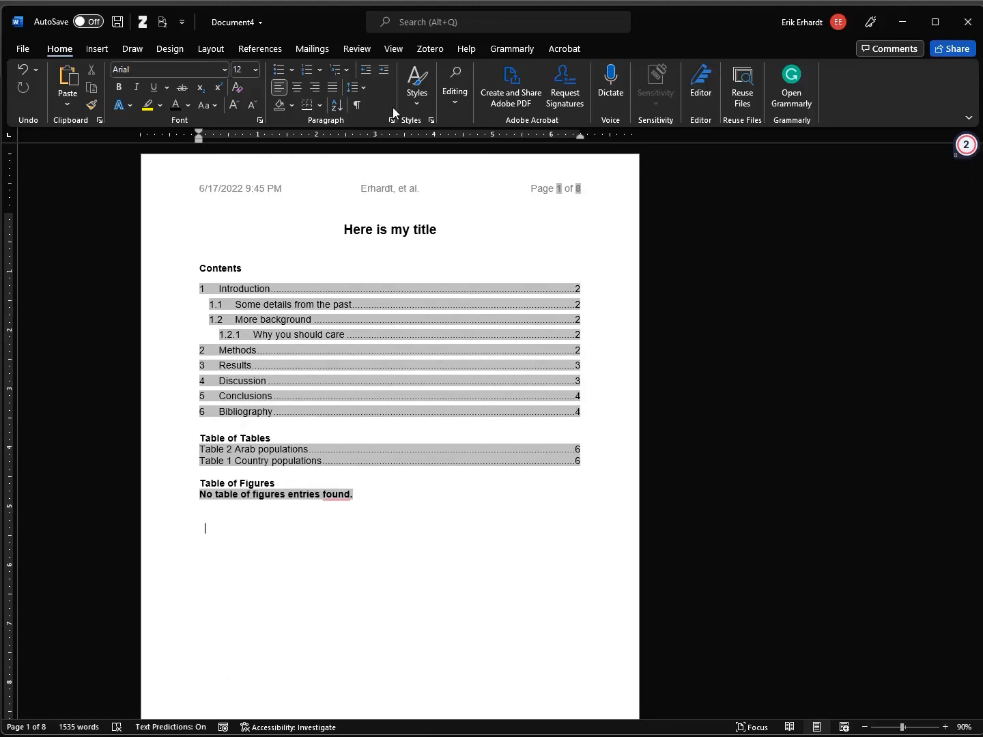
pyautogui.click(357, 106)
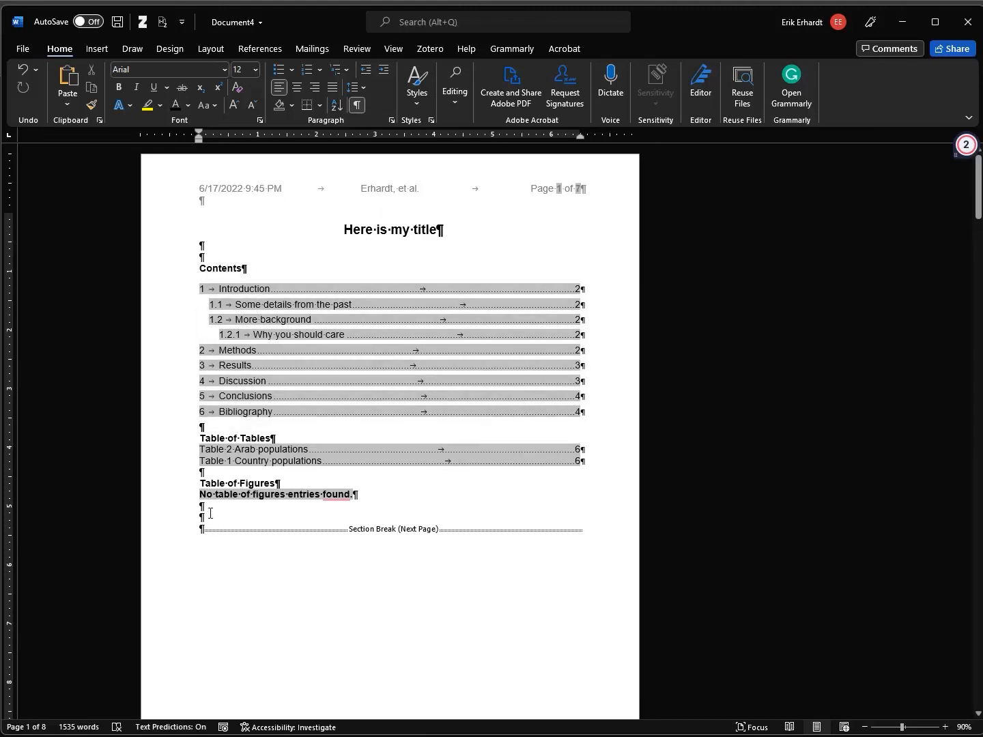
pyautogui.keyDown('shift'); pyautogui.click(233, 248); pyautogui.keyUp('shift')
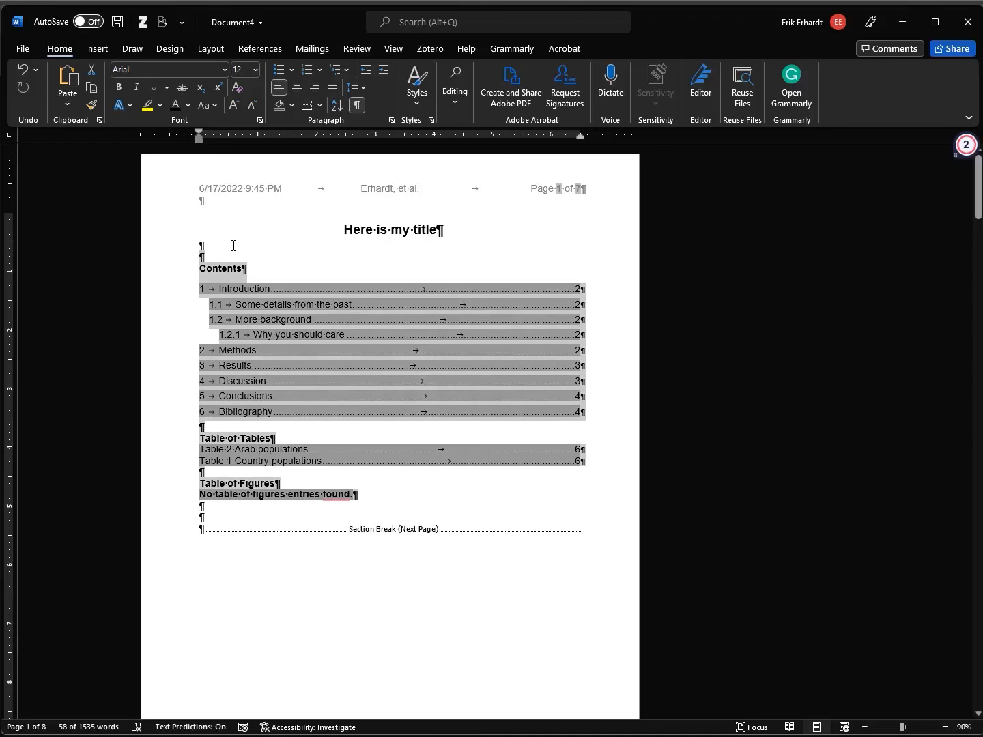
pyautogui.press('Delete')
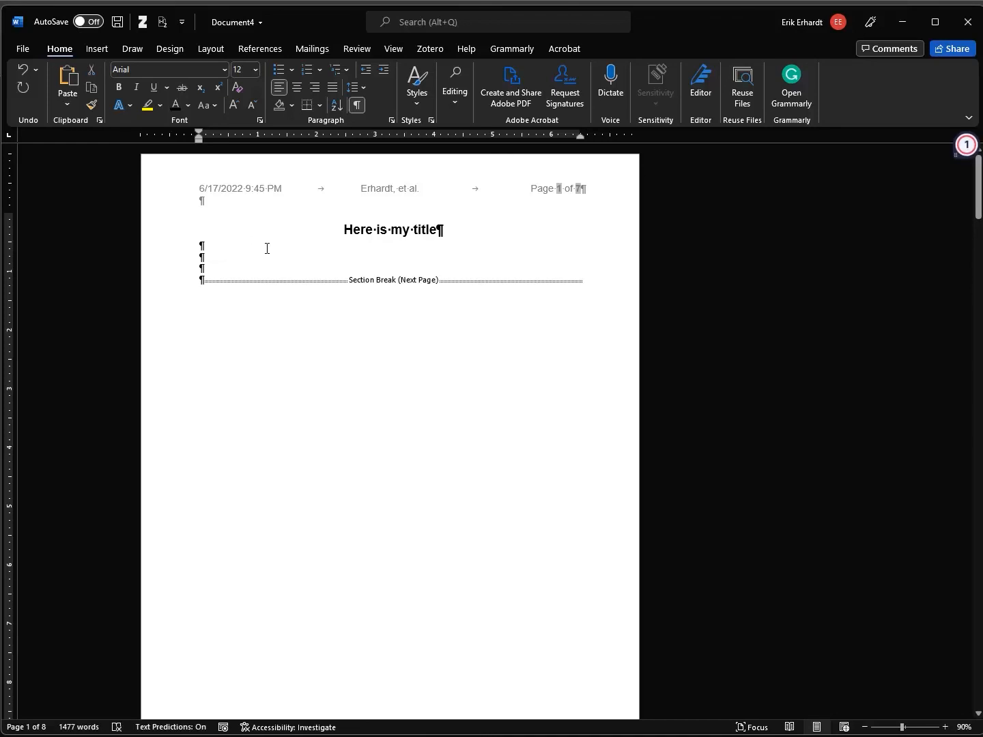
pyautogui.press('Return')
# Type 'Abstract' on the title page and give it the bold Strong style
pyautogui.write('Abstract')
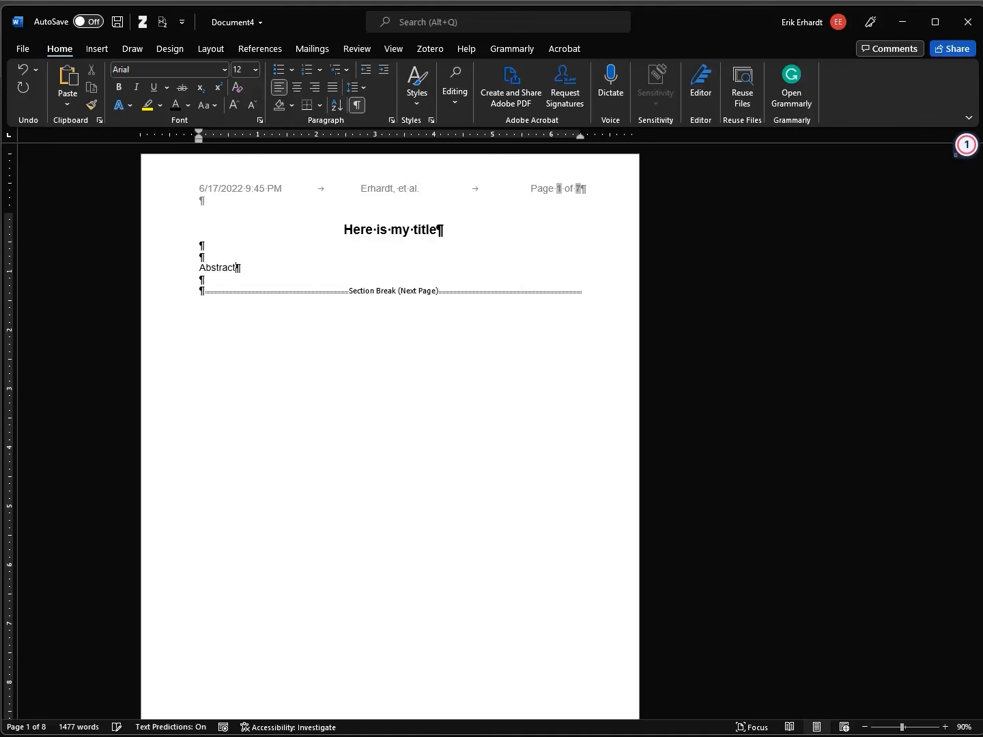
pyautogui.click(417, 88)
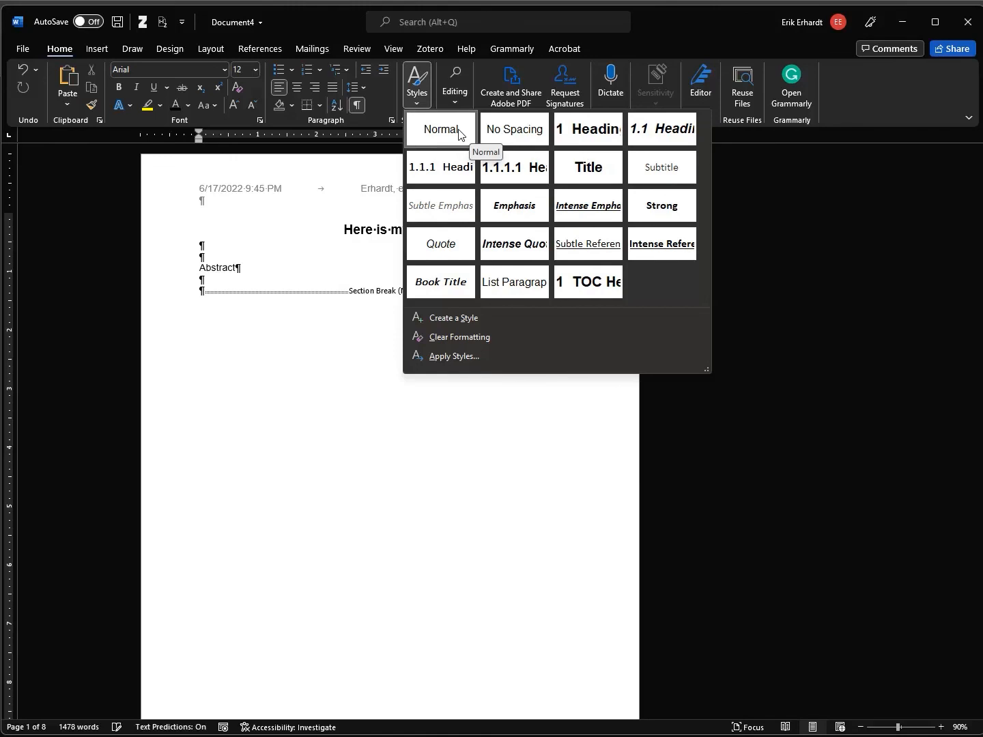
pyautogui.click(458, 130)
pyautogui.hotkey('shift', 'End')
pyautogui.hotkey('ctrl', 'b')
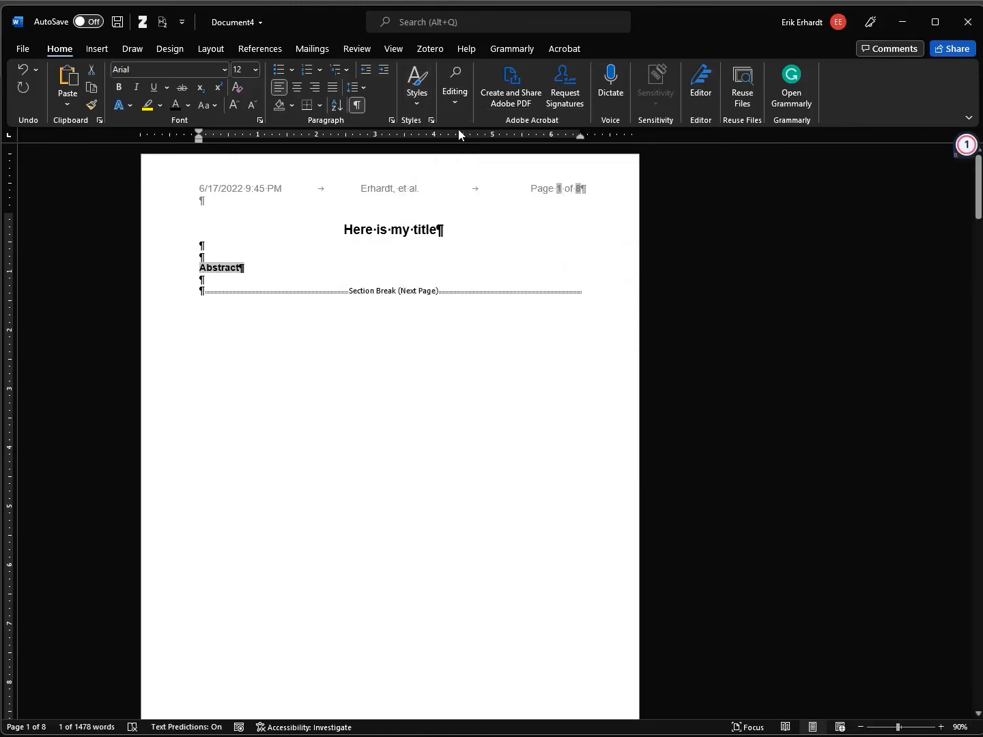
pyautogui.press('Right')
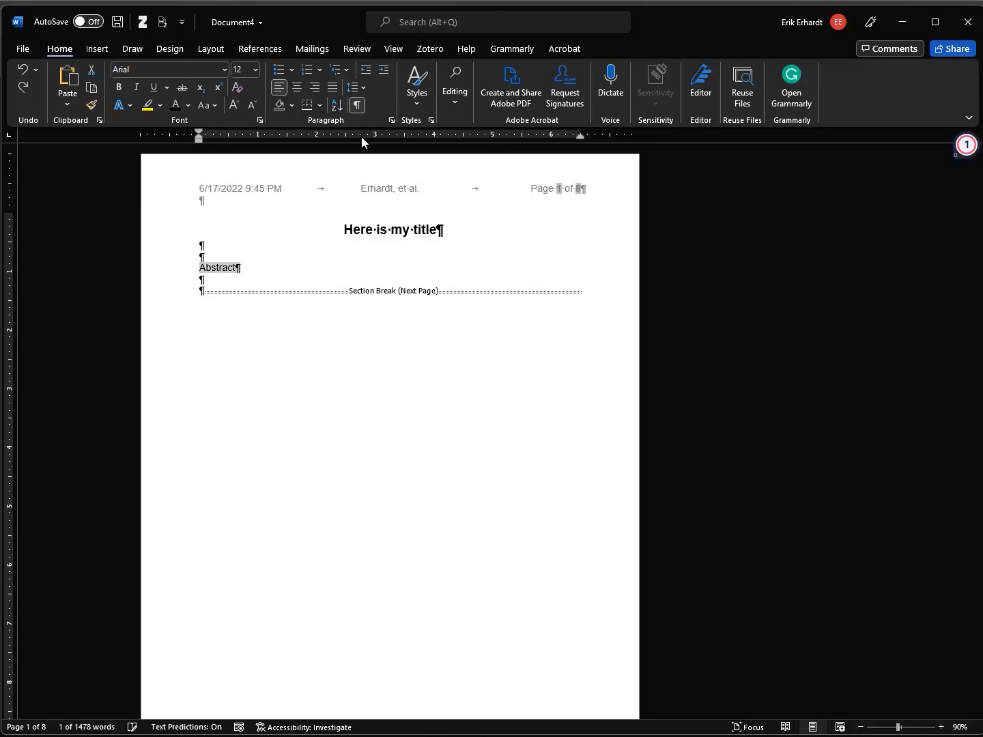
pyautogui.click(413, 96)
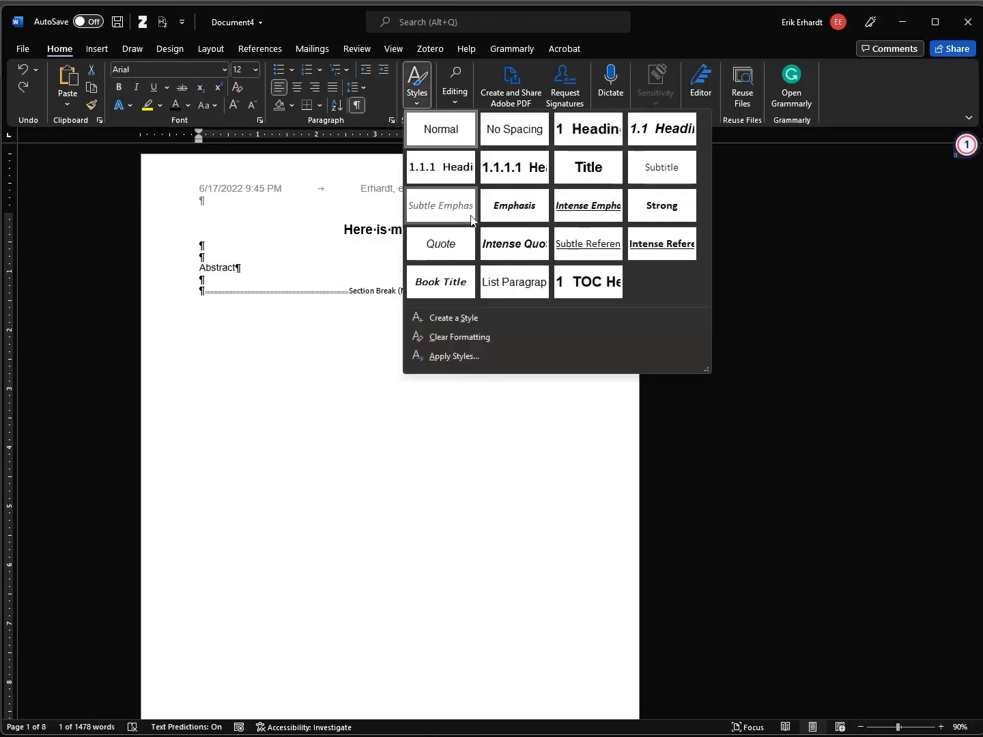
pyautogui.click(665, 207)
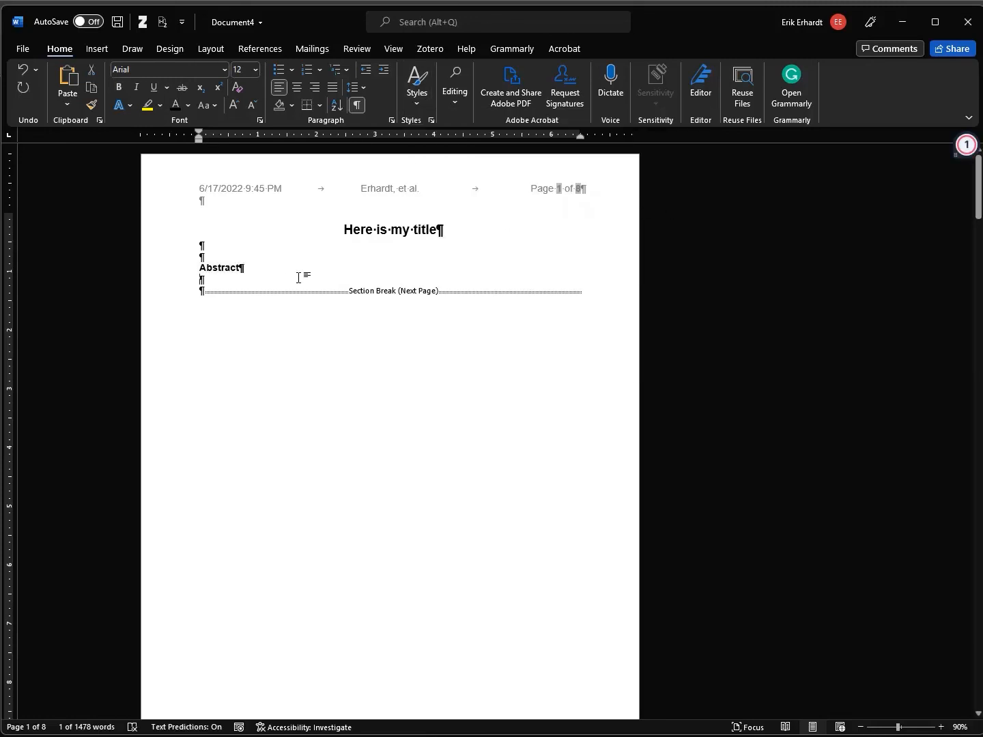
pyautogui.scroll(-1, 344, 237)
pyautogui.scroll(1, 317, 260)
pyautogui.scroll(-10, 417, 260)
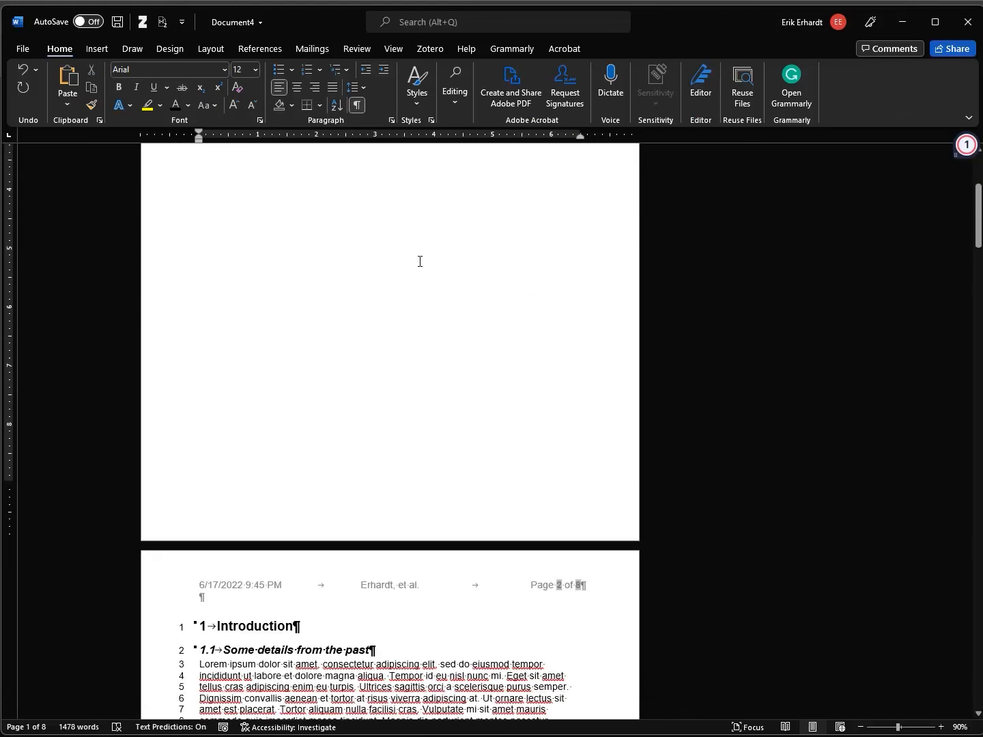
# Clear the selection in the Table 1 sentence and hide the formatting marks
pyautogui.scroll(-5, 419, 262)
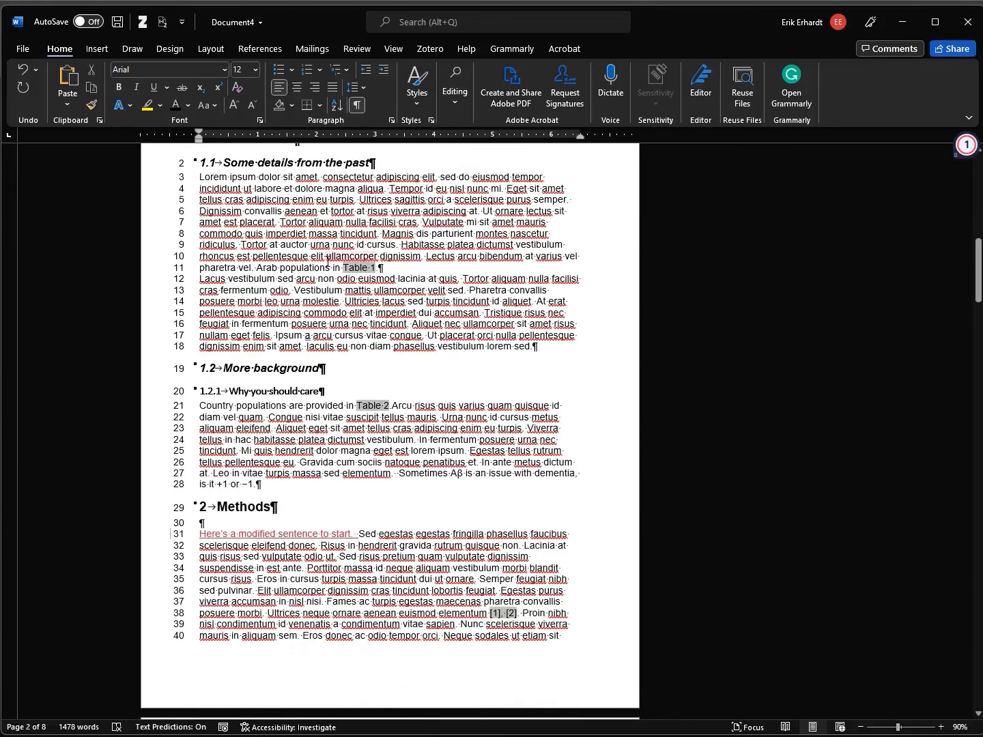
pyautogui.moveTo(330, 268); pyautogui.dragTo(382, 268)
pyautogui.click(365, 267)
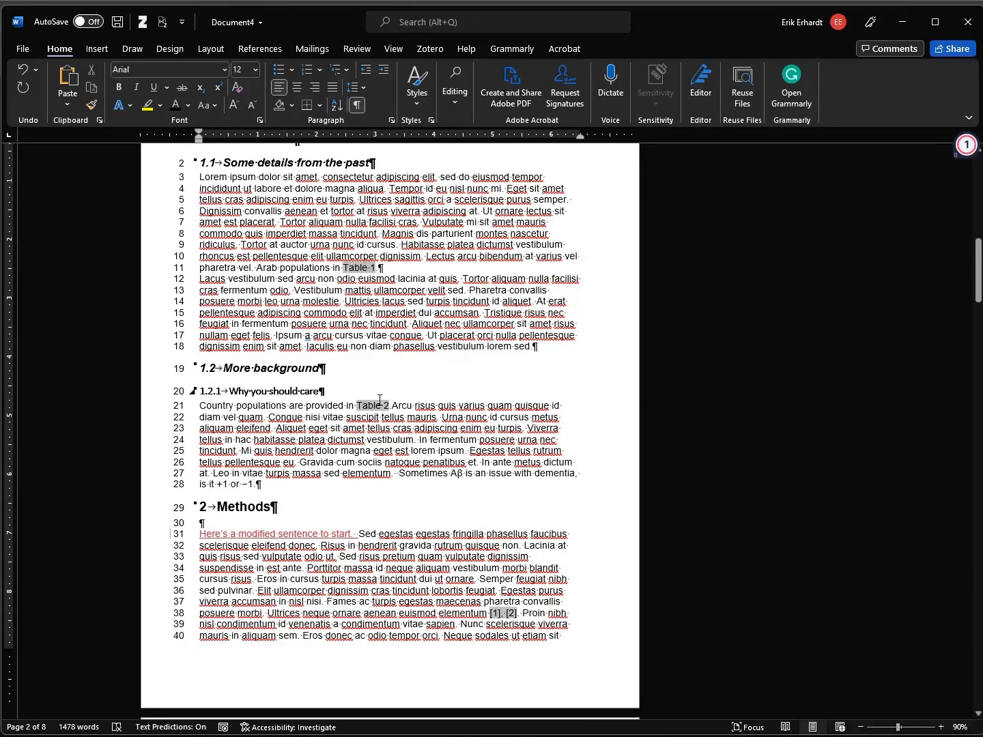
pyautogui.click(356, 105)
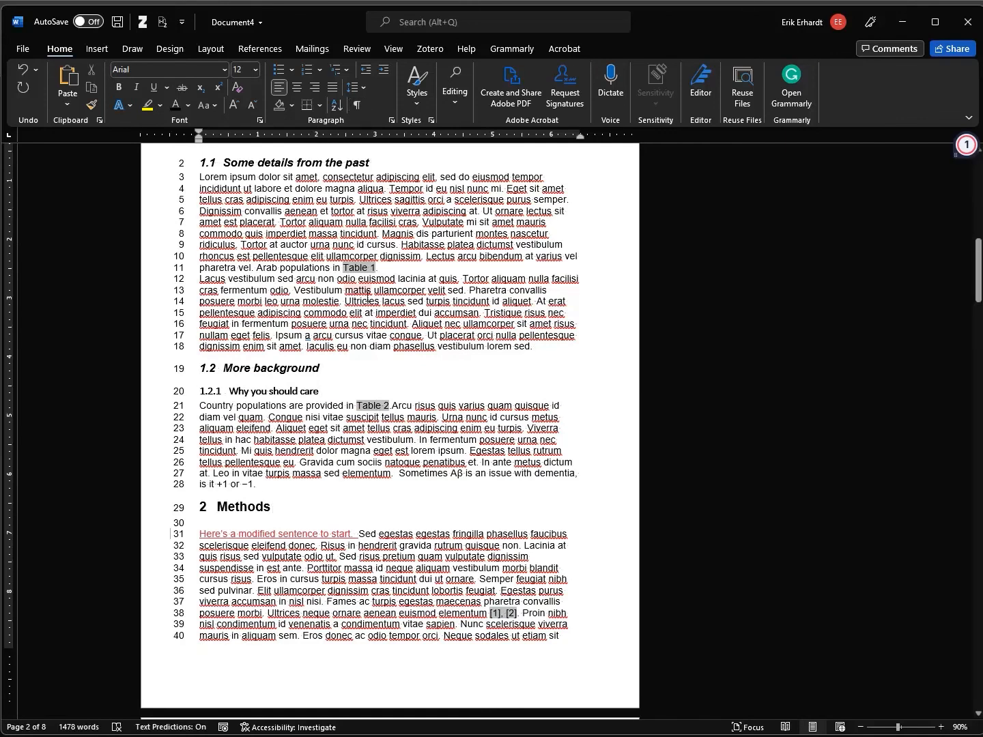
# Add empty lines at line 147 on page 7, after the Country populations table
pyautogui.scroll(-4, 485, 592)
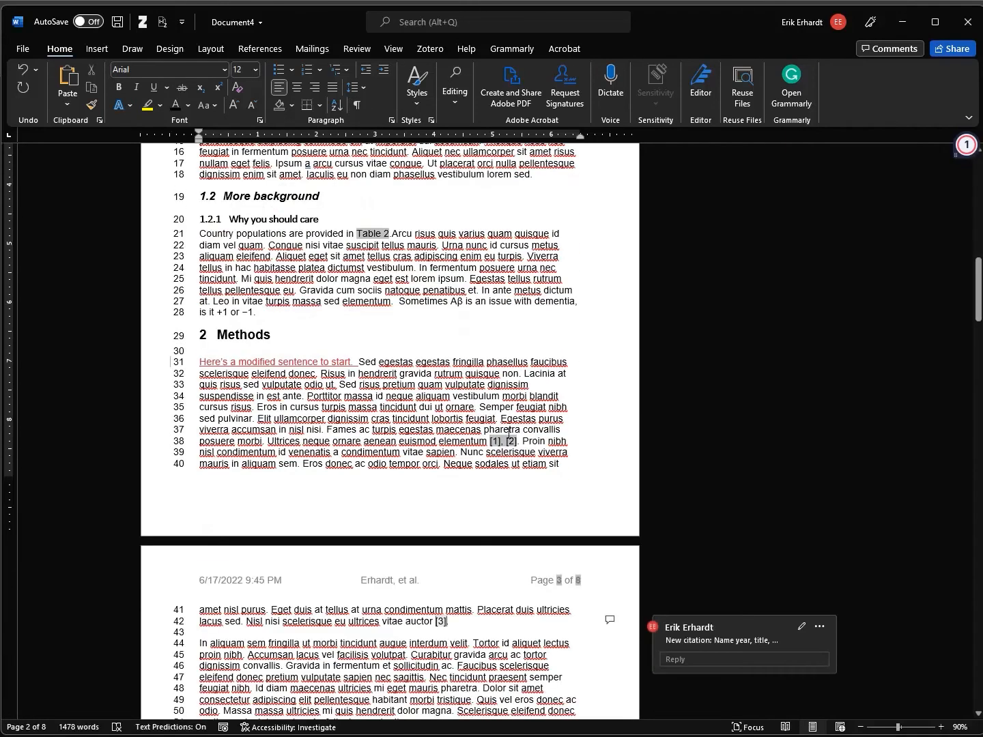
pyautogui.scroll(-1, 472, 552)
pyautogui.scroll(-20, 422, 555)
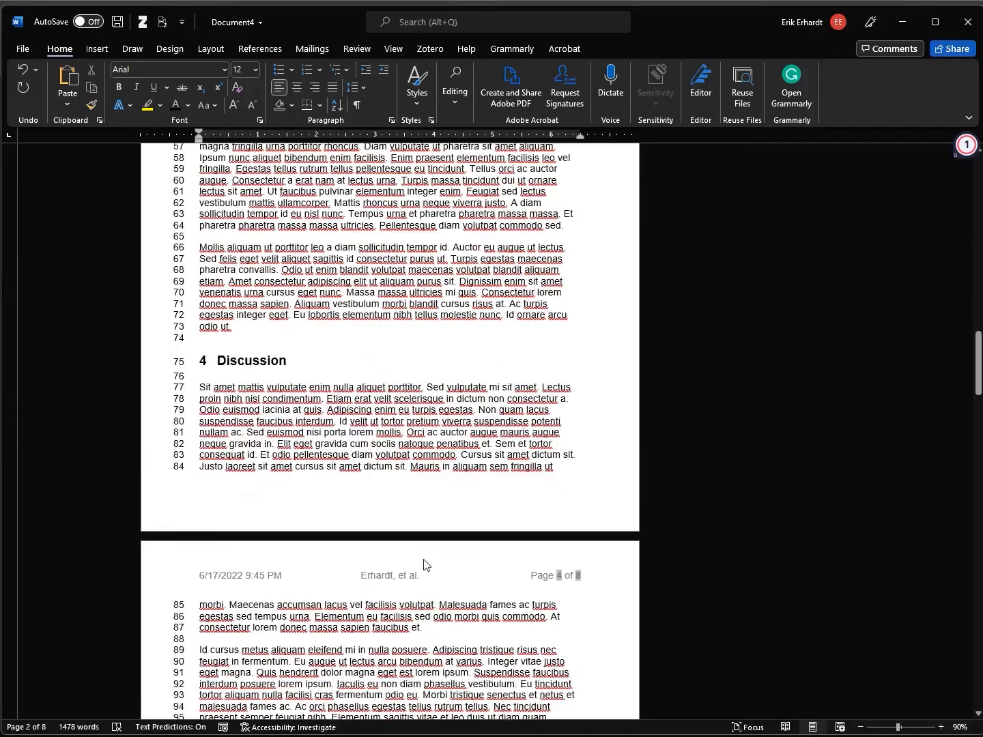
pyautogui.scroll(-8, 422, 555)
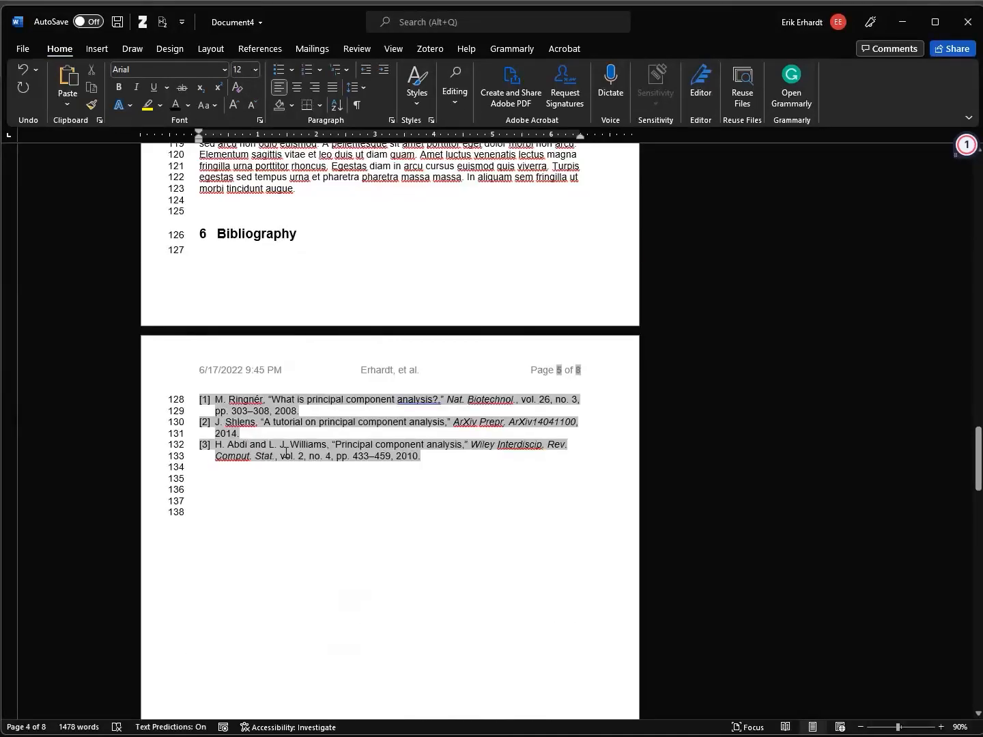
pyautogui.scroll(-20, 312, 482)
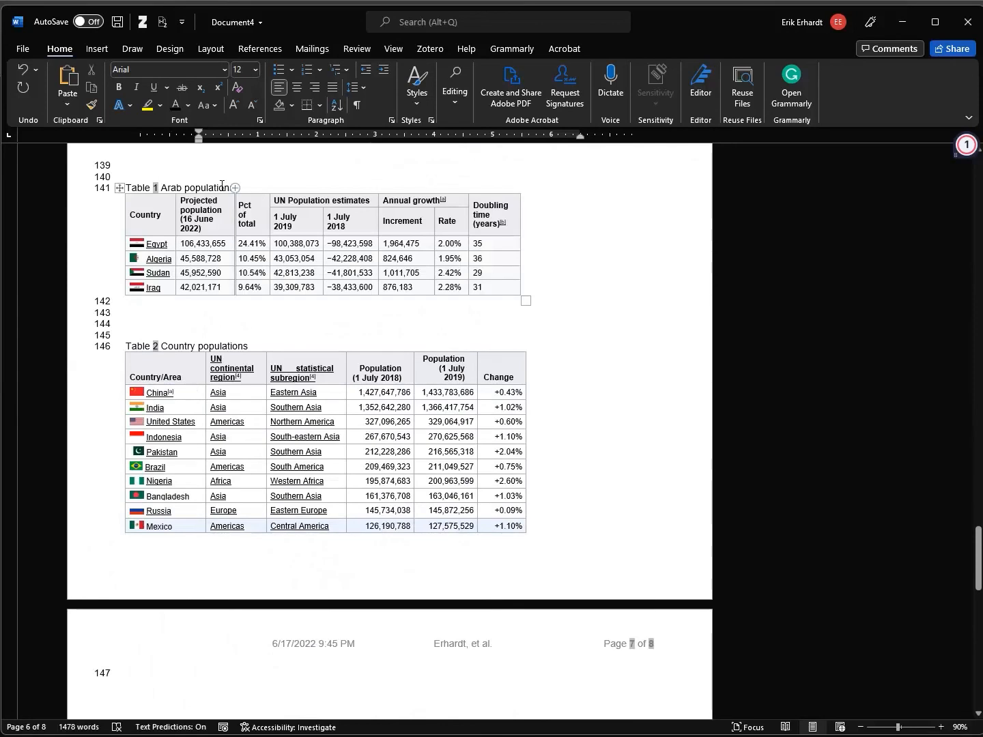
pyautogui.moveTo(215, 187); pyautogui.dragTo(131, 188)
pyautogui.click(231, 188)
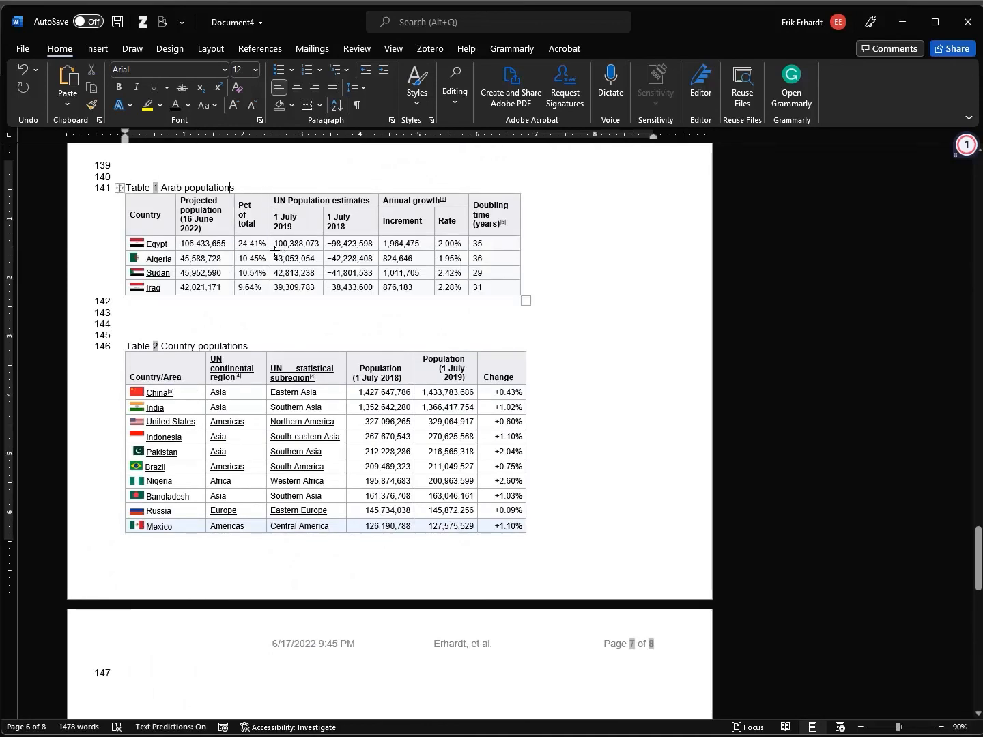
pyautogui.scroll(3, 397, 179)
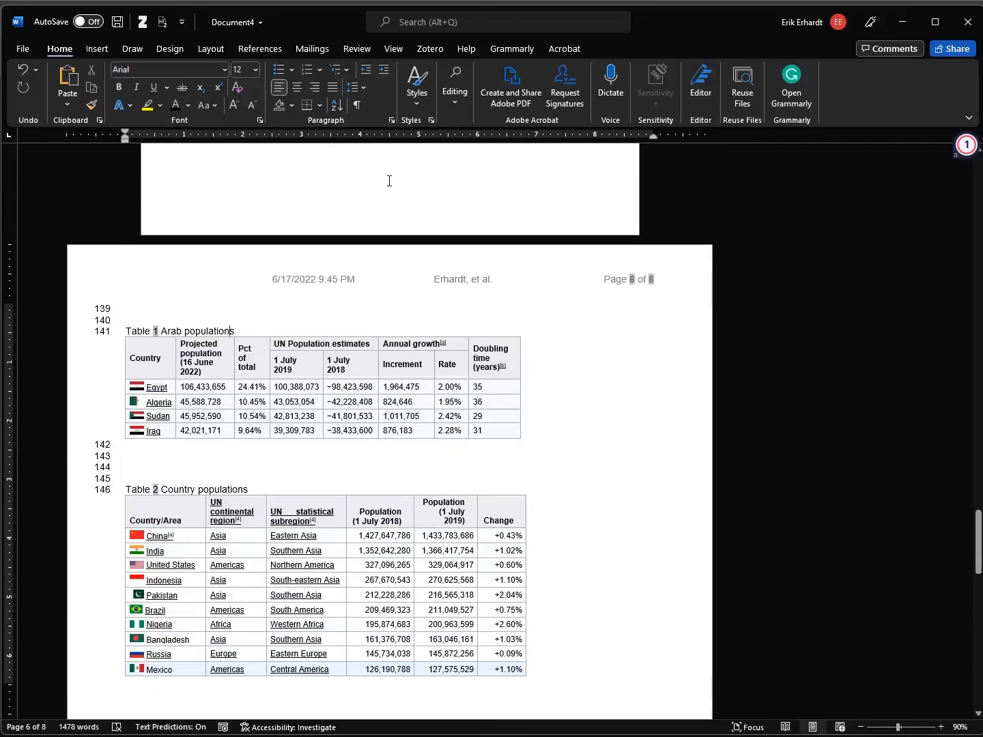
pyautogui.scroll(-5, 218, 332)
pyautogui.click(240, 621)
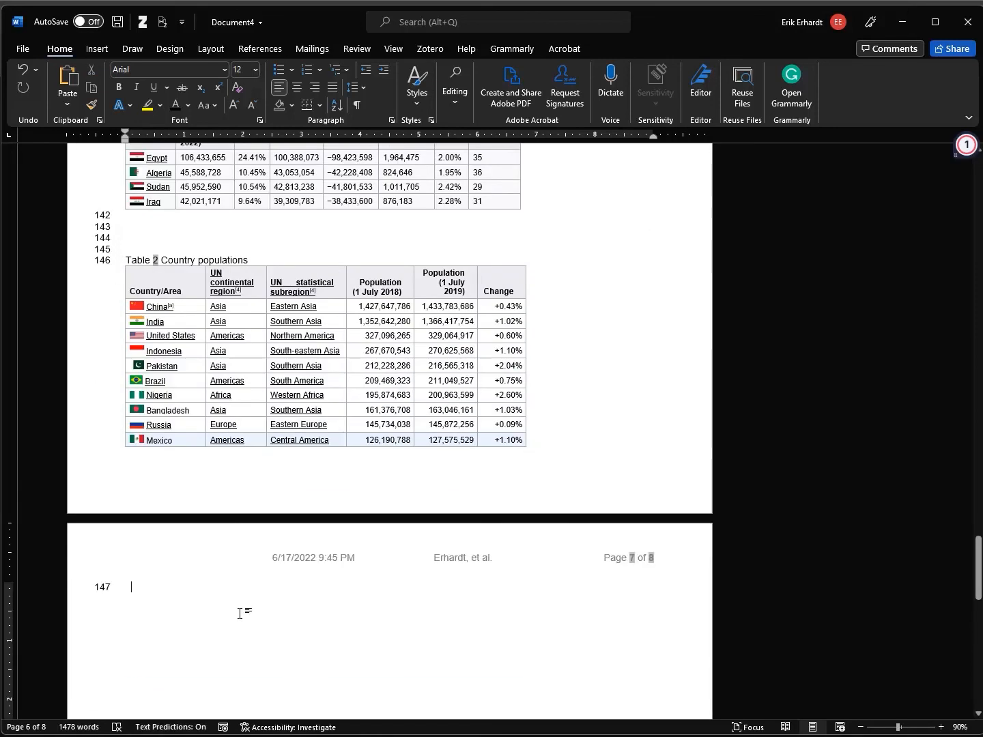
pyautogui.press('Return')
pyautogui.press('Return')
pyautogui.press('Return')
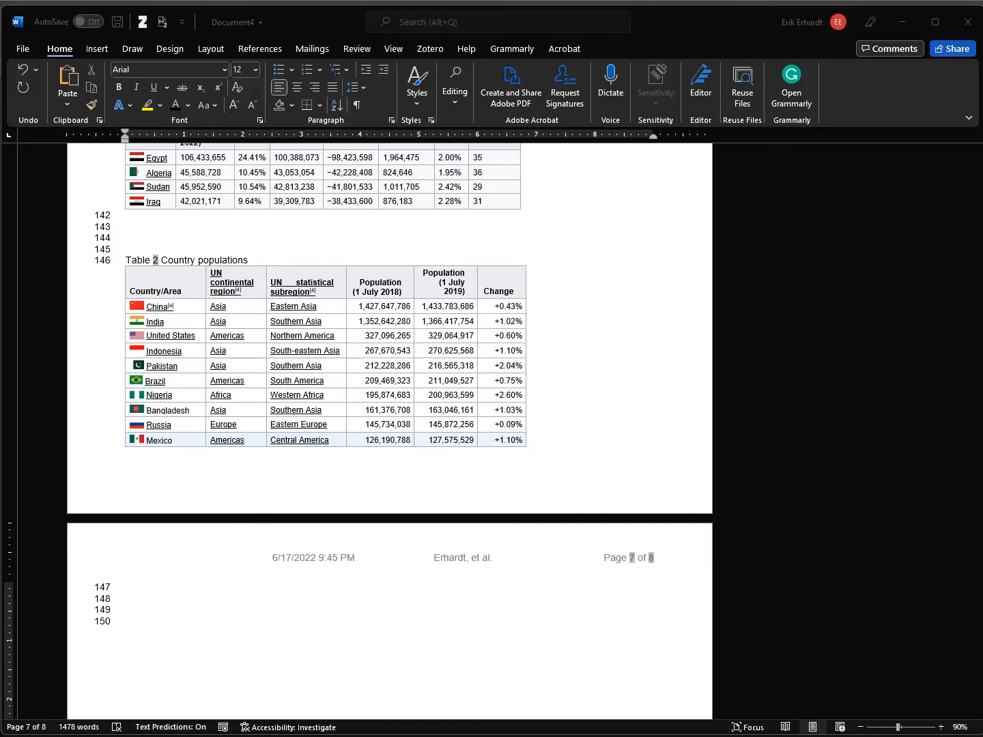
pyautogui.hotkey('alt', 'Tab')
pyautogui.hotkey('alt', 'Tab')
pyautogui.hotkey('alt', 'Tab')
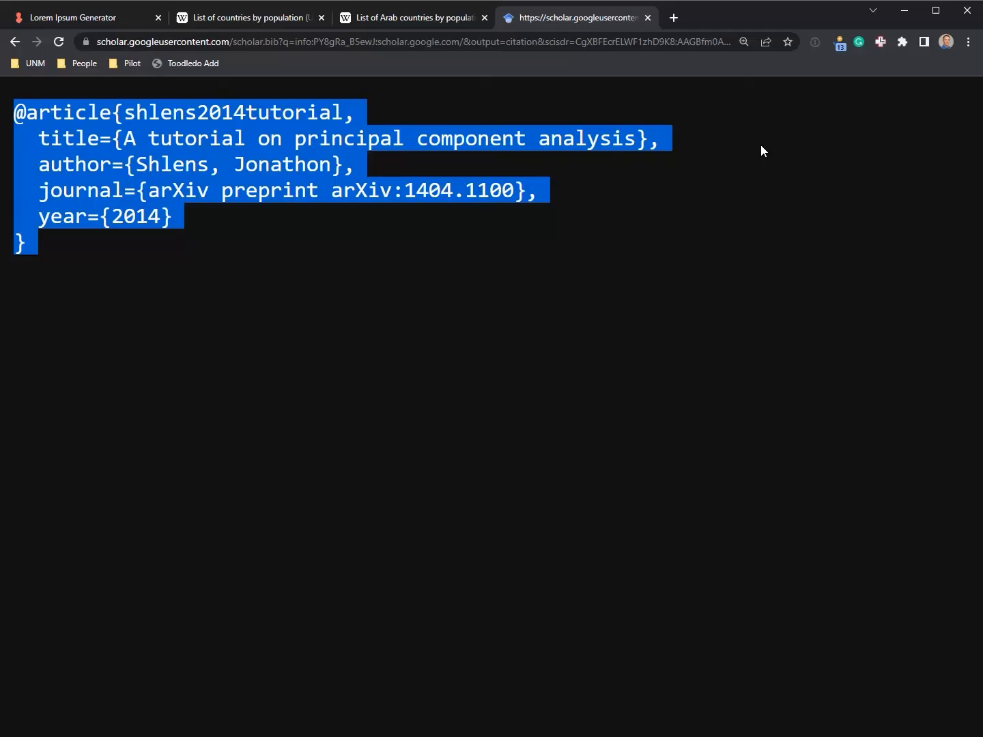
# Close the BibTeX tab and copy the UN subregions world map image from the population article
pyautogui.click(647, 17)
pyautogui.click(895, 341)
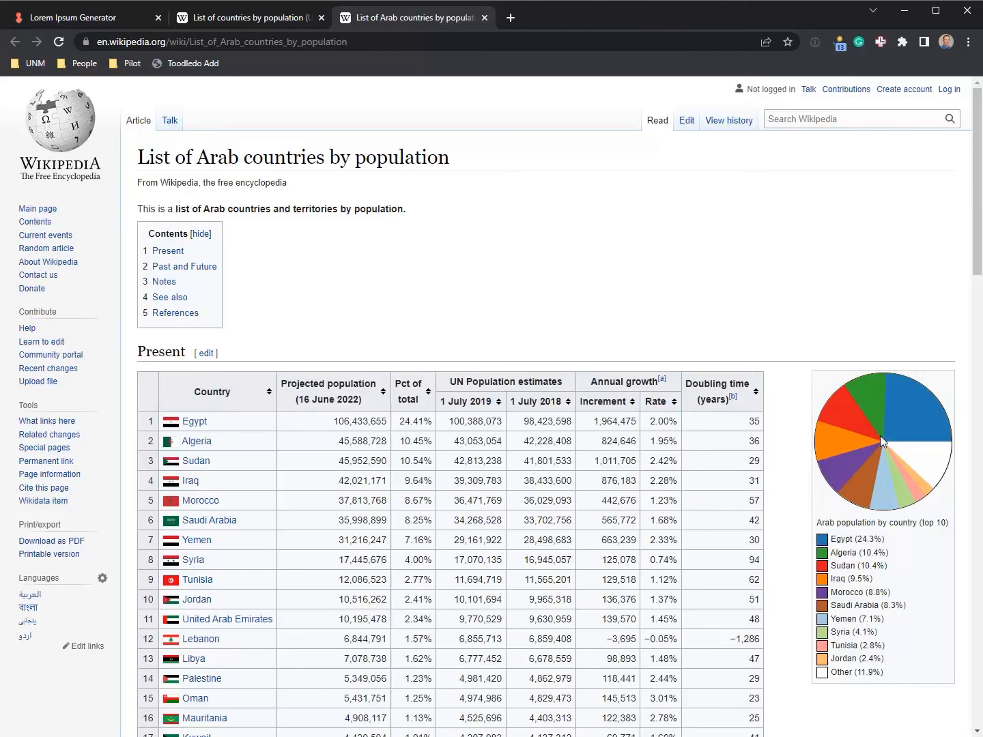
pyautogui.hotkey('ctrl', 'shift', 'Tab')
pyautogui.press('Home')
pyautogui.click(893, 299)
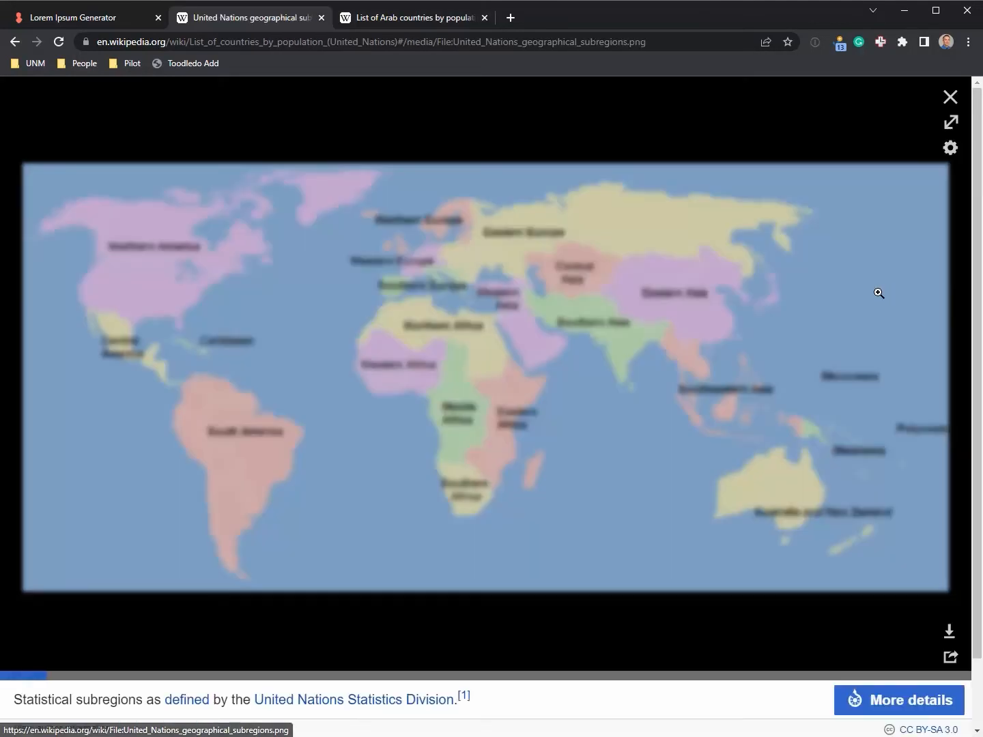
pyautogui.rightClick(676, 365)
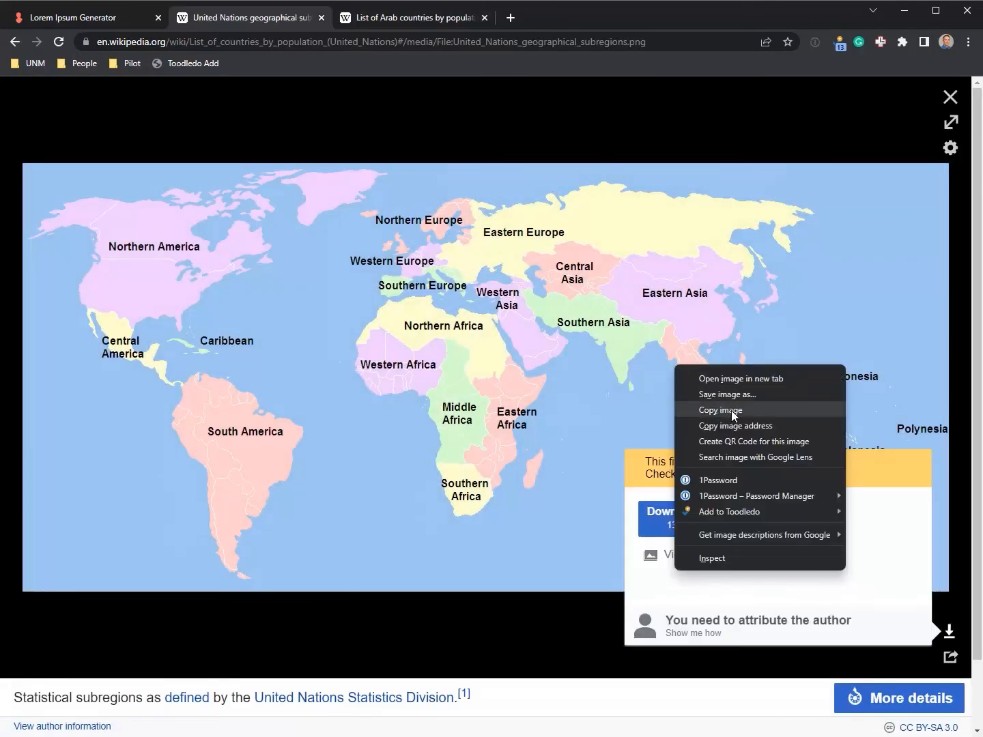
pyautogui.click(728, 409)
pyautogui.hotkey('alt', 'Tab')
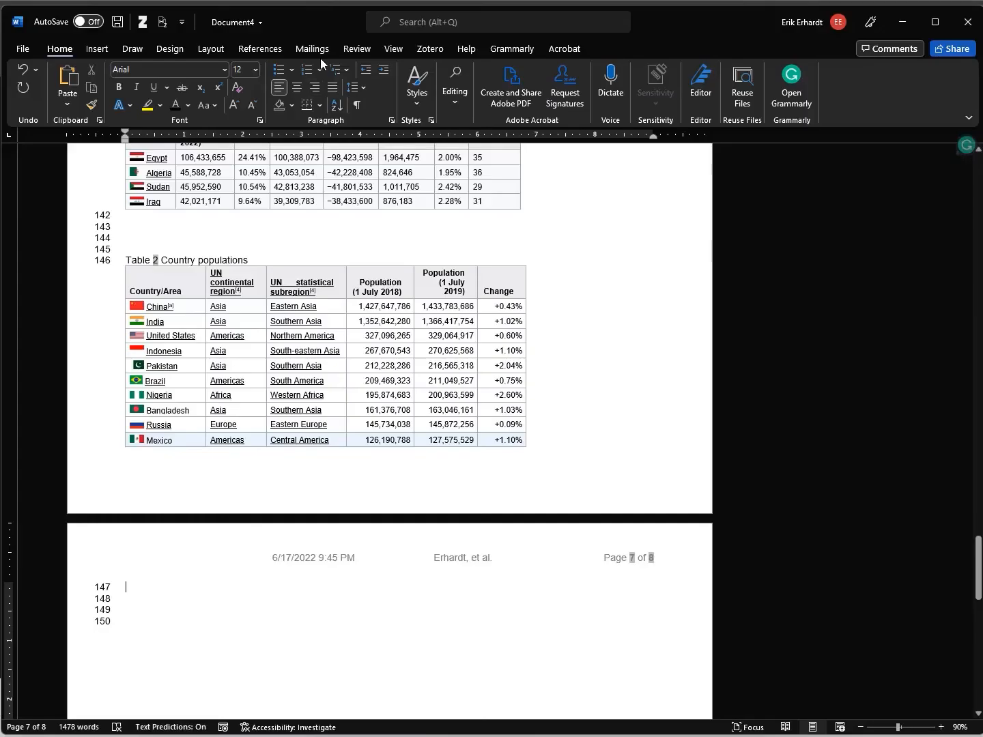
# Paste the world map and caption it 'Figure 1 World map'
pyautogui.hotkey('ctrl', 'v')
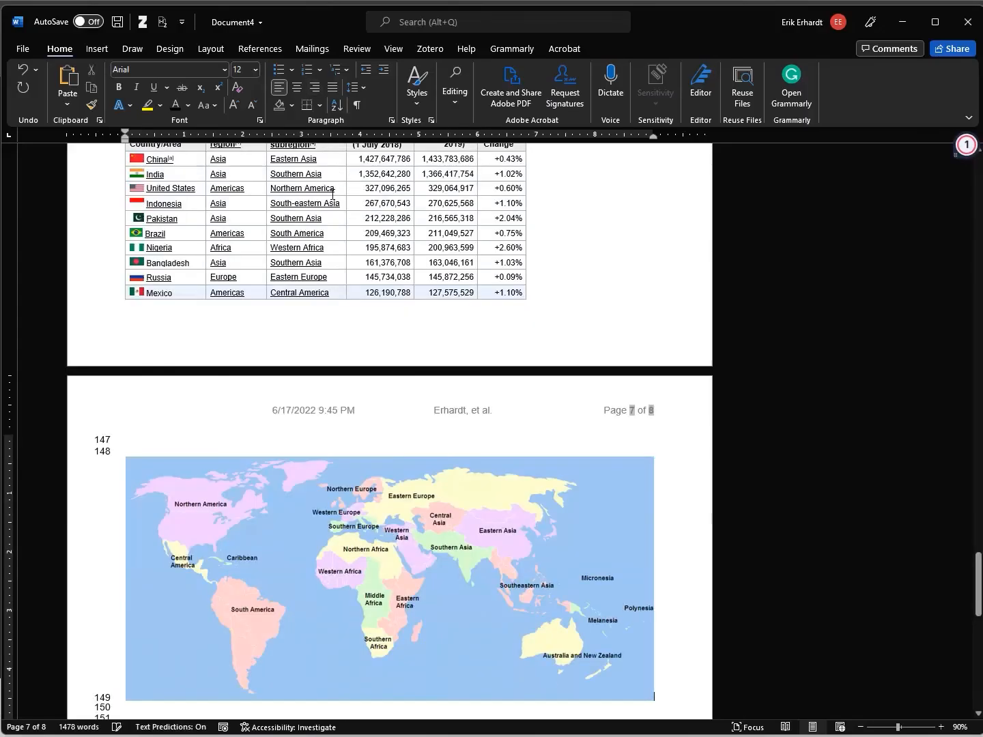
pyautogui.rightClick(368, 490)
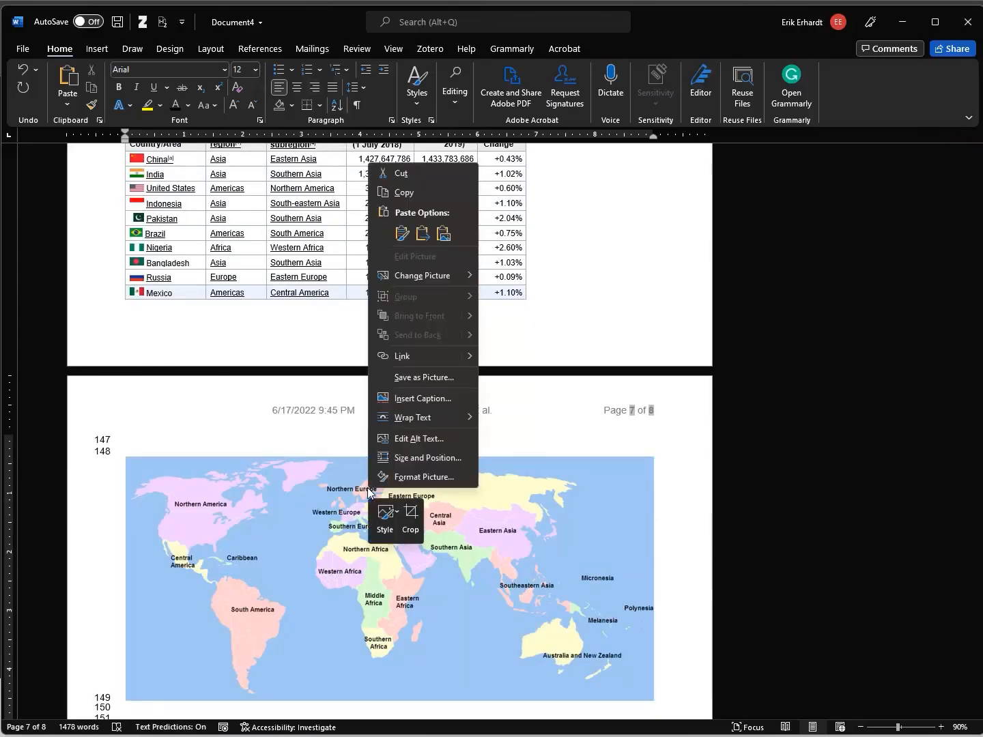
pyautogui.click(420, 398)
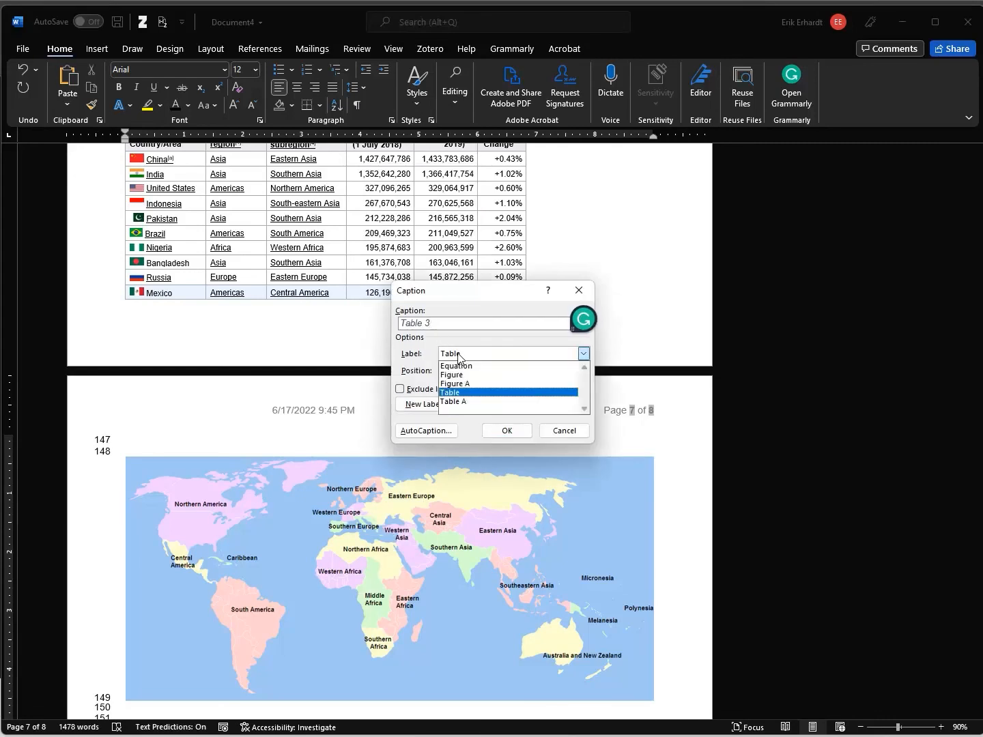
pyautogui.click(584, 354)
pyautogui.click(468, 375)
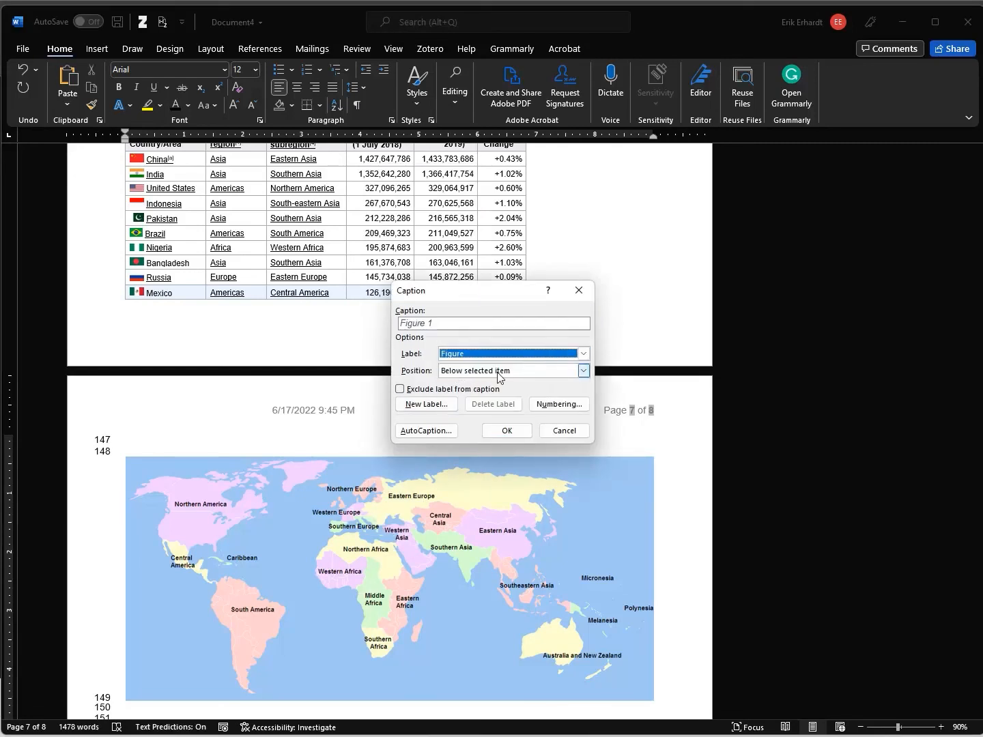
pyautogui.click(467, 324)
pyautogui.write('World map')
pyautogui.click(506, 430)
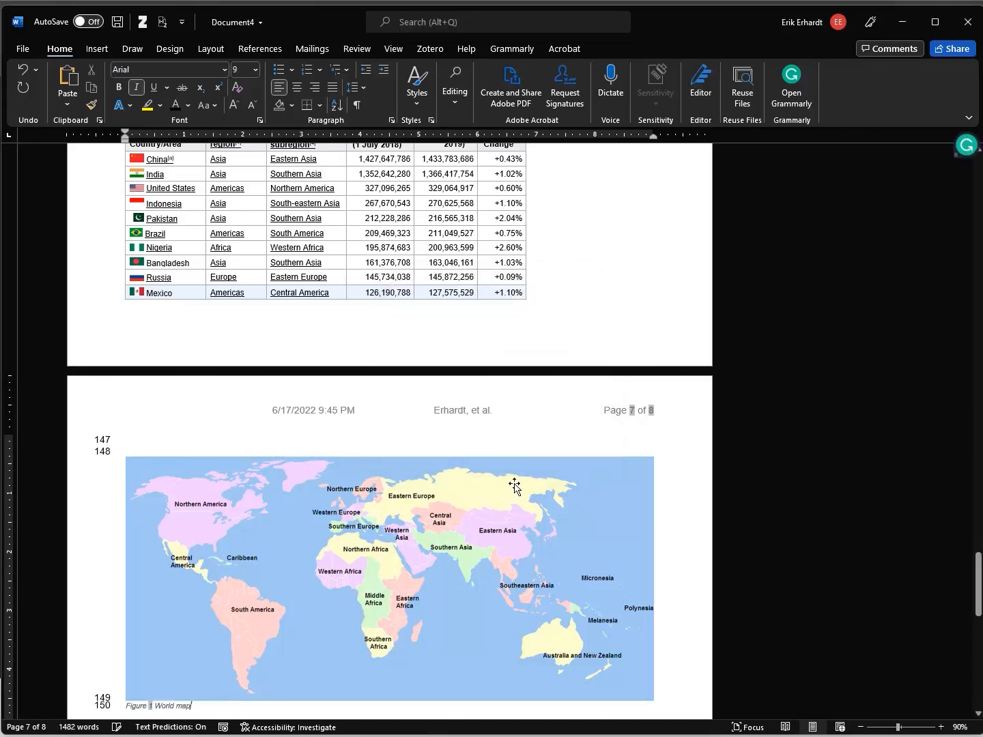
# Add empty lines below the Figure 1 caption
pyautogui.scroll(-3, 512, 491)
pyautogui.click(139, 611)
pyautogui.press('Return')
pyautogui.press('Return')
pyautogui.press('Up')
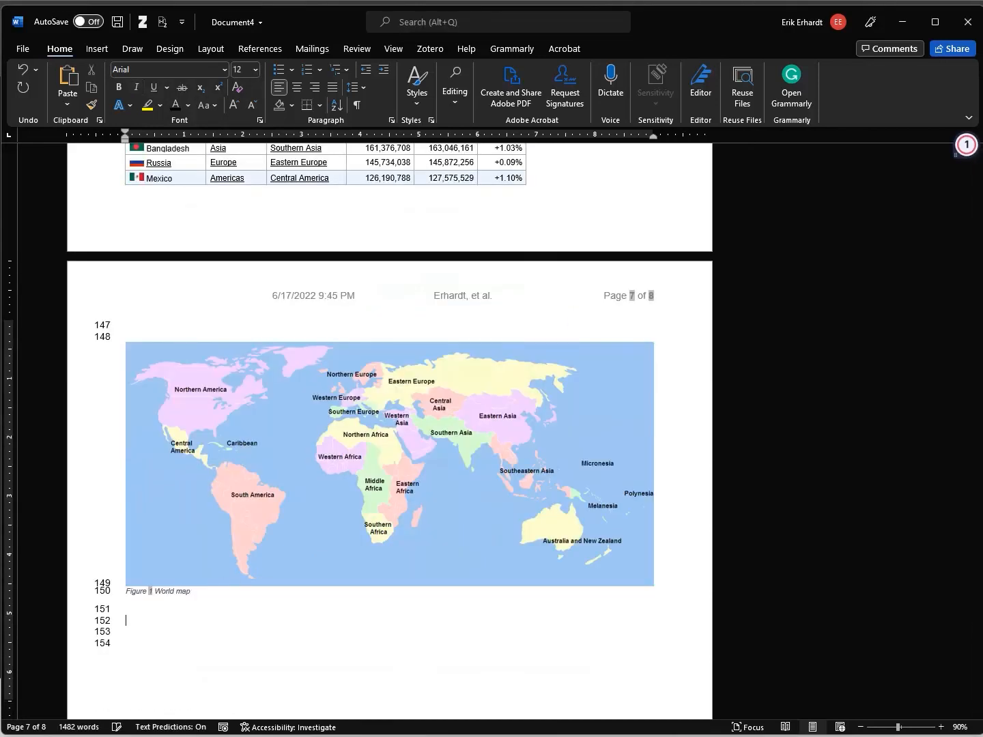
pyautogui.hotkey('alt', 'Tab')
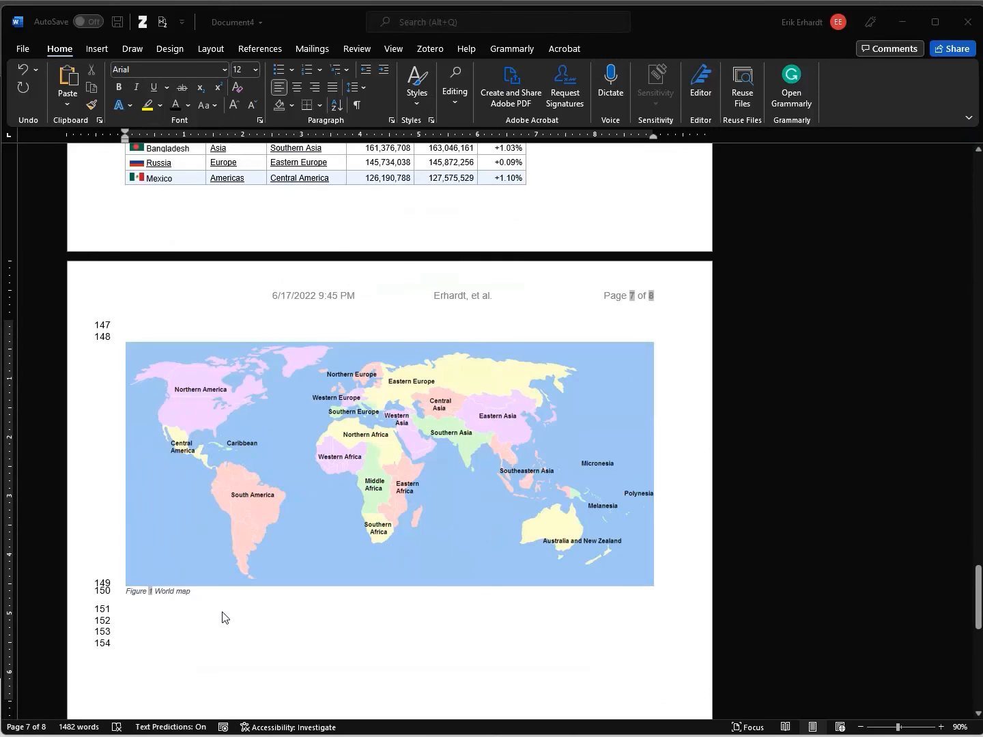
# Try to copy the pie chart on the Arab countries population tab, dismissing the menus
pyautogui.hotkey('alt', 'Tab')
pyautogui.hotkey('ctrl', 'Tab')
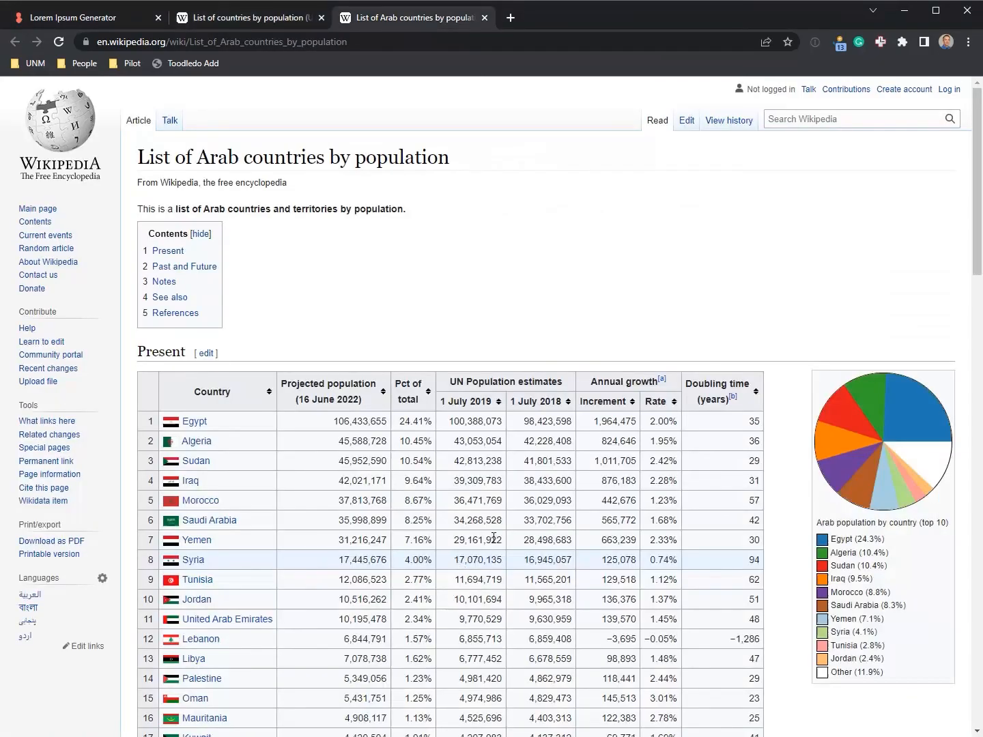
pyautogui.rightClick(870, 407)
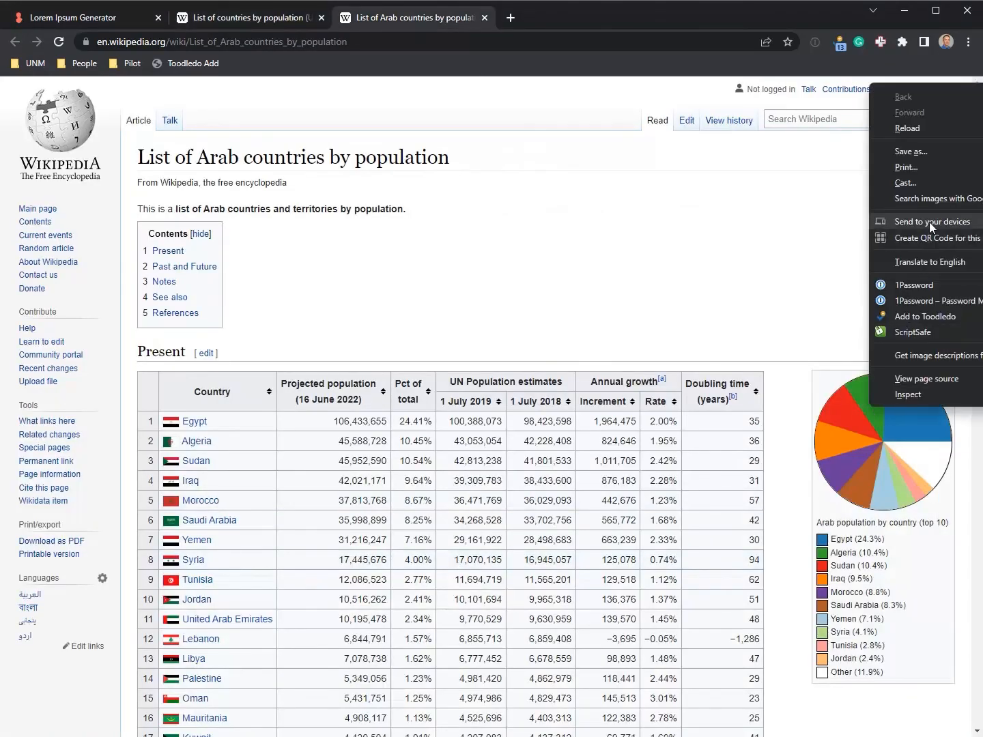
pyautogui.click(900, 456)
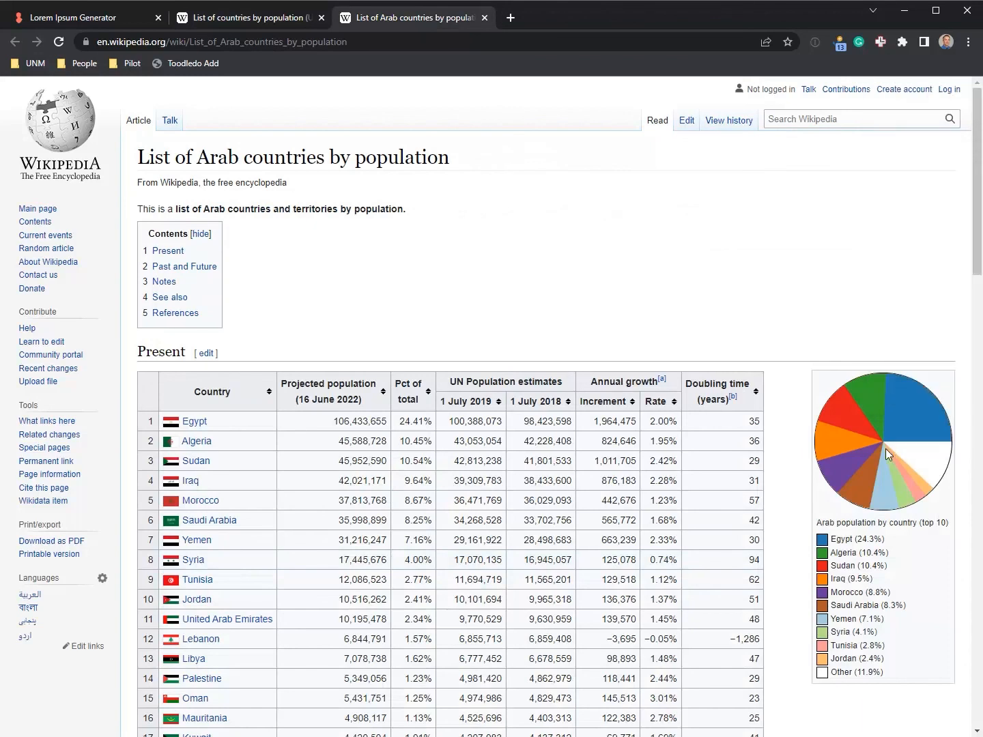
pyautogui.rightClick(872, 497)
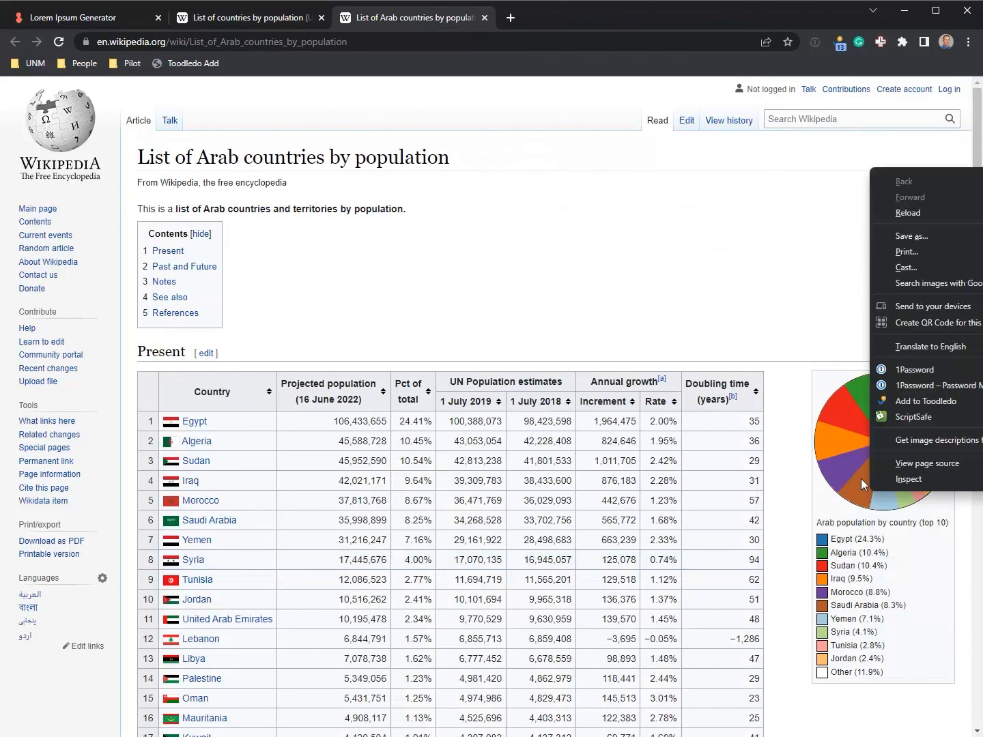
pyautogui.click(847, 345)
pyautogui.scroll(-15, 841, 307)
pyautogui.scroll(4, 786, 369)
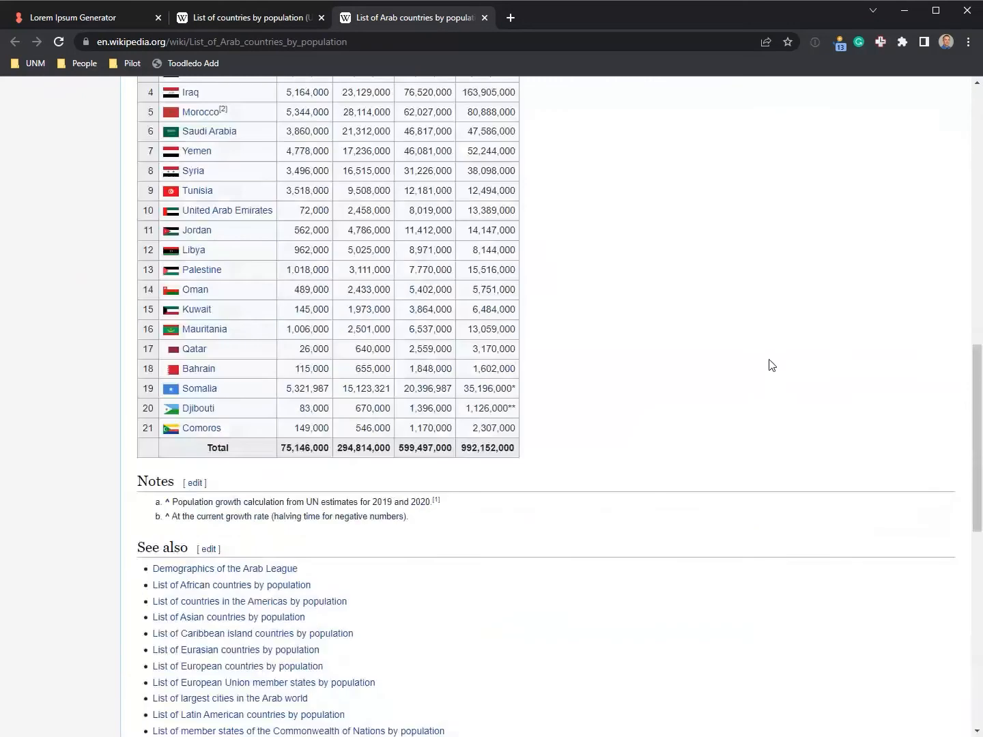
pyautogui.scroll(20, 769, 366)
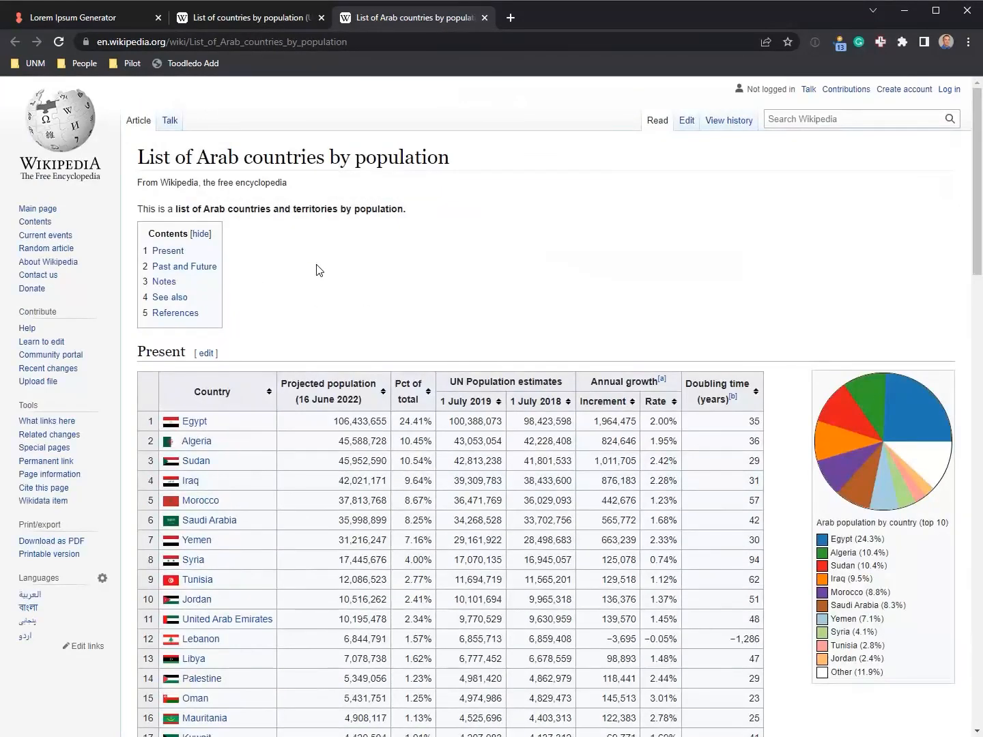
# Open the List of sovereign states article and copy the Palace of Nations flags photo
pyautogui.hotkey('ctrl', 'Tab')
pyautogui.scroll(-20, 472, 569)
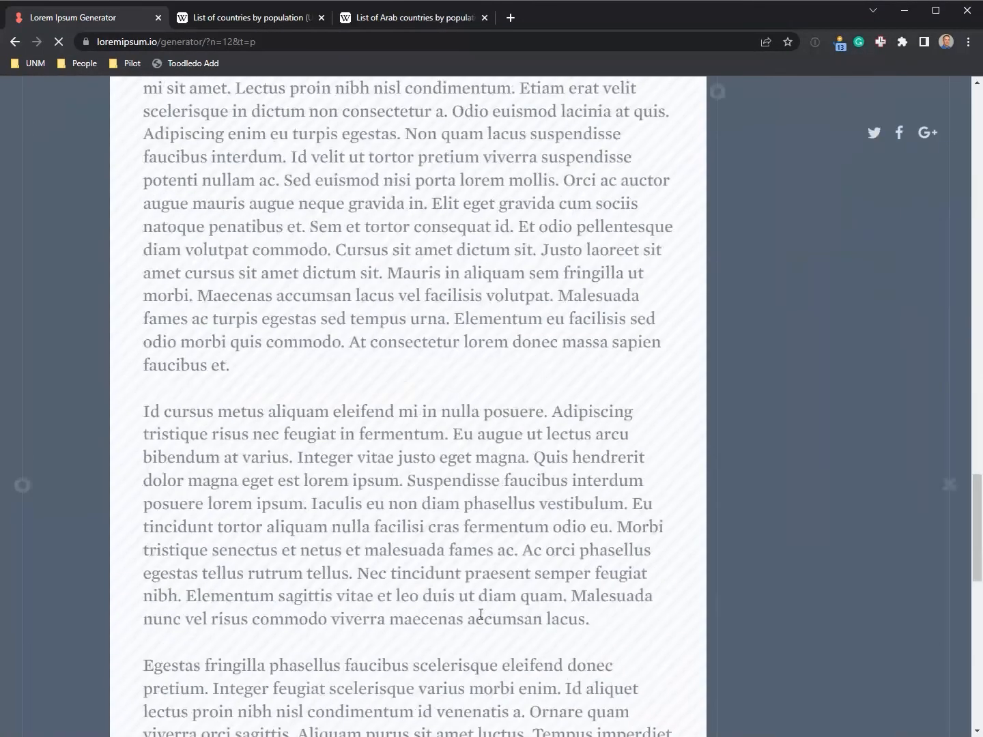
pyautogui.hotkey('ctrl', 'Tab')
pyautogui.click(345, 236)
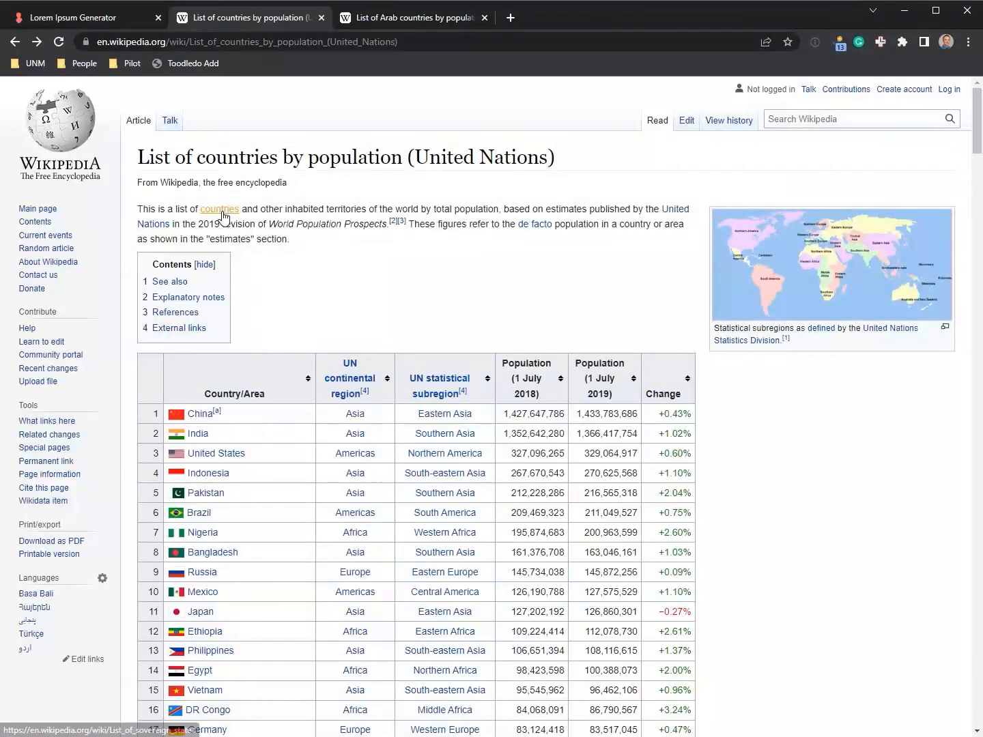
pyautogui.click(220, 210)
pyautogui.click(811, 306)
pyautogui.rightClick(668, 329)
pyautogui.click(718, 372)
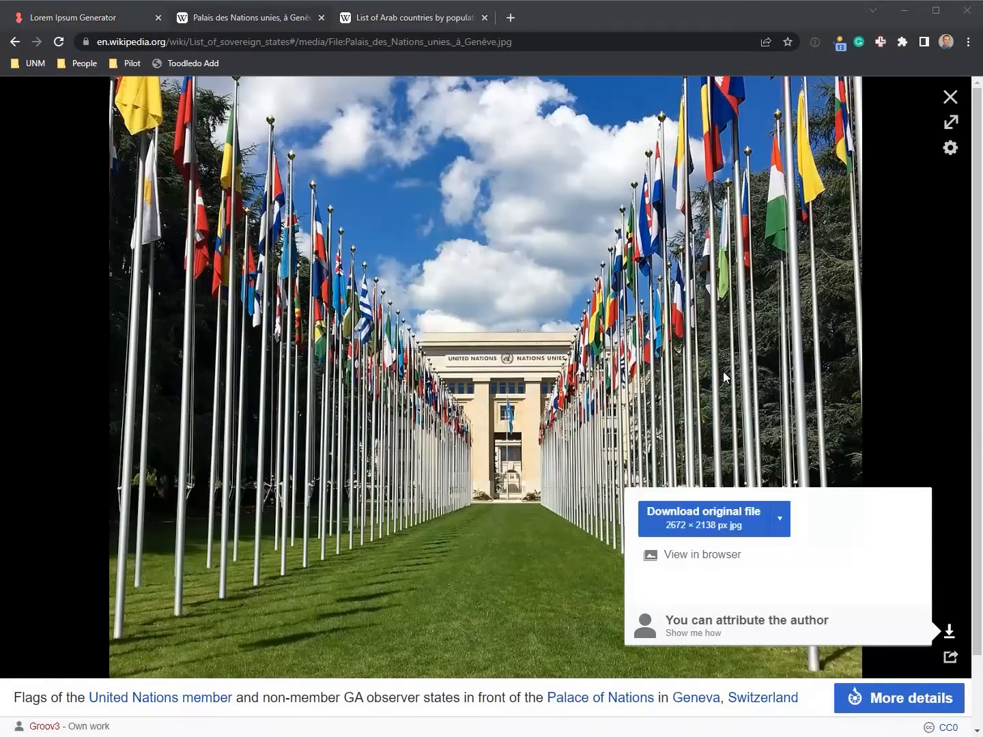
pyautogui.hotkey('alt', 'Tab')
# Paste the flags photo and caption it 'Figure 2 Rows of Flags'
pyautogui.hotkey('ctrl', 'v')
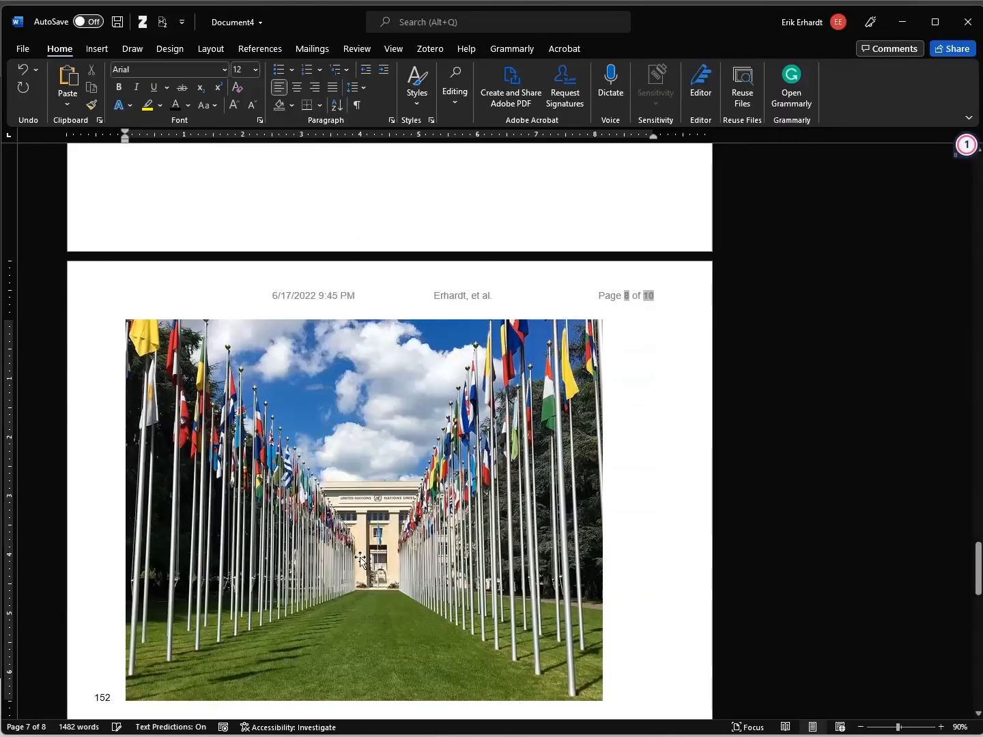
pyautogui.rightClick(363, 566)
pyautogui.click(417, 468)
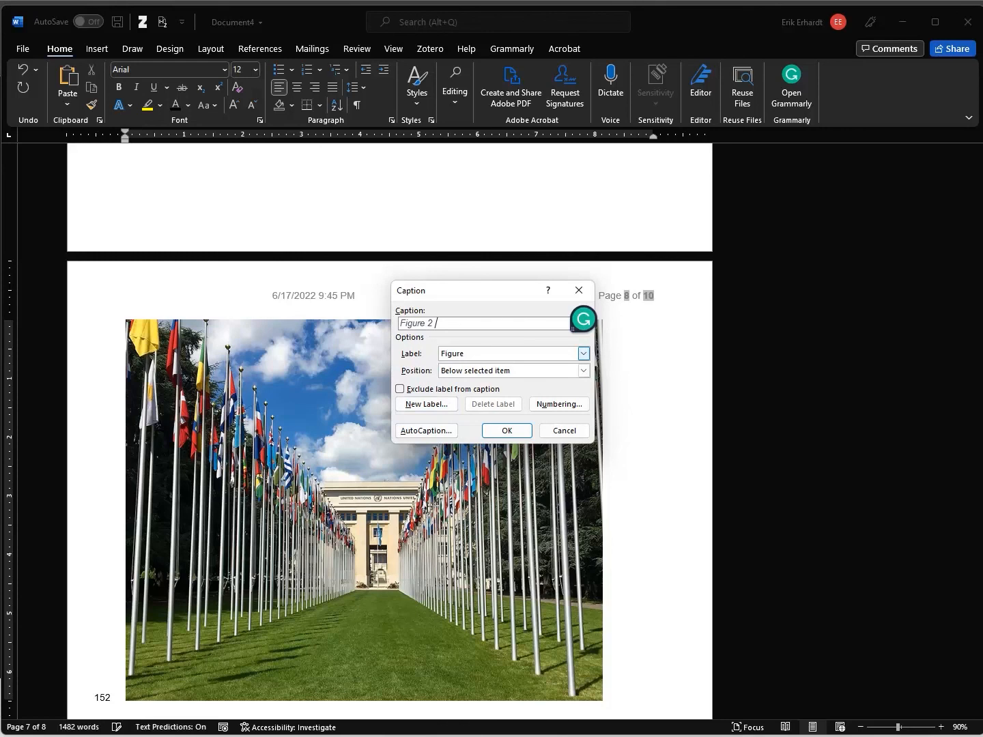
pyautogui.write('Rows of Flags')
pyautogui.click(507, 430)
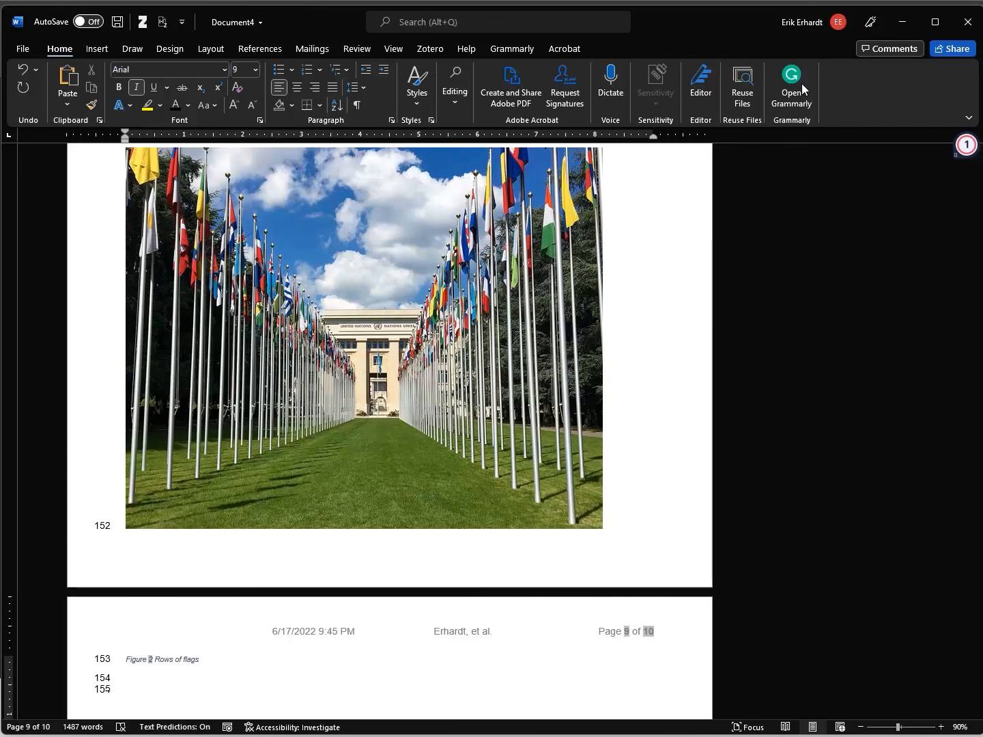
pyautogui.click(417, 87)
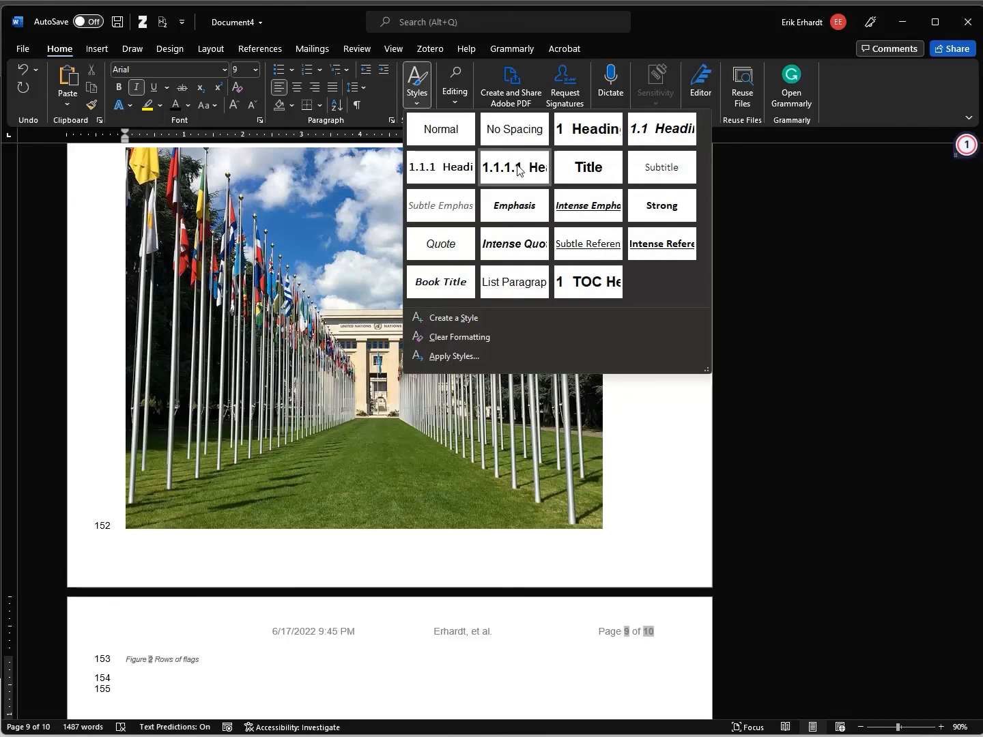
# Open the Styles pane, move it off the picture, enlarge it and select Caption
pyautogui.click(417, 99)
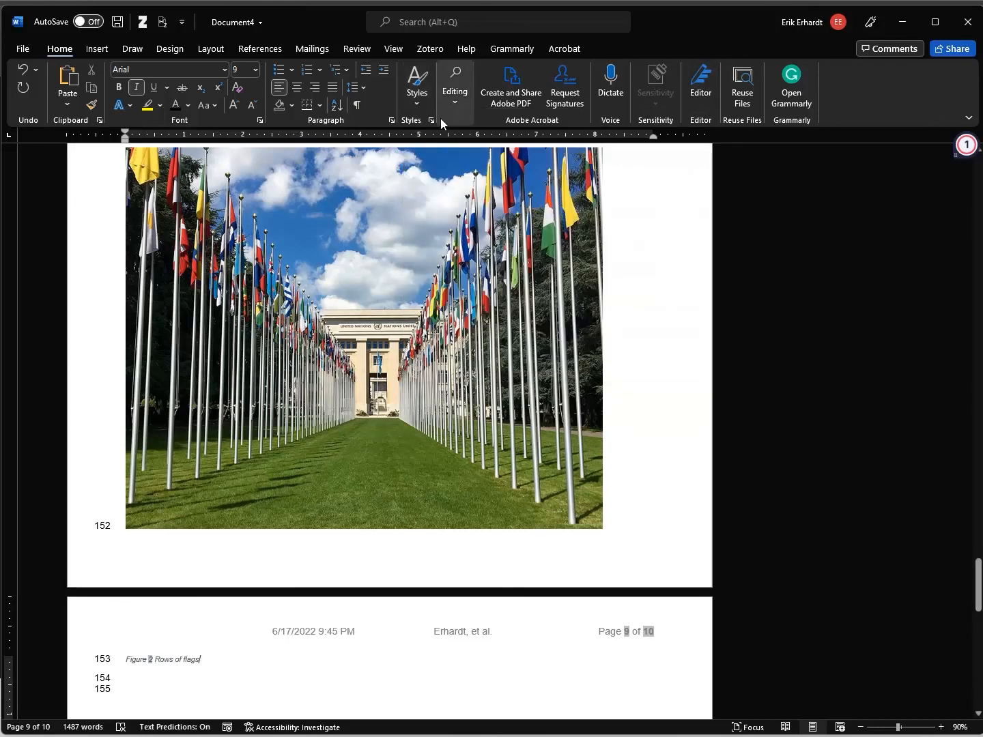
pyautogui.click(419, 101)
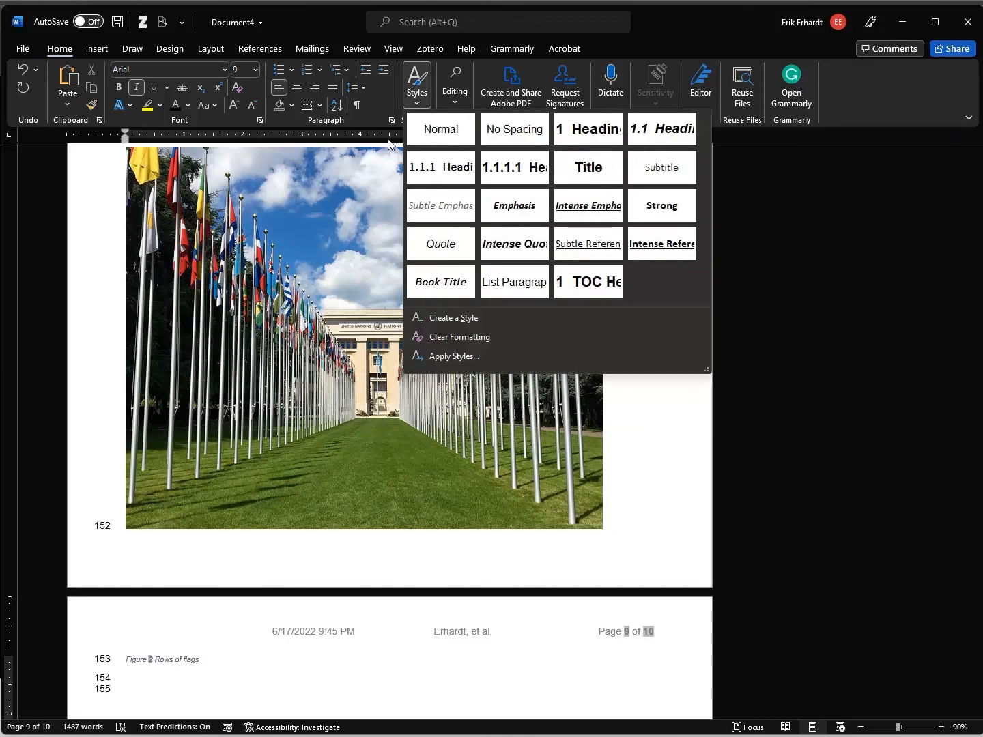
pyautogui.press('Escape')
pyautogui.click(430, 121)
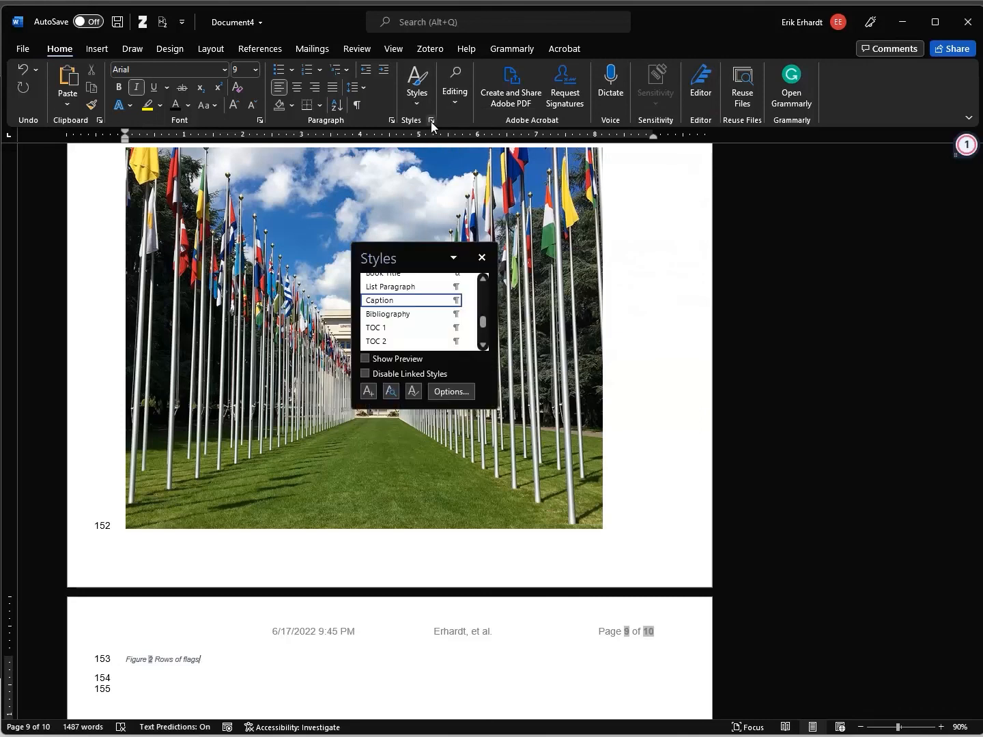
pyautogui.moveTo(415, 255); pyautogui.dragTo(872, 177)
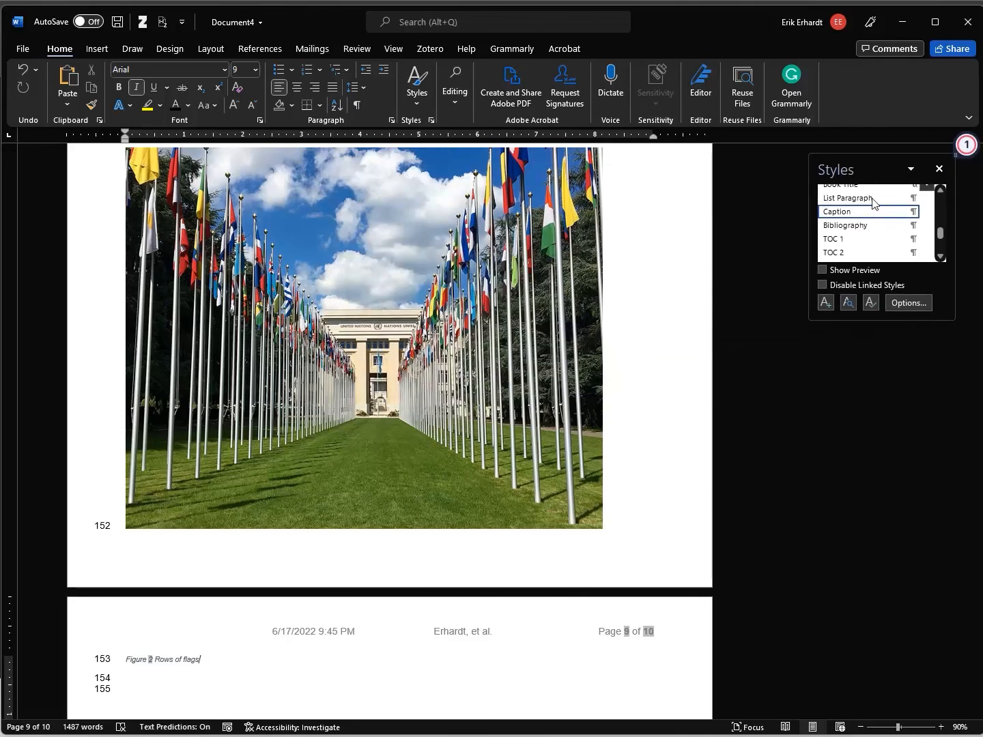
pyautogui.click(874, 552)
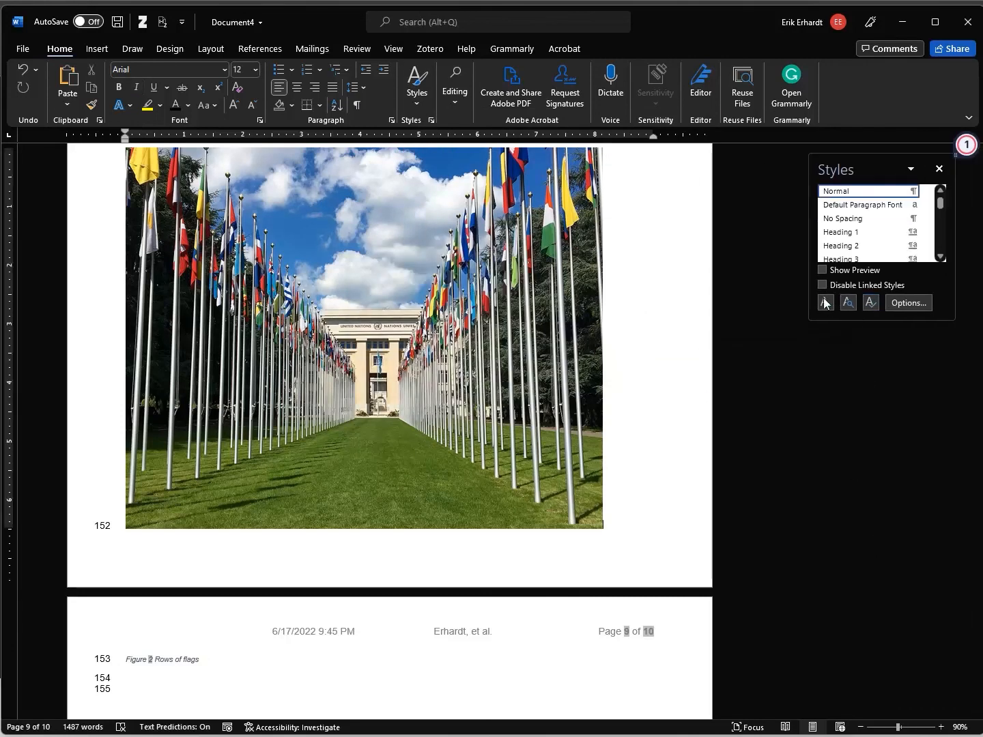
pyautogui.moveTo(812, 322); pyautogui.dragTo(743, 672)
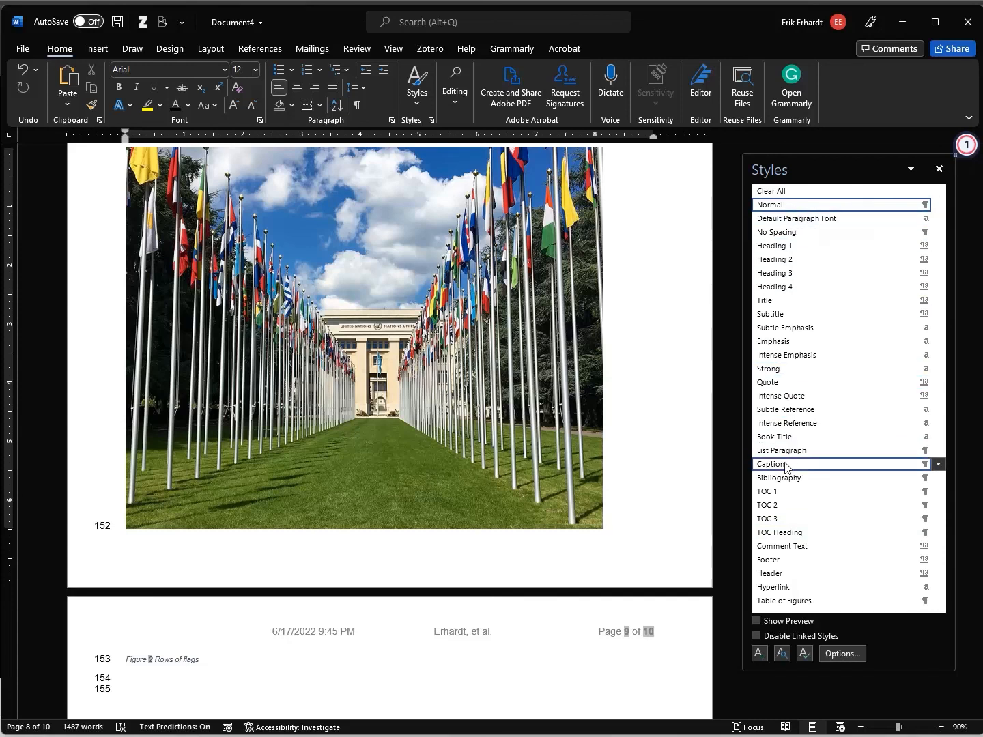
pyautogui.click(929, 464)
# Modify the Caption style to 11 pt, non-italic, with Automatic font colour
pyautogui.click(940, 465)
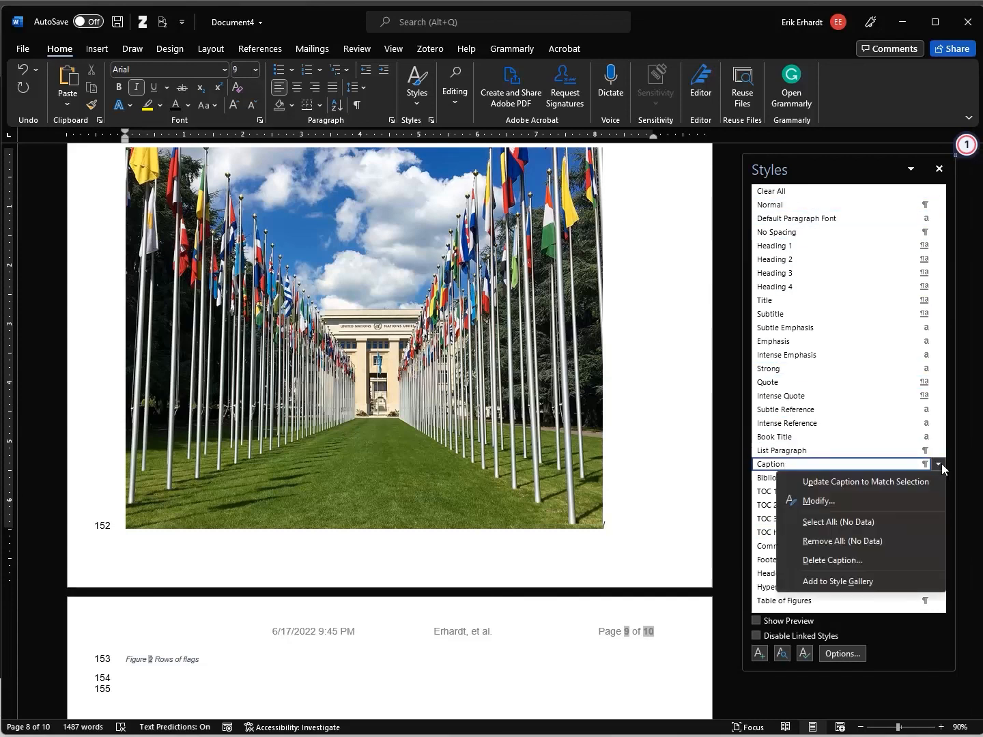
pyautogui.click(846, 500)
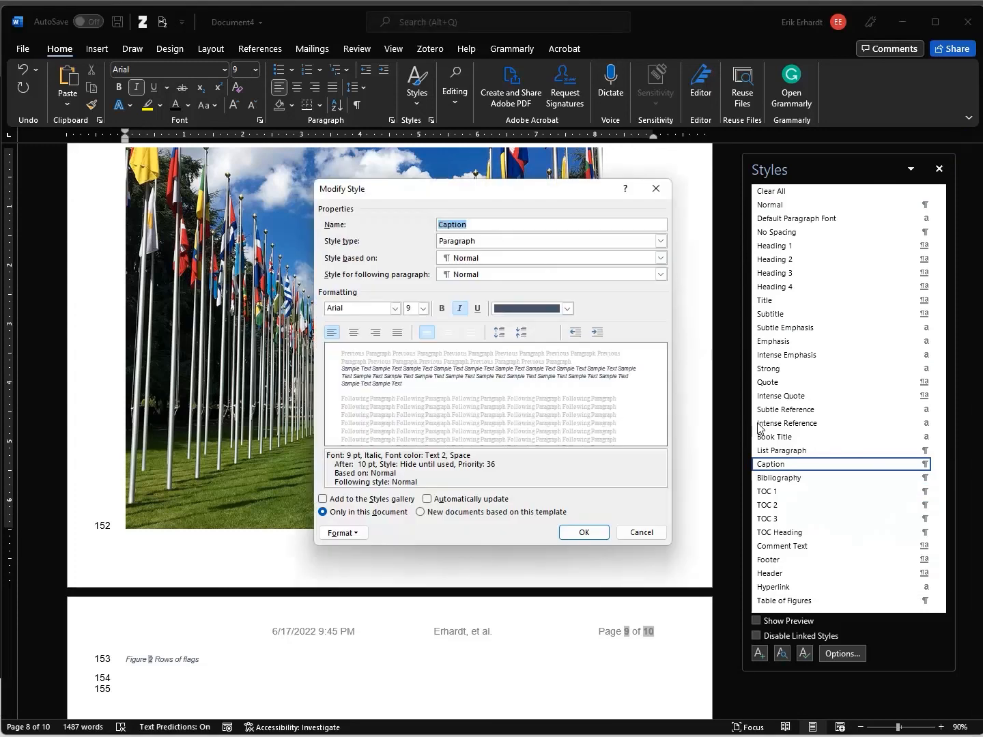
pyautogui.click(423, 308)
pyautogui.click(411, 357)
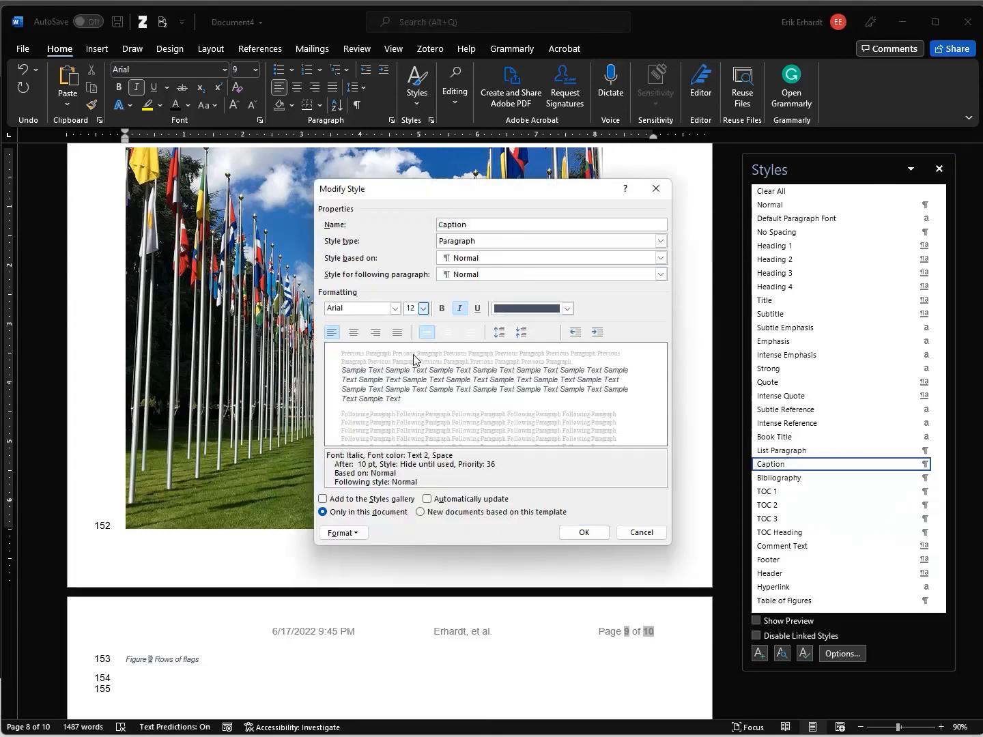
pyautogui.click(424, 309)
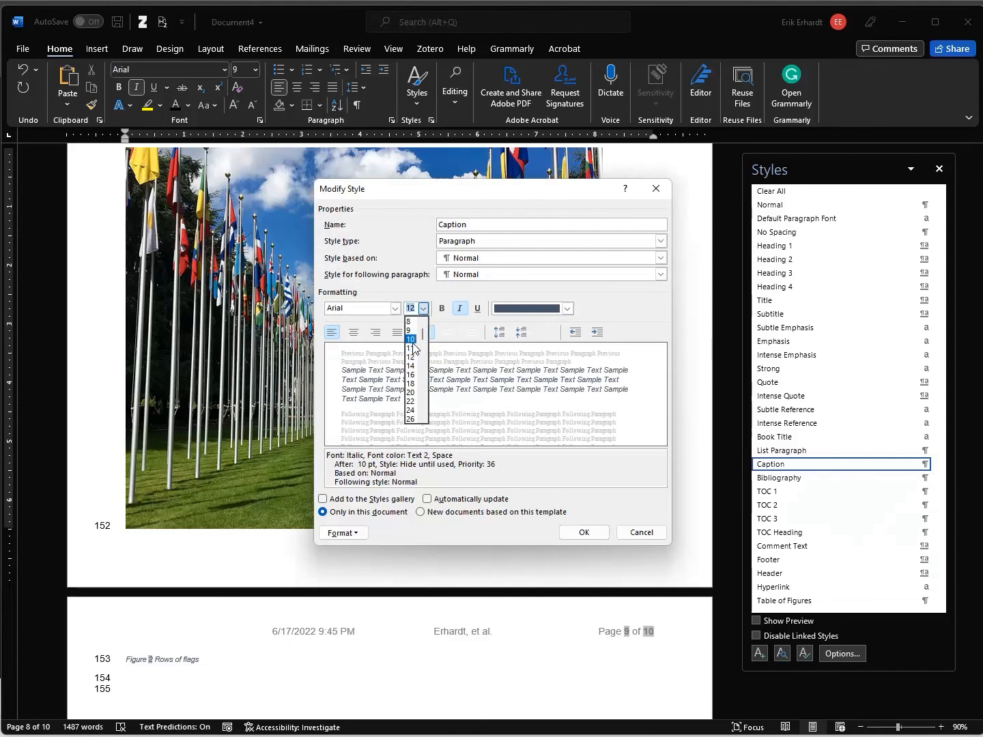
pyautogui.click(411, 349)
pyautogui.click(461, 311)
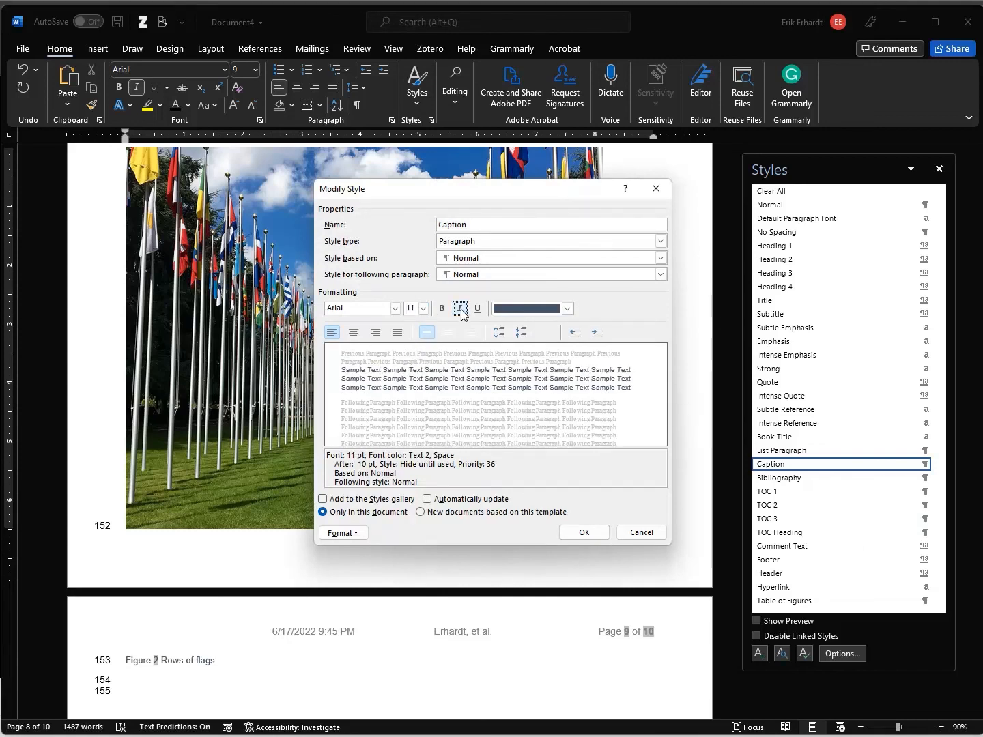
pyautogui.click(567, 309)
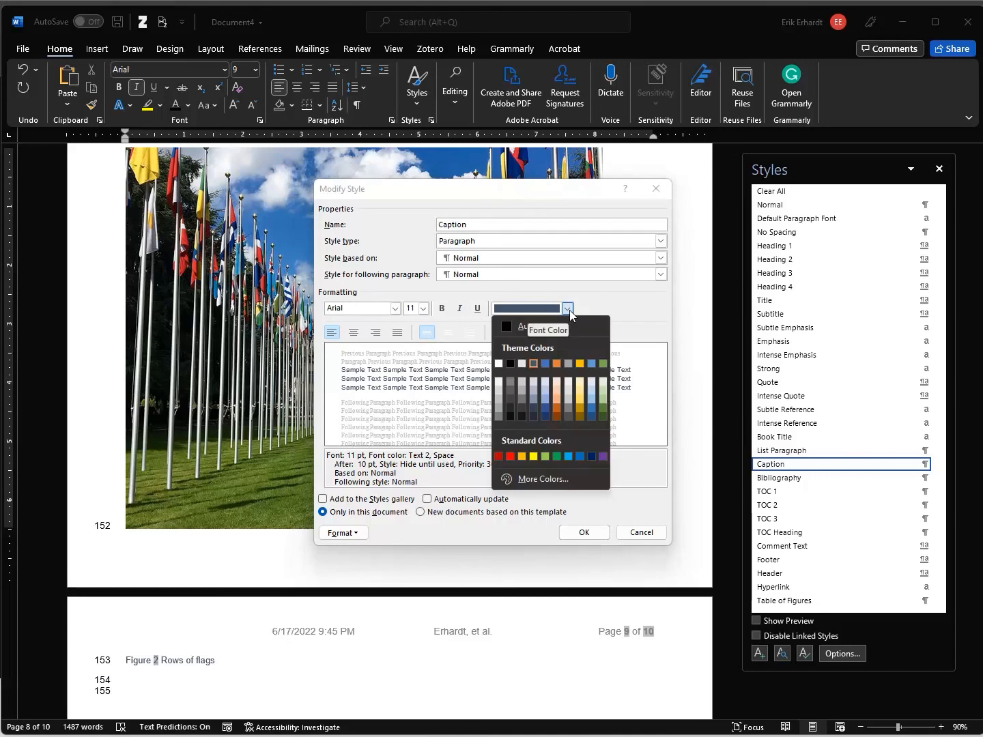
pyautogui.click(552, 325)
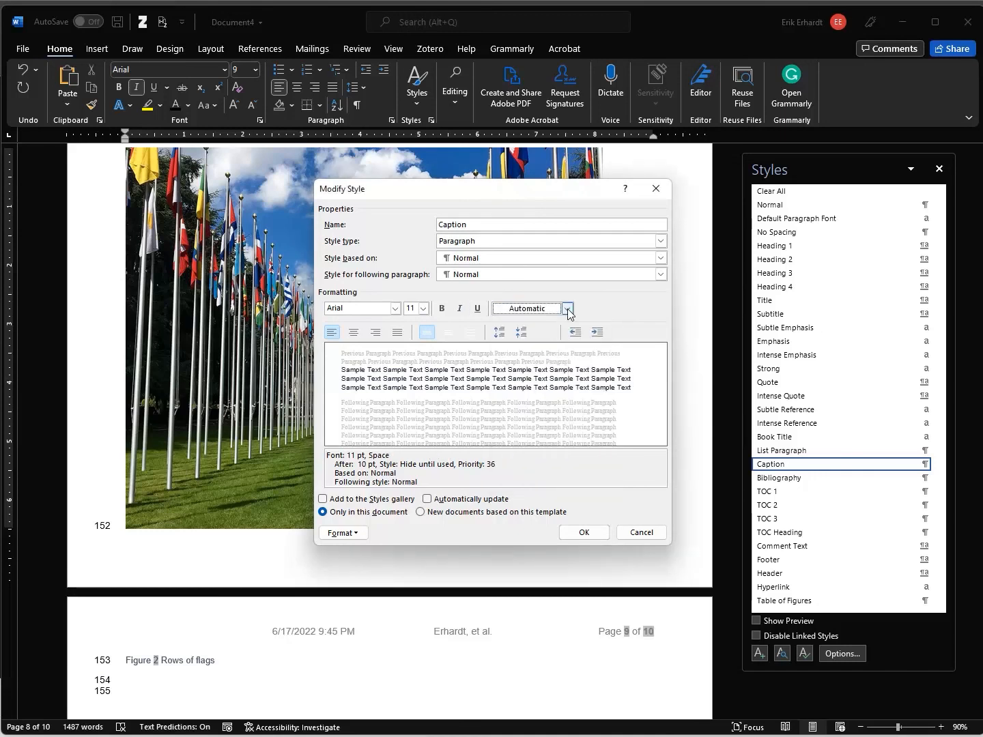
pyautogui.click(568, 309)
pyautogui.click(509, 364)
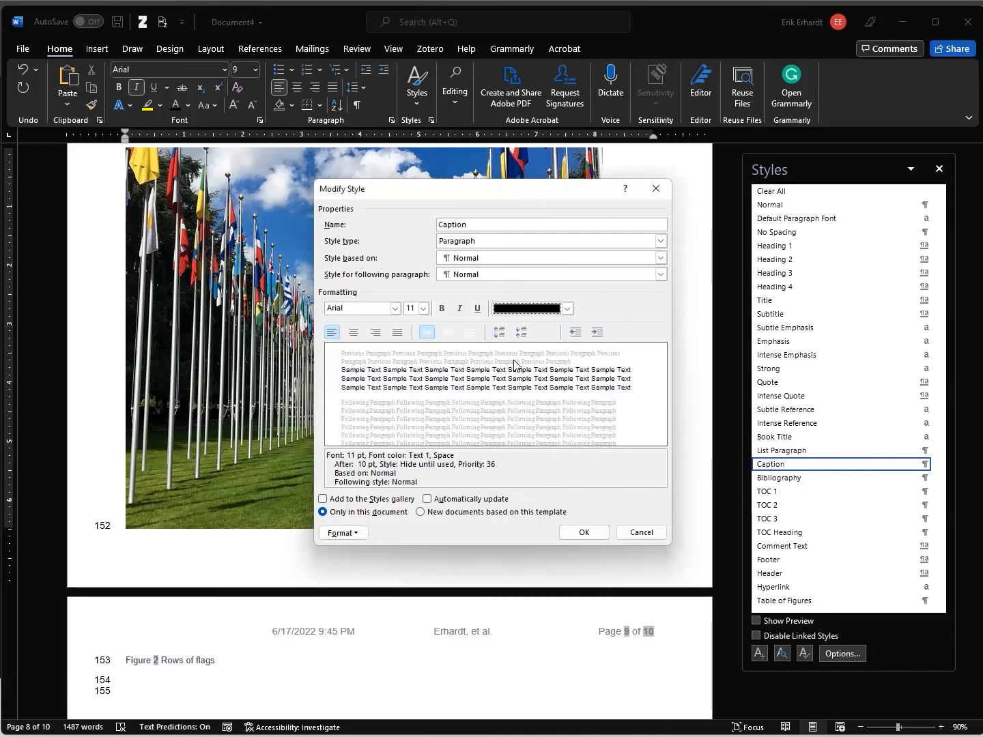
pyautogui.click(569, 311)
pyautogui.click(557, 327)
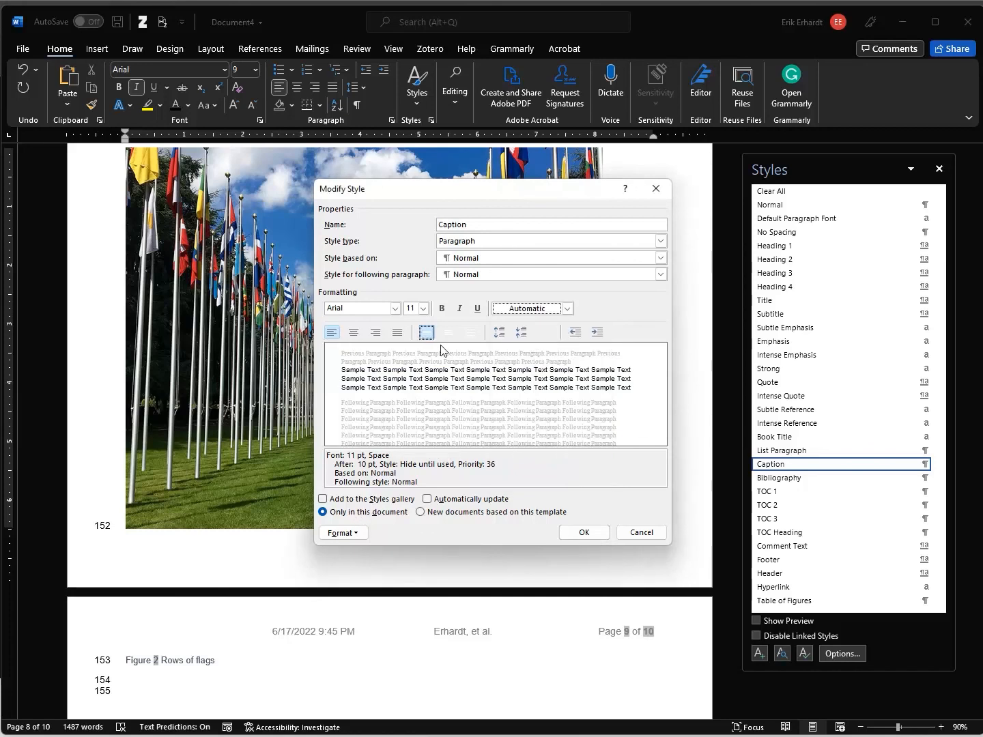
pyautogui.click(583, 531)
pyautogui.scroll(-5, 267, 657)
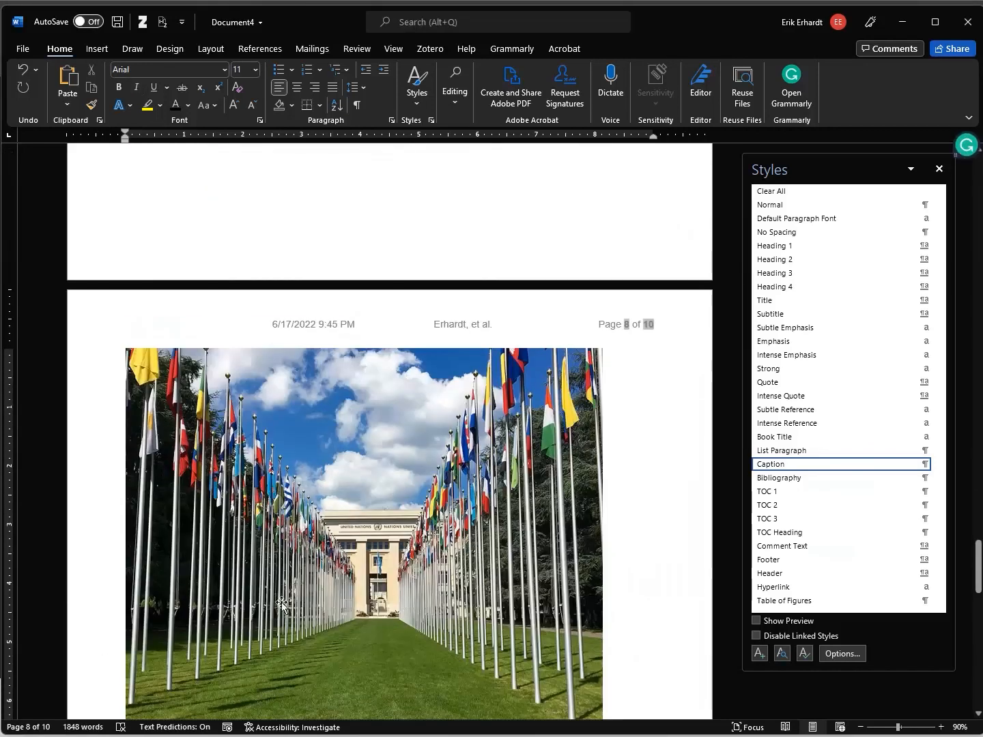
# Apply the Caption style to the 'Table 1 Arab populations' and 'Table 2 Country populations' titles
pyautogui.scroll(3, 172, 339)
pyautogui.tripleClick(209, 287)
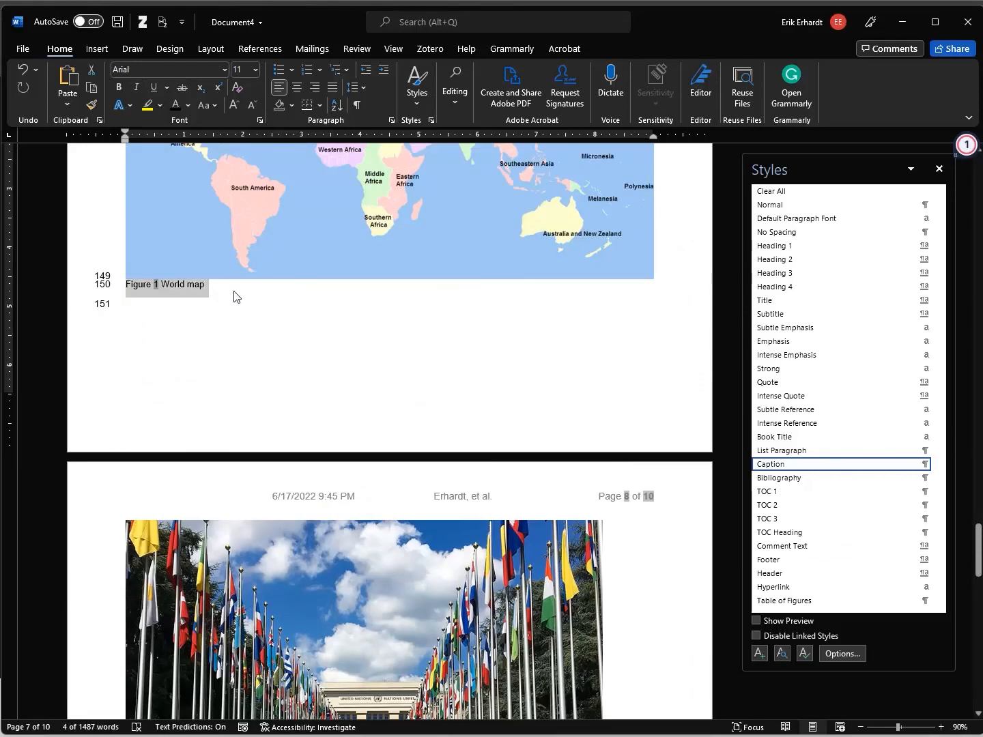
pyautogui.click(235, 292)
pyautogui.scroll(6, 230, 318)
pyautogui.scroll(5, 232, 313)
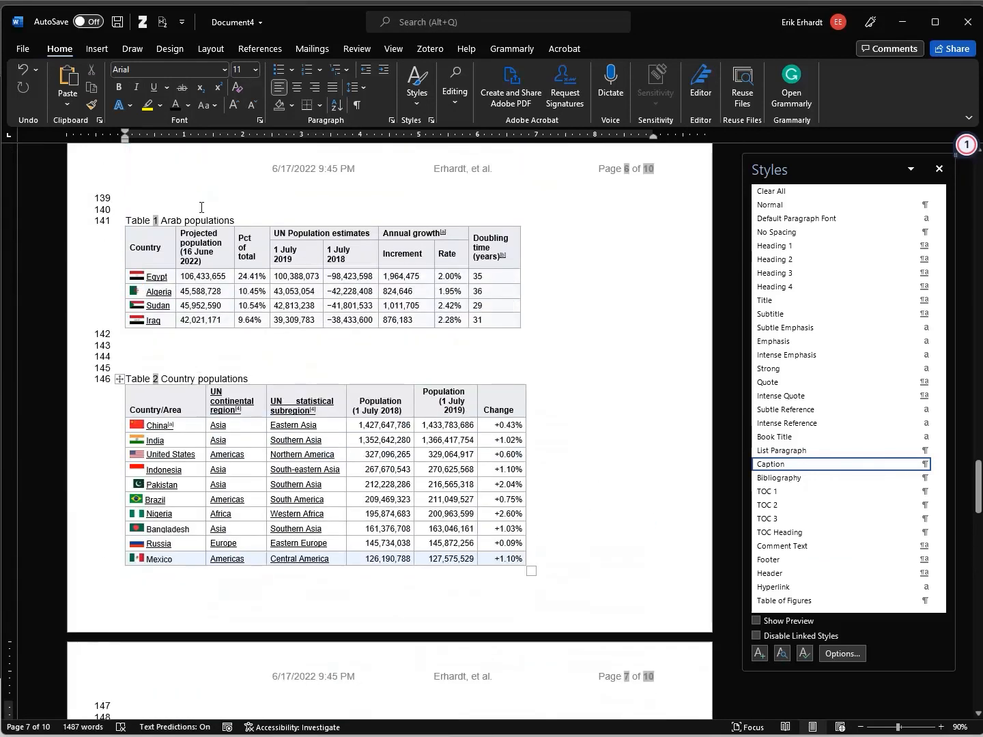
pyautogui.click(200, 219)
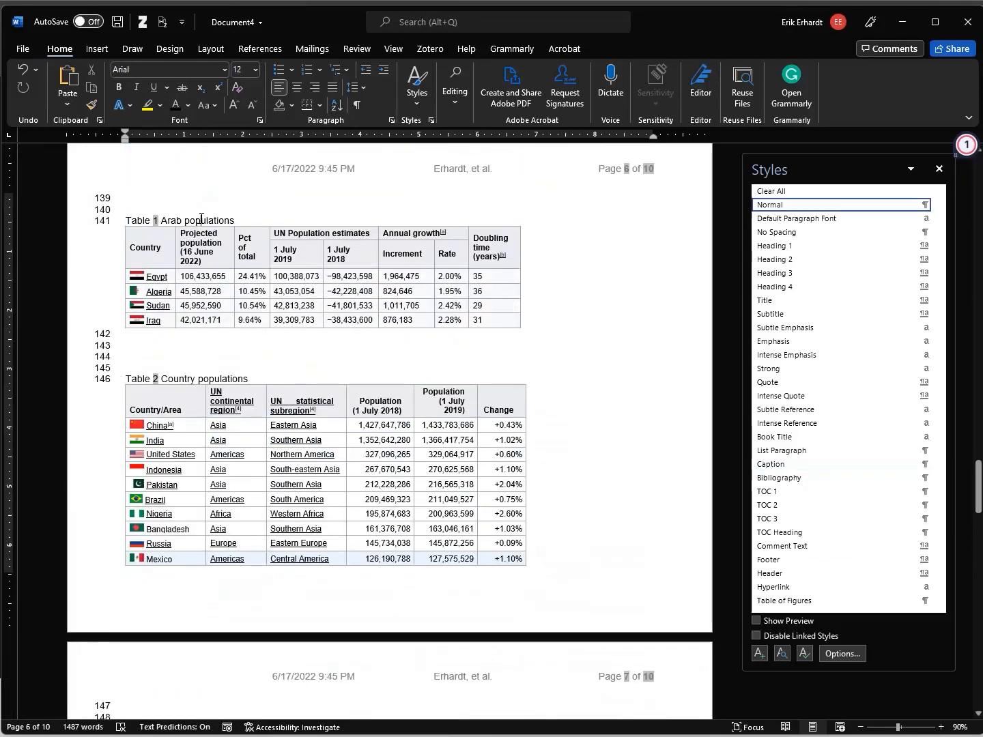
pyautogui.click(109, 222)
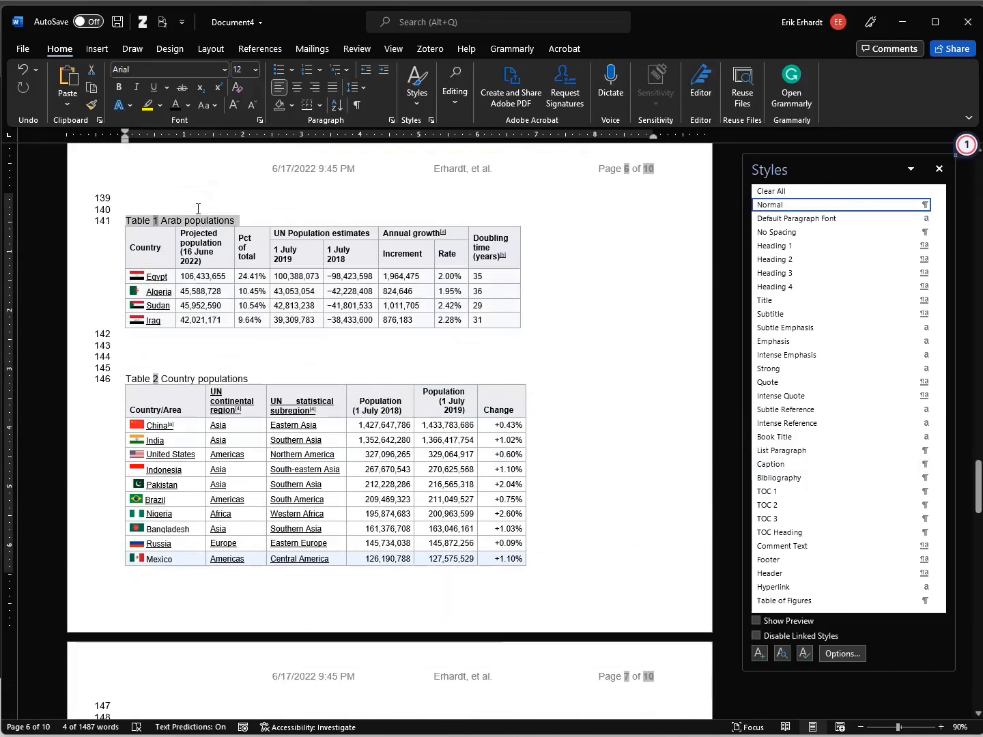
pyautogui.click(797, 466)
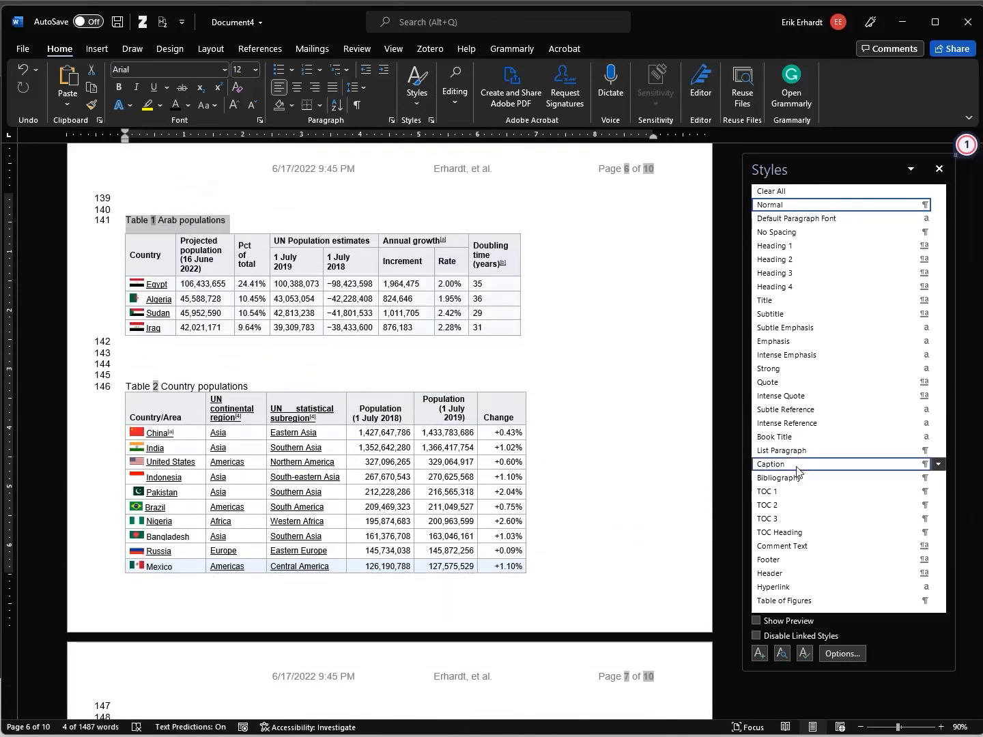
pyautogui.click(113, 387)
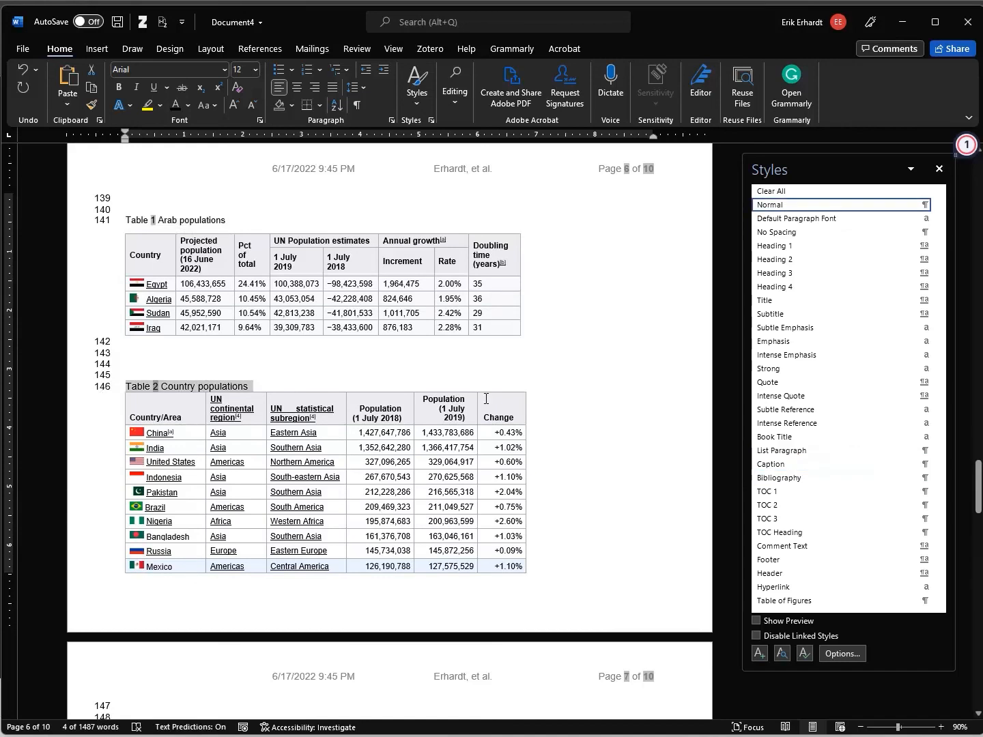
pyautogui.click(778, 465)
pyautogui.click(257, 353)
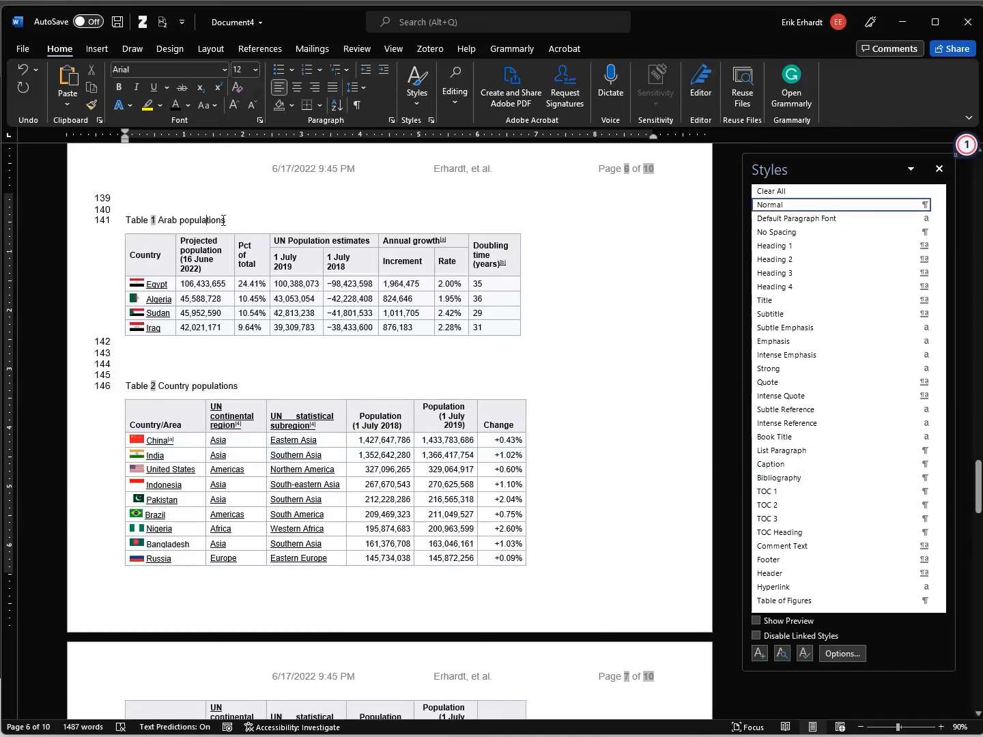
# Check the Caption style's font under Modify > Format > Font and save the style
pyautogui.click(207, 219)
pyautogui.click(939, 464)
pyautogui.click(852, 505)
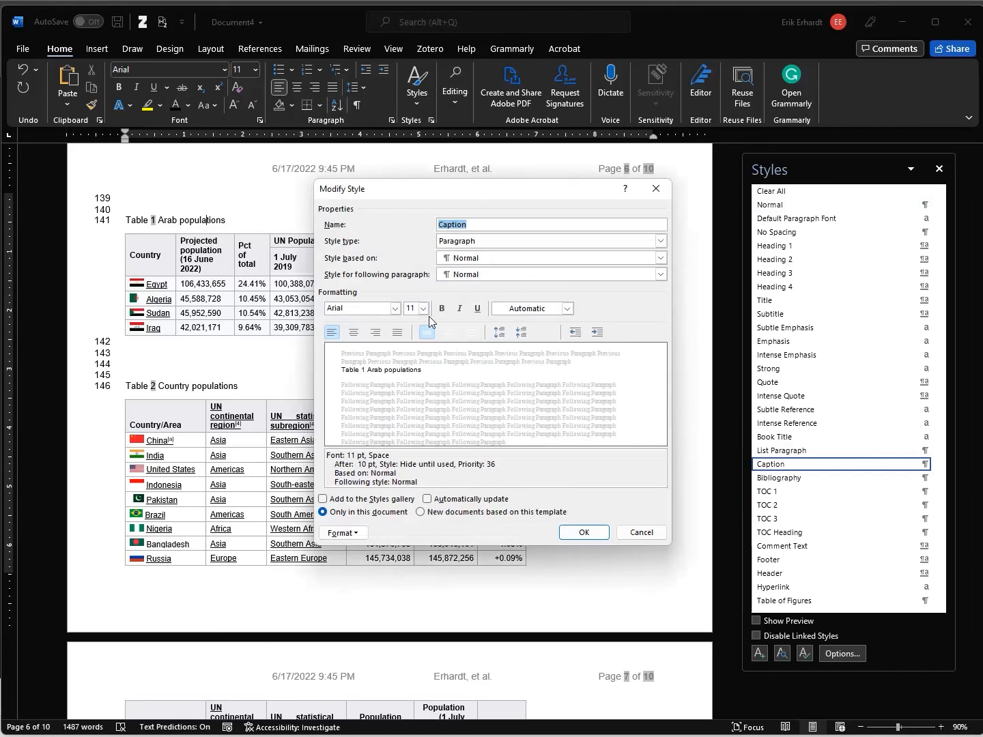
pyautogui.click(356, 533)
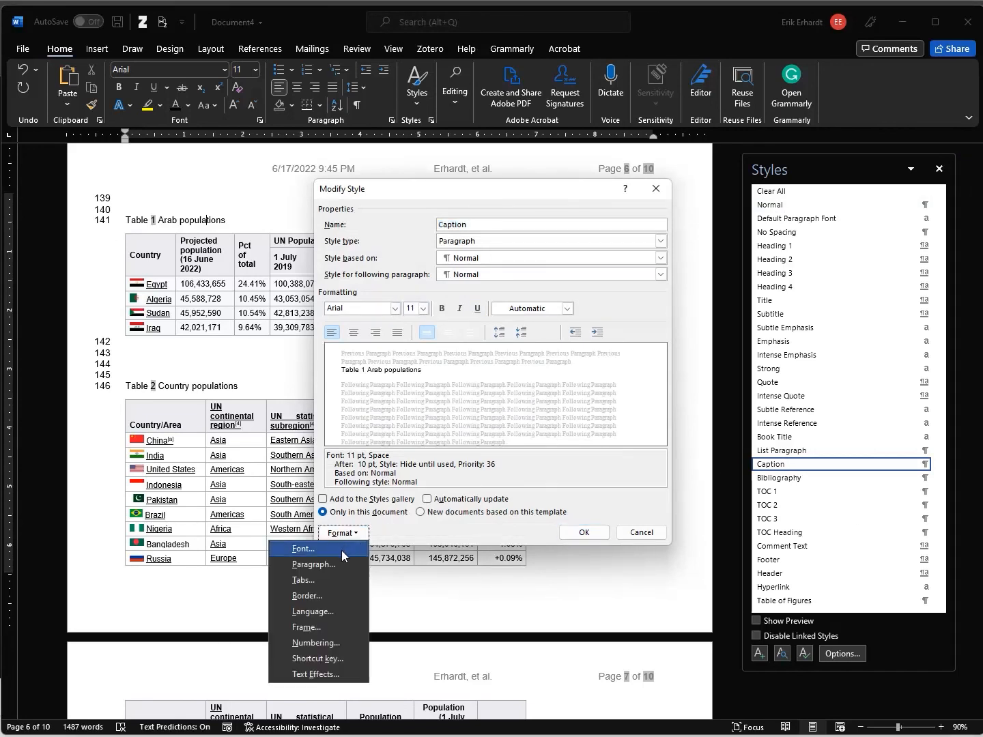
pyautogui.click(342, 551)
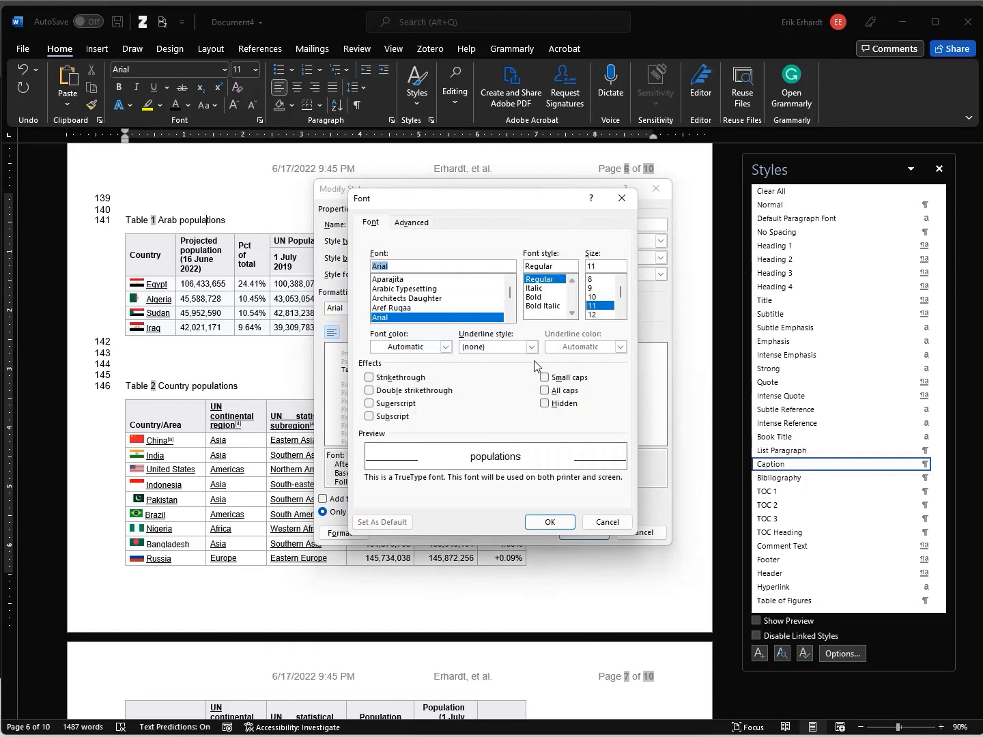
pyautogui.click(570, 523)
pyautogui.click(582, 534)
# Zoom in to confirm the table captions now show in plain Arial, then close the Styles pane
pyautogui.click(941, 728)
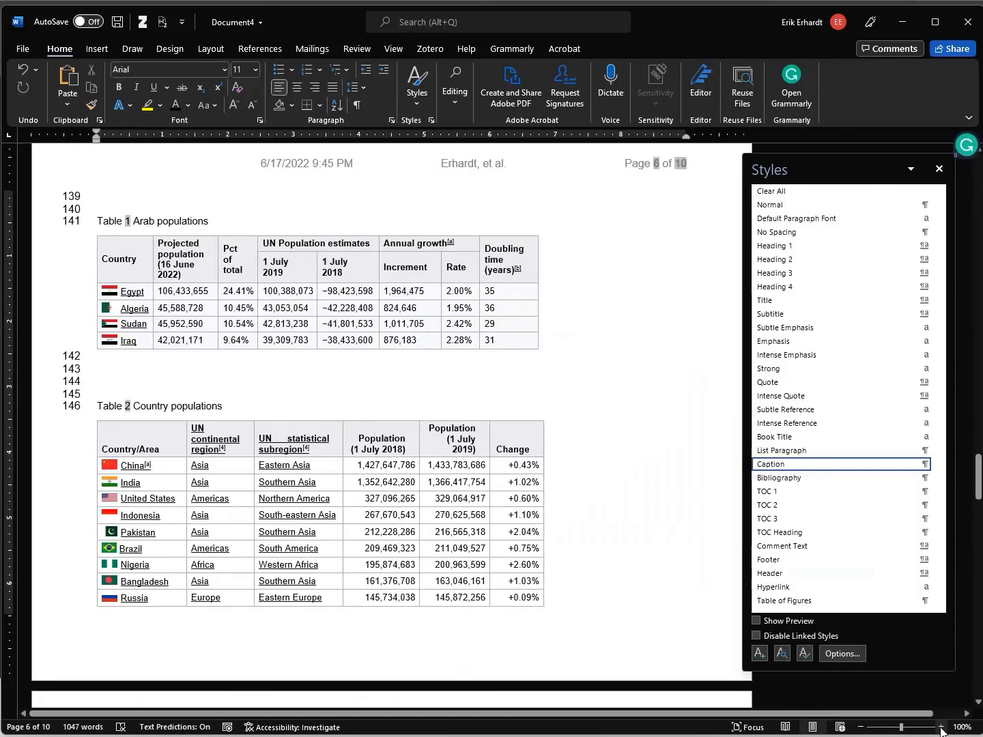
pyautogui.click(941, 729)
pyautogui.click(941, 728)
pyautogui.click(941, 728)
pyautogui.click(940, 729)
pyautogui.click(941, 729)
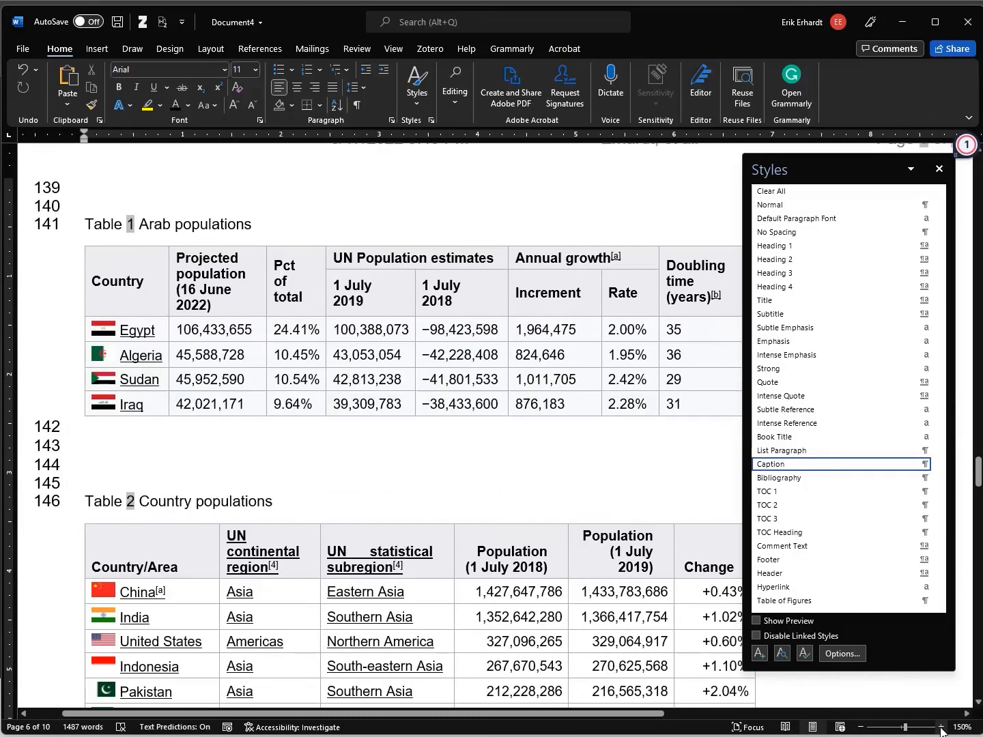
pyautogui.click(860, 727)
pyautogui.click(860, 727)
pyautogui.click(861, 727)
pyautogui.click(860, 727)
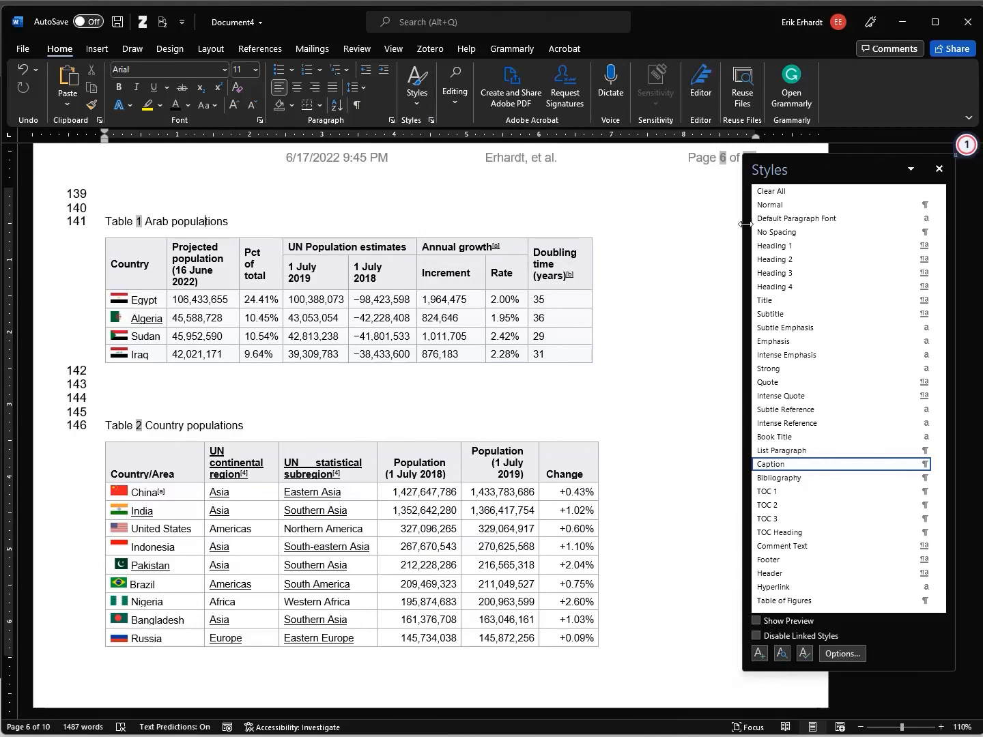
pyautogui.click(939, 169)
pyautogui.scroll(-15, 395, 391)
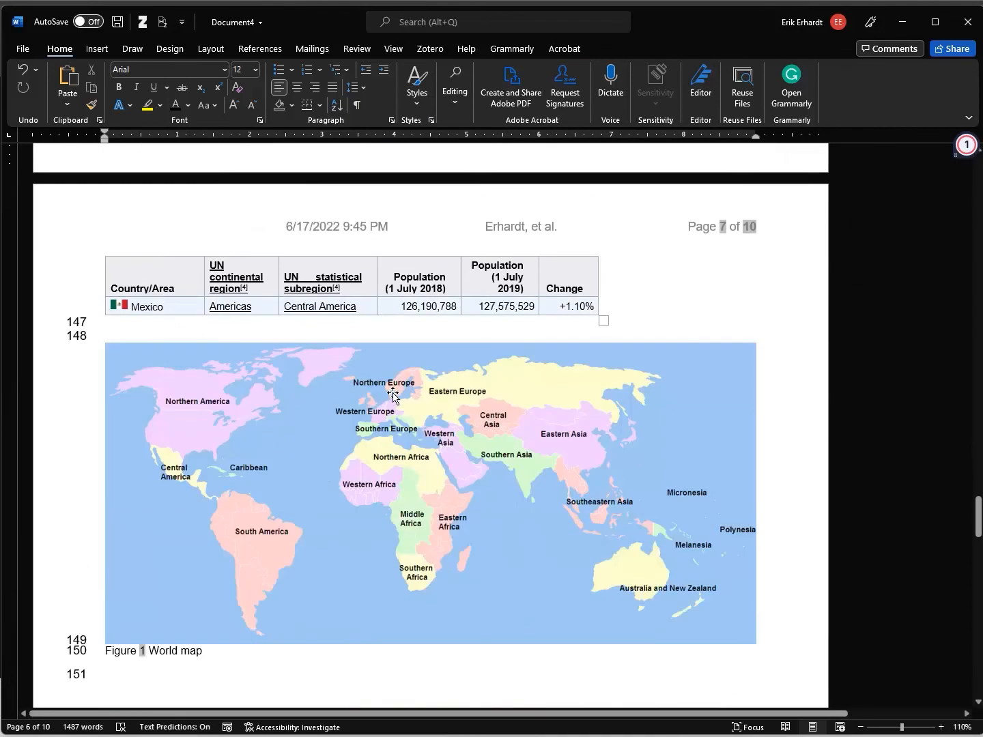